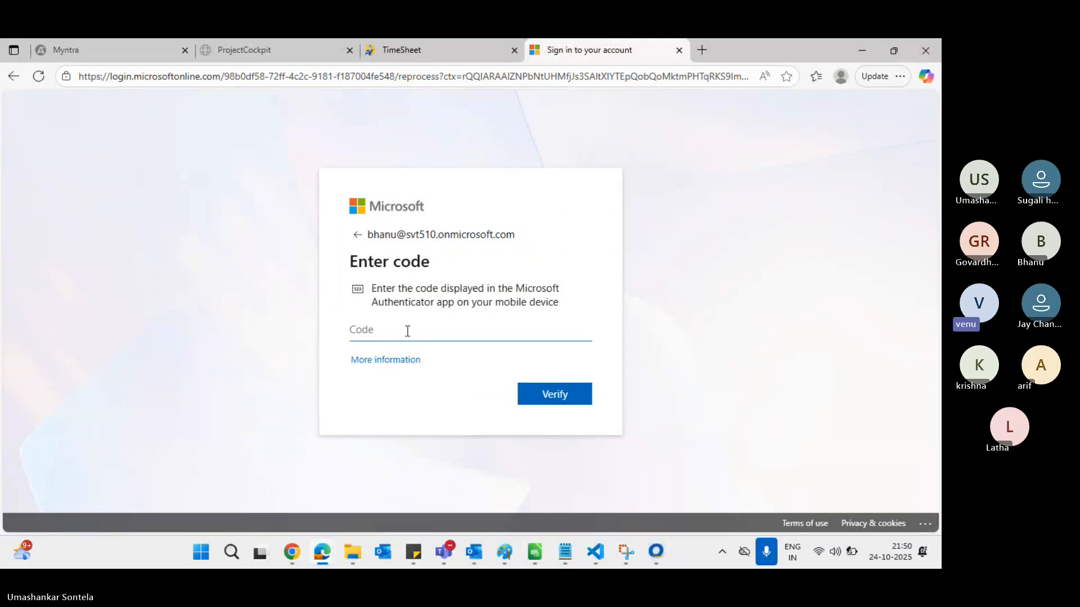
Open a new Edge InPrivate window, then show the admin center's Apps - Dynamics 365 tab
left_click(903, 73)
left_click(767, 166)
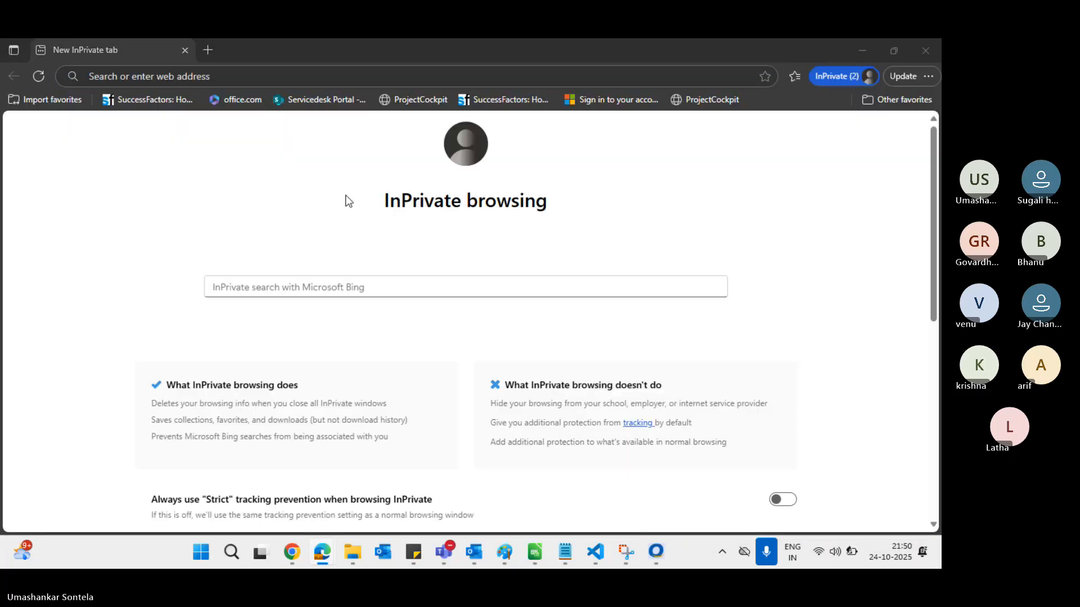
key("alt+Tab")
key("alt+Tab")
key("Tab")
key("Tab")
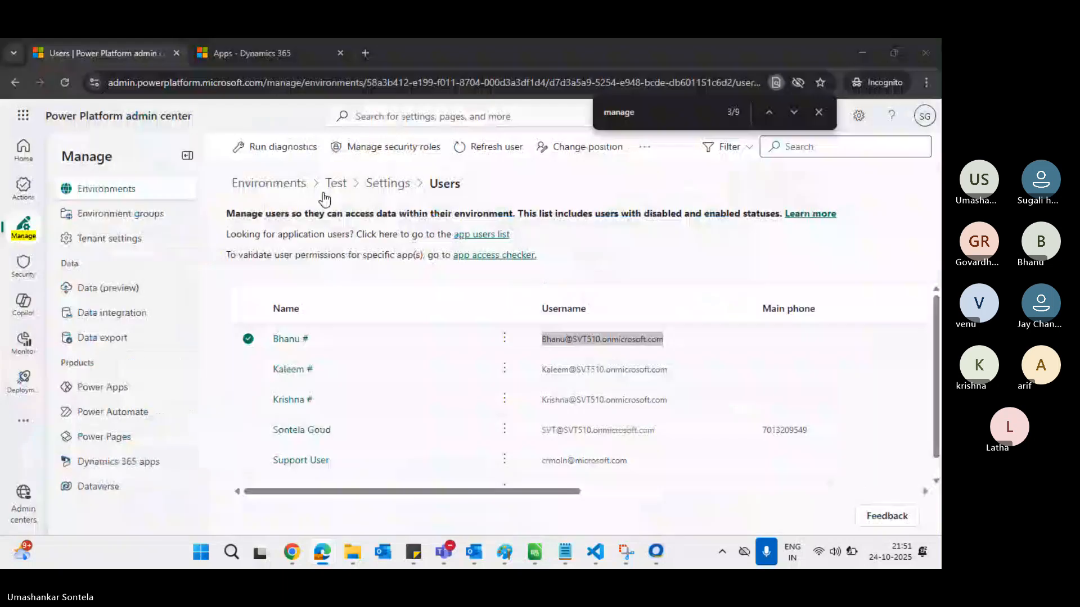
left_click(262, 52)
Copy the Dynamics 365 apps page address and load it in the InPrivate window
left_click(229, 83)
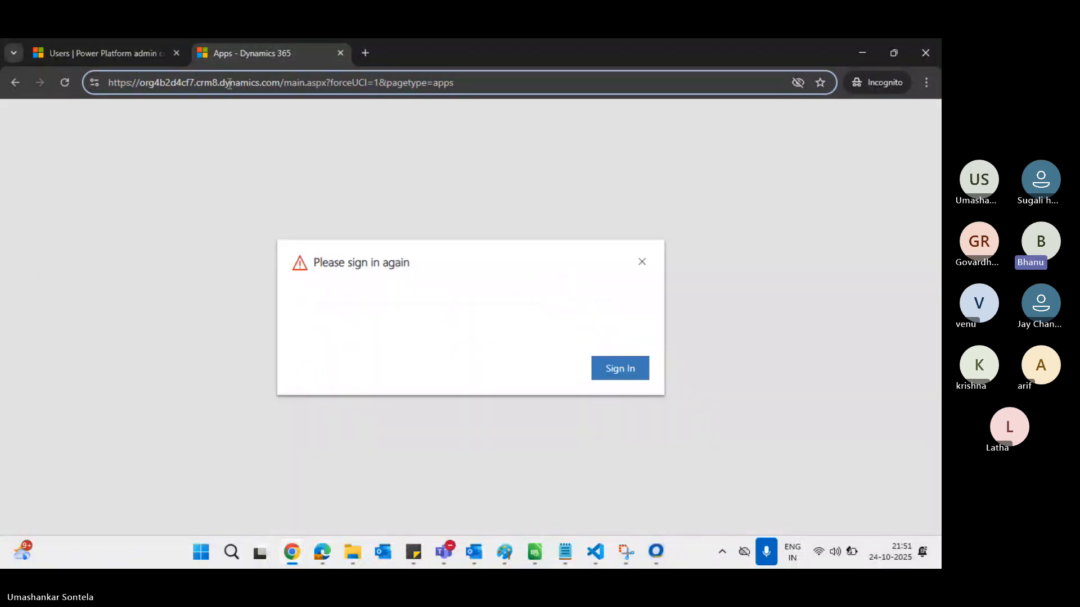
key("ctrl+a")
key("ctrl+c")
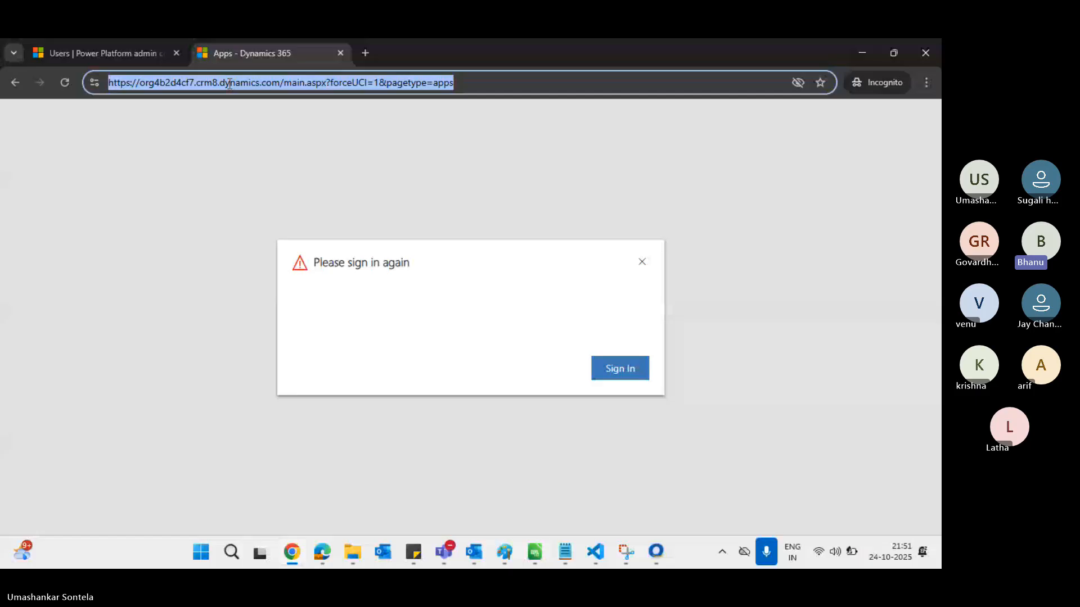
key("alt+Tab")
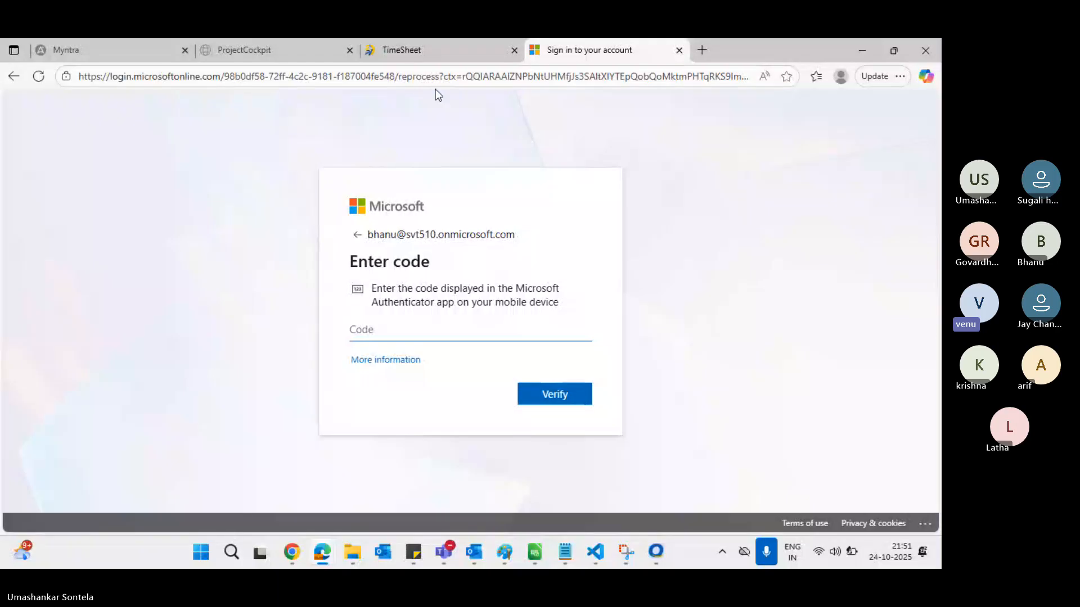
key("alt+Tab")
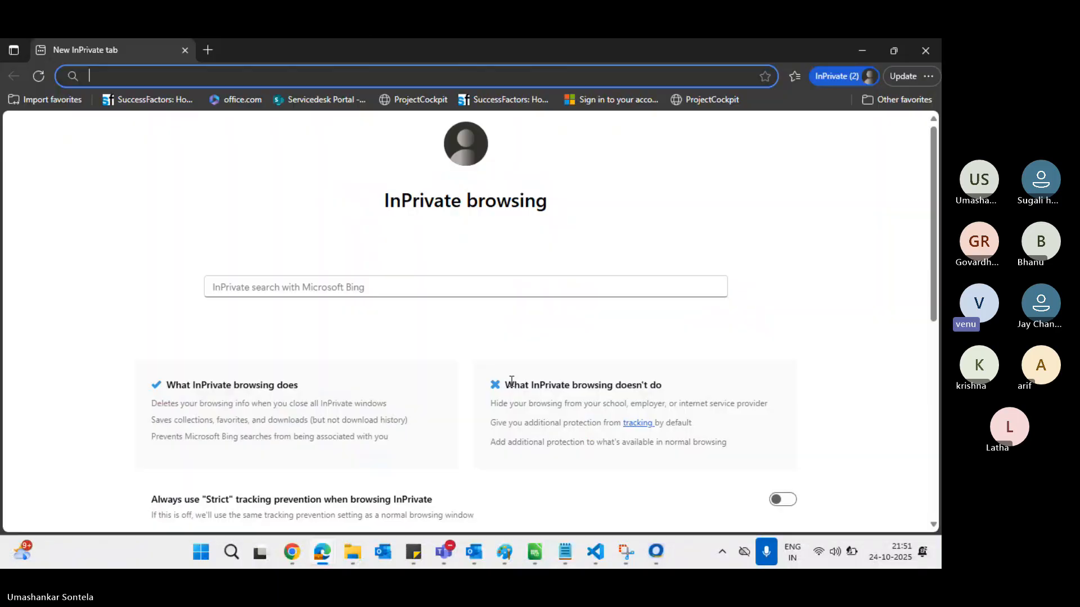
key("ctrl+v")
key("Return")
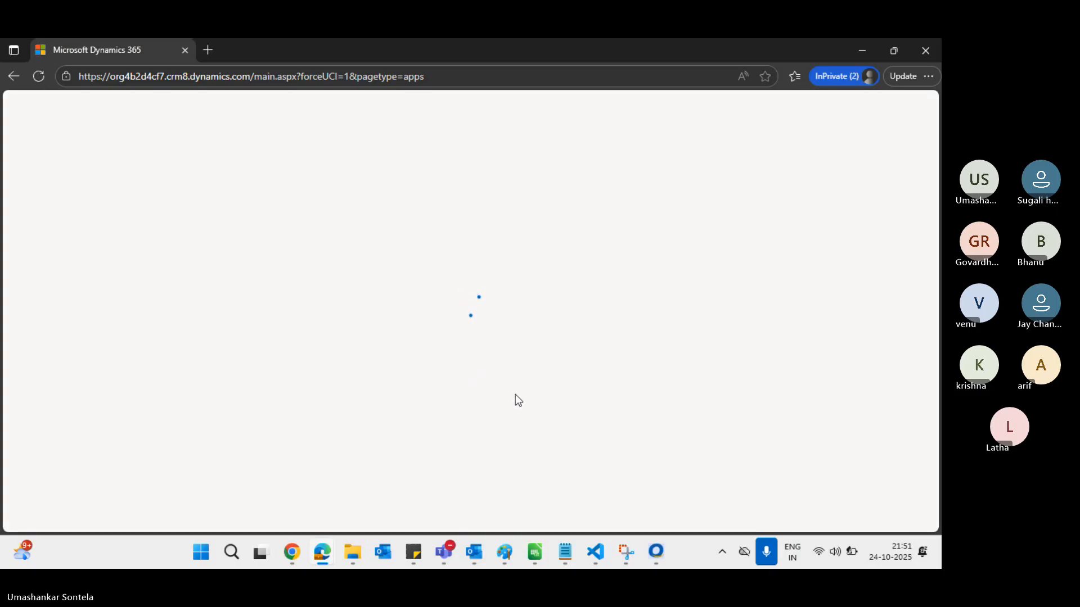
Return to the Power Platform admin center's Users list for the Test environment
key("alt+Tab")
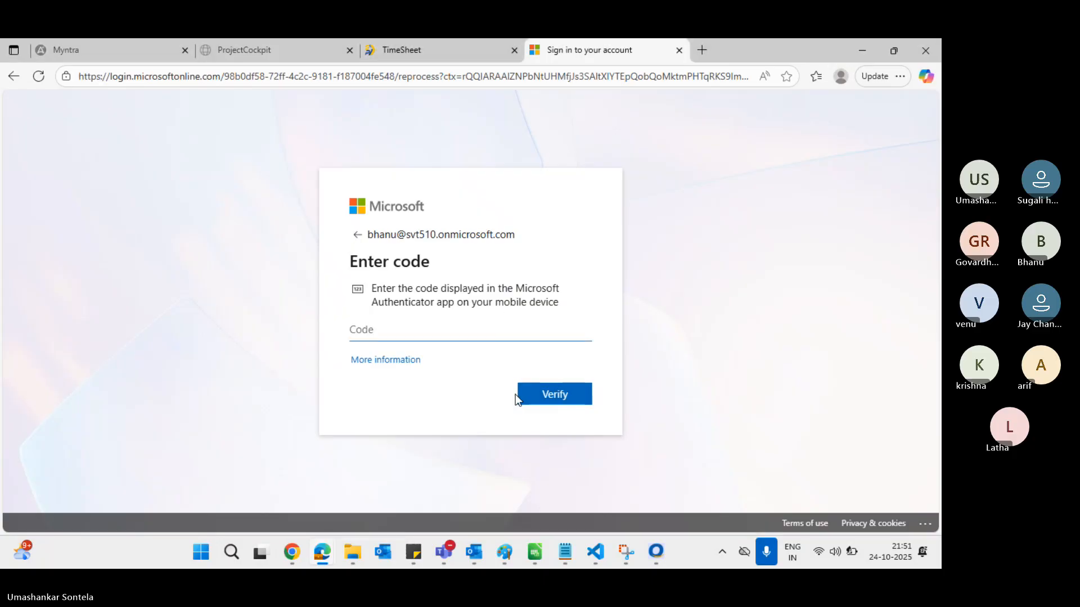
key("alt+Tab")
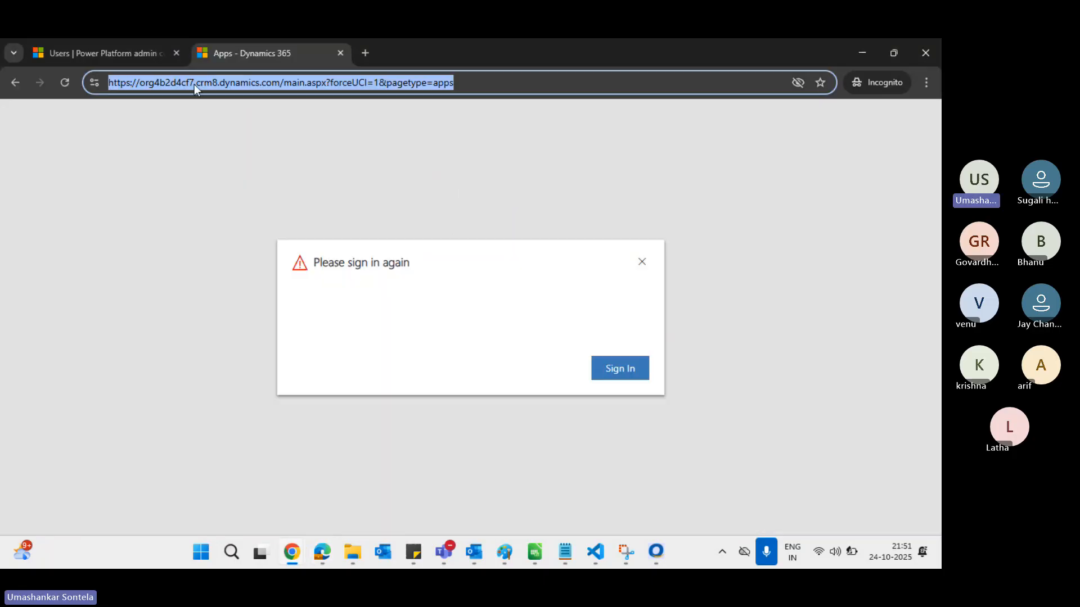
left_click(93, 55)
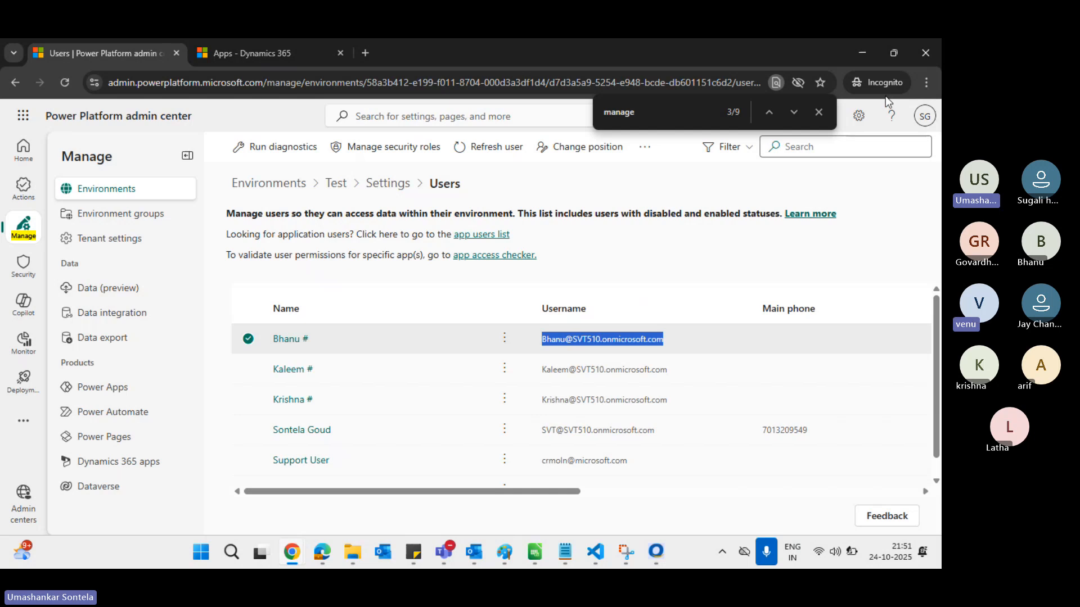
Run diagnostics on the first listed user, then open another user's actions menu
left_click(824, 113)
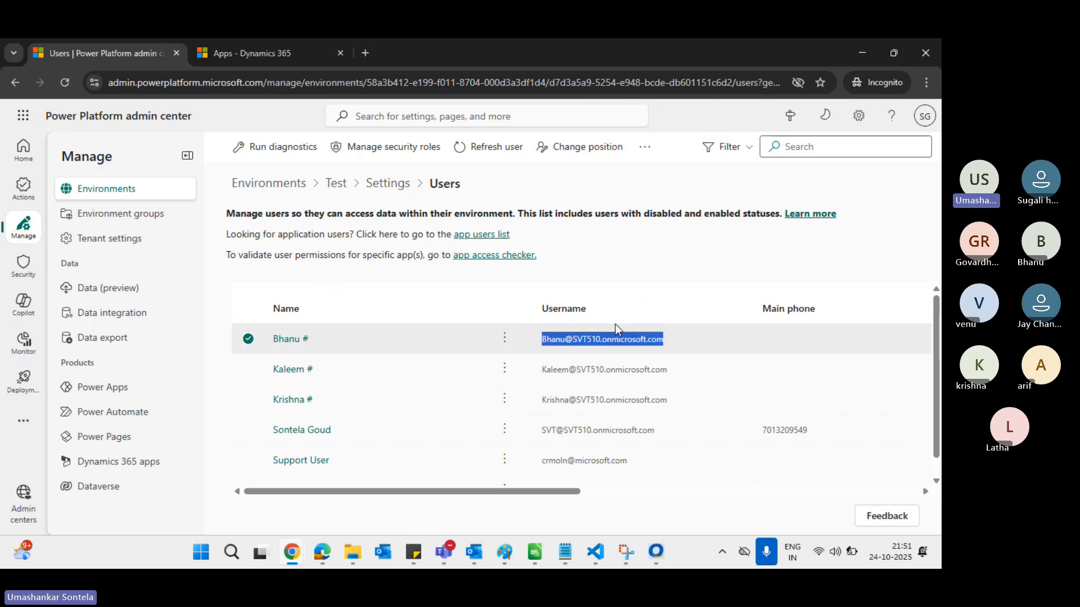
left_click(505, 340)
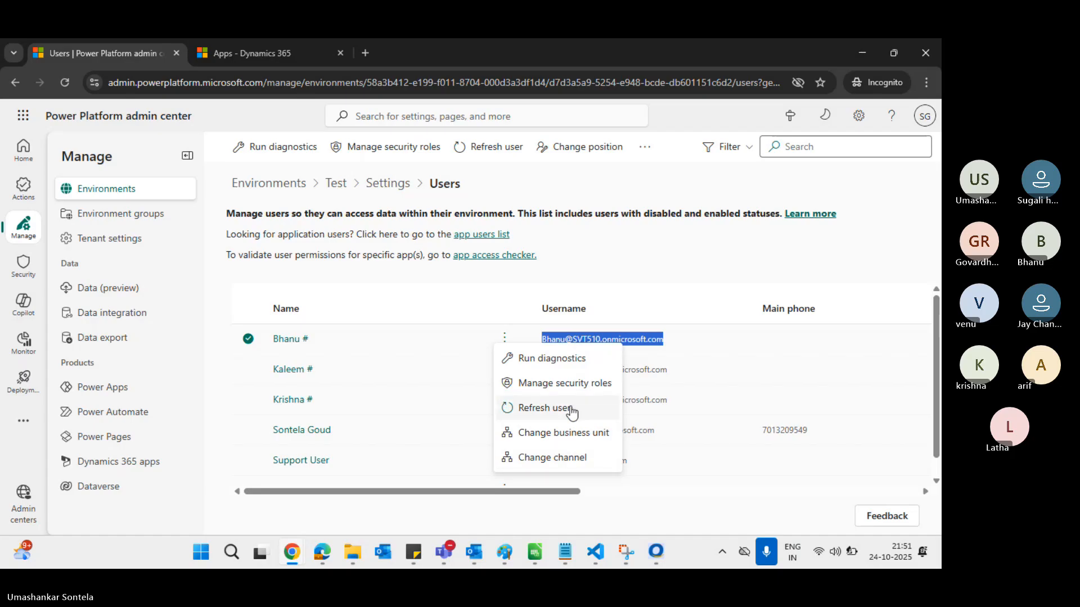
left_click(569, 360)
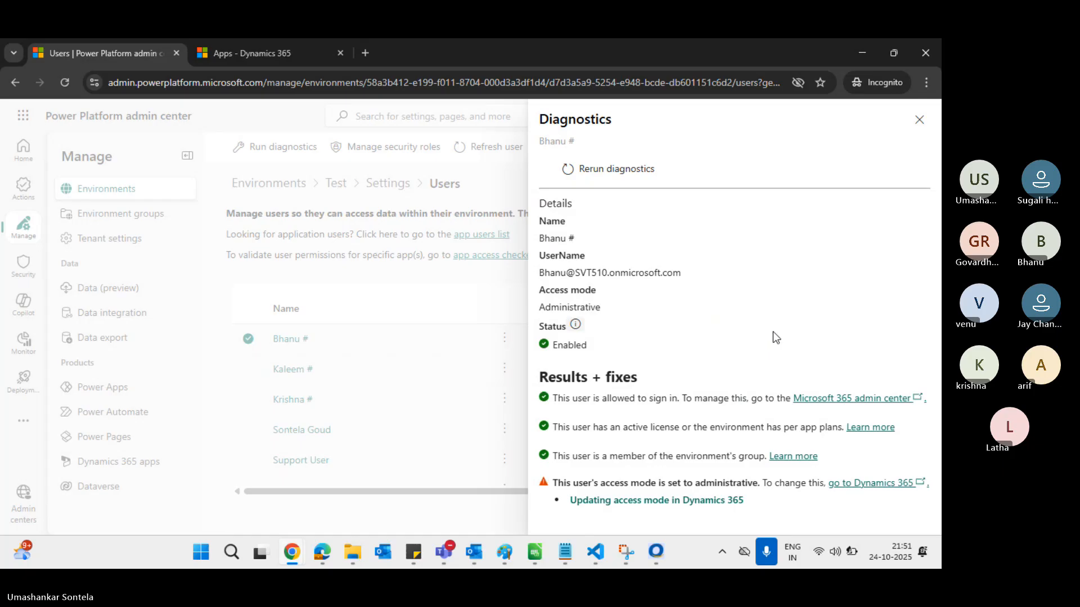
left_click(920, 121)
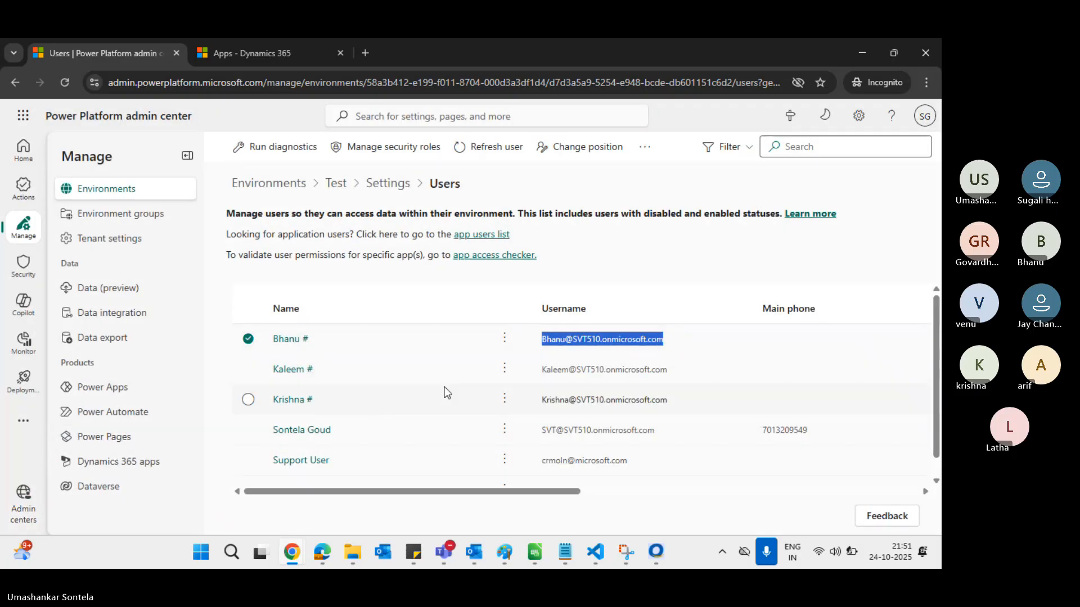
scroll(452, 384, "down", 1)
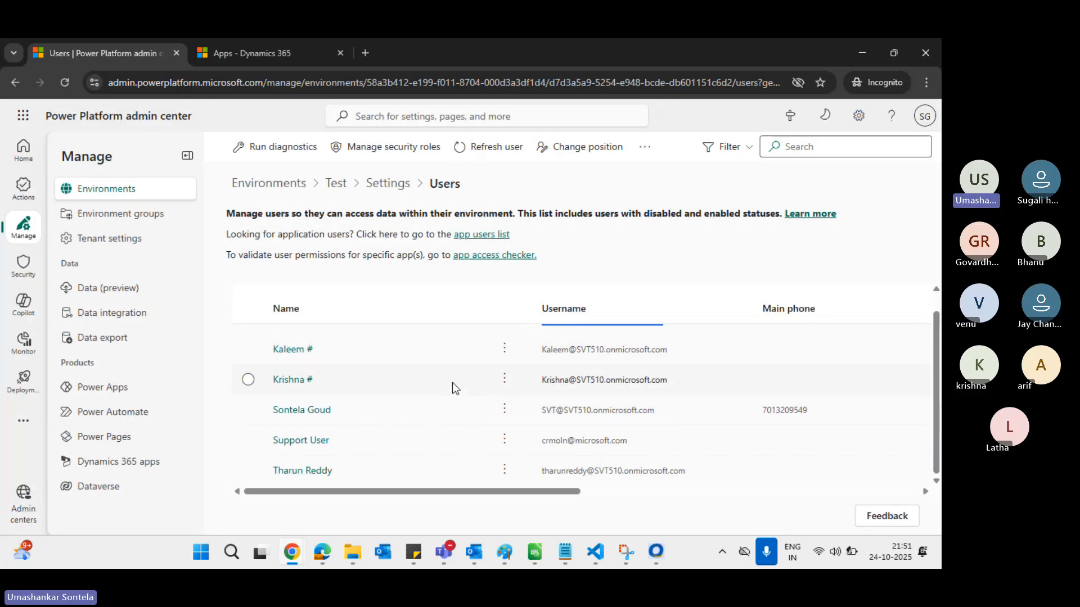
left_click(505, 382)
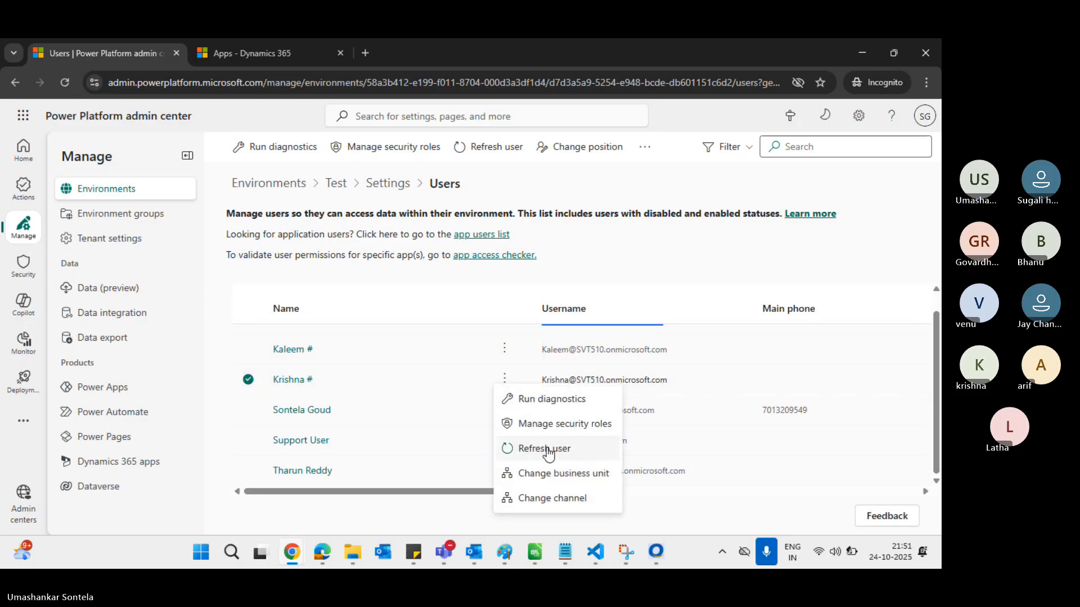
left_click(569, 484)
left_click(680, 299)
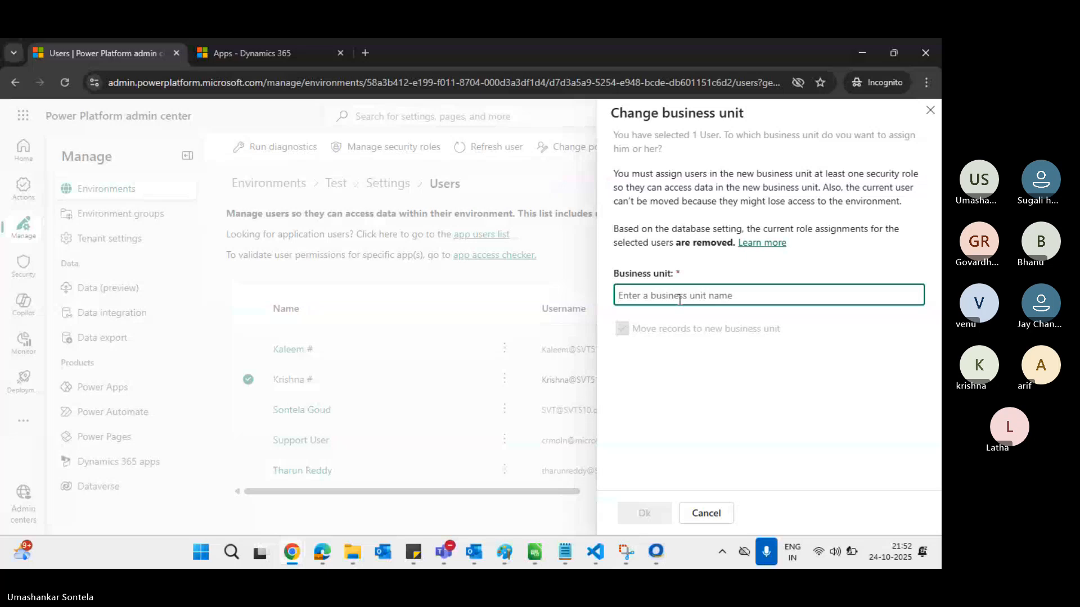
type("Atp")
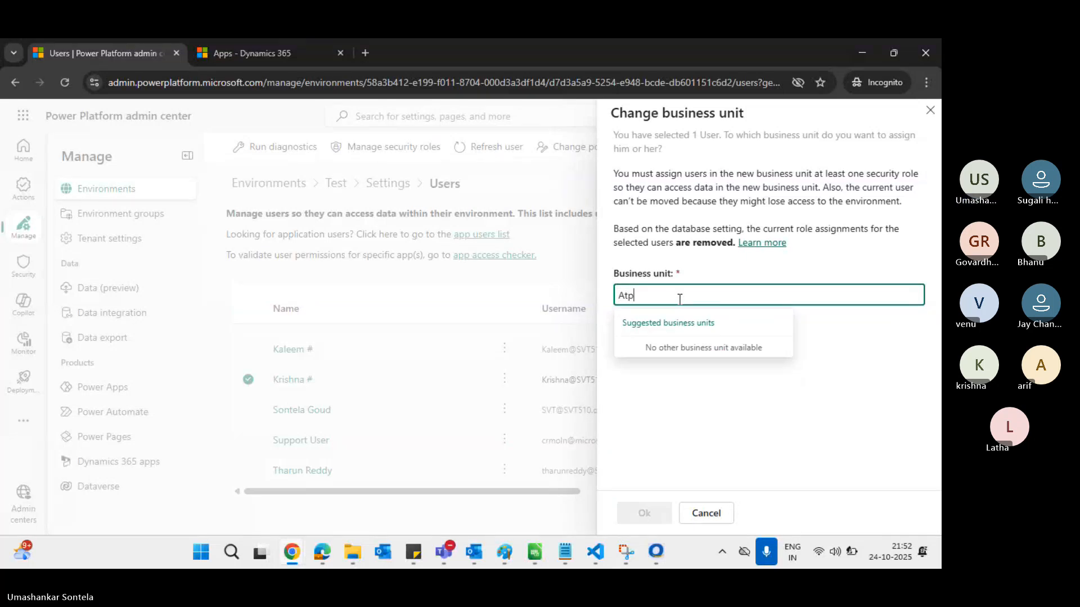
key("BackSpace")
key("BackSpace")
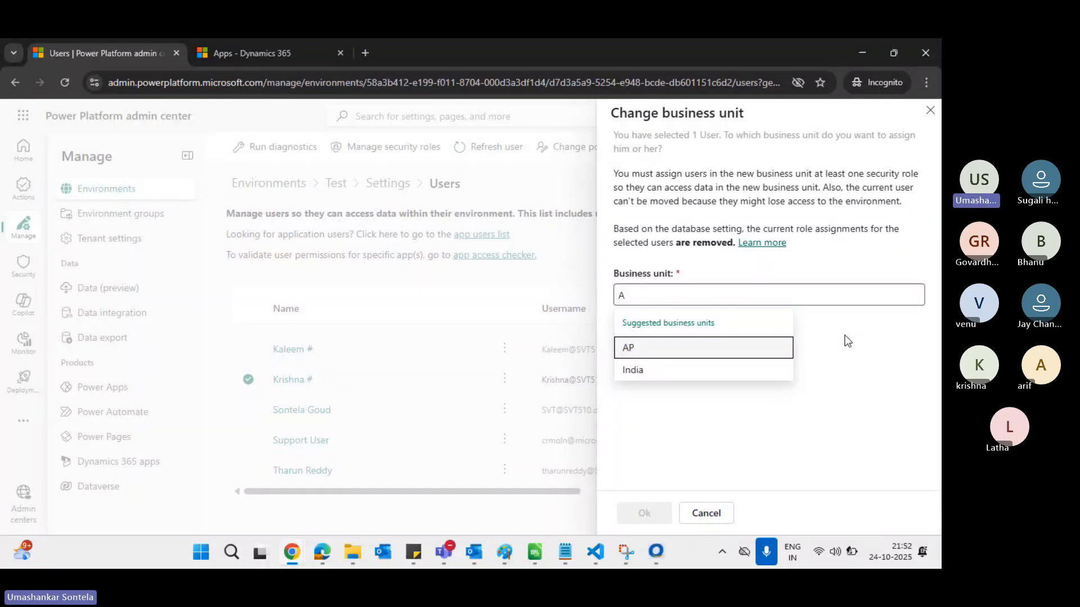
key("Return")
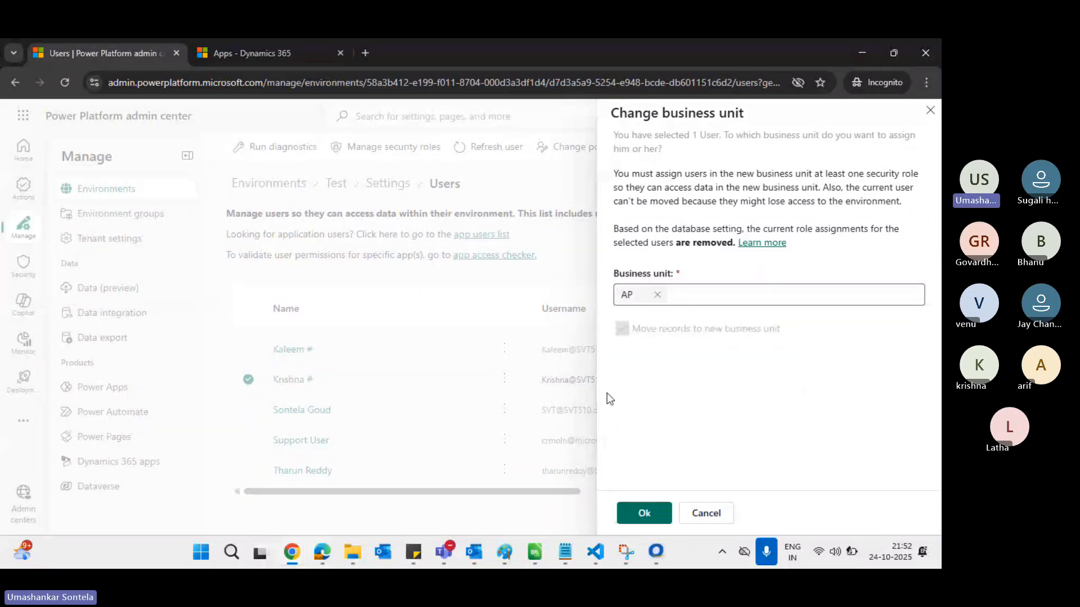
left_click(930, 110)
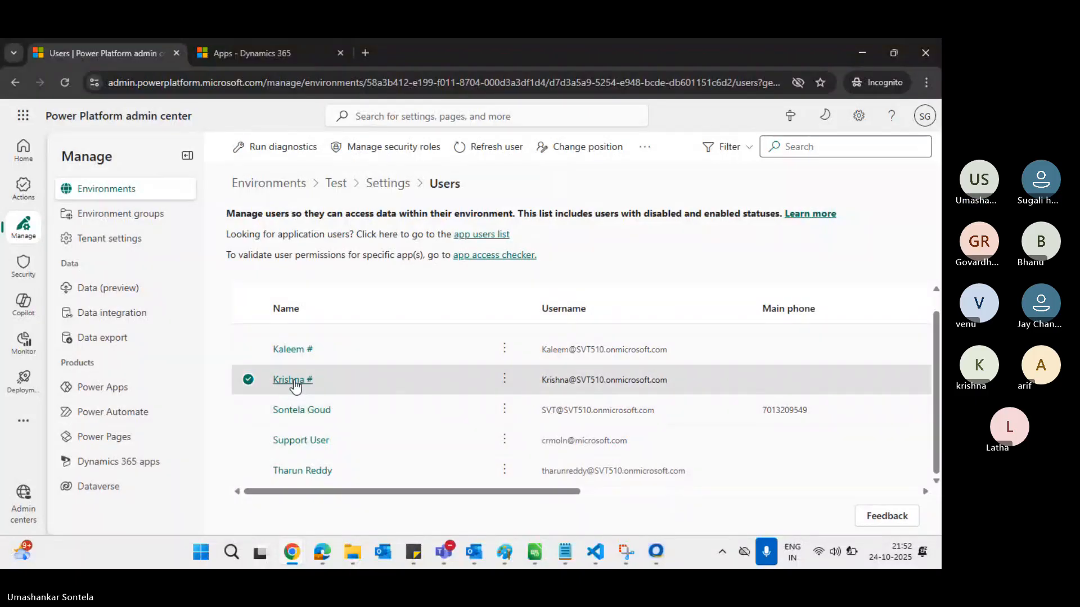
Confirm the user's Salesperson role and ATP team, select their username, and go to the sign-in window
left_click(292, 380)
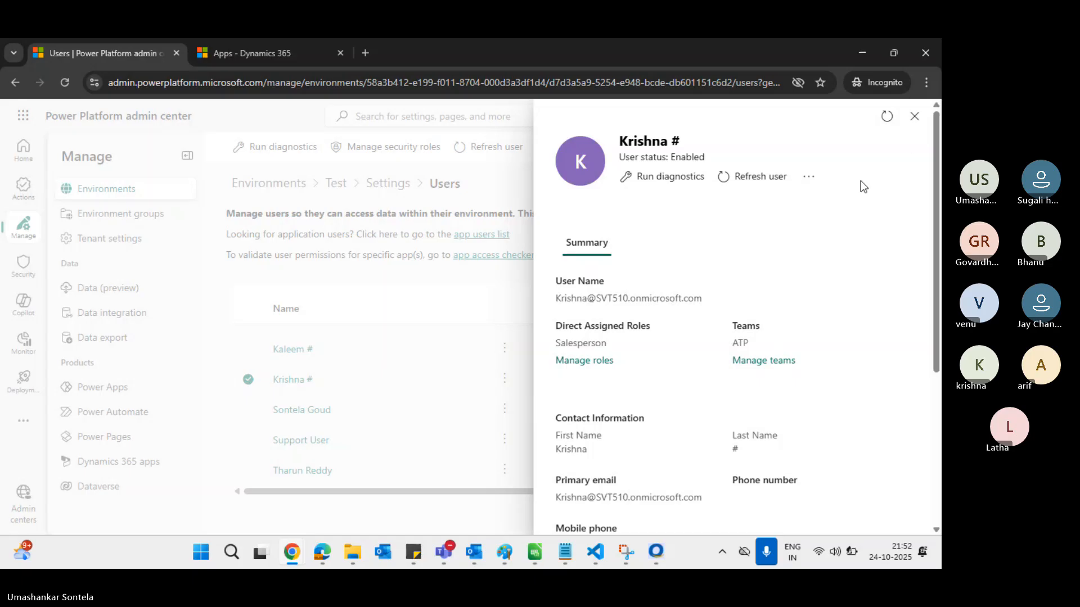
left_click(914, 117)
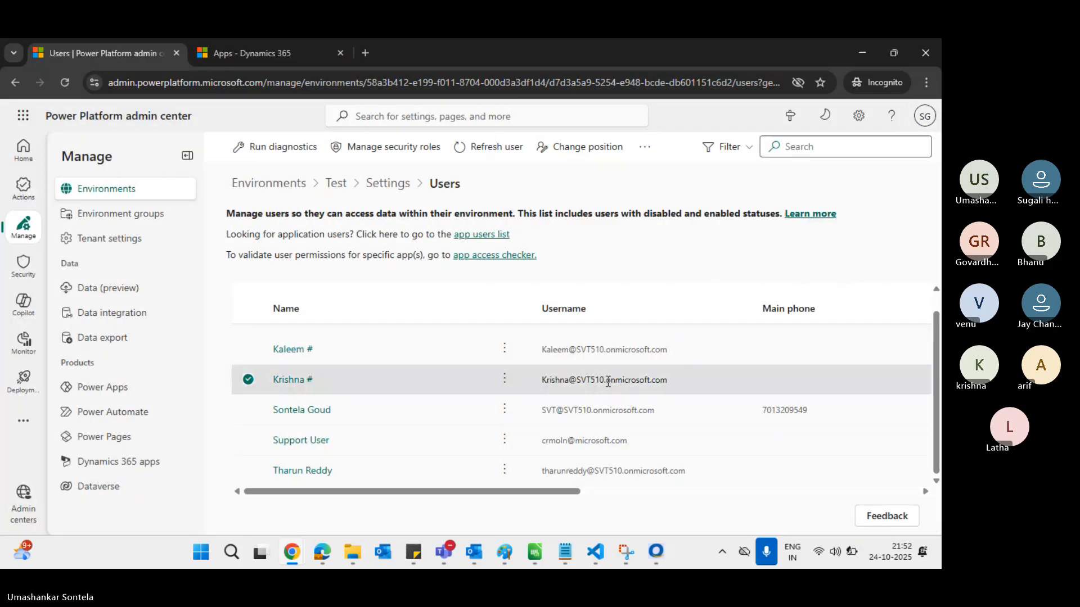
triple_click(549, 378)
key("ctrl+c")
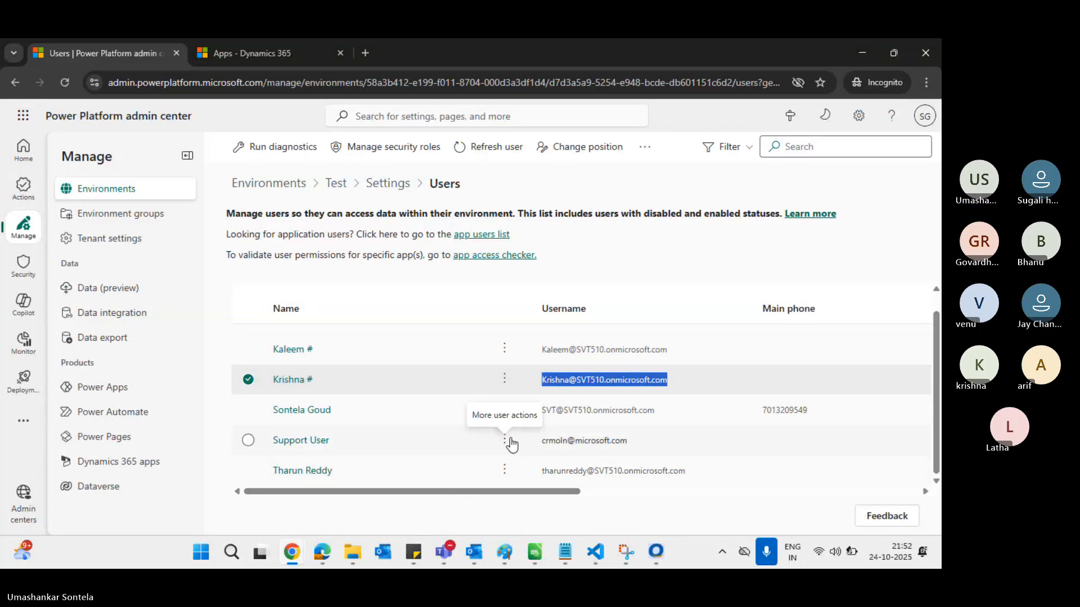
key("alt+Tab")
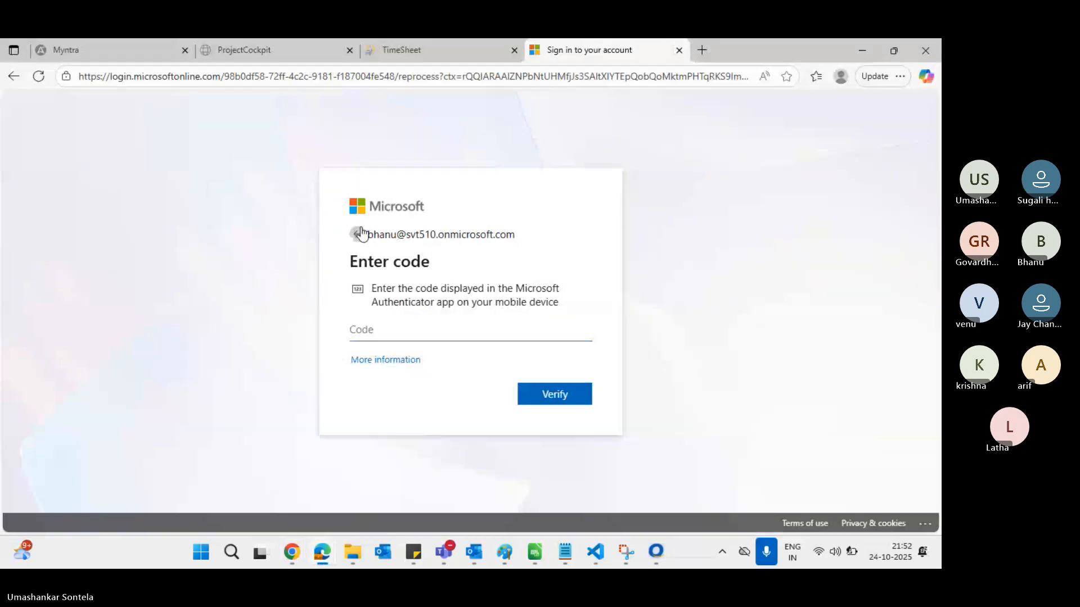
Sign in with the second test account by pasting its e-mail and entering the password
left_click(357, 235)
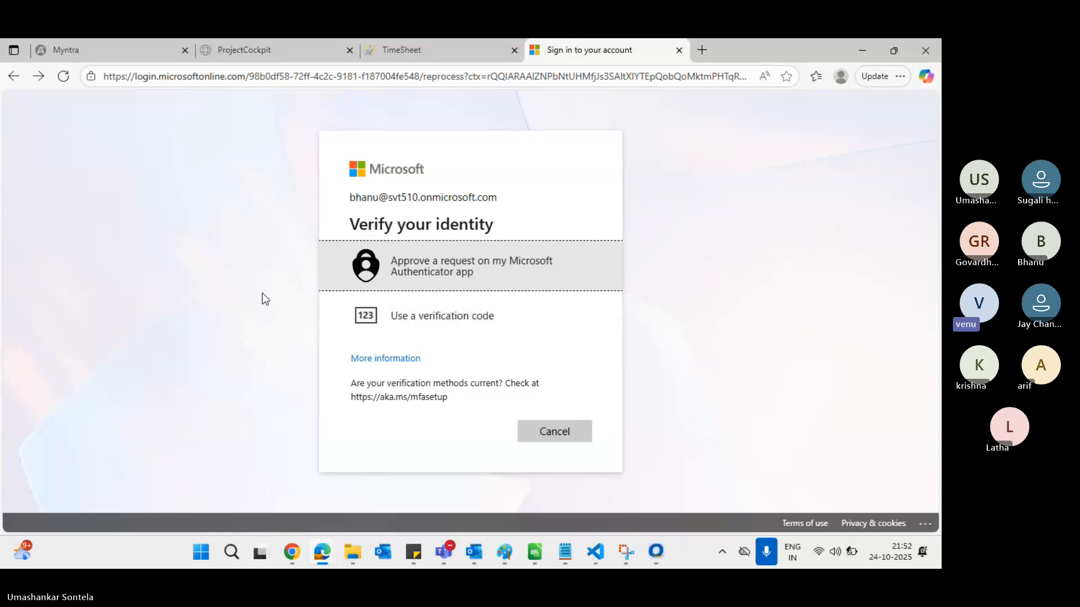
left_click(13, 76)
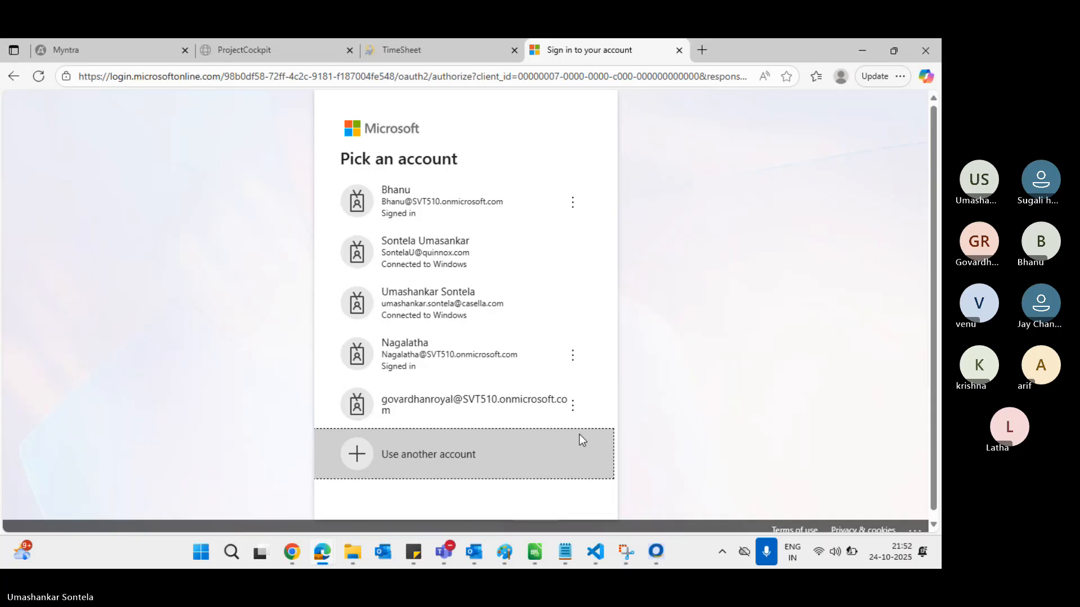
left_click(581, 438)
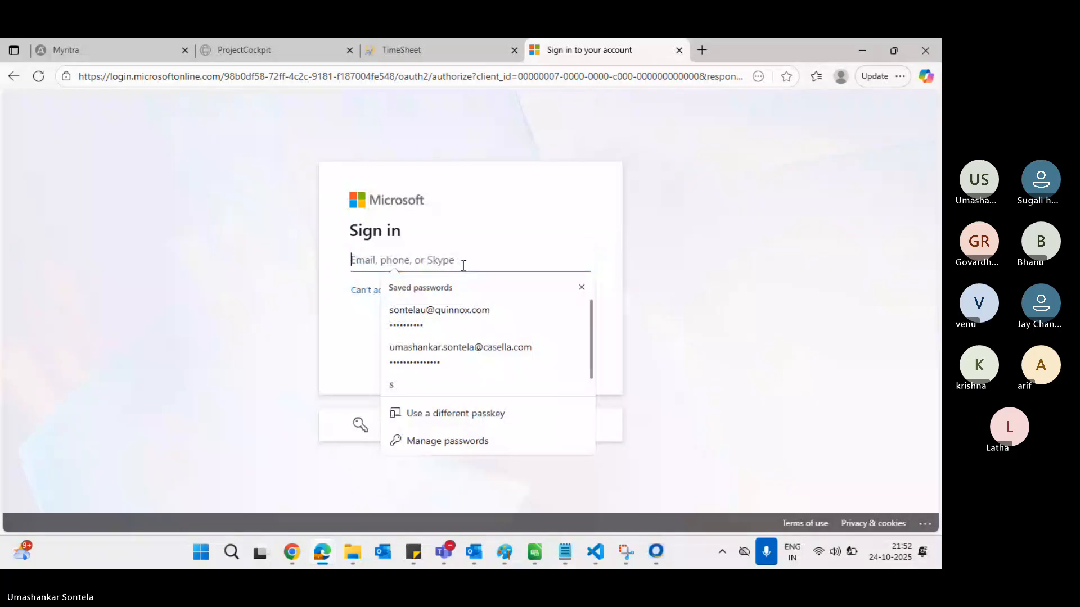
key("ctrl+v")
key("Return")
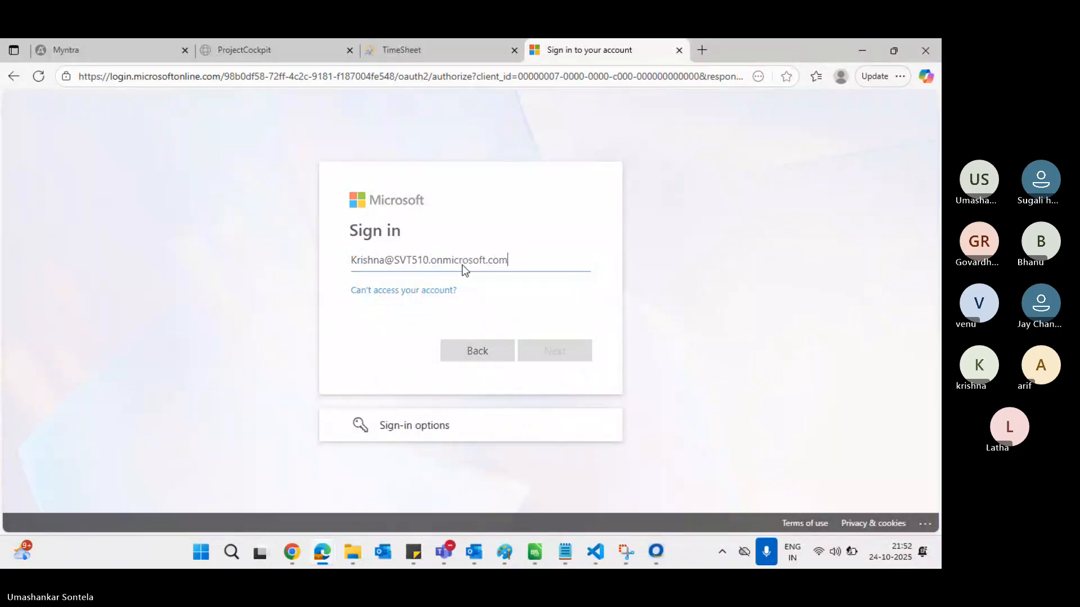
left_click(447, 298)
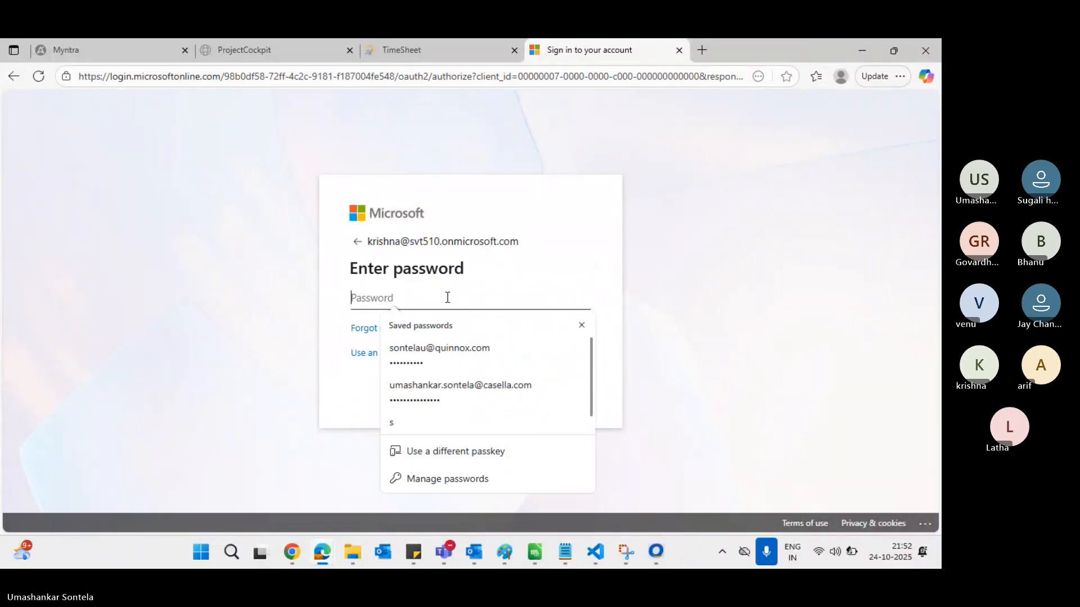
type("••••••••")
key("Return")
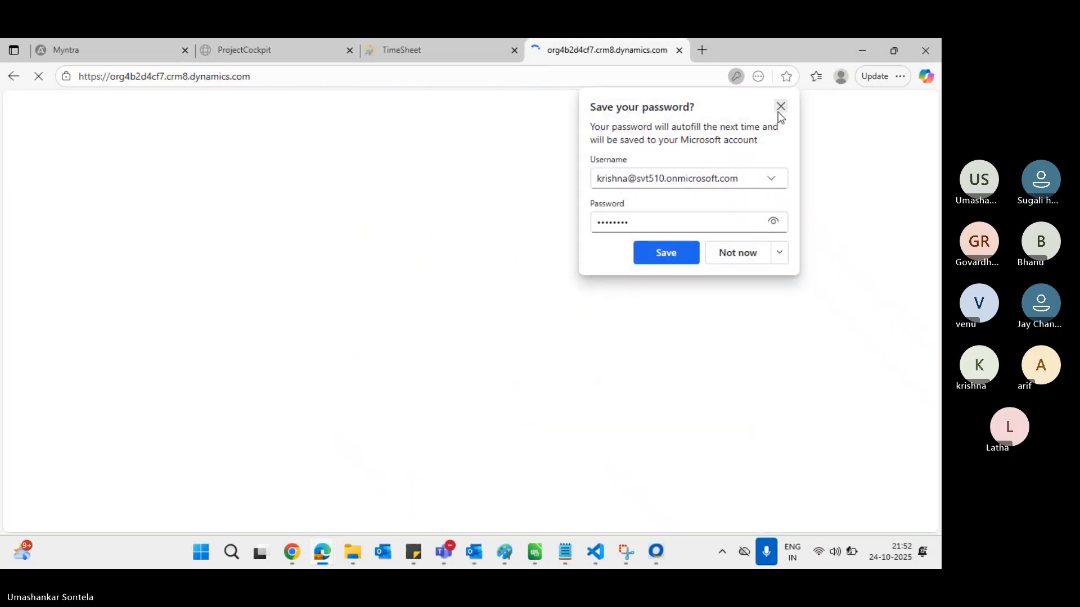
left_click(781, 107)
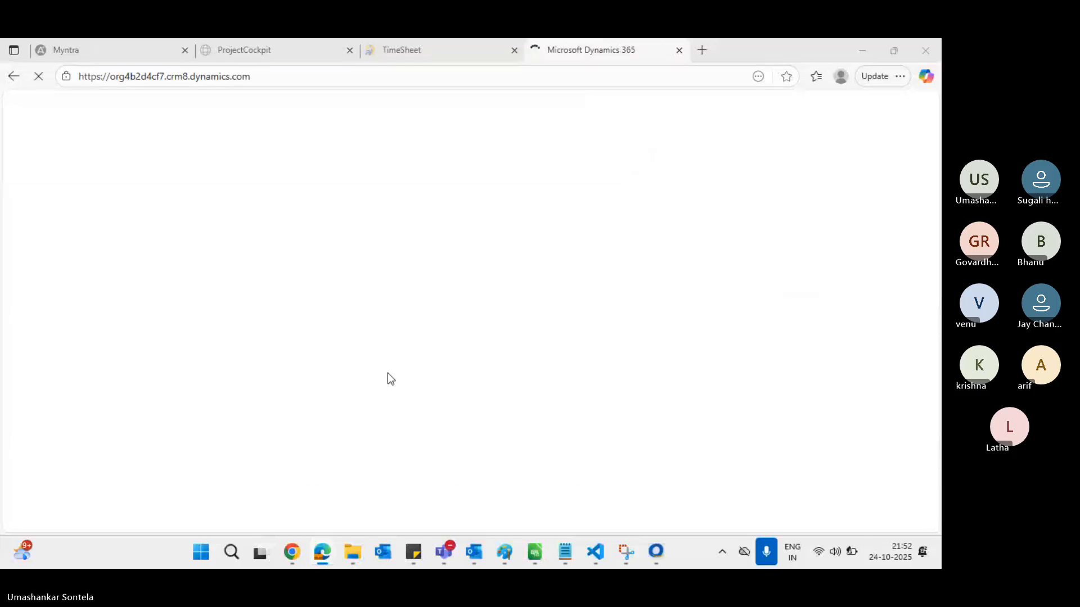
Change the last listed user's business unit to Kurnool
key("alt+Tab")
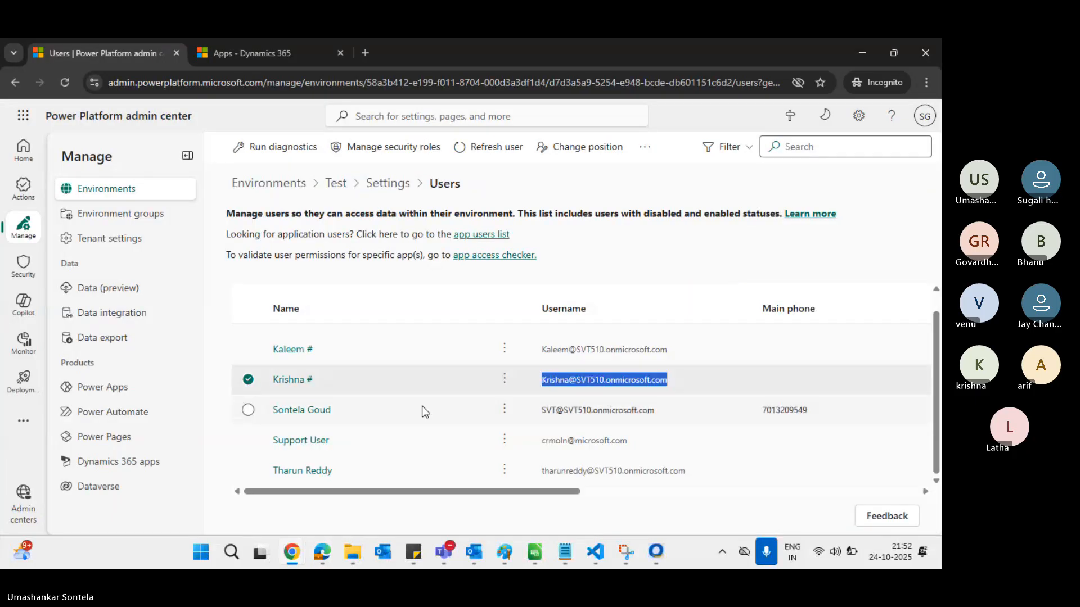
left_click(505, 472)
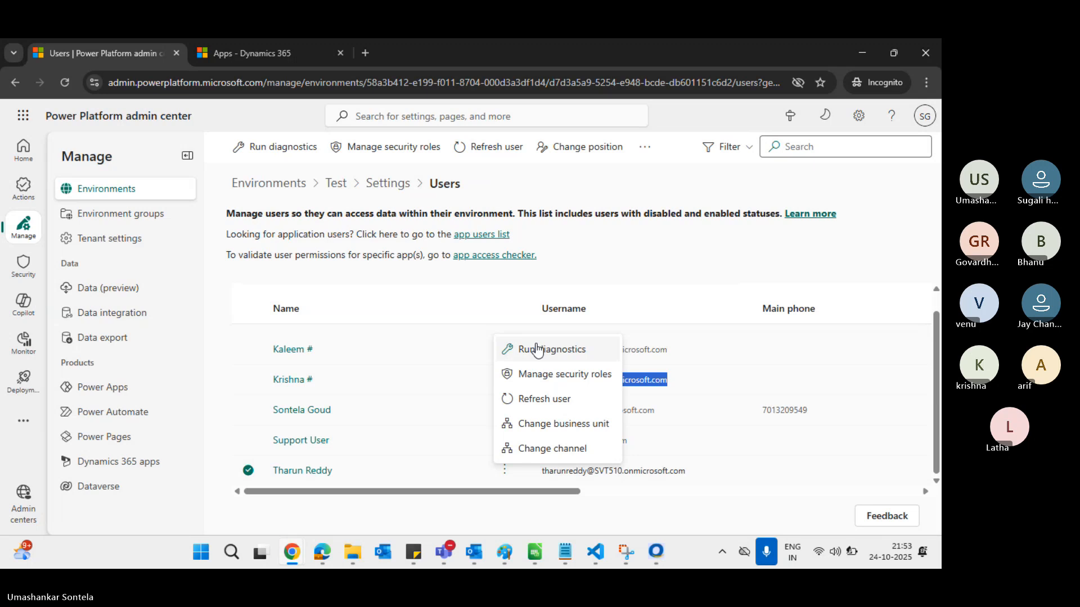
left_click(543, 424)
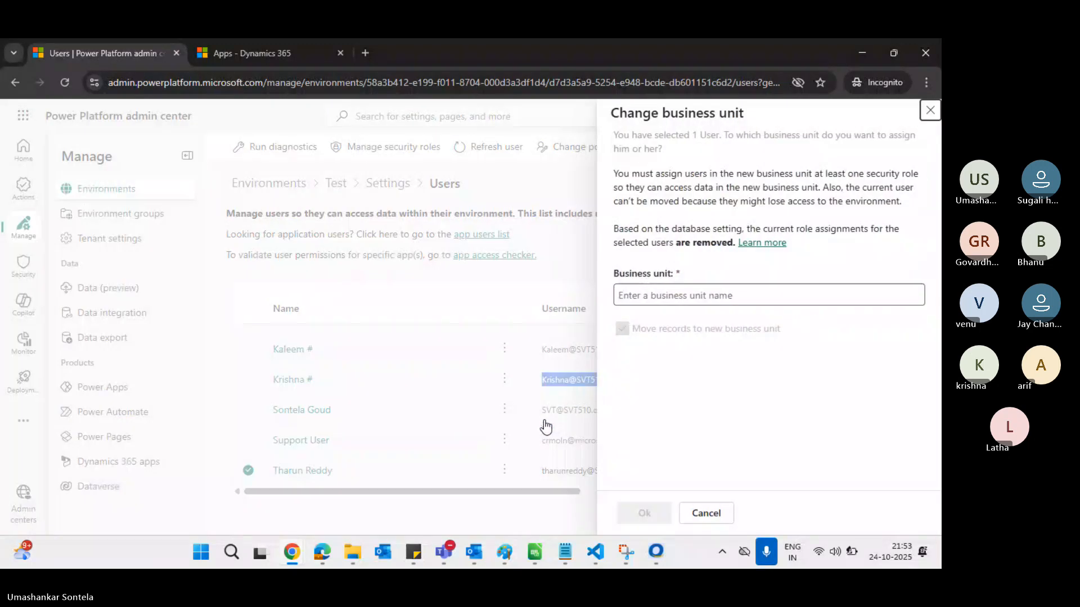
left_click(681, 296)
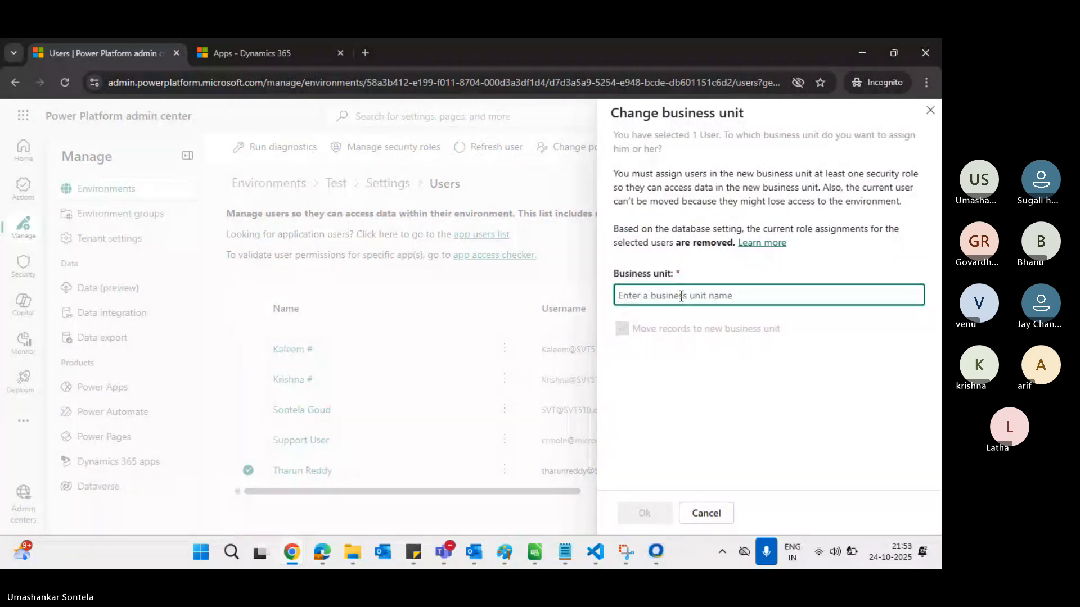
left_click(674, 352)
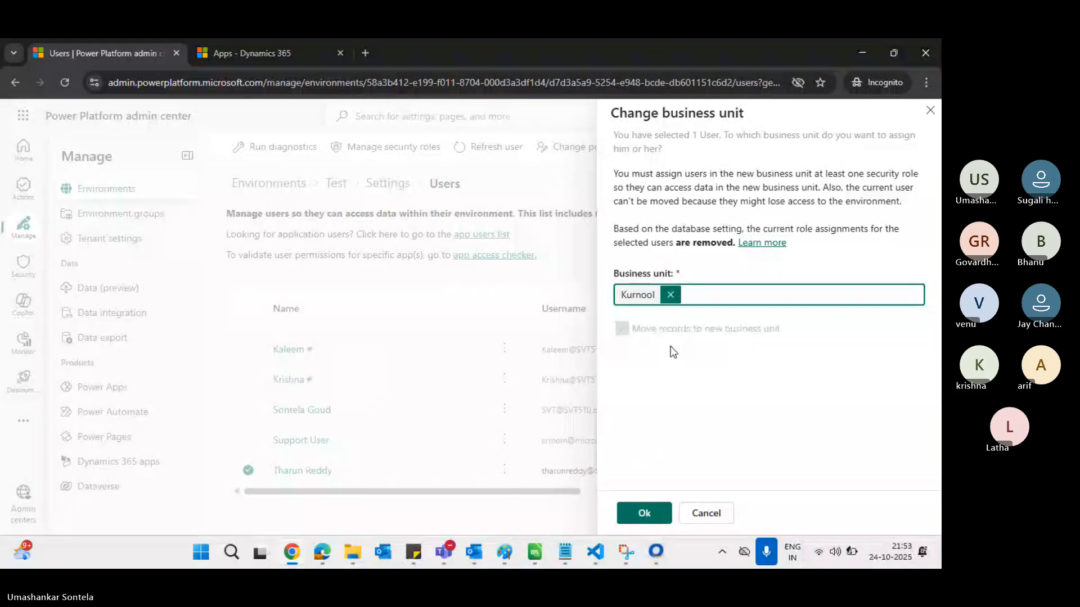
left_click(644, 513)
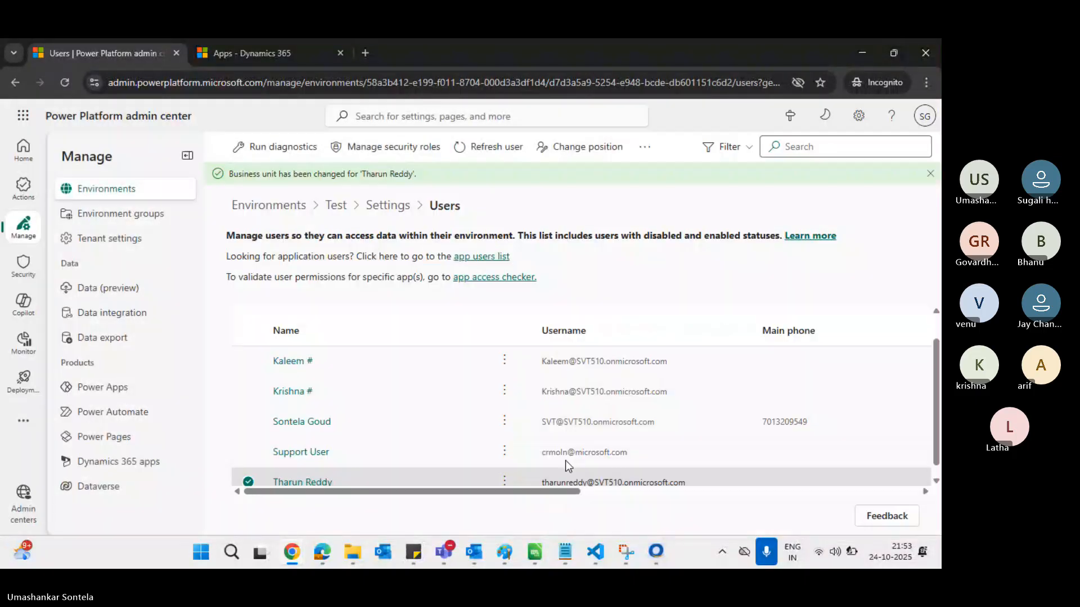
Check the Salesperson security role for the last listed user and confirm the save
scroll(514, 471, "down", 1)
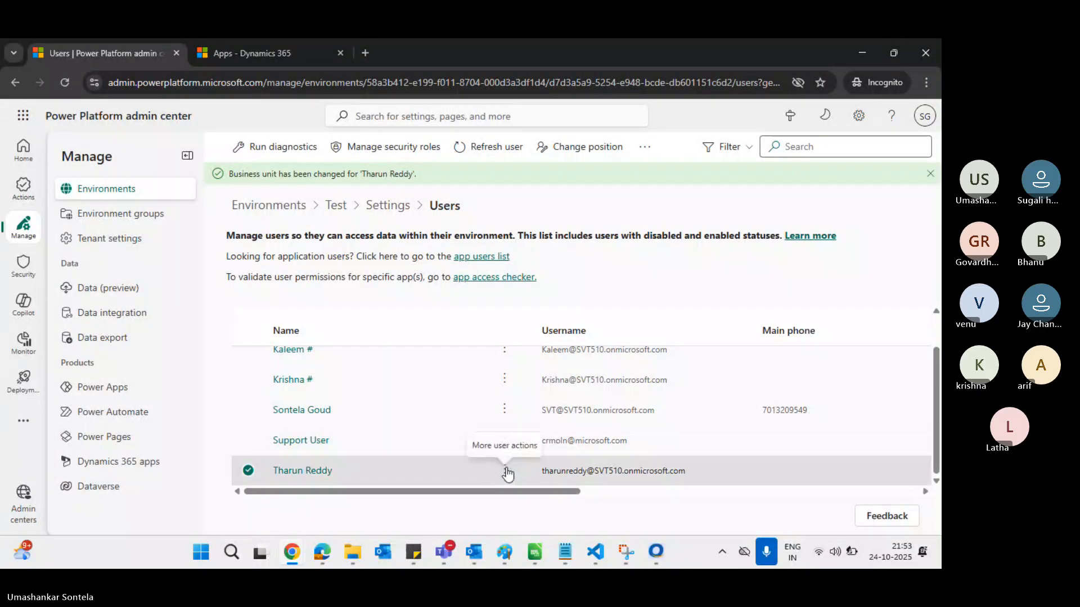
left_click(505, 470)
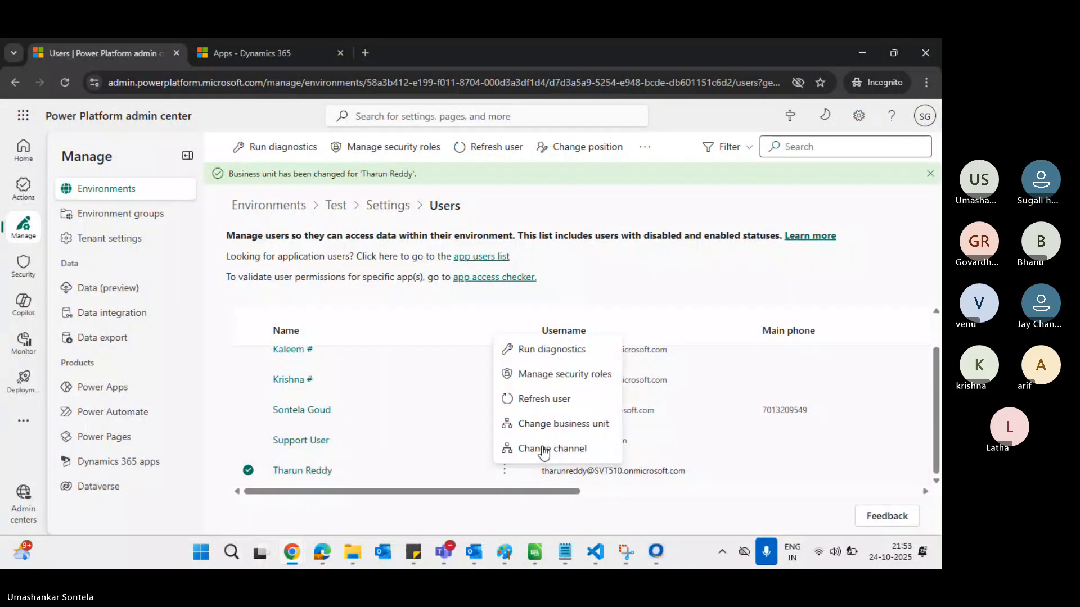
left_click(565, 374)
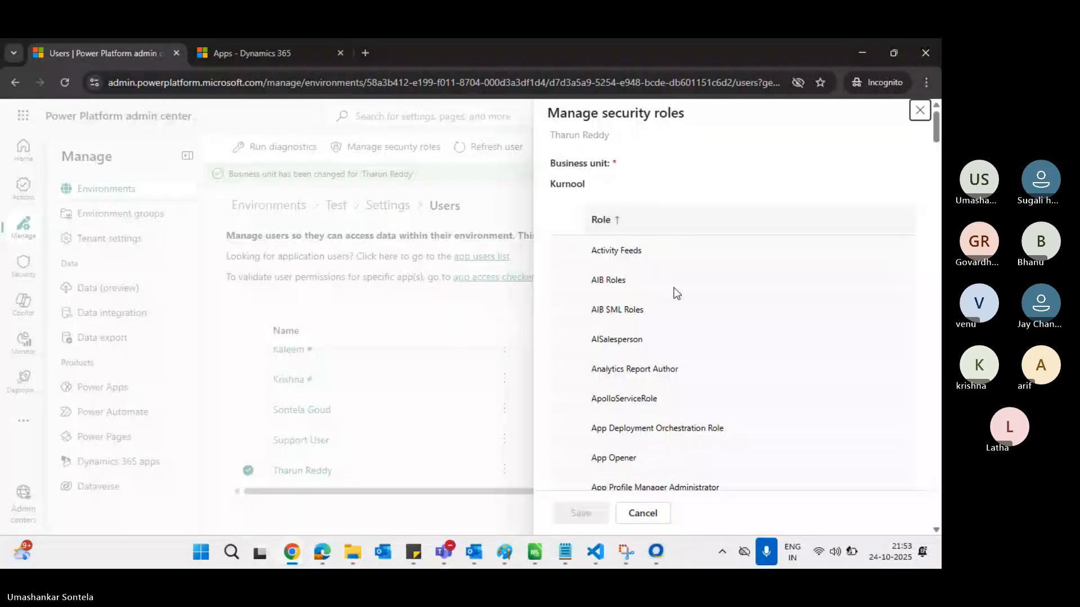
scroll(673, 288, "down", 15)
scroll(674, 288, "down", 14)
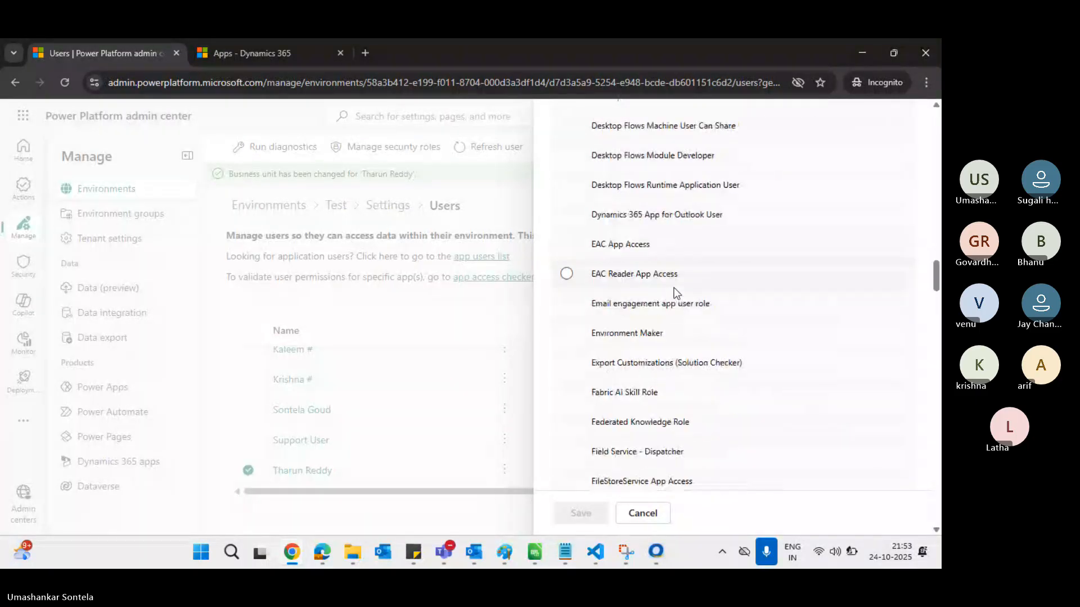
scroll(674, 292, "down", 14)
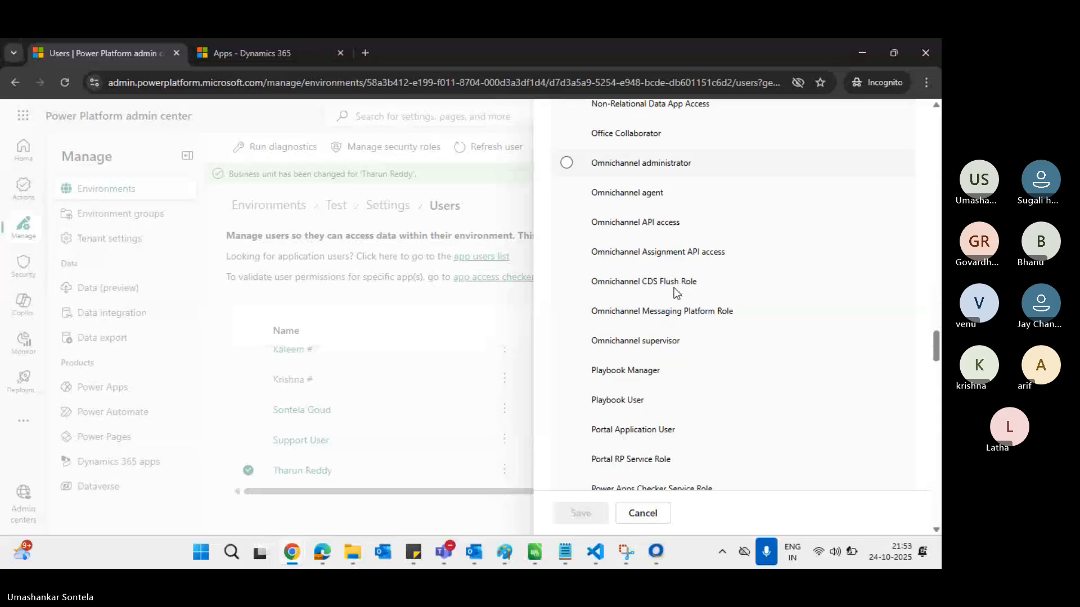
scroll(675, 291, "down", 14)
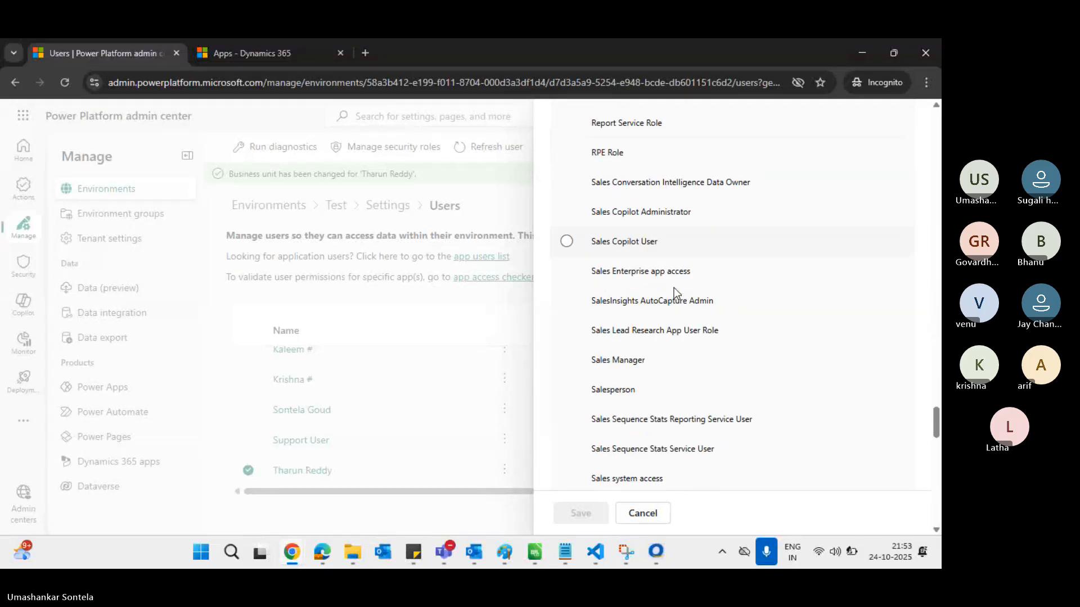
scroll(673, 292, "up", 1)
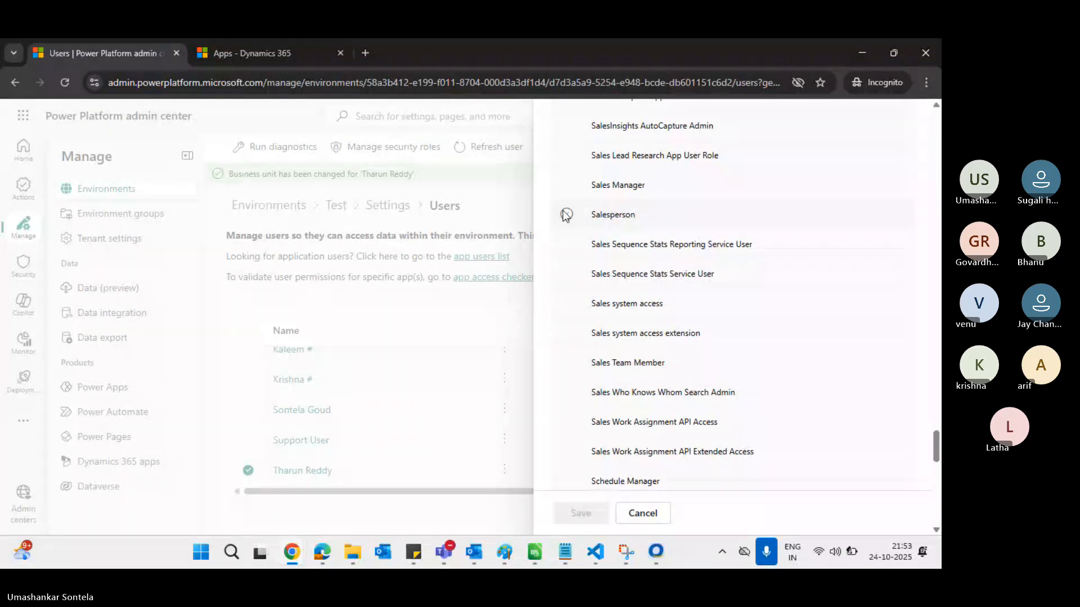
left_click(566, 214)
left_click(575, 519)
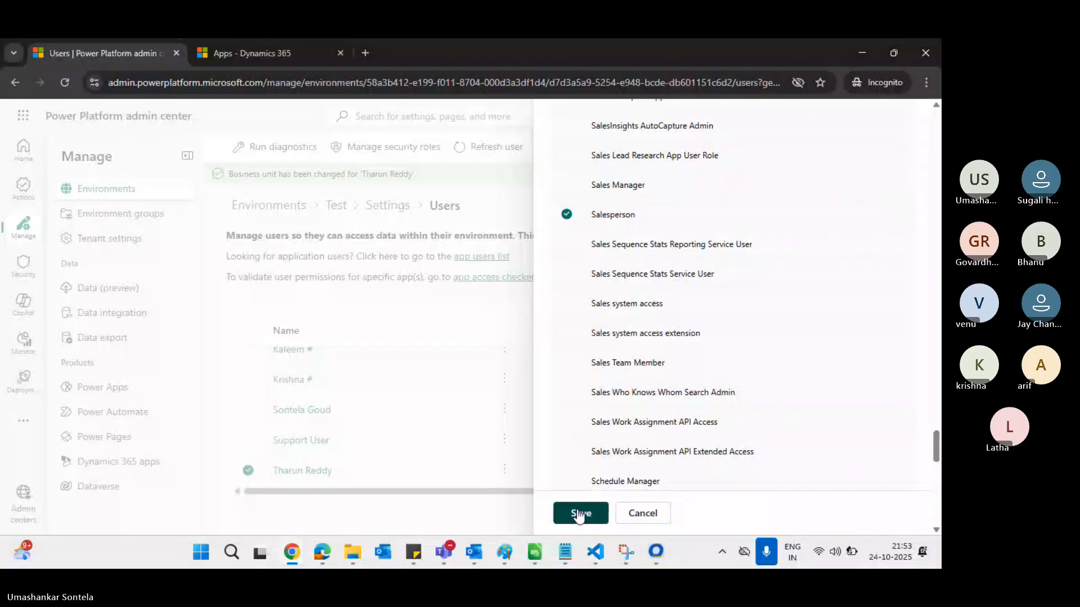
left_click(501, 394)
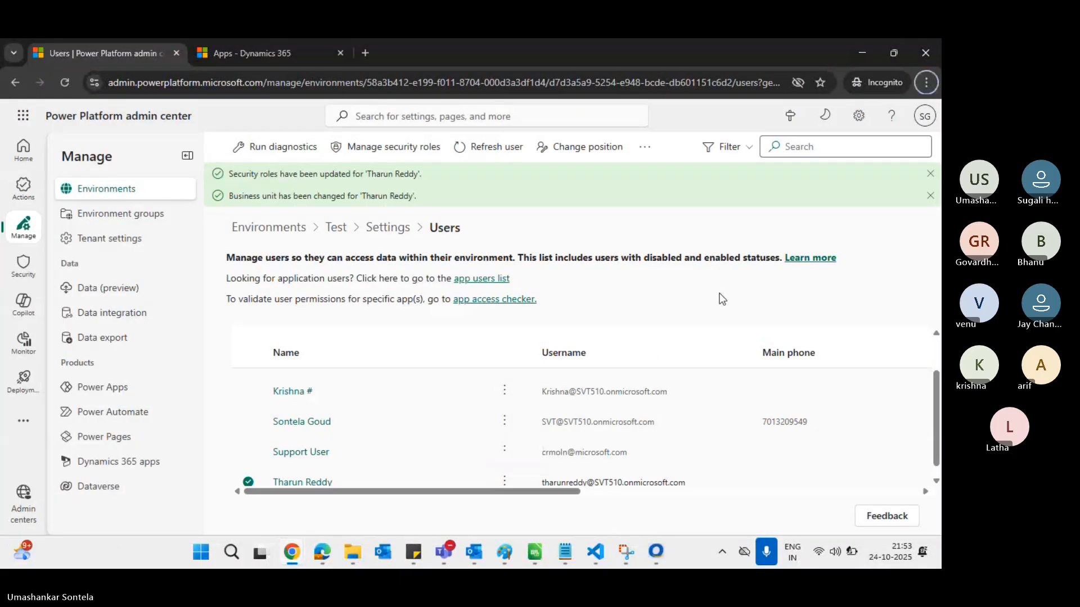
Sign back in to Dynamics 365 with the first work account and open the Sales Hub app
key("alt+Tab")
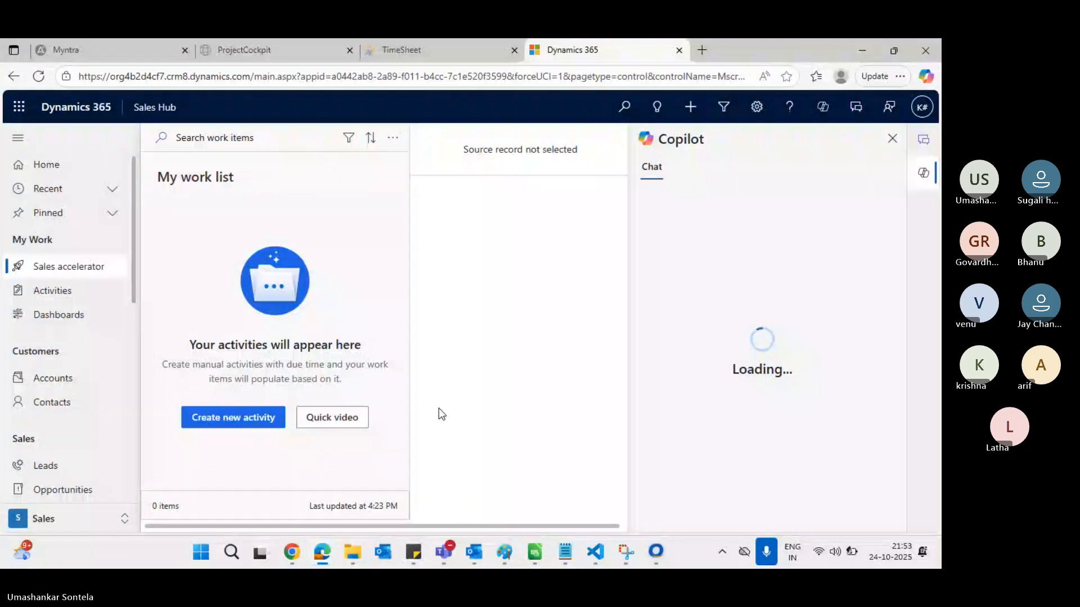
mouse_move(323, 558)
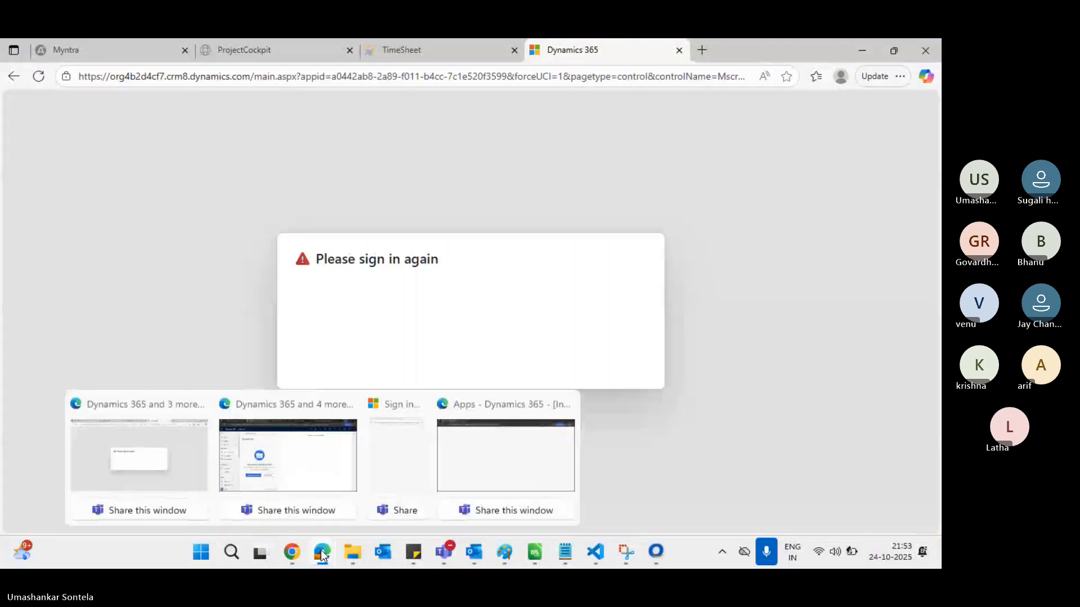
left_click(498, 473)
left_click(632, 363)
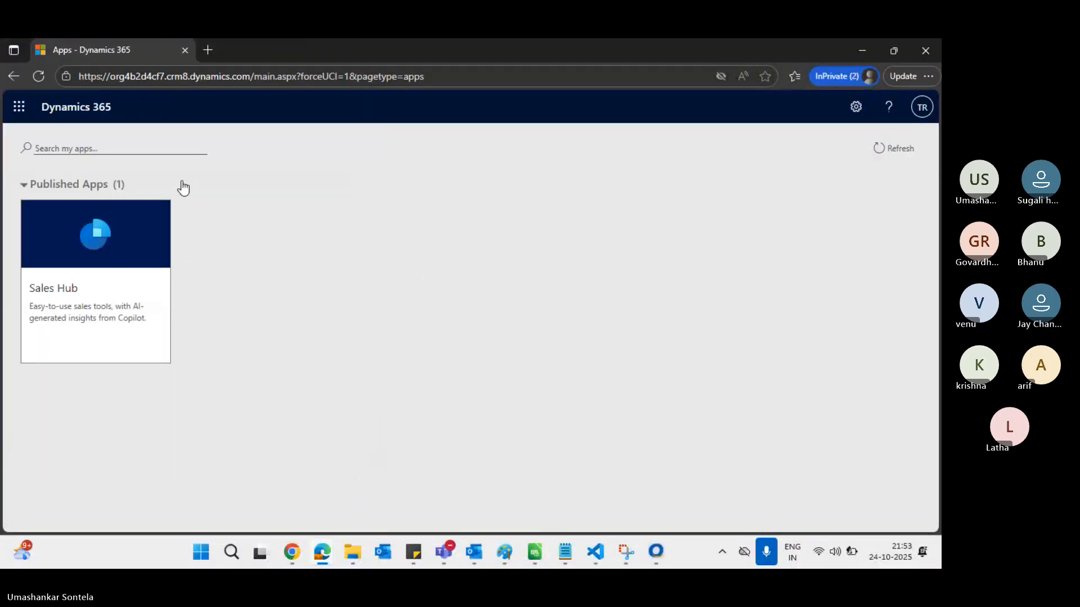
left_click(923, 107)
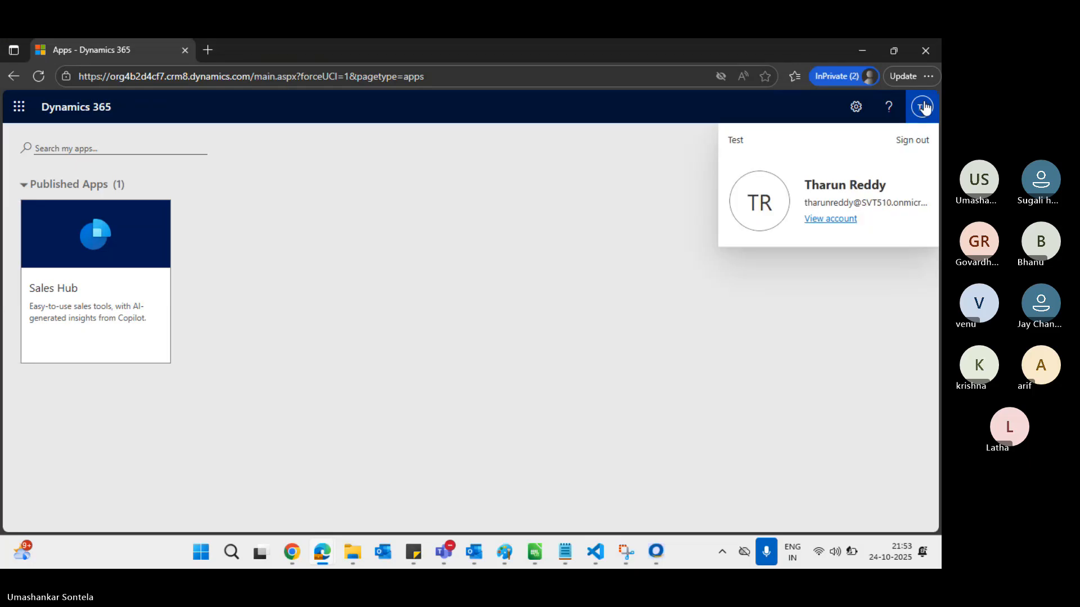
left_click(86, 292)
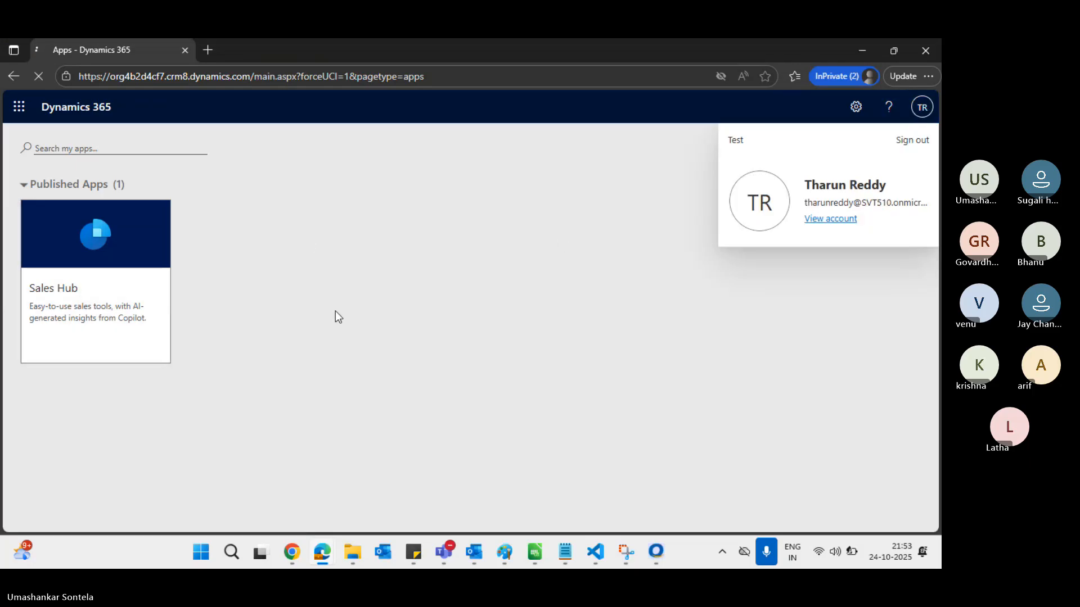
key("alt+Tab")
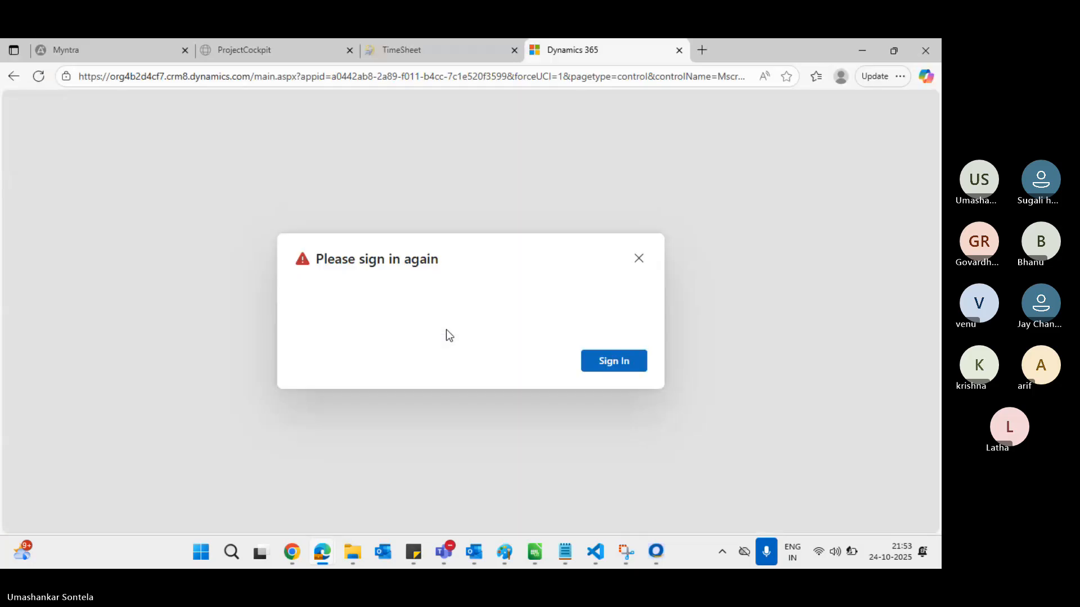
left_click(612, 361)
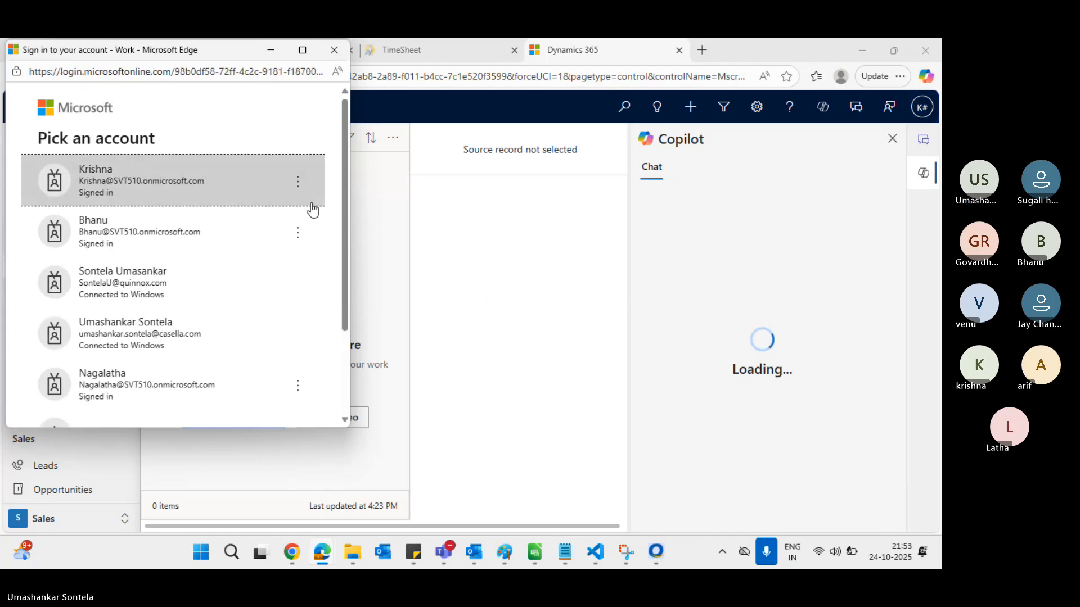
left_click(169, 181)
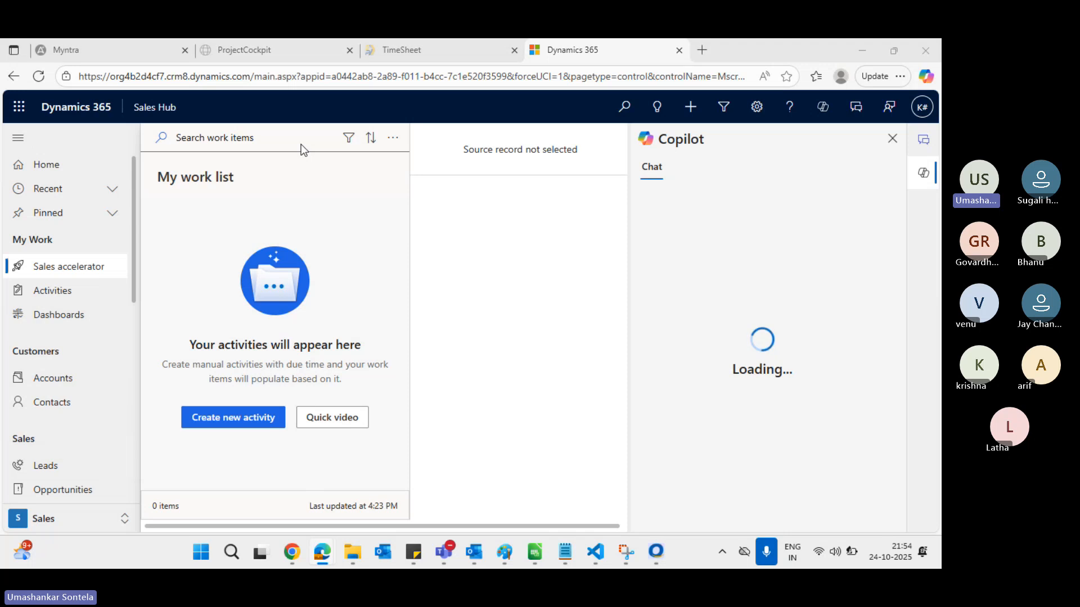
Cycle through the open windows to bring Untitled - Paint to the front
key("alt+Tab")
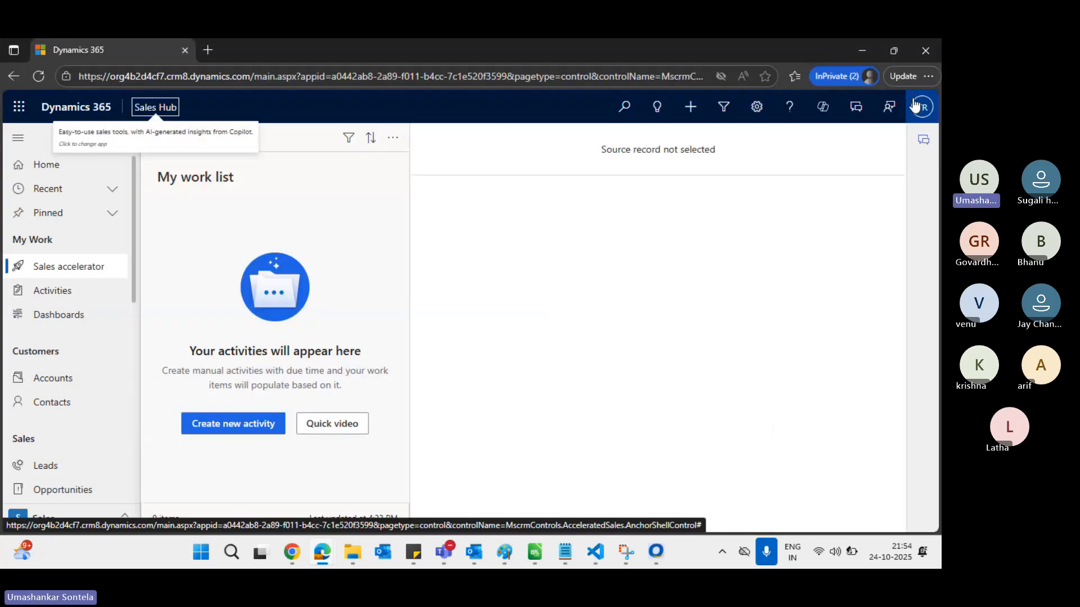
key("alt+Tab")
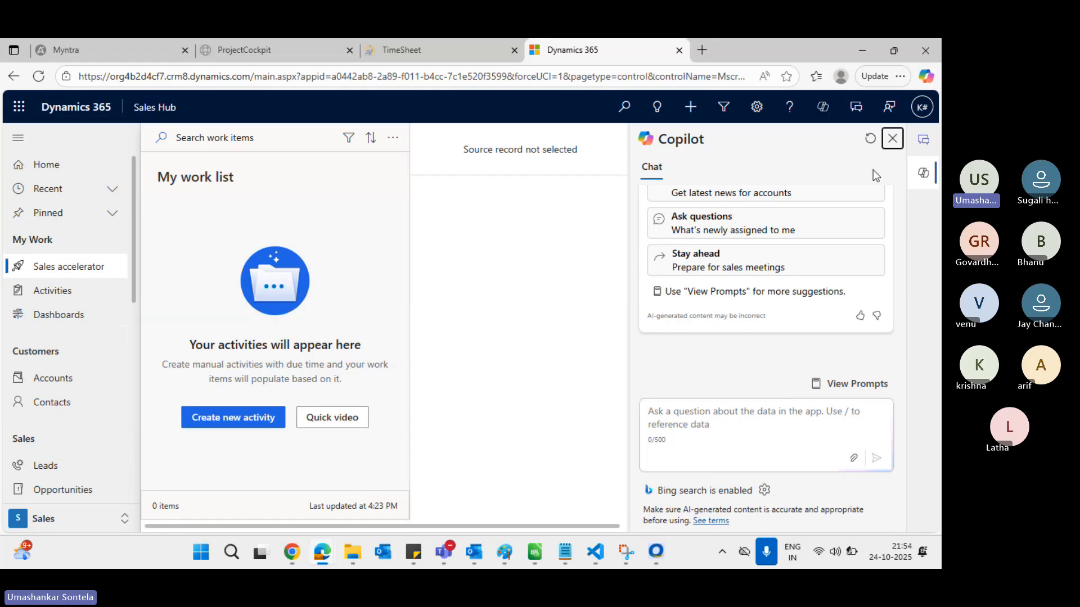
key("alt+Tab")
key("alt+Tab")
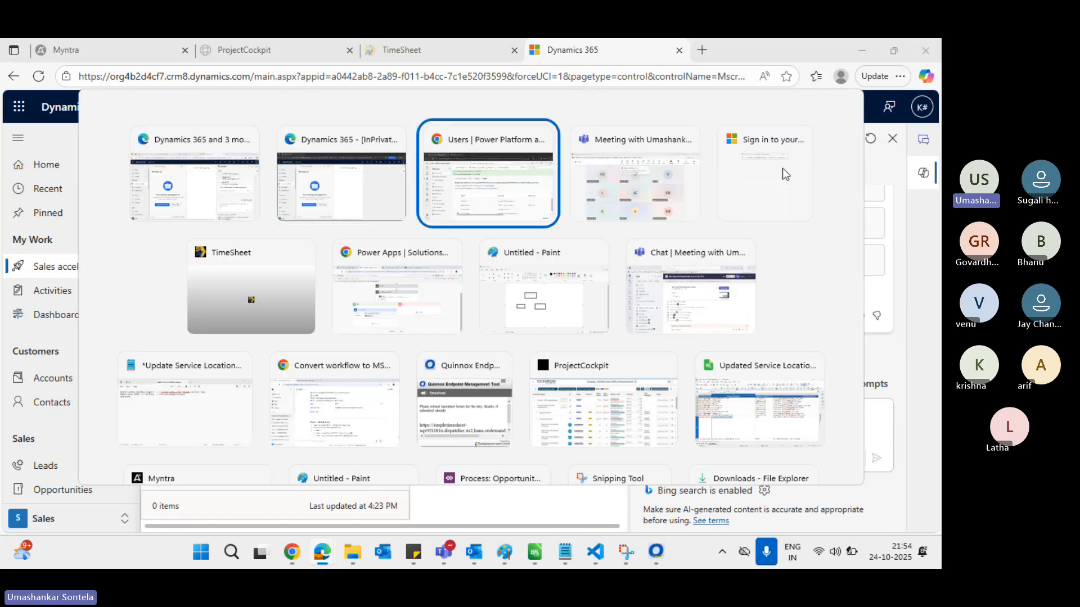
key("alt+Tab")
key("alt+Tab")
key("alt+Tab")
key("alt+Tab")
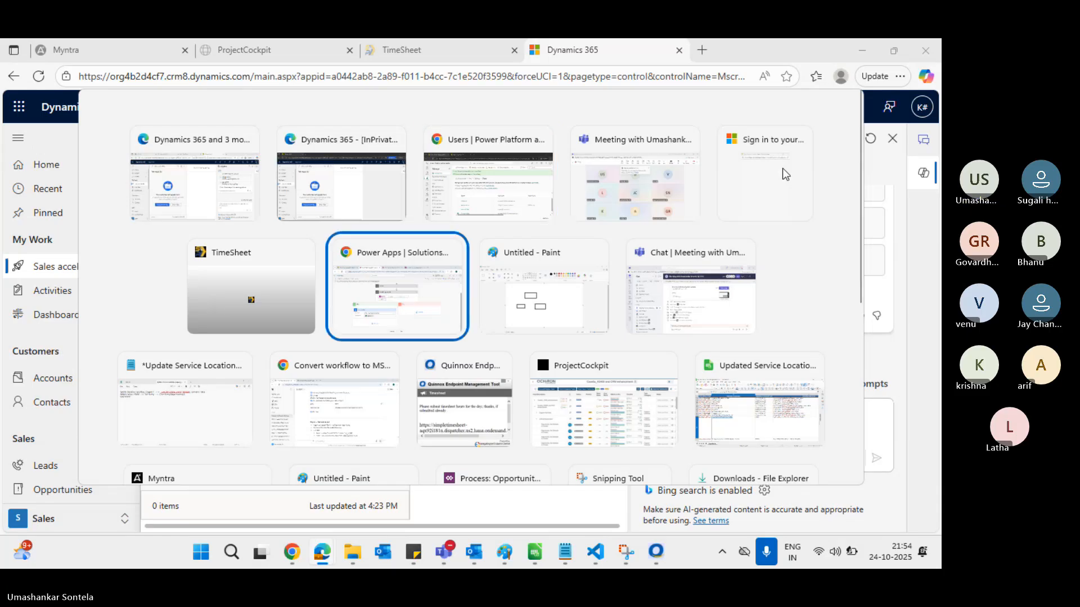
key("alt+Tab")
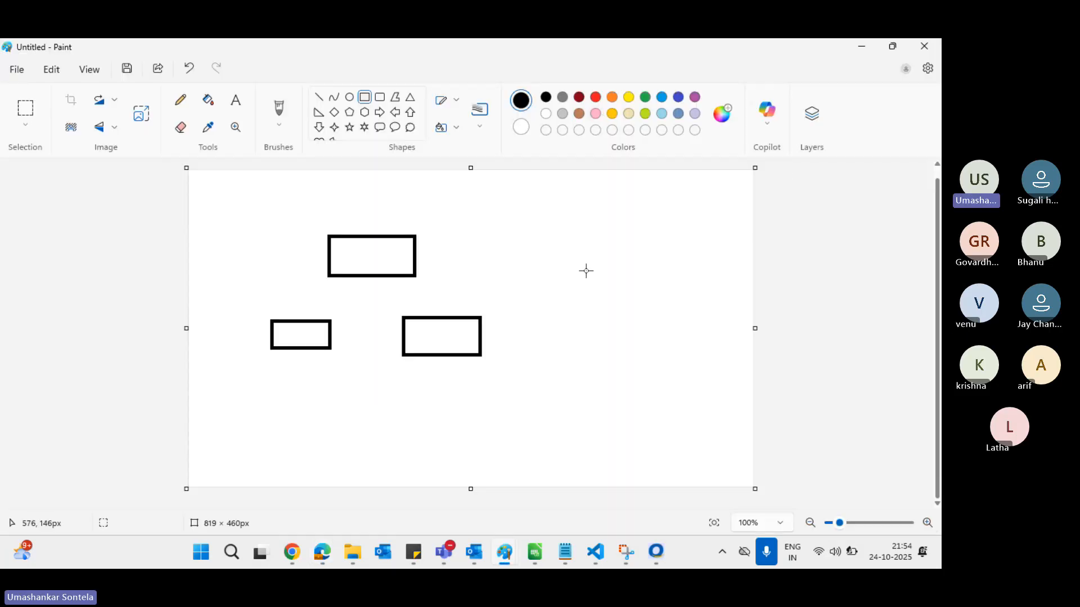
Label the three rectangles AP, Kur and ATP with the Text tool
left_click(241, 107)
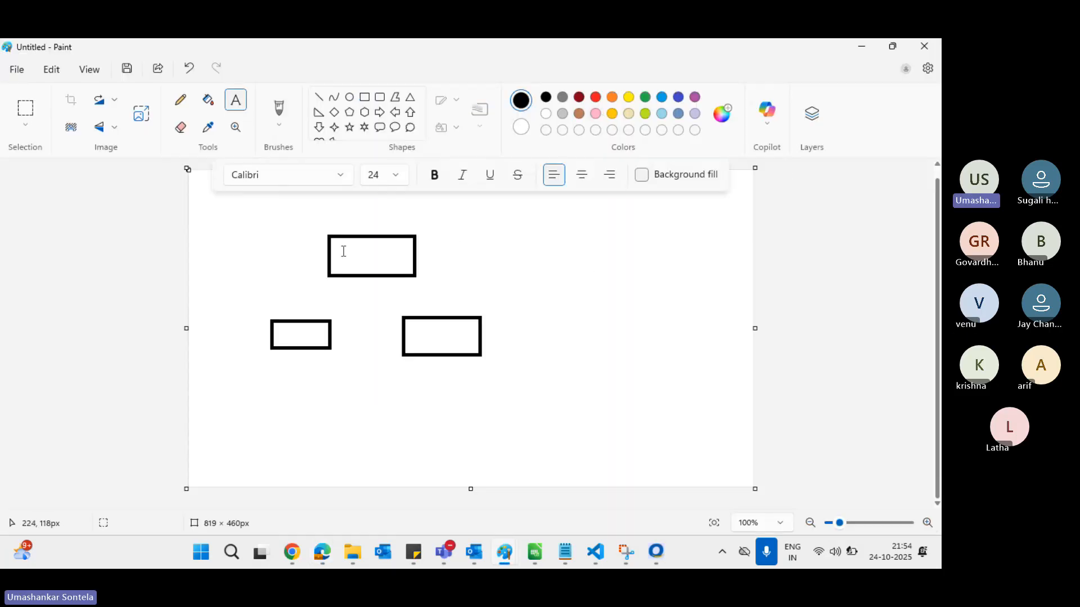
left_click(342, 251)
type("A")
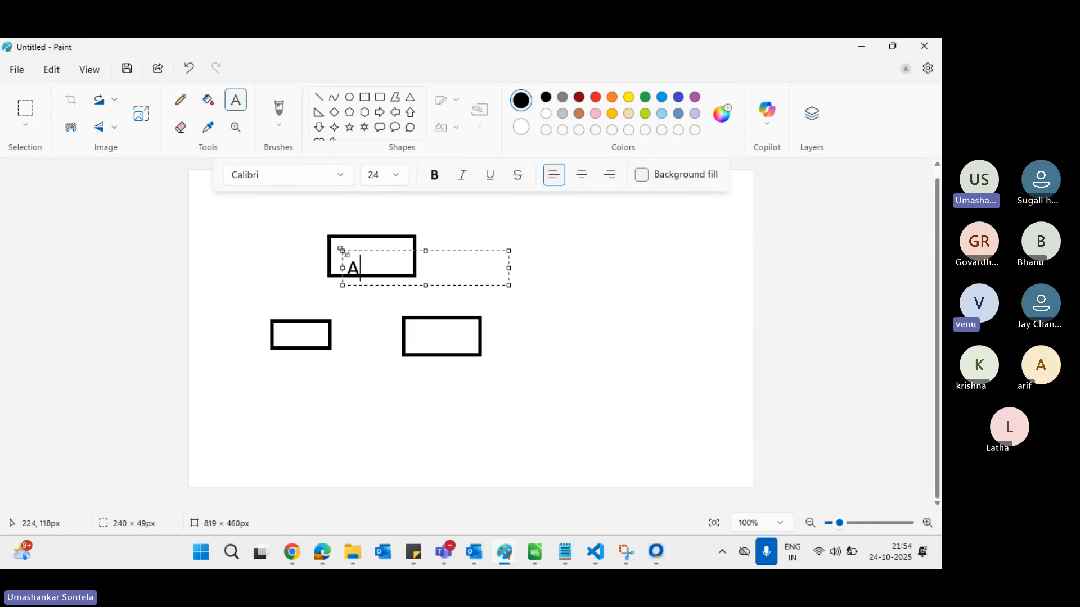
type("P")
left_click(618, 350)
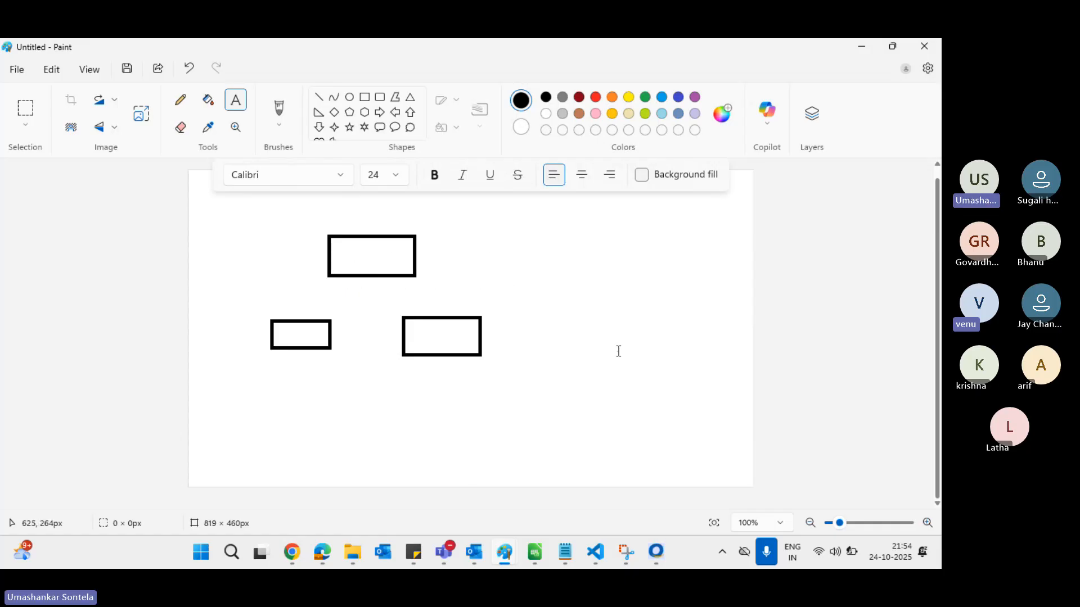
left_click(284, 333)
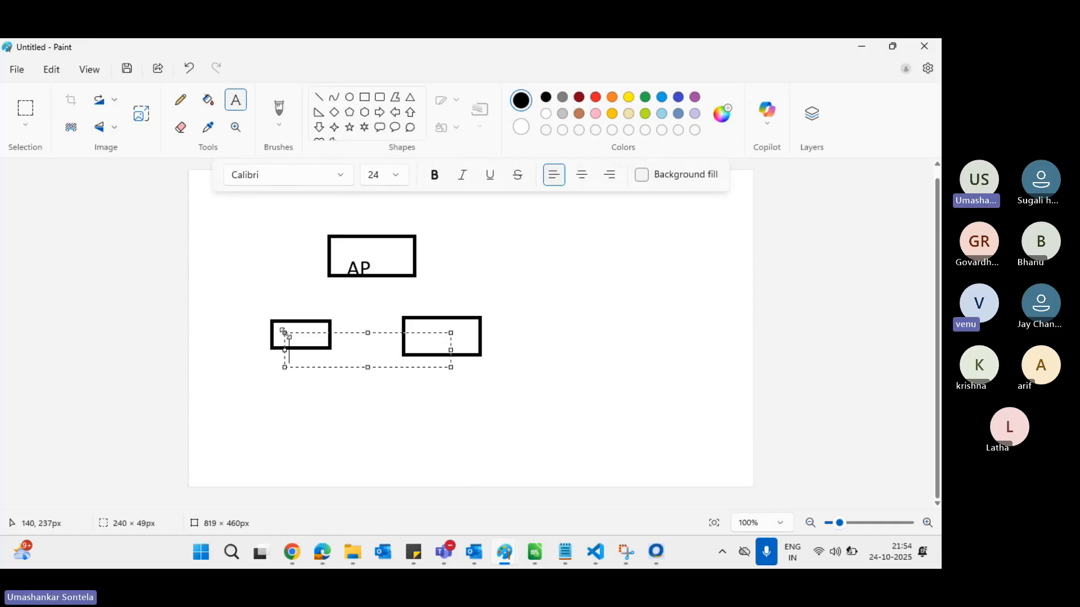
type("Kur")
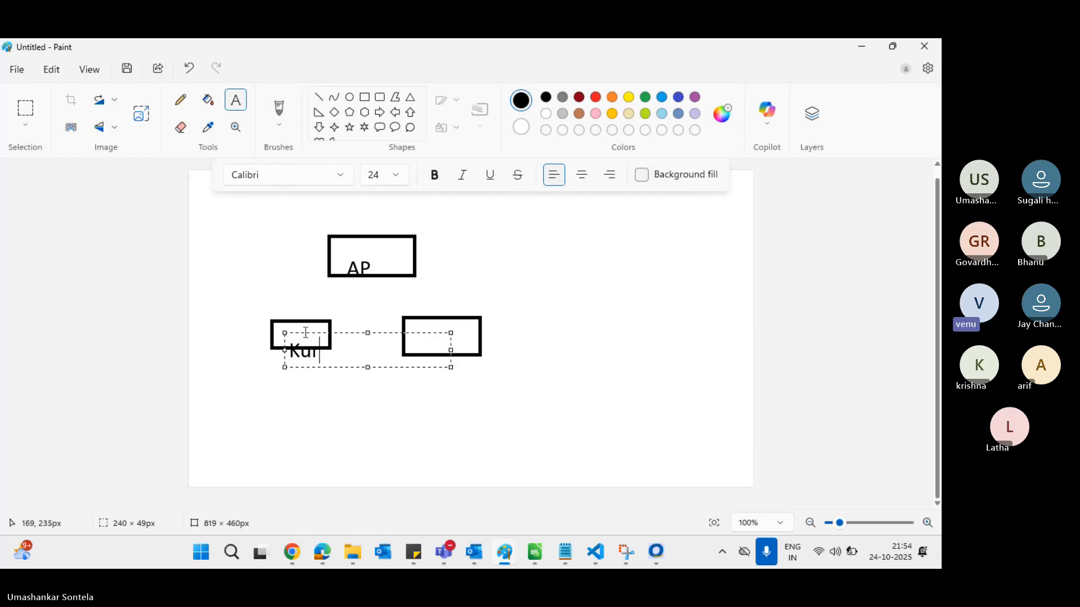
left_click_drag(307, 335, 302, 320)
left_click(636, 313)
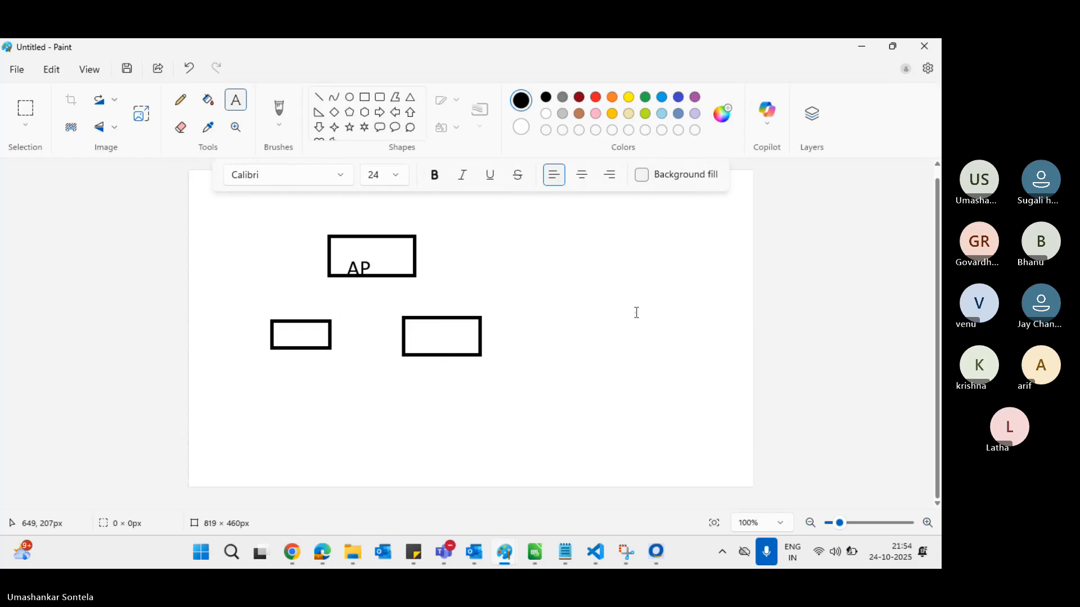
left_click(420, 335)
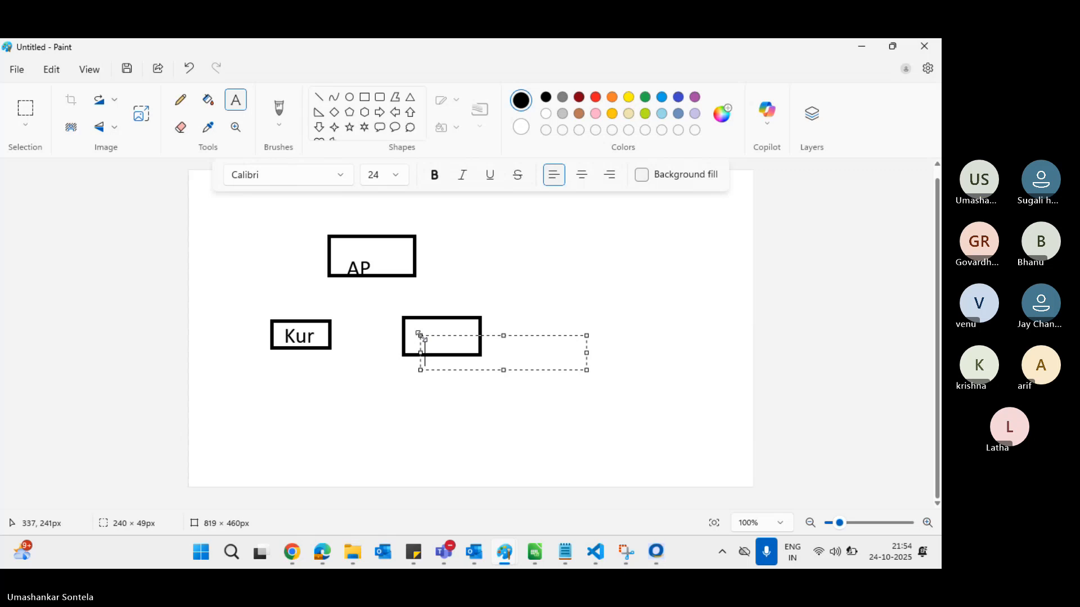
type("ATP")
left_click(451, 333)
left_click(557, 325)
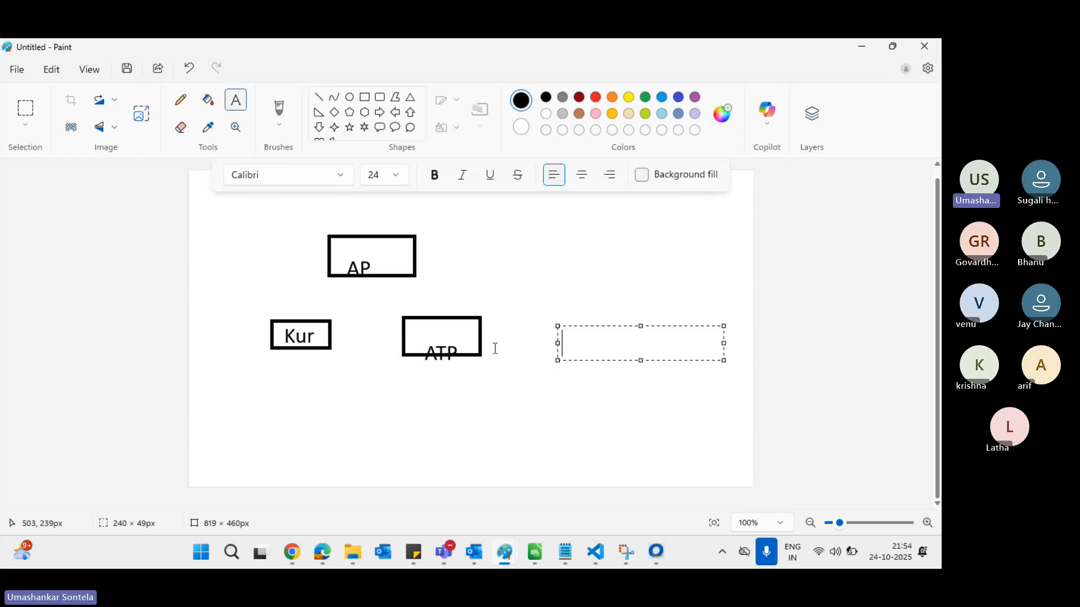
Draw rounded-rectangle outlines around the Kur/ATP pair and around the AP box
left_click(380, 98)
left_click_drag(216, 303, 527, 371)
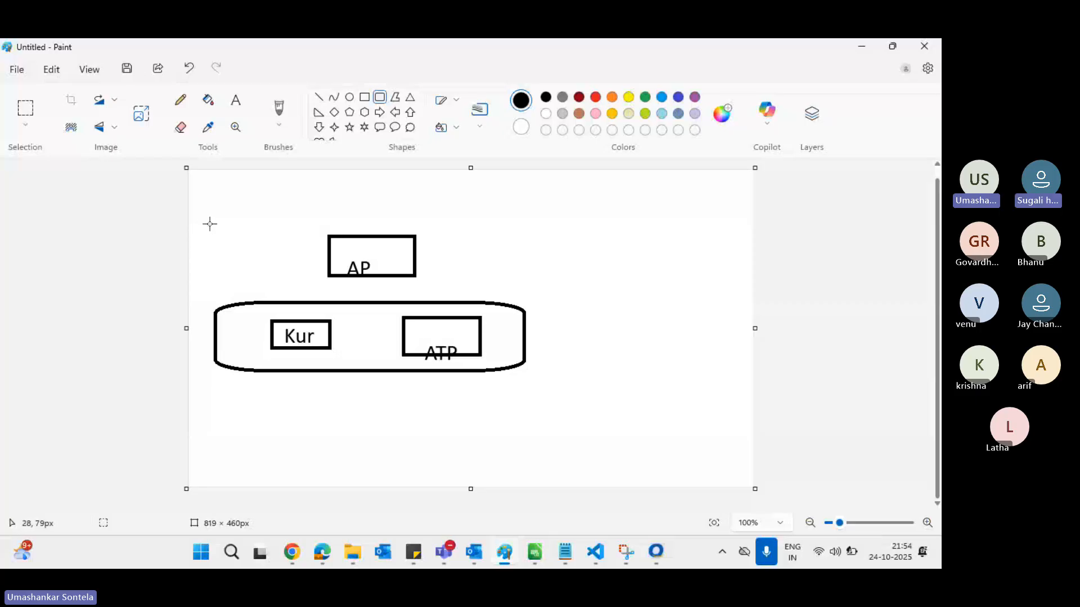
left_click_drag(208, 223, 527, 285)
left_click(365, 360)
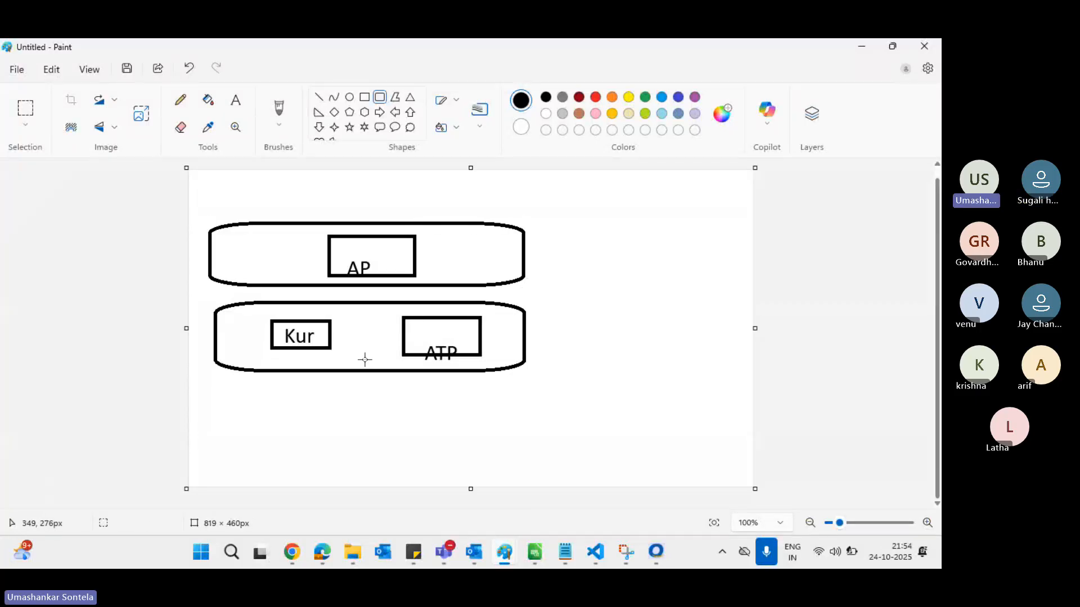
Draw a line up-right from the Kur/ATP outline to a new 'Salesperson' label
left_click(318, 96)
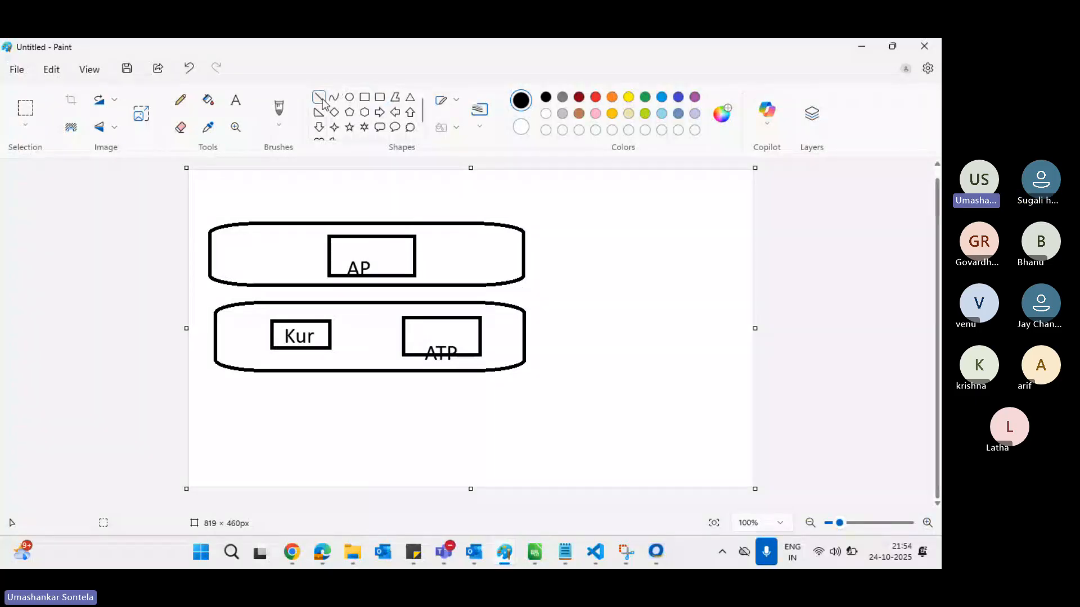
left_click_drag(517, 307, 595, 268)
left_click(614, 272)
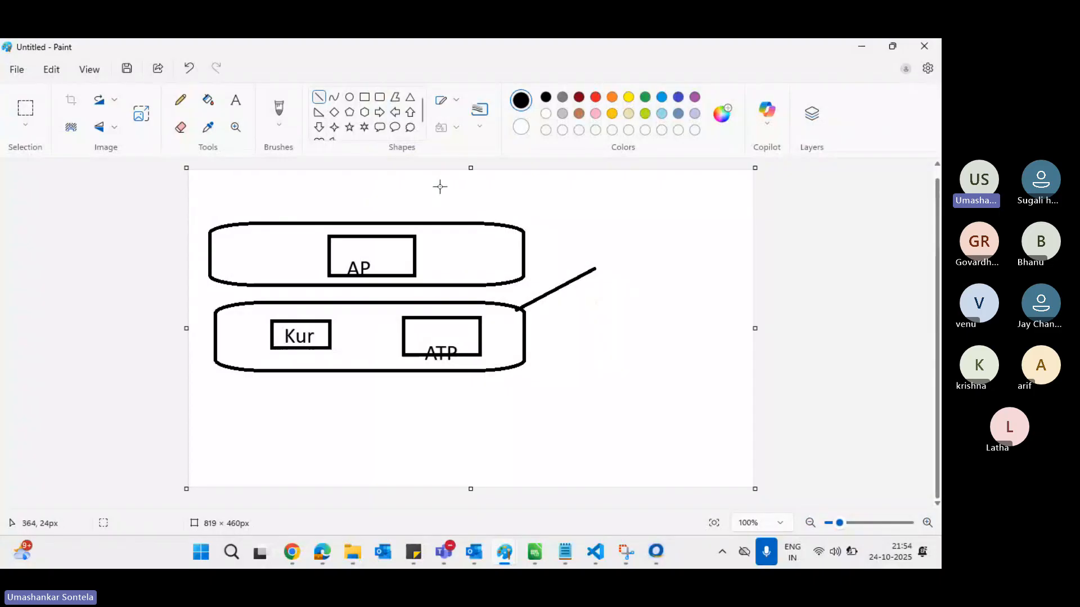
left_click(235, 100)
left_click(602, 261)
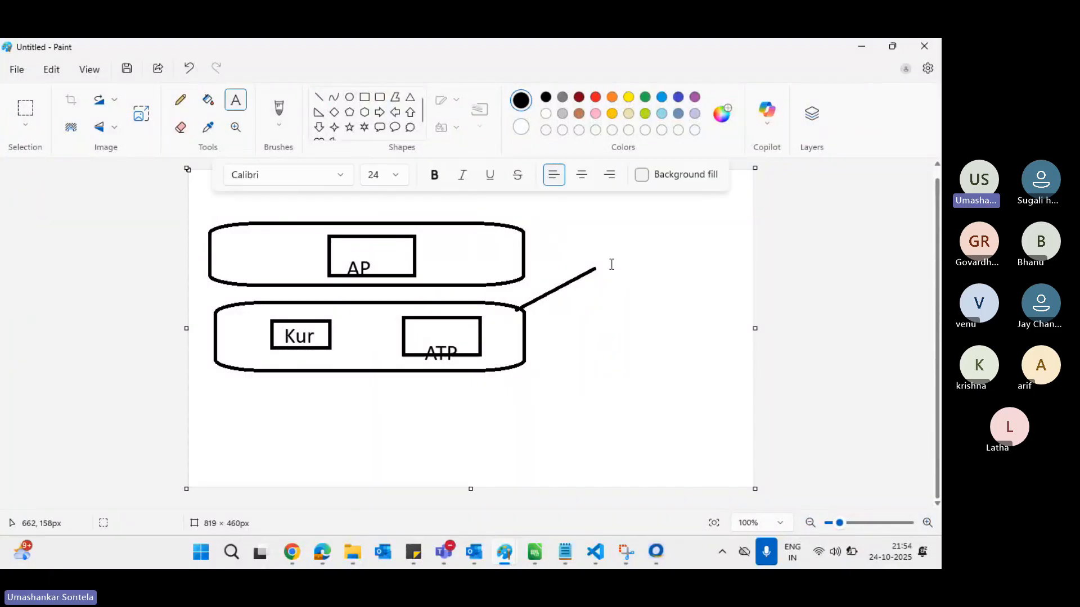
type("Sale")
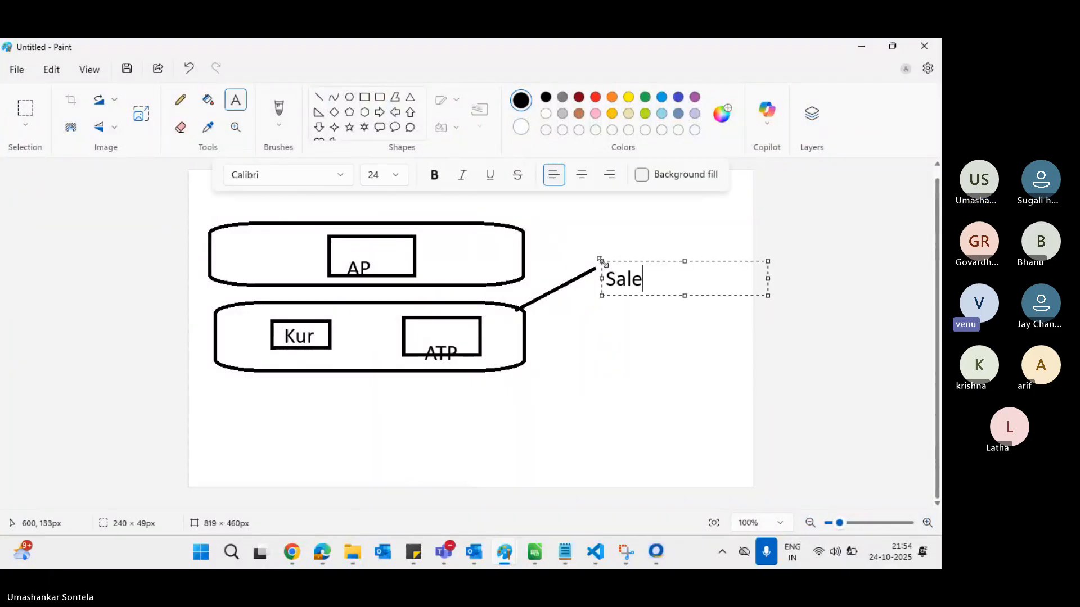
type("sperson")
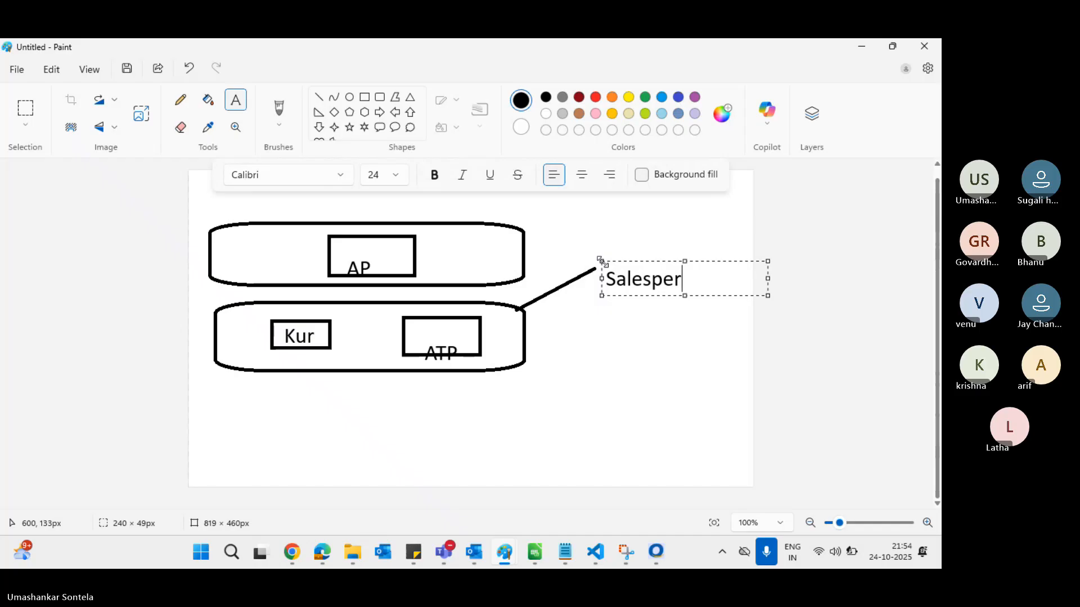
left_click(617, 349)
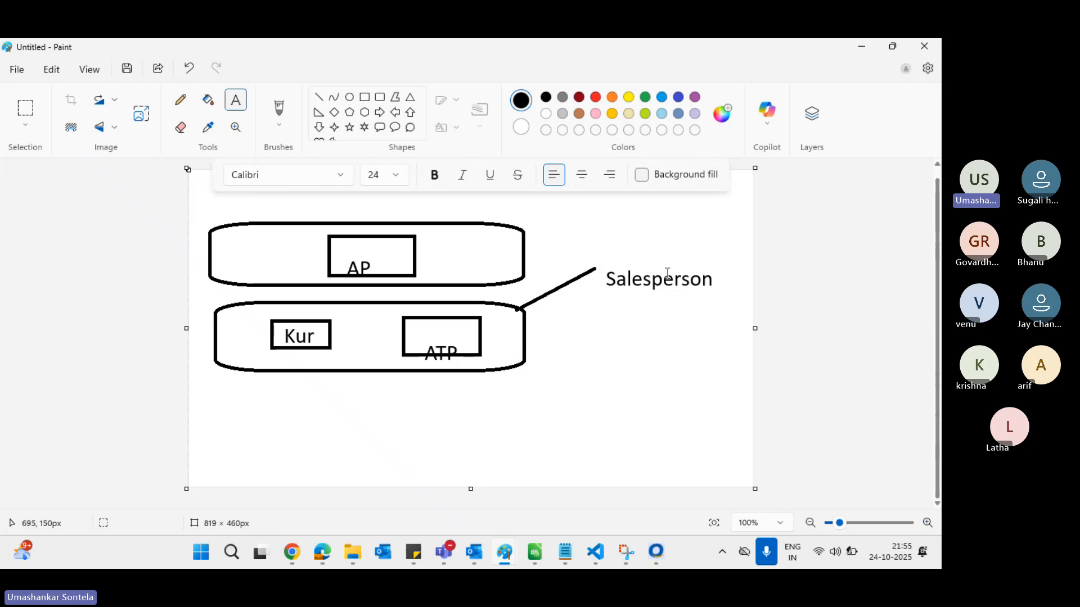
Draw a vertical line down from Salesperson and label its end 'Entity/Table'
left_click(323, 100)
left_click_drag(664, 290, 664, 366)
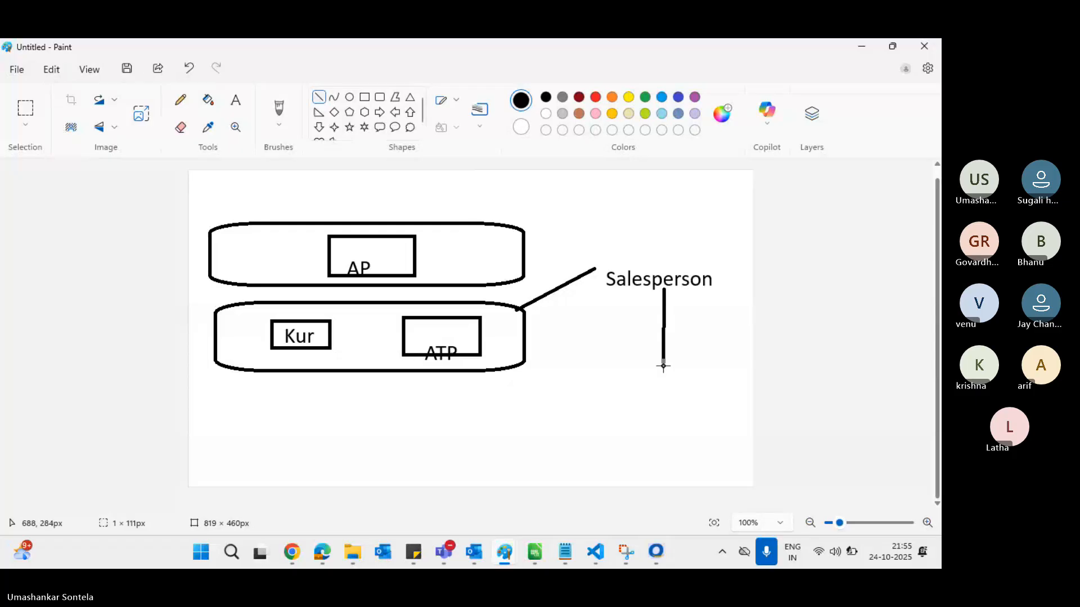
left_click(712, 366)
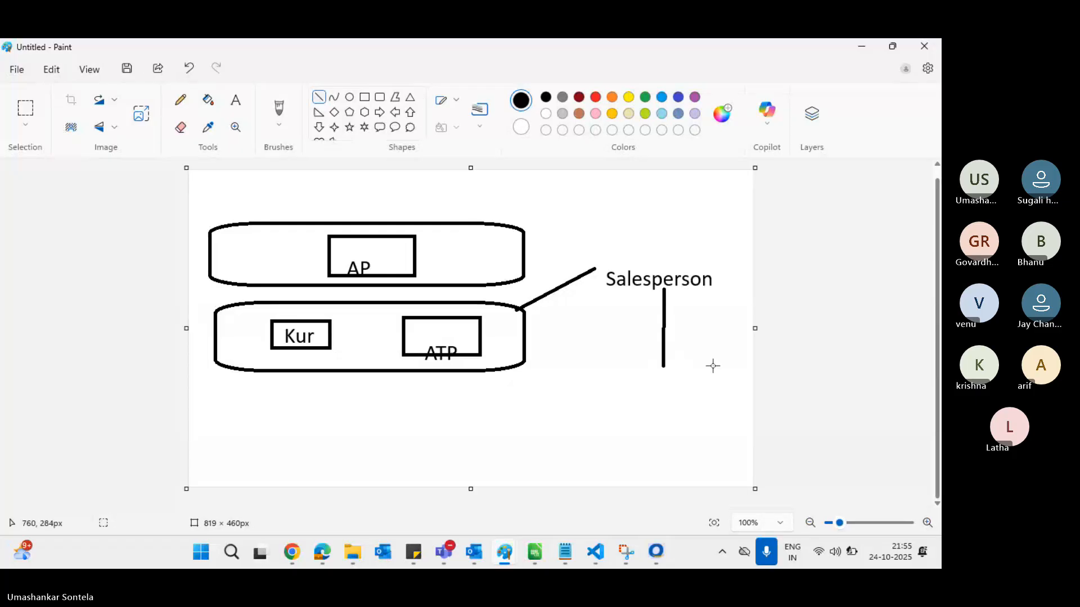
left_click(239, 106)
left_click(632, 374)
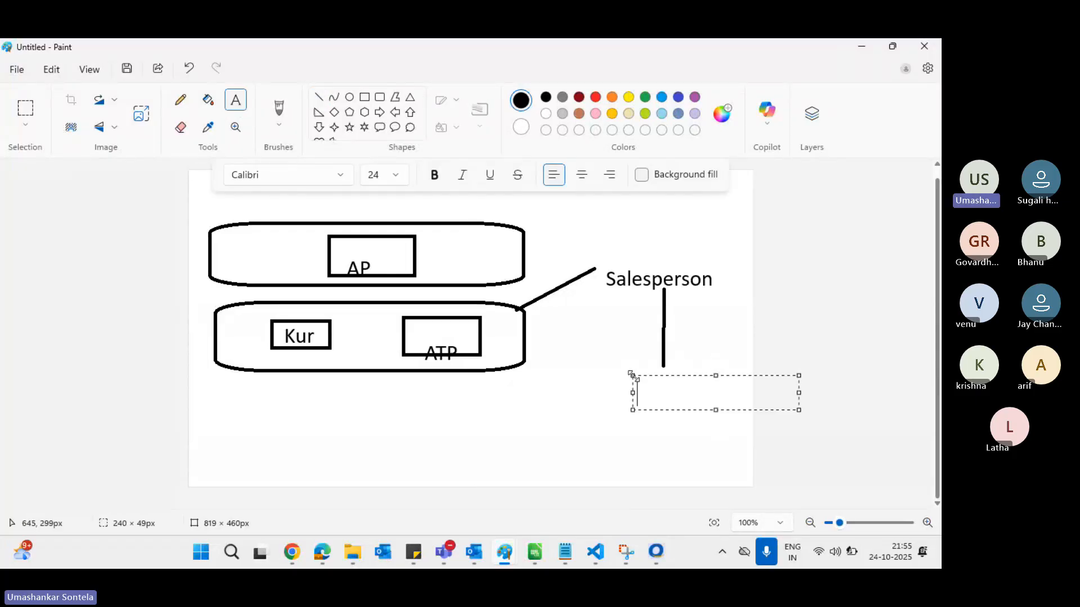
type("Entity")
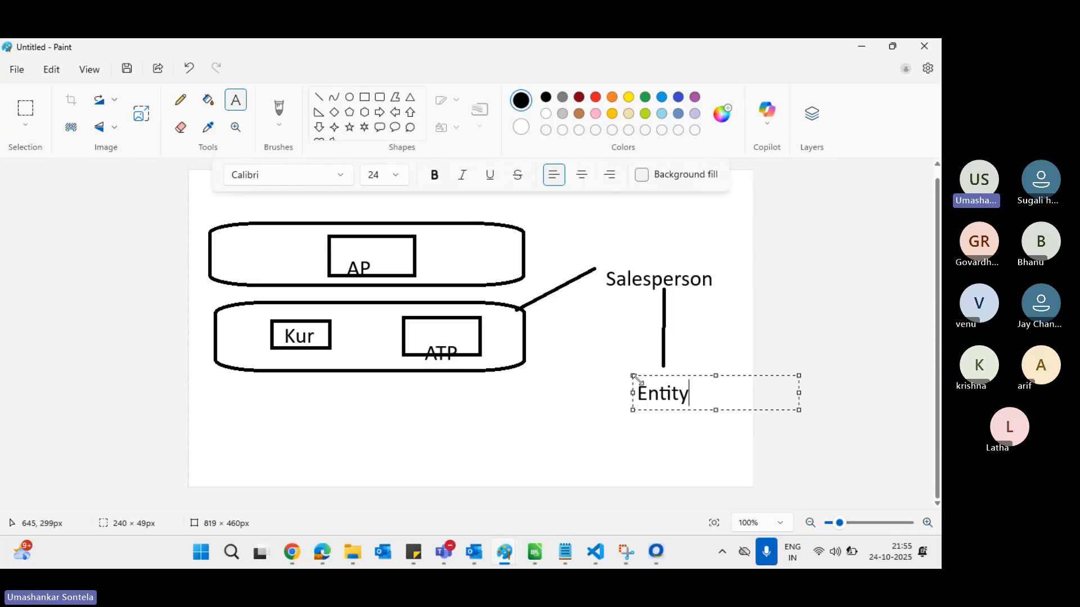
type("/Table")
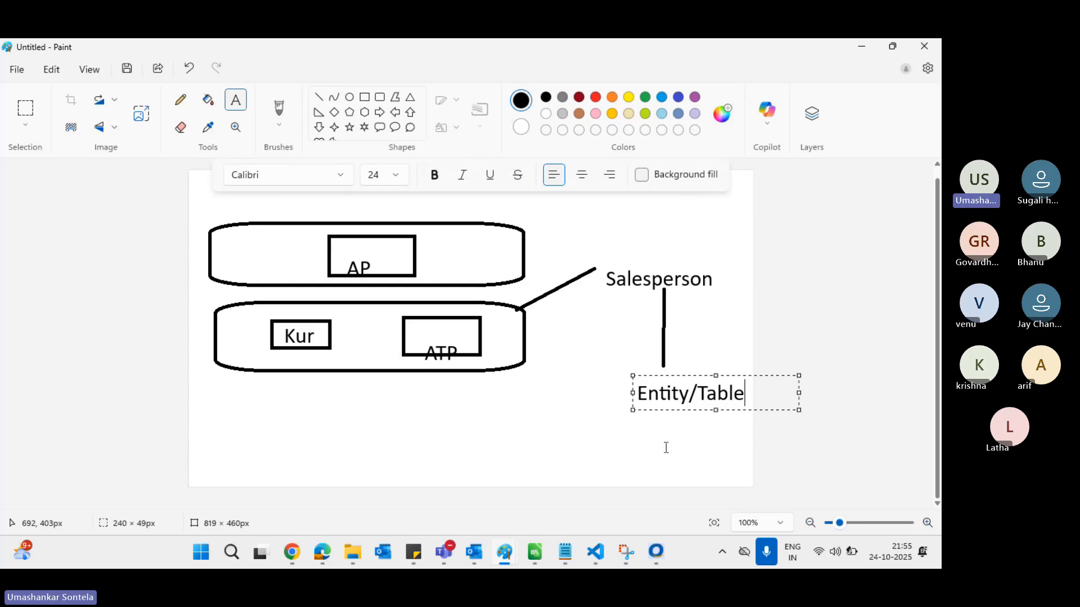
left_click(713, 365)
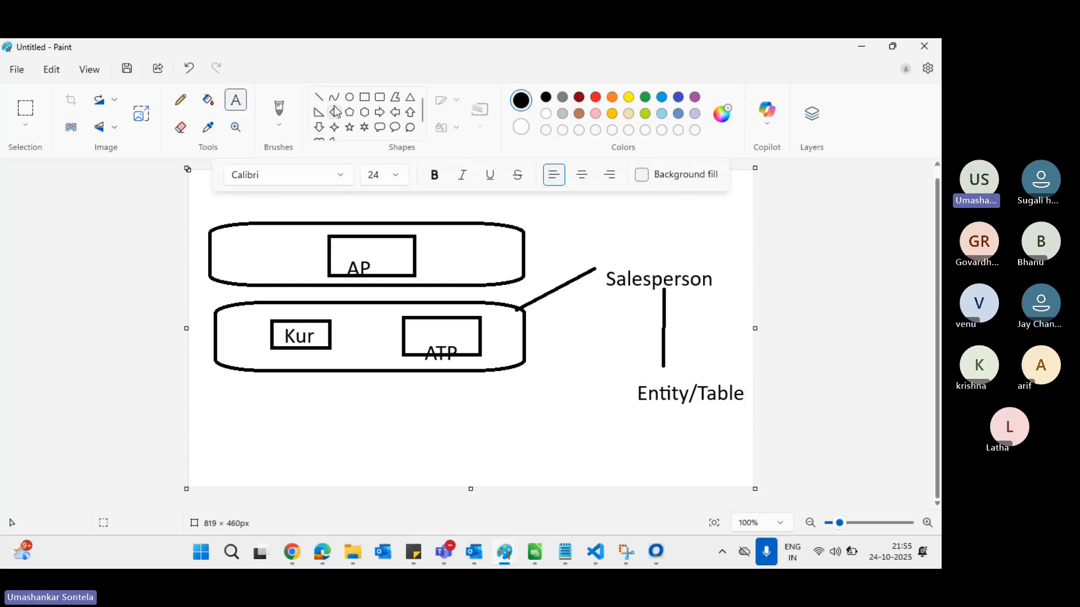
Draw a connector down-left from Entity/Table to a new 'Lead' label
left_click(318, 97)
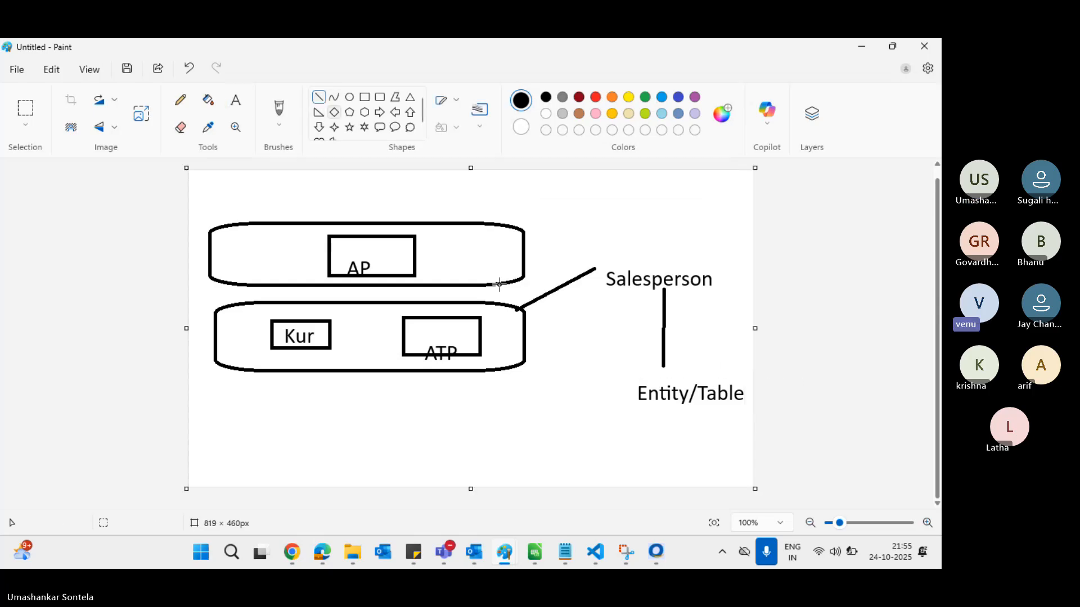
left_click_drag(633, 397, 595, 441)
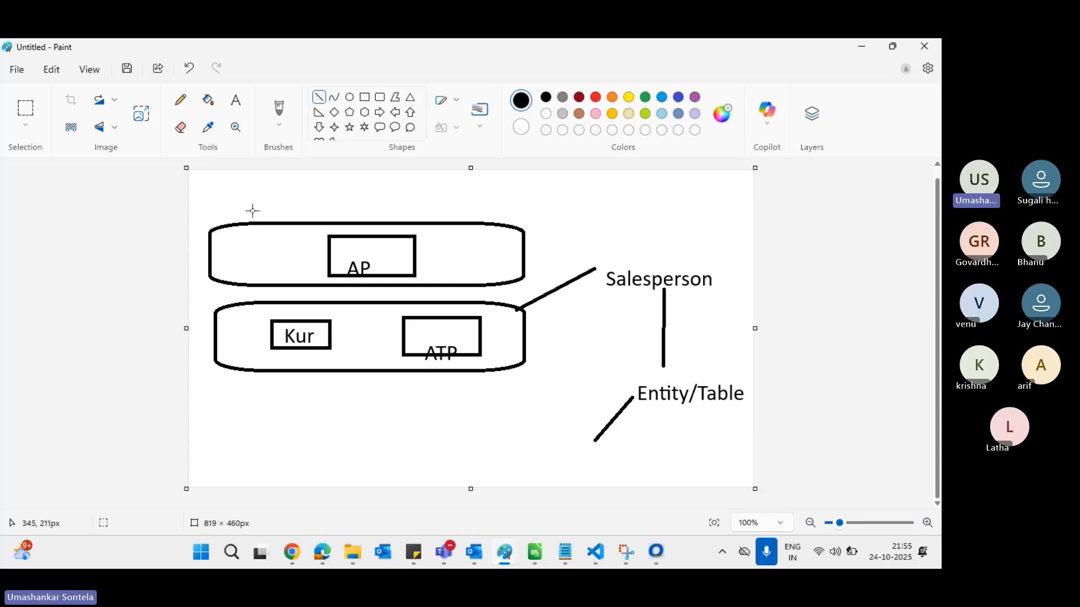
left_click(236, 102)
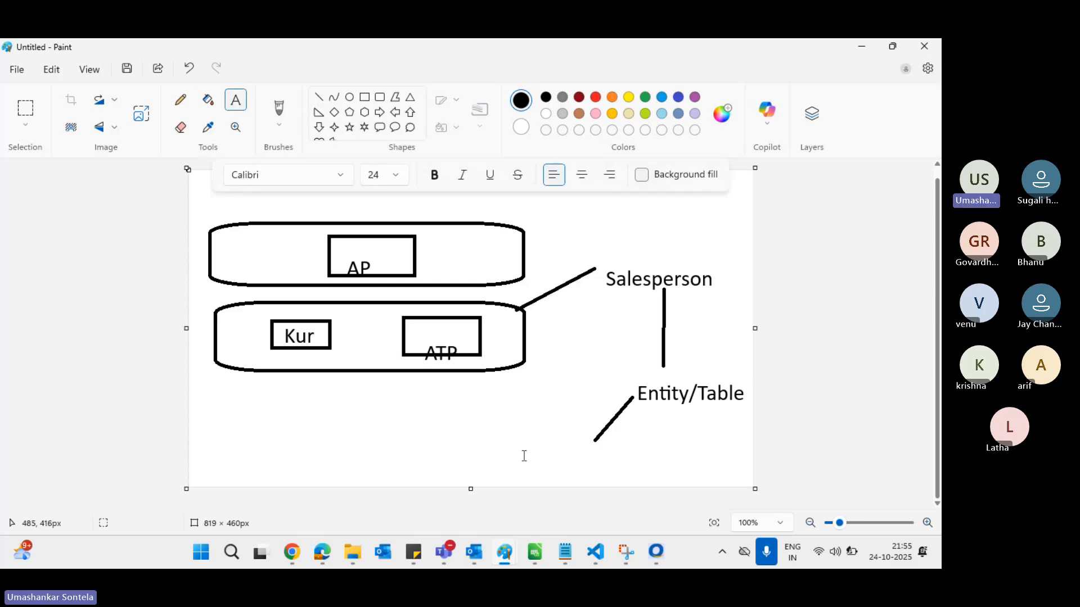
left_click(538, 443)
type("Lead")
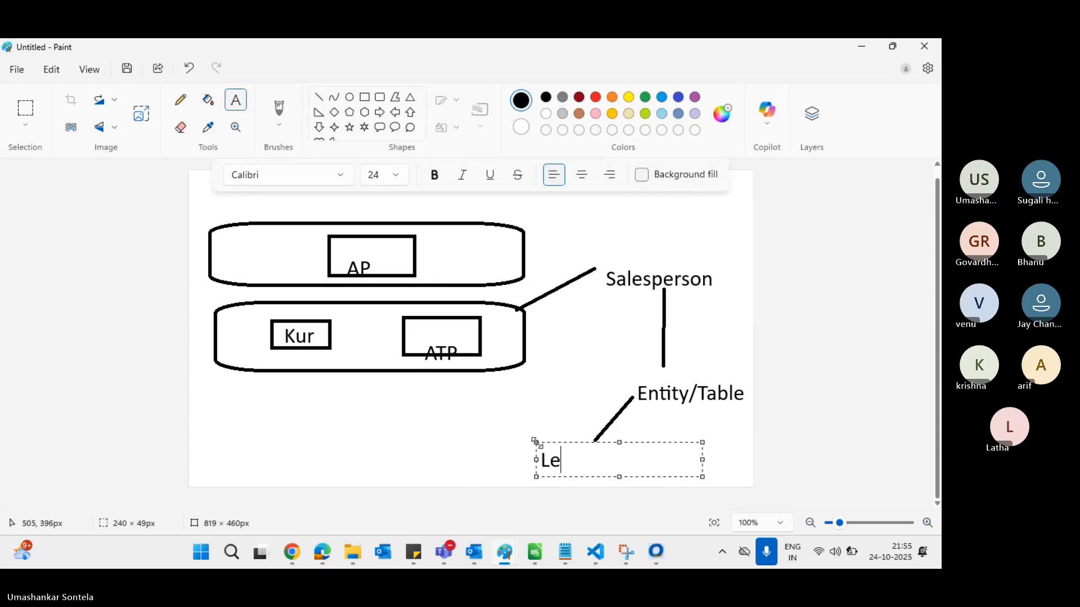
left_click(578, 405)
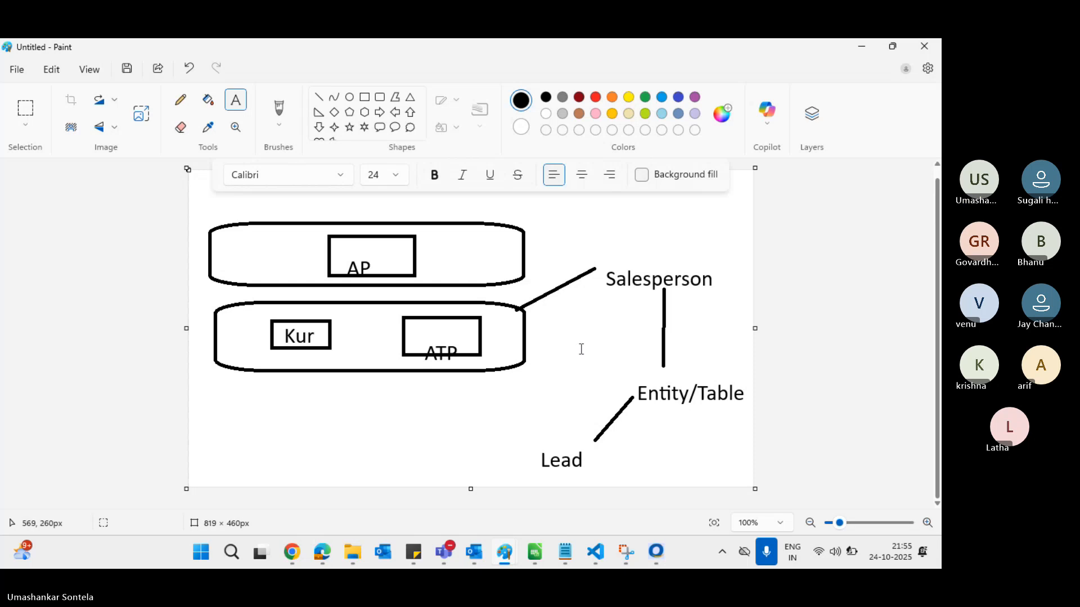
Enclose Lead in a rounded rectangle and enlarge the canvas to 819 × 577 px
left_click(380, 101)
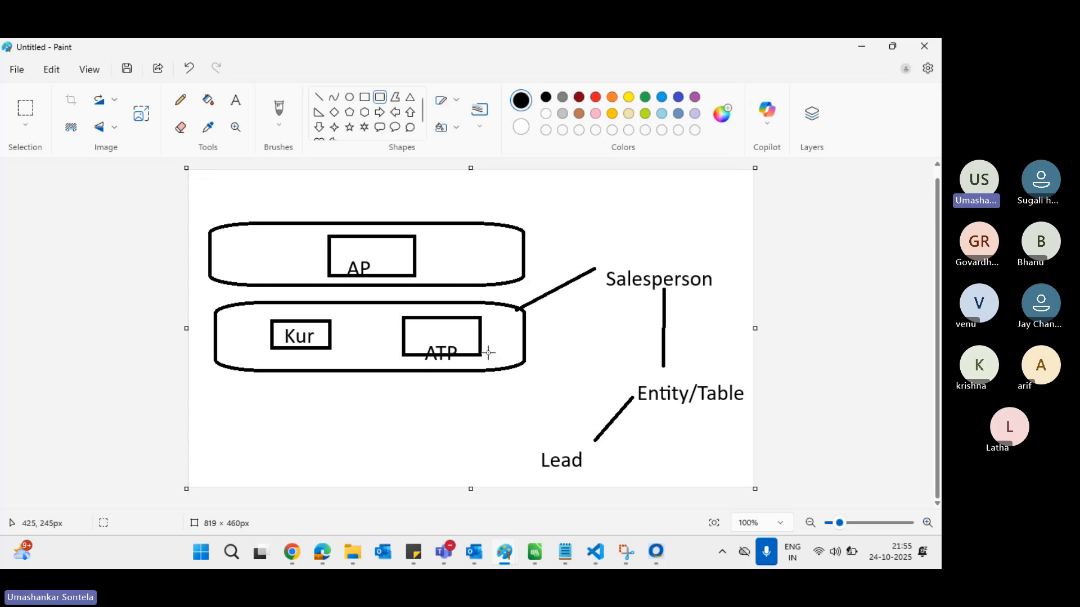
left_click_drag(514, 442, 616, 479)
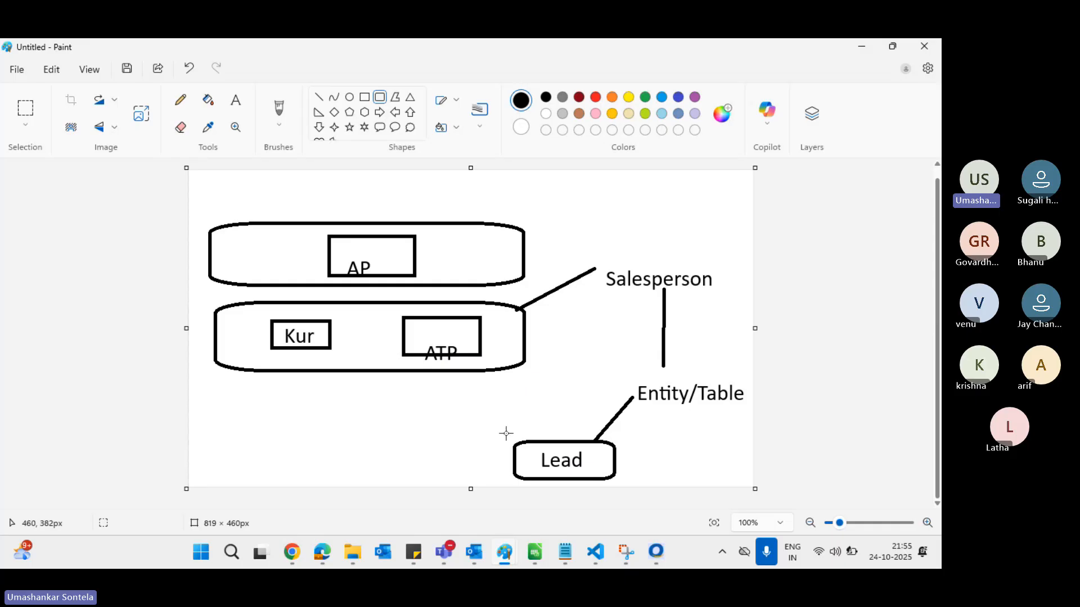
left_click_drag(472, 488, 472, 568)
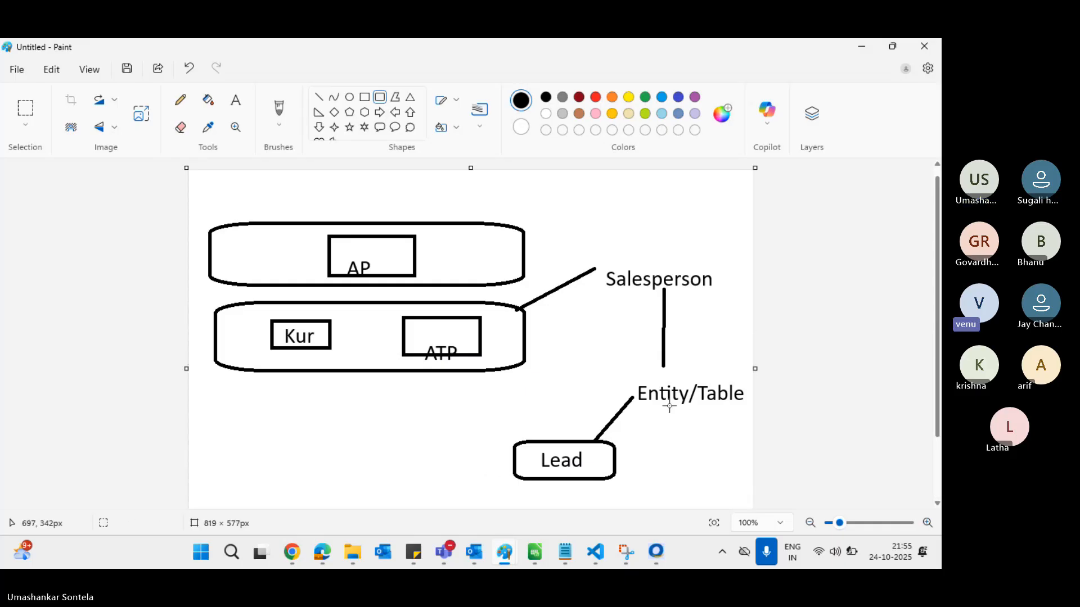
Enlarge the Paint canvas to 1091 × 597 px, then switch to the Dynamics 365 browser window
scroll(670, 405, "down", 2)
left_click_drag(754, 489, 941, 503)
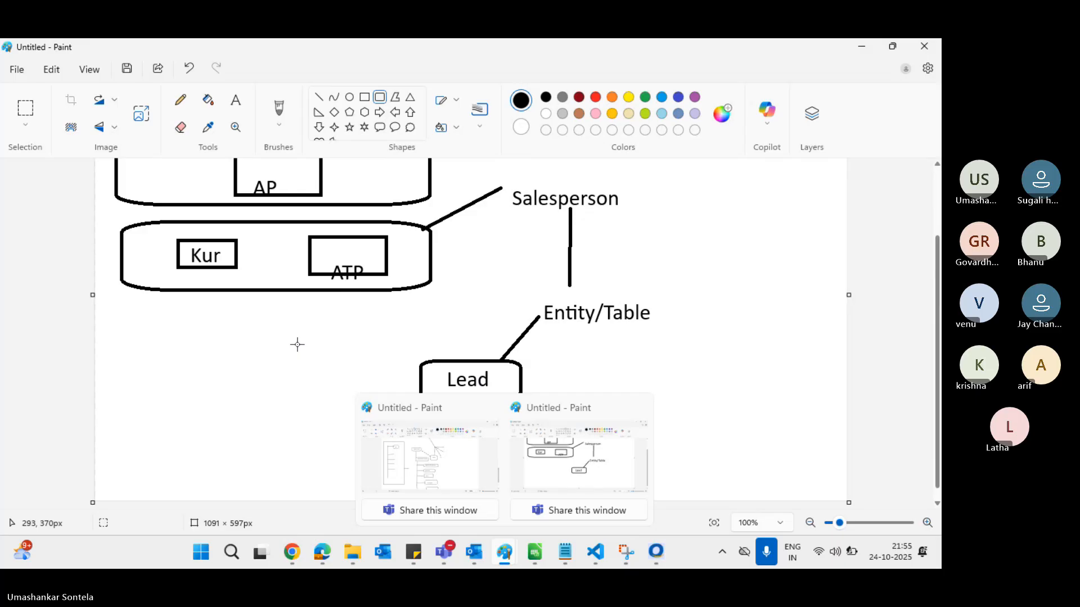
left_click(508, 558)
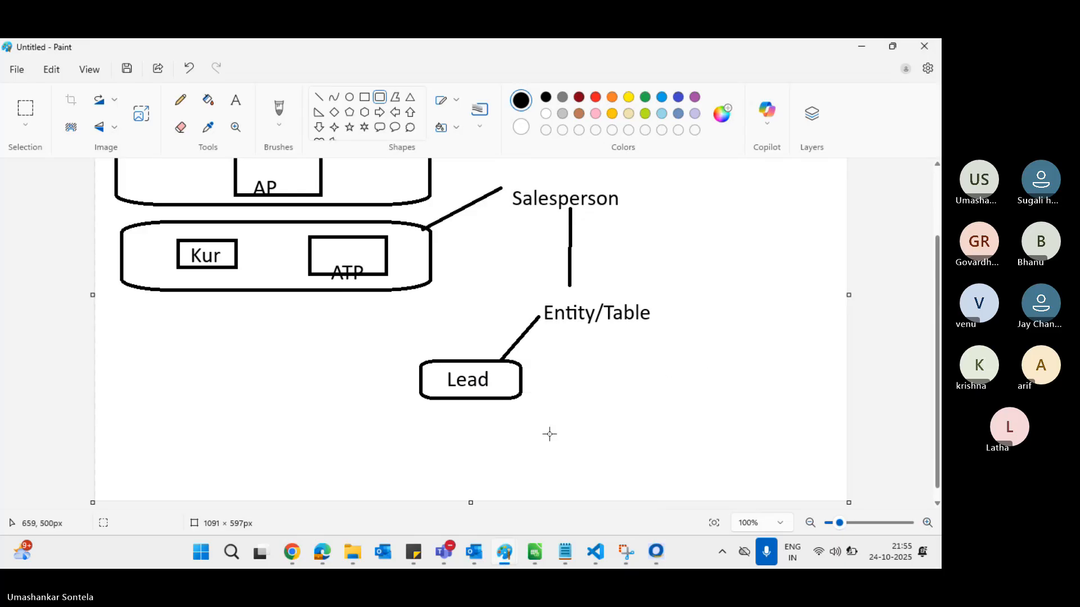
scroll(434, 426, "down", 1)
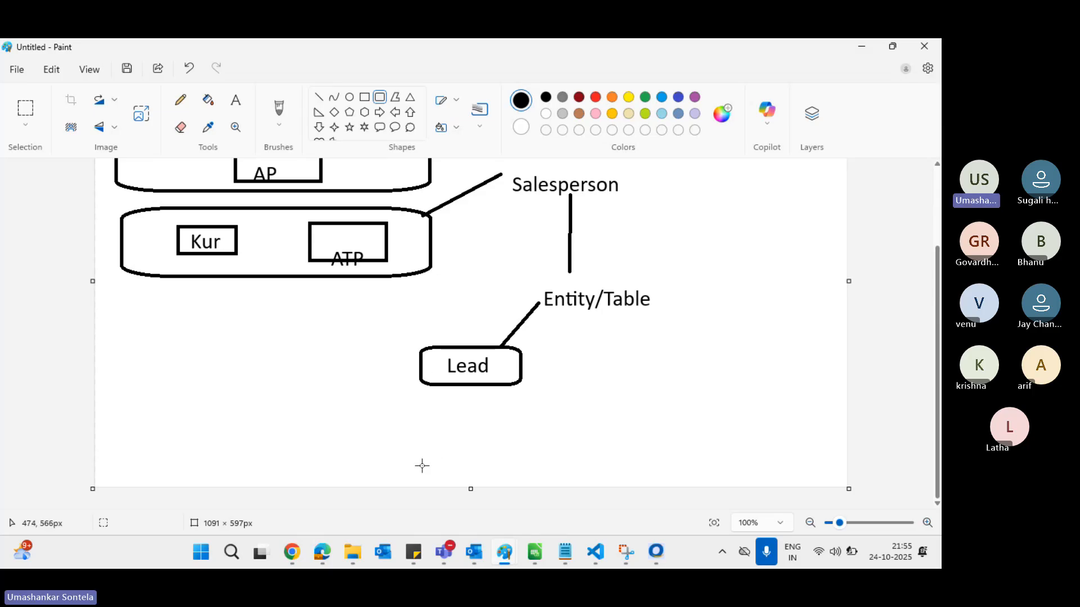
key("alt+Tab")
key("alt+Tab")
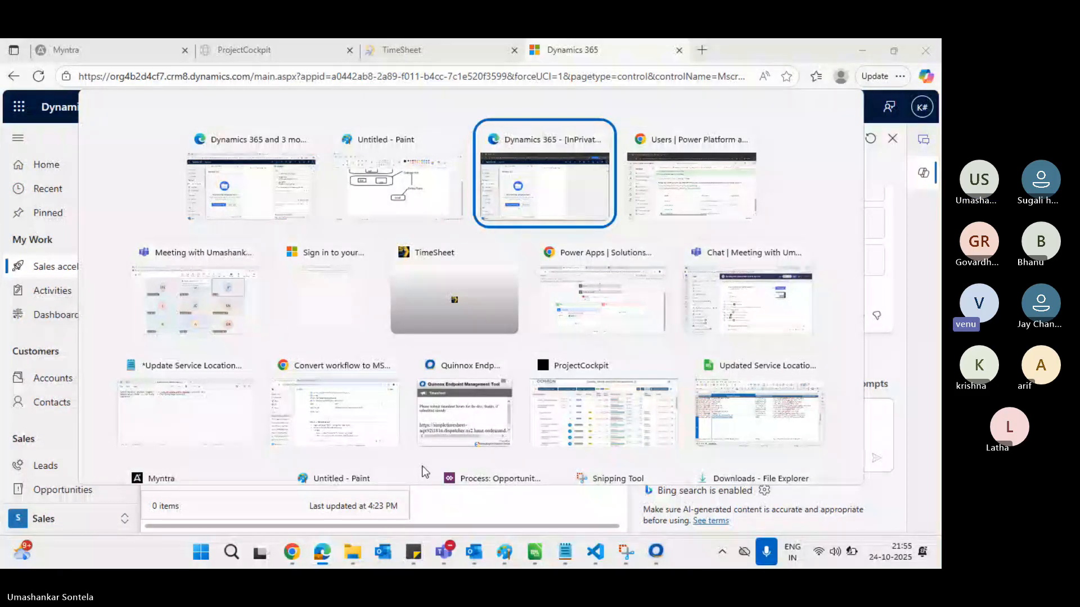
Close the Copilot side pane in the InPrivate Dynamics 365 Sales Hub window and return to Paint
key("alt")
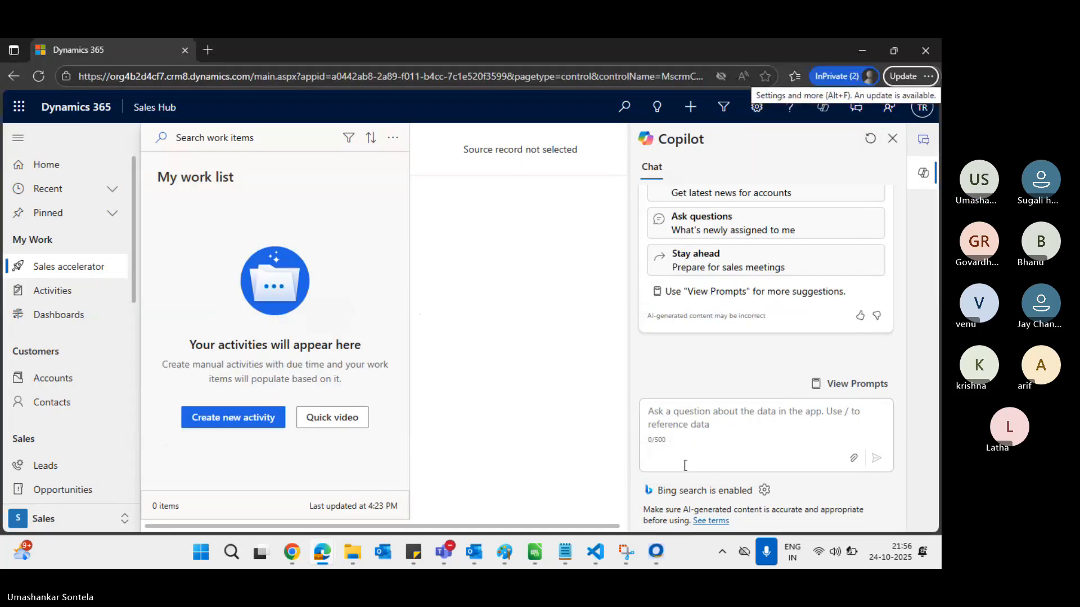
left_click(897, 141)
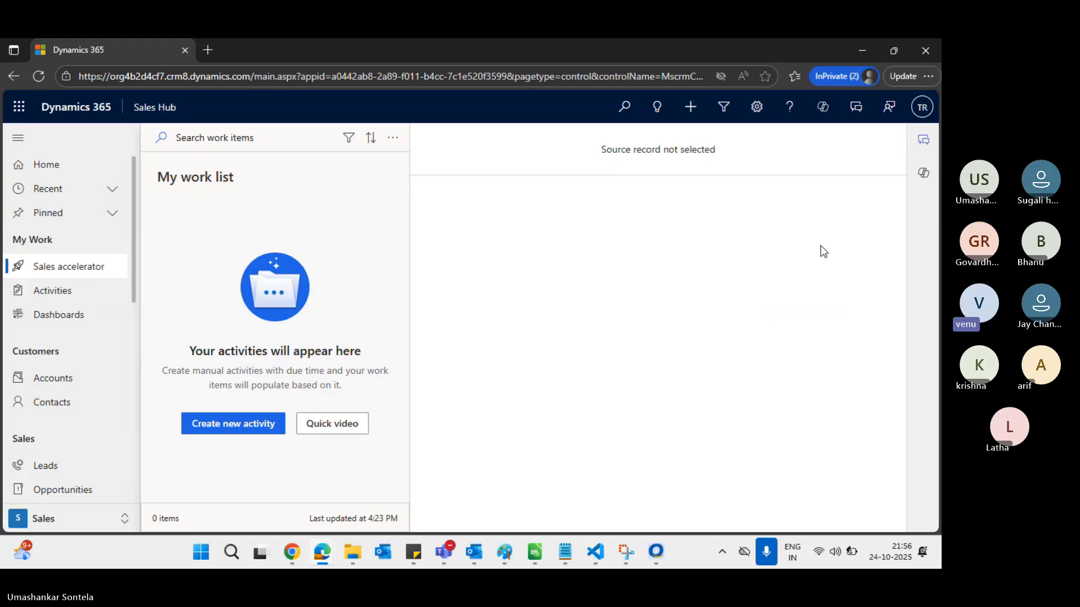
key("alt+Tab")
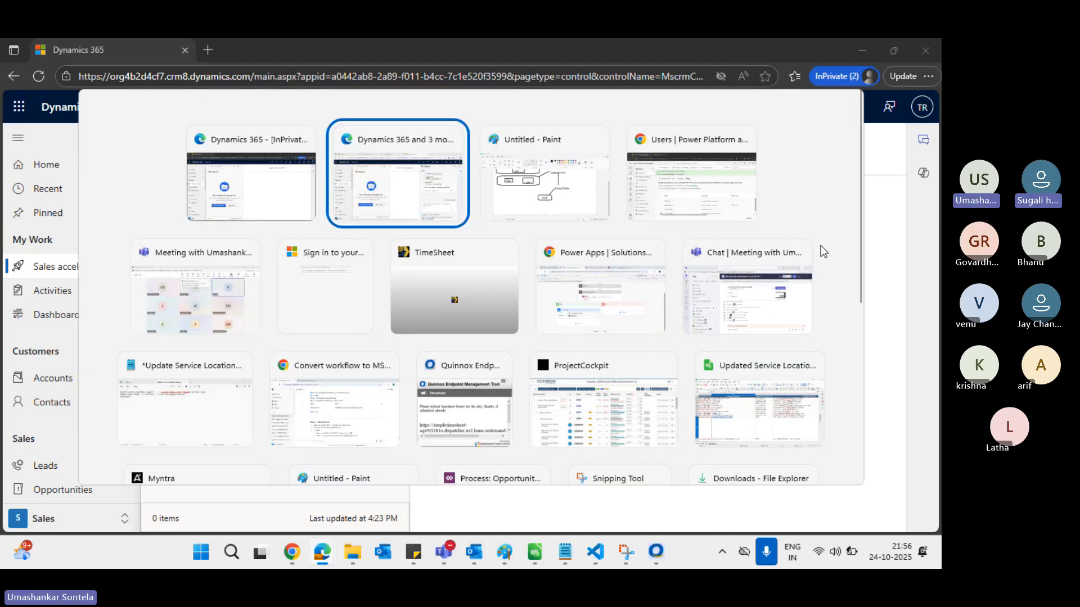
key("alt+Tab")
Draw a rounded rectangle around the Salesperson label
scroll(447, 267, "up", 2)
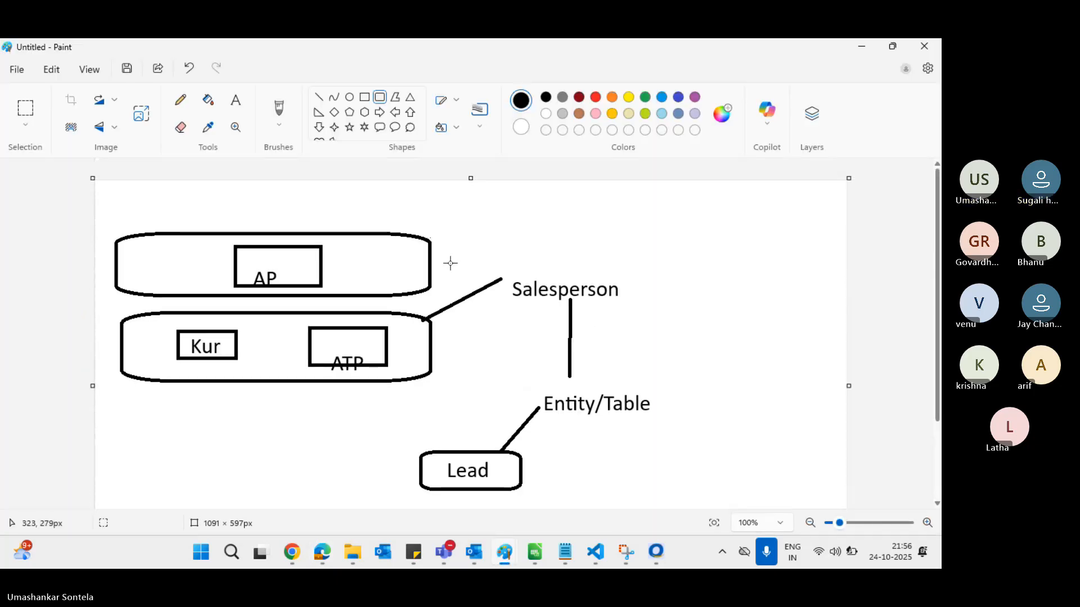
left_click(384, 96)
left_click_drag(503, 274, 632, 309)
left_click(694, 308)
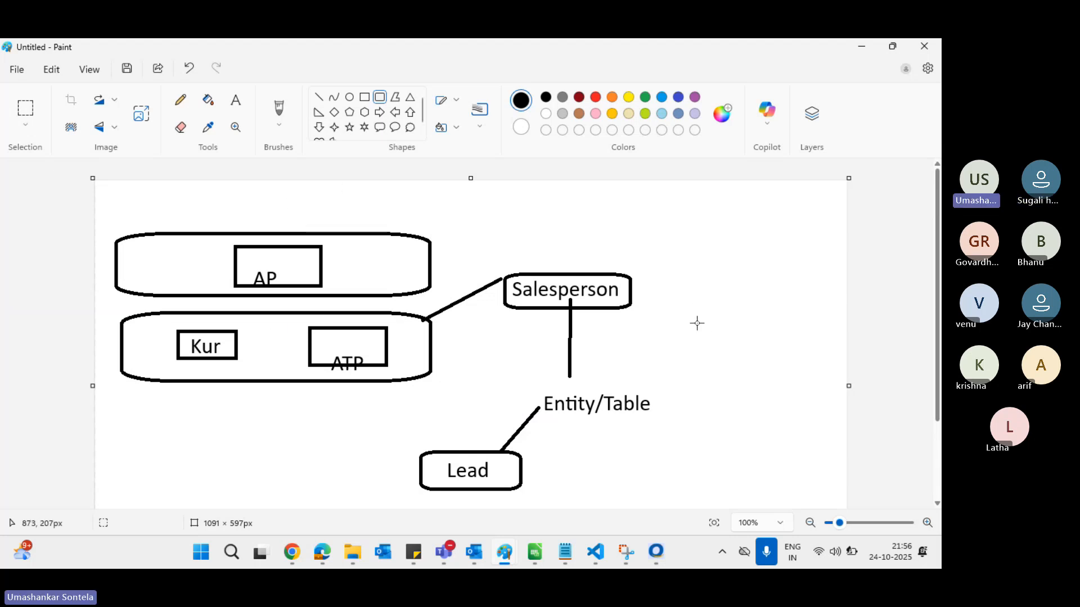
Draw a vertical line near the canvas's upper right and start a text label beside it
left_click(319, 96)
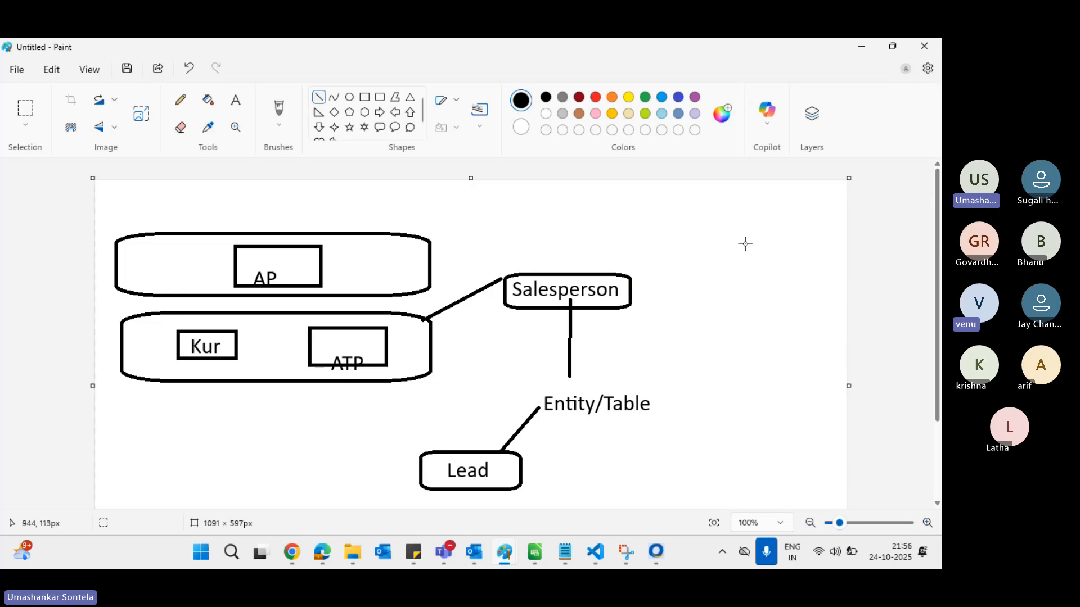
left_click_drag(738, 195, 738, 269)
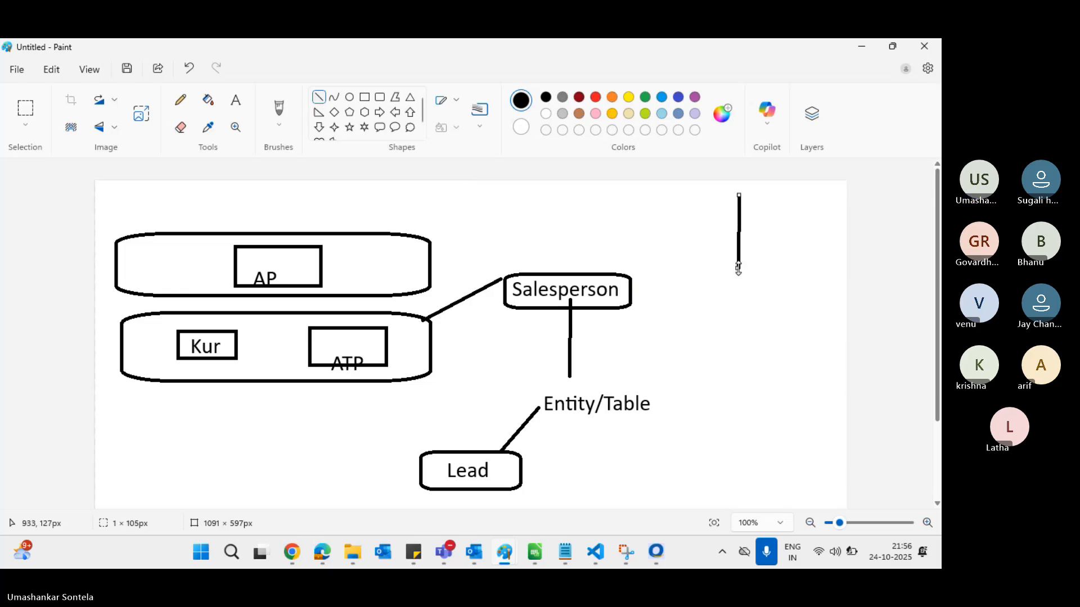
left_click(236, 101)
left_click(558, 329)
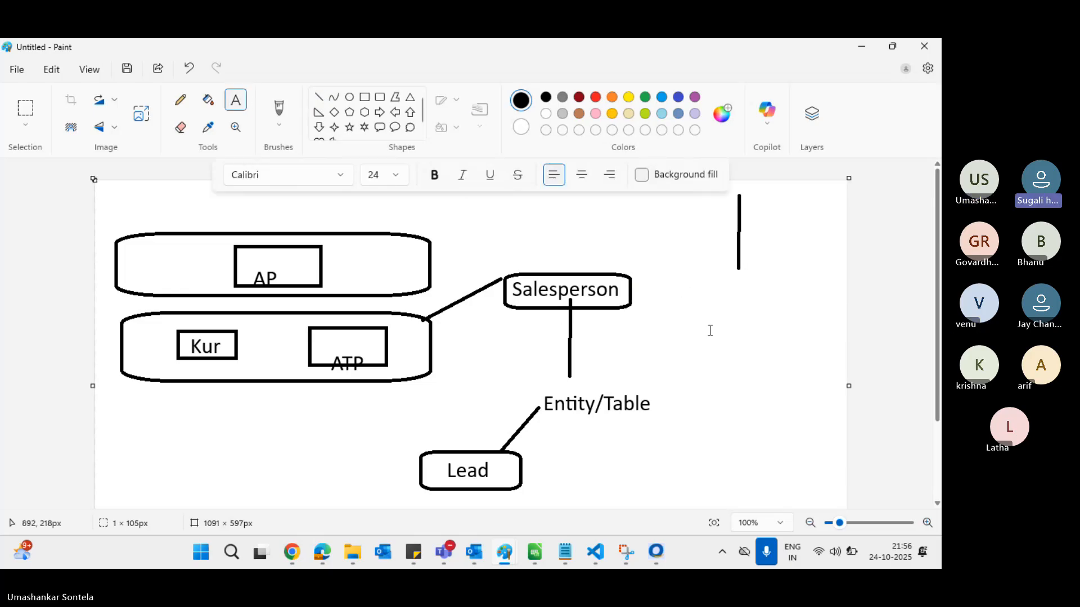
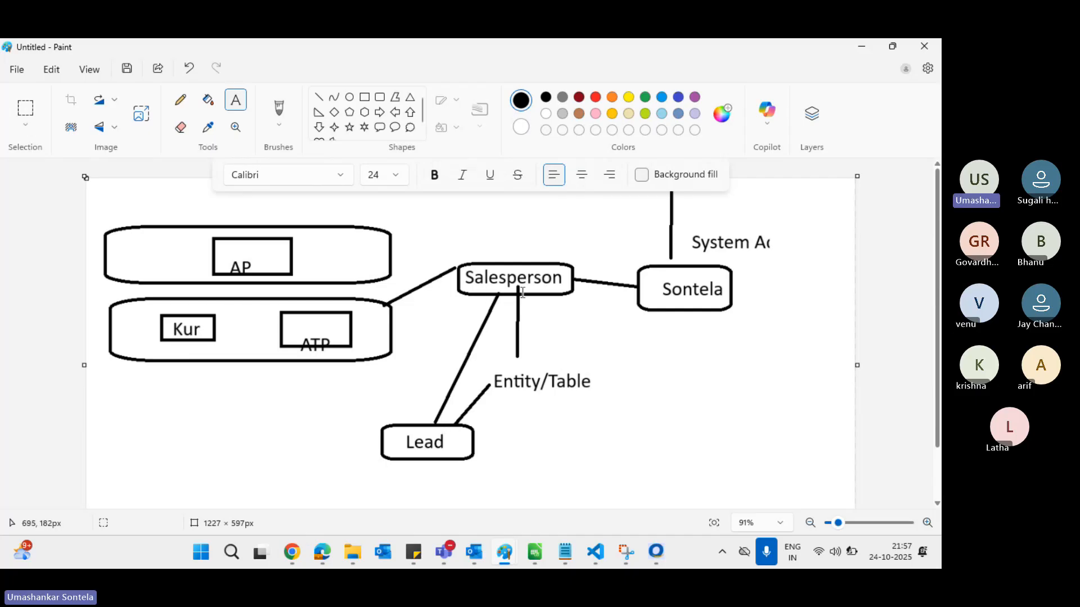
Switch from the Paint diagram to the Power Platform admin center Users page
key("alt+Tab")
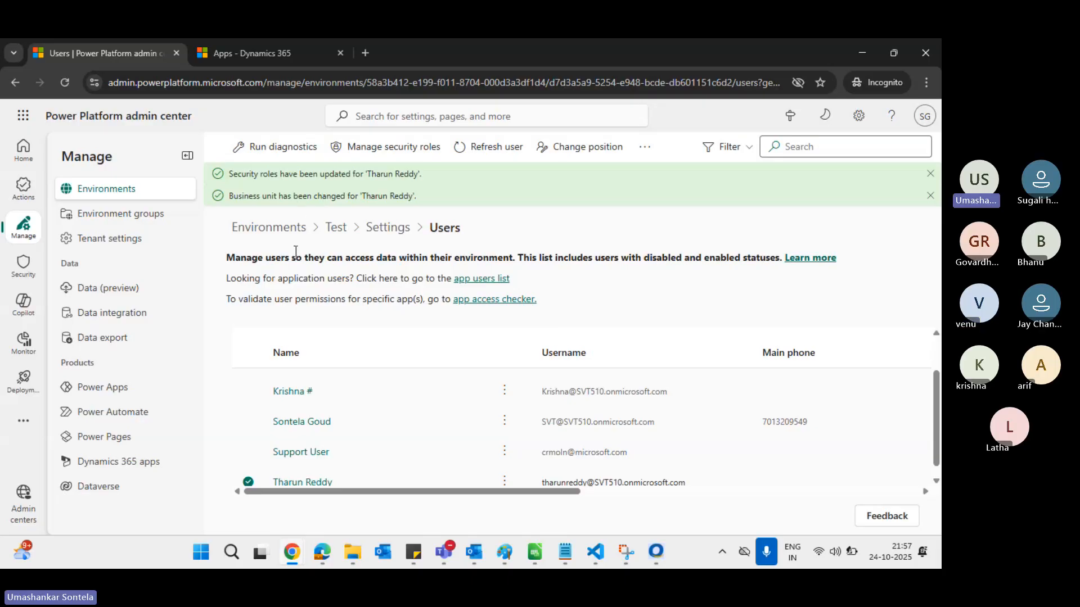
Go to the Test environment's full Security roles list and focus its name search box
left_click(147, 196)
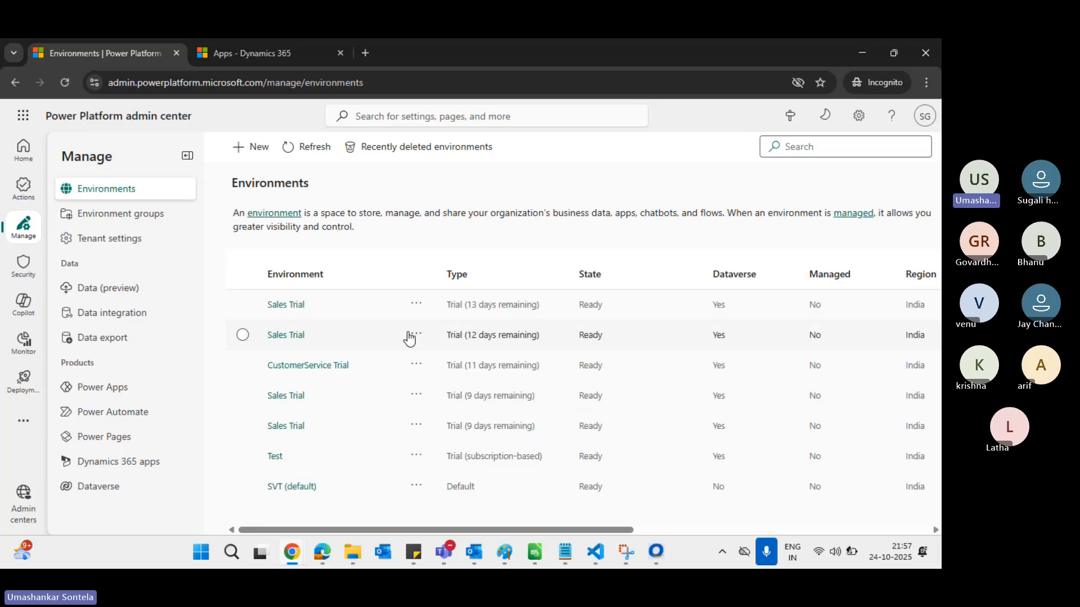
left_click(274, 457)
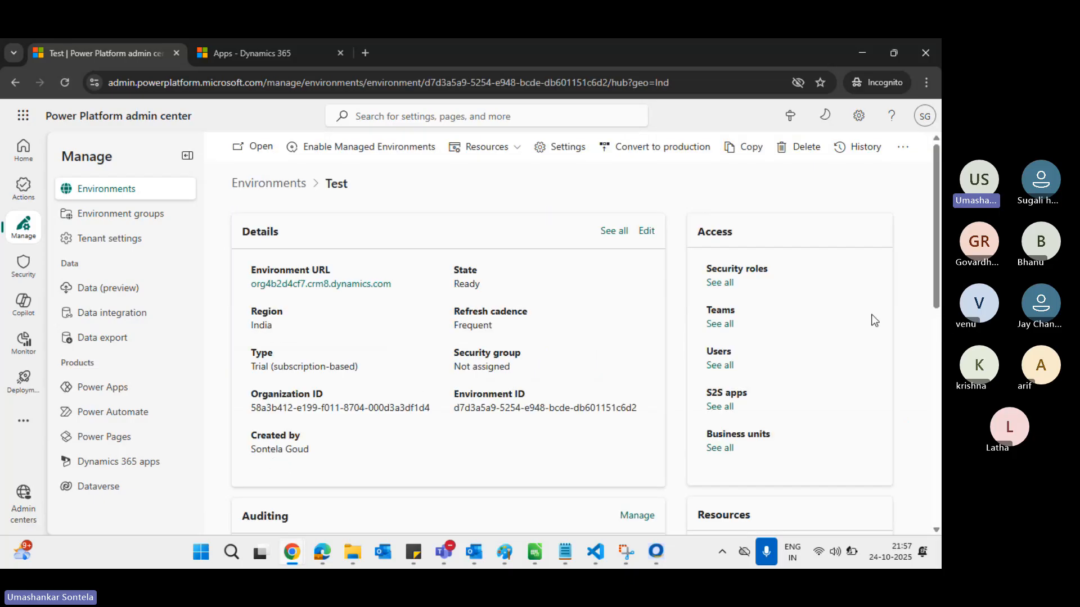
left_click(732, 285)
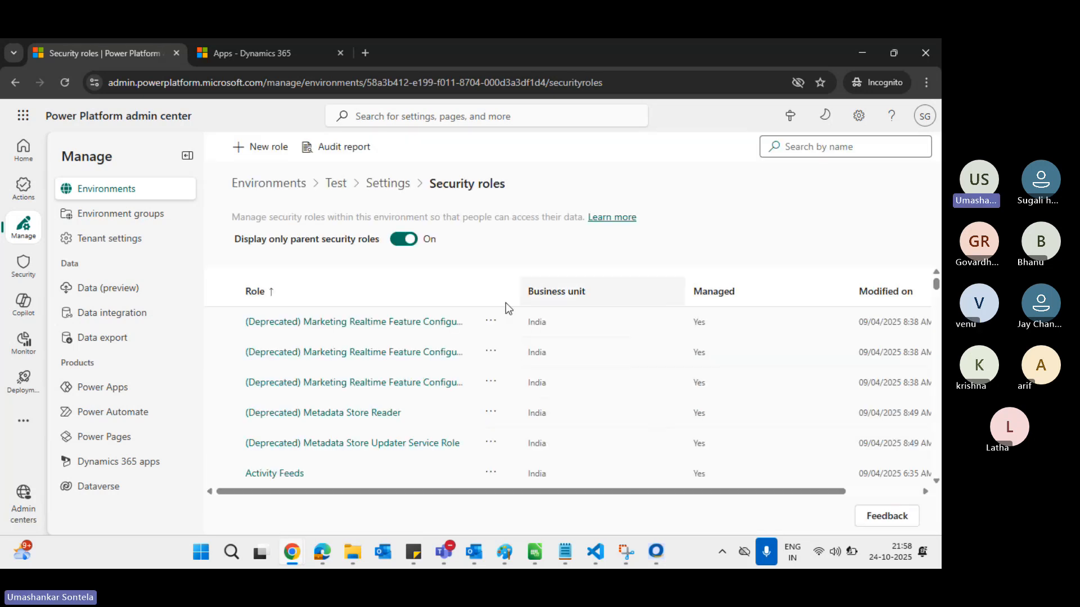
left_click(809, 146)
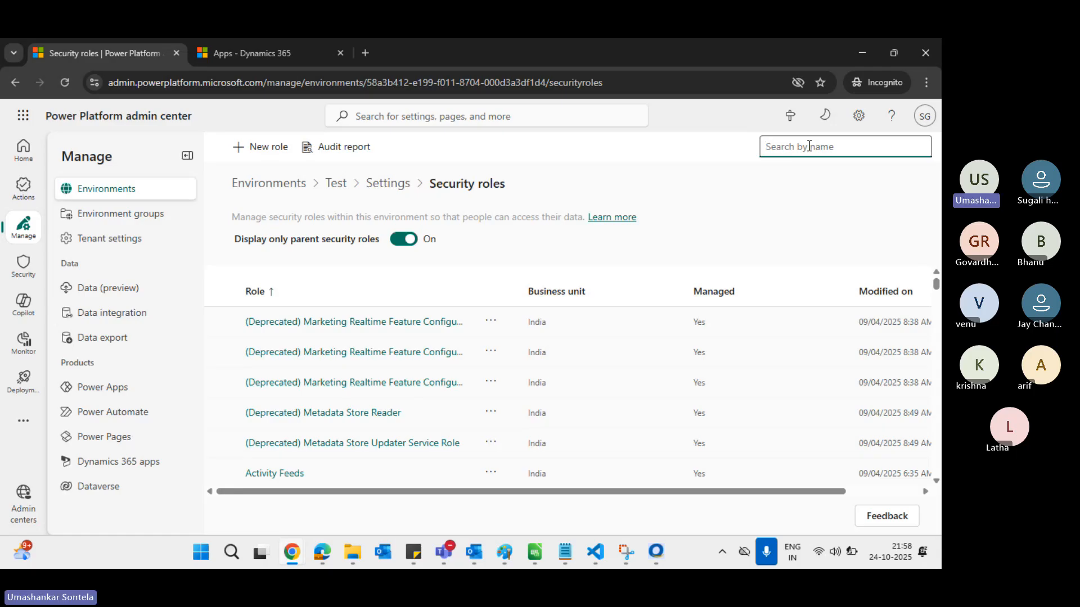
type("sa")
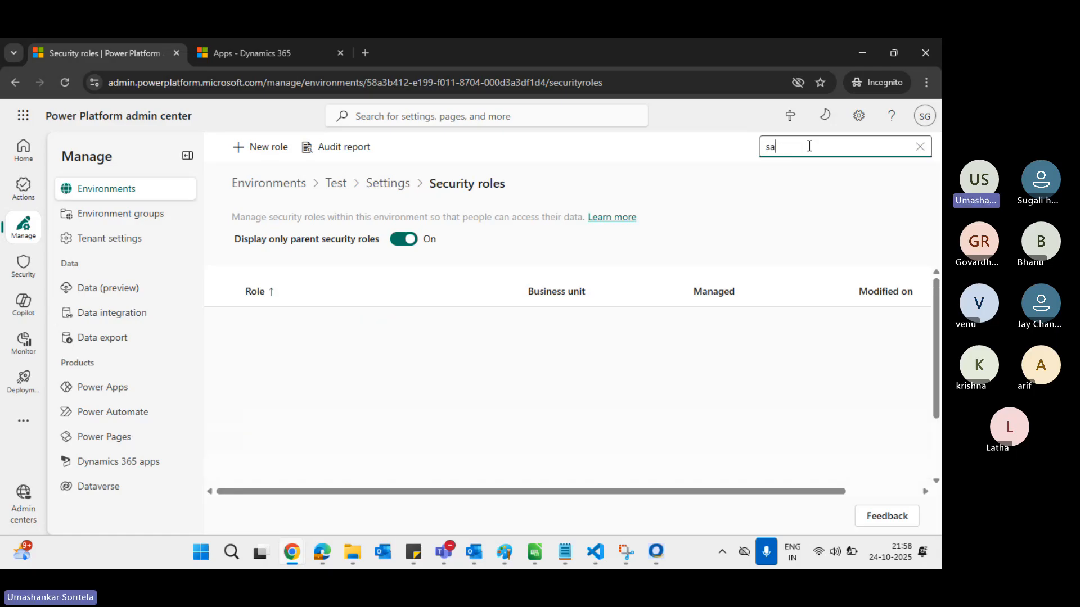
type("lesperso")
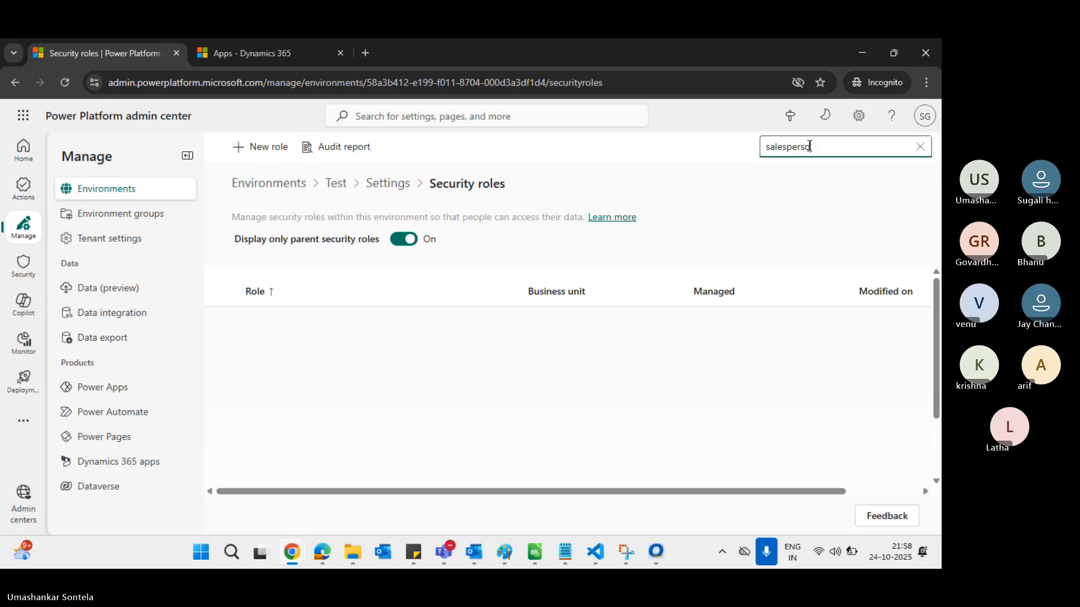
key("ctrl+a")
key("BackSpace")
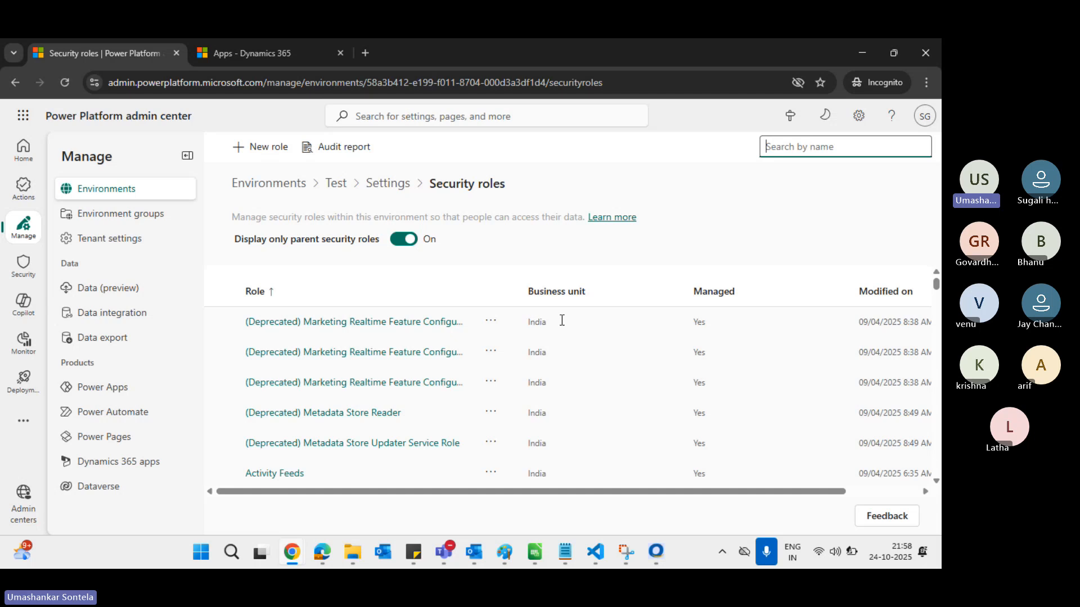
scroll(562, 320, "down", 10)
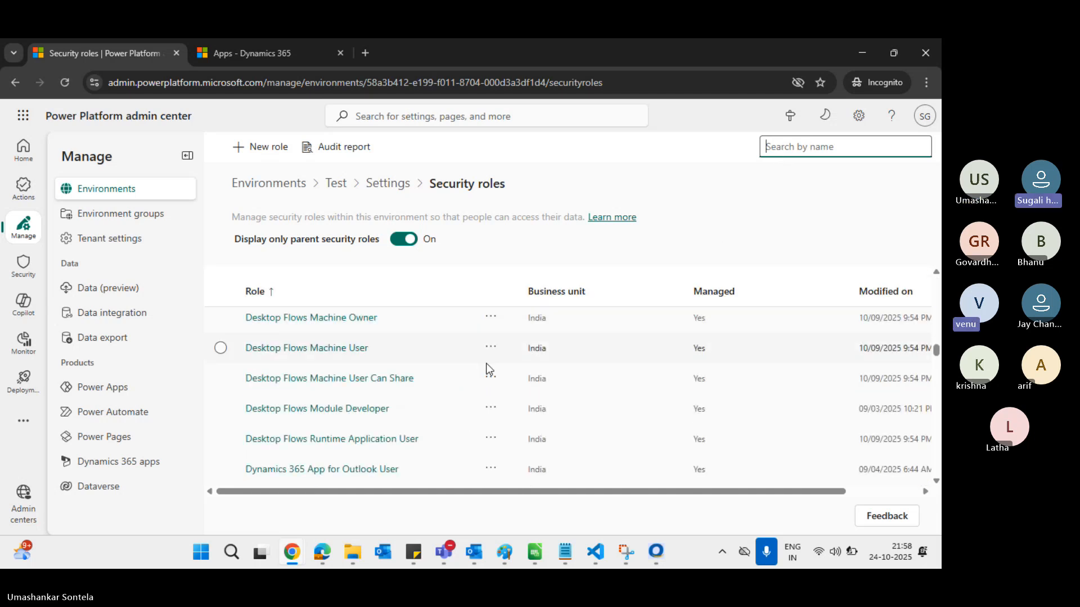
scroll(486, 363, "down", 15)
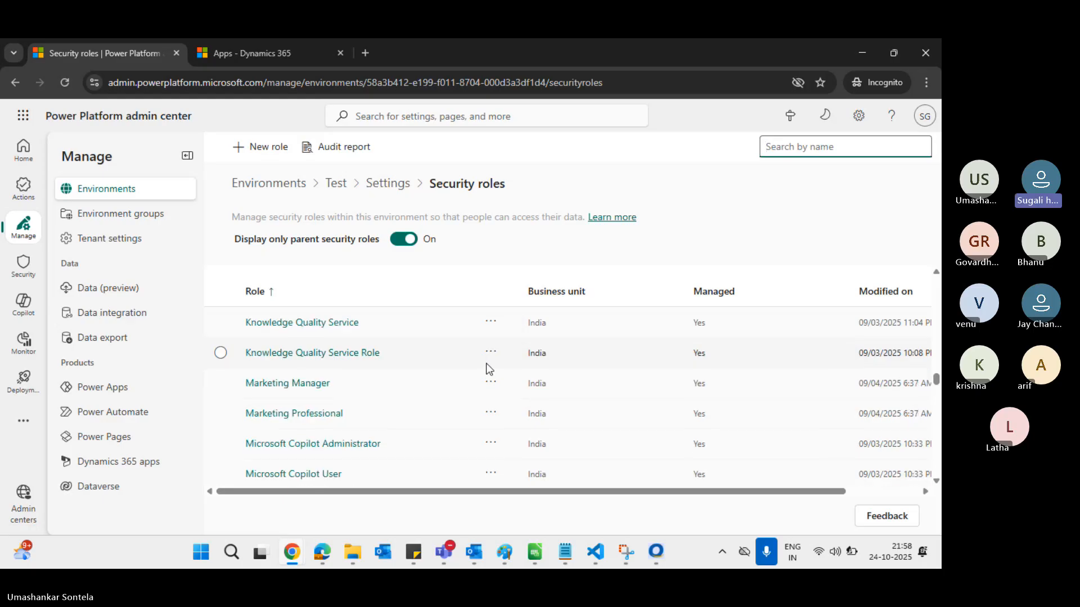
scroll(487, 368, "down", 15)
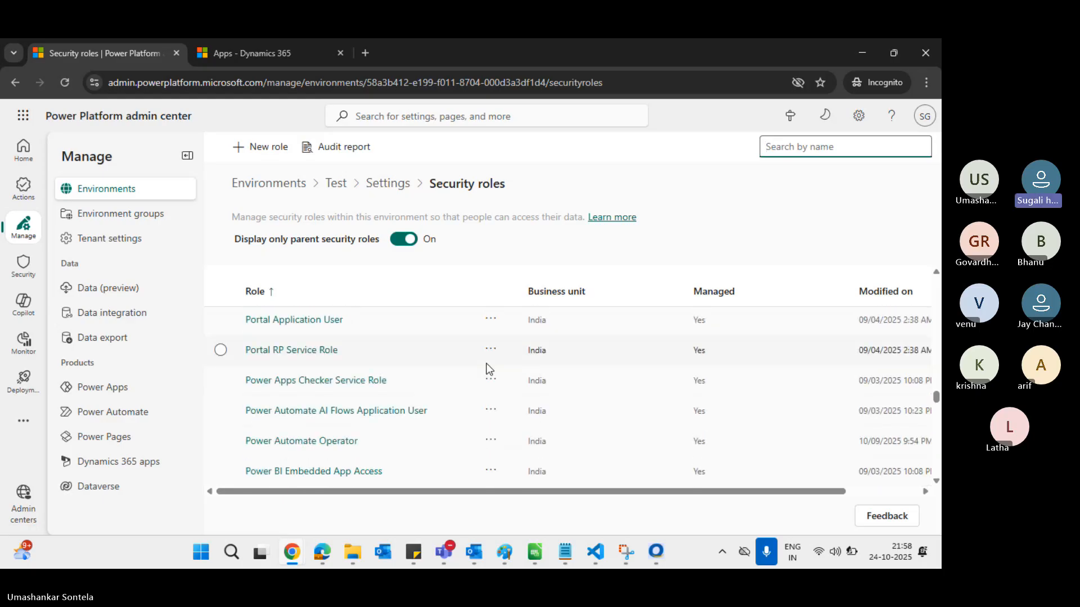
scroll(486, 366, "down", 15)
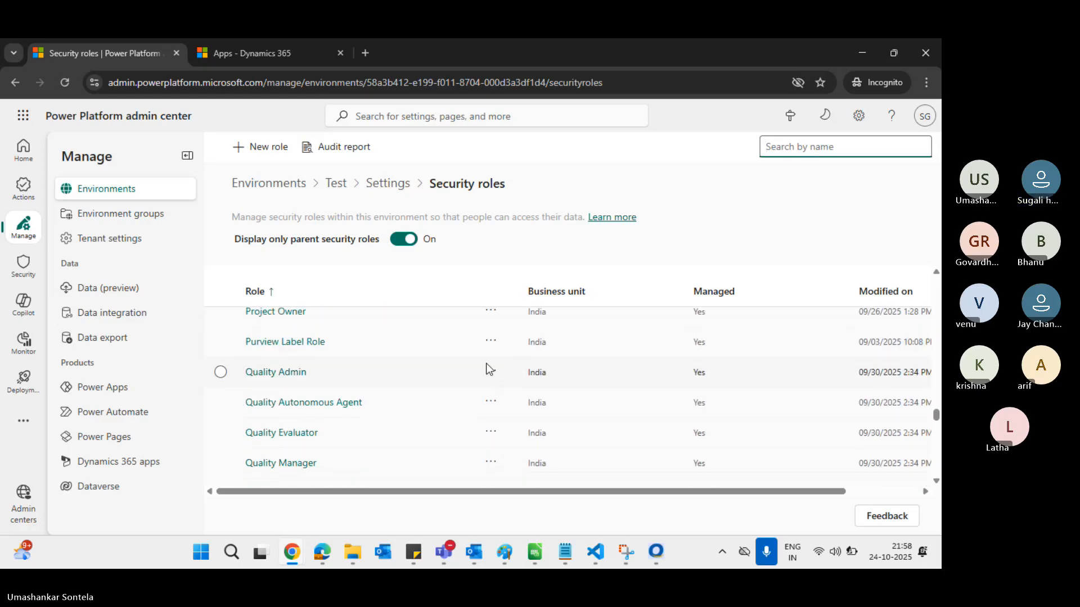
scroll(486, 364, "down", 1)
scroll(486, 363, "down", 3)
scroll(486, 363, "up", 4)
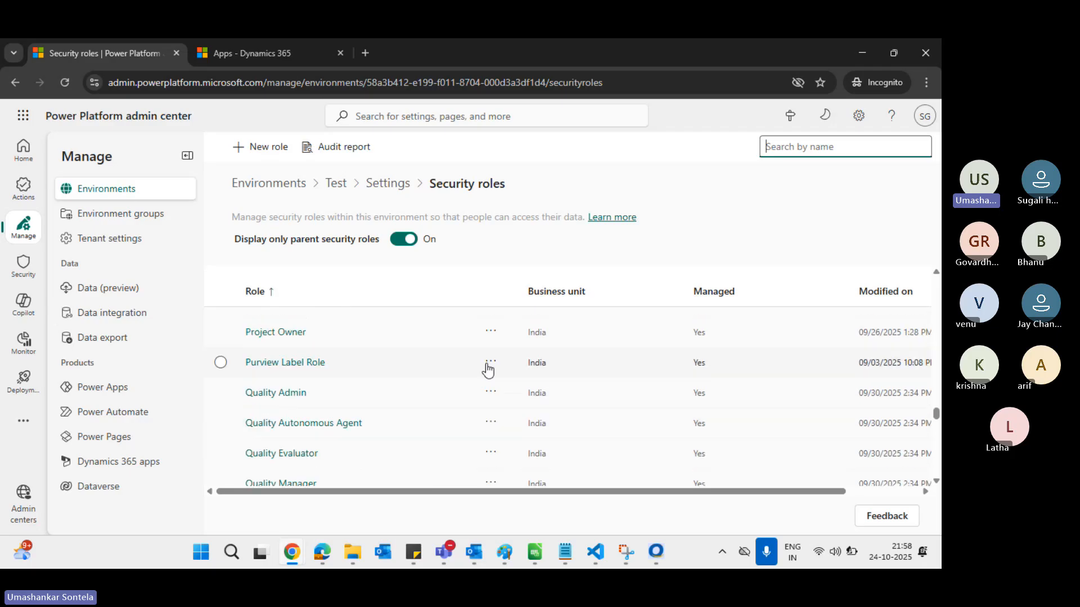
scroll(488, 369, "up", 1)
scroll(488, 370, "down", 10)
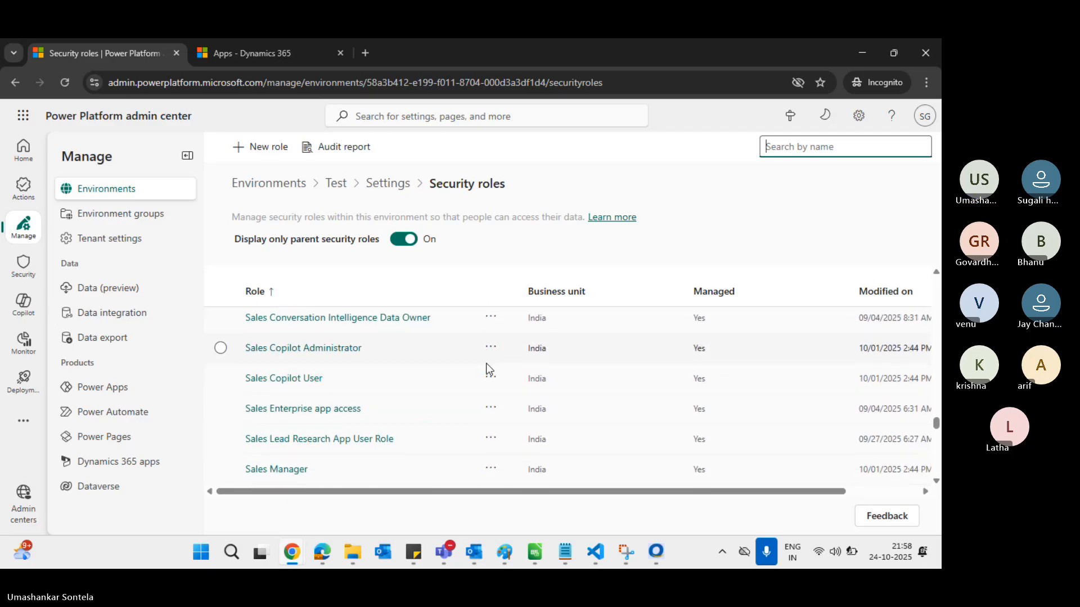
scroll(486, 363, "down", 2)
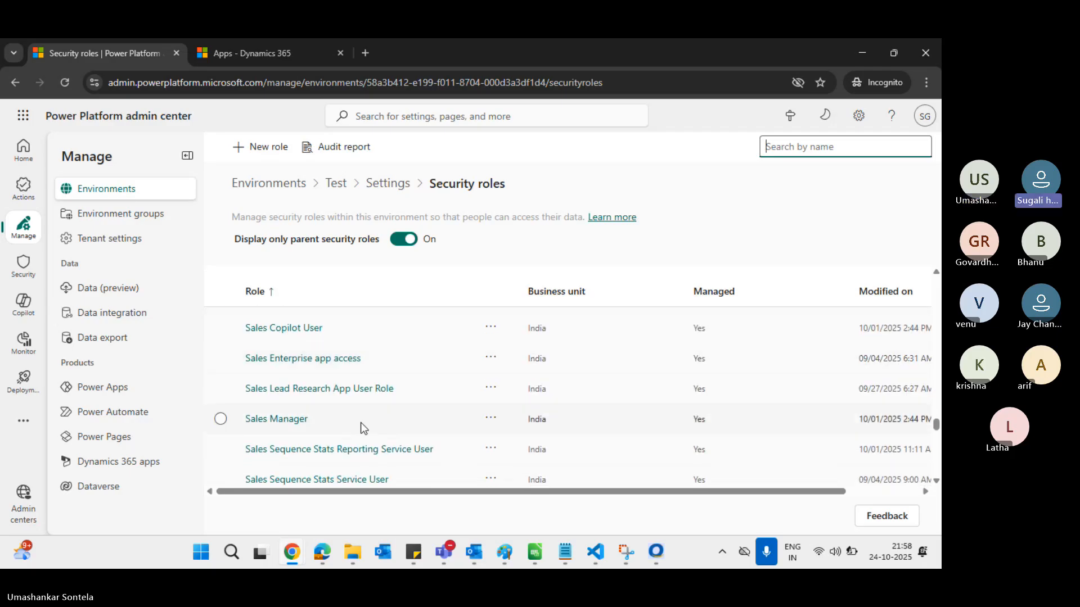
scroll(324, 432, "up", 1)
scroll(324, 431, "down", 3)
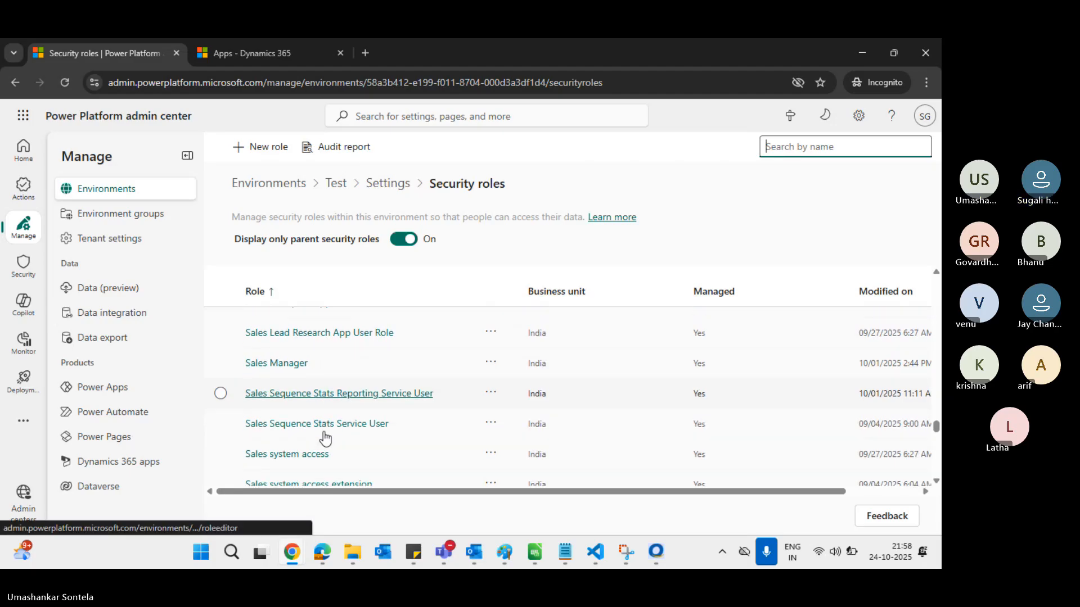
scroll(325, 438, "down", 5)
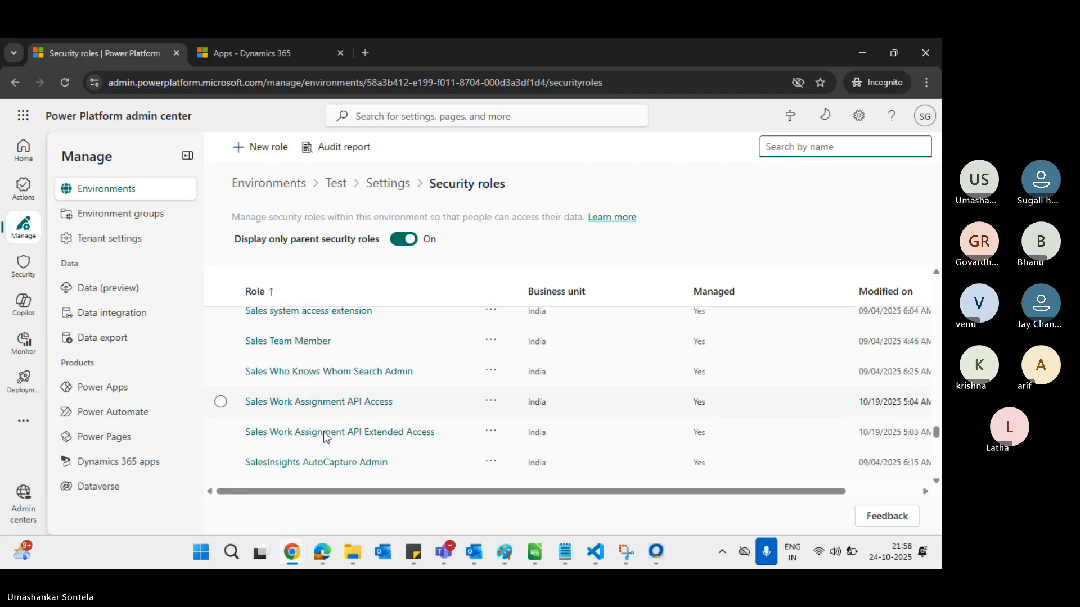
scroll(324, 433, "down", 1)
Open the Salesperson role, filter its table privileges to 'lead', and view the Write, Delete and Append columns
left_click(272, 457)
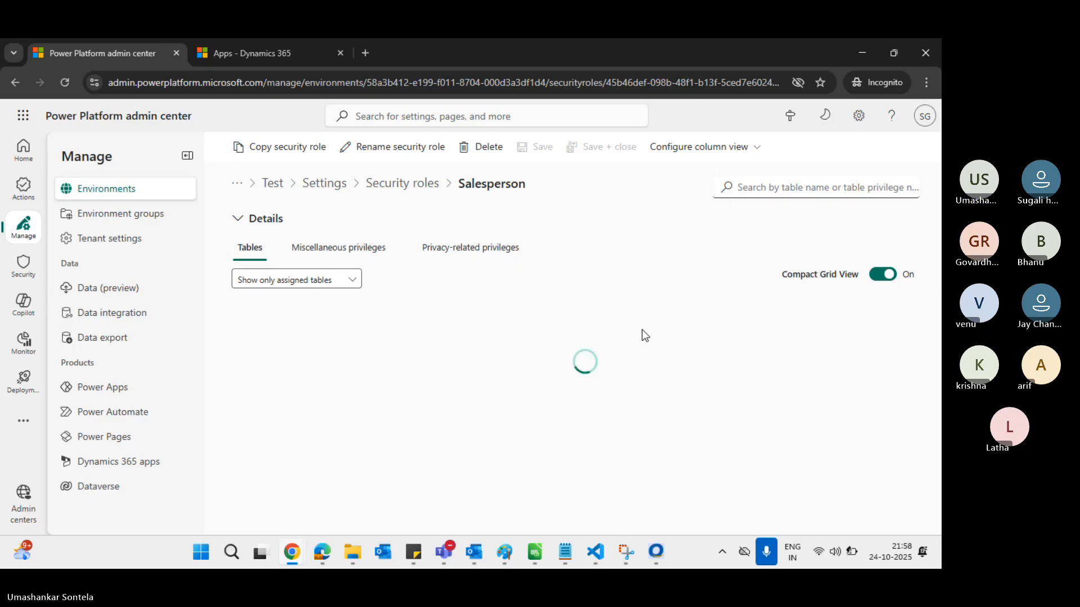
left_click(790, 188)
type("lead")
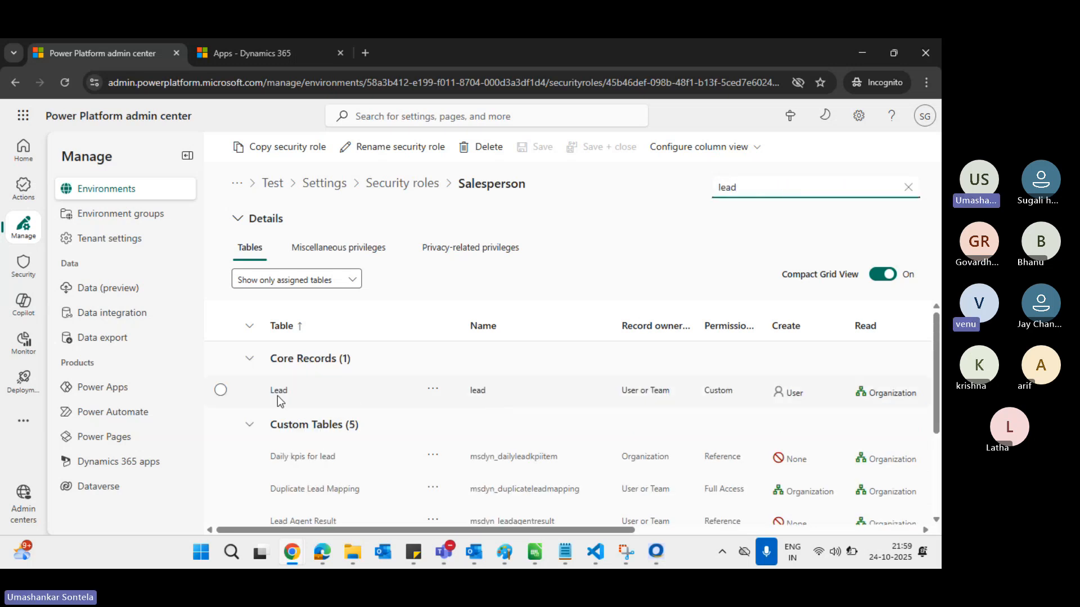
scroll(672, 399, "right", 1)
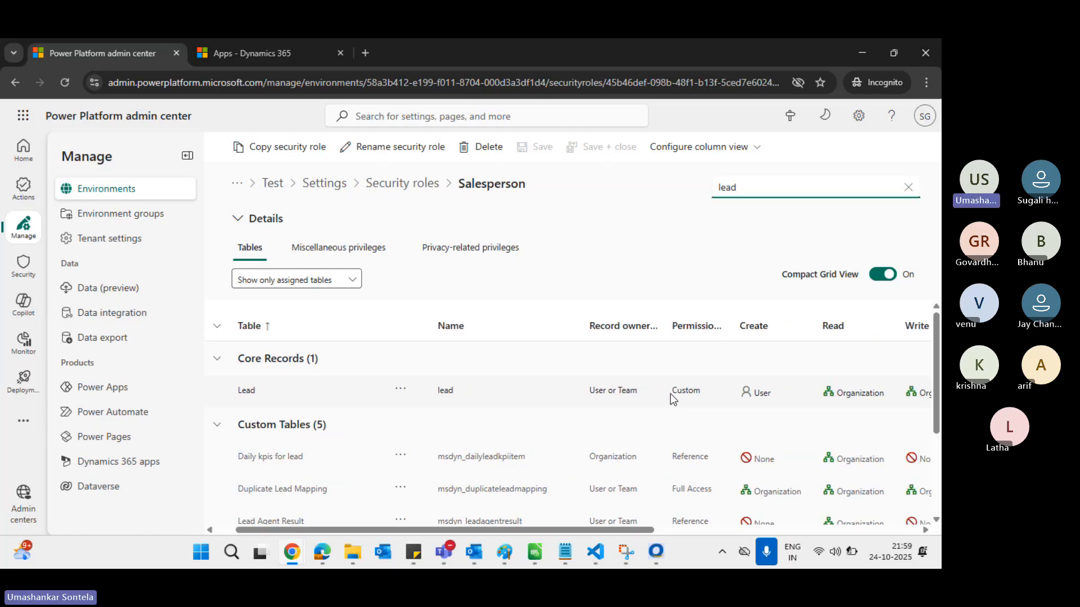
scroll(672, 399, "right", 5)
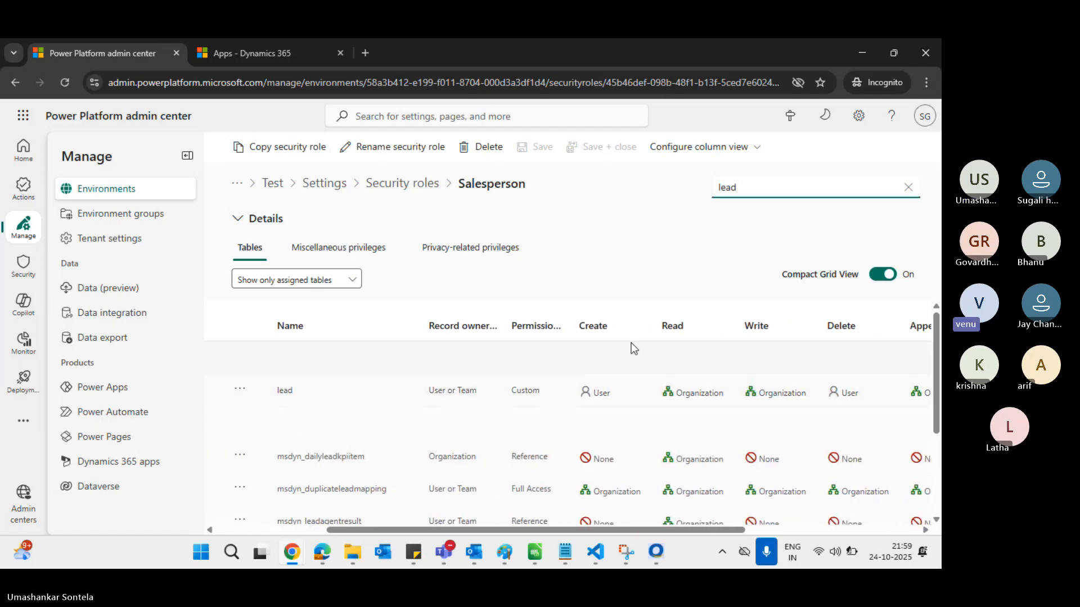
scroll(607, 382, "right", 2)
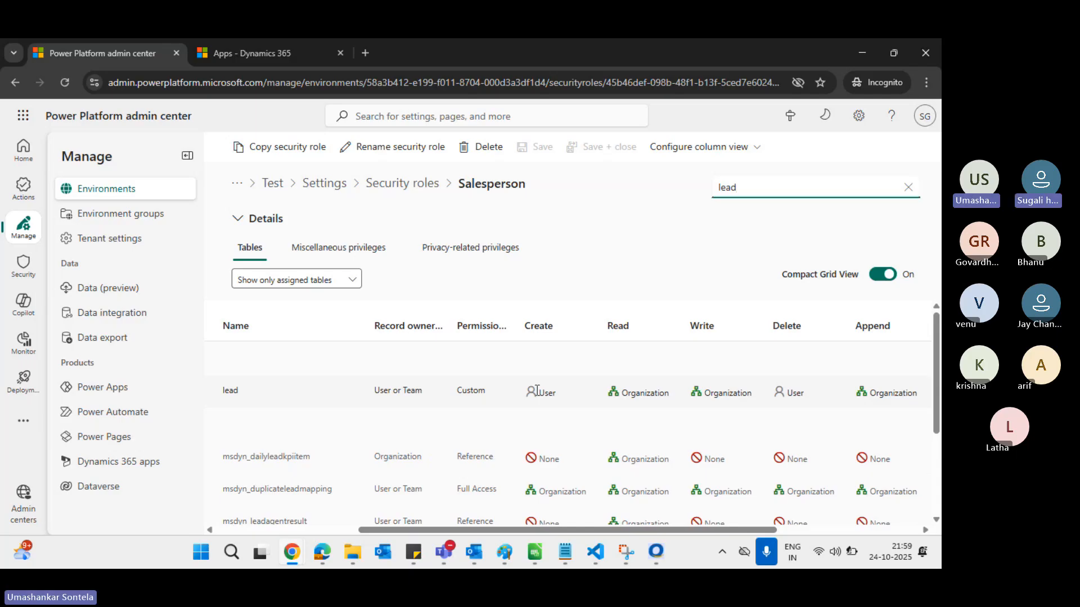
In the InPrivate Dynamics 365 window, confirm the signed-in test user and open Leads
key("alt+Tab")
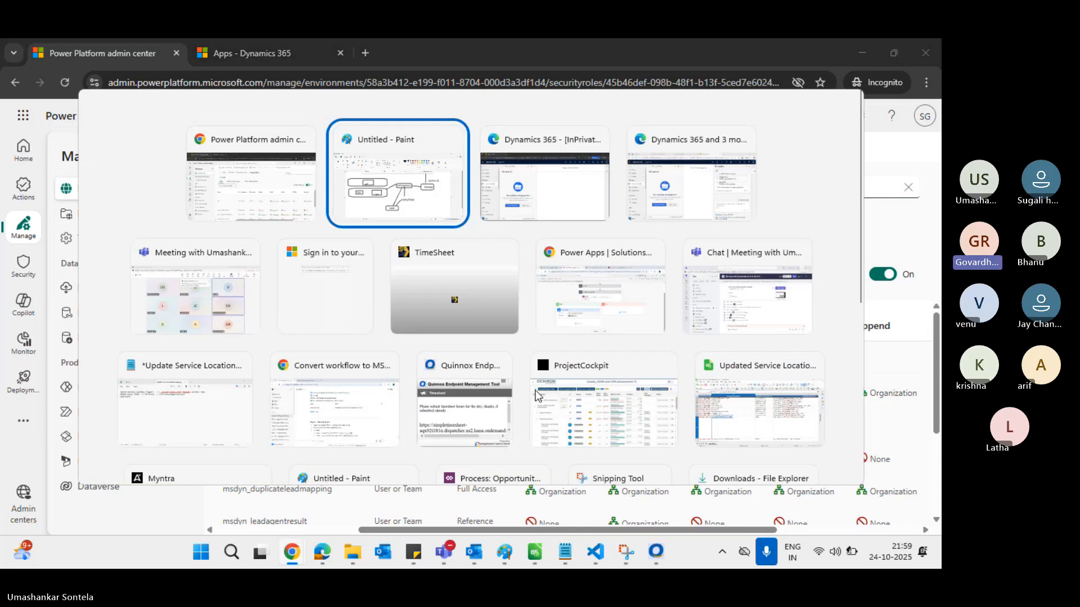
key("alt+Tab")
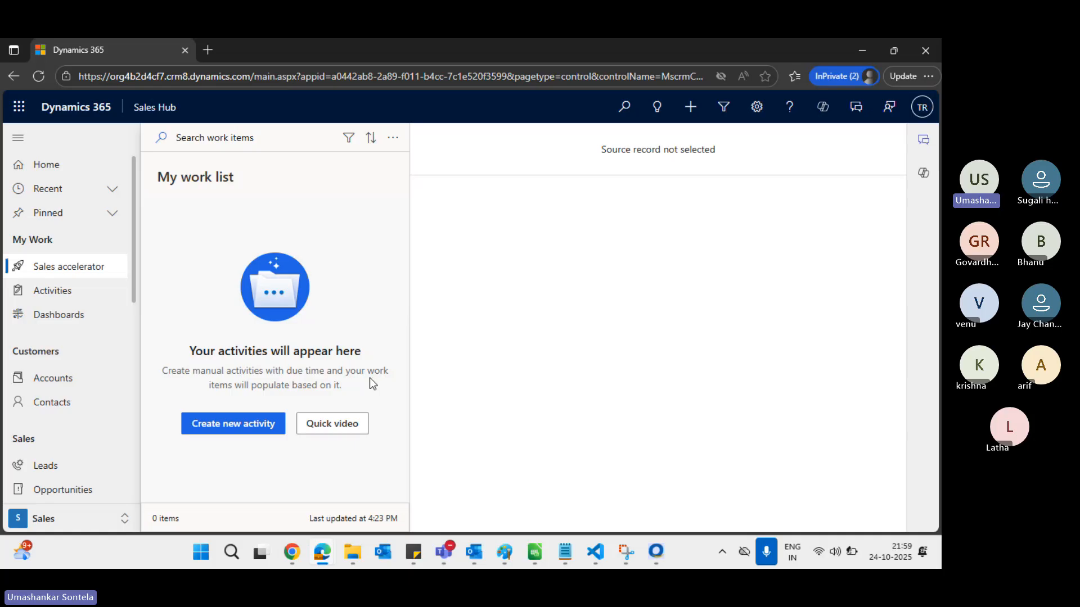
left_click(922, 107)
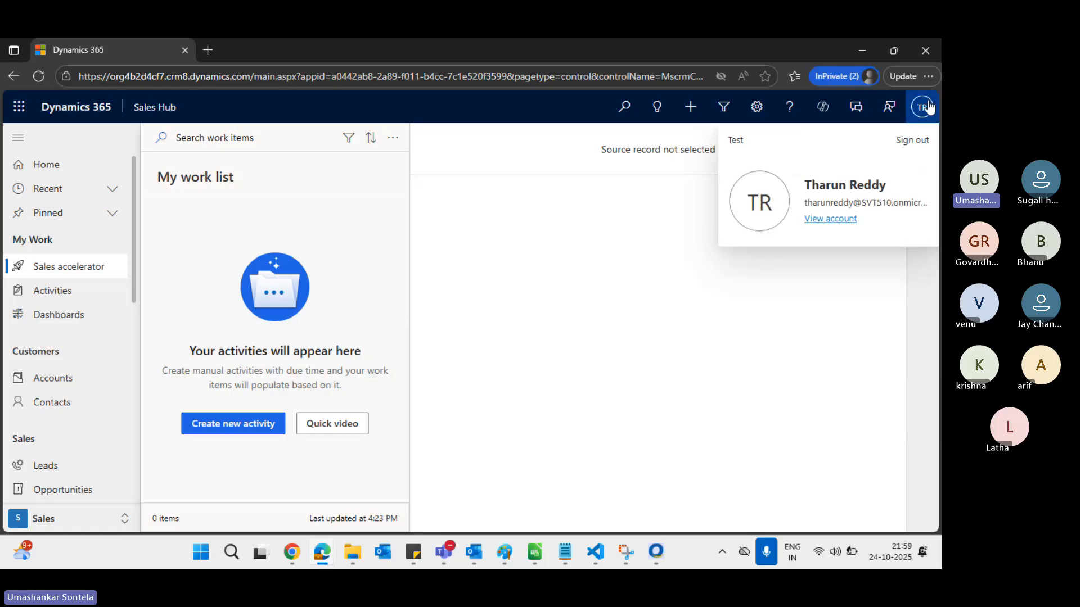
left_click(693, 277)
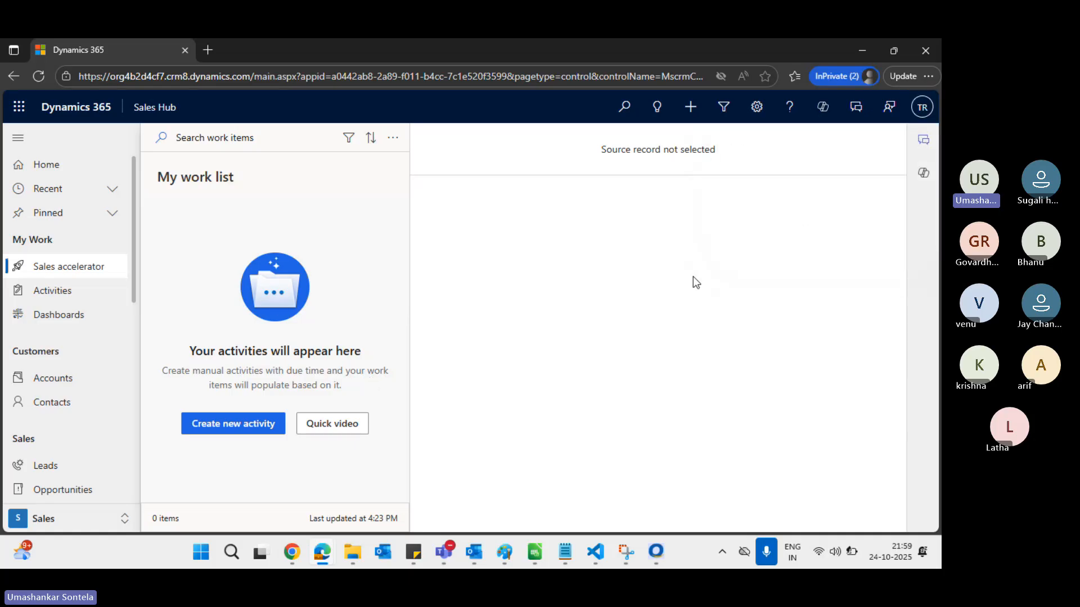
left_click(50, 468)
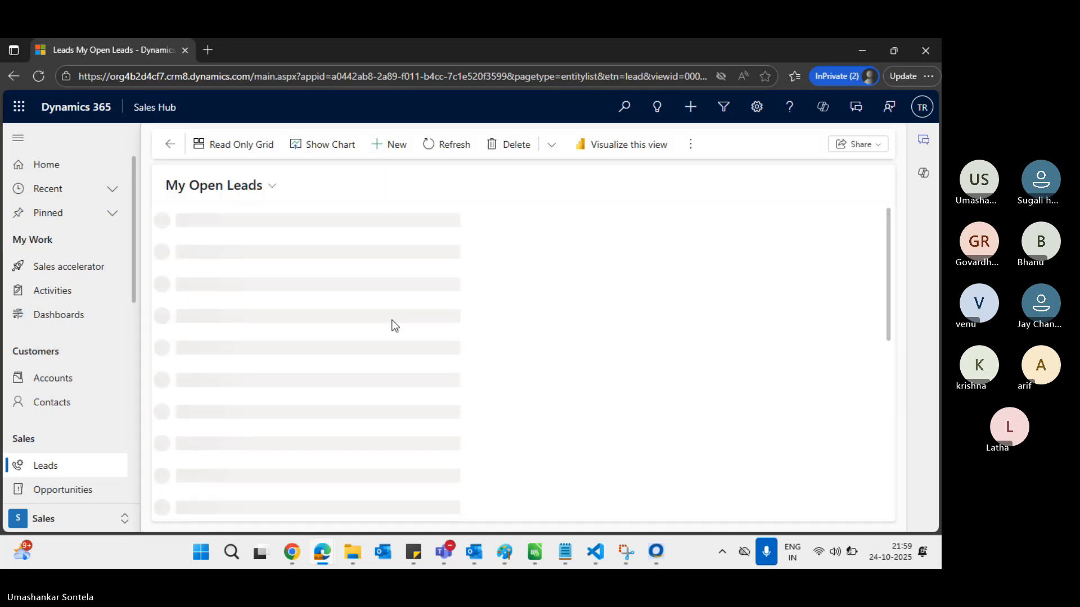
Start a new lead from the grid view and enter the topic 'Test'
left_click(228, 153)
left_click(395, 149)
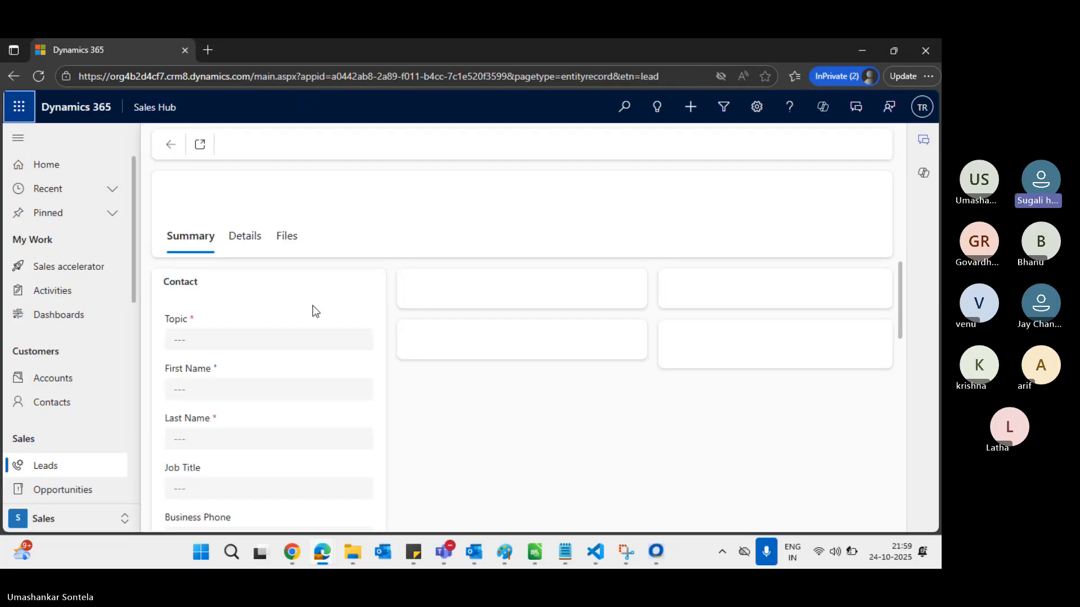
left_click(220, 337)
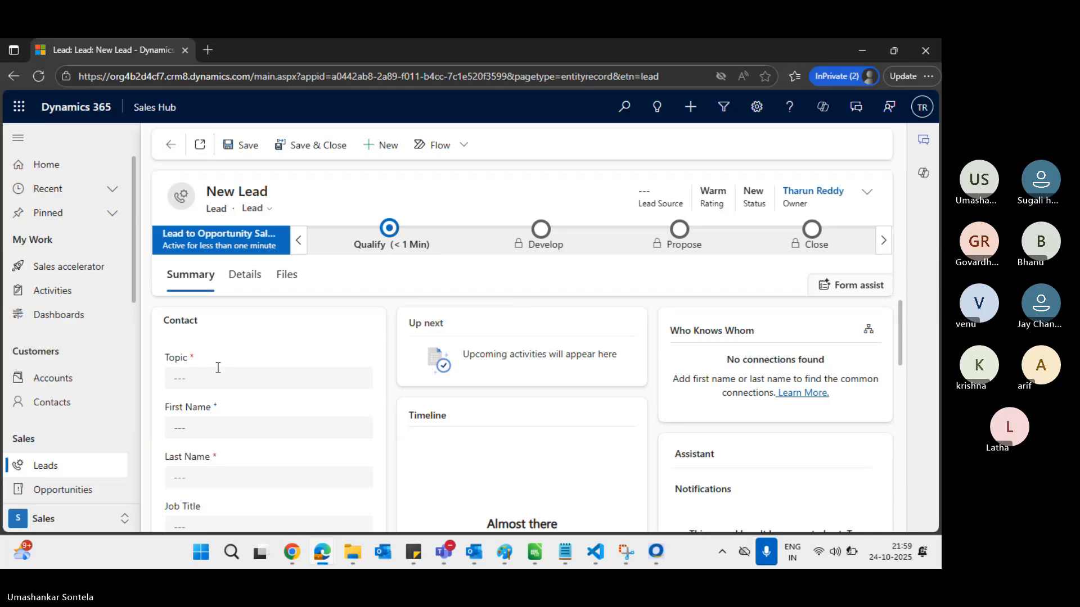
left_click(214, 374)
type("Test")
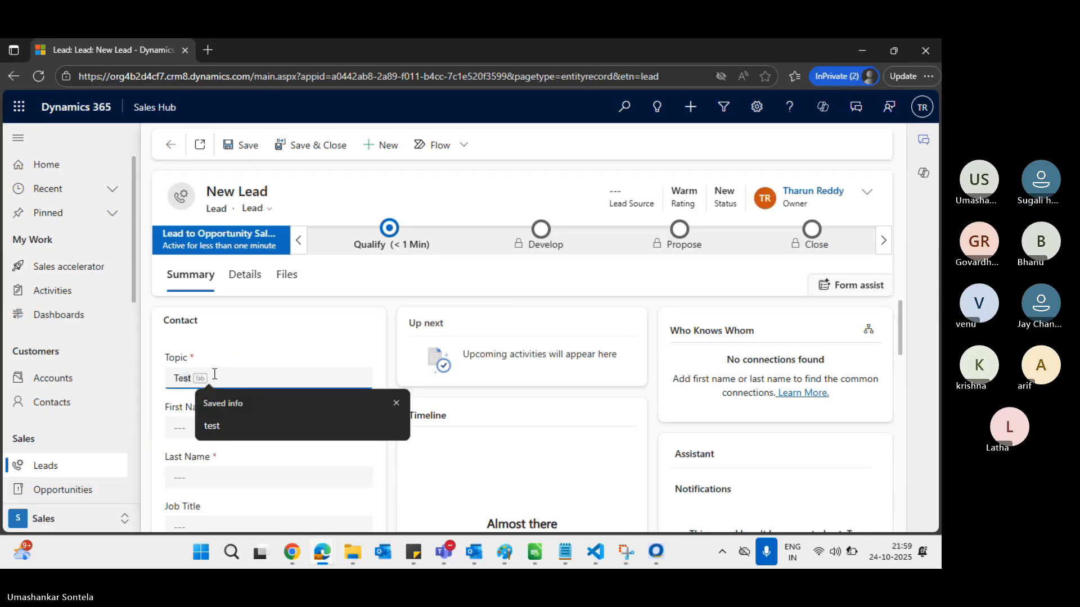
left_click(354, 319)
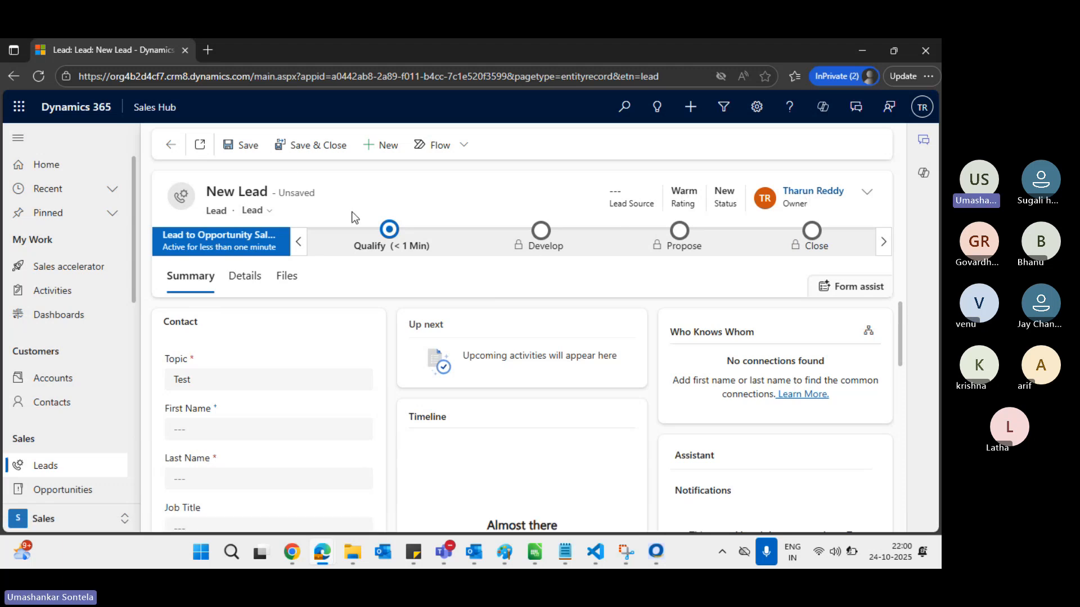
left_click(242, 146)
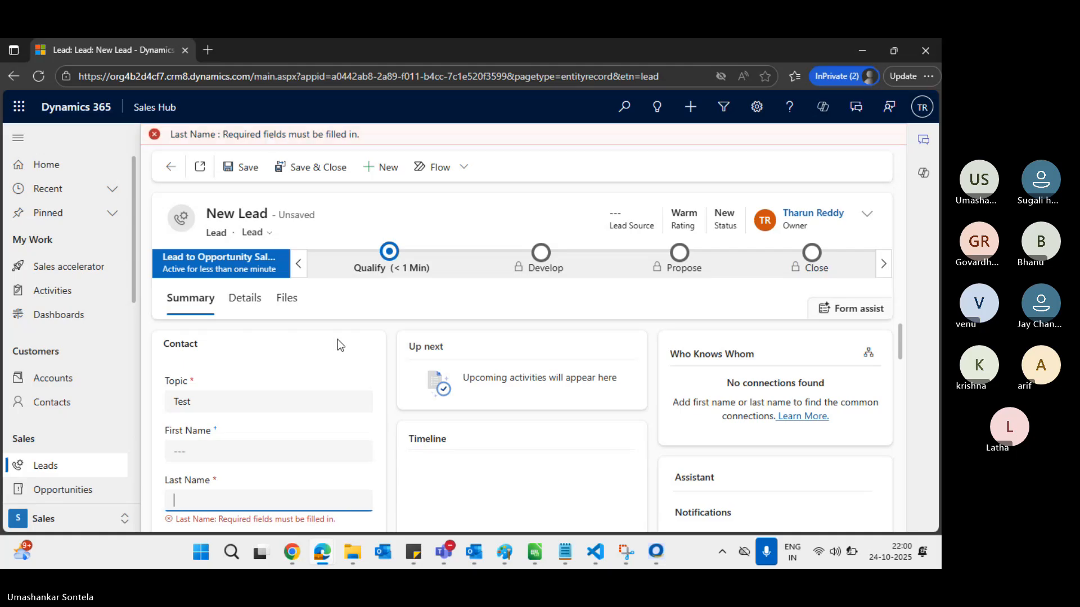
Enter the last name 'Test' and save the lead
left_click(205, 499)
type("Tess")
key("BackSpace")
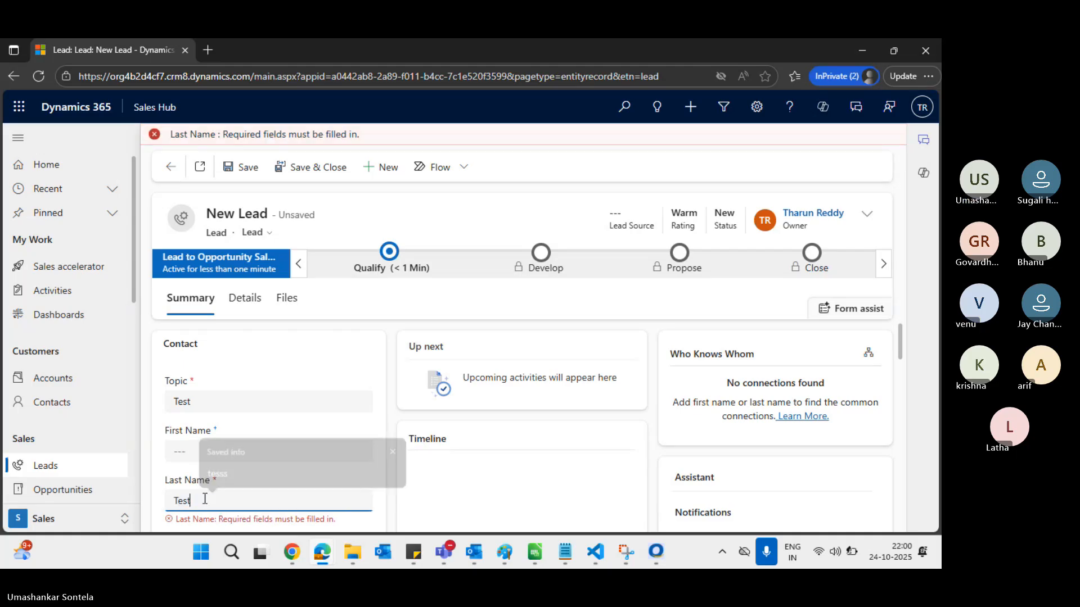
type("t")
left_click(410, 202)
left_click(248, 145)
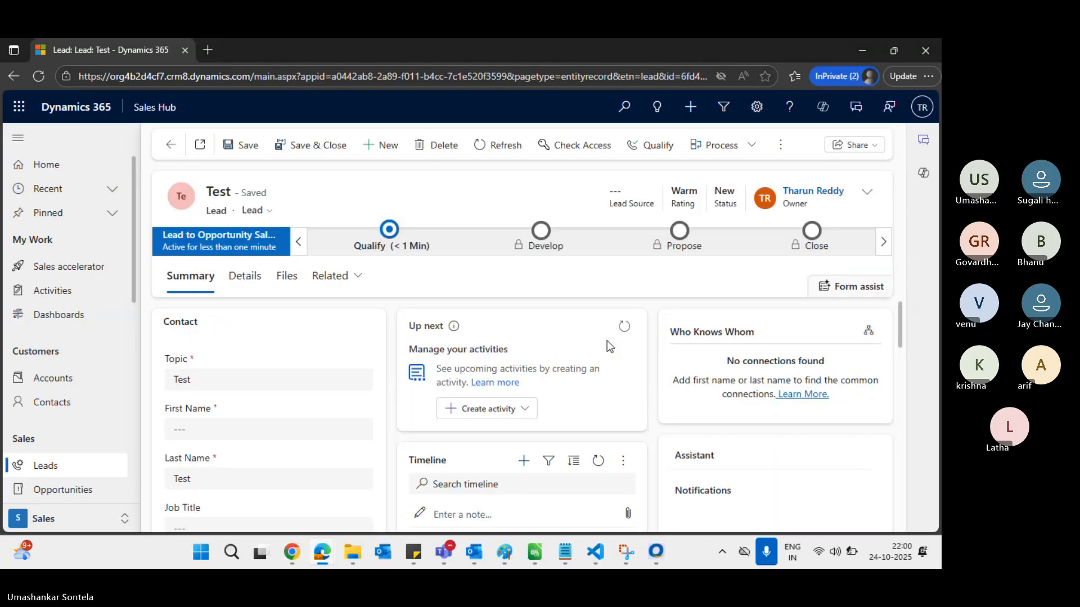
key("alt+Tab")
key("alt+Tab")
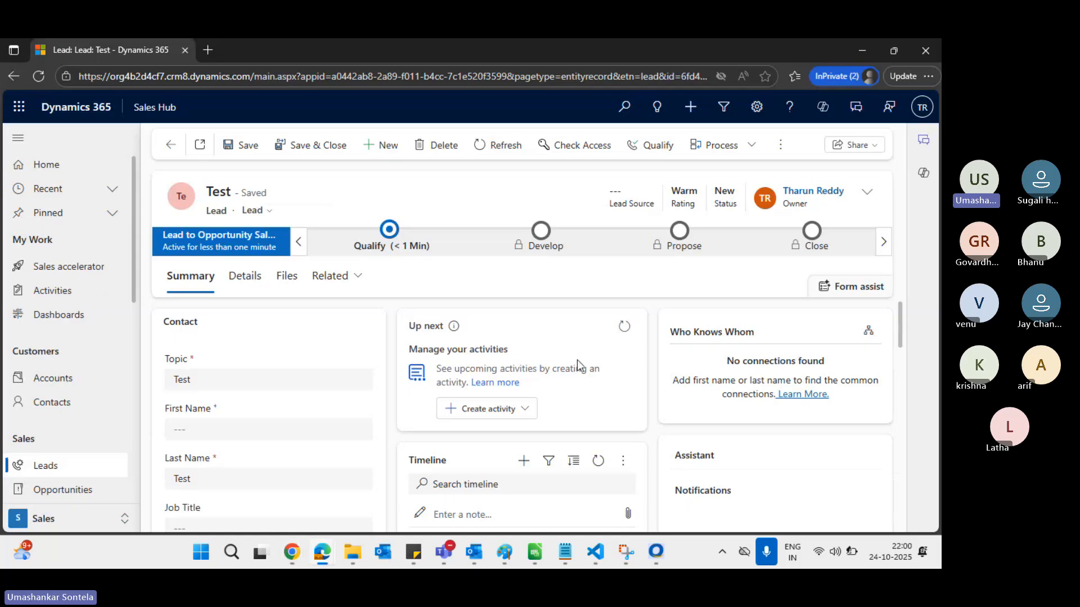
key("alt+Tab")
key("alt+Tab")
key("alt+Tab")
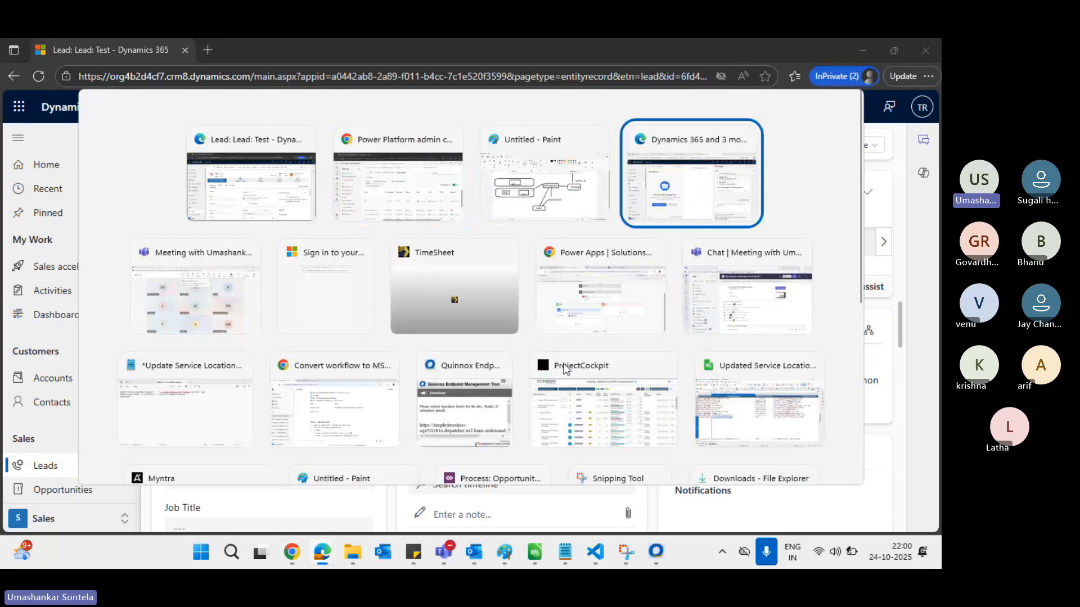
Open Leads, close Copilot, and save a new lead with topic 'kjkohad' and last name 'iohiuh'
left_click(66, 470)
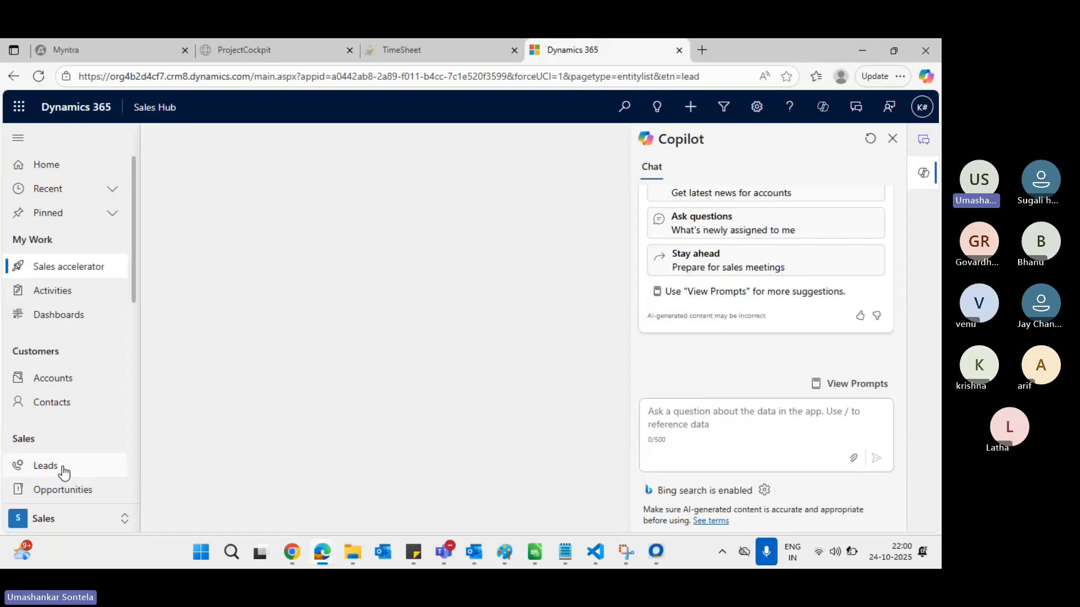
left_click(894, 140)
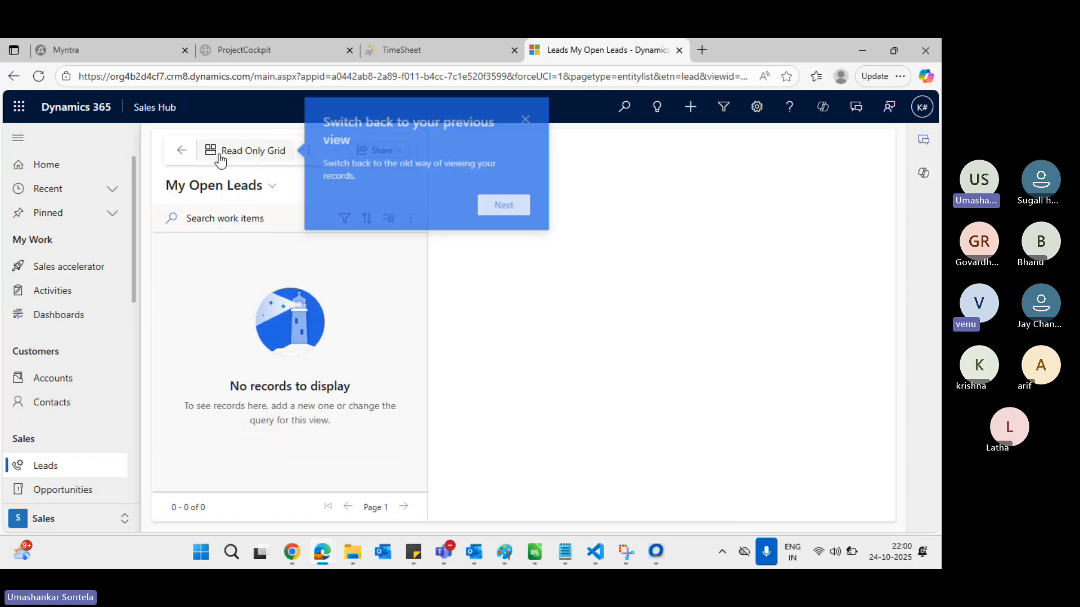
left_click(241, 150)
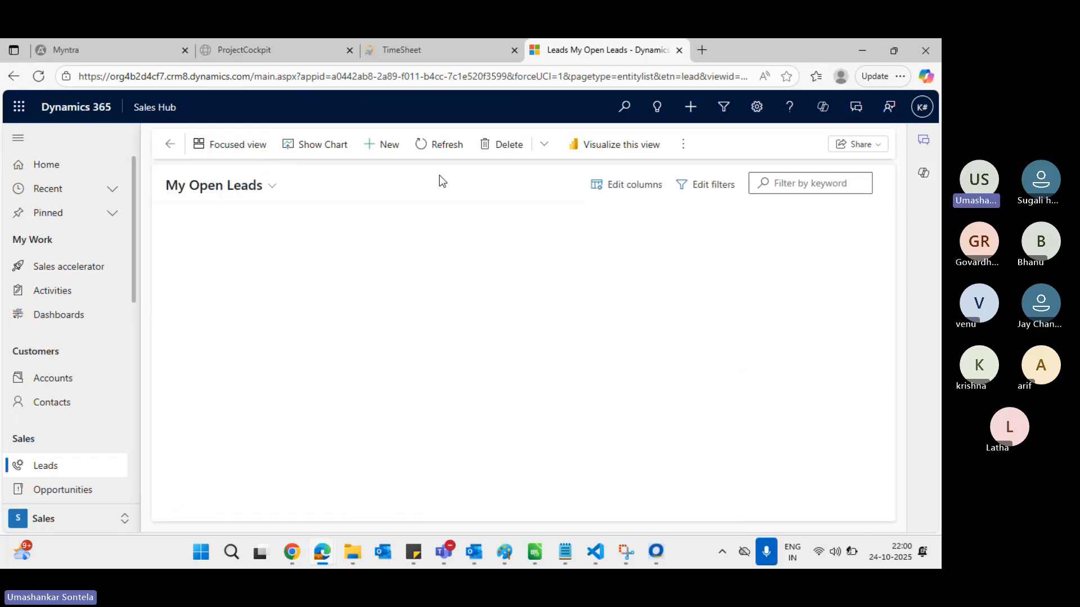
left_click(394, 145)
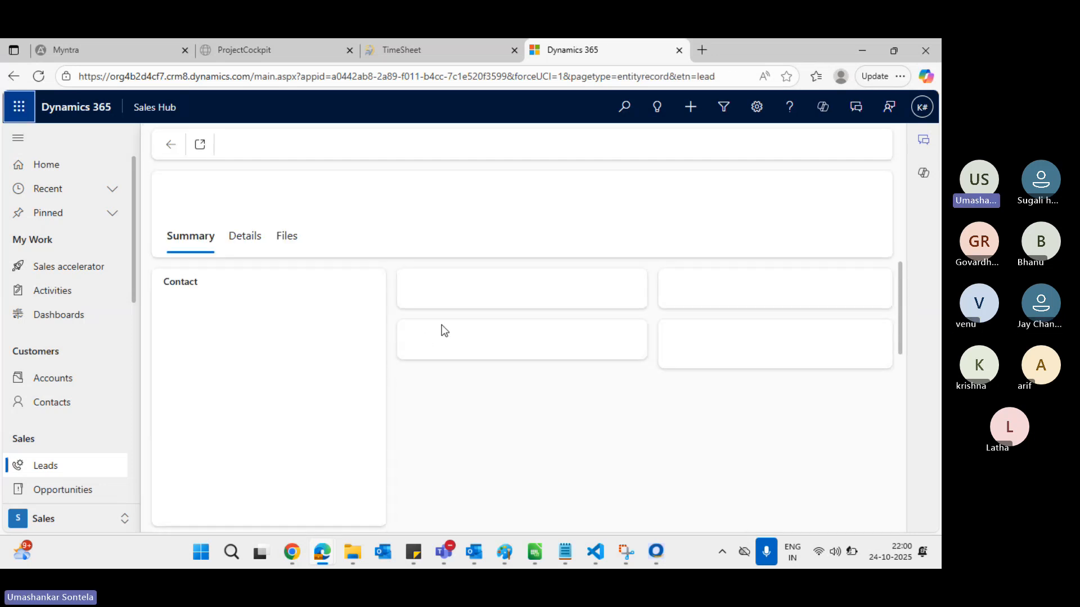
left_click(228, 341)
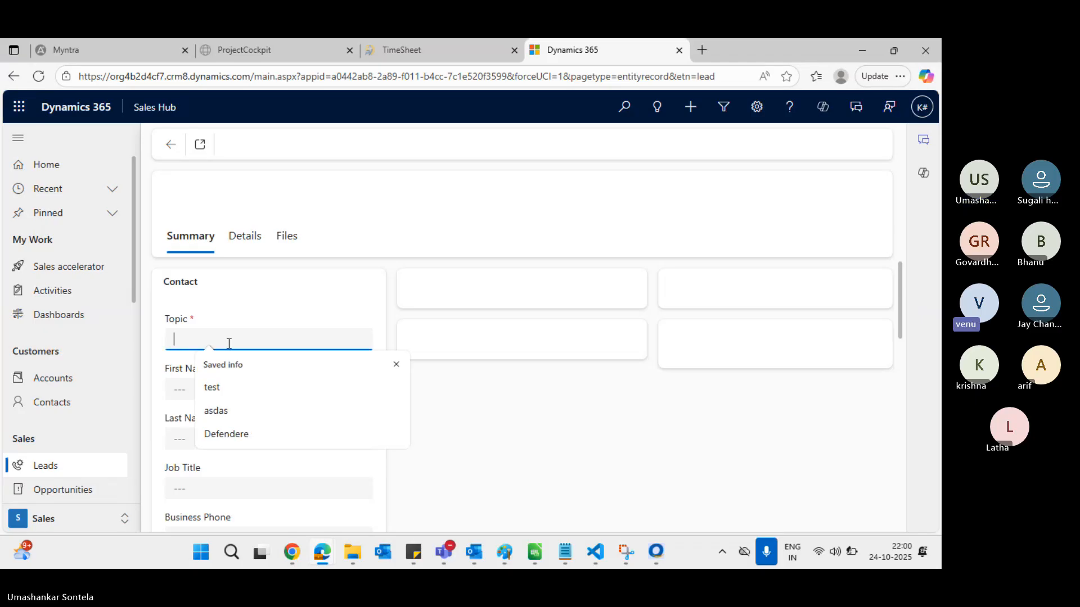
type("kjkohad")
left_click(216, 440)
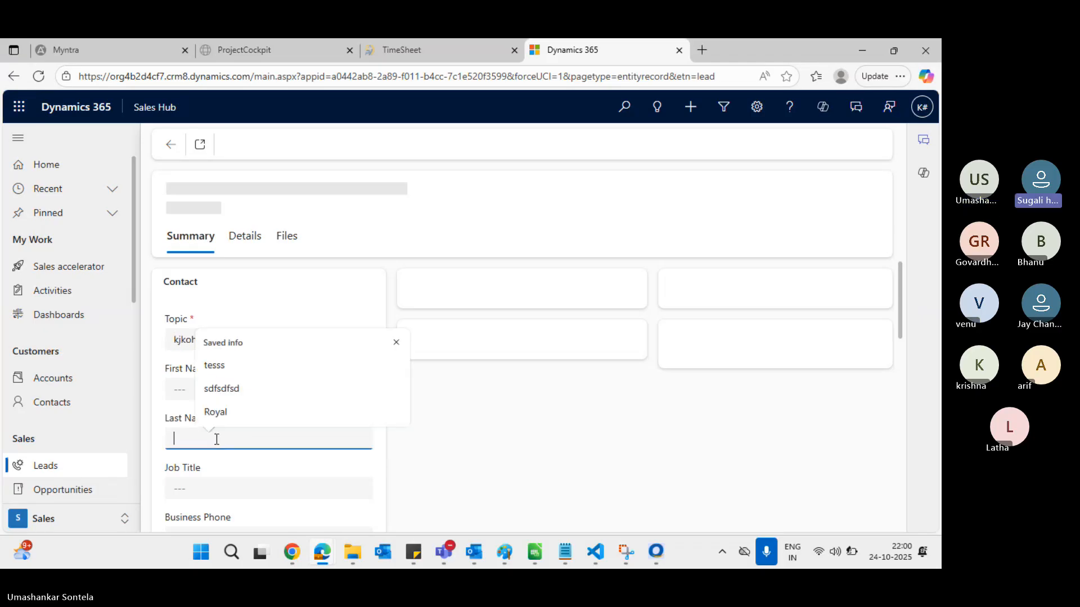
type("iohiuh")
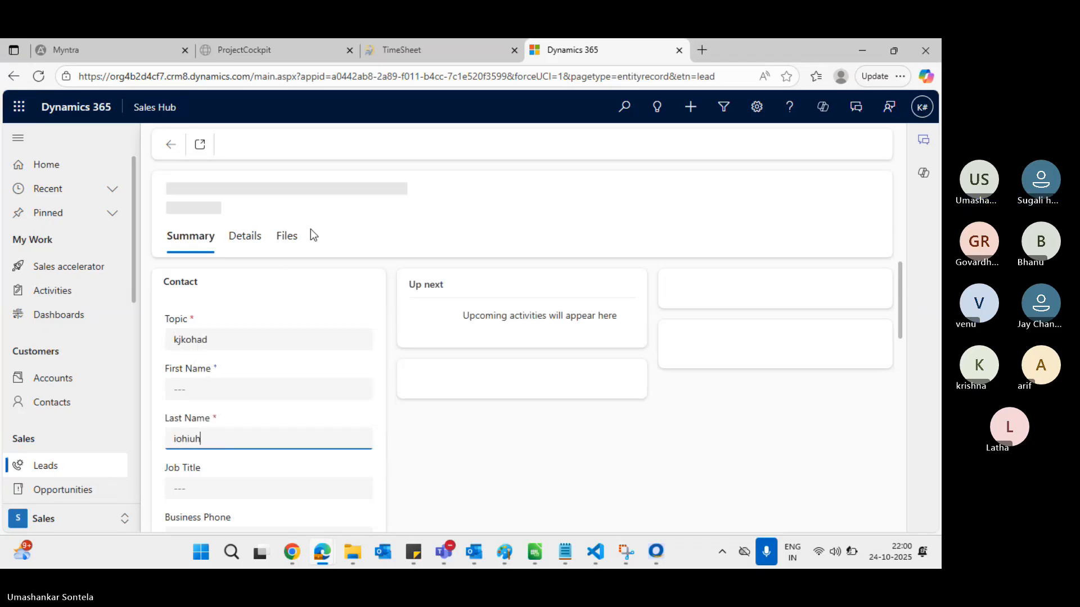
left_click(241, 145)
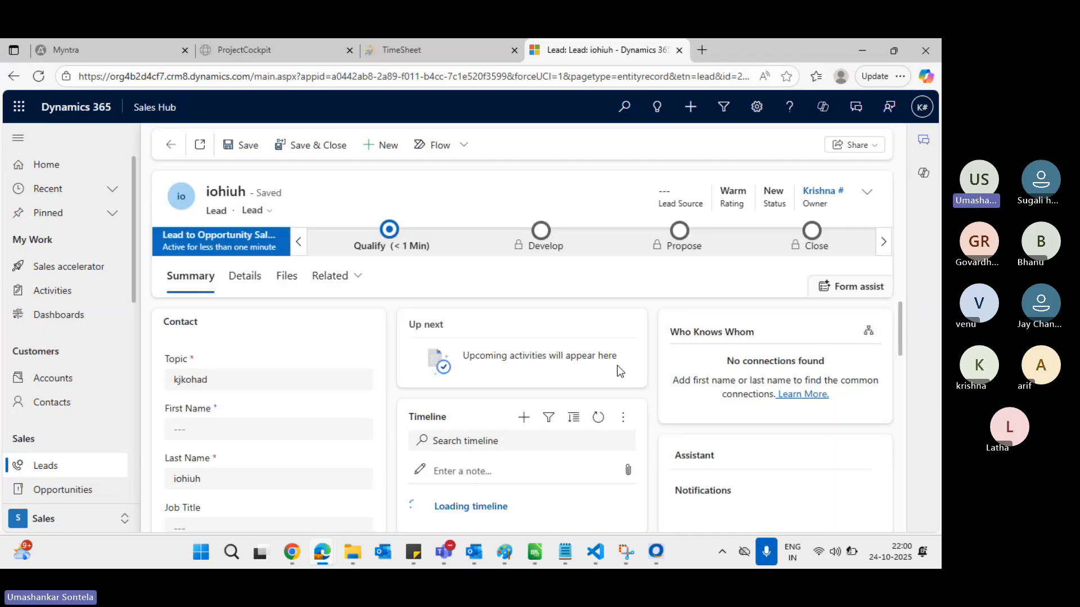
key("alt+Tab")
In Paint, draw a straight line joining the ATP box to the Kur box
key("alt+Tab")
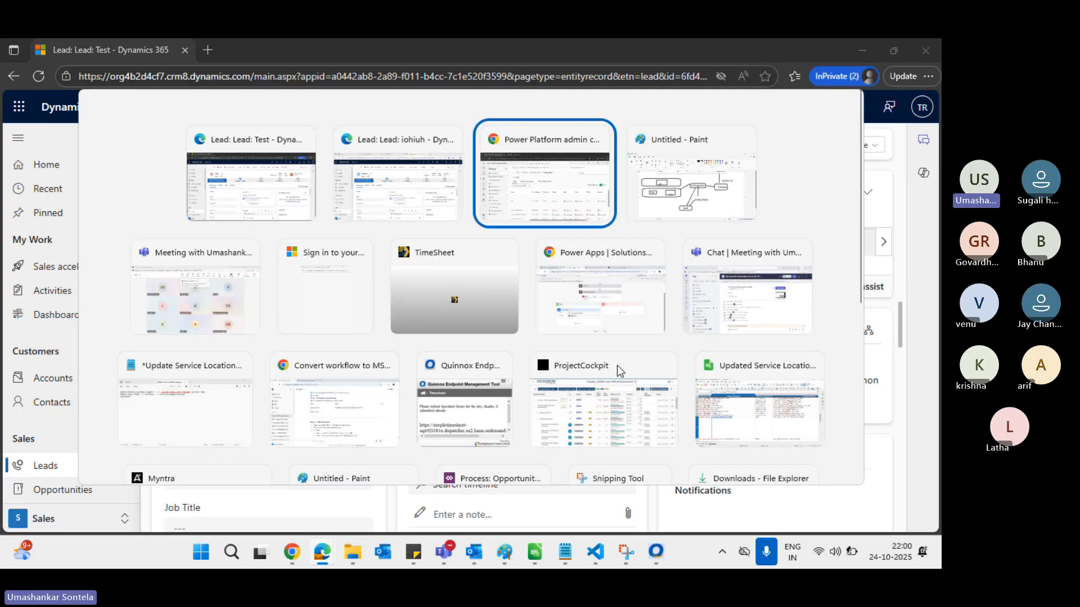
key("alt+Tab")
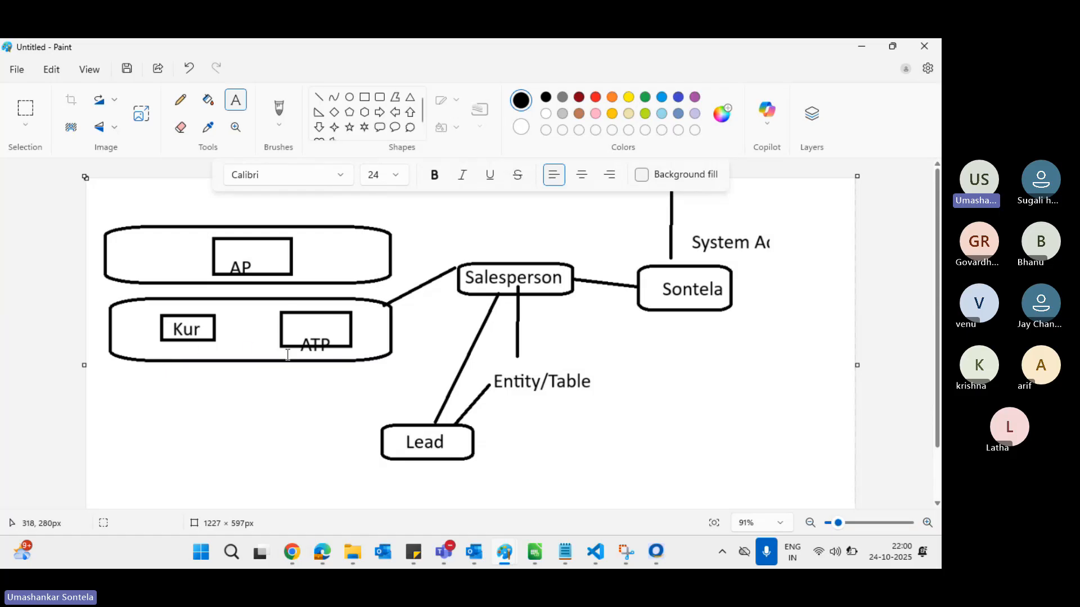
left_click(318, 97)
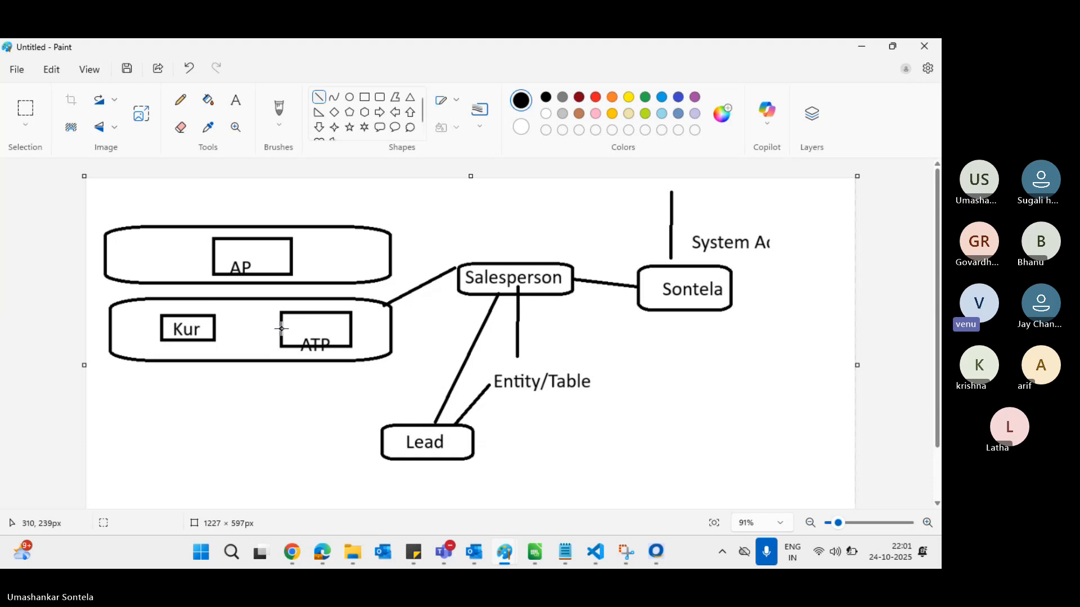
left_click_drag(282, 328, 225, 328)
left_click_drag(224, 328, 220, 326)
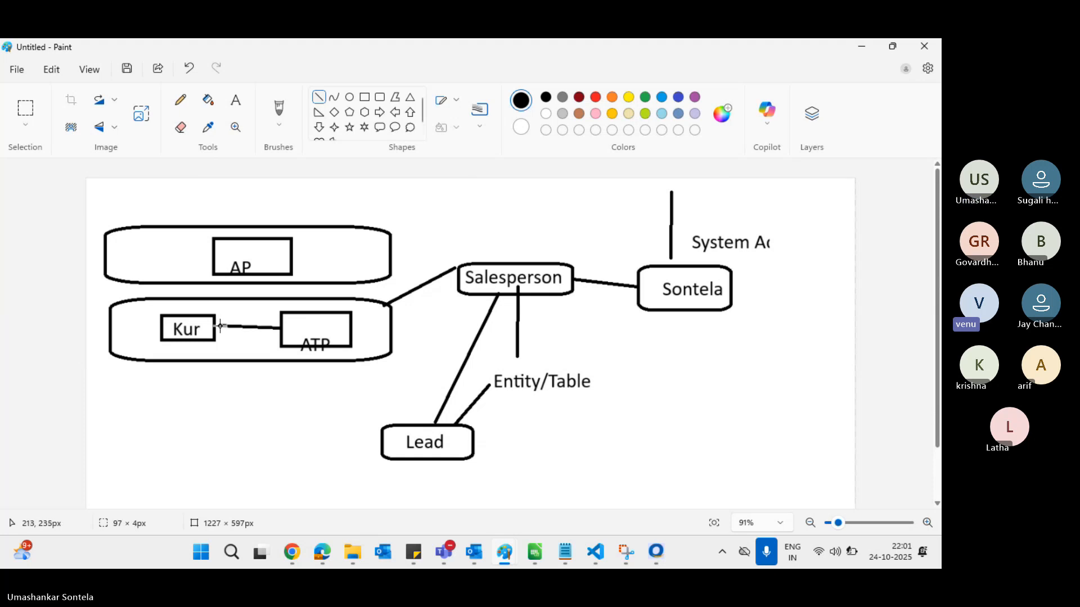
left_click(249, 399)
Start a new lead and change its owner to the other test user
key("alt+Tab")
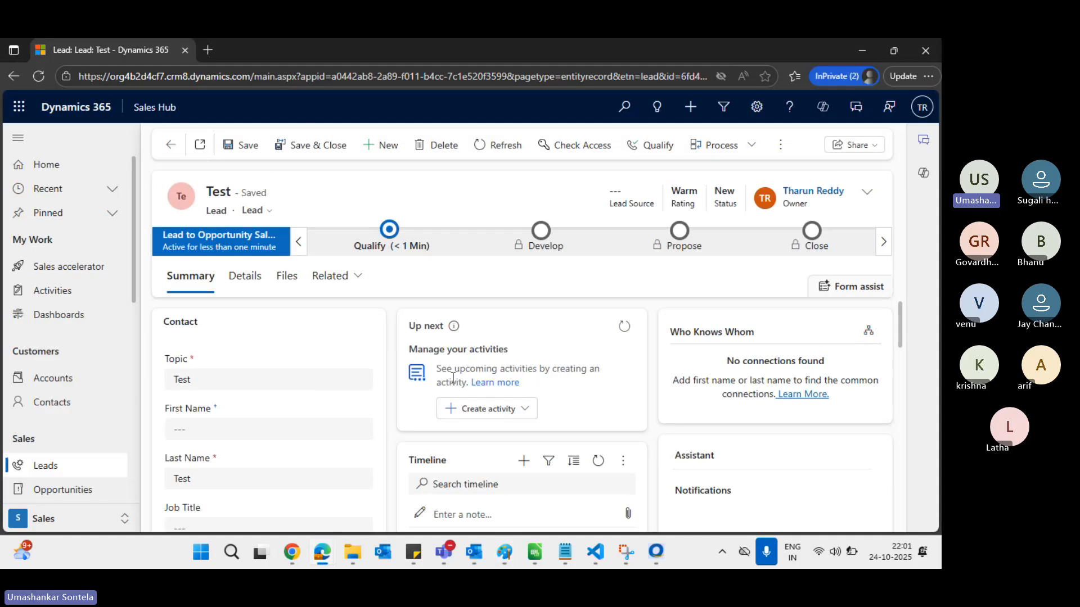
left_click(869, 193)
left_click(380, 146)
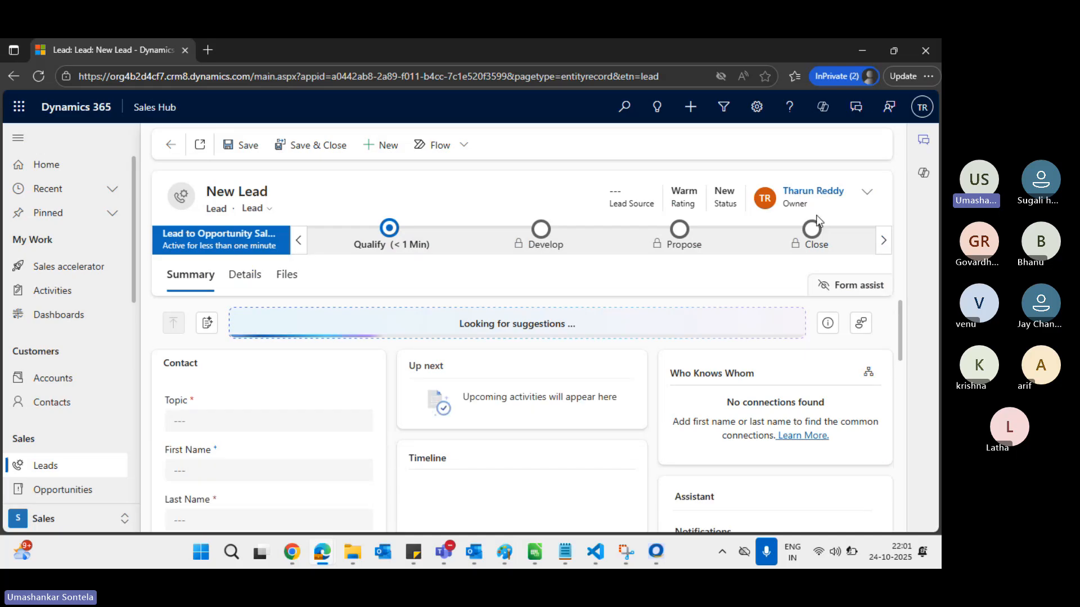
left_click(867, 192)
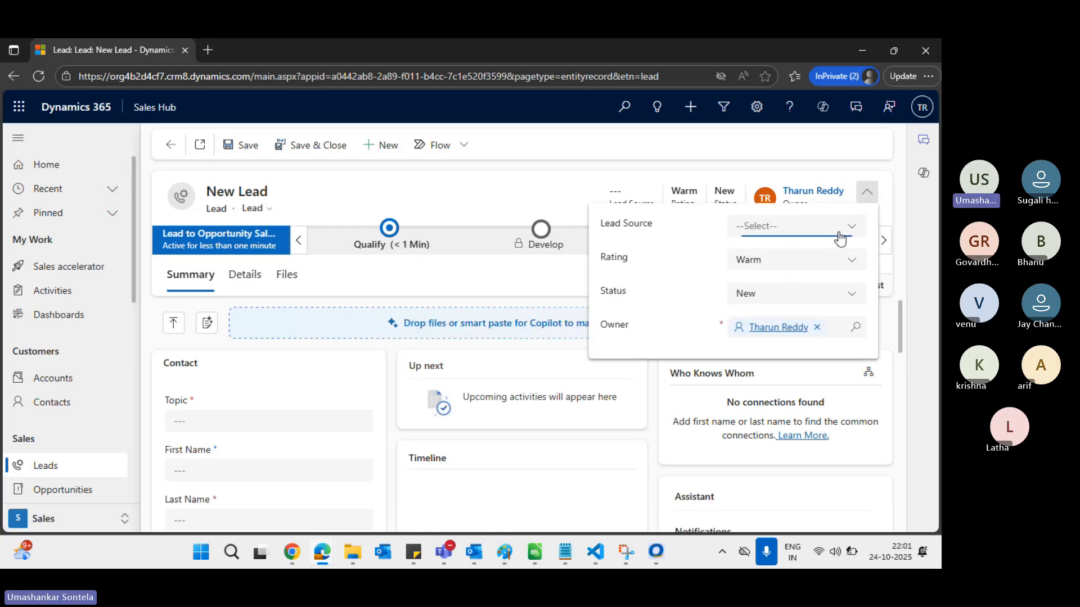
left_click(819, 327)
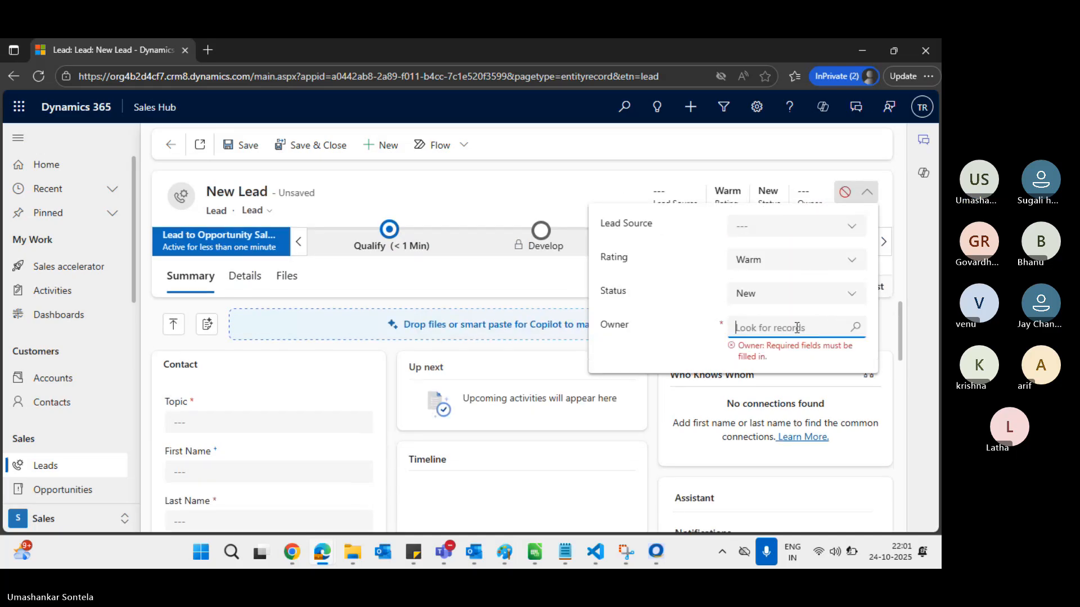
left_click(797, 328)
type("kri")
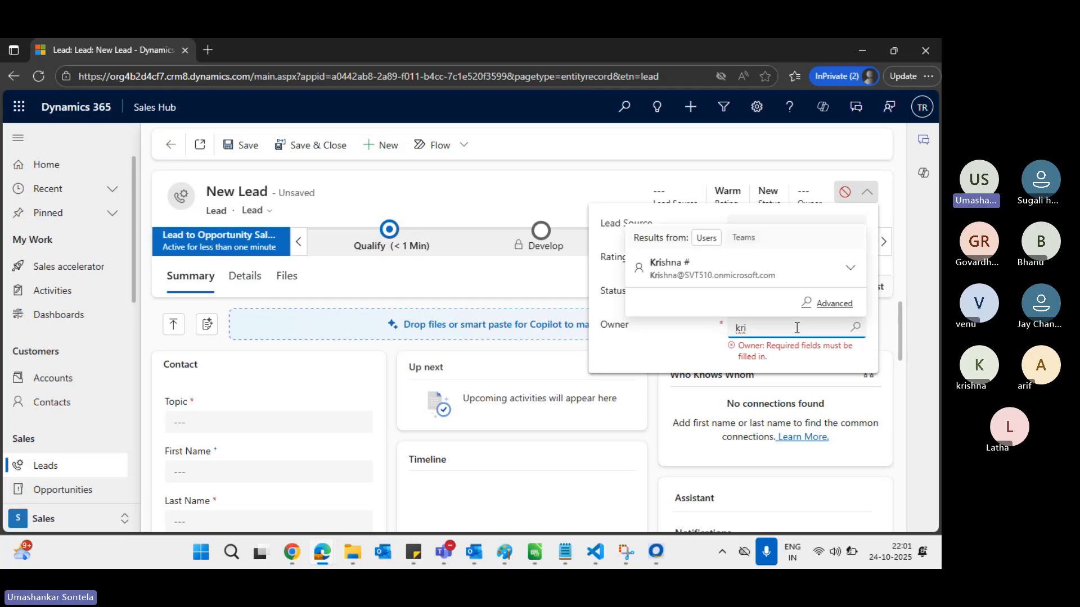
left_click(730, 281)
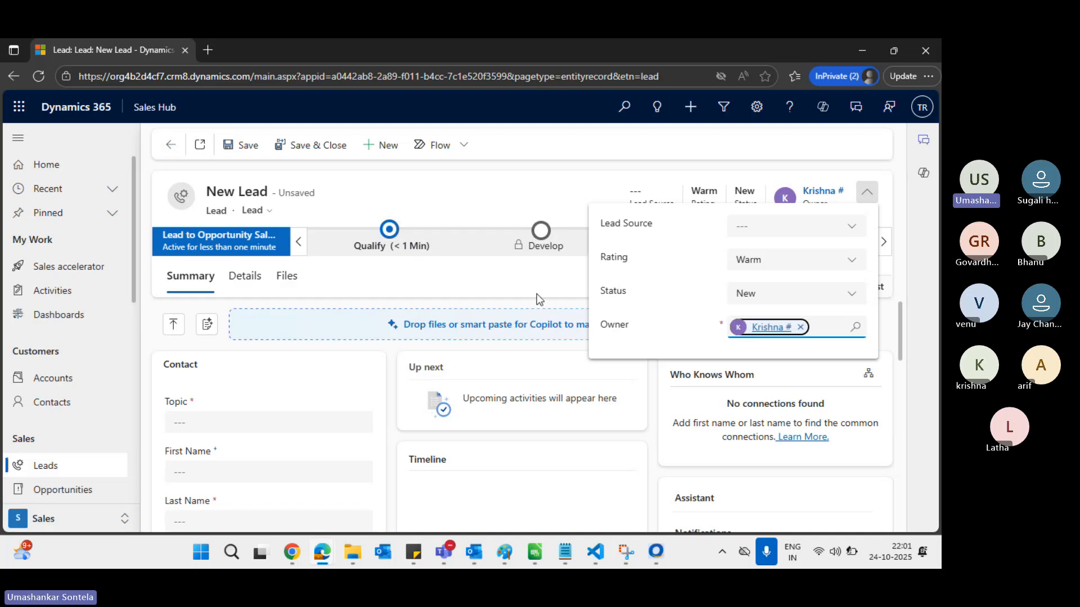
left_click(465, 281)
Enter topic 'jhbjhgug' and last name 'ujhguguyg', then save, triggering Access Is Denied
left_click(214, 426)
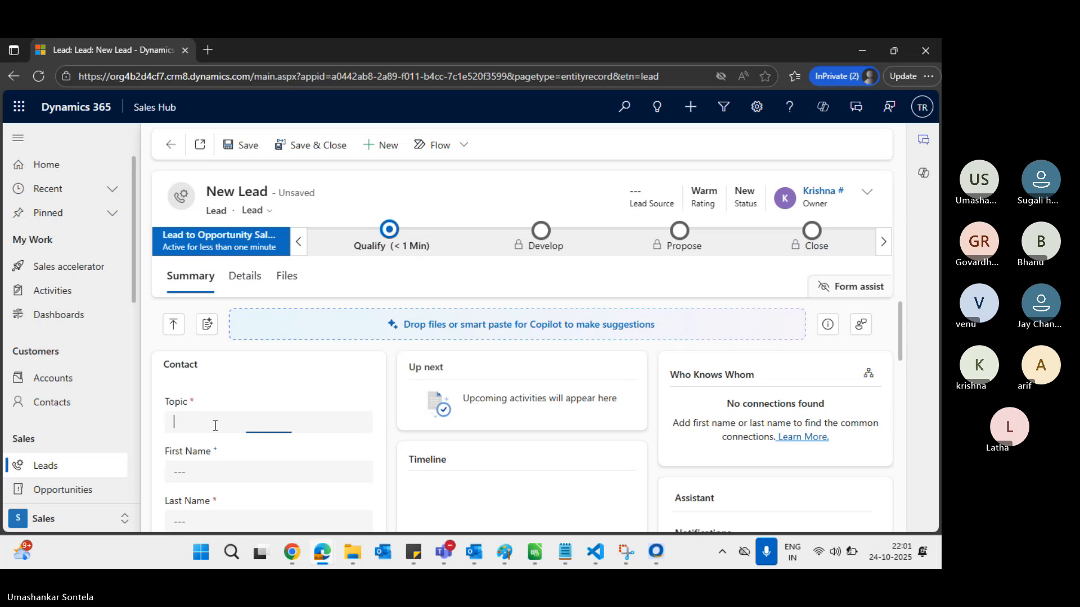
type("jhbjhgug")
scroll(212, 445, "down", 2)
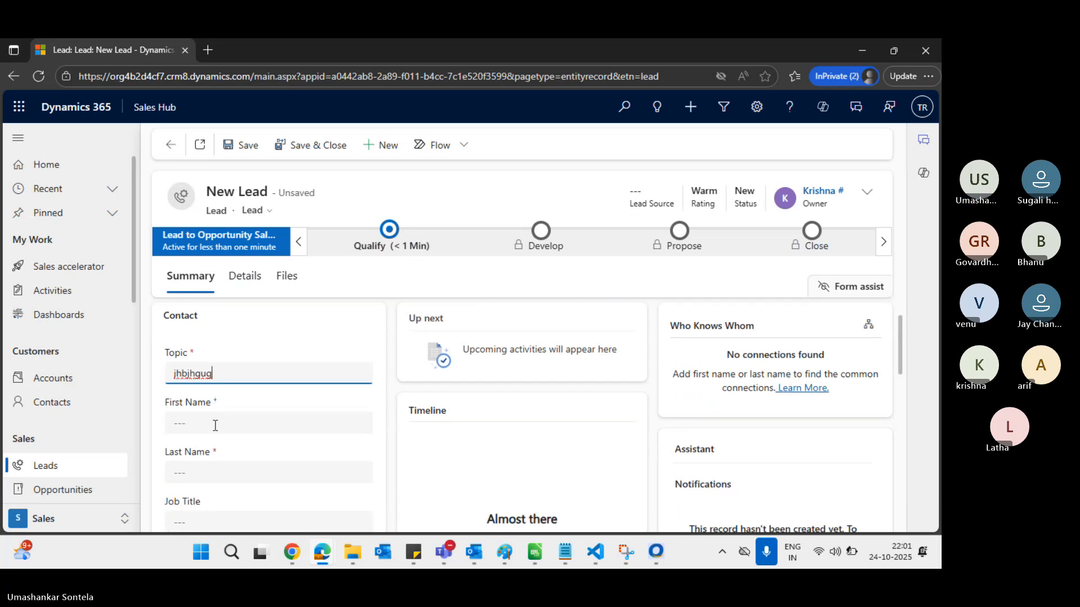
left_click(212, 441)
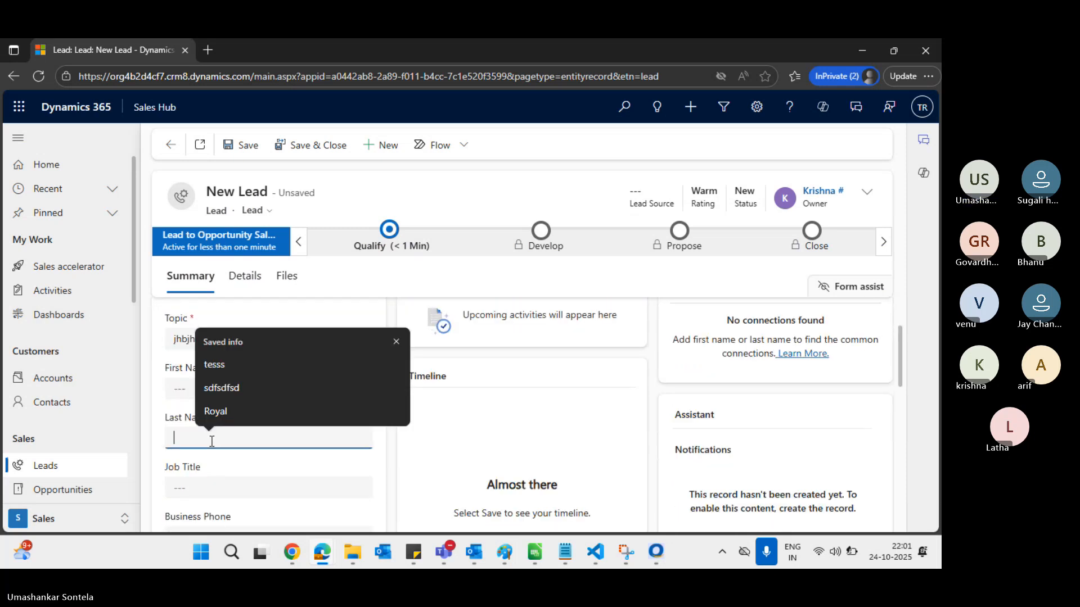
type("ujhguguyg")
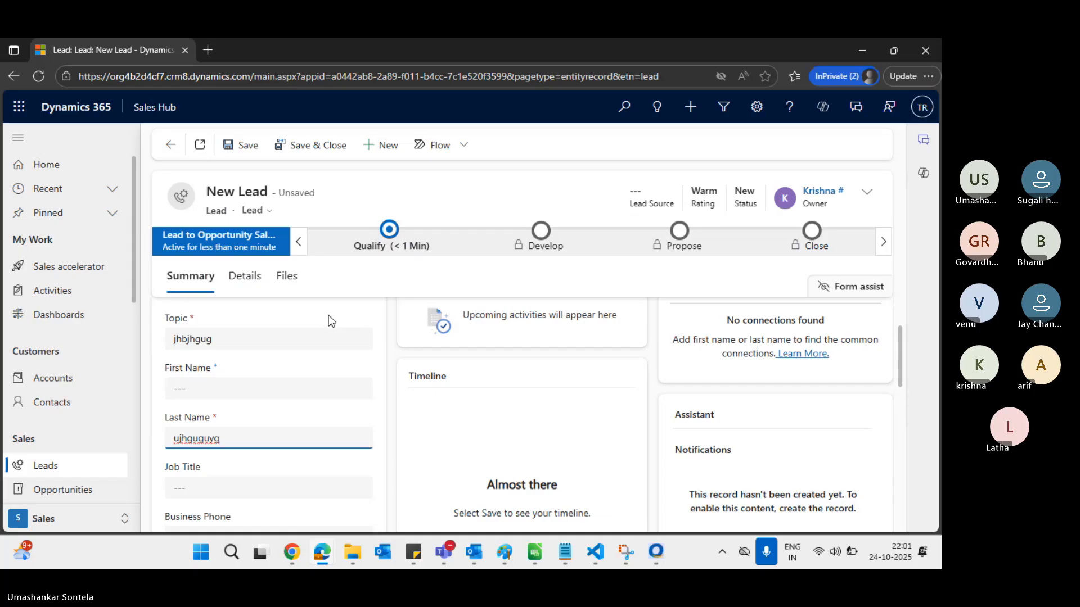
left_click(329, 316)
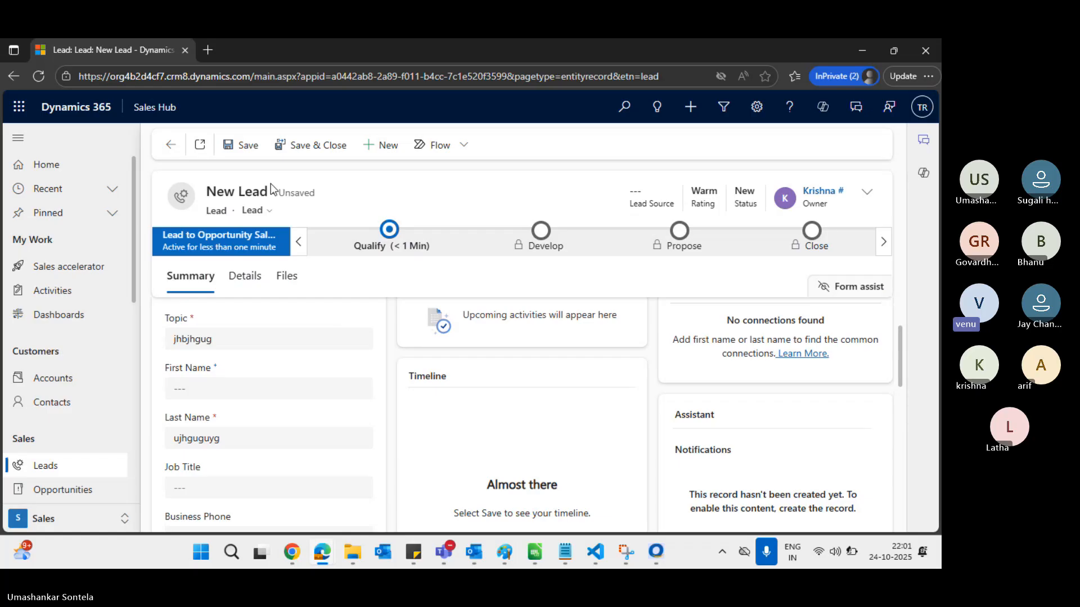
left_click(245, 146)
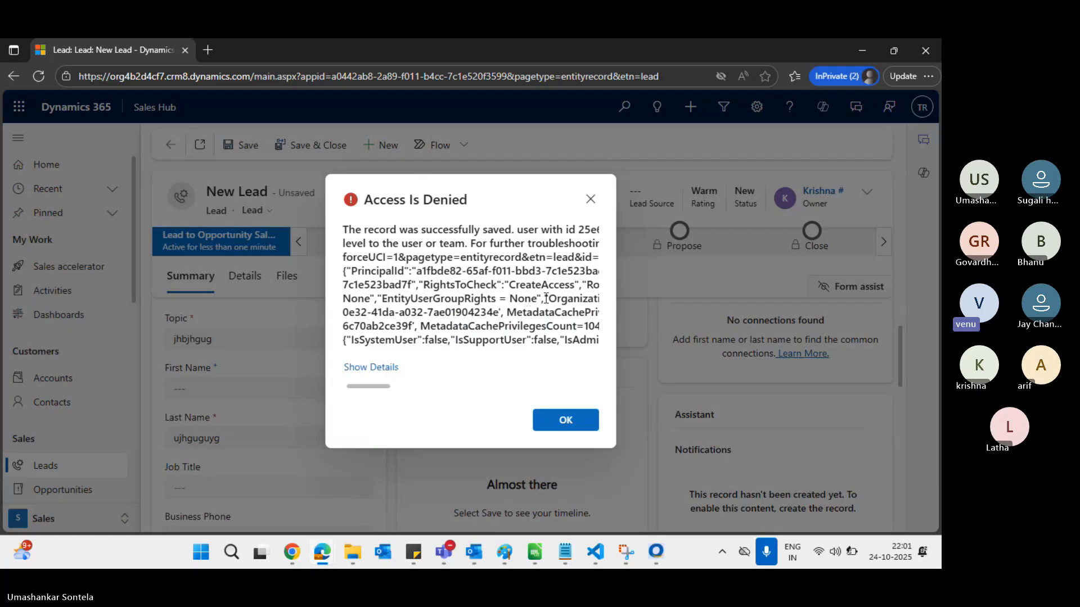
Select the Access Is Denied title, then switch to the Salesperson role's lead privileges
triple_click(369, 200)
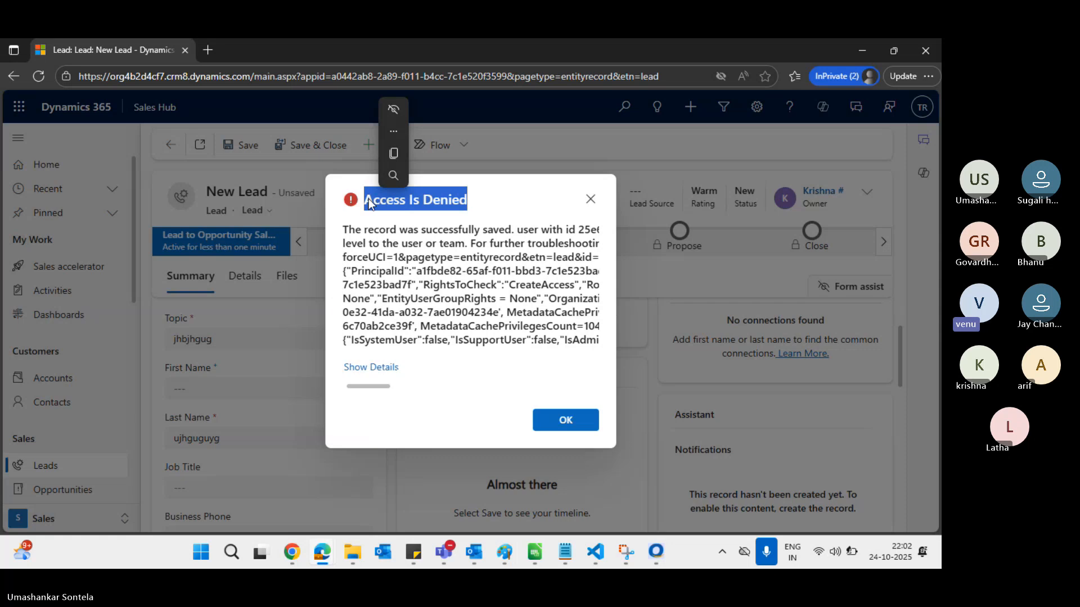
left_click(487, 216)
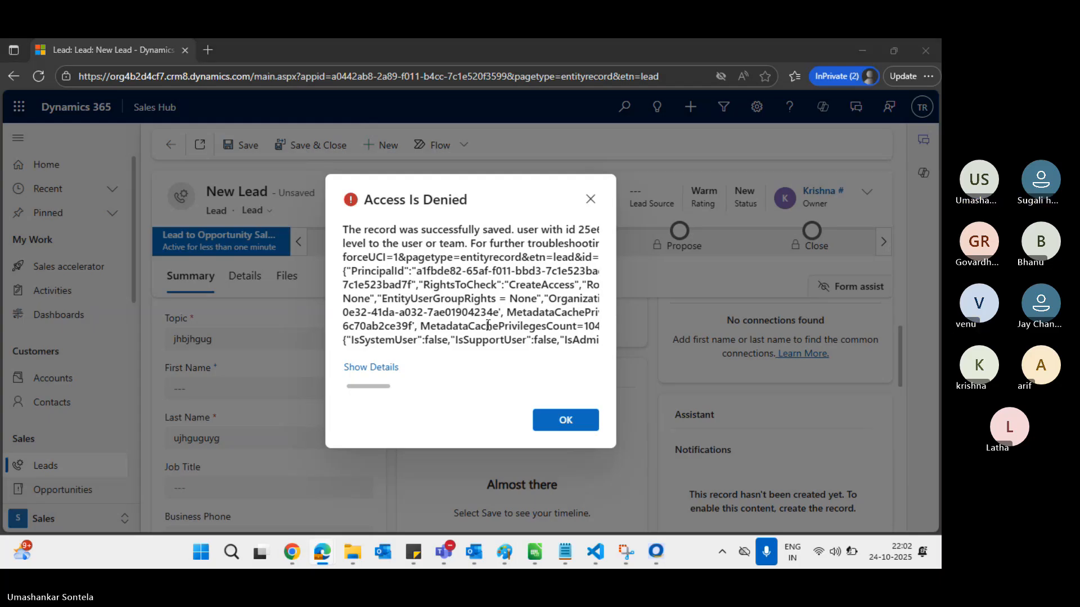
key("alt+Tab")
key("alt+Tab")
key("alt+Tab")
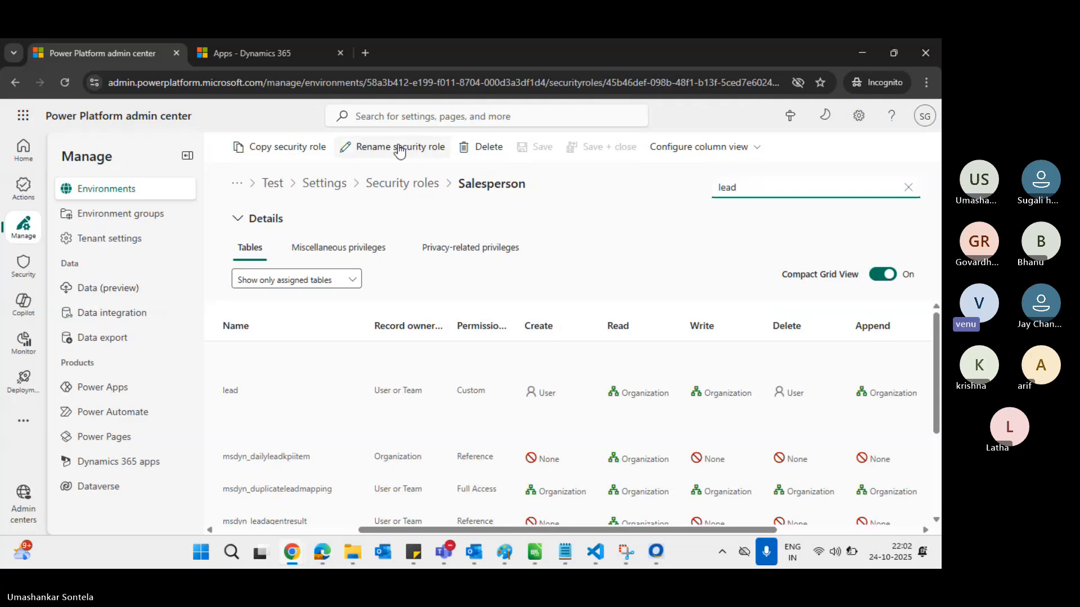
From the Dynamics 365 apps page, open the Sales Hub app and its Leads list
left_click(262, 54)
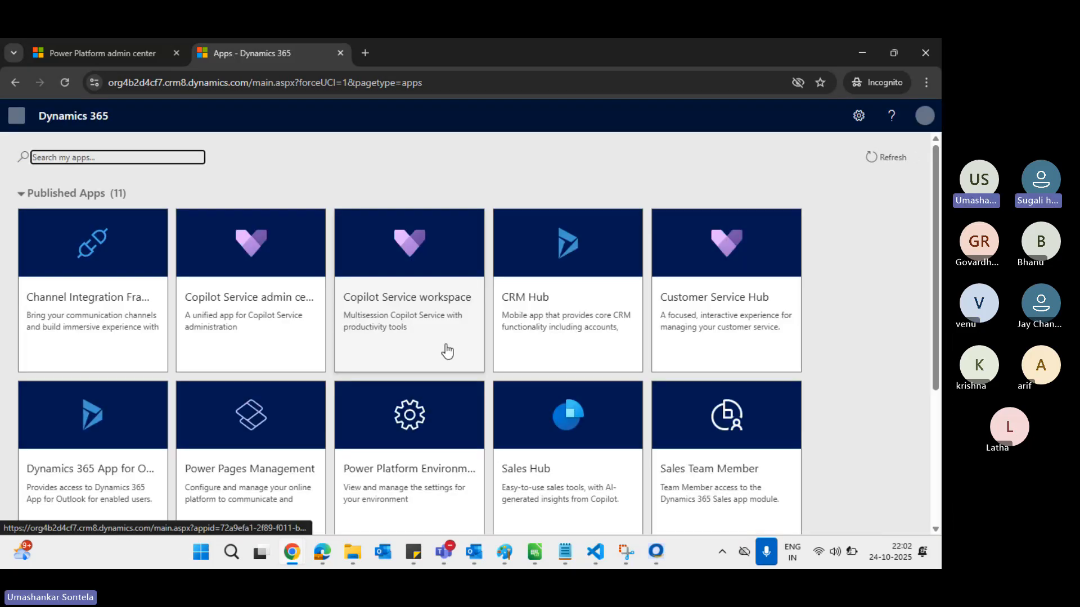
scroll(687, 321, "down", 2)
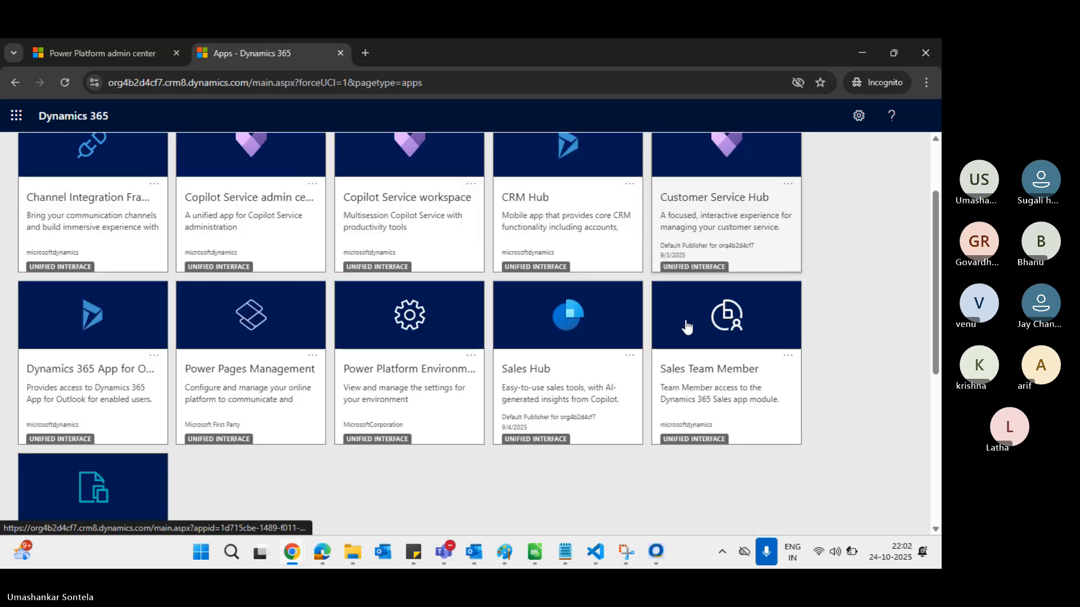
left_click(583, 373)
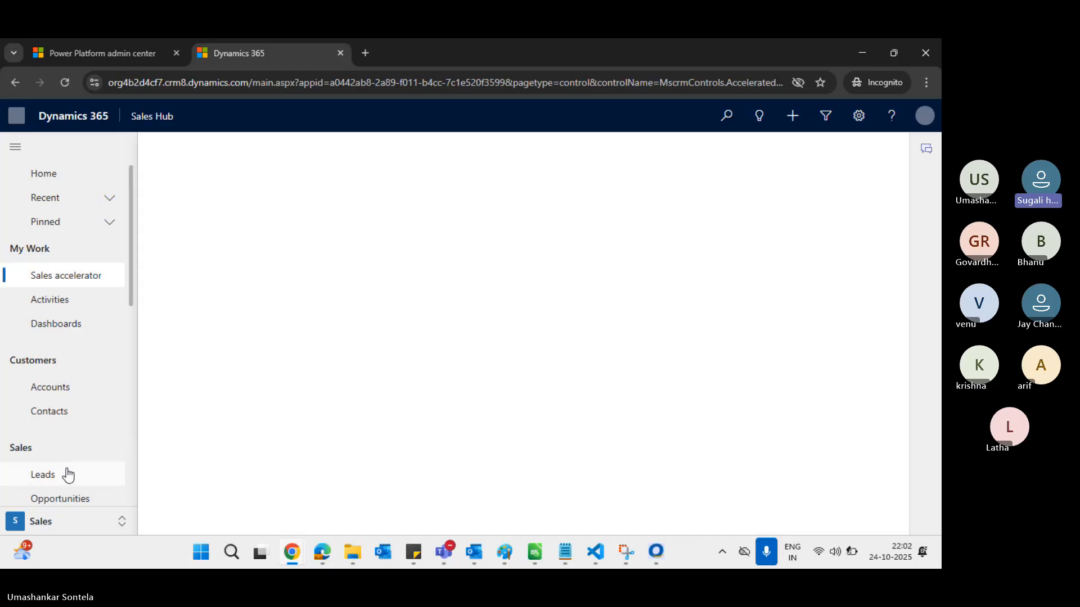
left_click(68, 475)
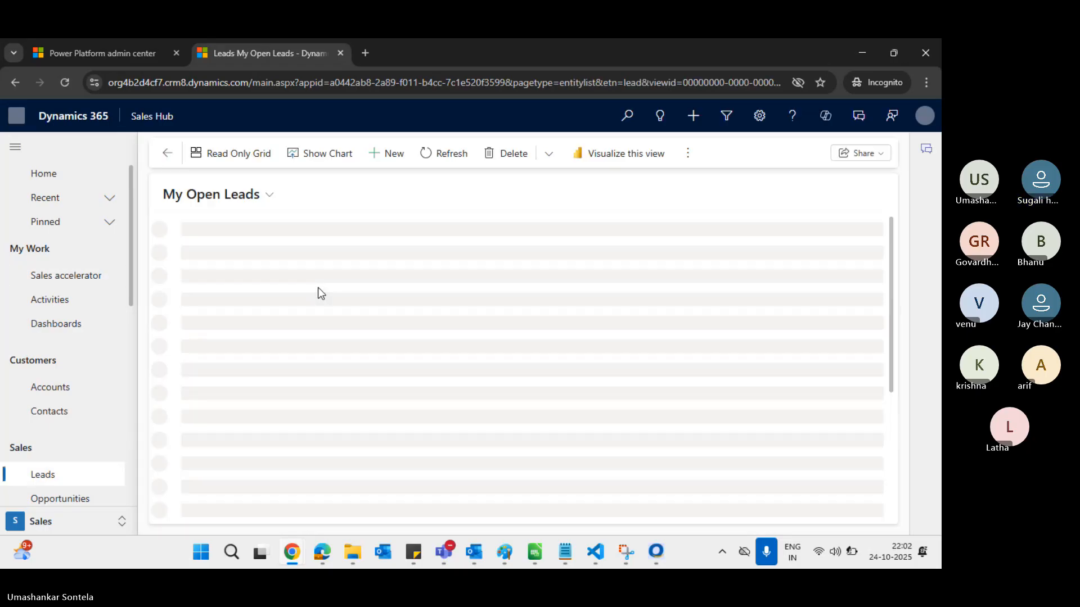
Dismiss the tip, close Copilot, sign in, switch to All Leads, then return to Paint
left_click(253, 200)
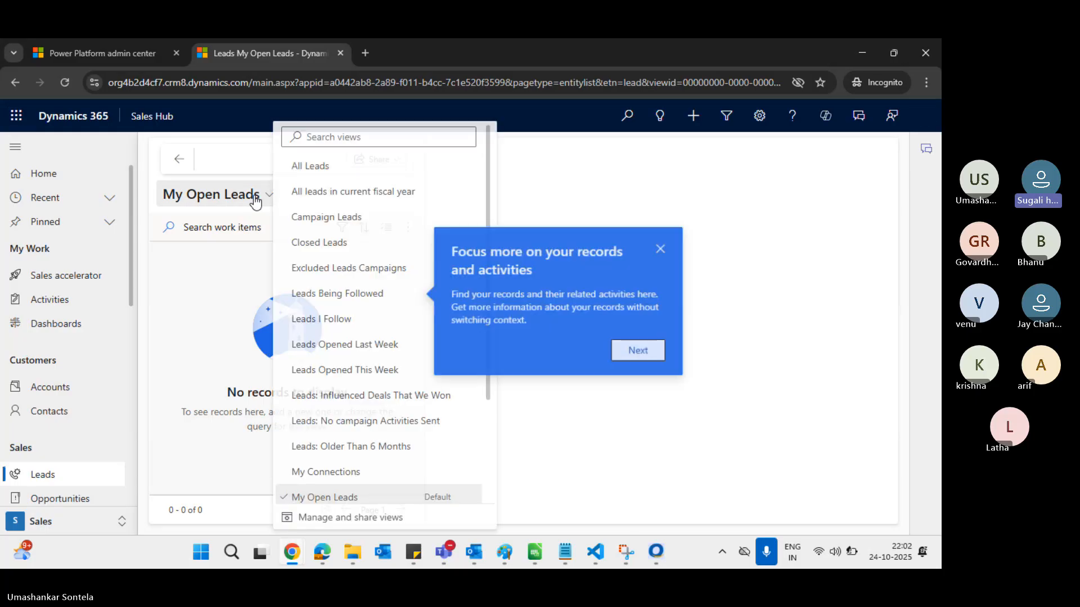
left_click(261, 161)
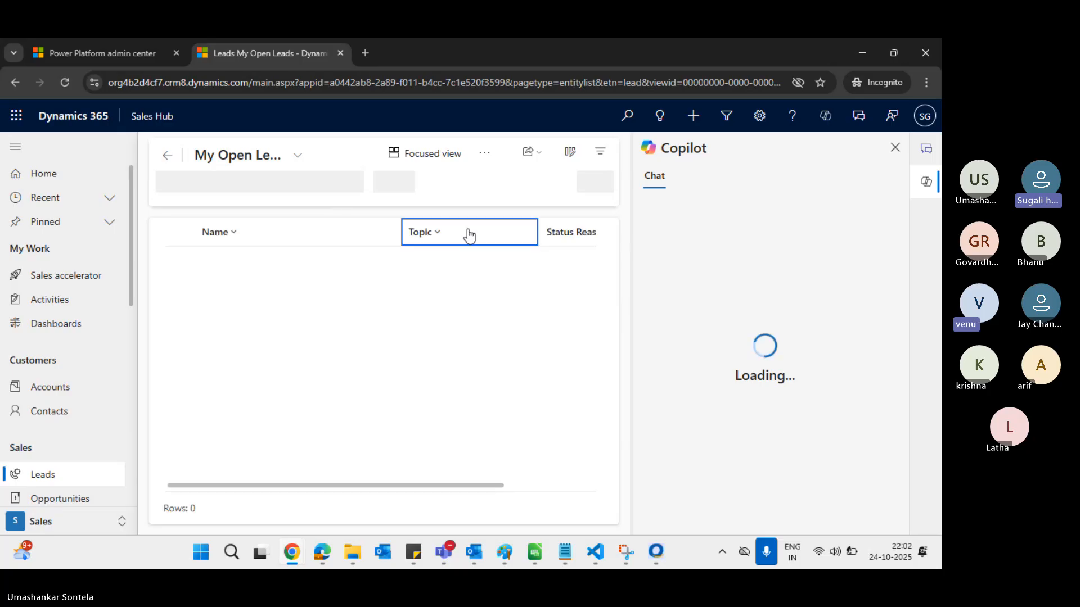
left_click(895, 147)
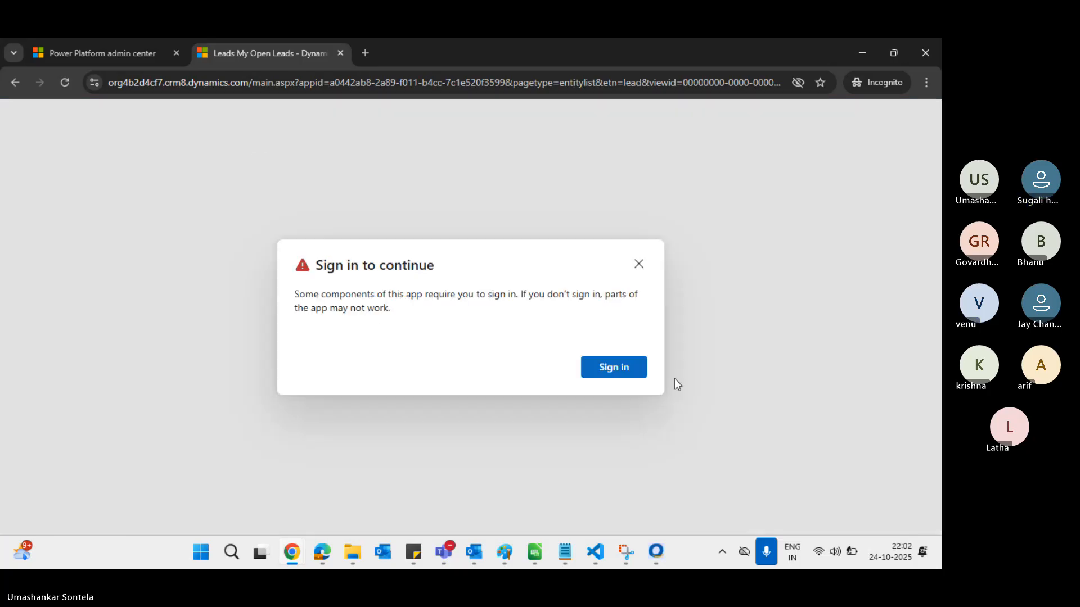
left_click(621, 371)
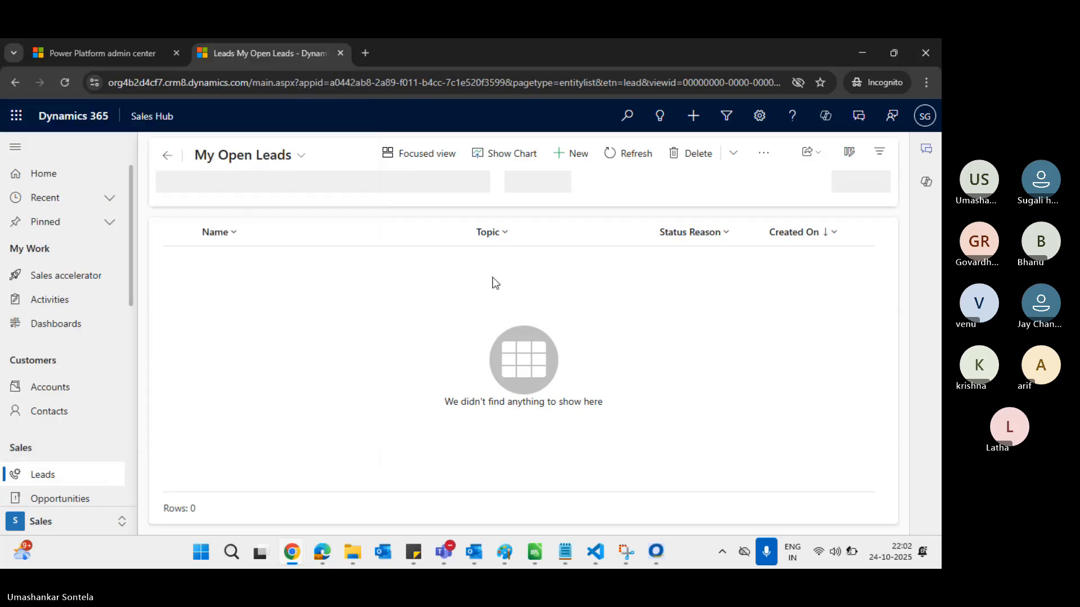
left_click(286, 153)
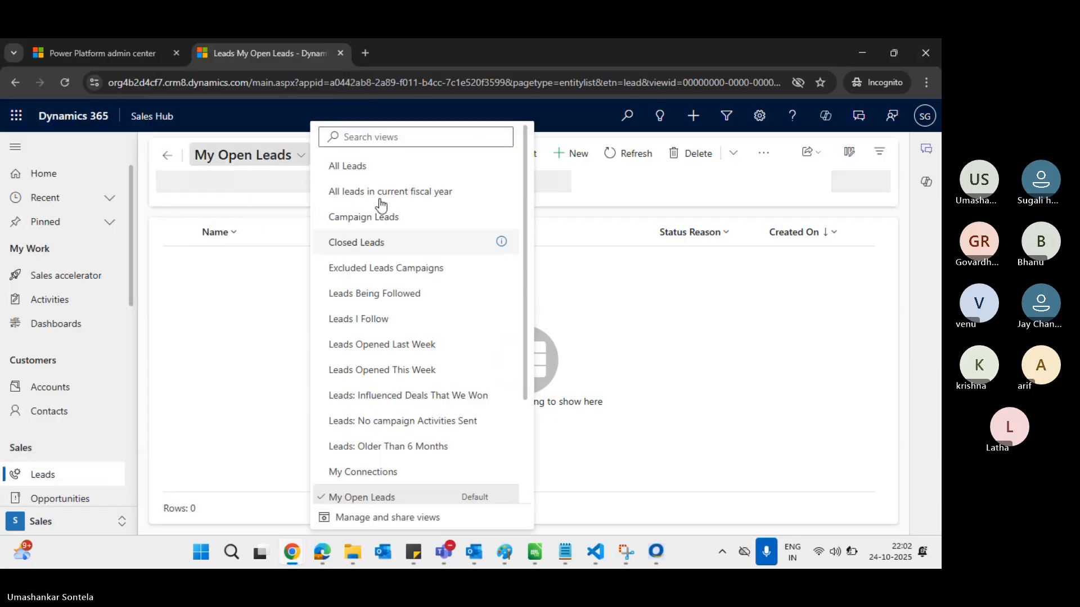
left_click(367, 166)
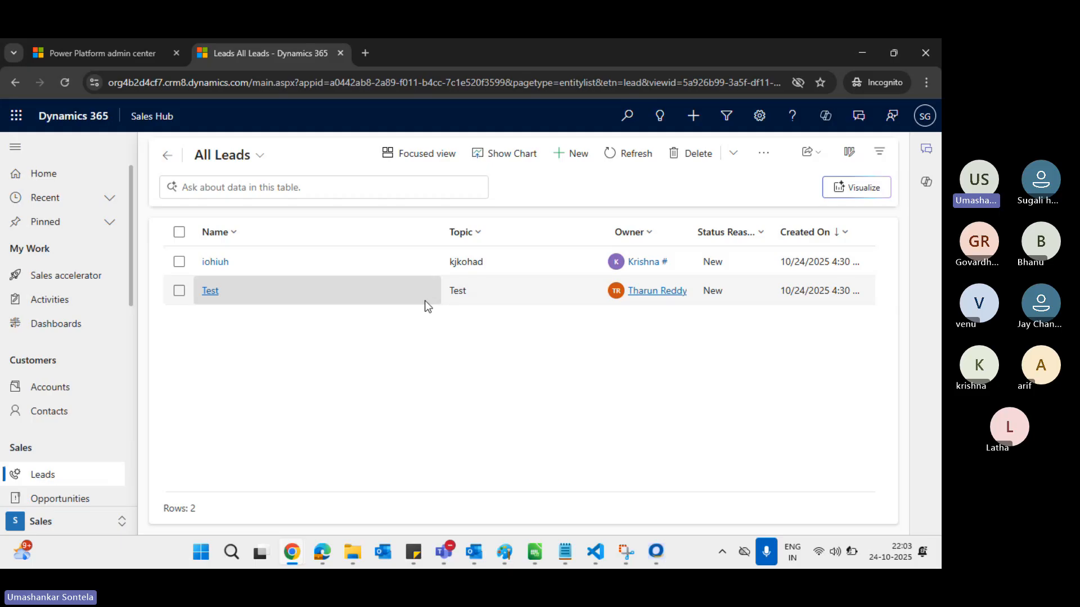
key("alt+Tab")
key("alt+Tab")
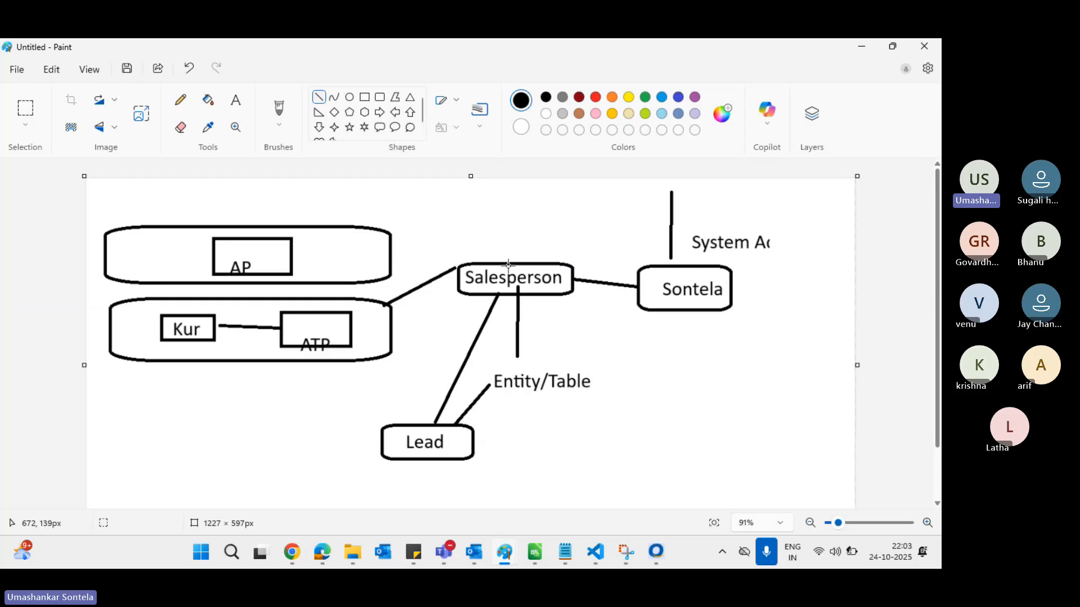
Look over the iohiuh lead record and All Leads list, then go to the Salesperson security role page
key("alt+Tab")
key("alt+Tab")
key("alt+Tab")
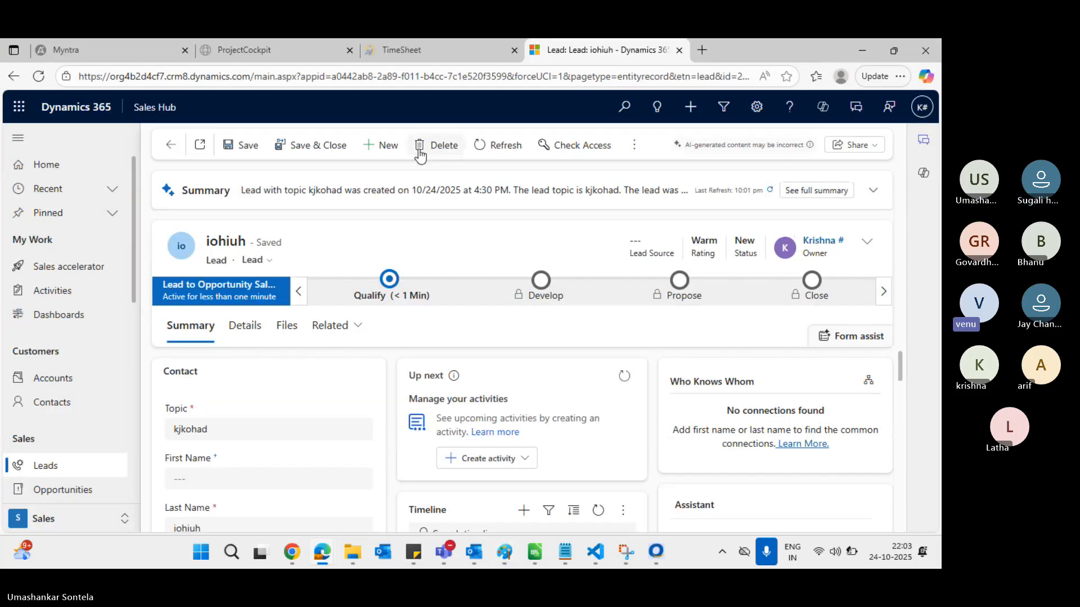
key("alt+Tab")
key("alt+Tab")
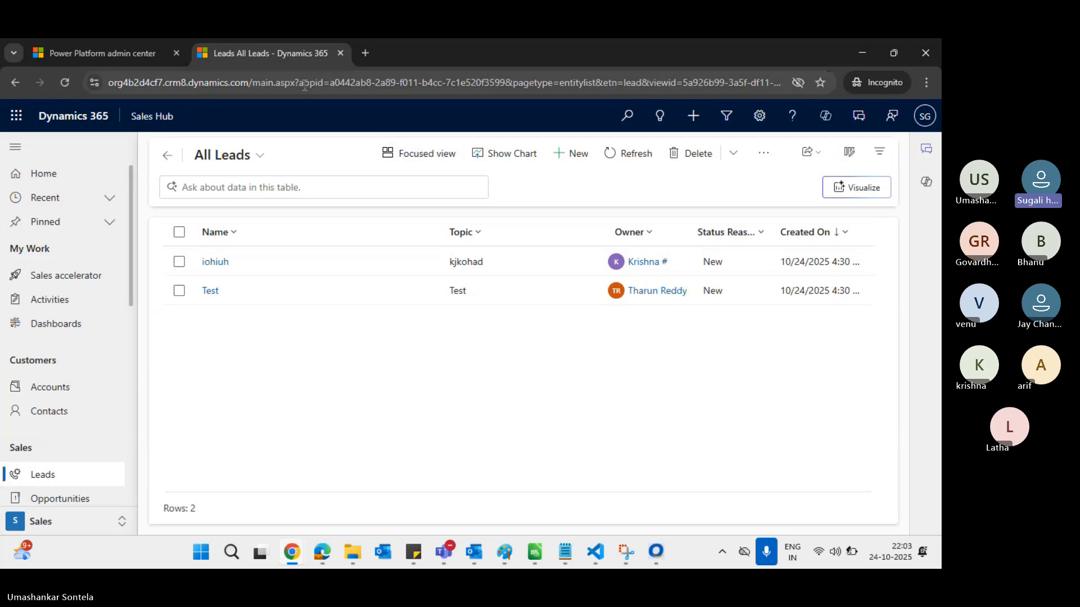
left_click(89, 54)
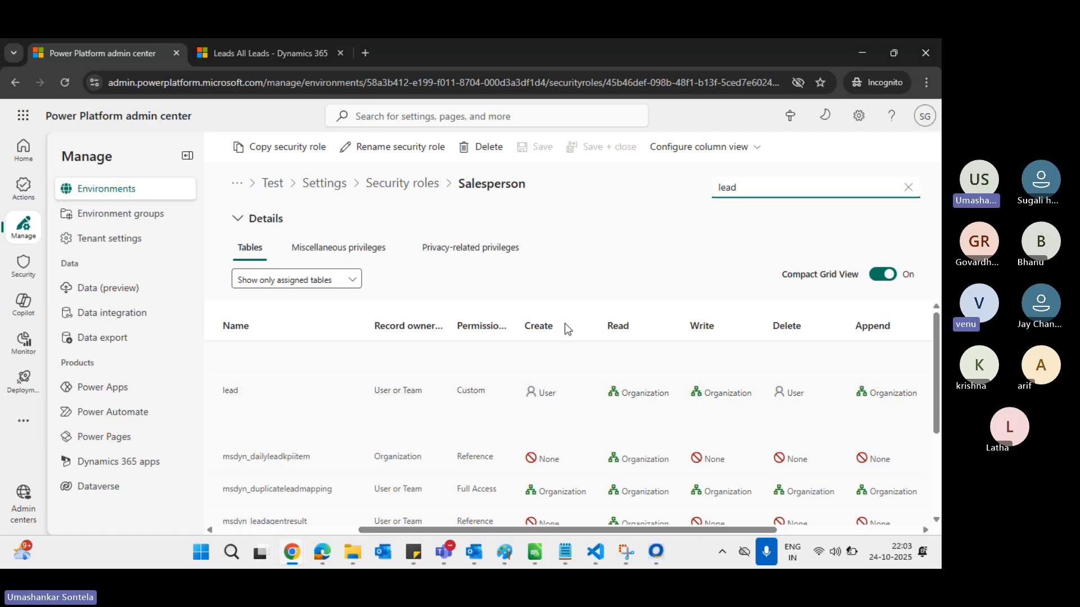
key("alt+Tab")
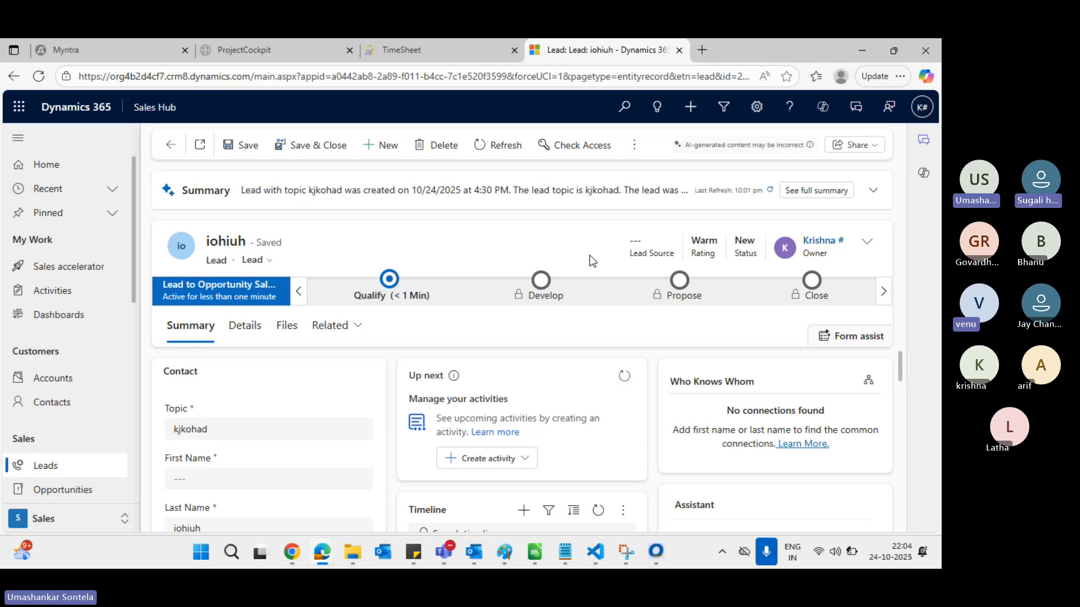
key("alt+Tab")
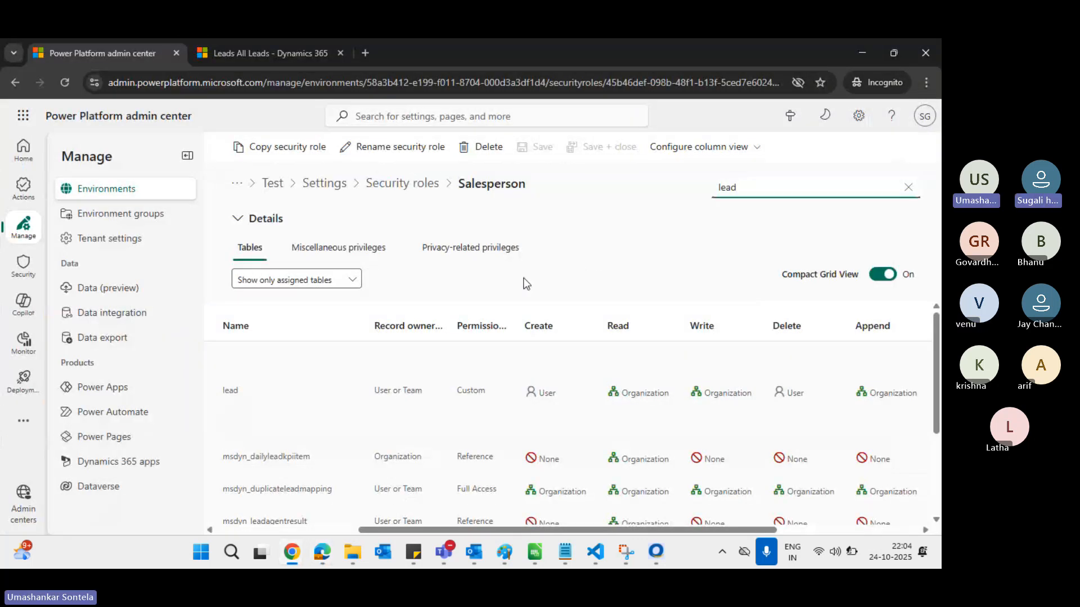
Draw a line in Paint joining the ATP box to Kur, then go back to the role privileges
key("alt+Tab")
key("Tab")
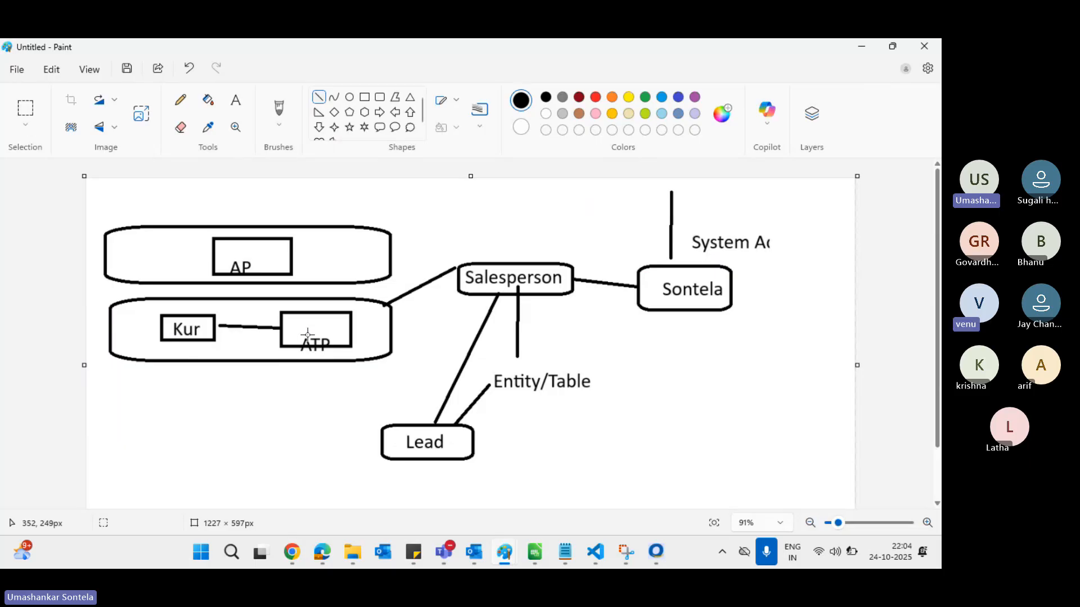
left_click_drag(279, 332, 217, 328)
left_click(242, 387)
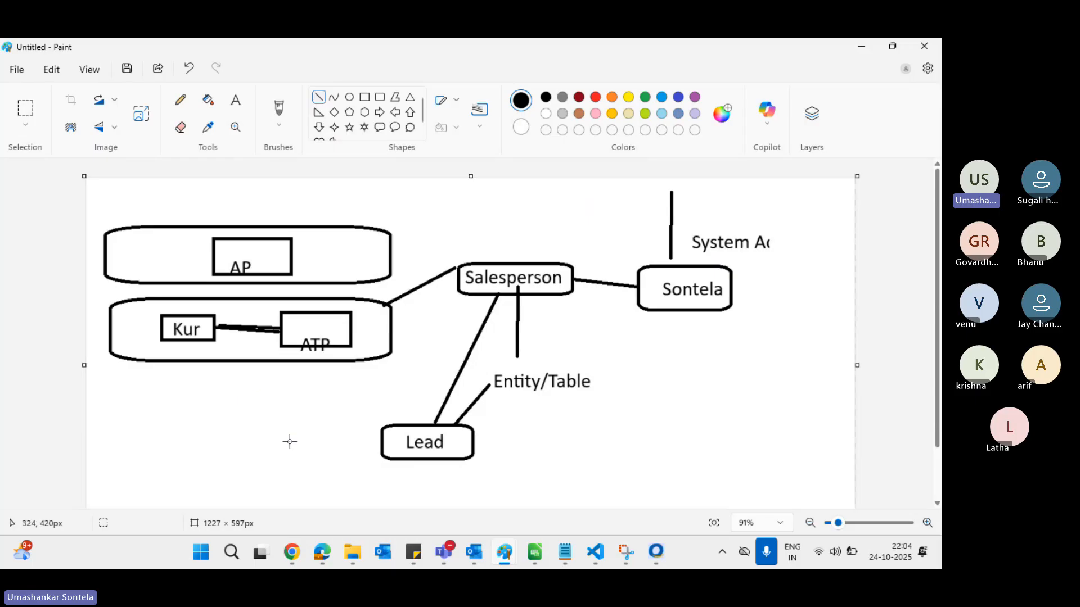
key("alt+Tab")
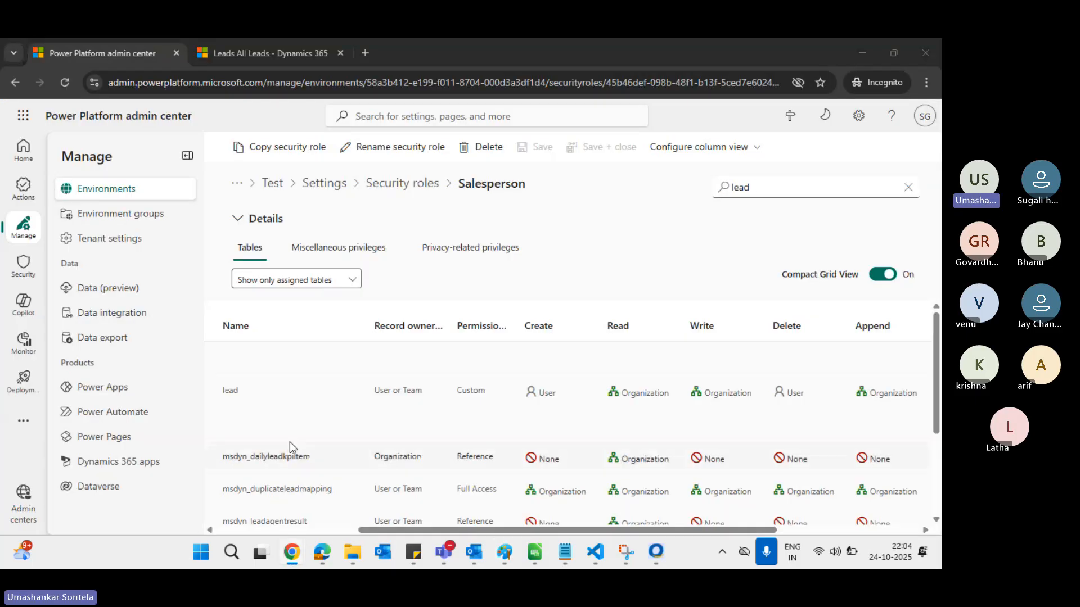
key("alt+Tab")
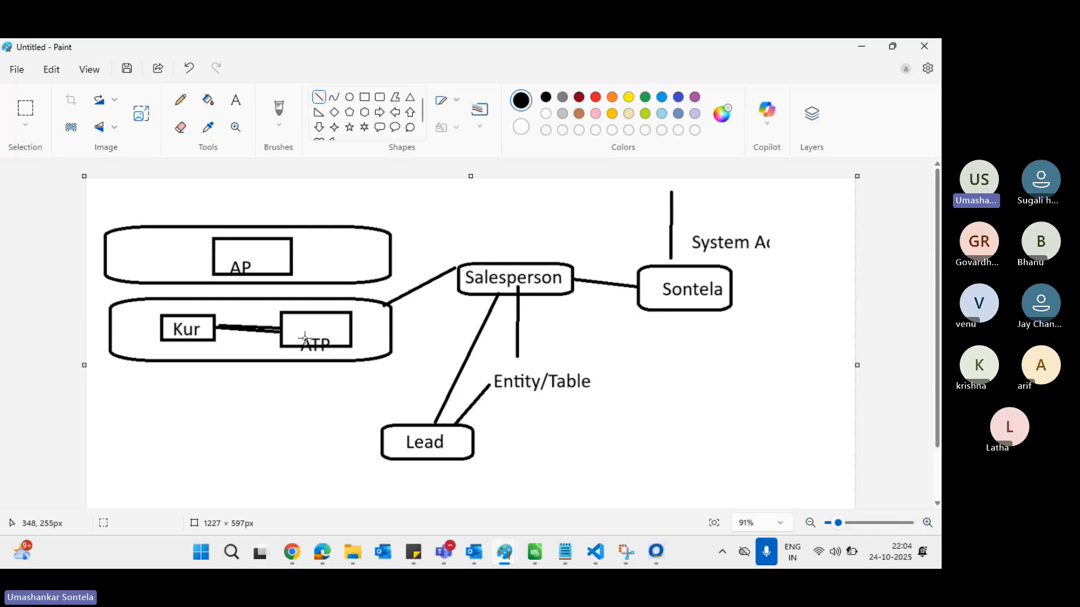
key("alt+Tab")
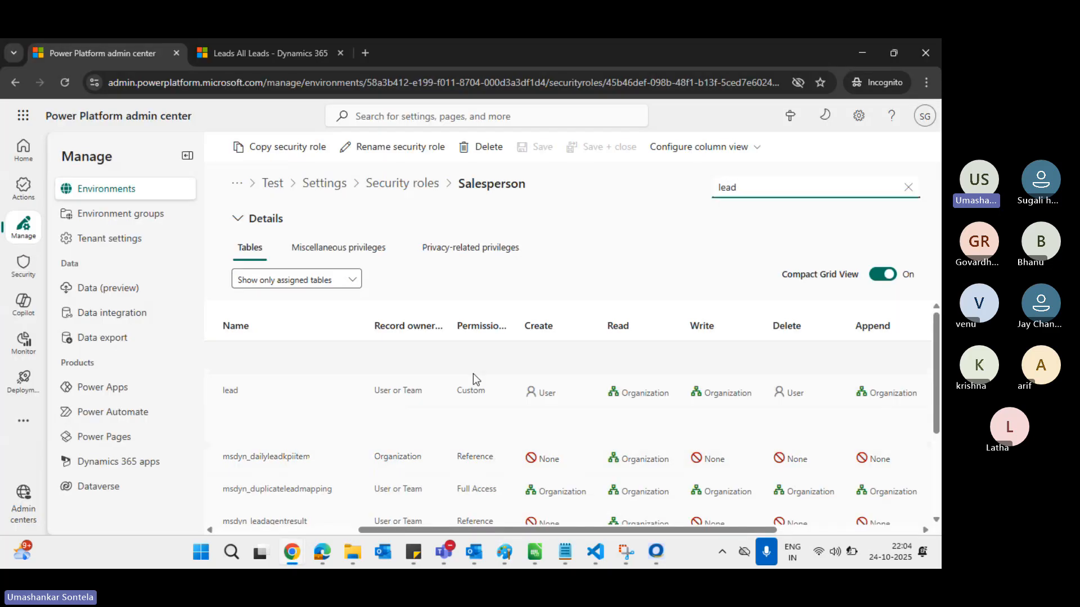
Set the Salesperson role's lead Create access level to Business Unit and save it
scroll(474, 374, "down", 1)
left_click(571, 363)
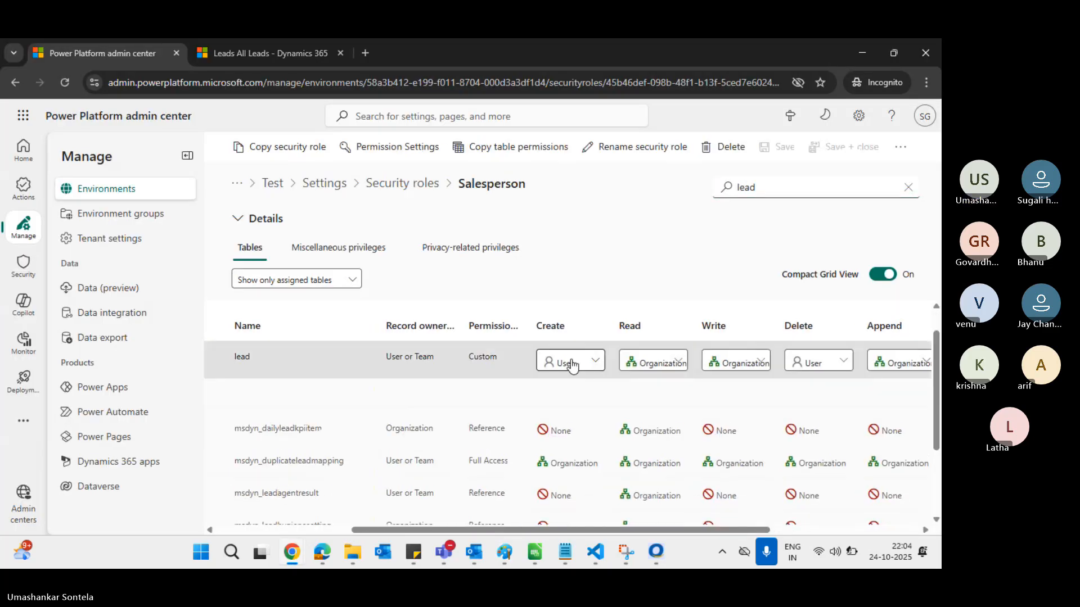
left_click(581, 363)
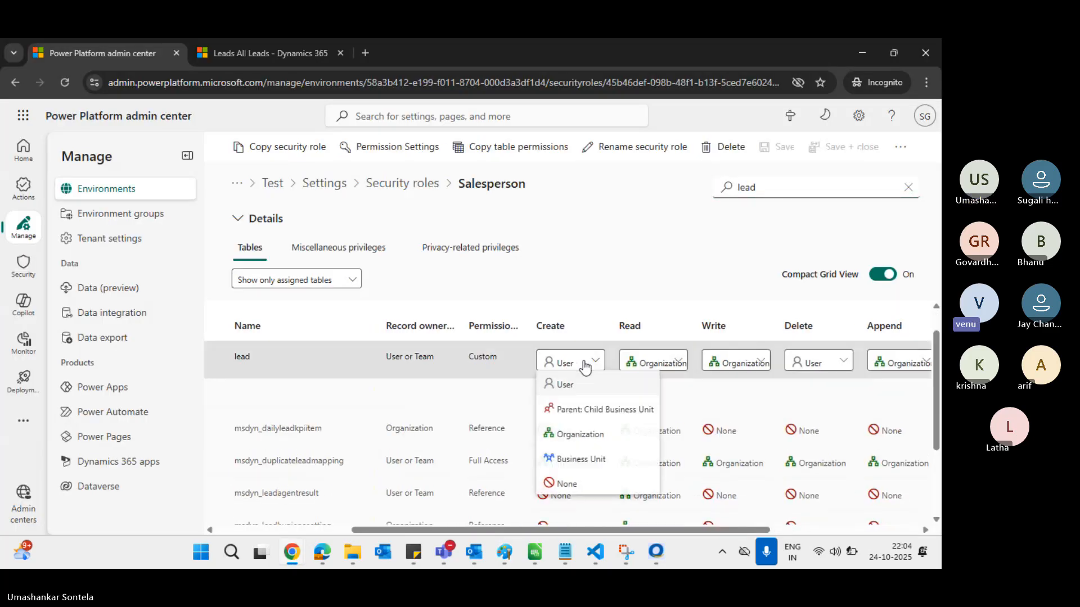
left_click(585, 458)
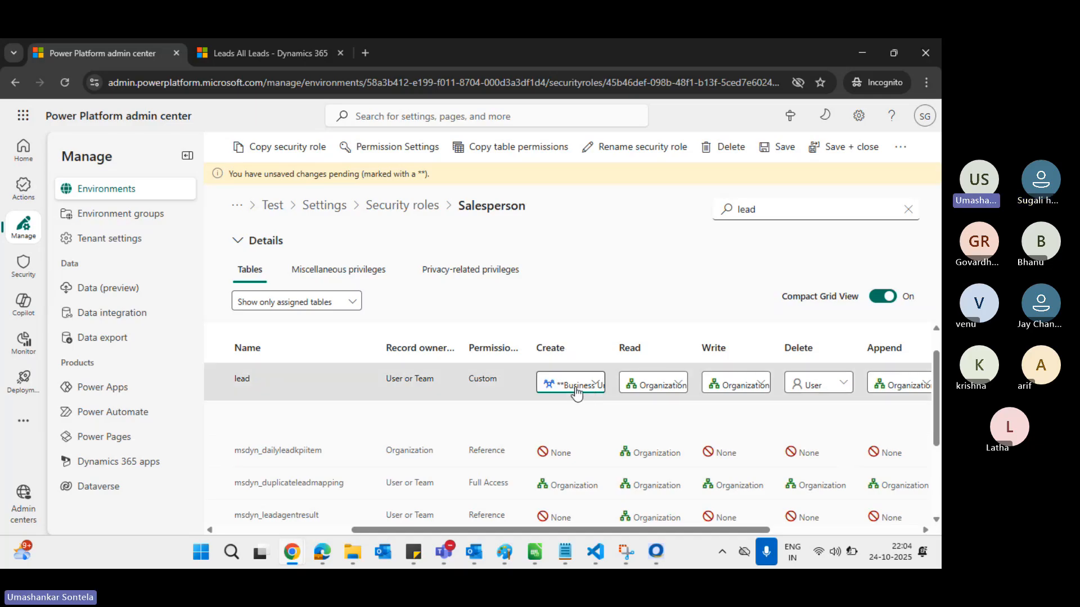
left_click(780, 153)
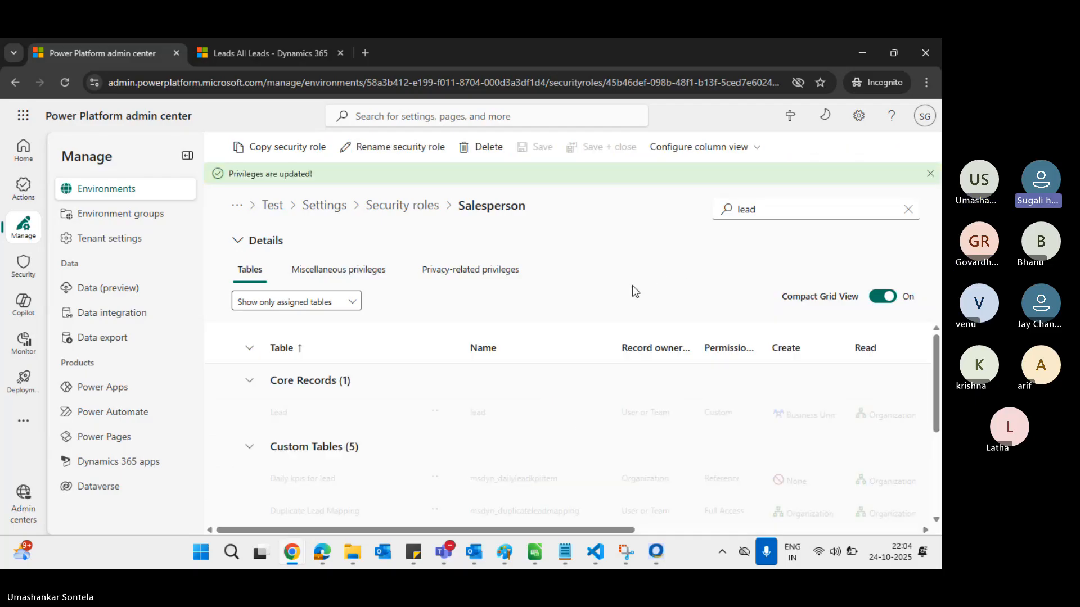
key("alt+Tab")
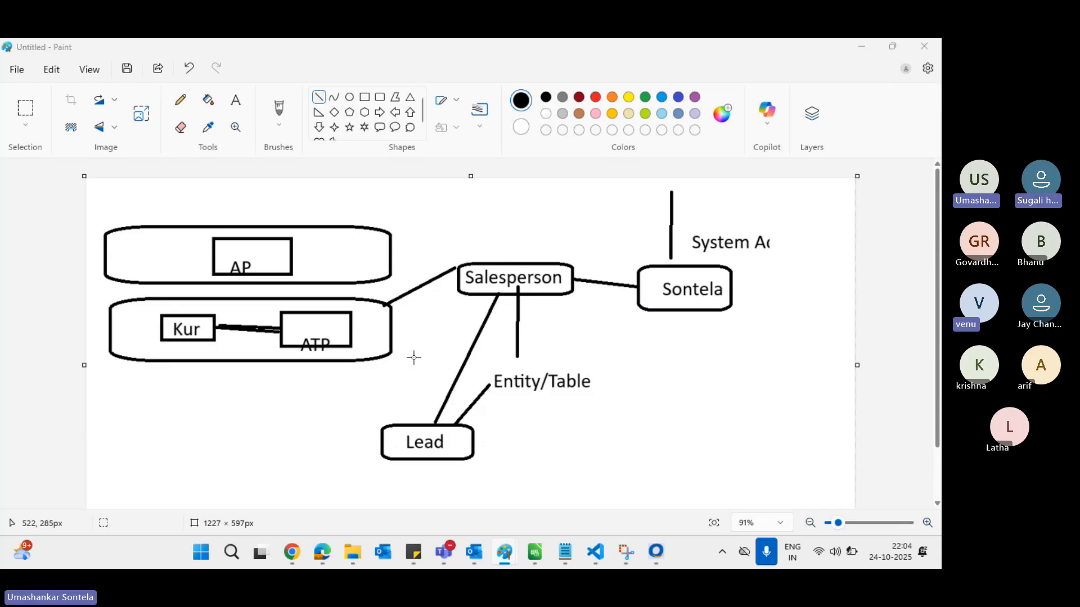
key("alt+Tab")
key("alt+Tab")
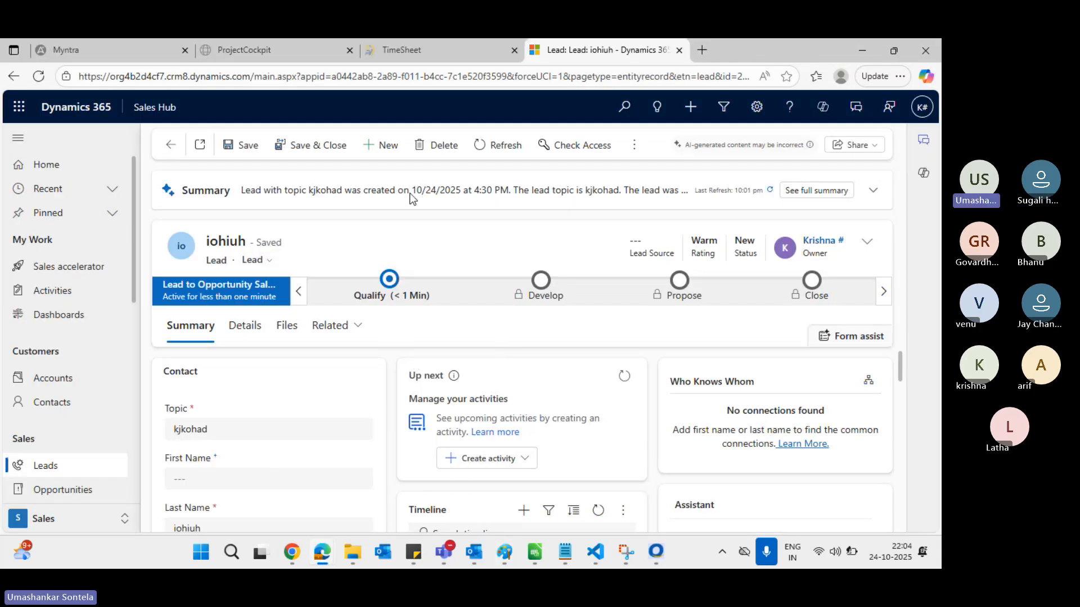
Start a blank New Lead from the iohiuh record, checking the role page before returning to the form
left_click(389, 146)
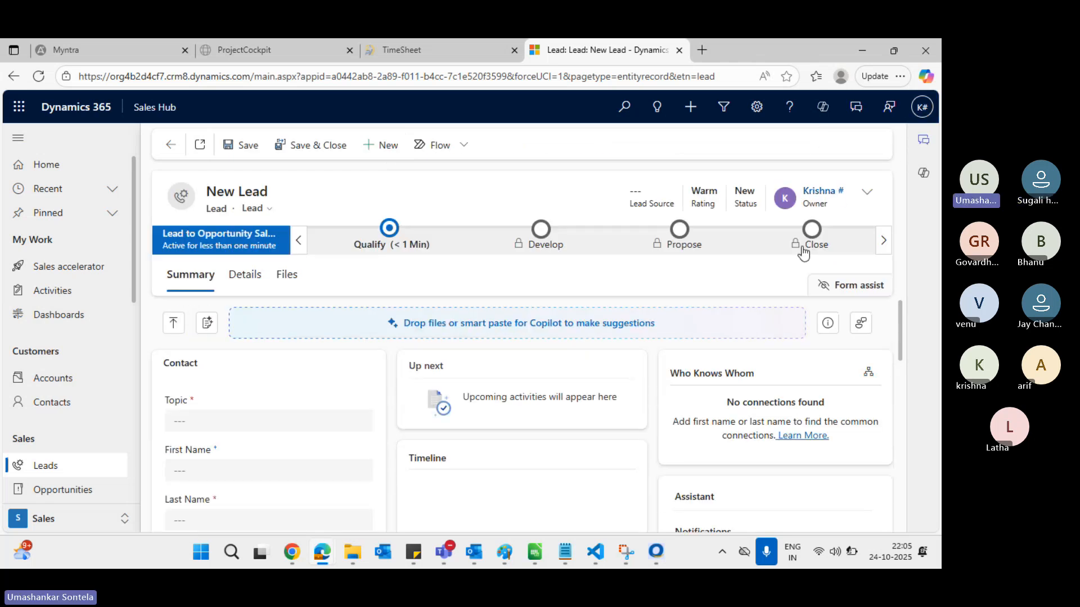
key("alt+Tab")
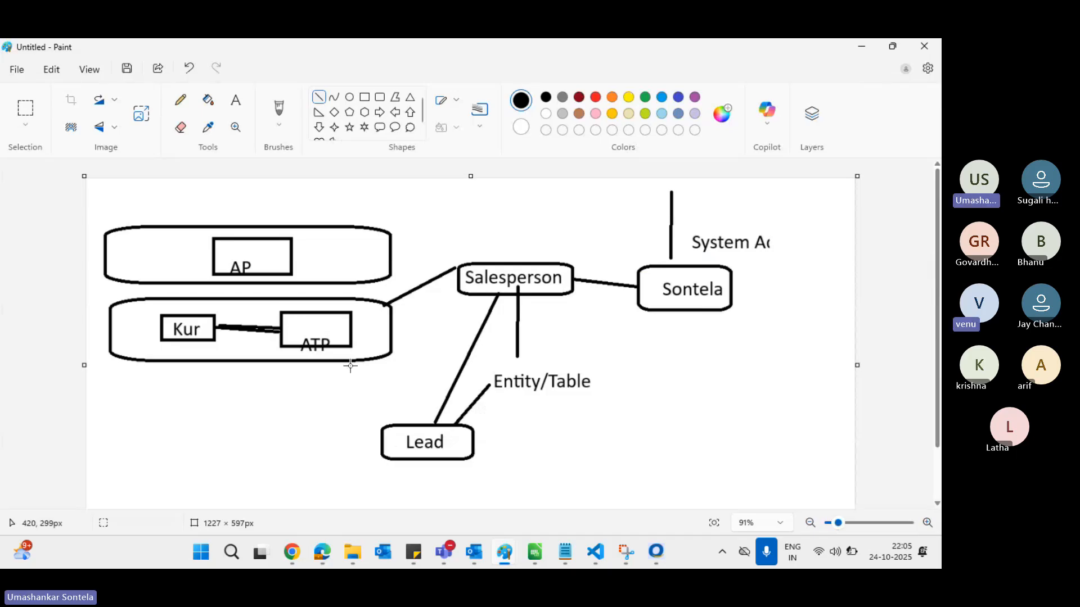
key("alt+Tab")
key("alt+Tab")
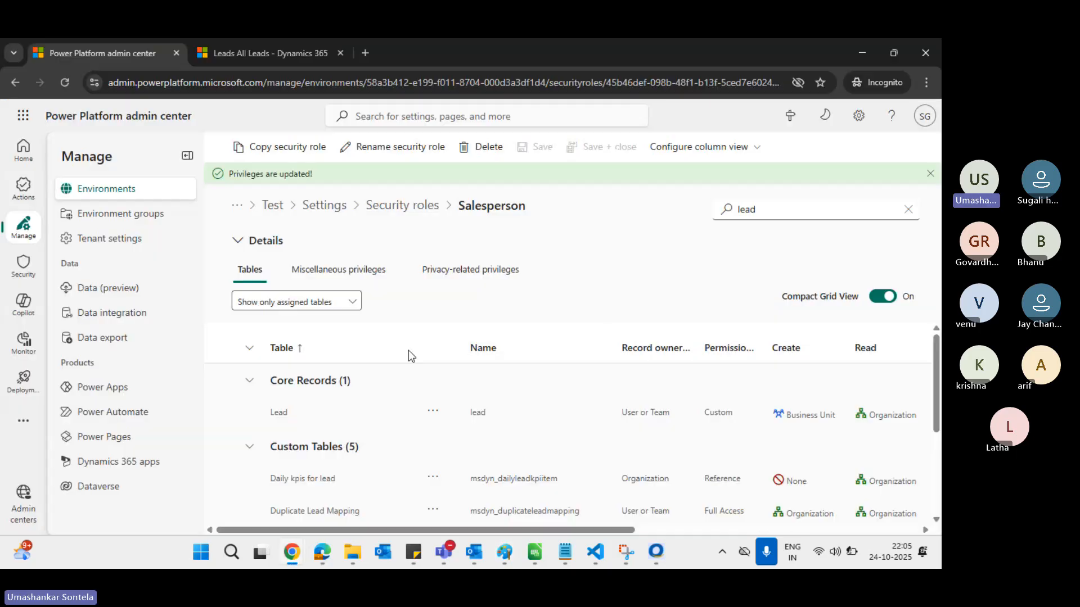
scroll(768, 410, "right", 3)
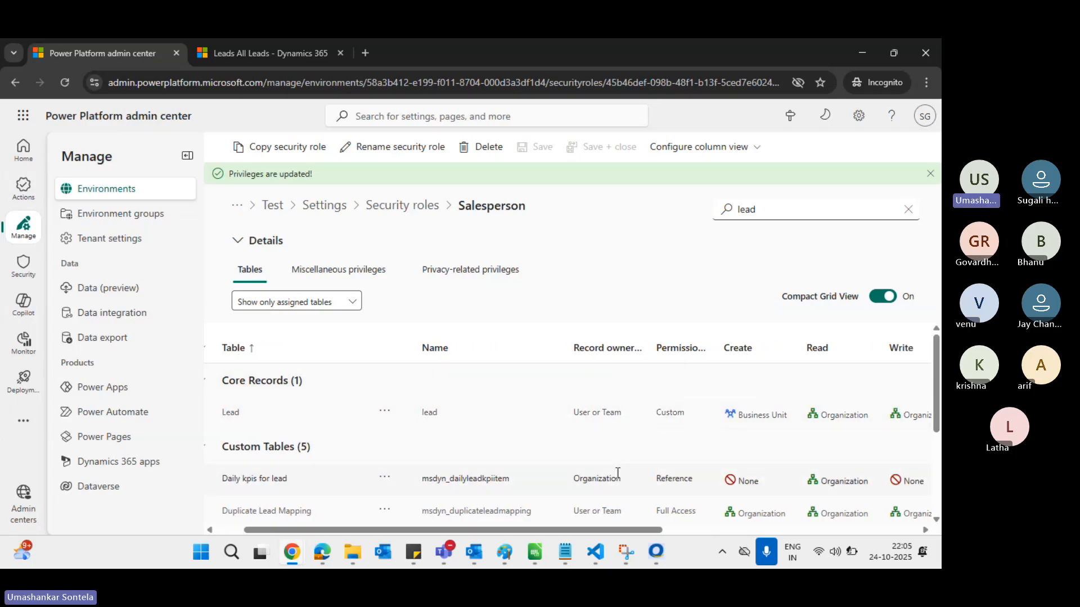
scroll(616, 476, "right", 5)
key("alt+Tab")
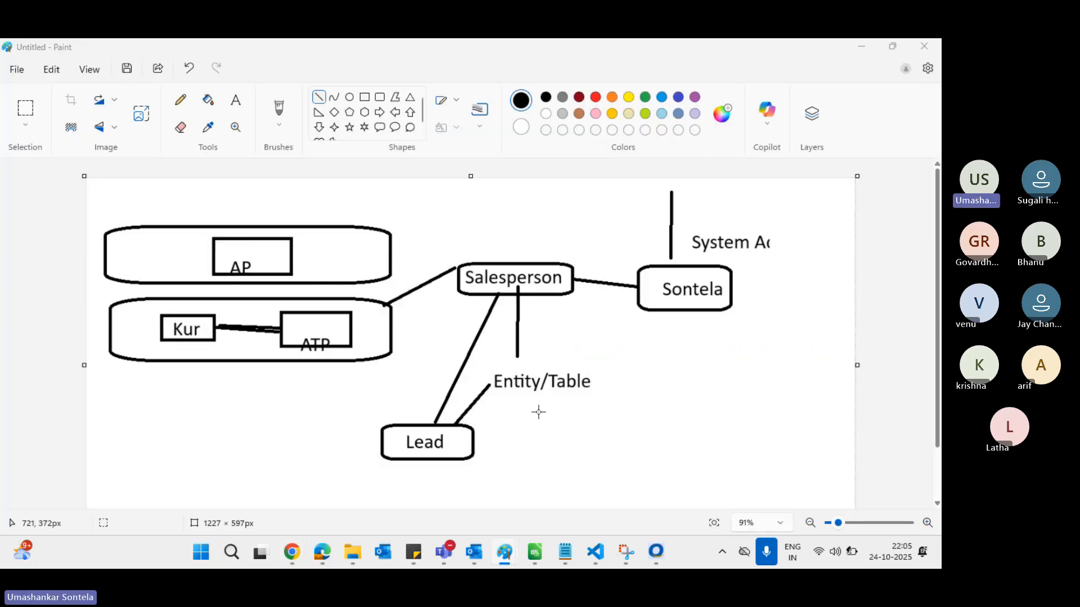
key("alt+Tab")
key("Tab")
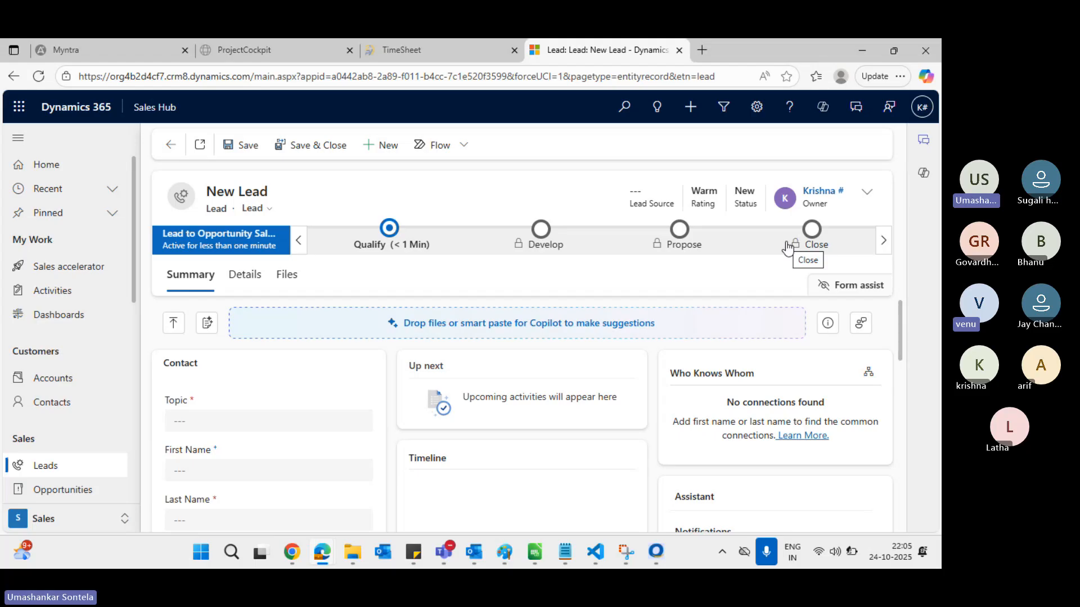
Replace the new lead's owner with another test user found by name search
left_click(866, 193)
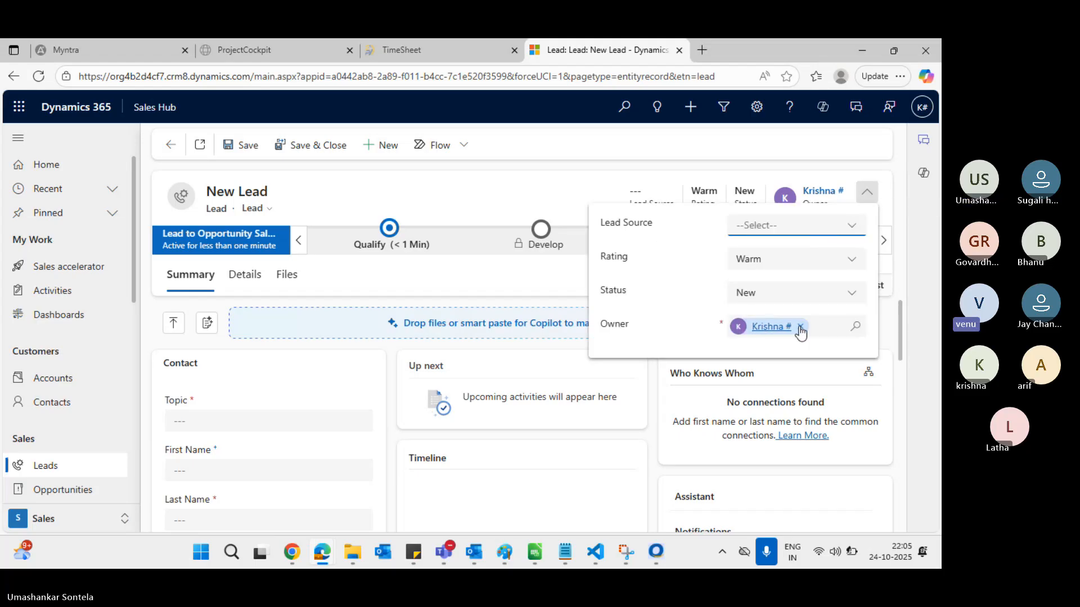
left_click(799, 327)
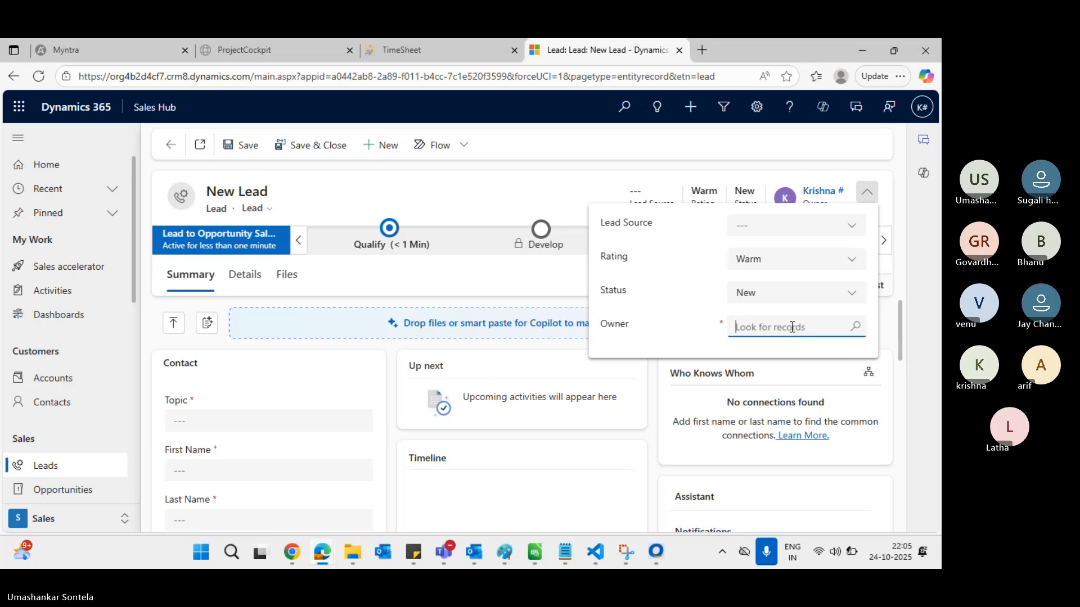
type("thar")
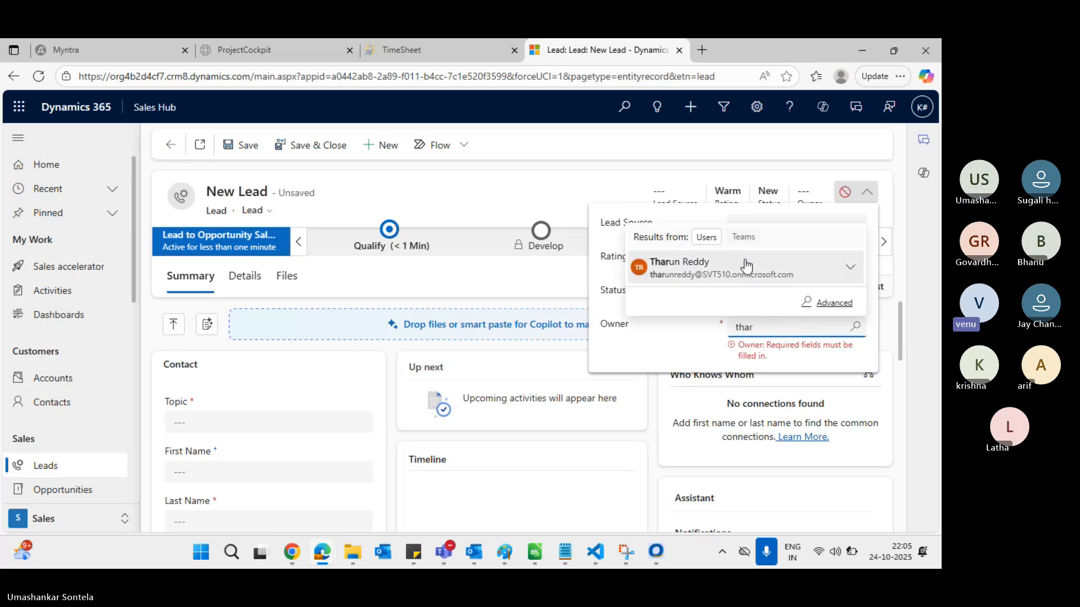
left_click(746, 266)
left_click(307, 407)
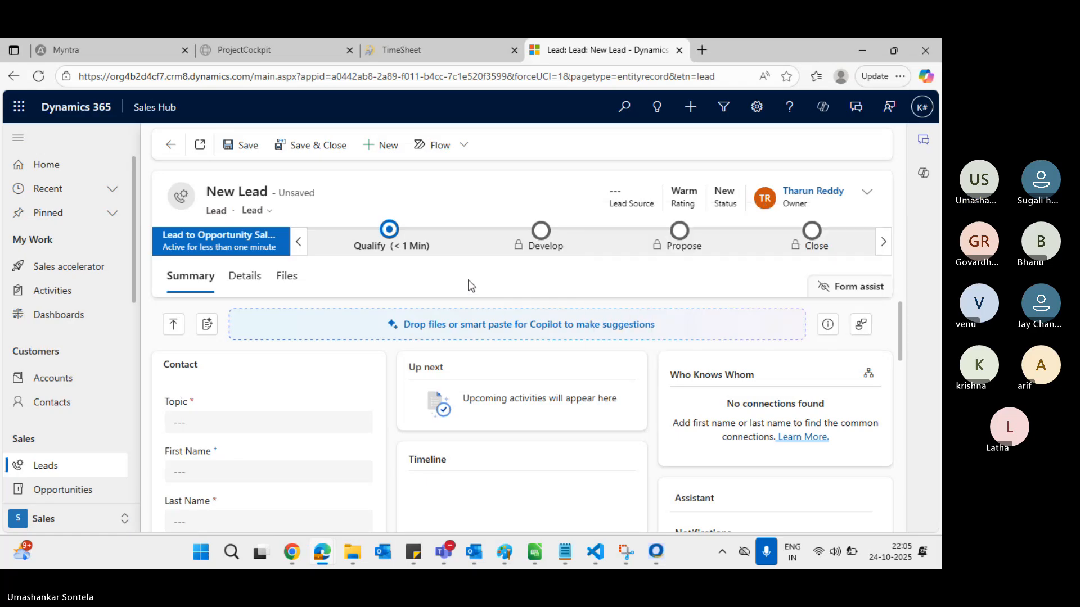
Enter topic 'juhguyguyg' and last name 'jhgug', then save, which returns Access Is Denied
left_click(244, 421)
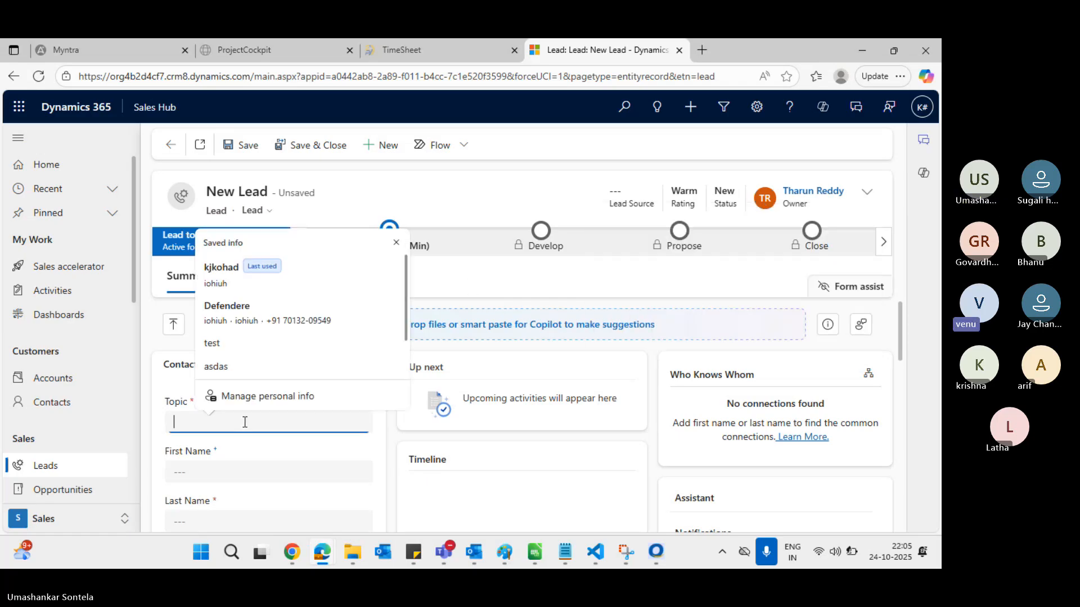
type("juhguyguyg")
scroll(244, 423, "down", 1)
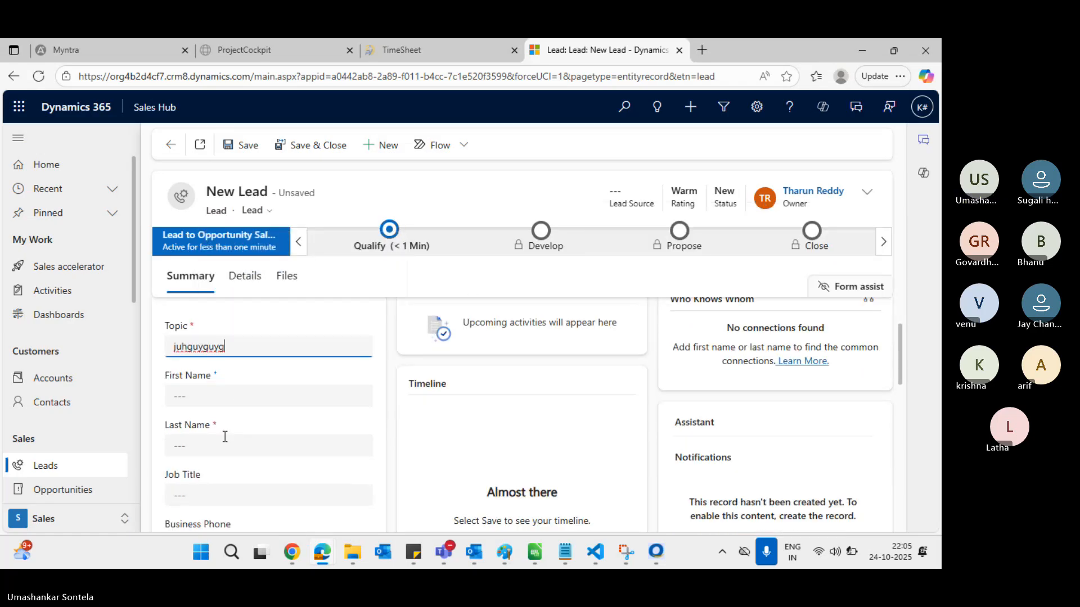
left_click(219, 443)
type("jhgugug")
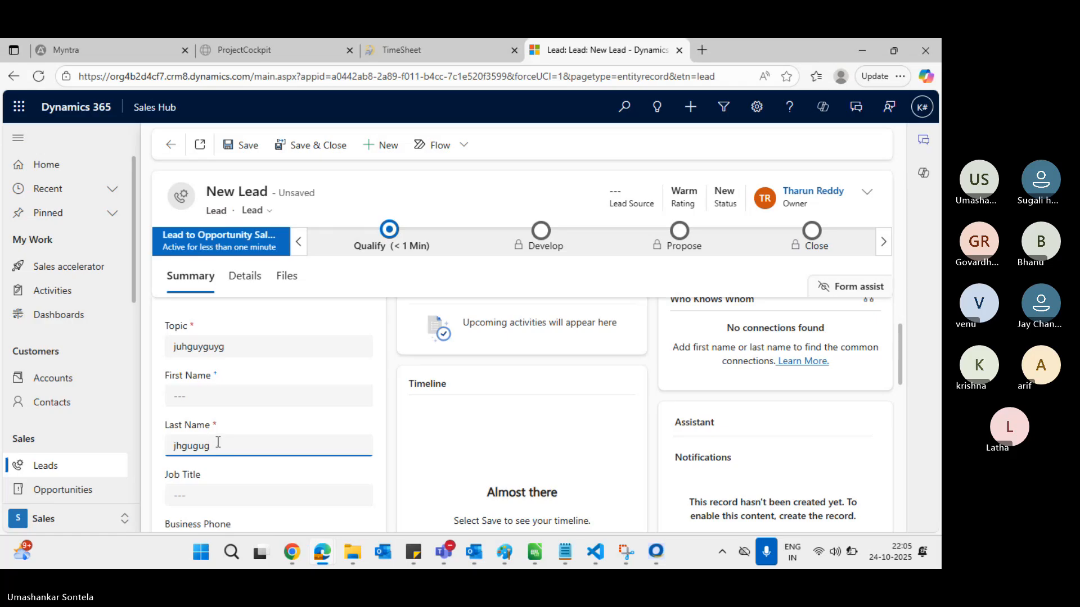
left_click(246, 145)
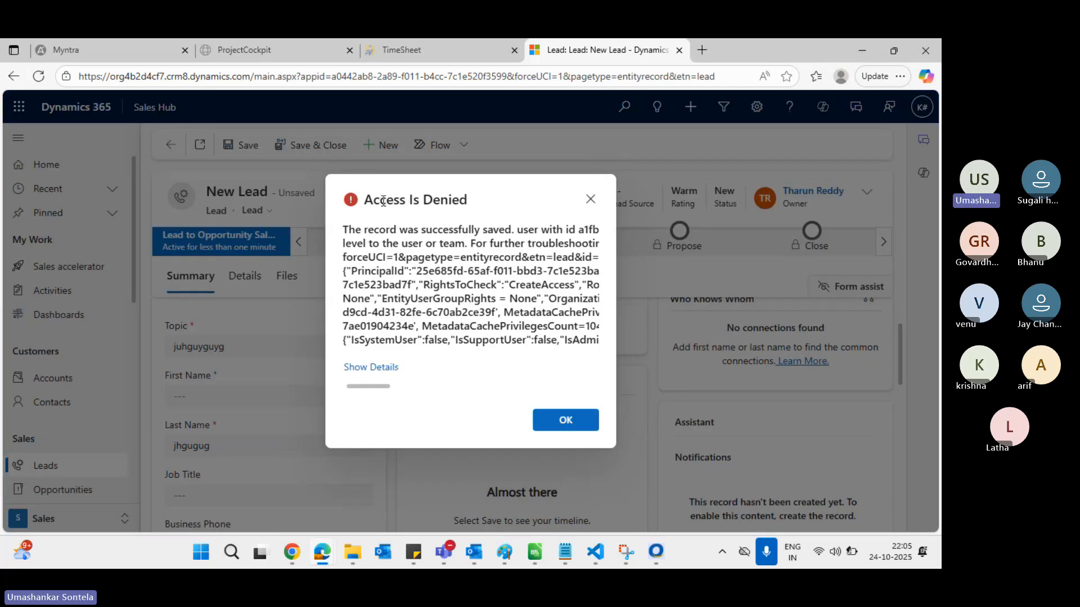
triple_click(383, 201)
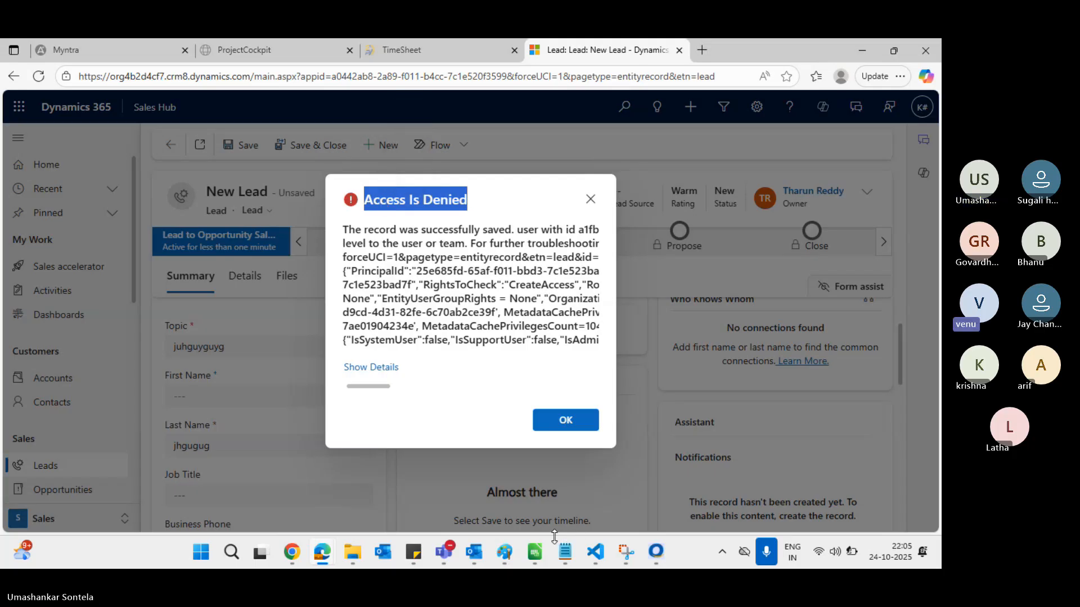
Draw three lines from the Kur box: one straight down, two angling down-right
mouse_move(500, 558)
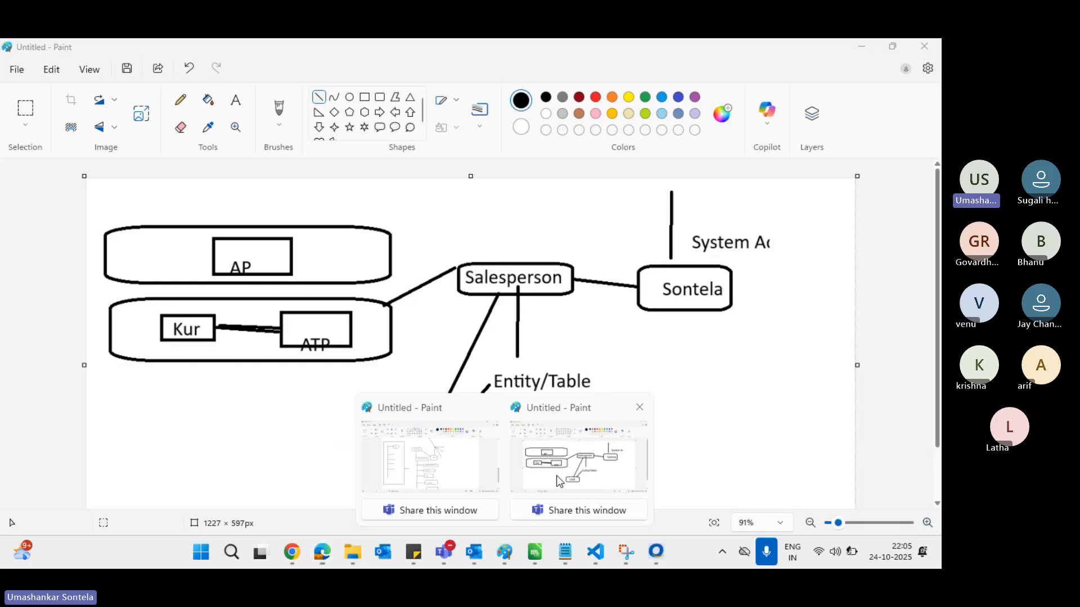
left_click(579, 455)
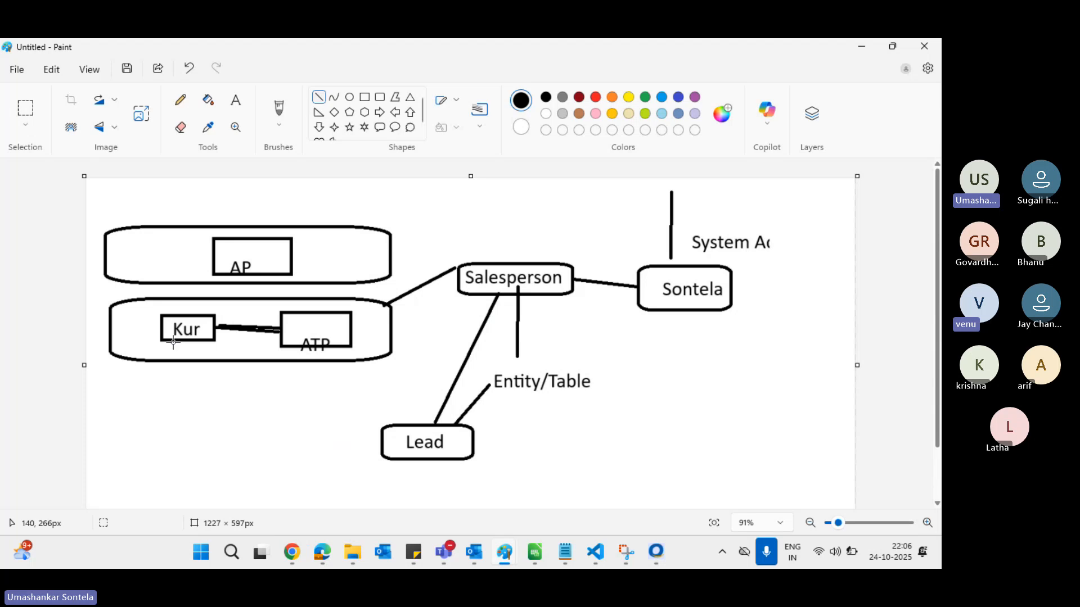
left_click_drag(173, 338, 169, 440)
left_click_drag(173, 336, 188, 425)
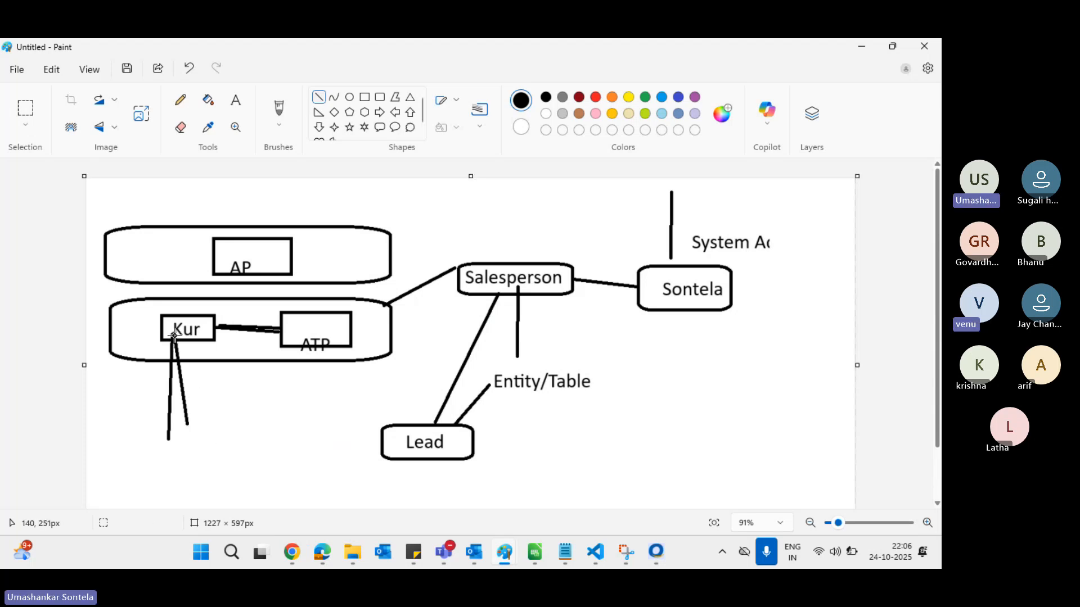
left_click_drag(173, 336, 223, 408)
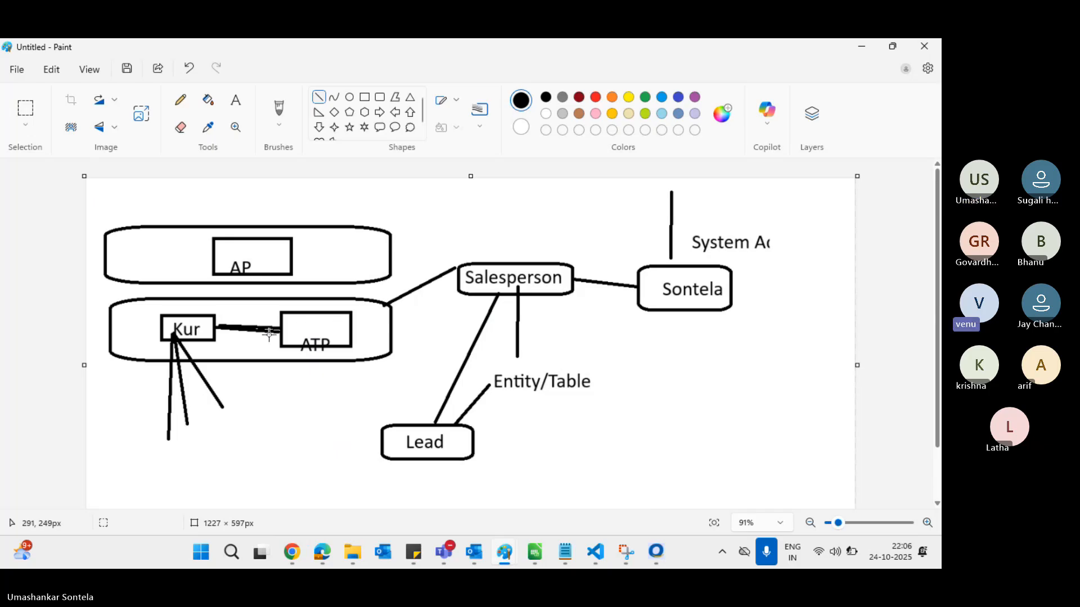
Dismiss the Access Is Denied dialog with OK and return to the admin center role page
key("alt+Tab")
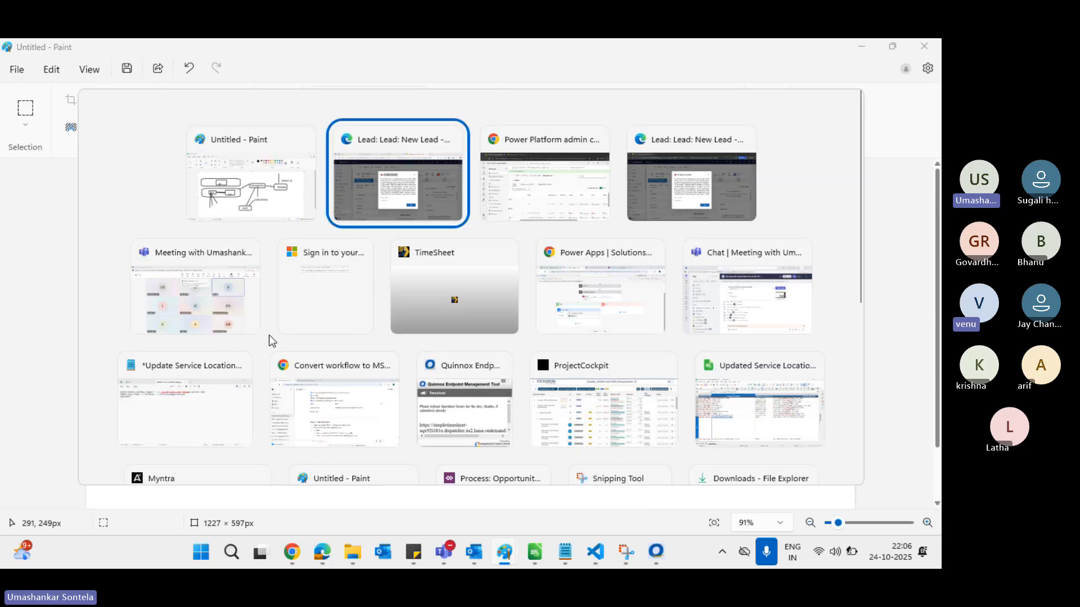
key("alt+Tab")
key("alt+Tab")
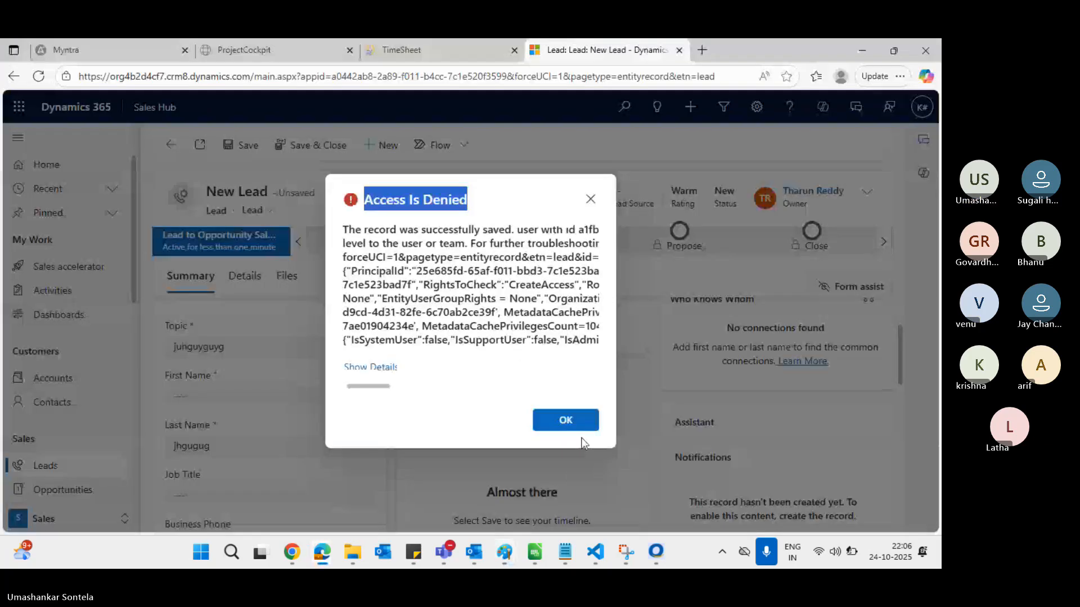
left_click(566, 421)
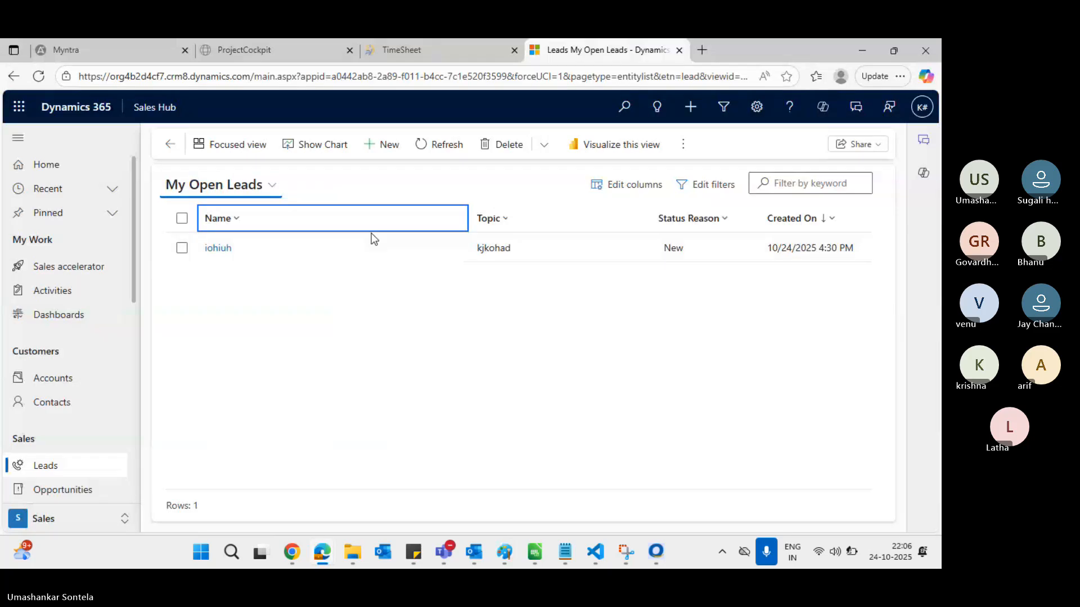
key("alt+Tab")
key("alt+Tab")
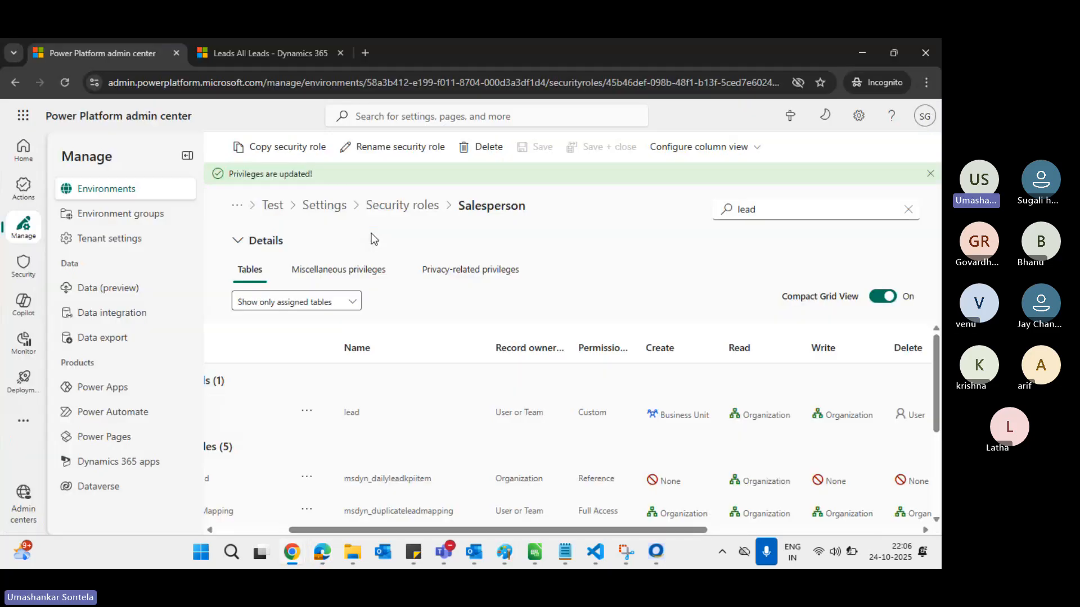
Duplicate the admin page, go to the Test environment, and open See all under Users
right_click(128, 57)
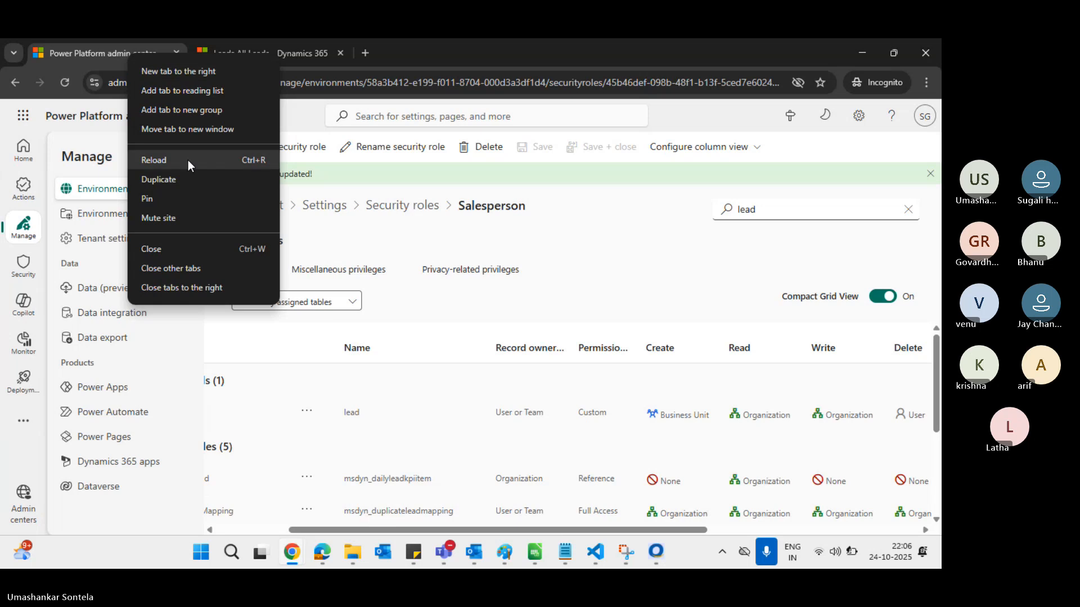
left_click(175, 180)
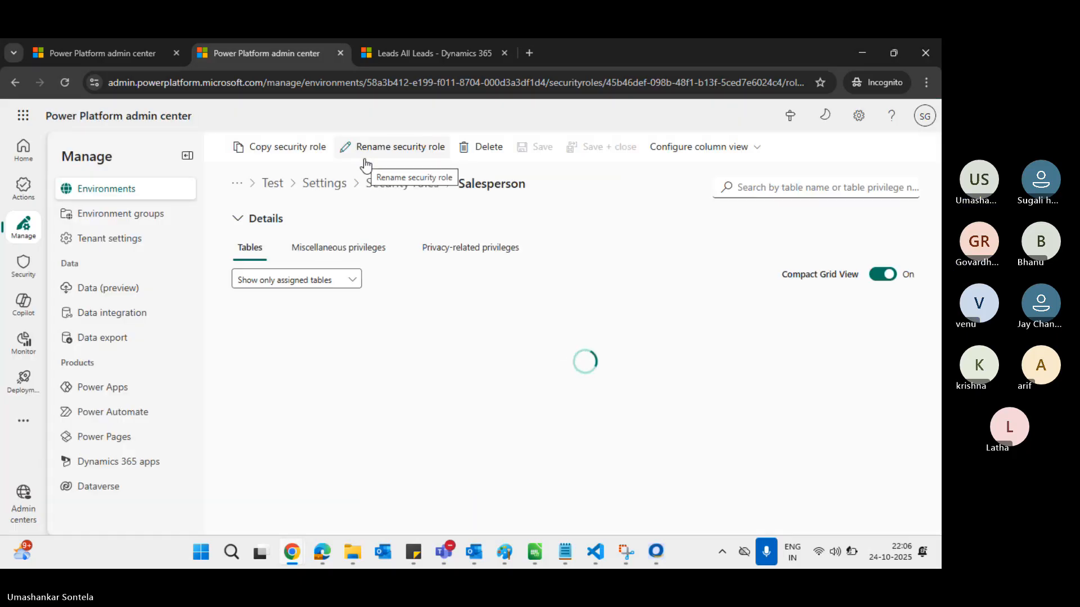
left_click(277, 187)
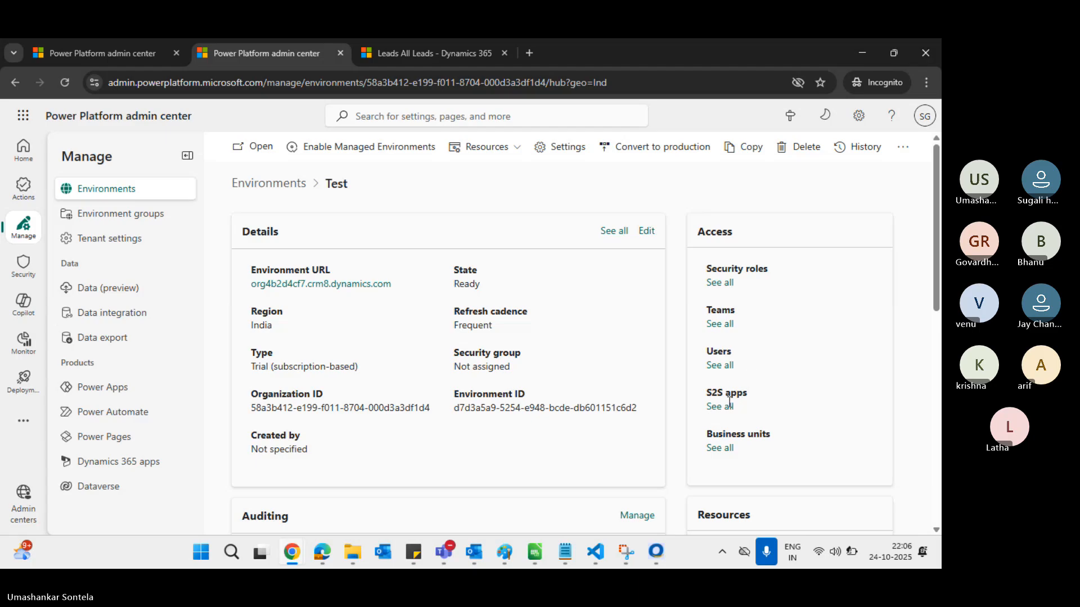
left_click(720, 365)
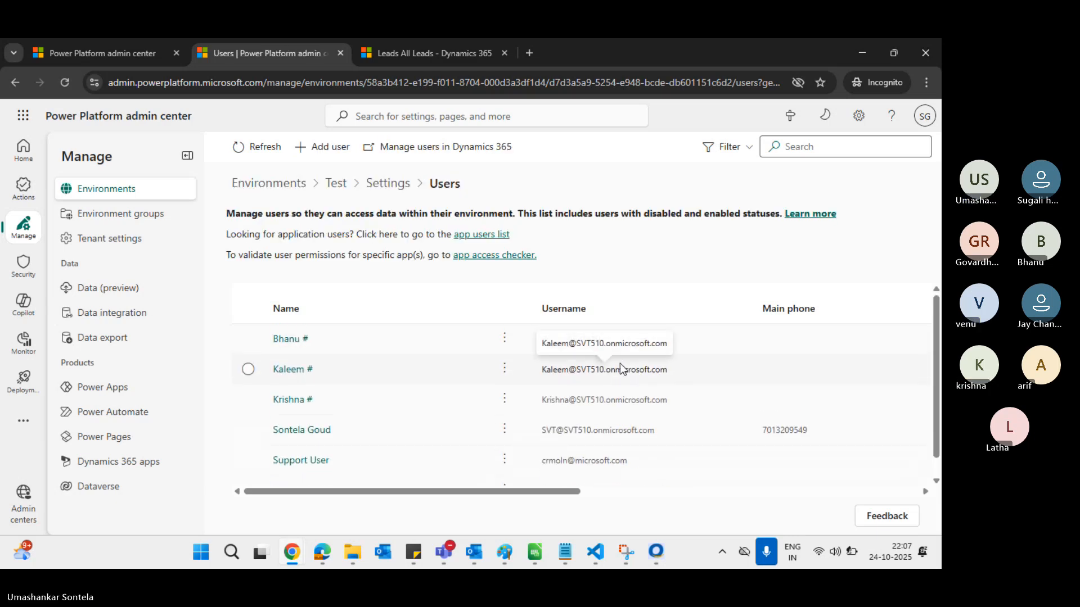
Change the selected user's business unit from ATP to Kurnool and confirm with Ok
left_click(293, 401)
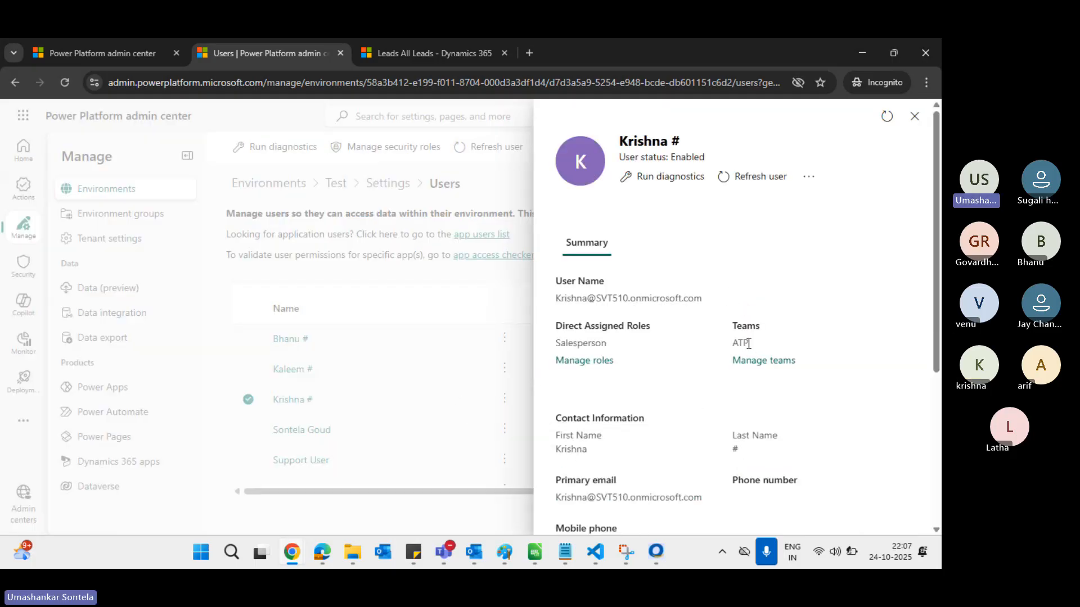
scroll(749, 344, "down", 2)
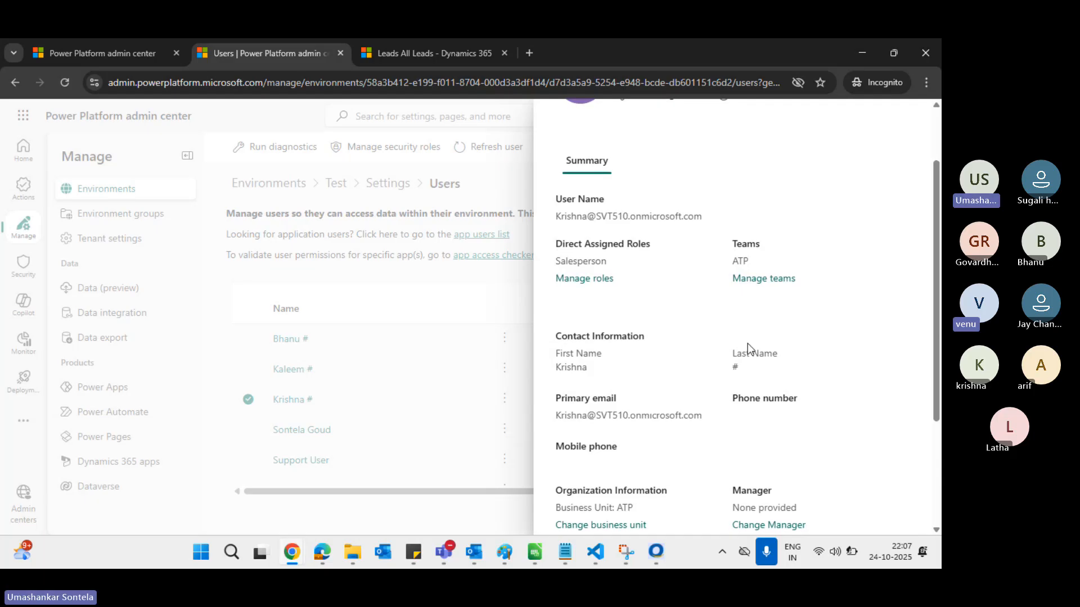
scroll(747, 344, "down", 2)
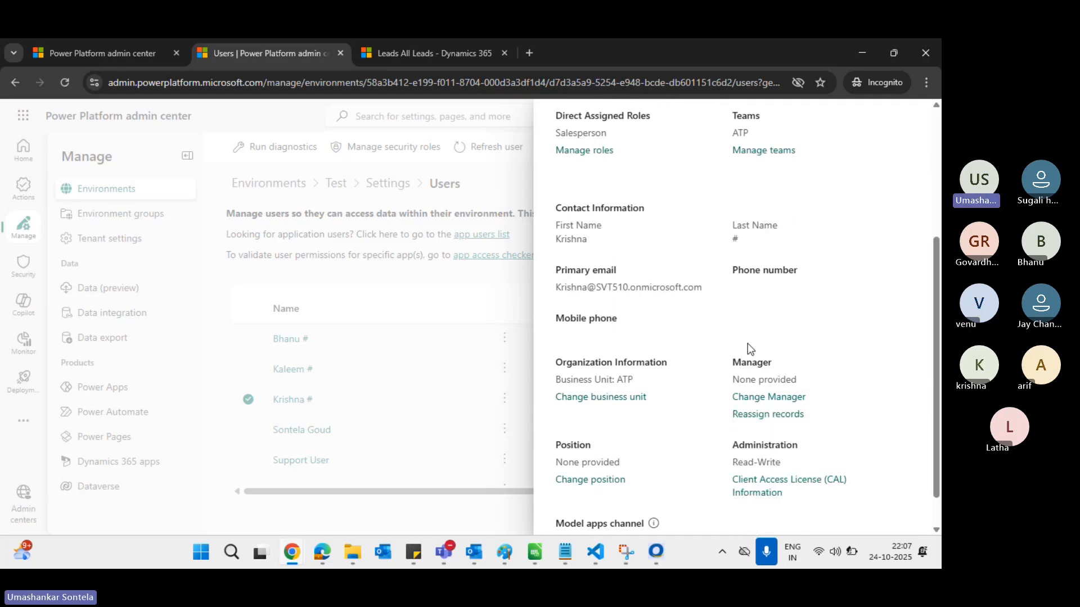
left_click(607, 397)
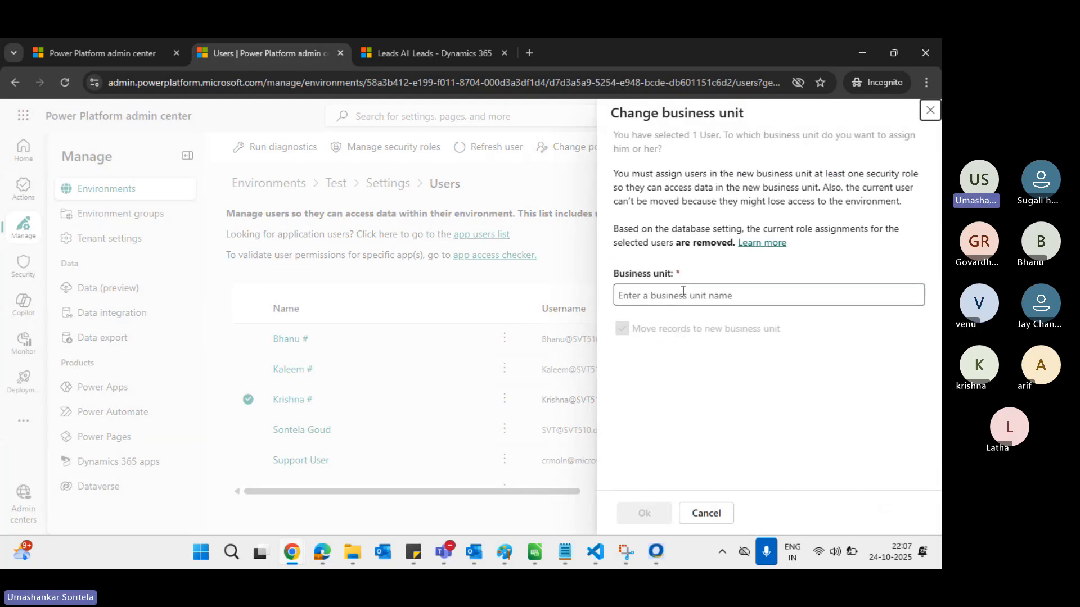
left_click(683, 293)
type("Kurnool")
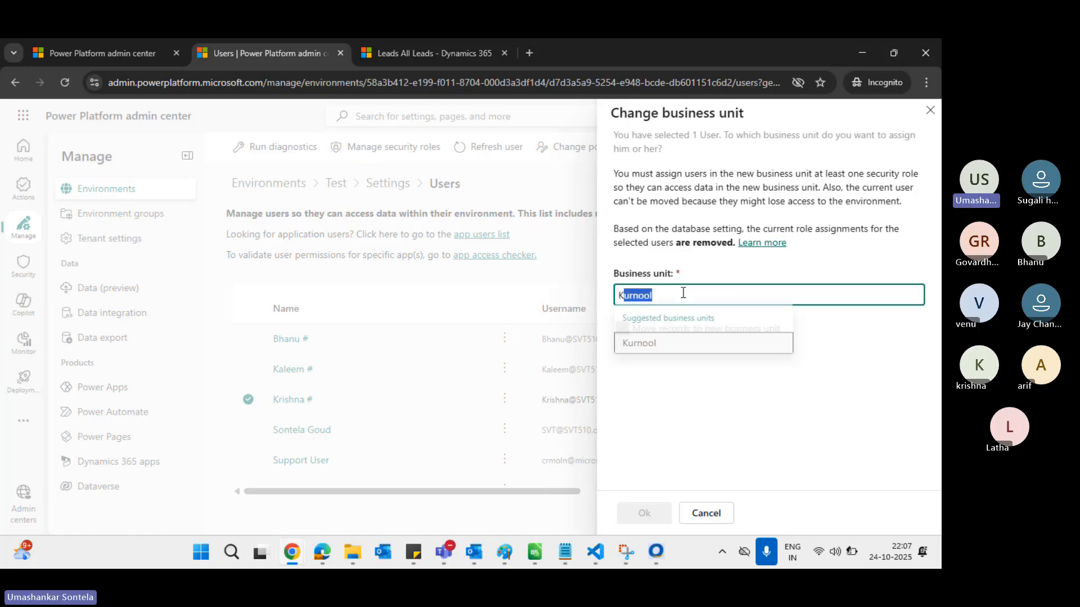
left_click(662, 349)
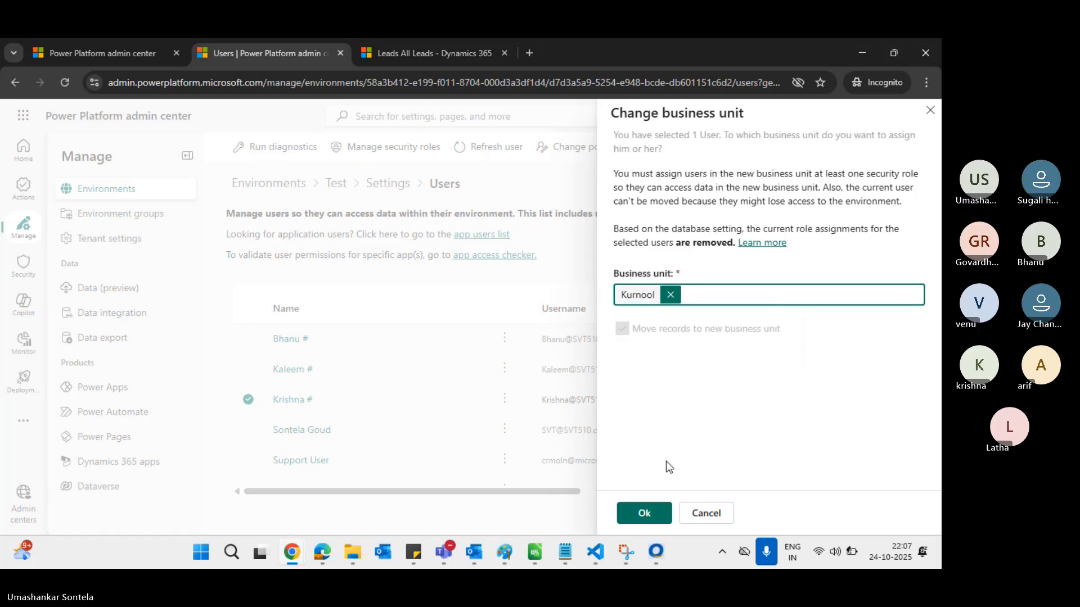
left_click(646, 513)
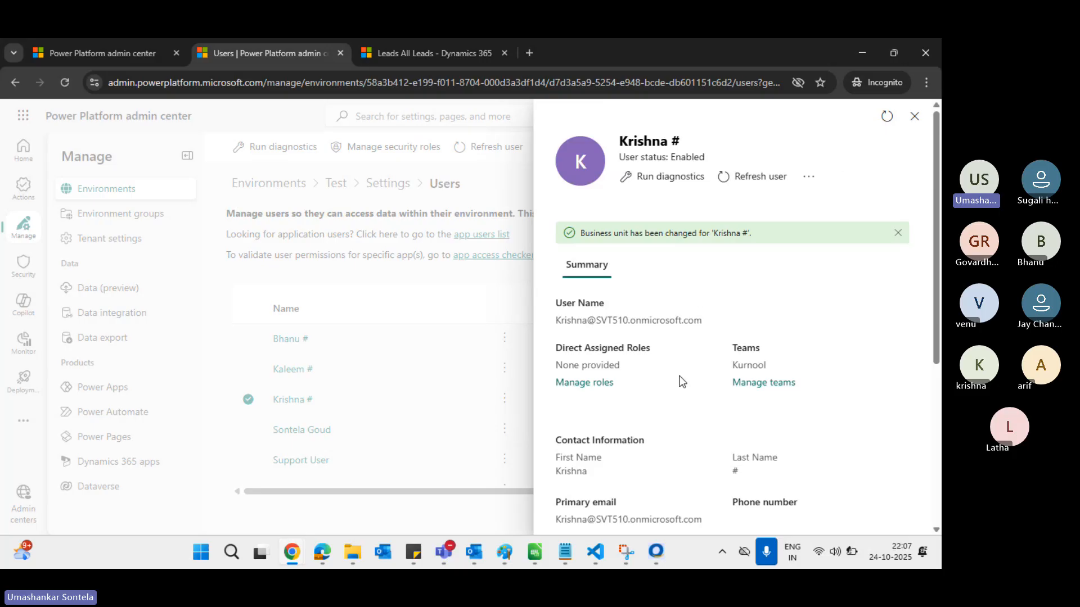
scroll(680, 381, "down", 2)
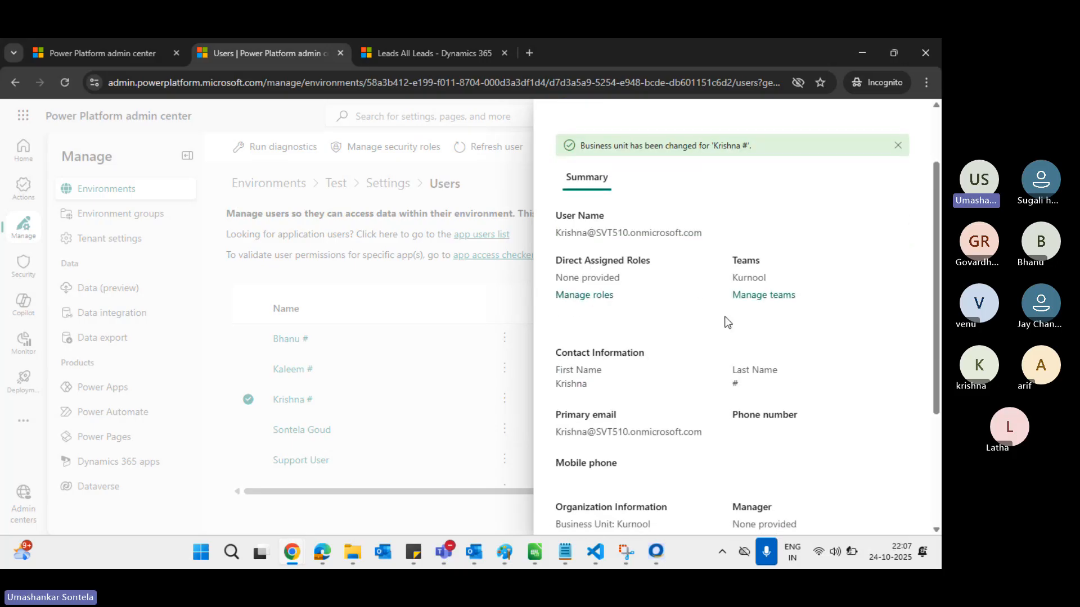
Tick Salesperson in the user's security roles list, save, and confirm the role assignment
left_click(606, 298)
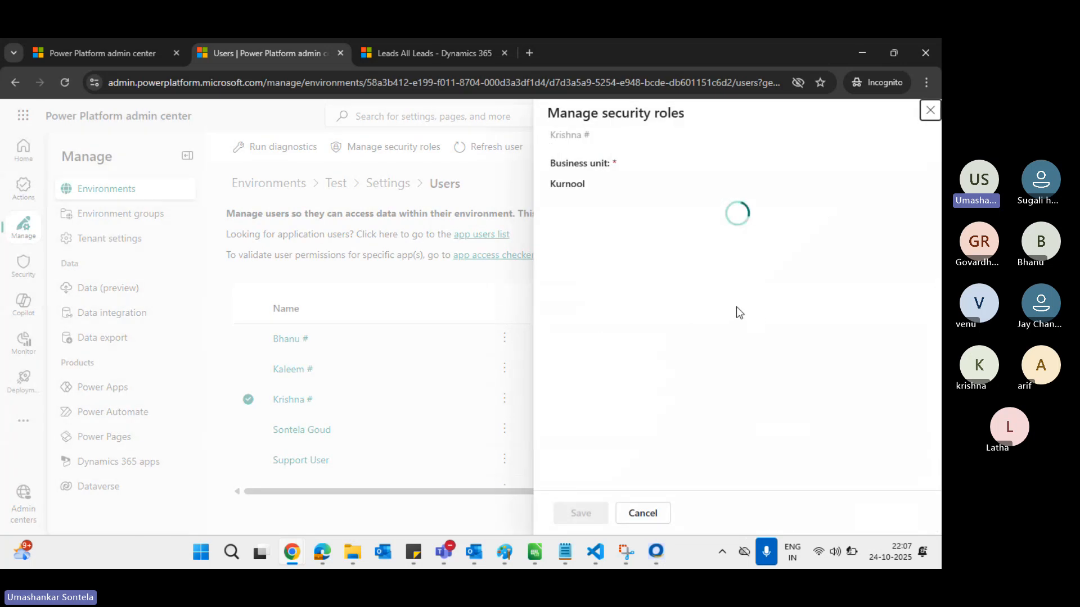
scroll(737, 310, "down", 20)
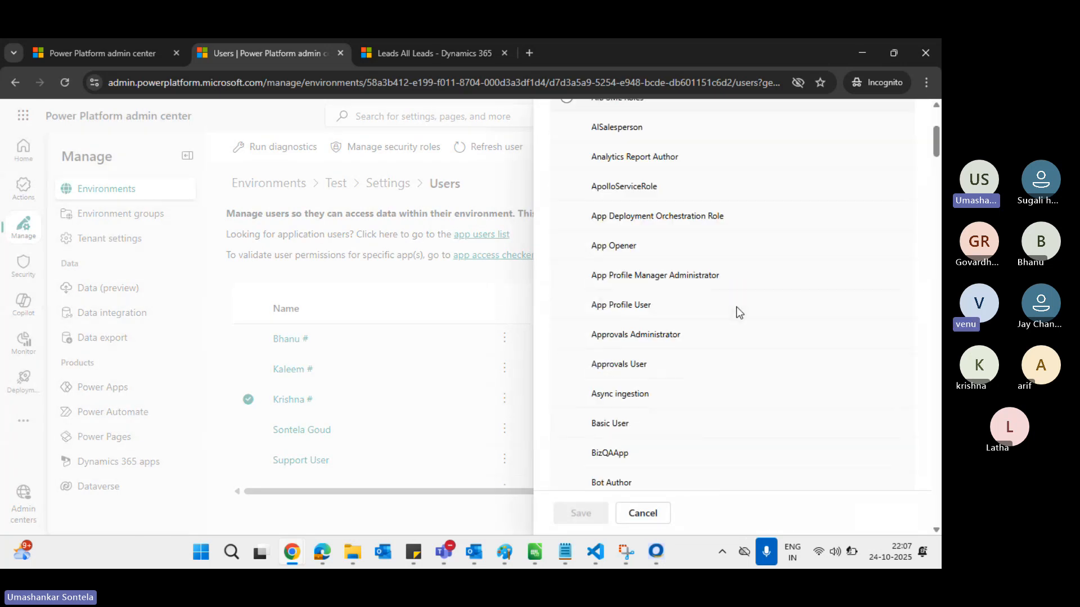
scroll(737, 309, "down", 20)
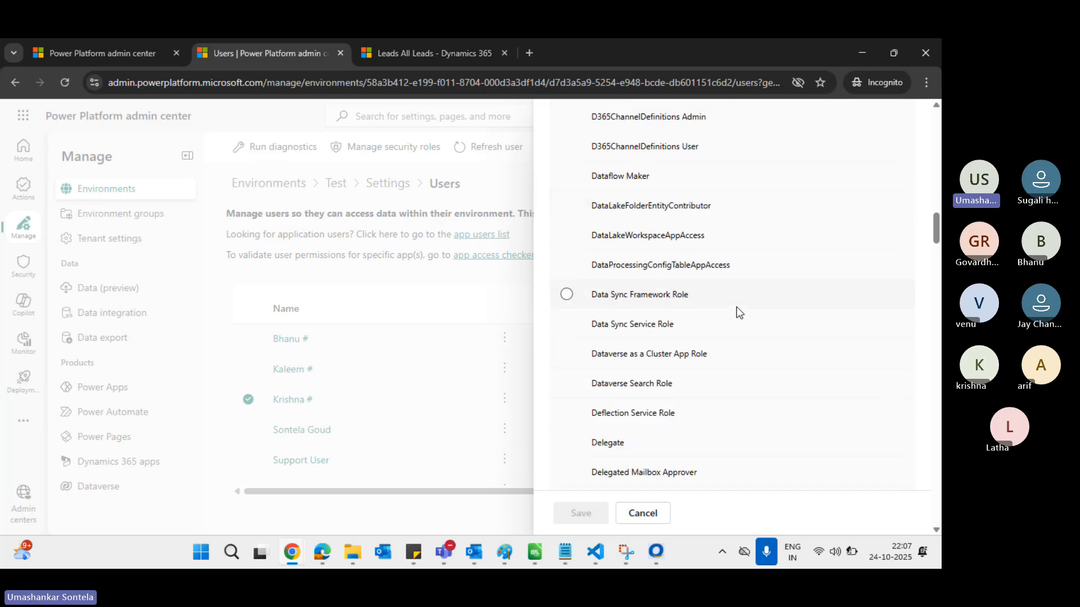
scroll(736, 307, "down", 8)
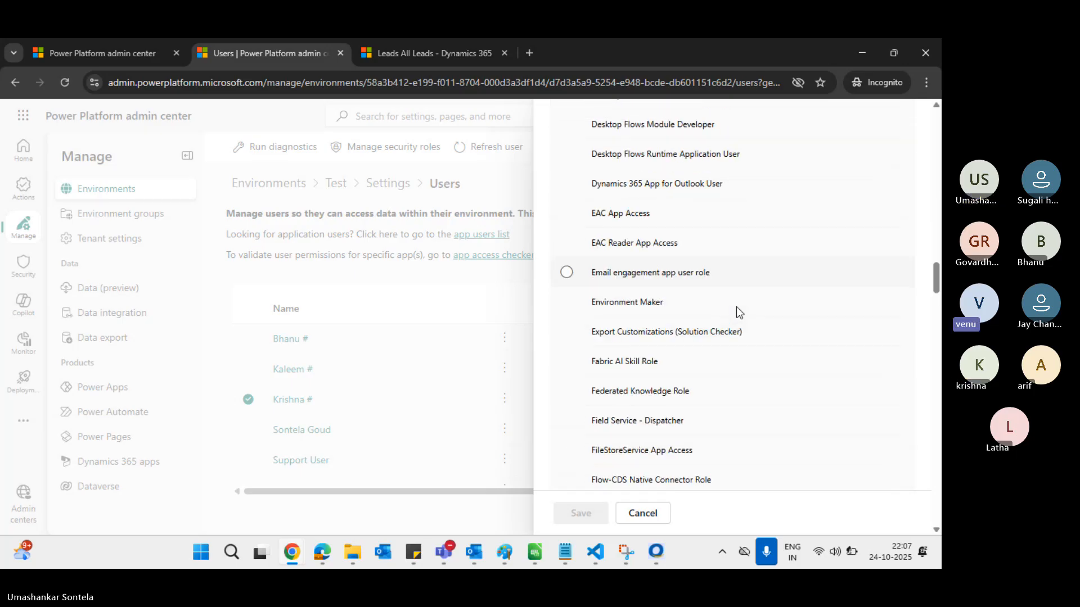
scroll(737, 312, "down", 1)
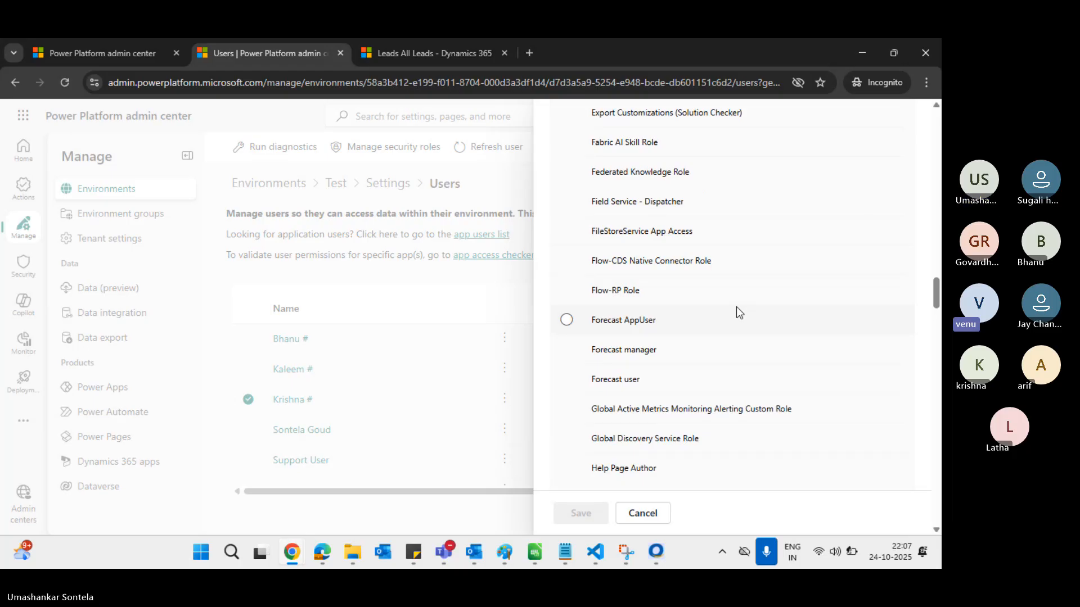
scroll(738, 313, "down", 3)
scroll(738, 313, "down", 3)
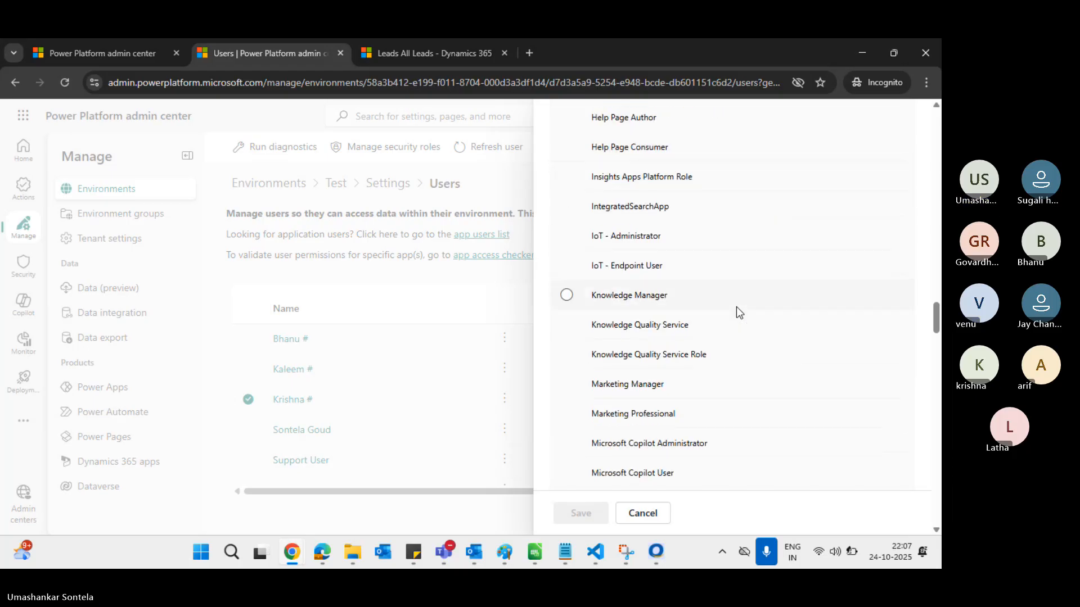
scroll(738, 313, "down", 4)
scroll(739, 313, "down", 5)
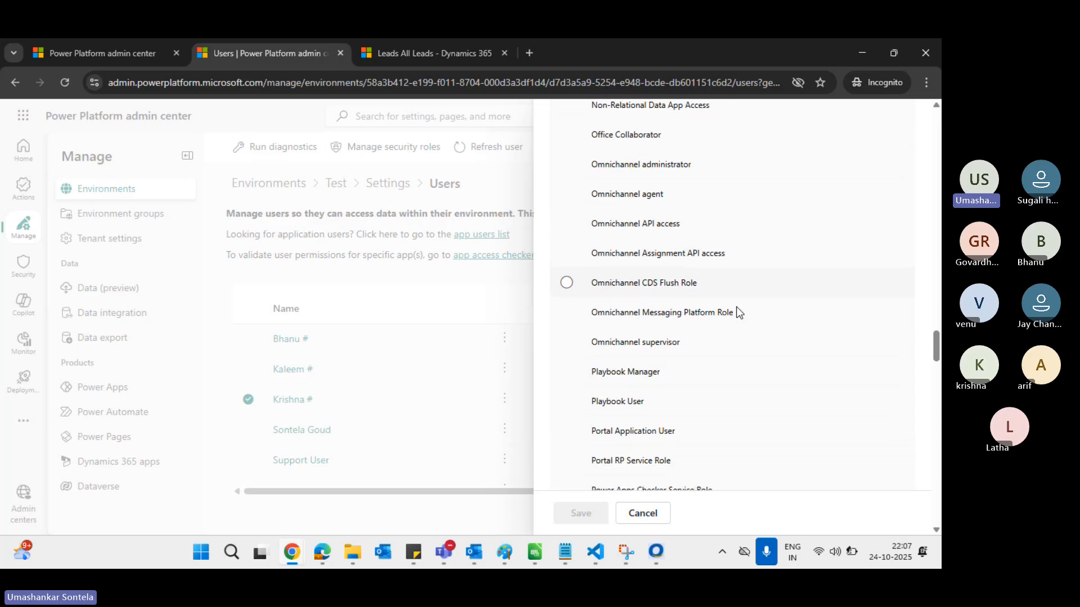
scroll(737, 306, "down", 3)
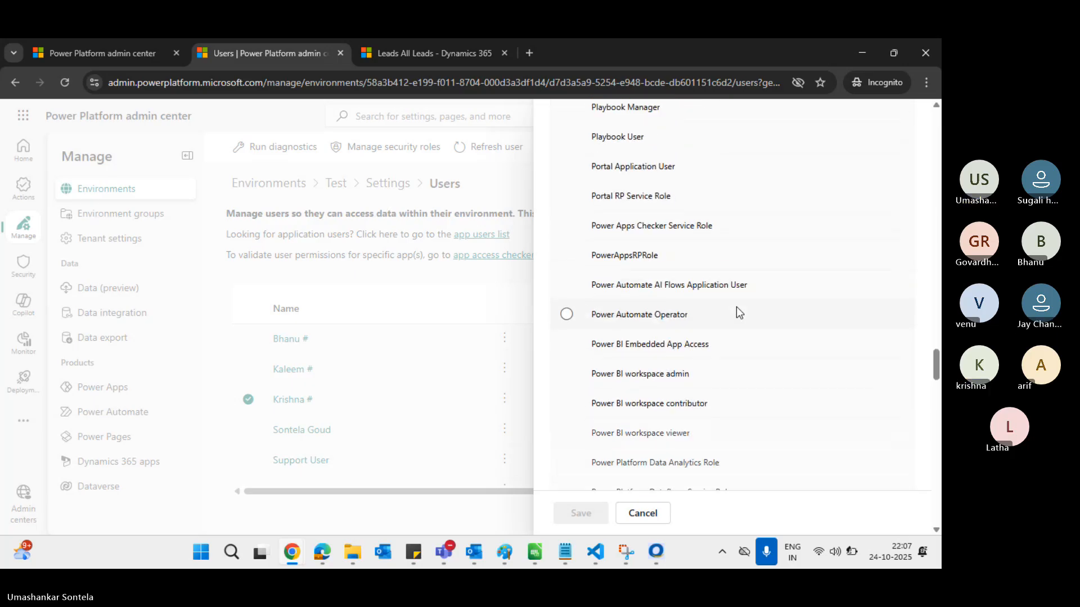
scroll(736, 313, "down", 1)
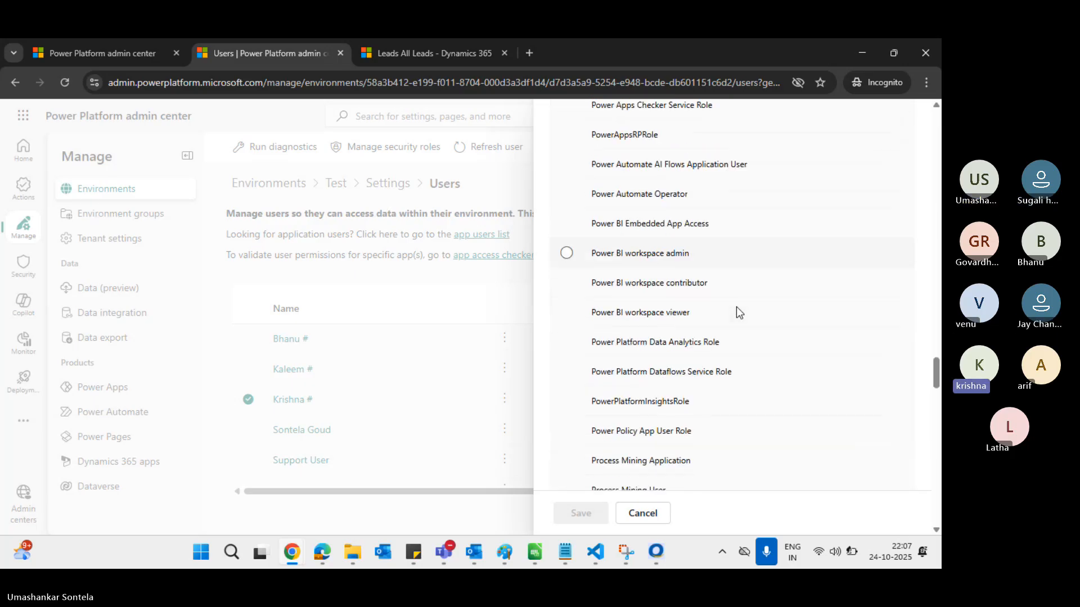
scroll(736, 309, "down", 5)
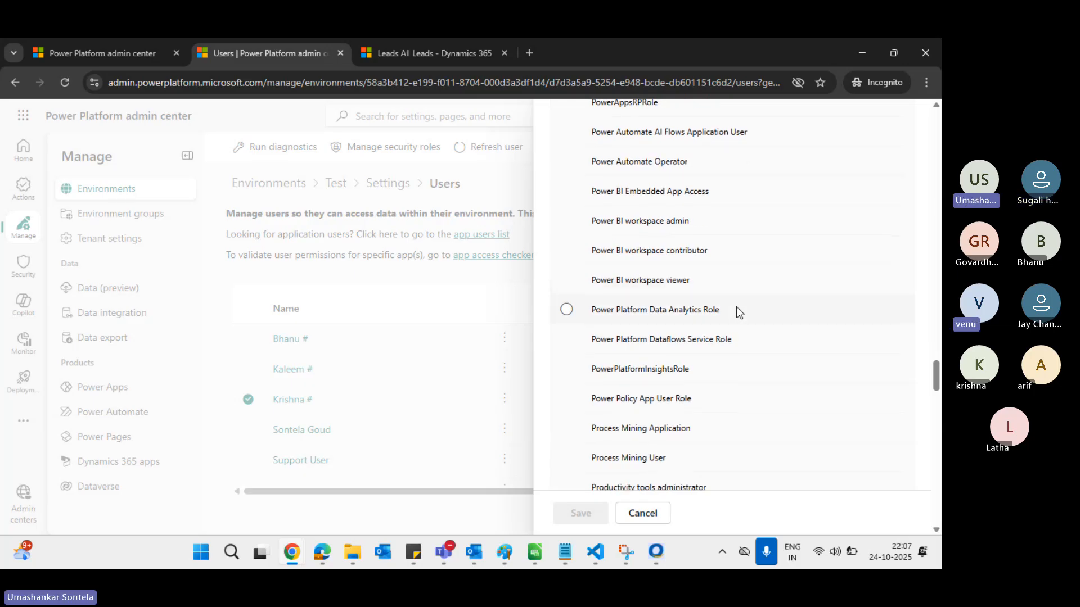
scroll(736, 313, "down", 7)
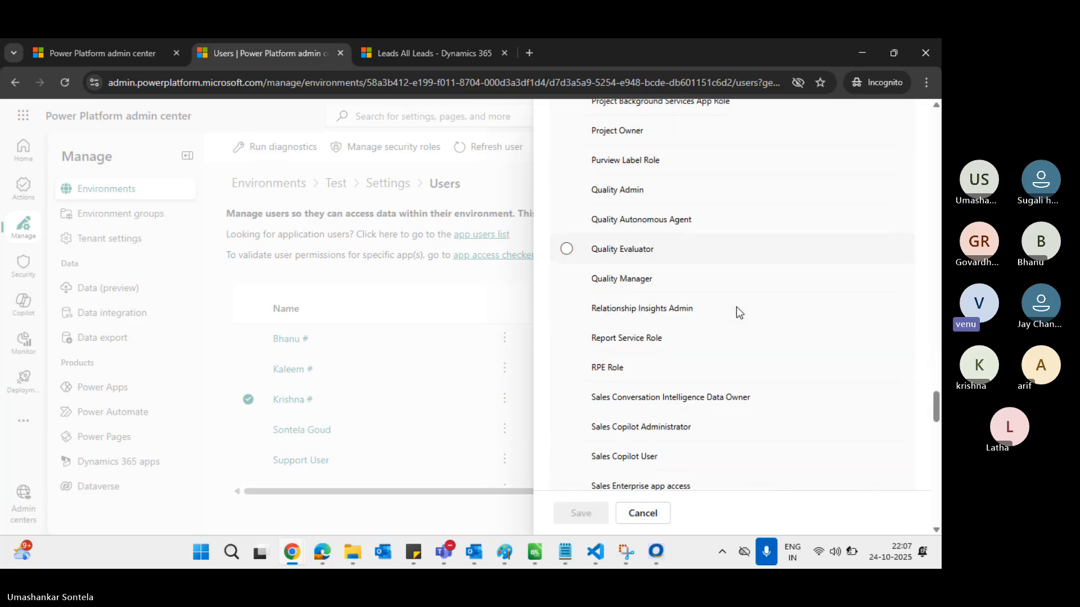
scroll(736, 306, "down", 1)
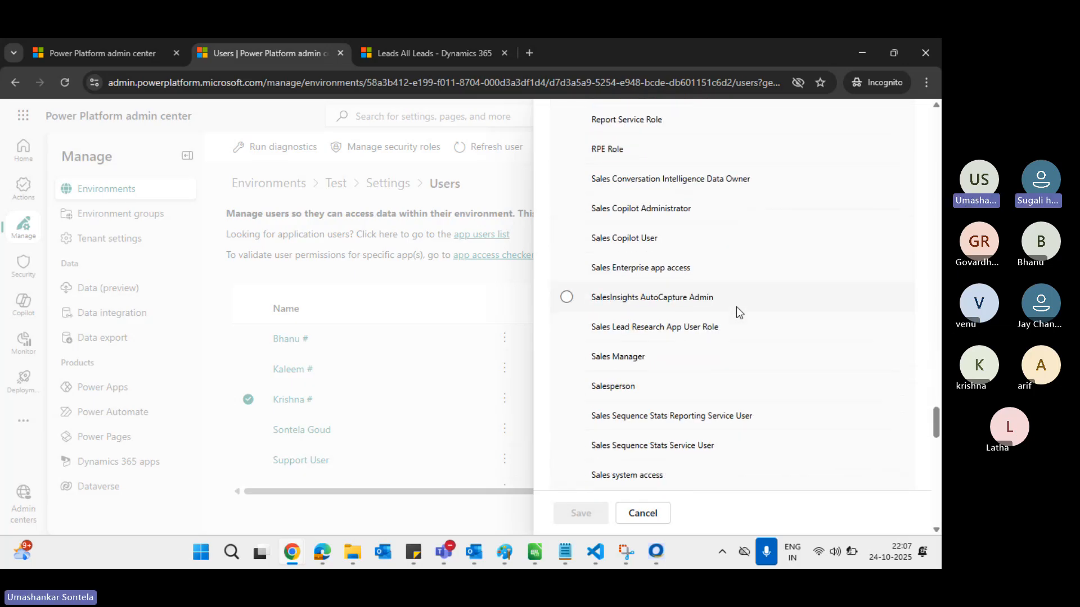
left_click(660, 383)
left_click(579, 512)
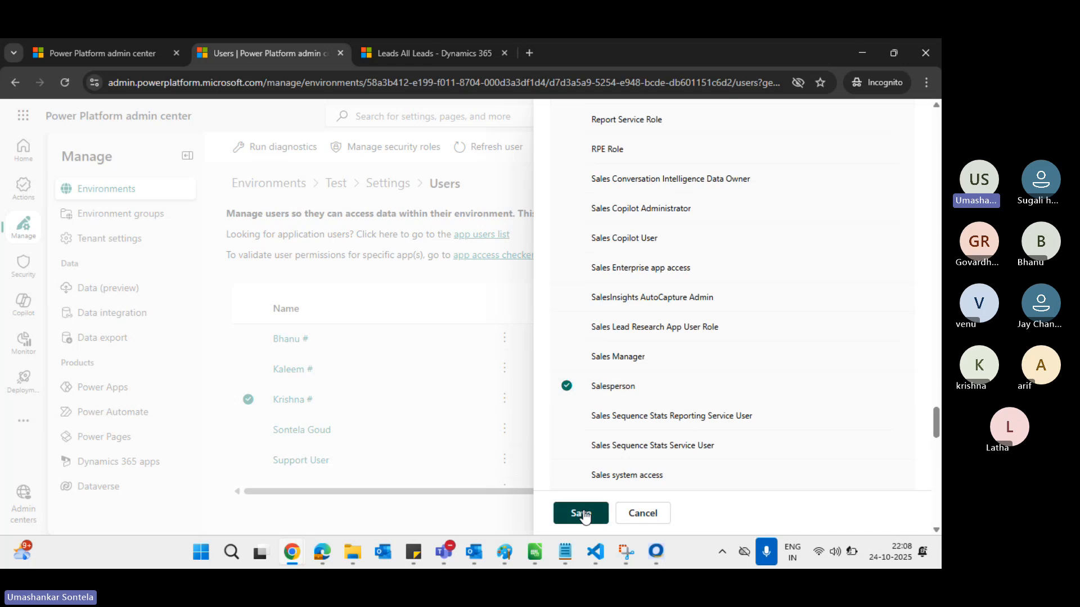
left_click(513, 396)
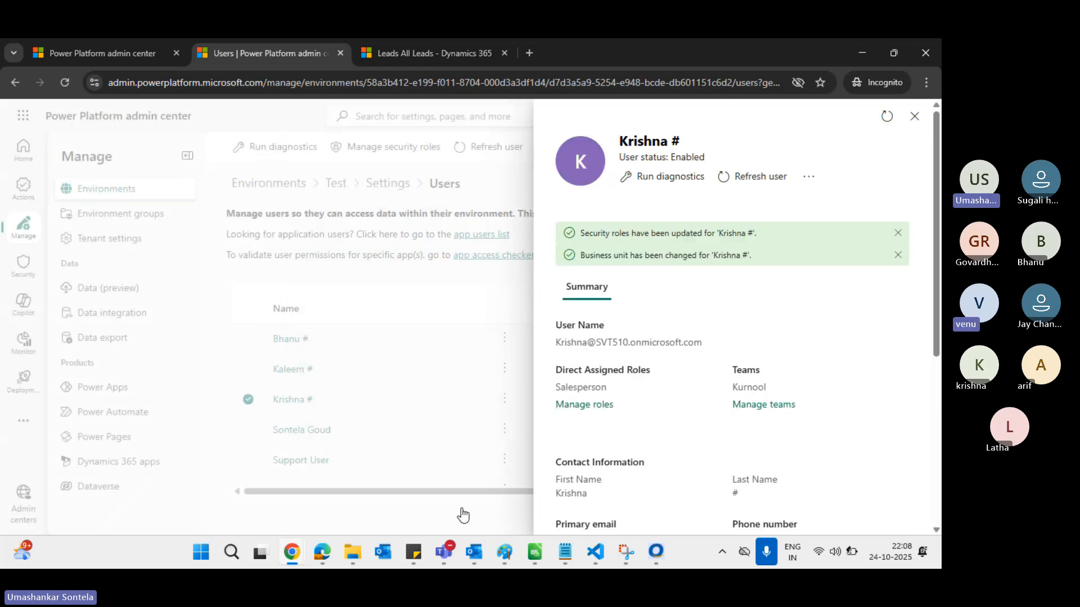
mouse_move(291, 552)
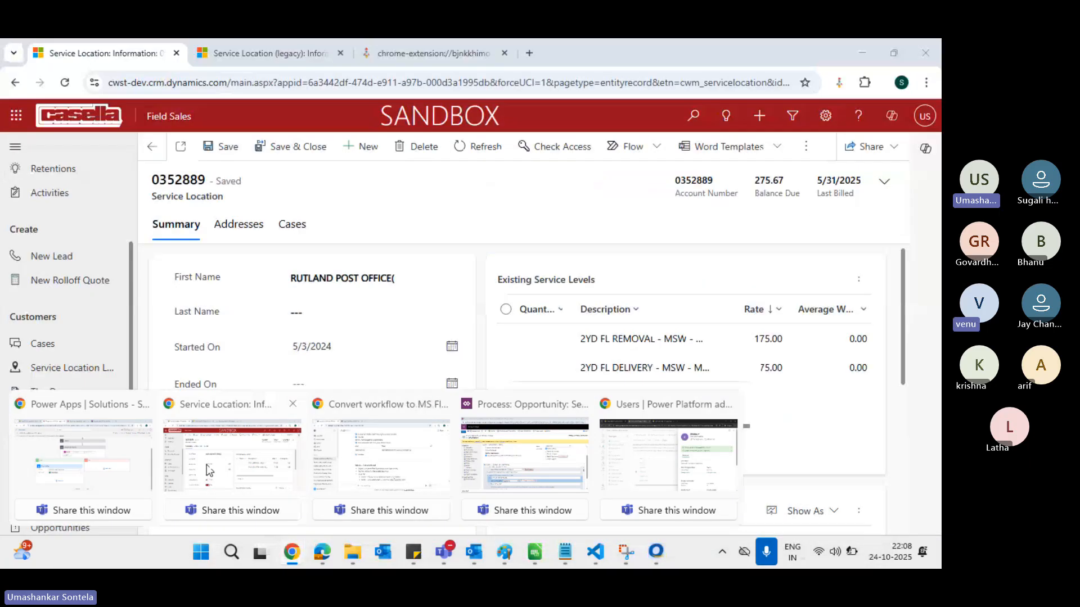
Retry the unreachable Service Location window's connection, then minimize it
left_click(208, 470)
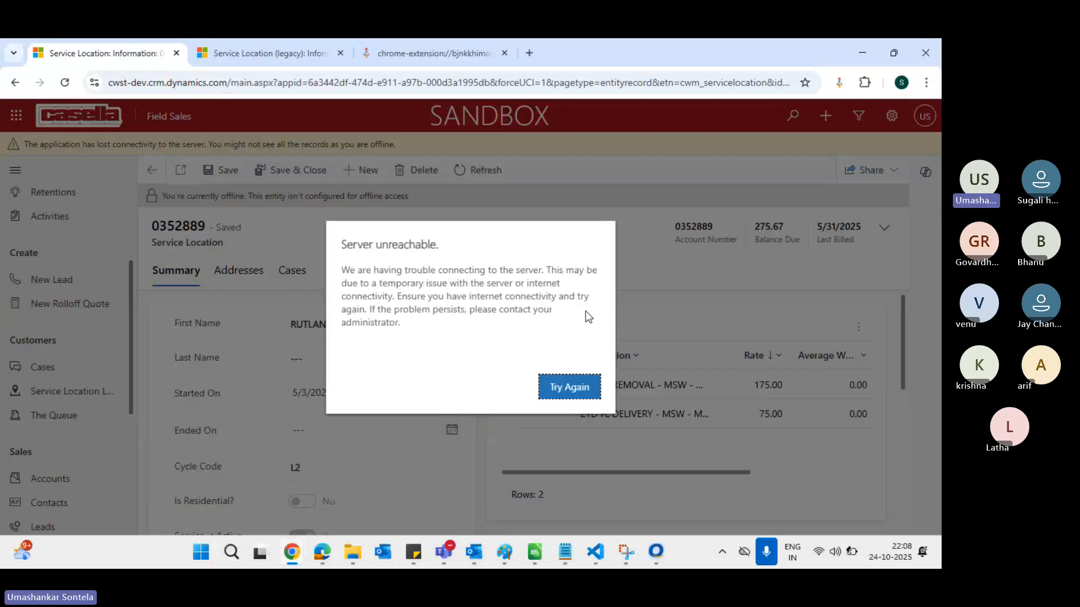
left_click(570, 387)
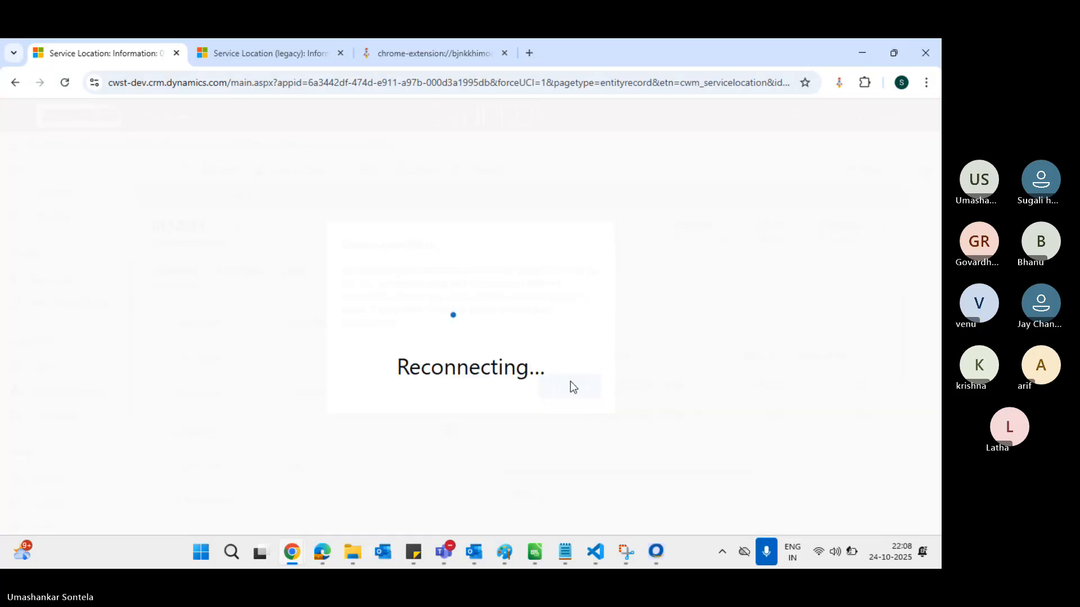
left_click(865, 52)
In the Sales Hub leads window, verify the signed-in user, reload, and start a new lead
key("alt+Tab")
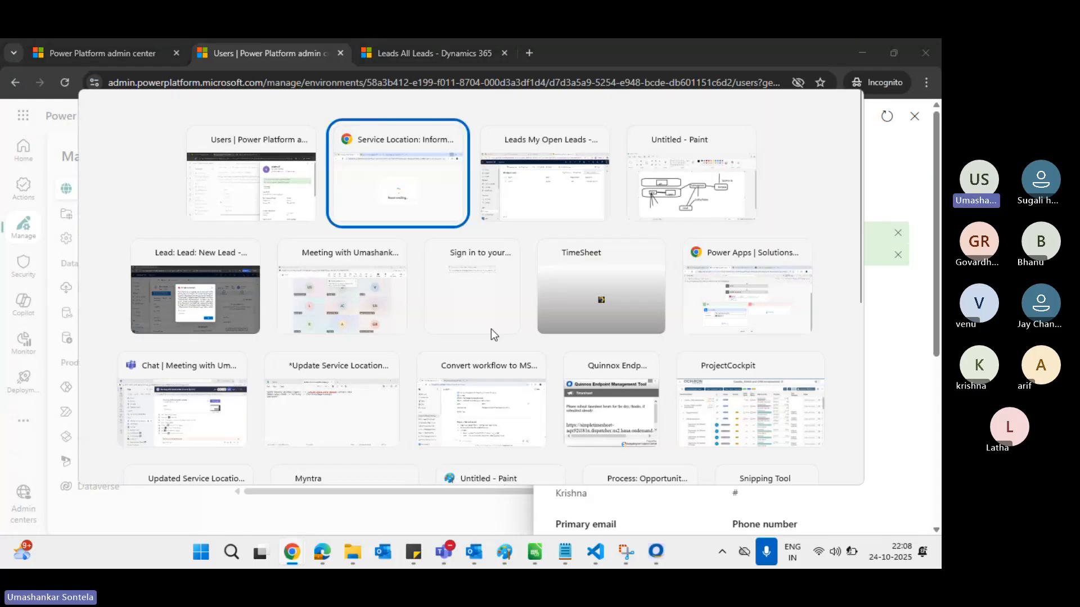
key("alt+Tab")
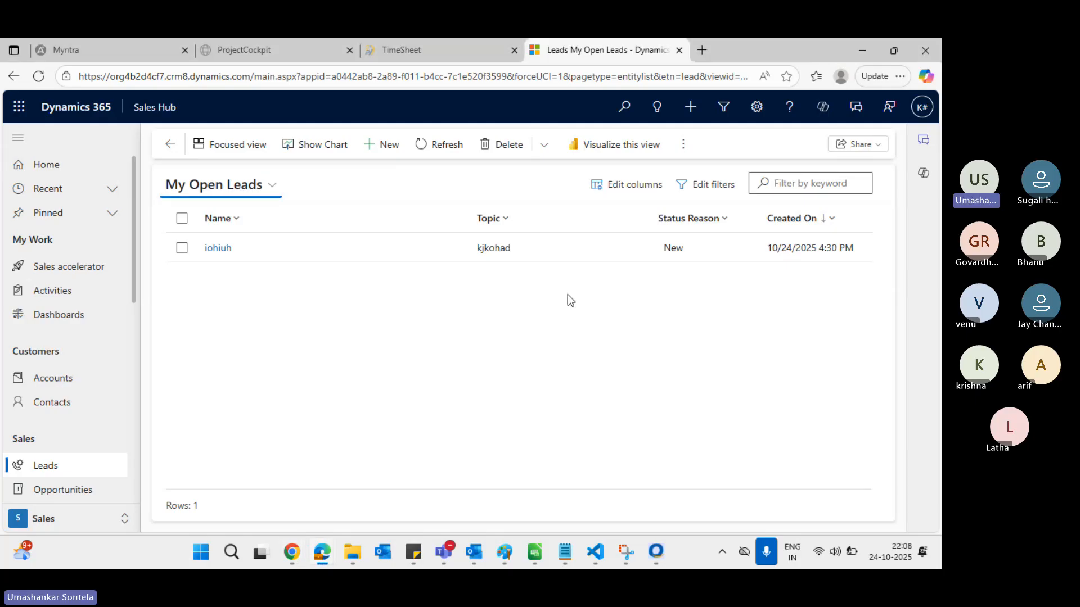
left_click(922, 108)
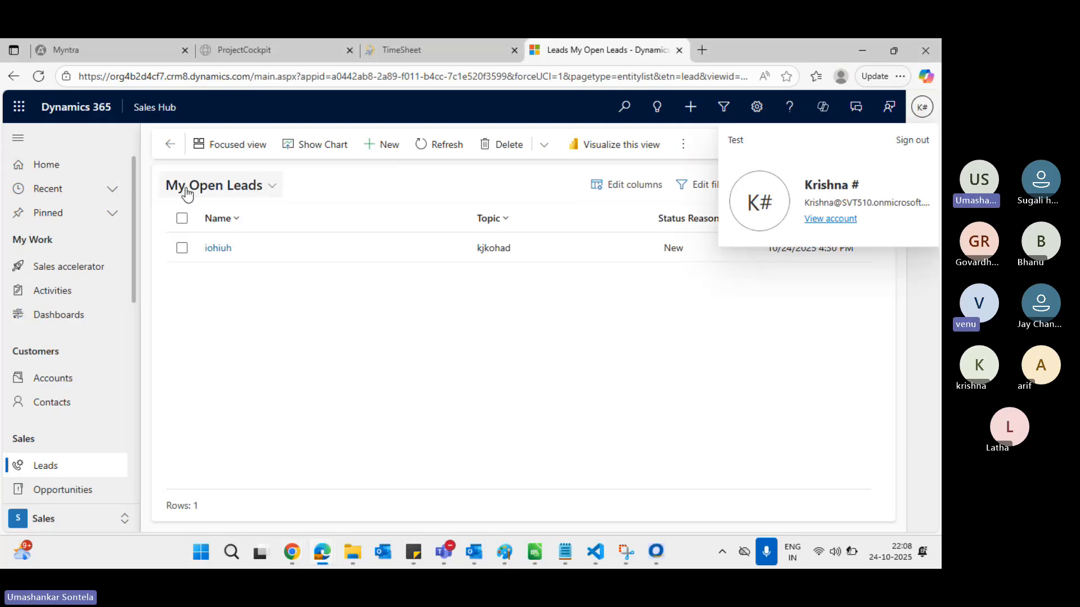
left_click(36, 82)
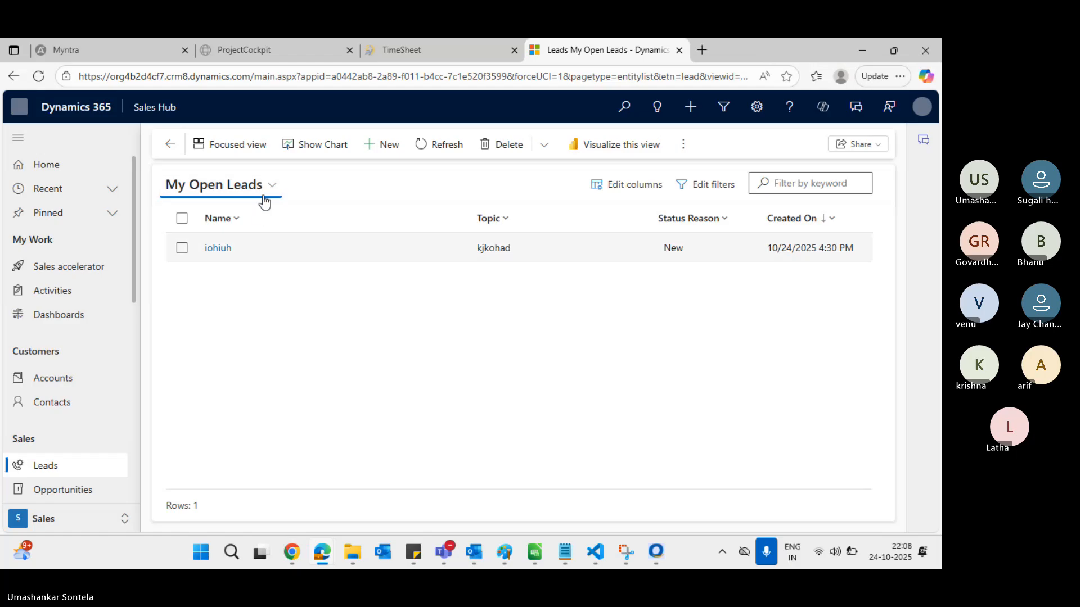
left_click(387, 147)
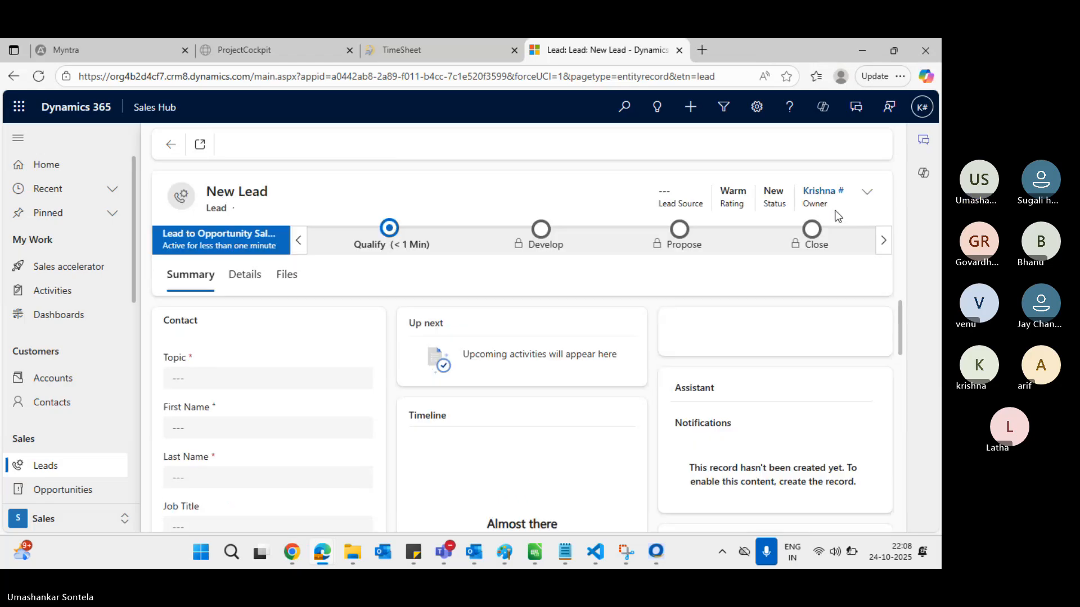
Reassign the new lead's owner to a different user found by search
left_click(865, 196)
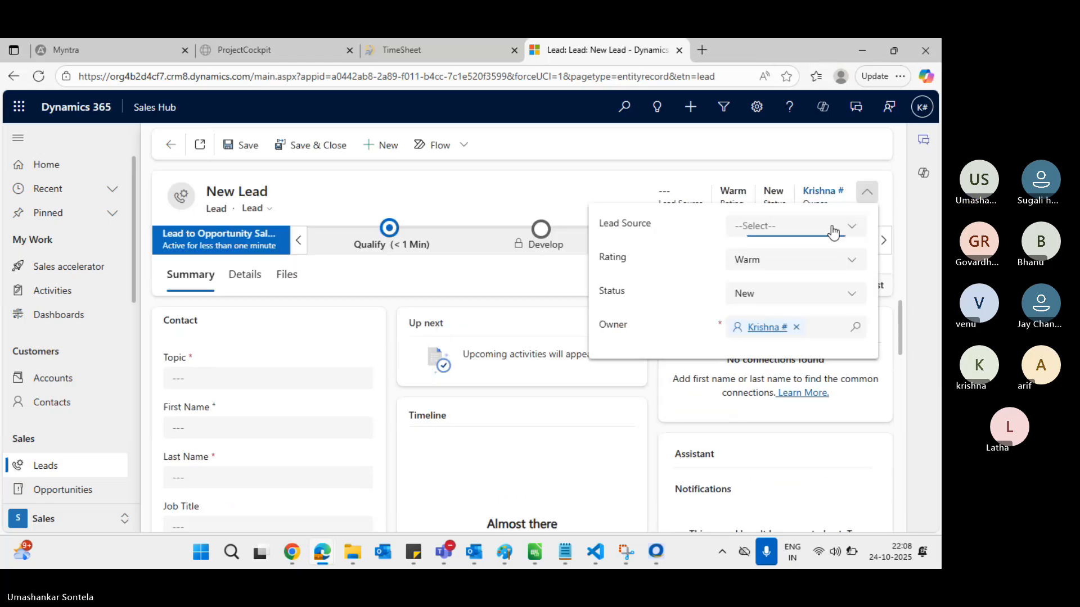
left_click(789, 327)
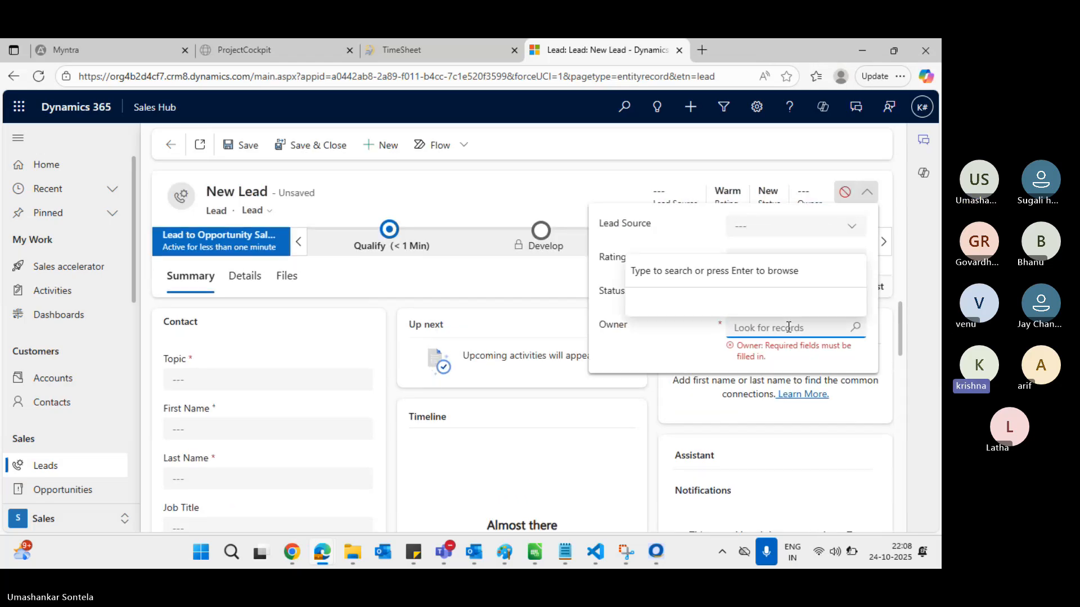
type("thar")
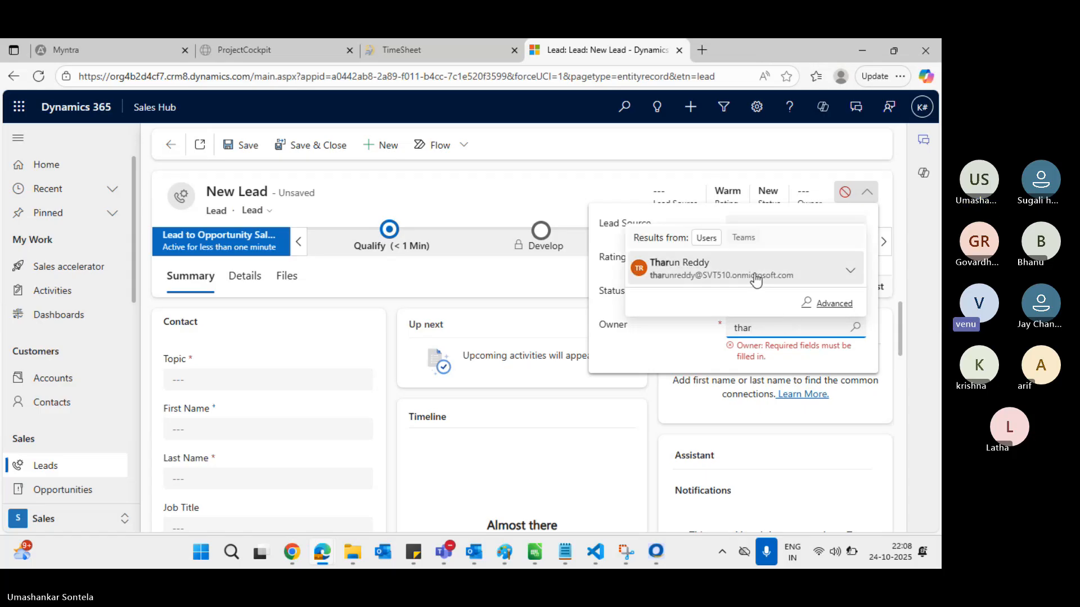
left_click(753, 273)
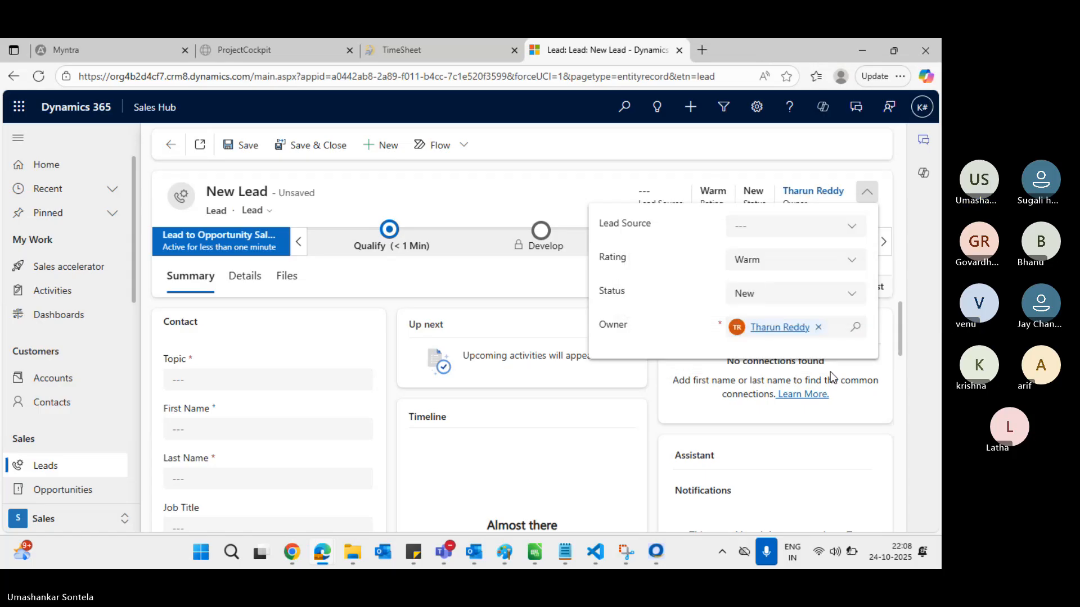
left_click(549, 201)
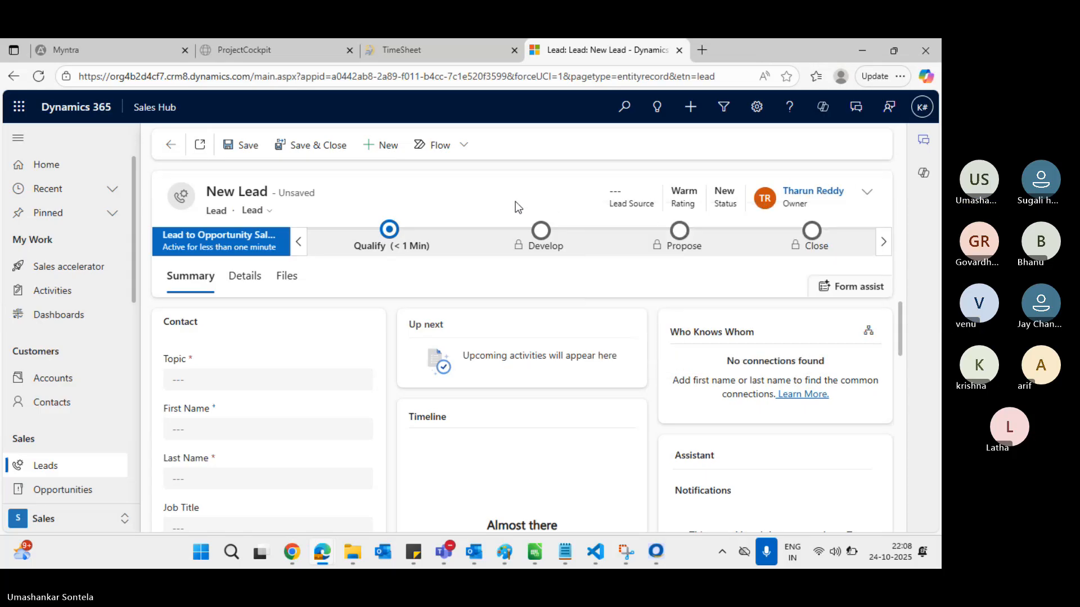
Enter Topic 'uhguguygug' and a test last name for the lead, then save it
left_click(217, 378)
type("uhguguygug")
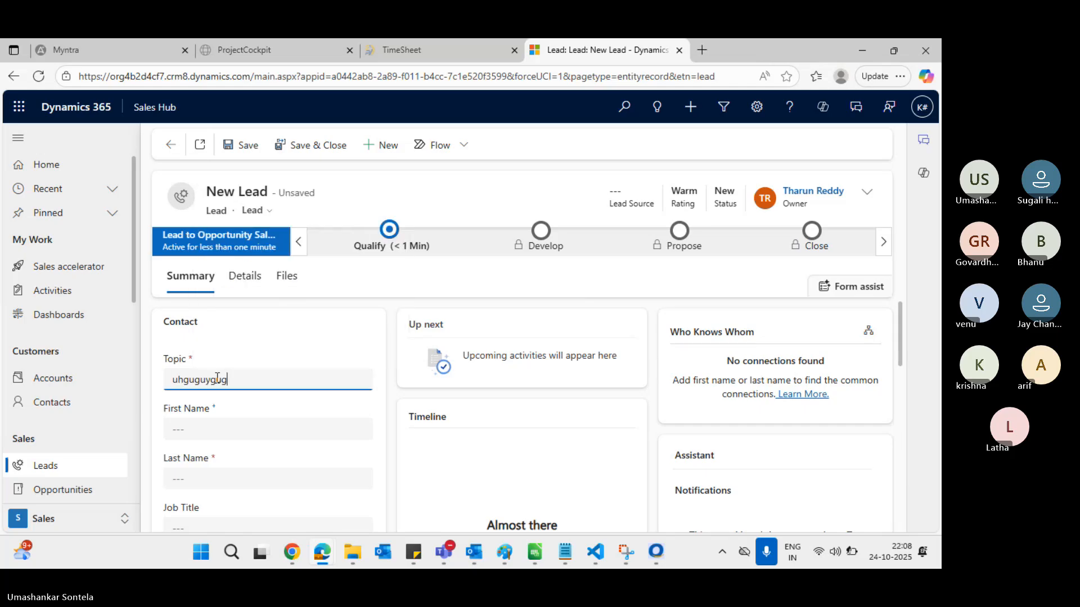
left_click(210, 480)
type("juhguguyg")
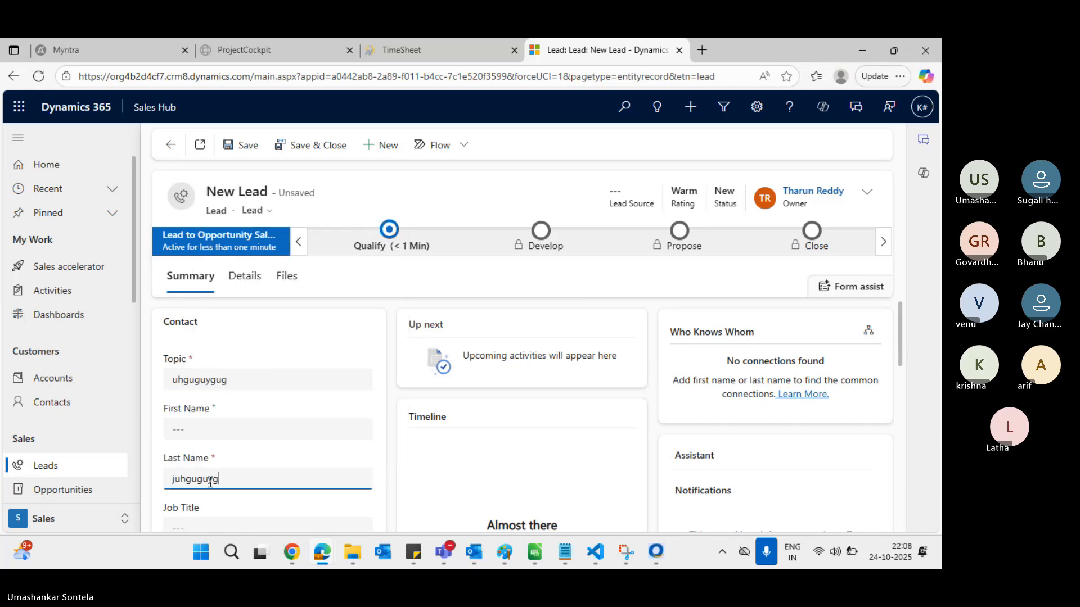
left_click(248, 147)
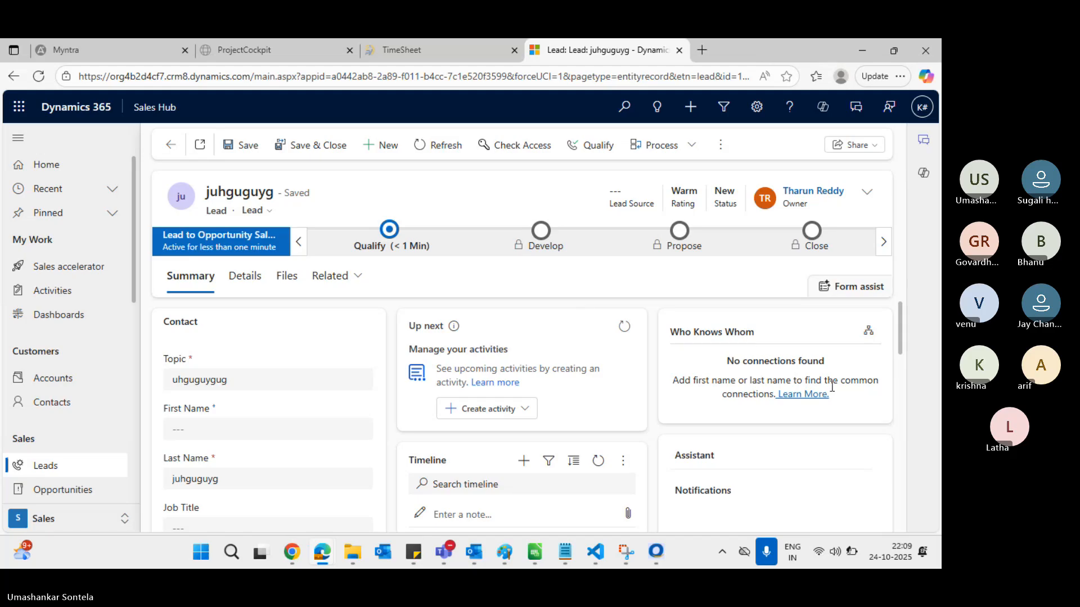
Cycle through the lead, the Paint diagram and the admin center user details window with Alt+Tab
key("alt+Tab")
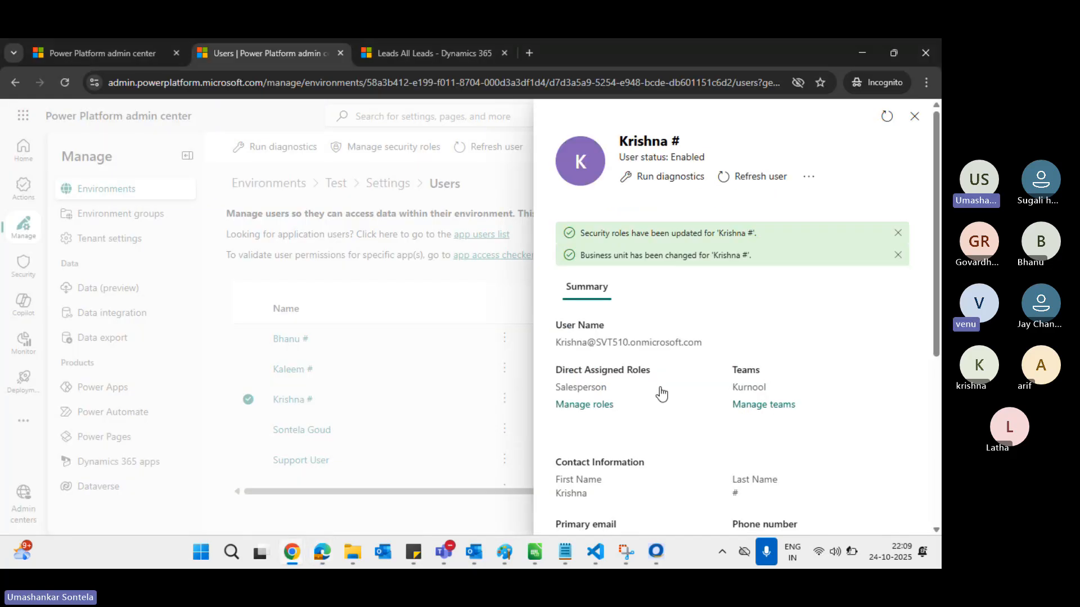
key("alt+Tab")
key("alt+Tab")
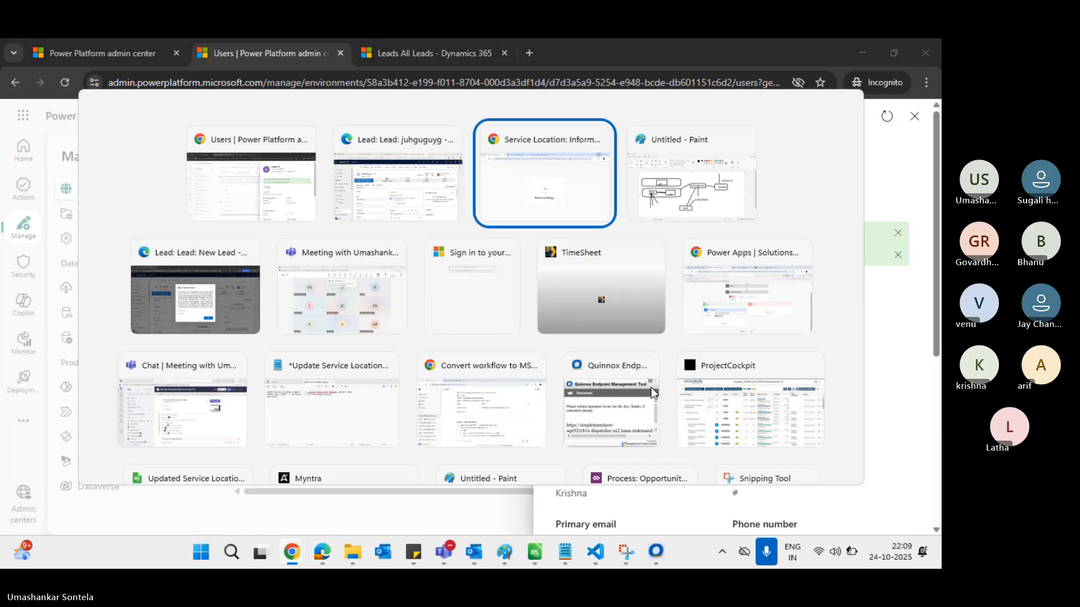
key("alt+shift+Tab")
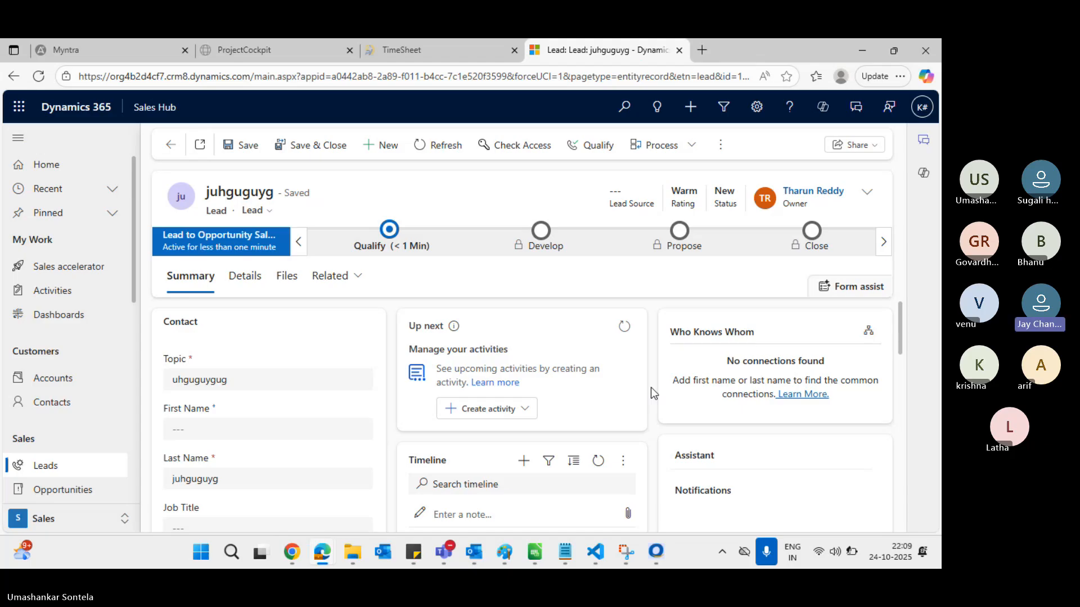
key("alt+Tab")
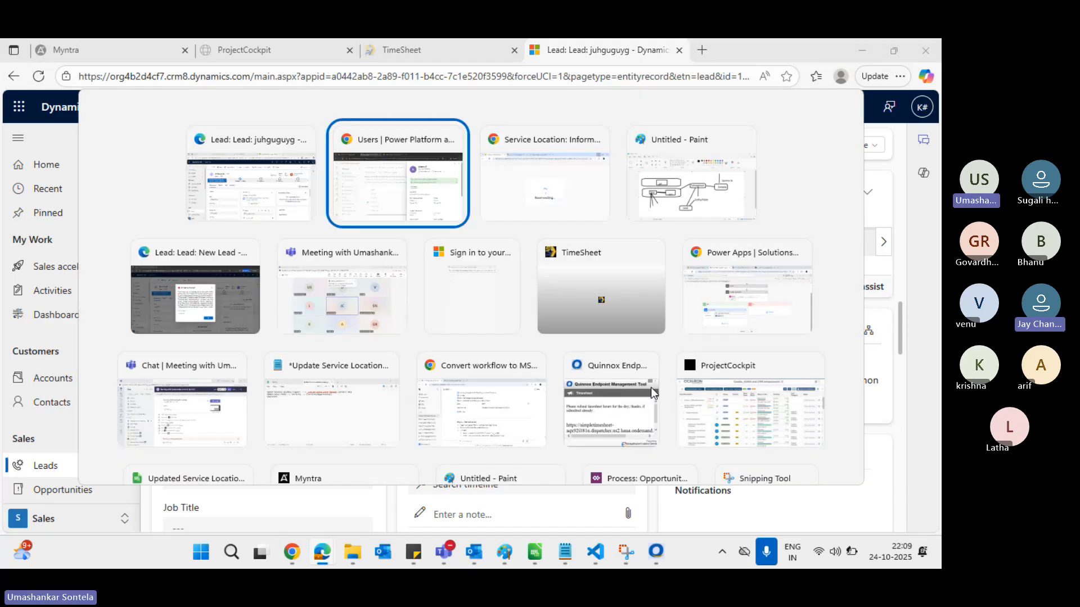
key("Tab")
key("Tab")
key("Tab")
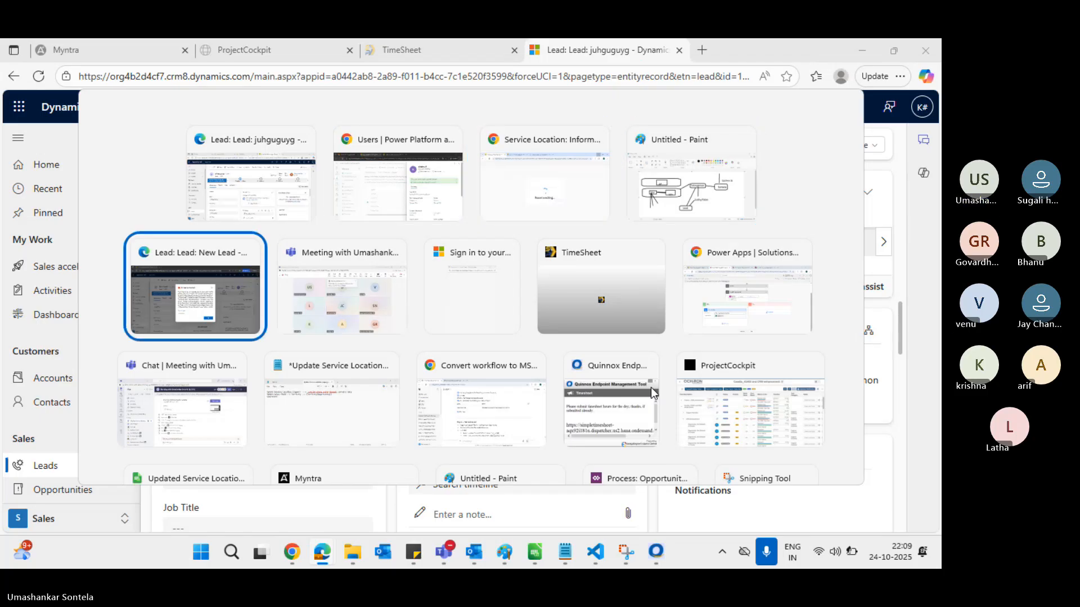
key("Up")
key("Right")
key("Right")
key("Right")
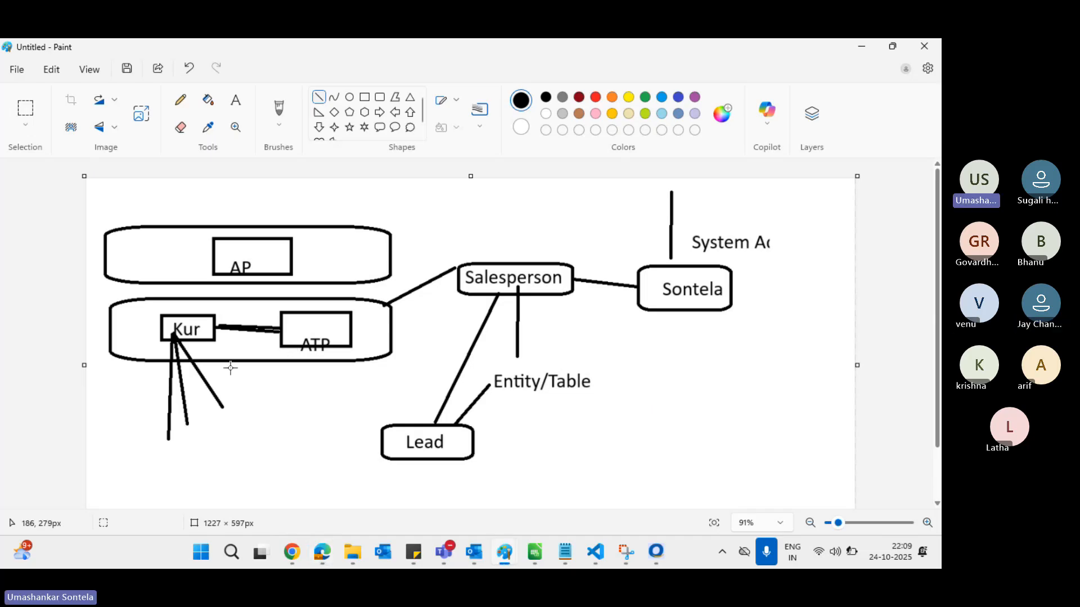
key("alt+Tab")
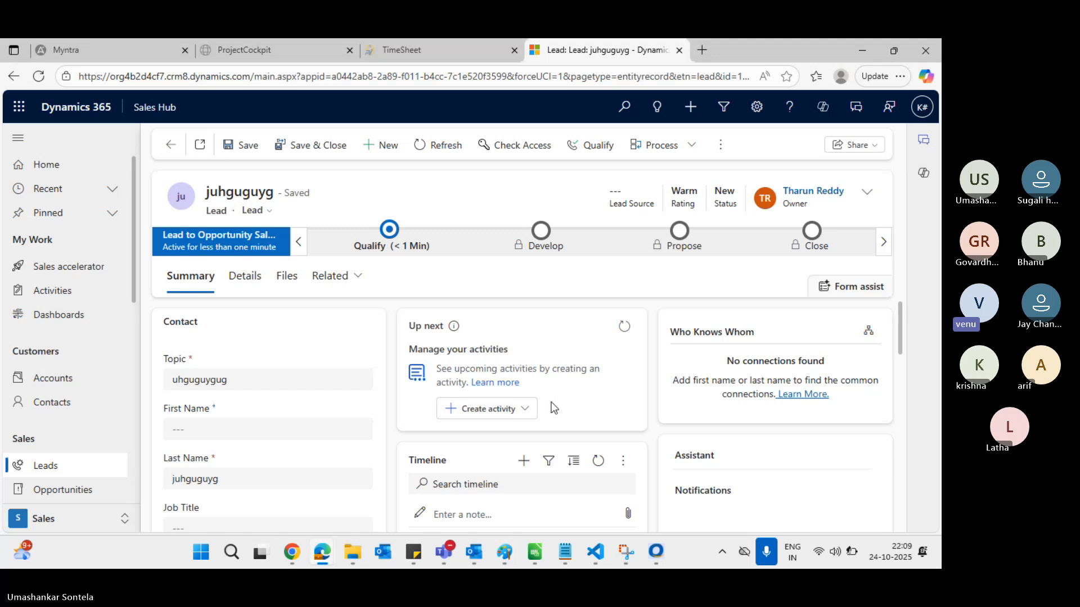
key("alt+Tab")
key("Tab")
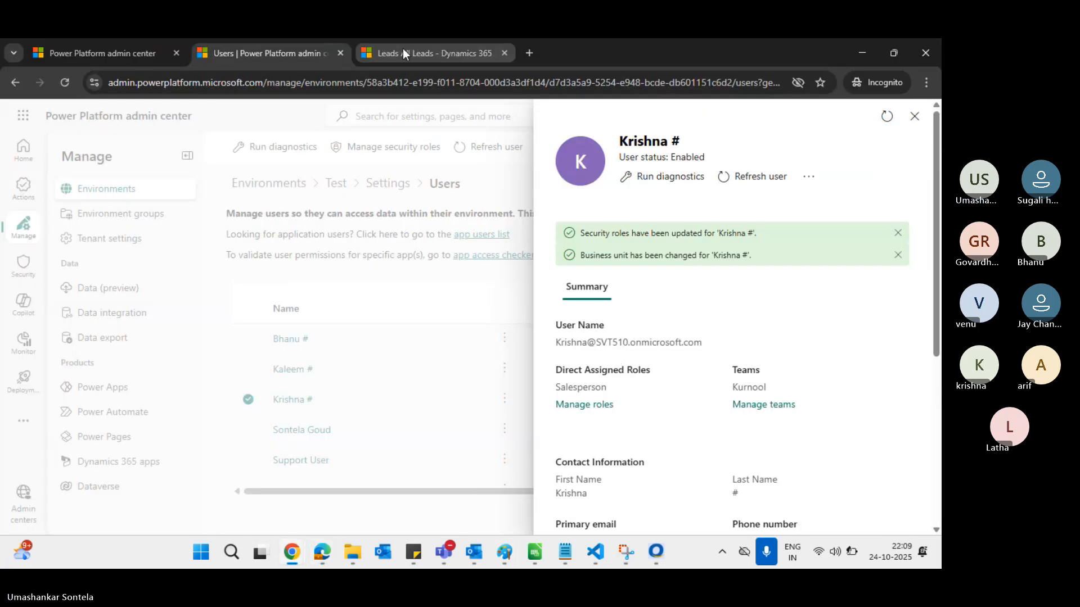
Set the Salesperson role's Lead Create privilege to None and save the role
left_click(120, 57)
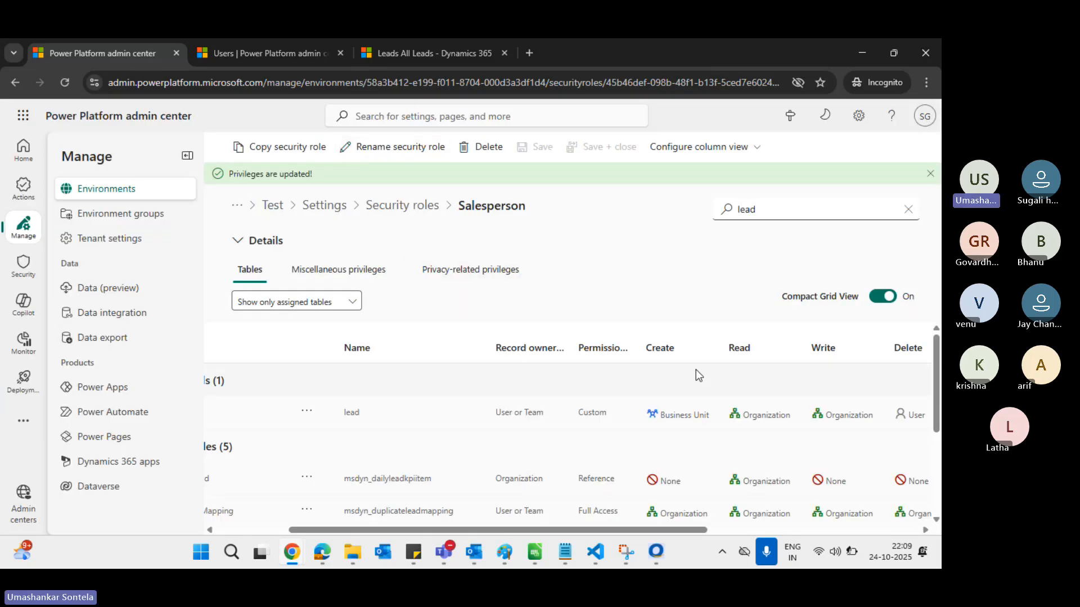
left_click(693, 426)
left_click(699, 425)
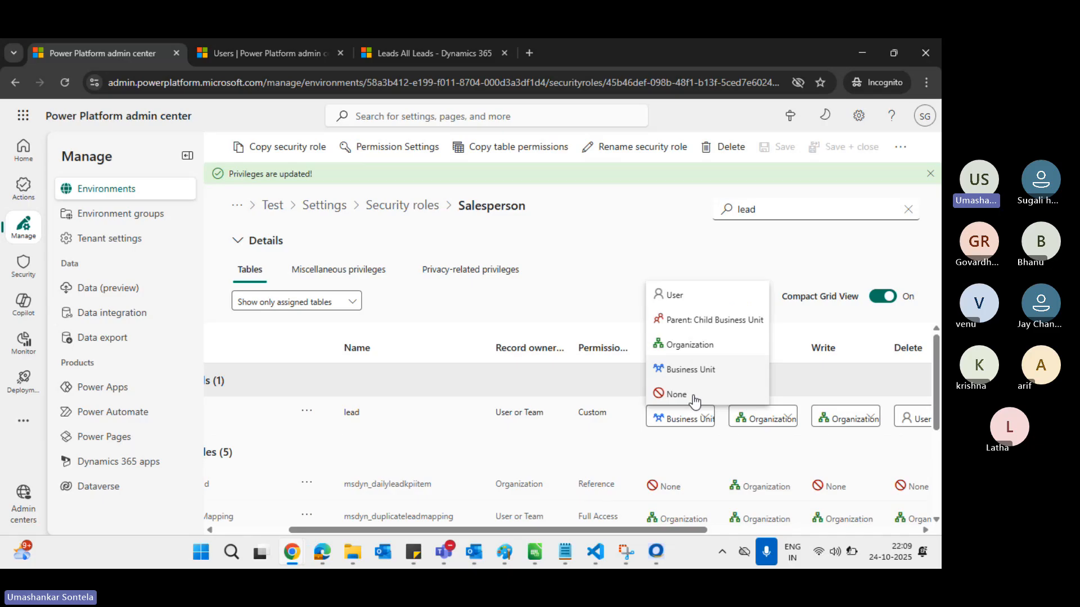
left_click(693, 397)
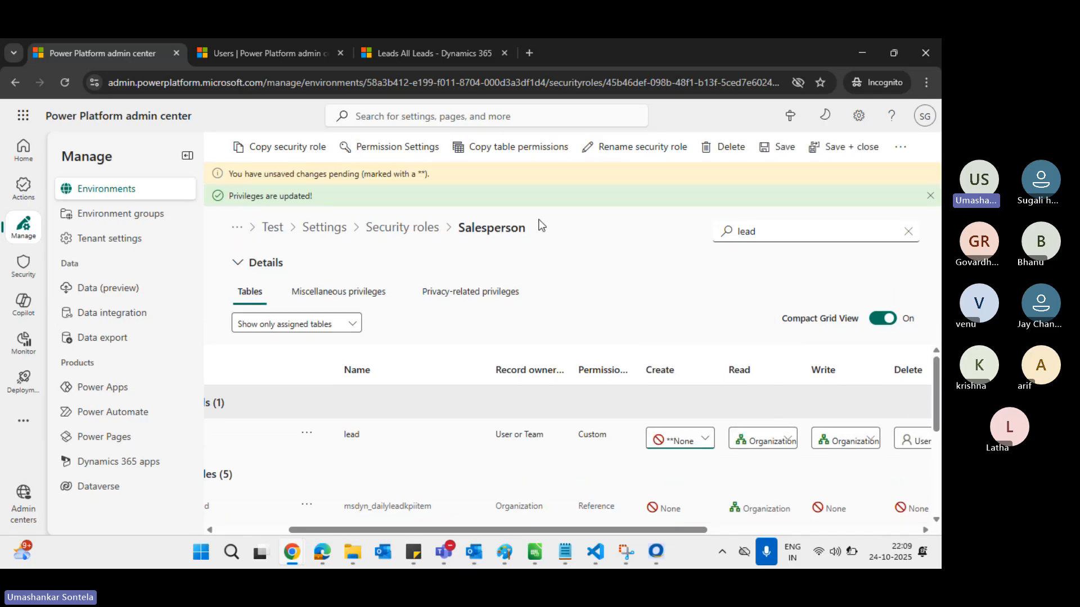
left_click(787, 149)
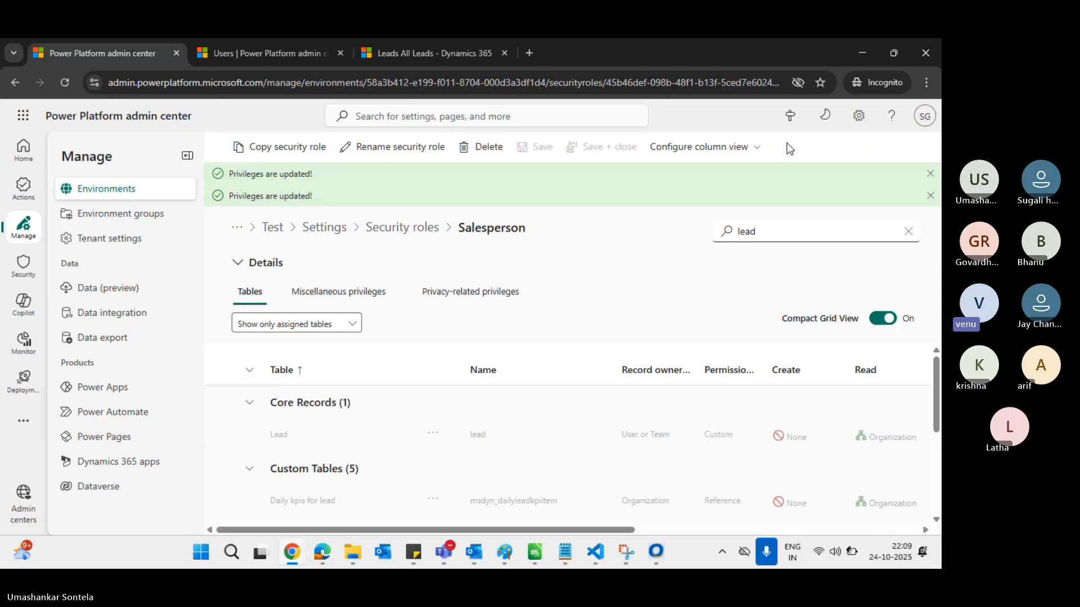
key("alt+Tab")
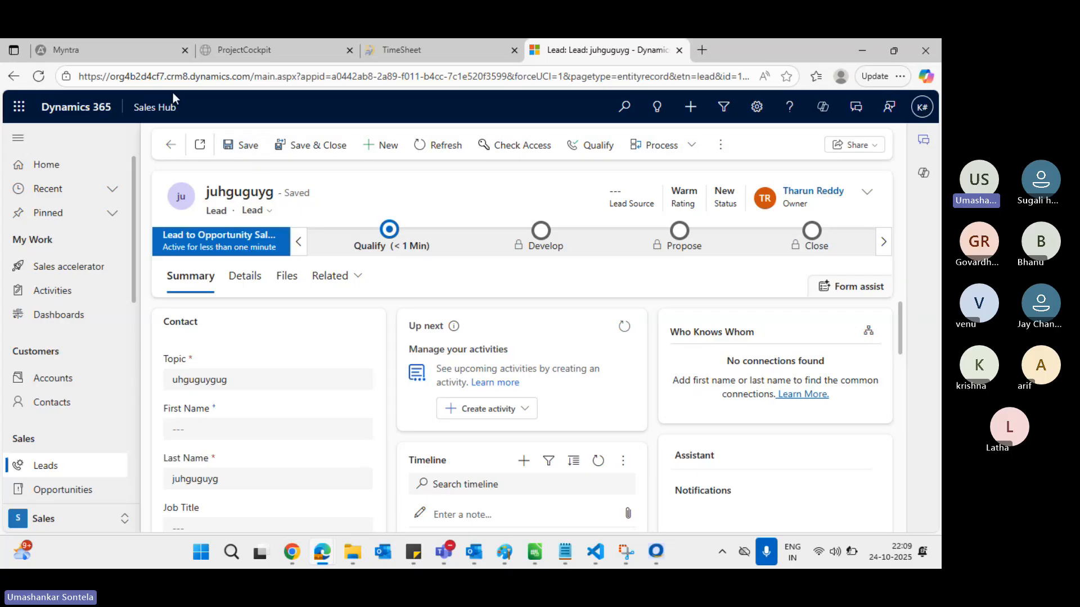
Reload the lead page and start a new lead to test the permission change
left_click(185, 81)
key("Return")
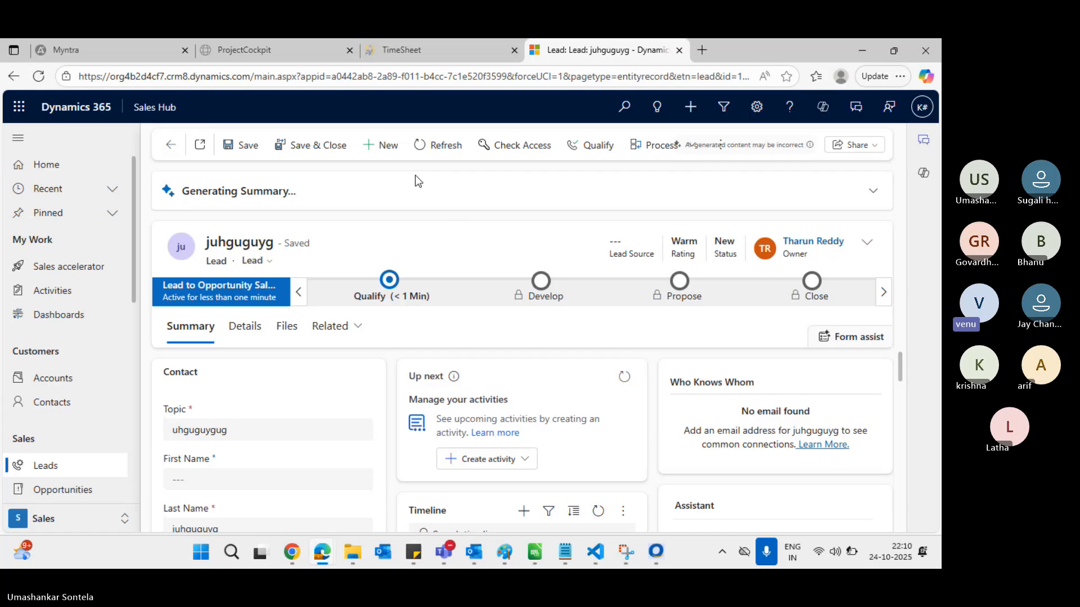
left_click(389, 146)
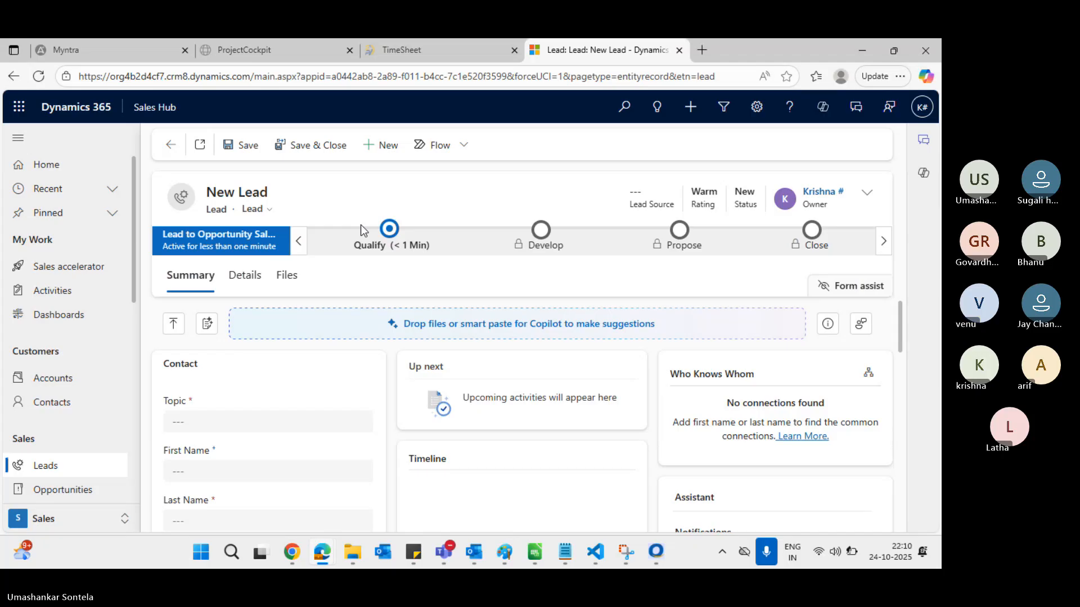
left_click(385, 76)
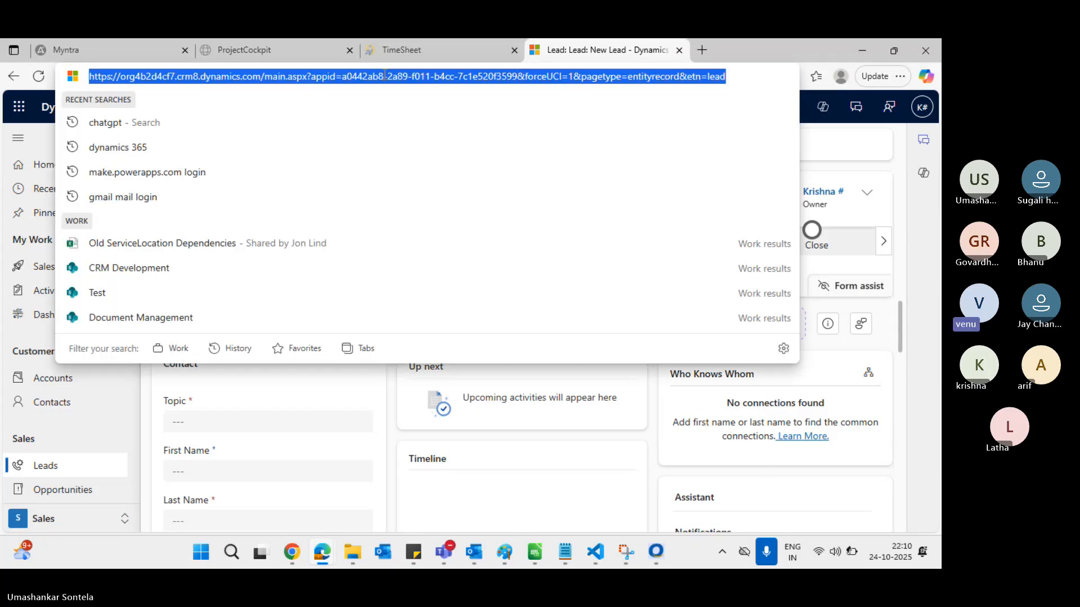
key("Return")
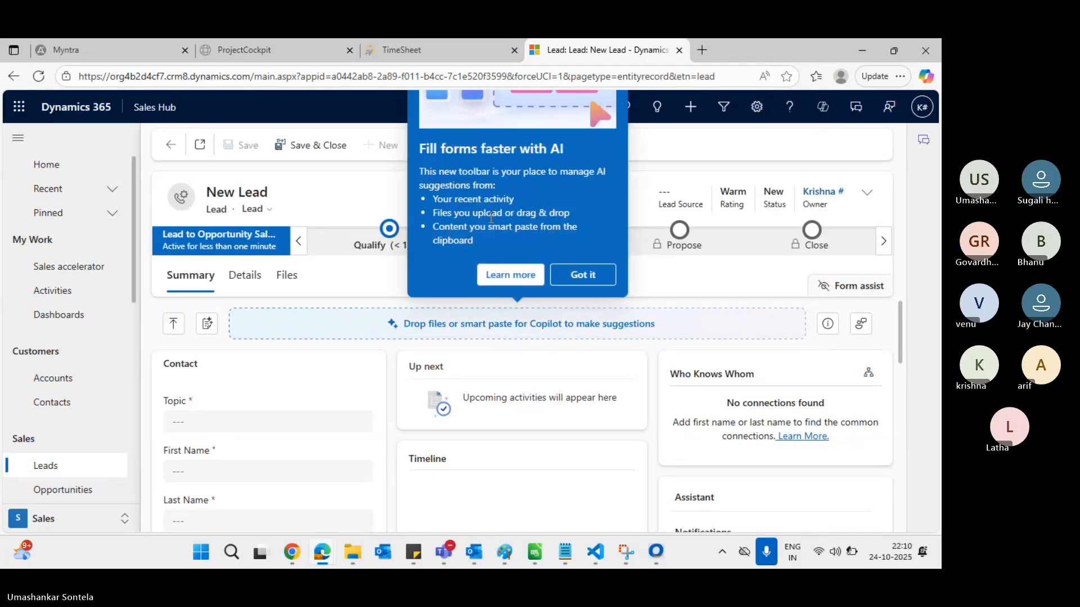
Retry creating a new lead, hit the Insufficient Permissions error, and dismiss it
left_click(576, 274)
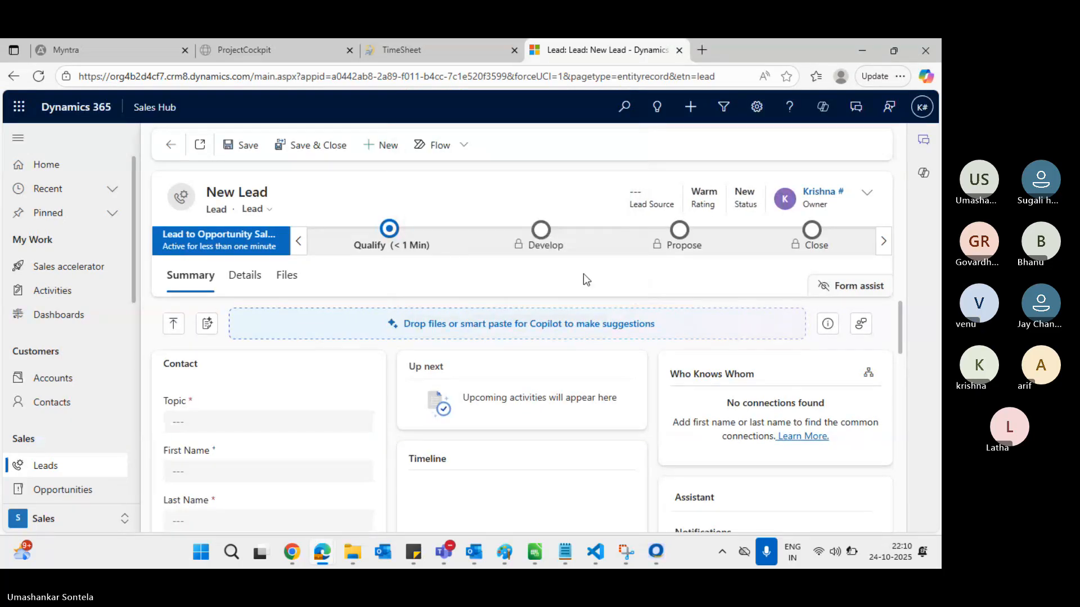
left_click(386, 146)
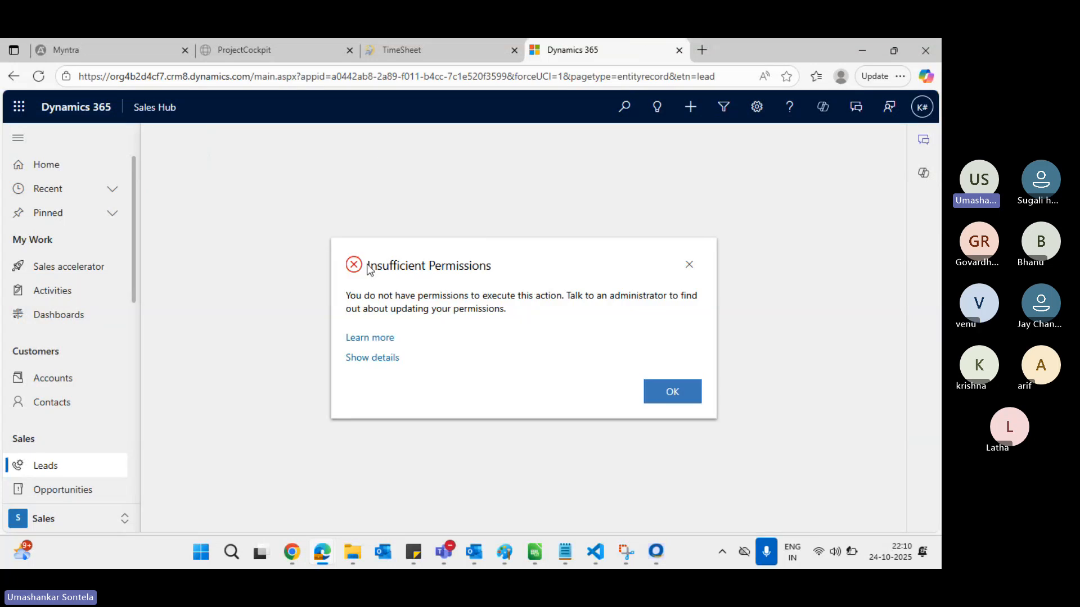
left_click_drag(368, 265, 453, 362)
left_click(678, 392)
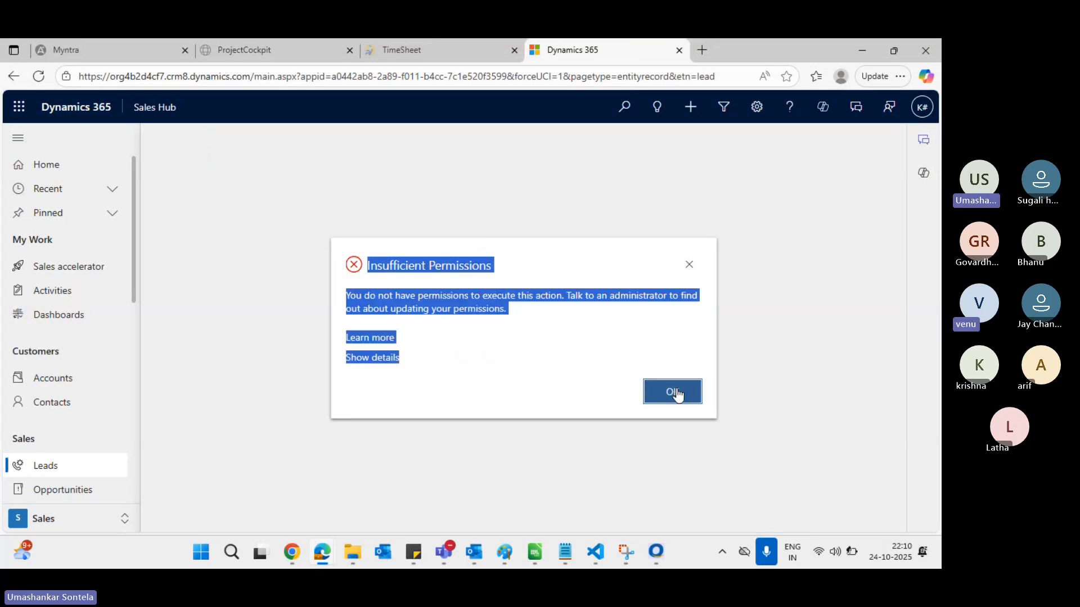
left_click(682, 392)
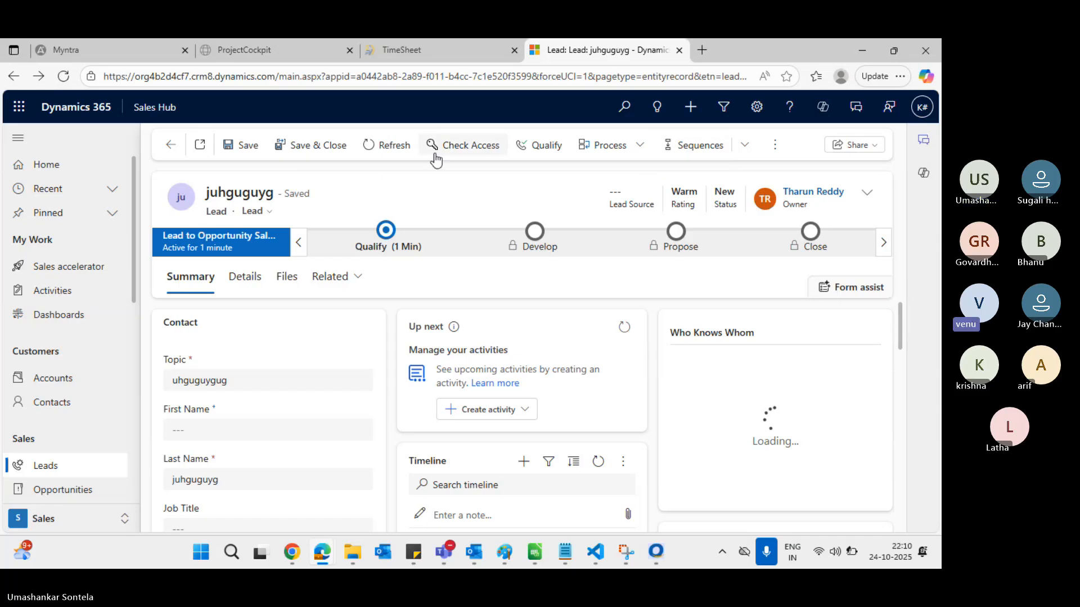
left_click(775, 146)
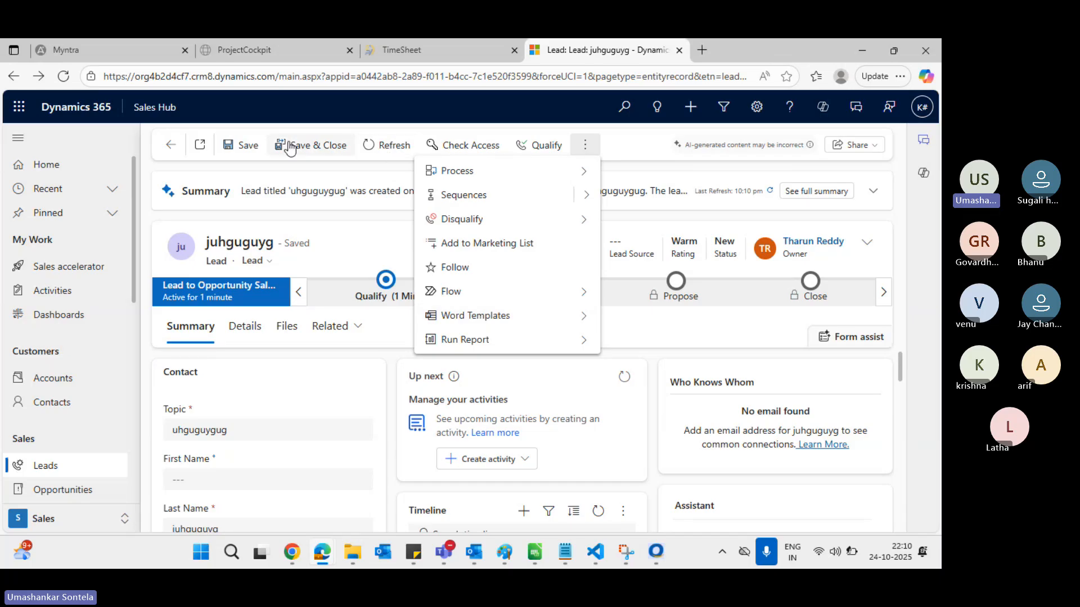
key("alt+Tab")
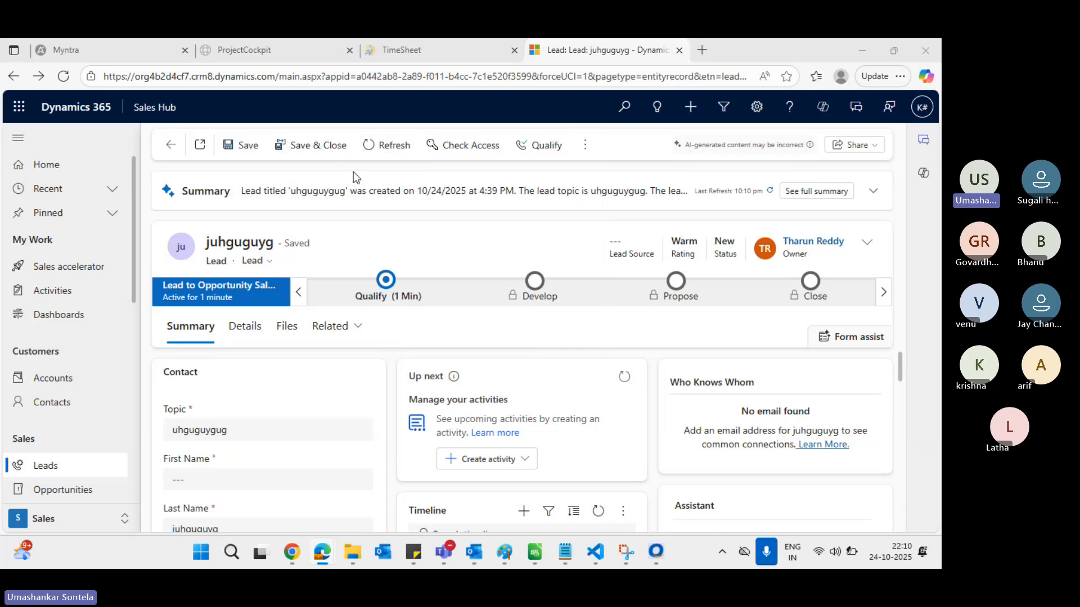
key("alt+Tab")
key("alt+Tab")
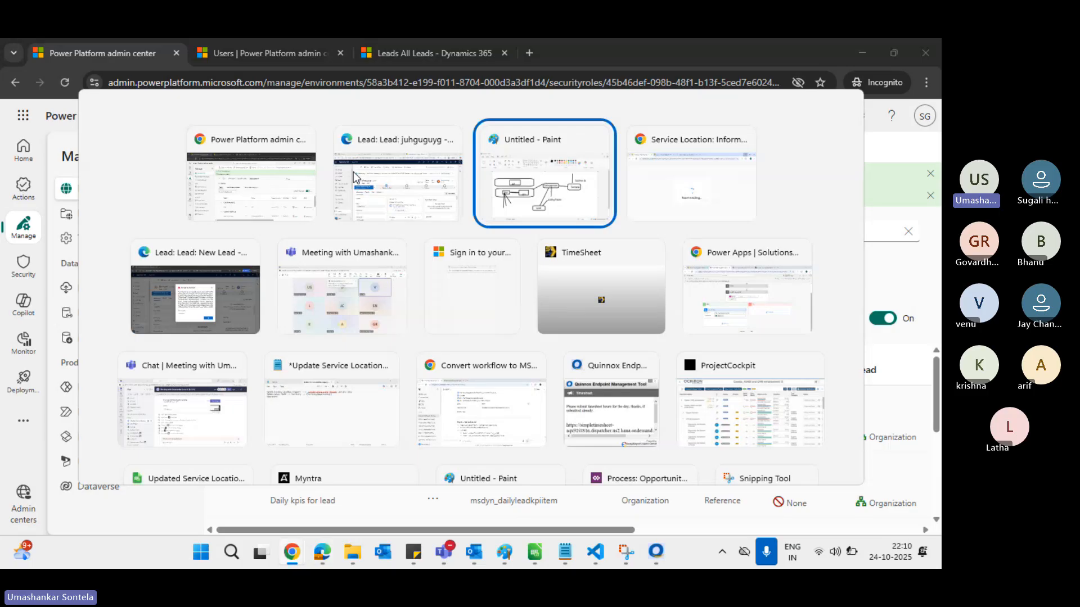
On the Lead row, change Create to Parent: Child Business Unit, then to Business Unit
key("Escape")
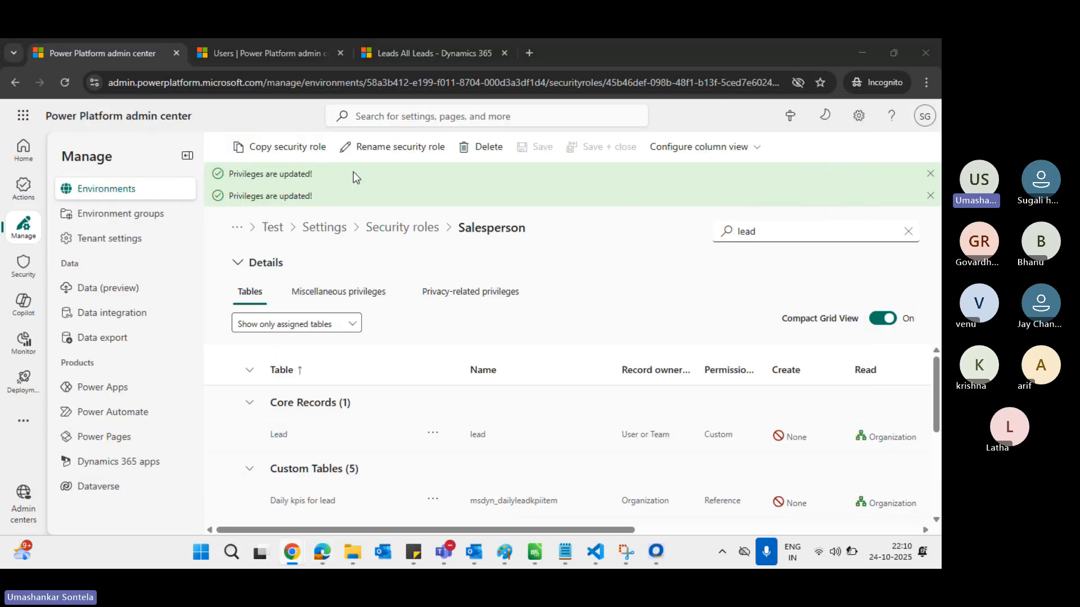
left_click(796, 435)
left_click(811, 444)
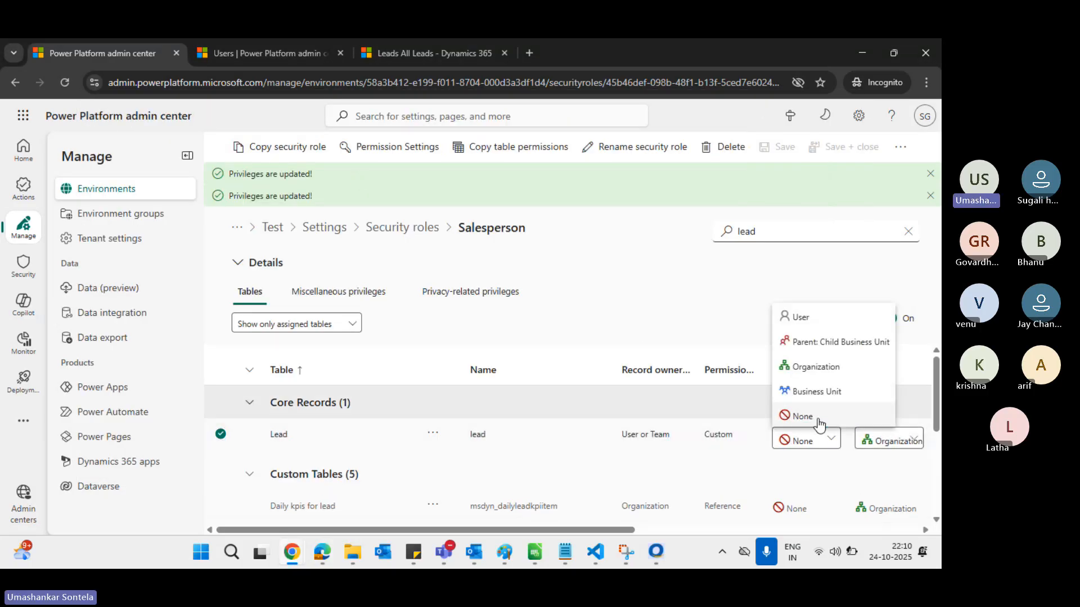
double_click(834, 349)
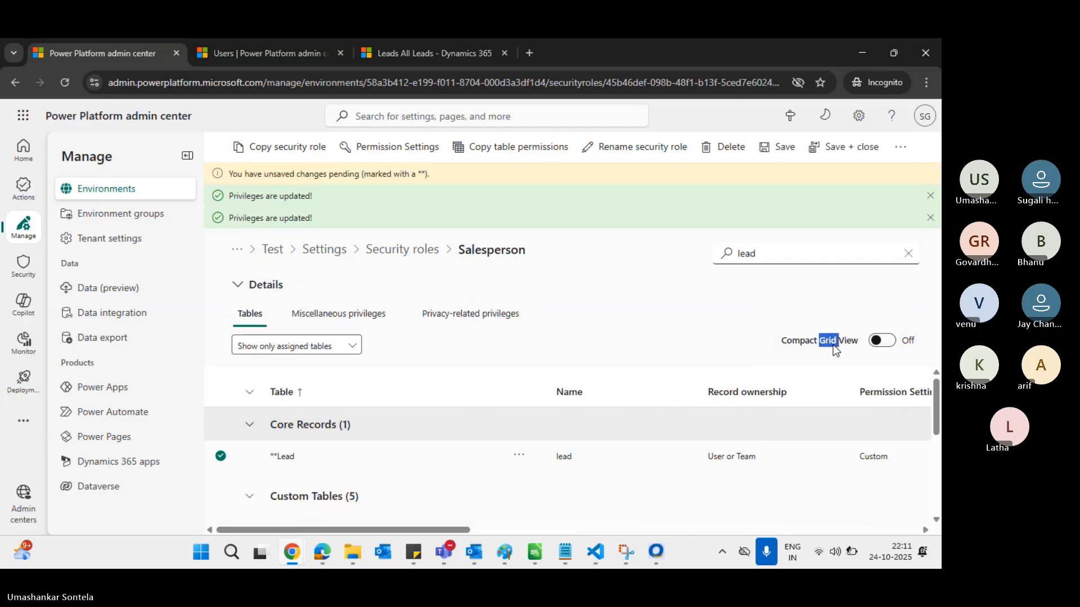
scroll(727, 431, "down", 2)
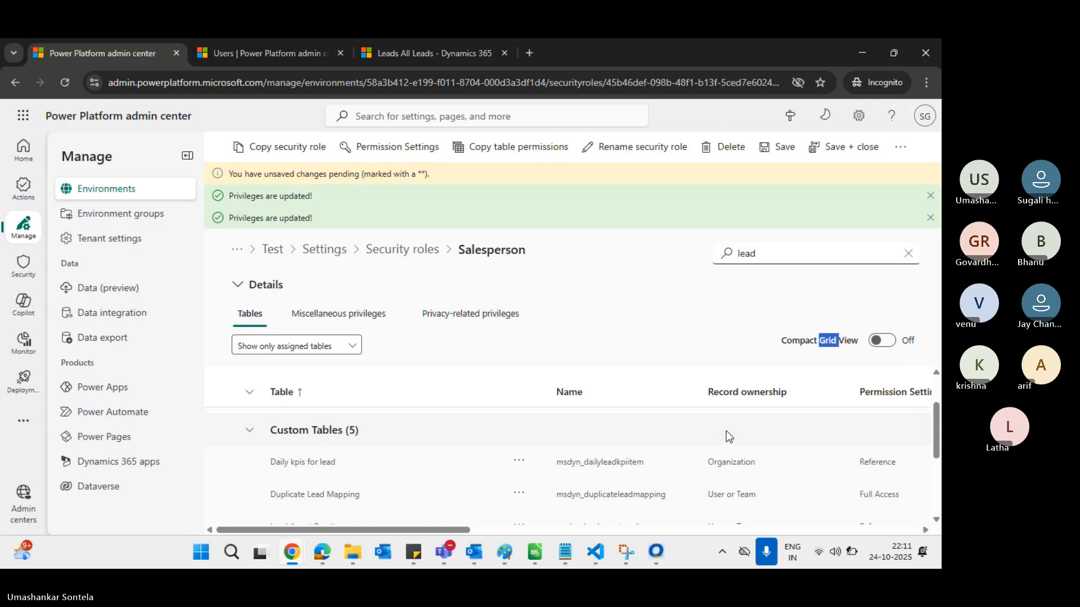
scroll(726, 431, "up", 1)
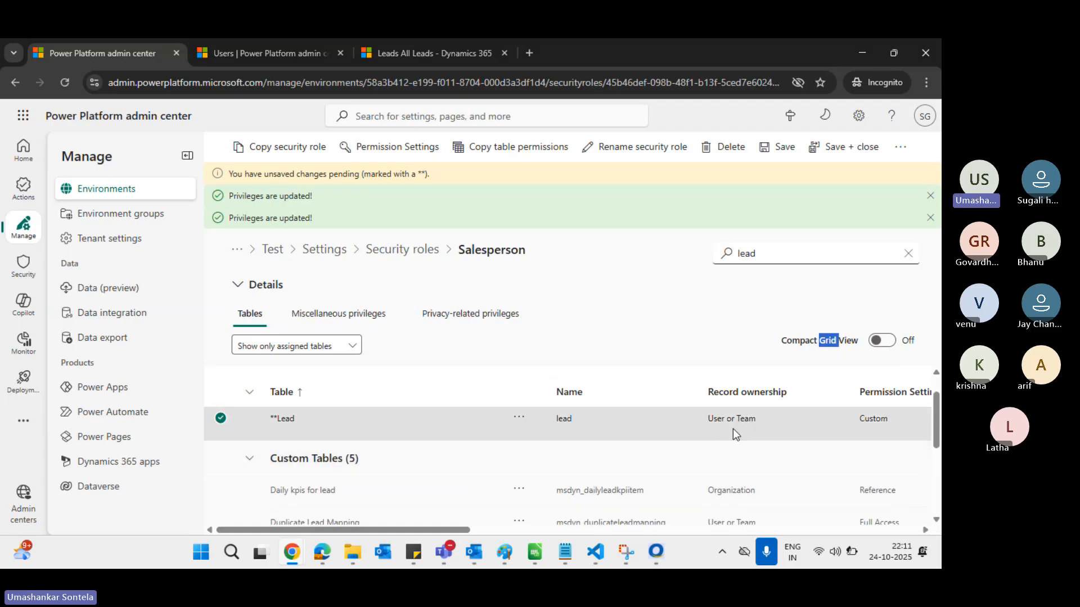
scroll(739, 439, "up", 1)
scroll(739, 439, "right", 6)
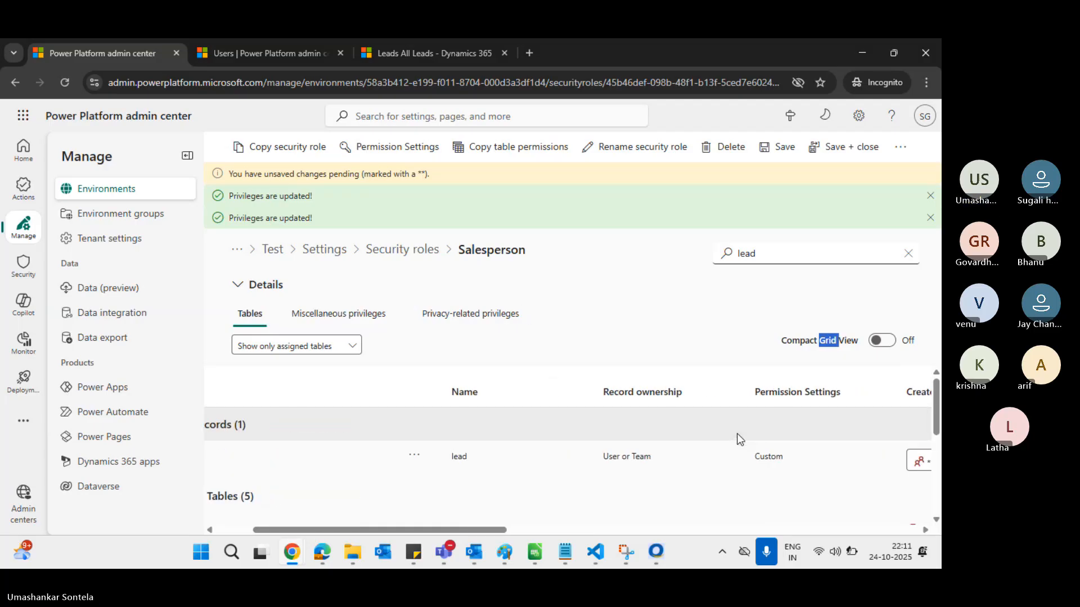
left_click(747, 477)
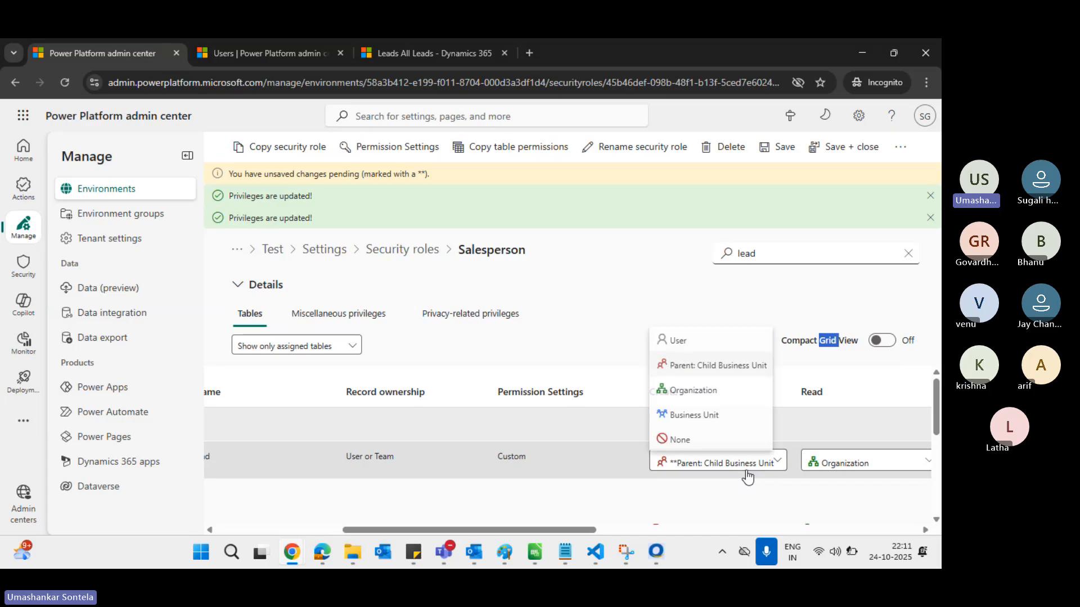
left_click(730, 415)
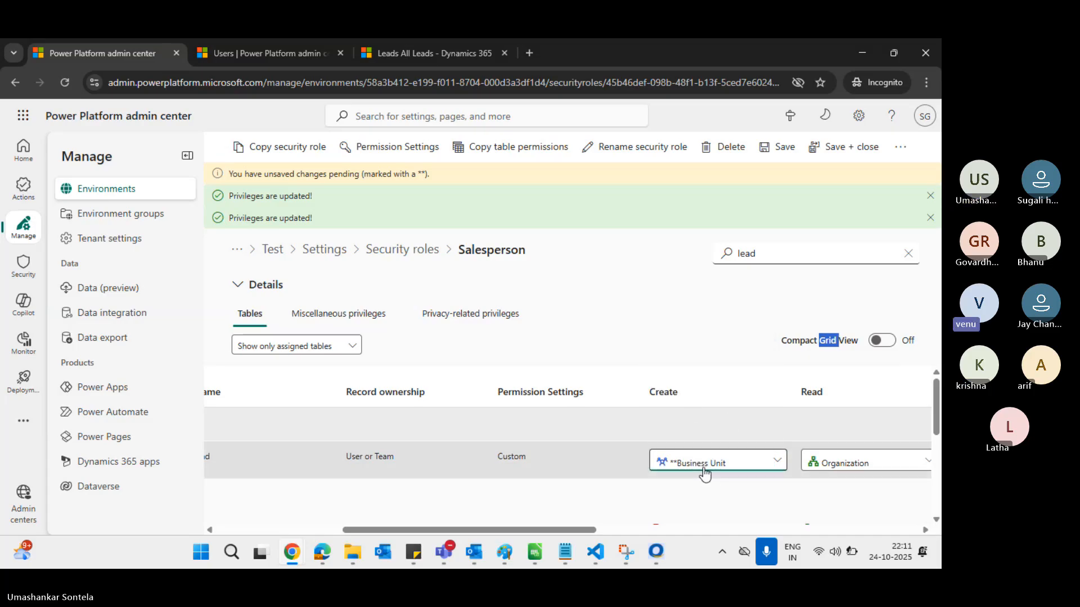
Cycle through the open windows with Alt+Tab to return to the saved lead record
key("alt+Tab")
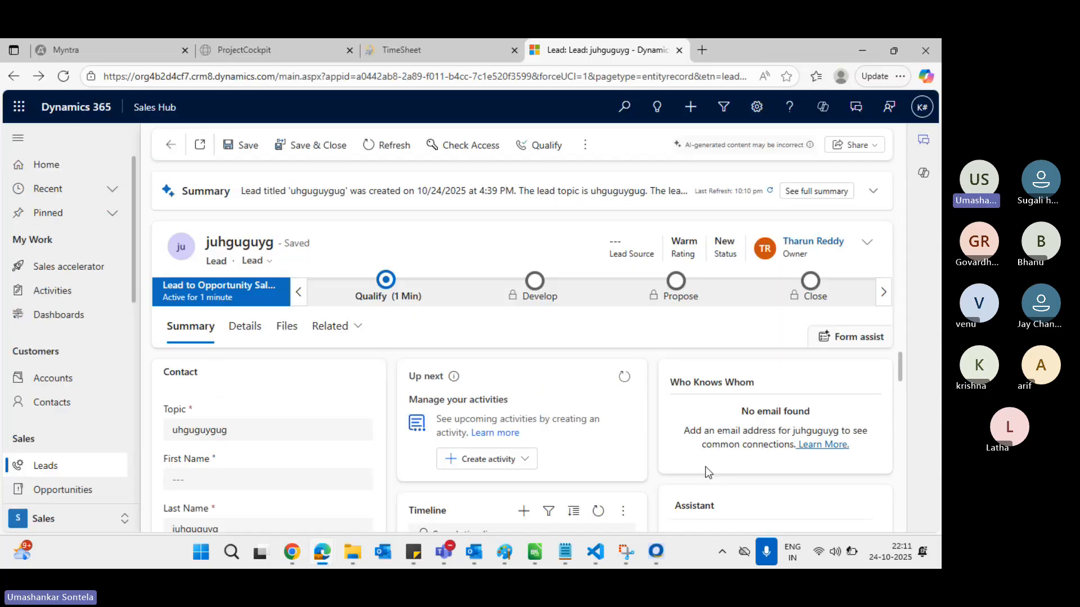
key("alt+Tab")
key("alt+Tab")
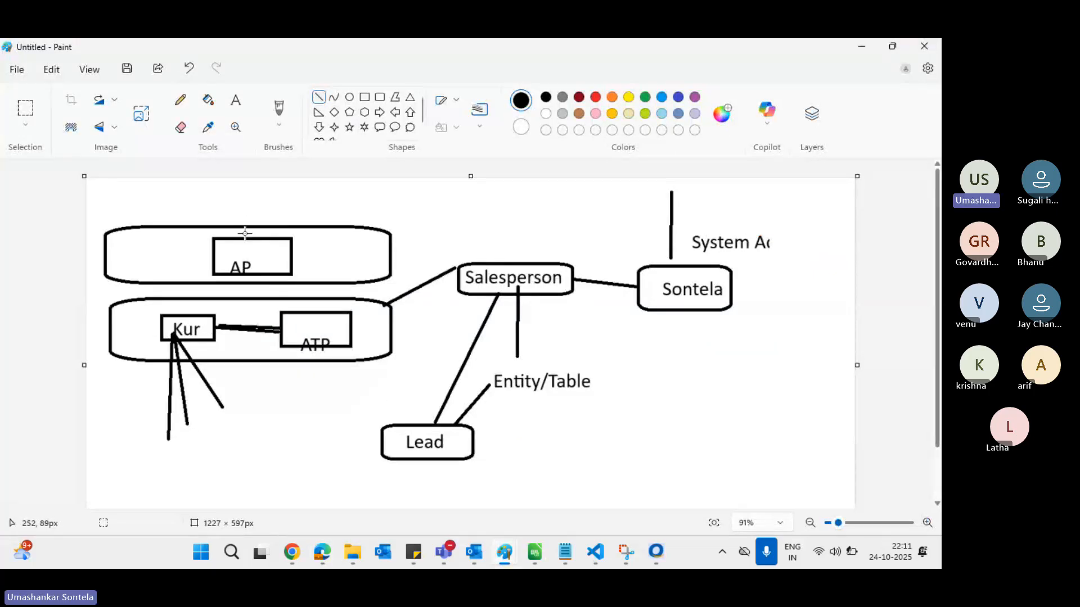
key("alt+Tab")
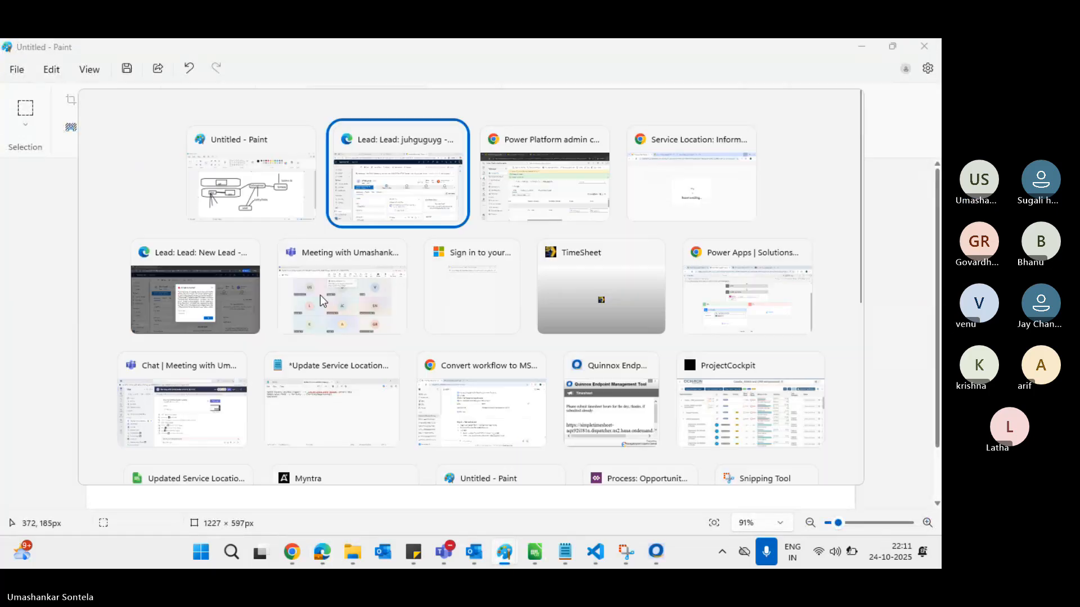
key("alt+Tab")
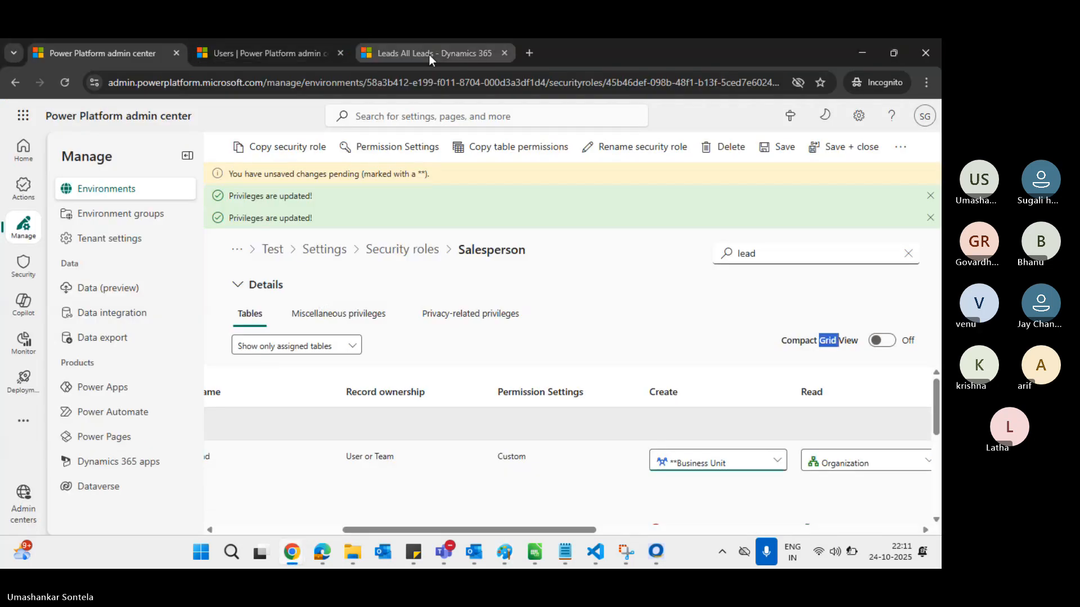
key("alt+Tab")
key("alt+Tab")
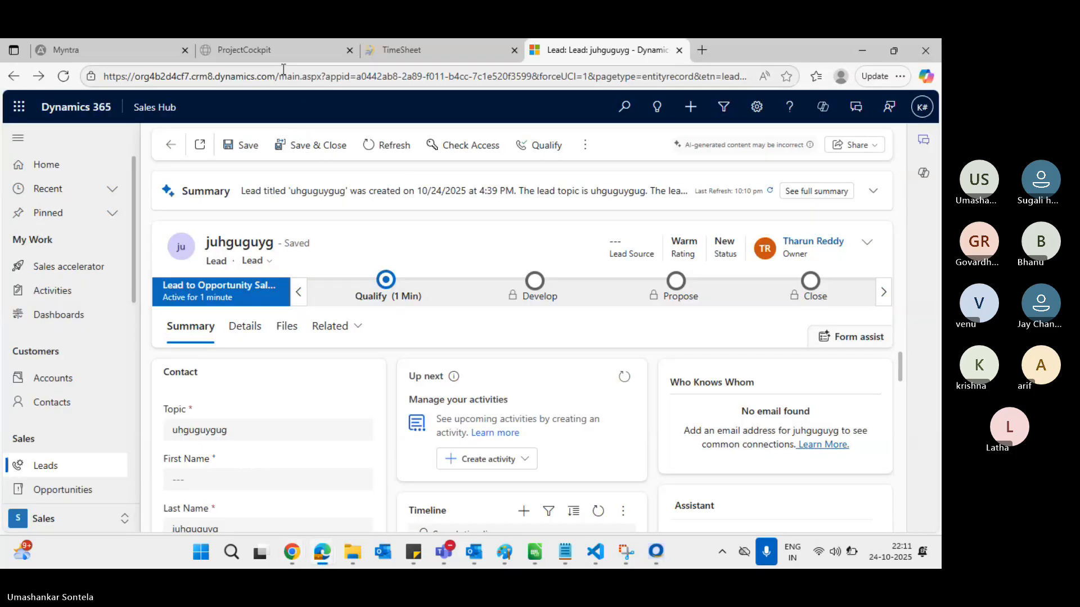
key("alt+Tab")
key("alt+Tab")
key("alt+Tab")
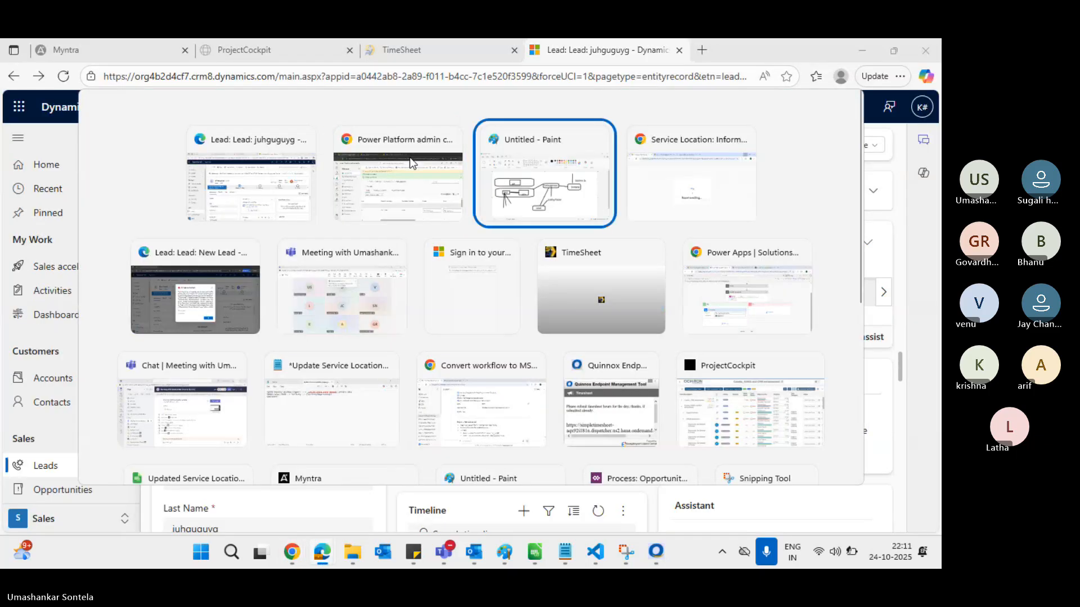
key("alt+Tab")
key("alt+Tab")
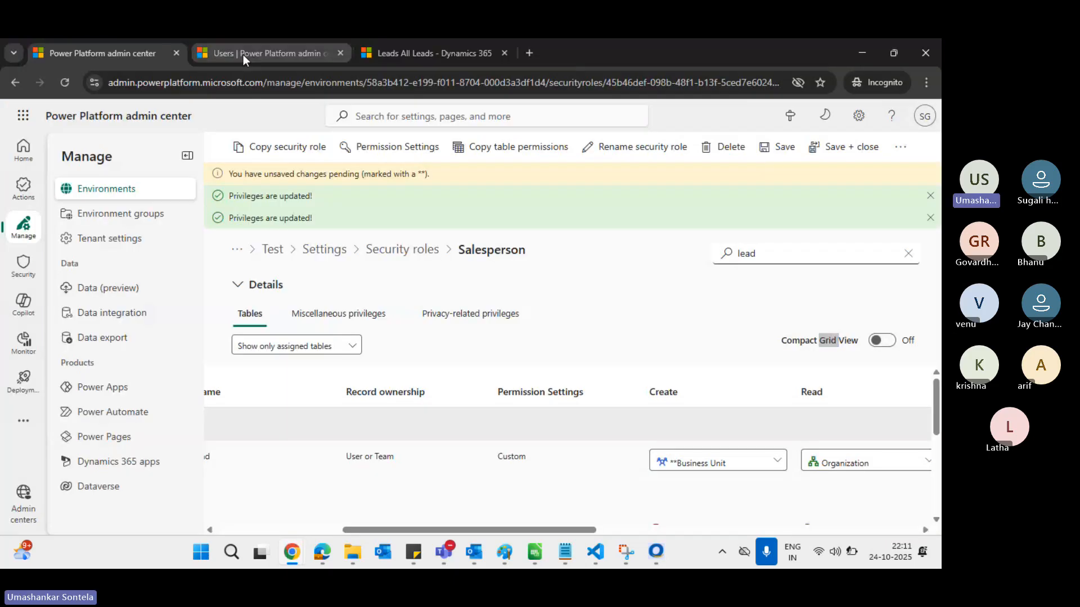
Change the user's business unit from Kurnool to AP and confirm with Ok
left_click(243, 55)
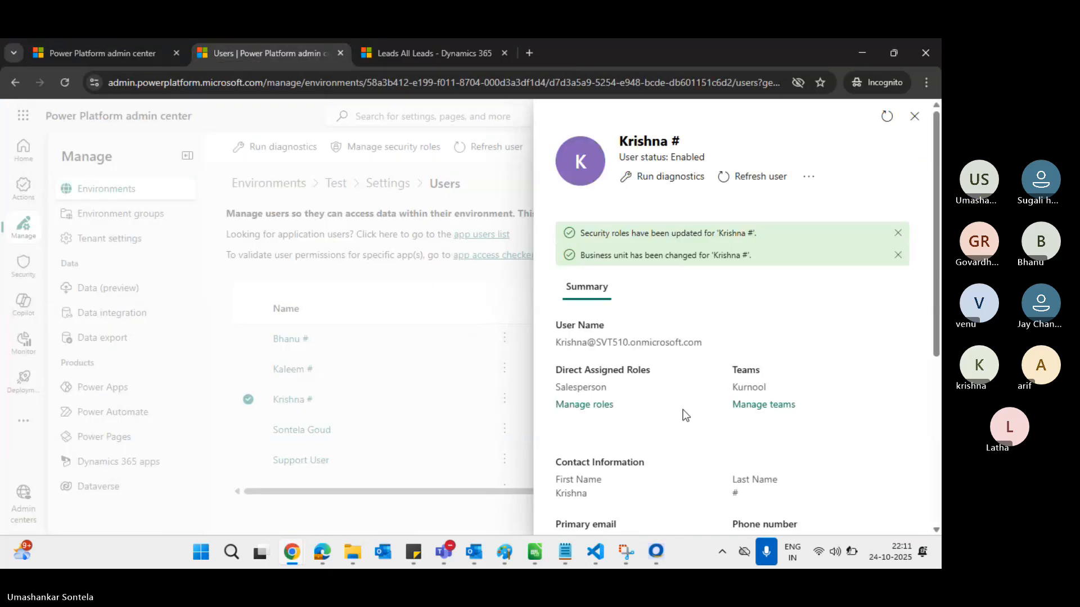
scroll(659, 451, "down", 3)
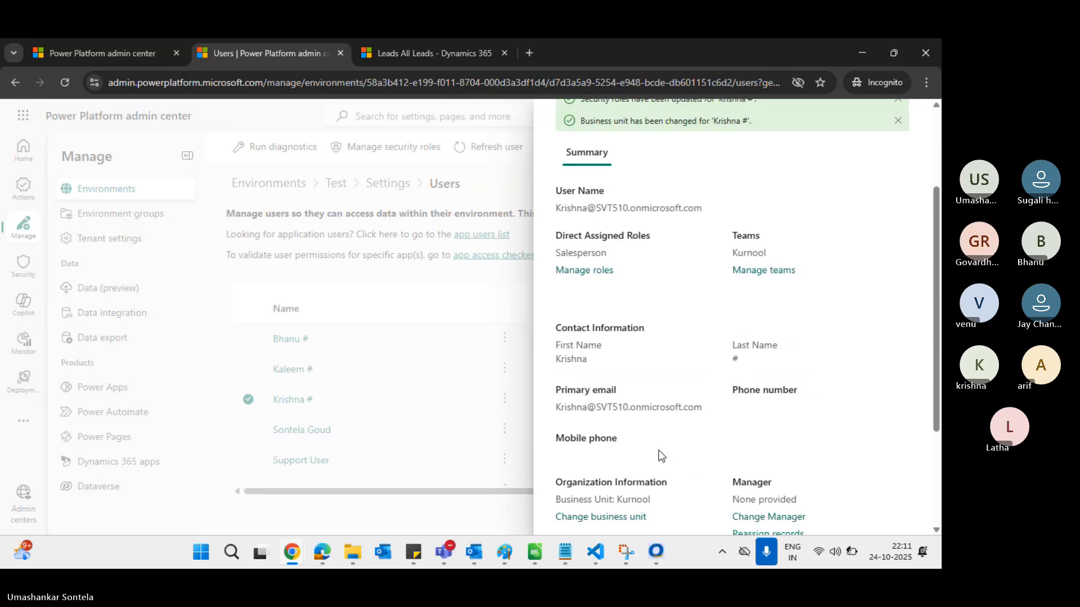
left_click(639, 463)
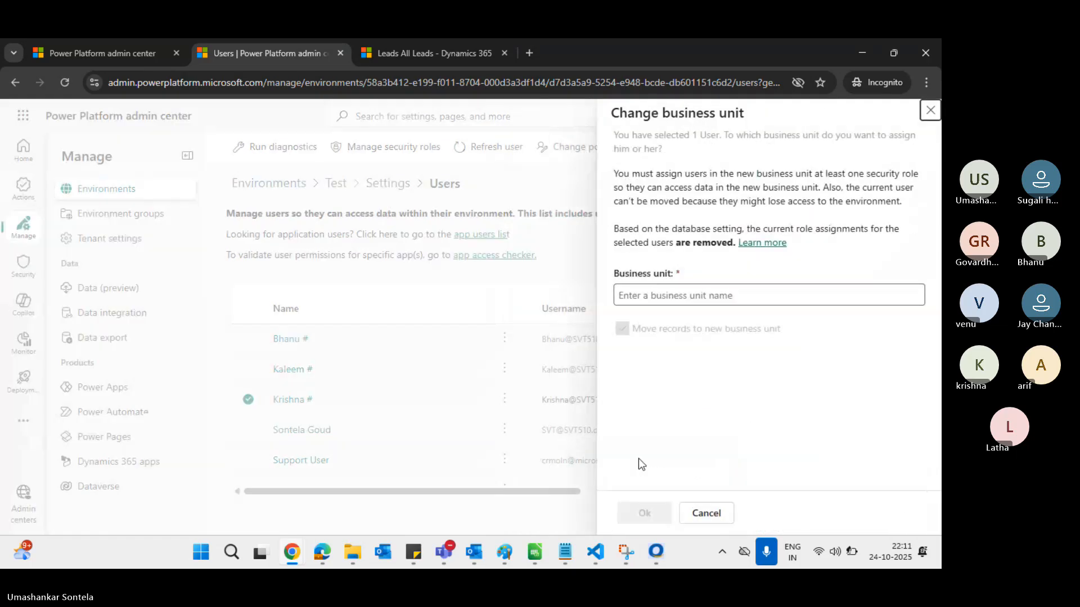
left_click(651, 295)
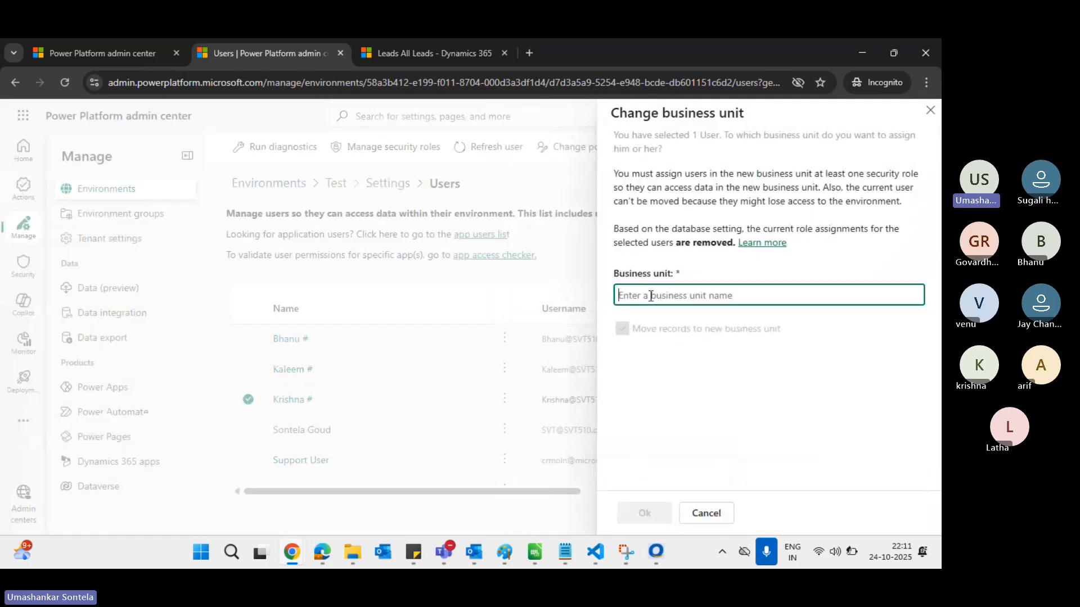
type("AP")
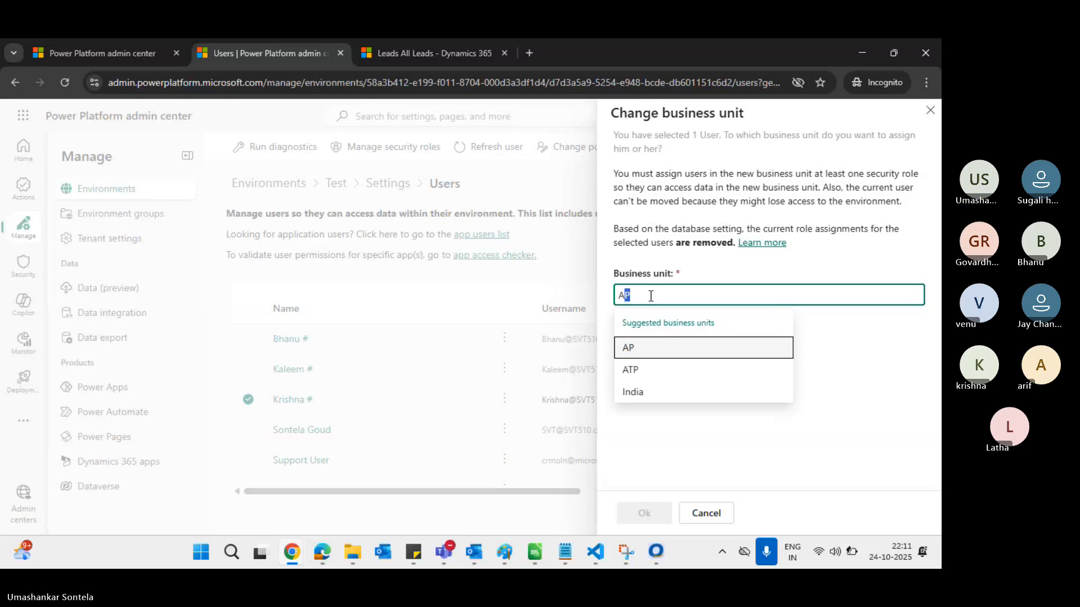
left_click(657, 349)
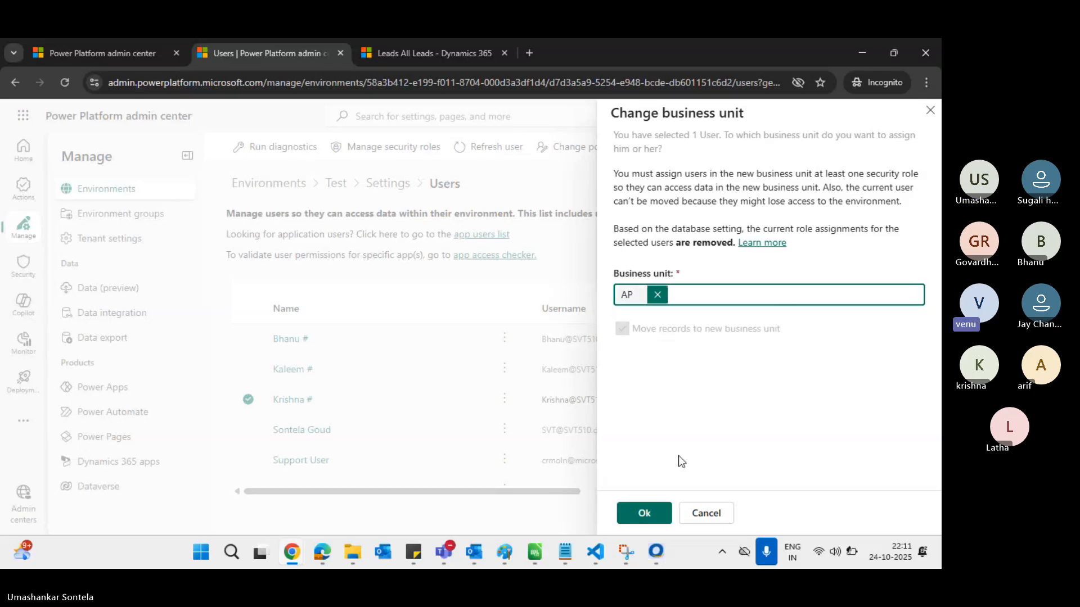
left_click(644, 514)
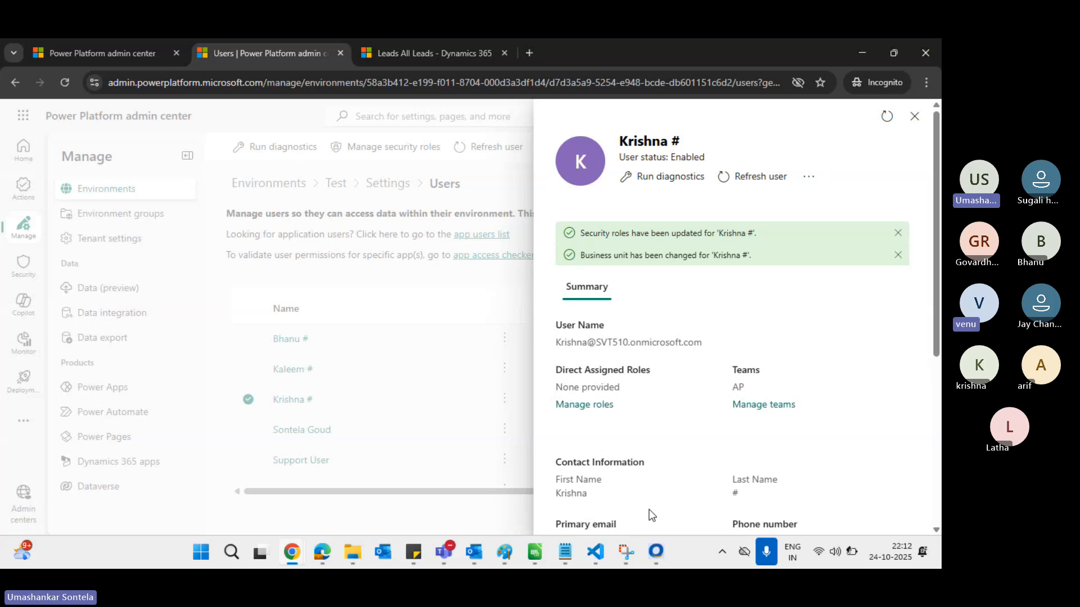
Assign only the Salesperson security role to the user, confirm, and close the details panel
left_click(597, 410)
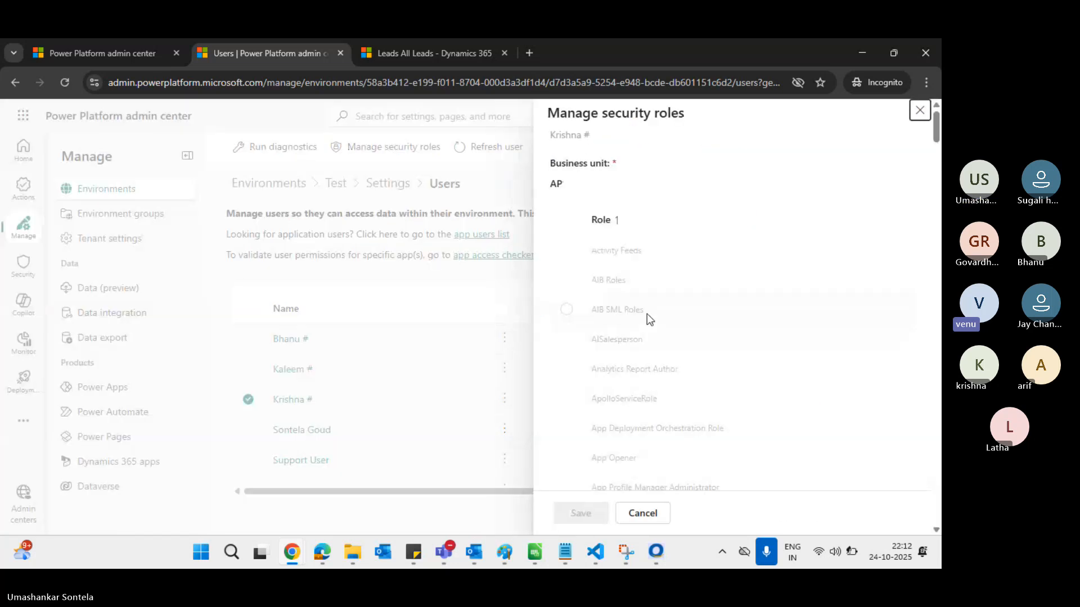
scroll(662, 315, "down", 10)
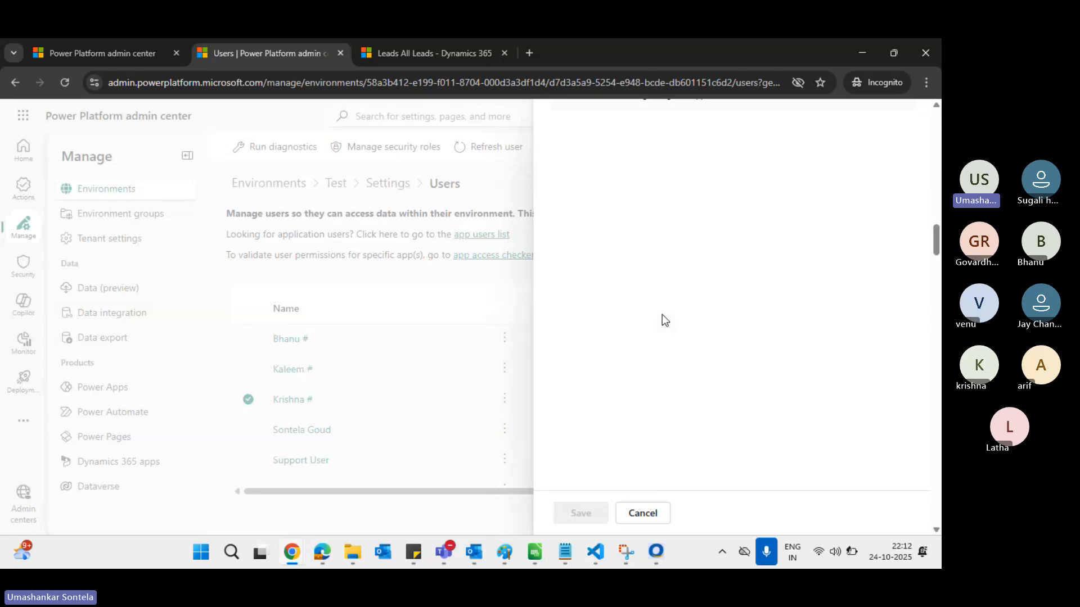
scroll(663, 315, "down", 15)
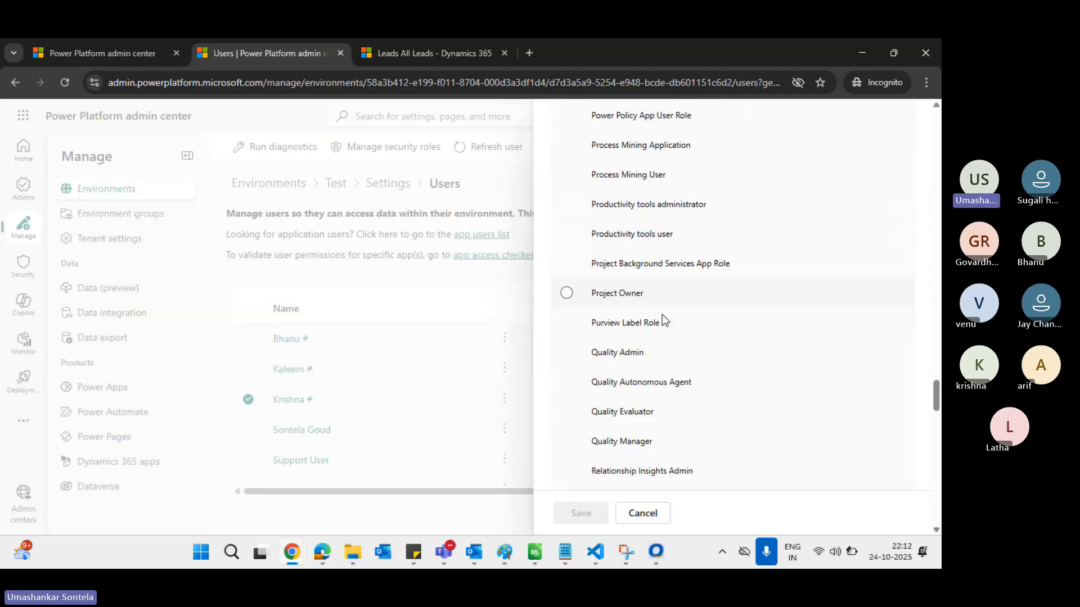
scroll(662, 315, "down", 6)
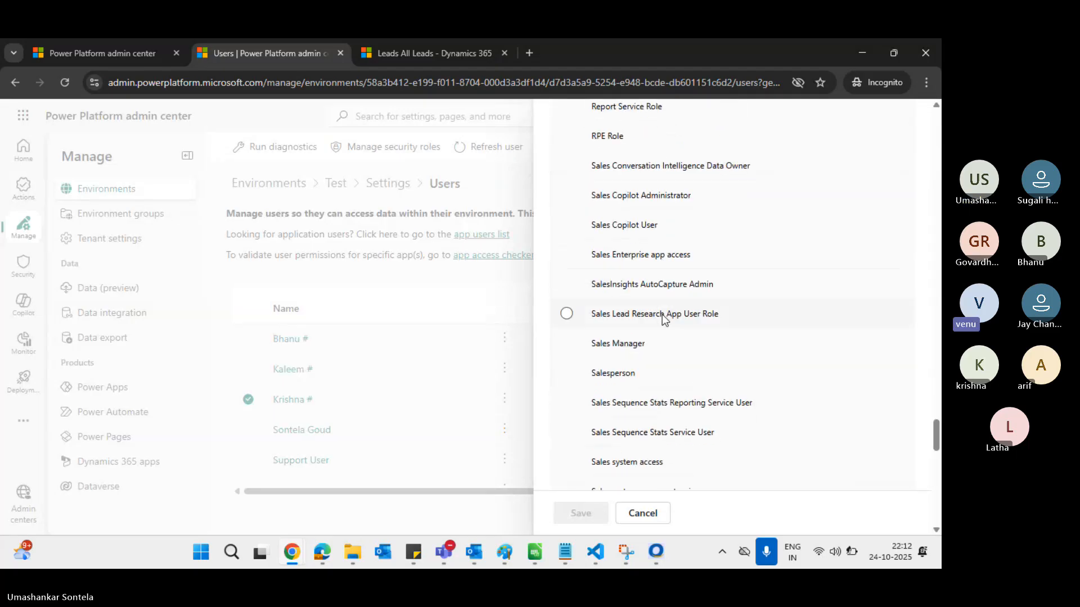
left_click(631, 365)
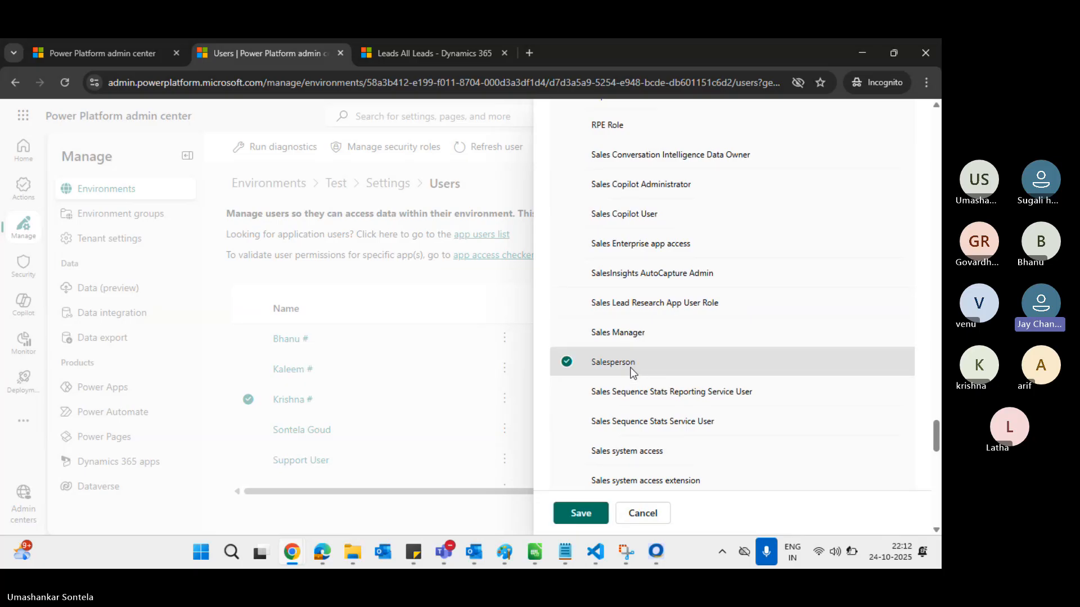
left_click(581, 513)
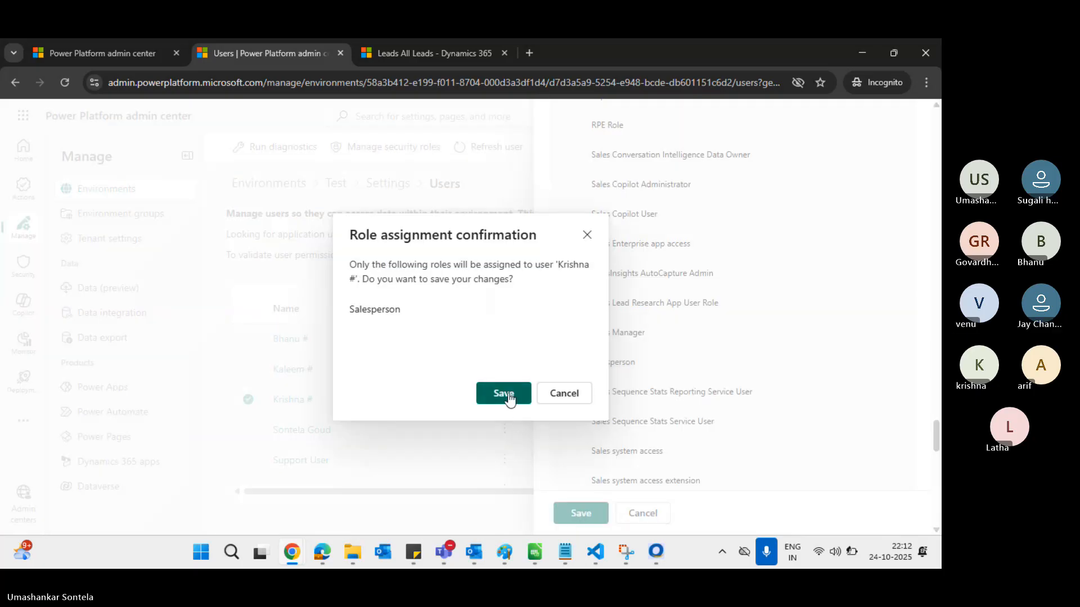
left_click(504, 393)
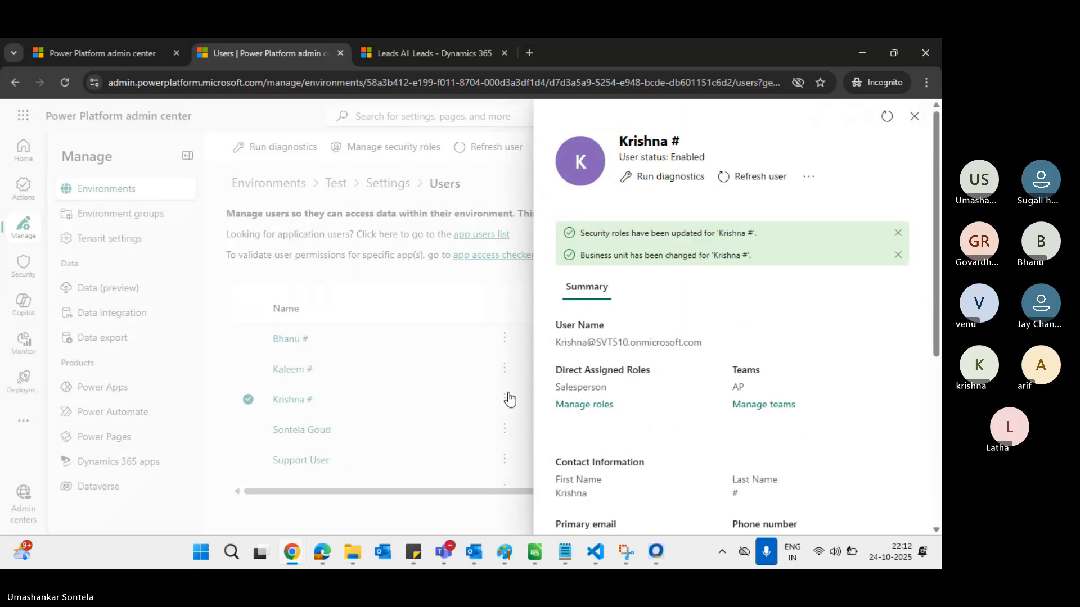
left_click(915, 118)
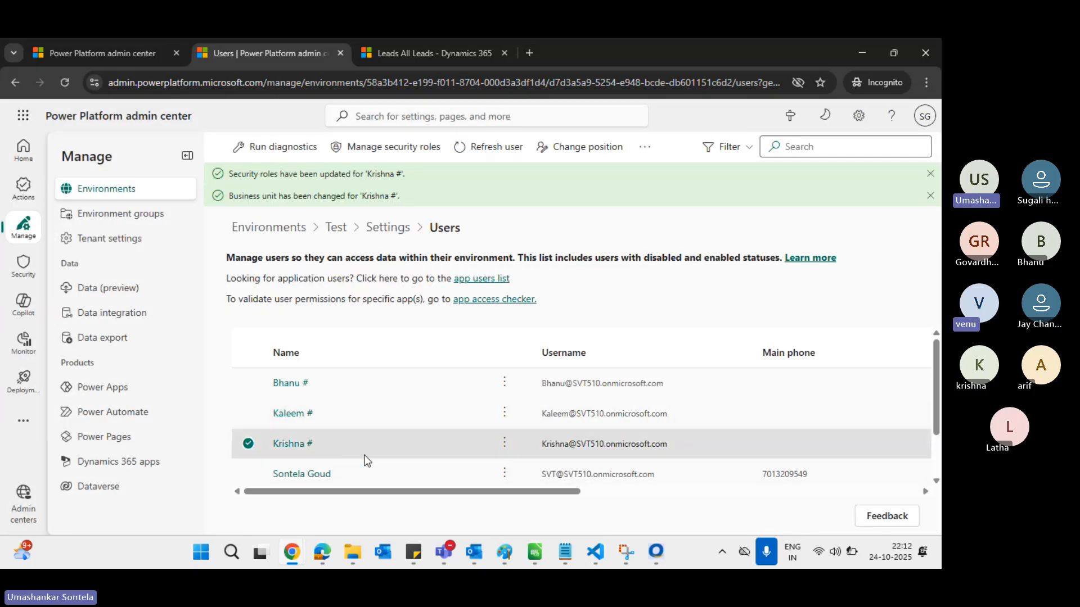
Cycle through open windows with Alt+Tab until the Paint business-unit diagram is in front
scroll(366, 459, "down", 1)
scroll(364, 458, "up", 1)
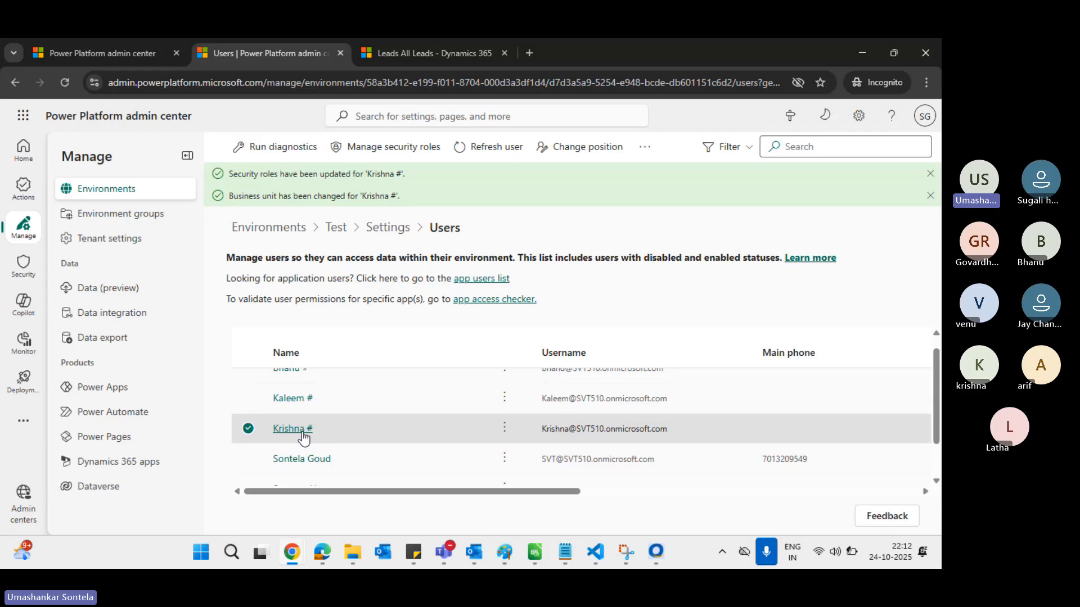
key("alt+Tab")
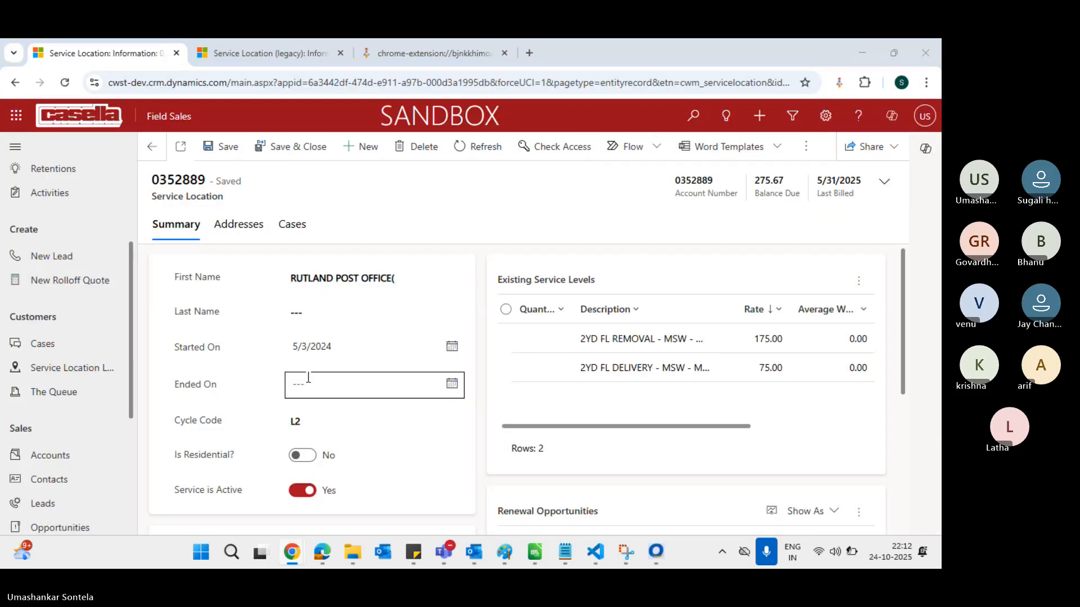
key("alt+Tab")
key("alt+Tab")
key("alt+Tab")
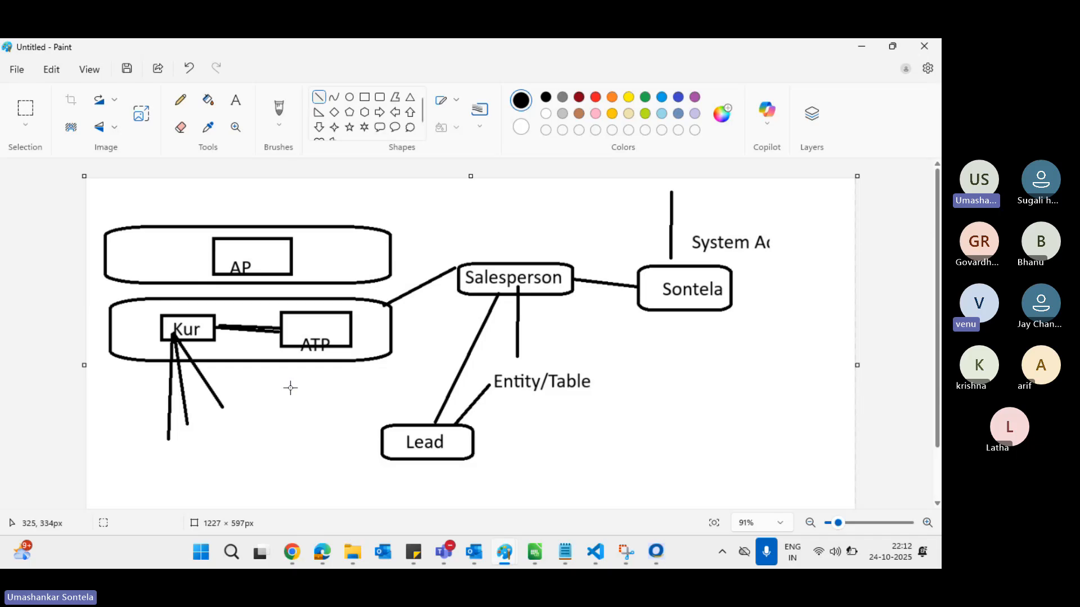
Switch from the Paint diagram back to the admin center's Users page
key("alt+Tab")
key("Tab")
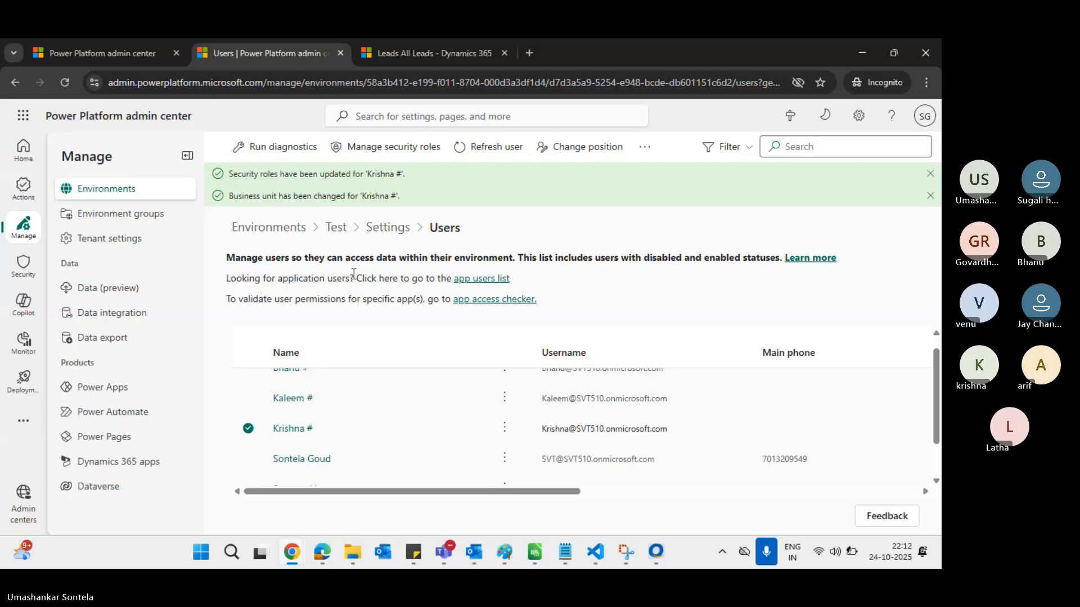
Find the Edge InPrivate Dynamics 365 Sales Hub window among the open windows
mouse_move(290, 563)
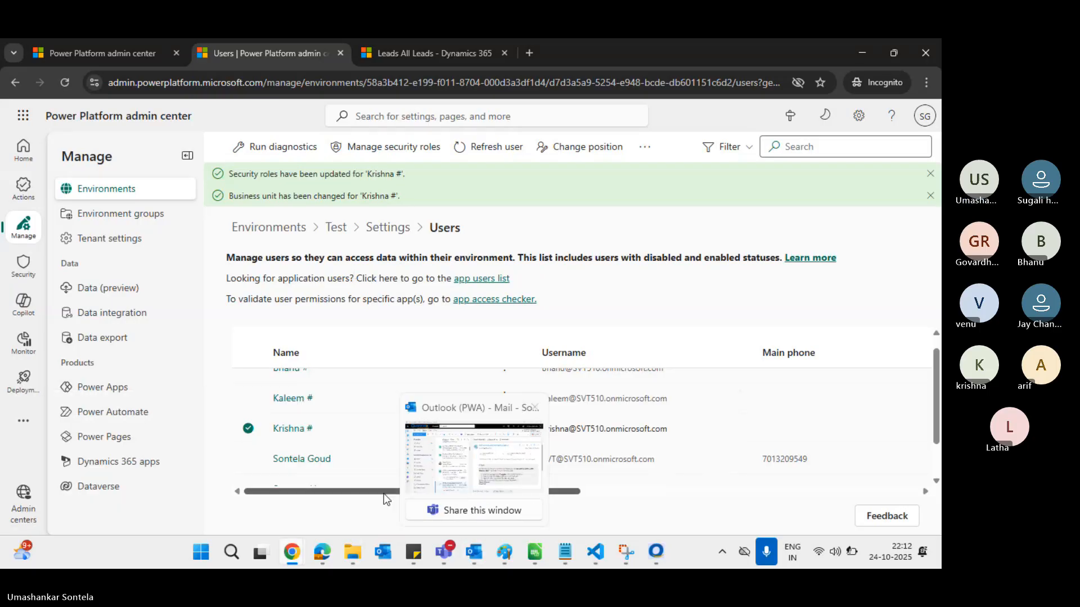
key("alt+Tab")
key("alt+Tab")
key("alt+Tab")
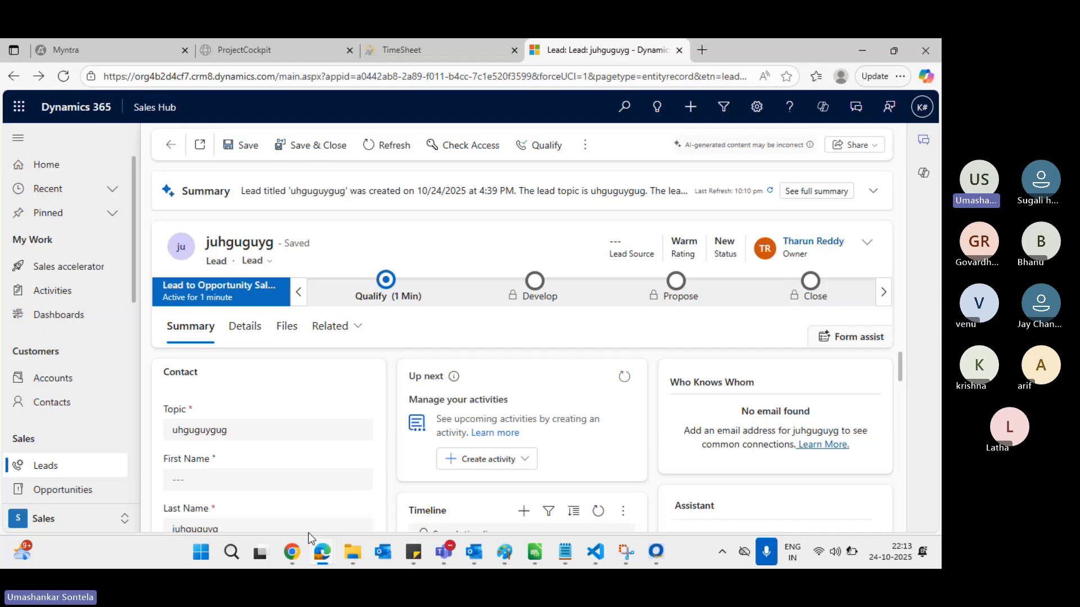
mouse_move(658, 461)
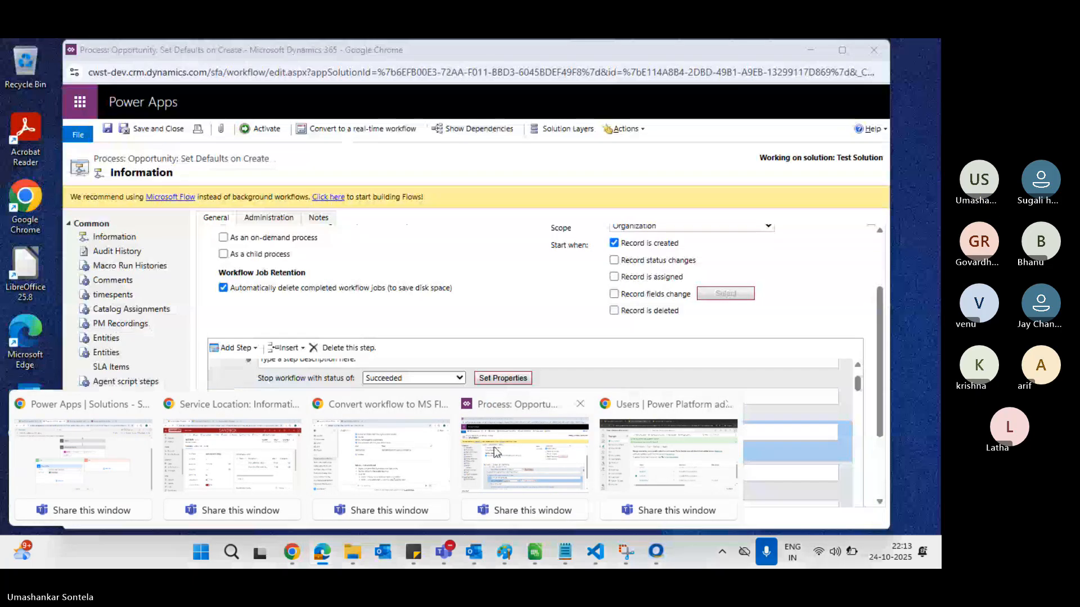
mouse_move(393, 457)
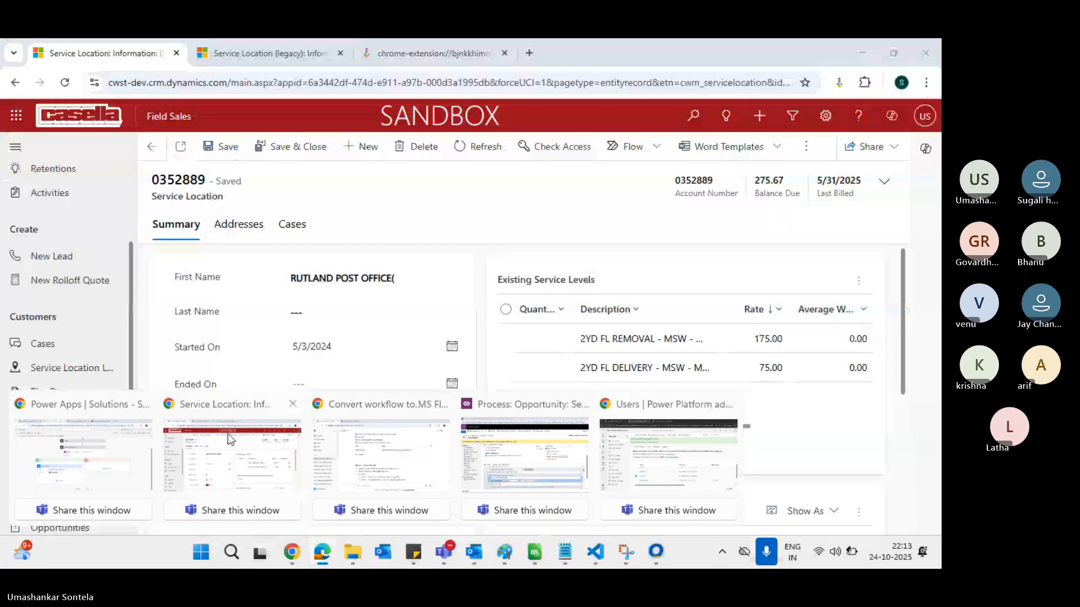
mouse_move(82, 434)
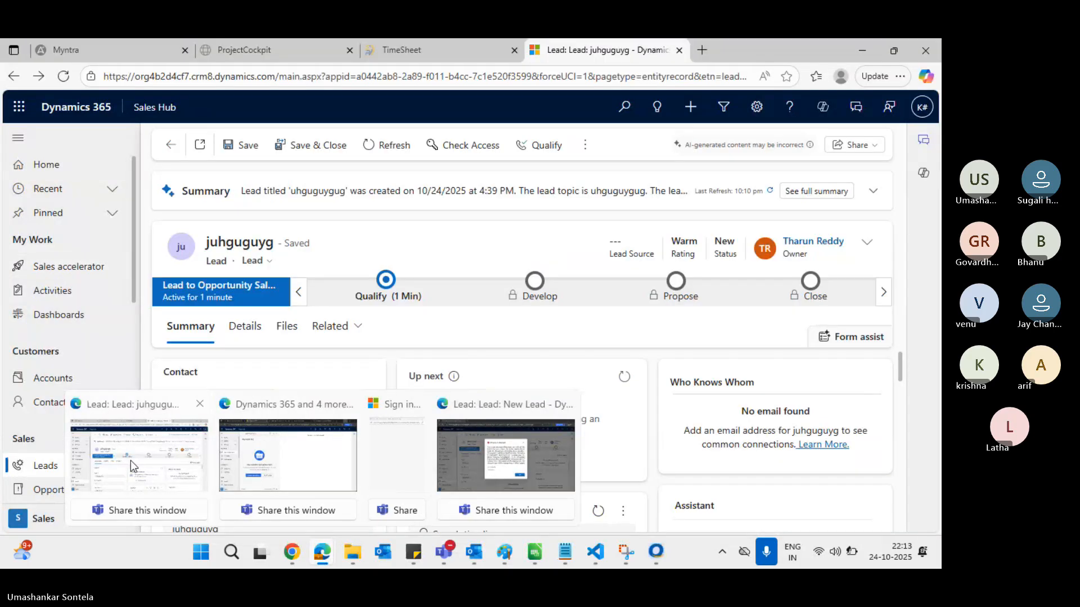
mouse_move(312, 454)
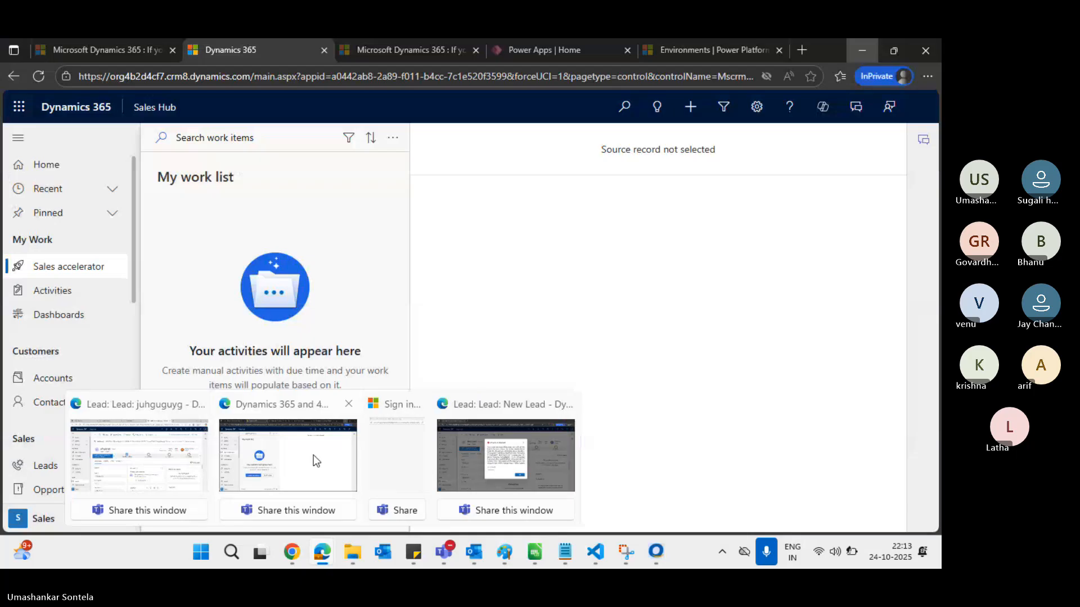
Sign back in as the test user, go to Leads with Copilot closed, and start a new lead
left_click(312, 454)
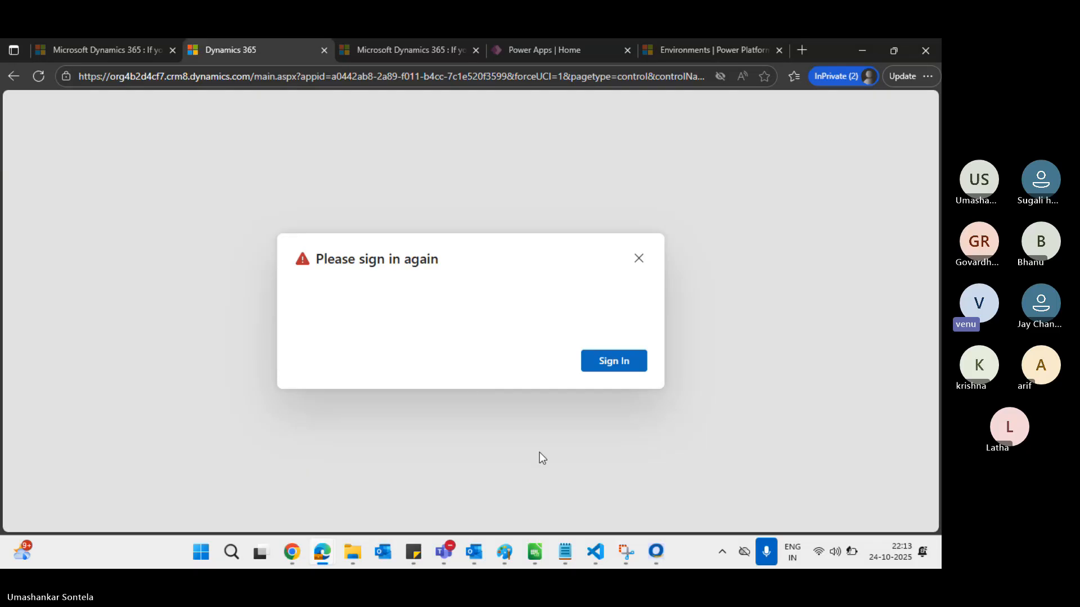
left_click(615, 366)
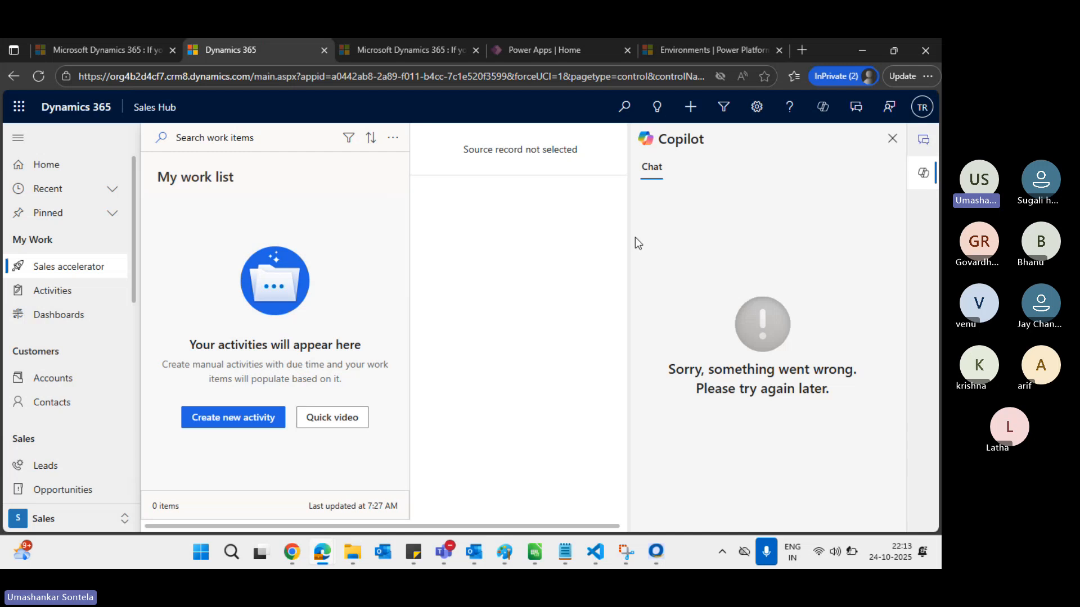
left_click(41, 467)
left_click(893, 139)
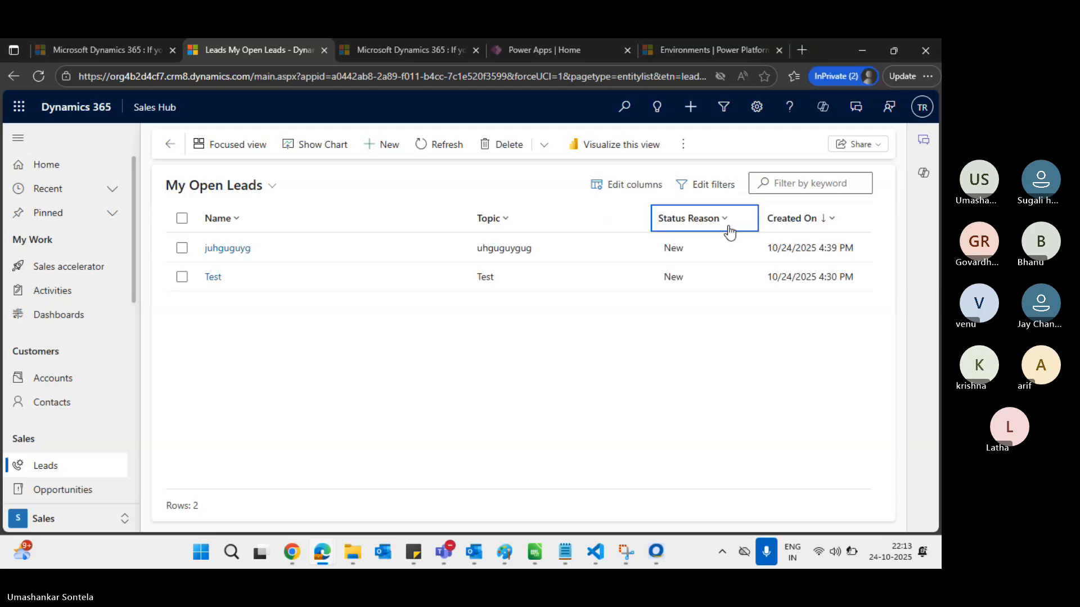
left_click(376, 145)
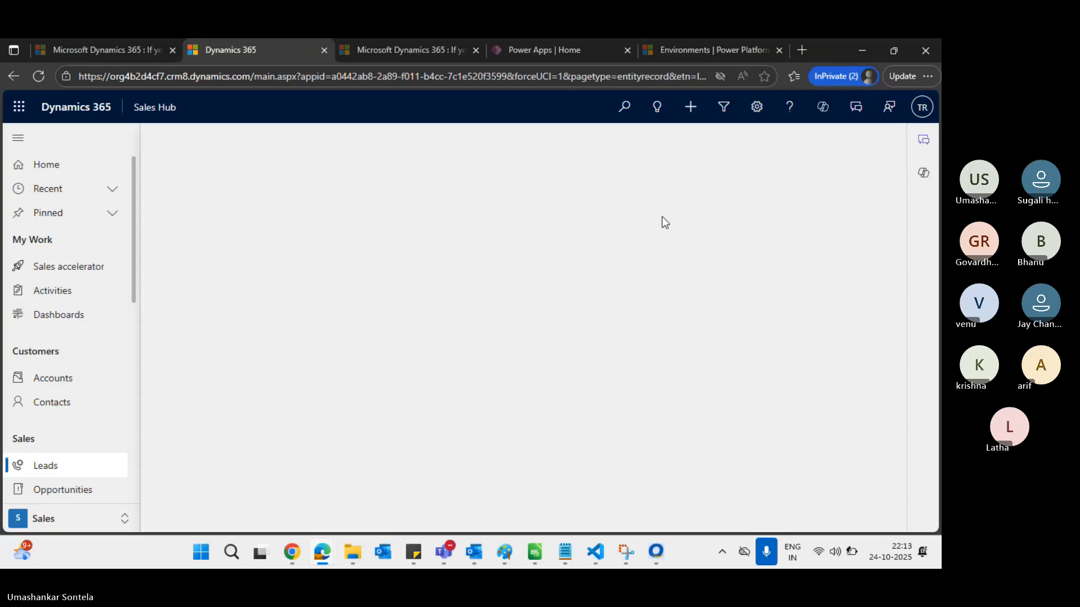
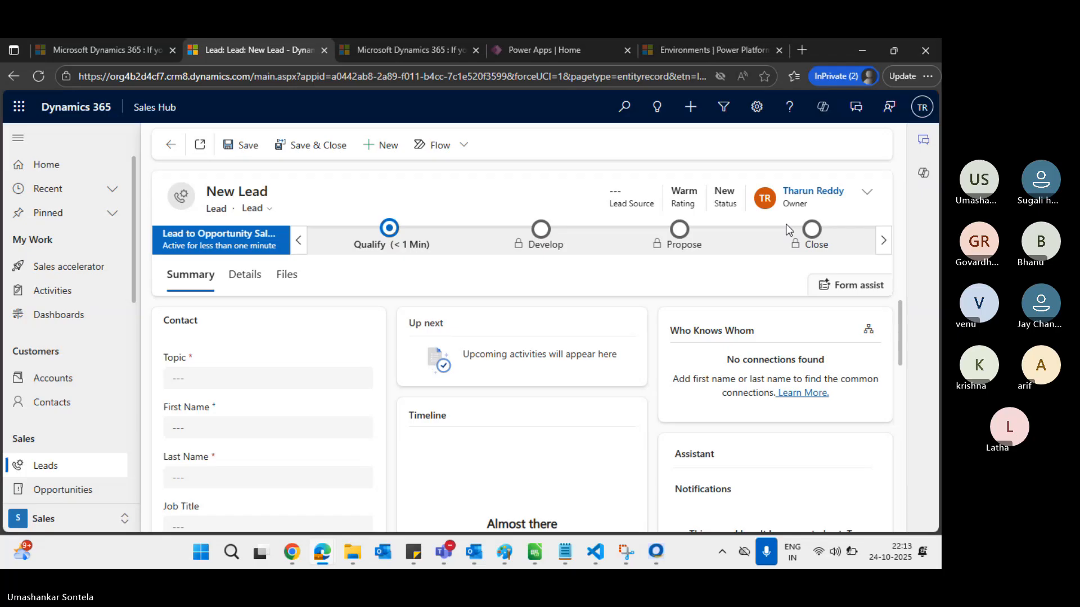
Make the matching user the lead's owner, then enter topic 'hguygugy' and a test last name
left_click(866, 192)
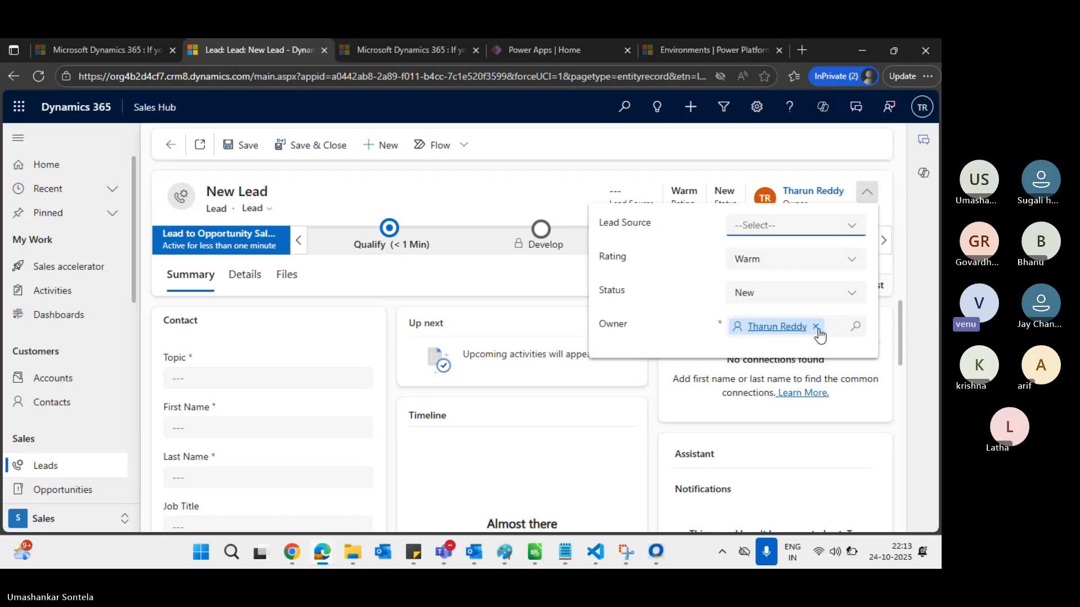
left_click(816, 328)
type("k")
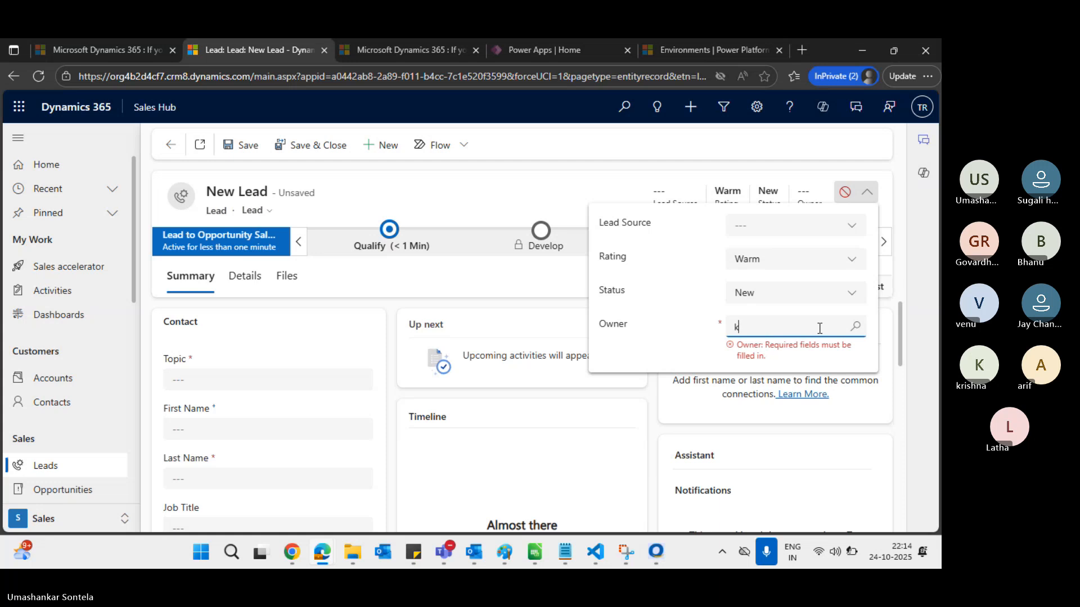
type("rish")
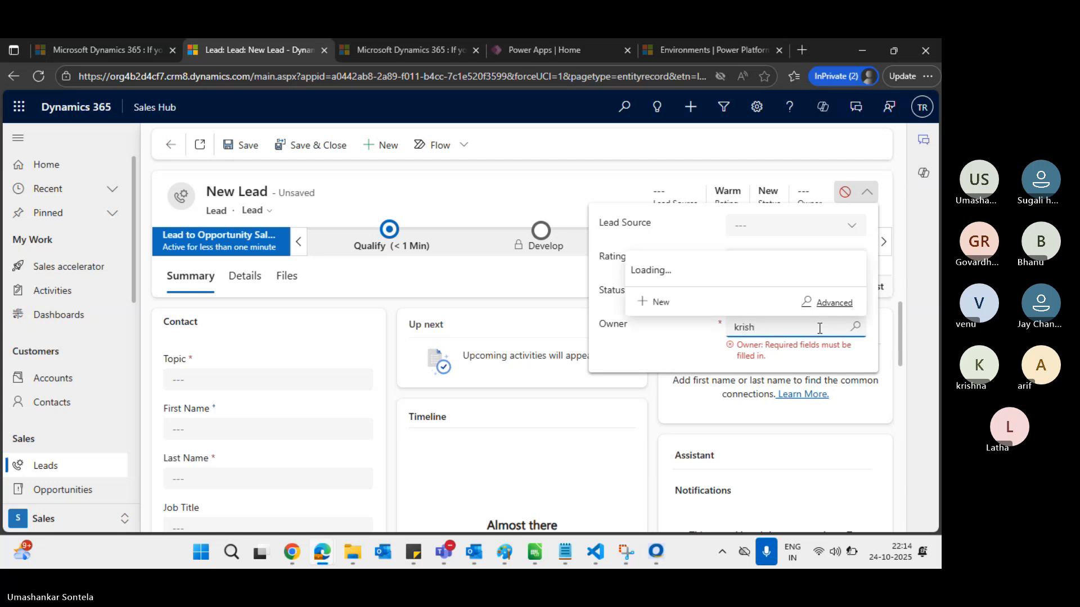
left_click(719, 275)
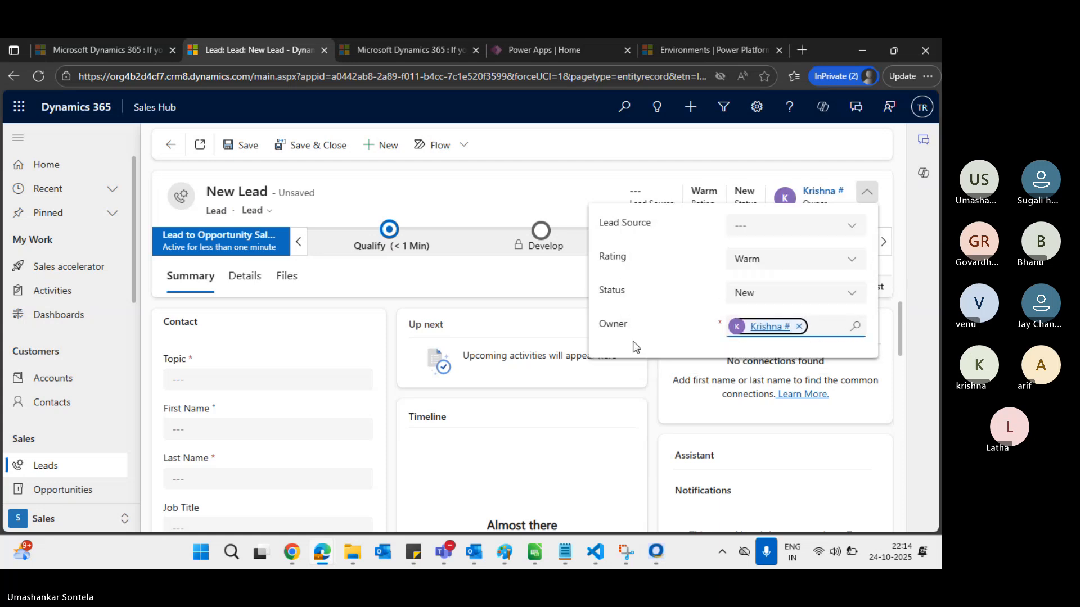
left_click(240, 383)
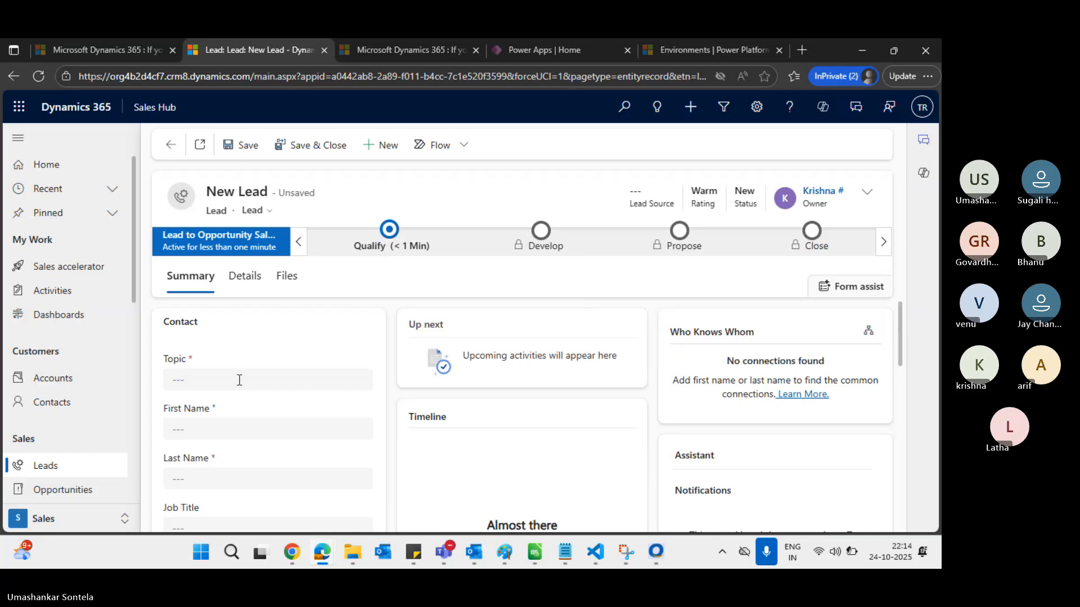
left_click(239, 380)
type("hguygugy")
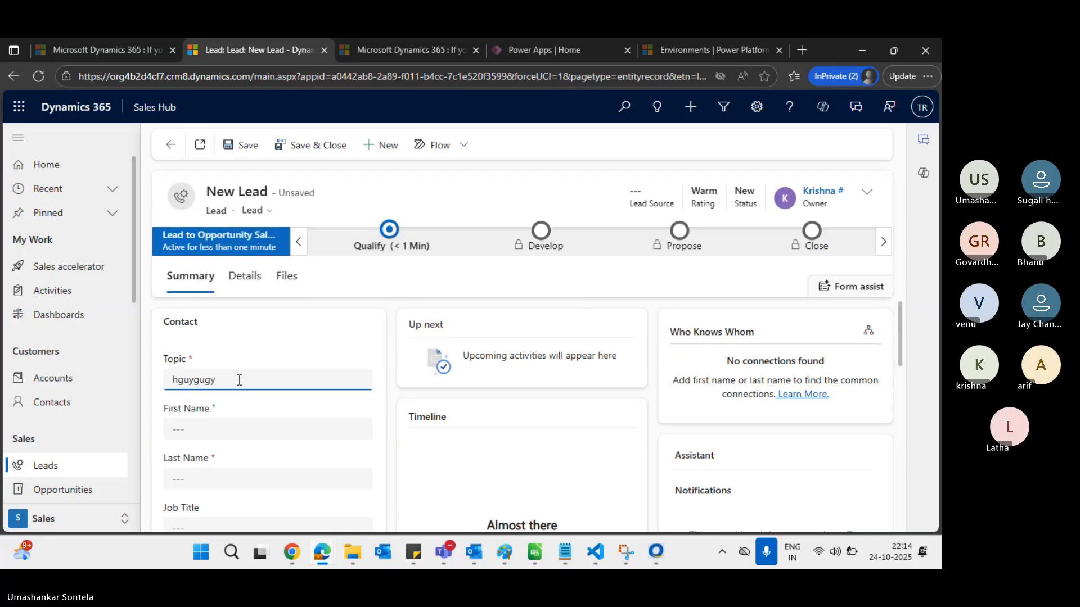
left_click(221, 479)
type("ygfytf")
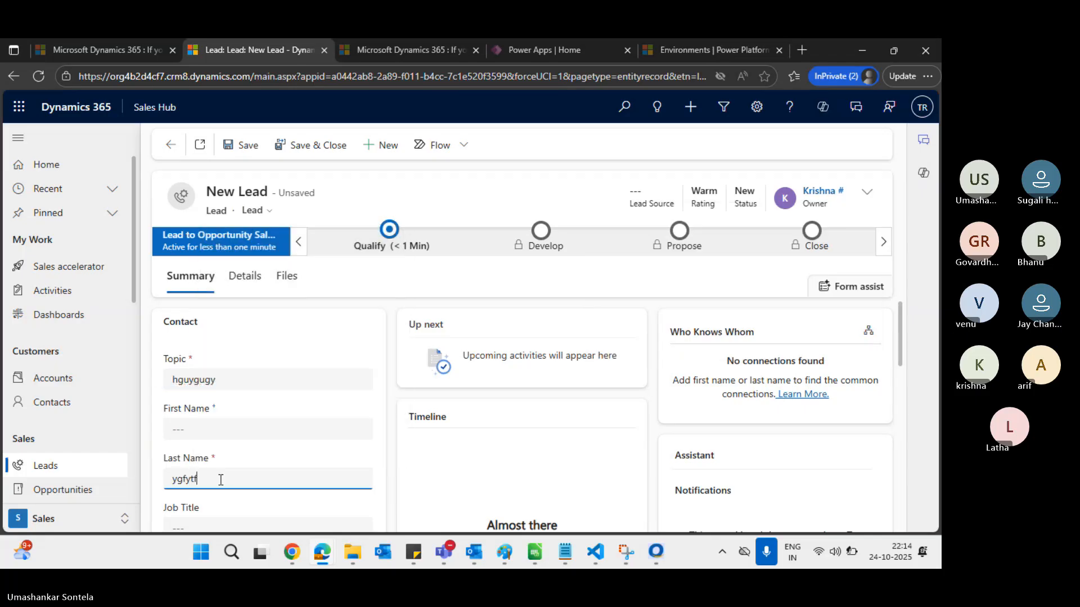
type("ytfyt")
Attempt to save the new lead and dismiss the Insufficient Permissions error
left_click(254, 145)
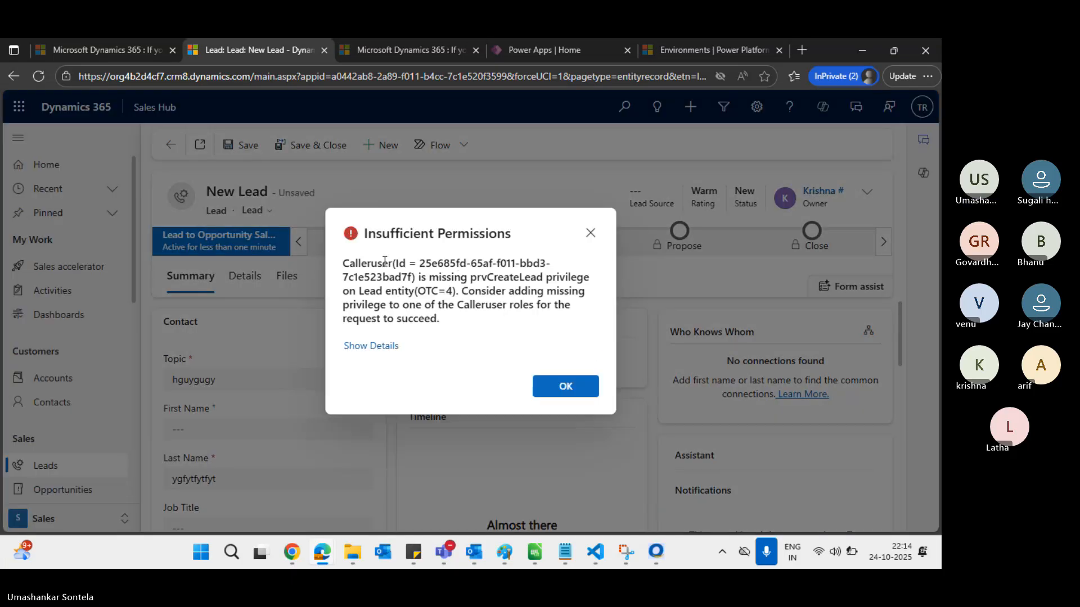
triple_click(374, 235)
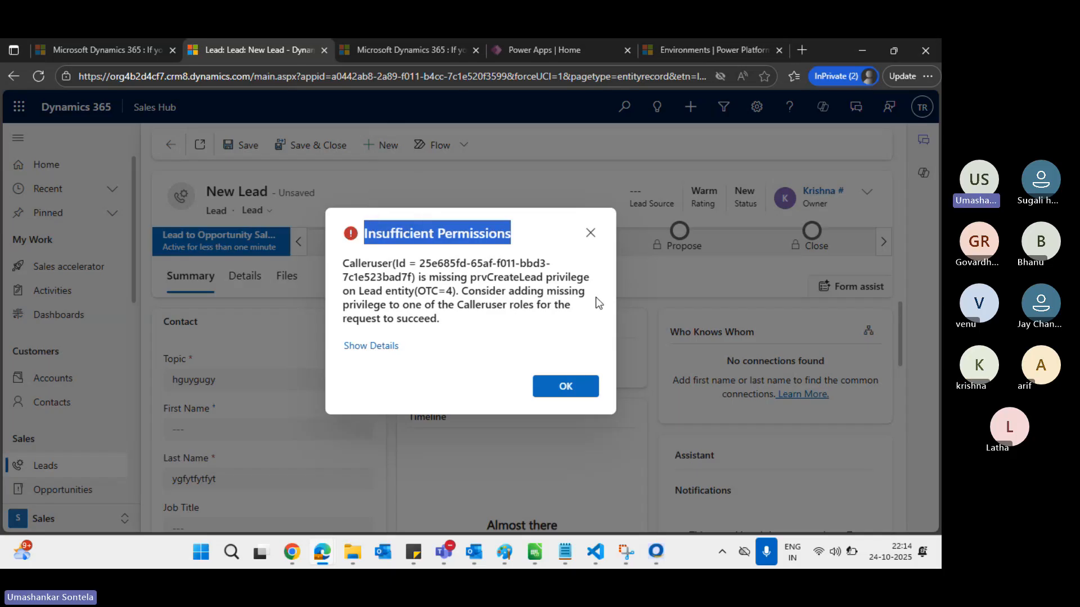
left_click(574, 386)
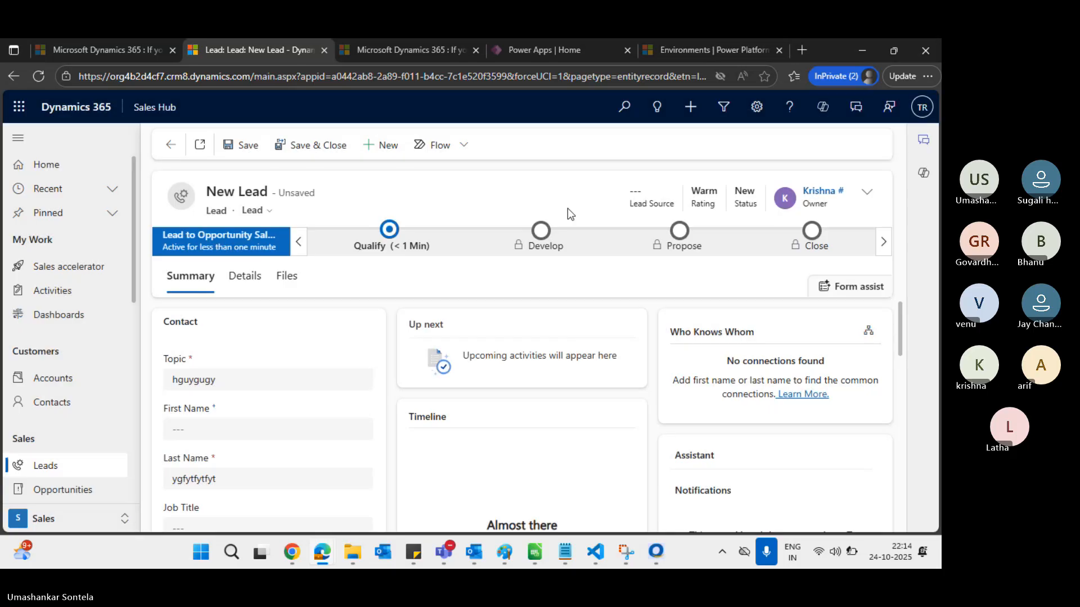
key("alt+Tab")
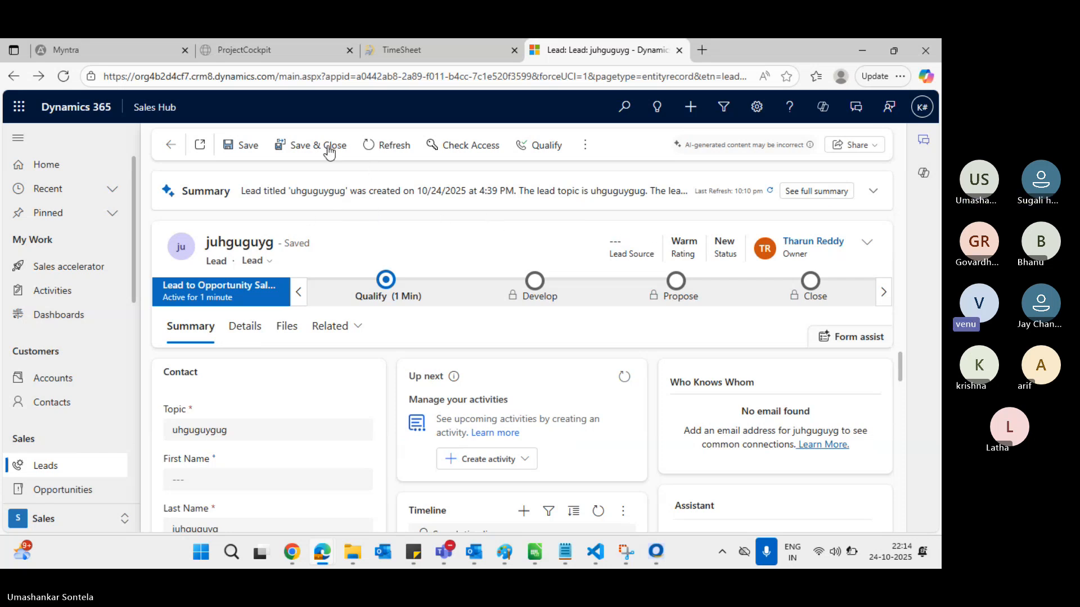
Reload the saved lead record page twice
left_click(274, 79)
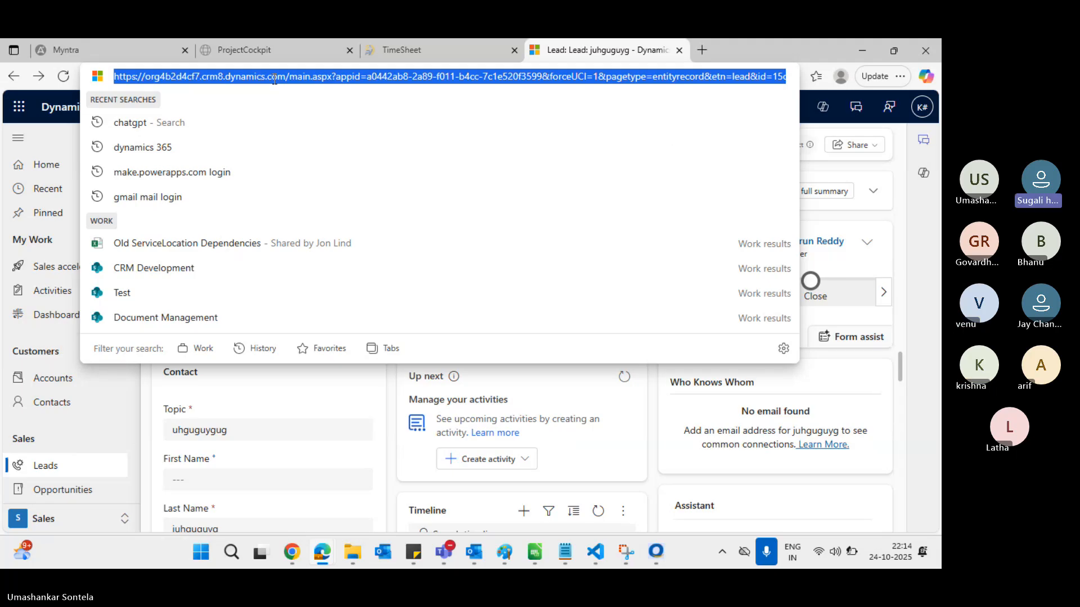
key("Return")
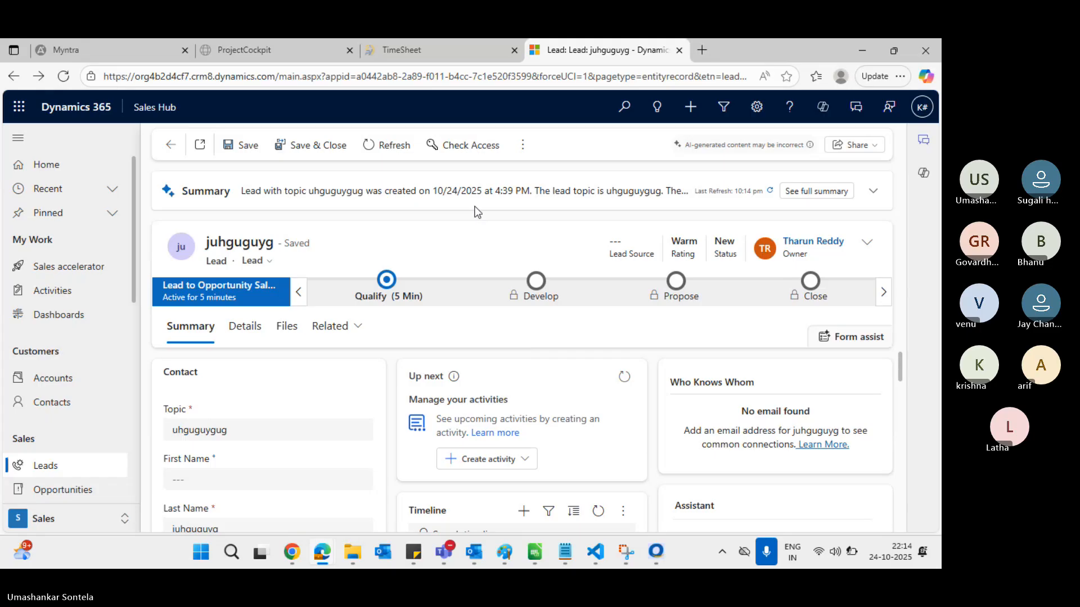
left_click(452, 80)
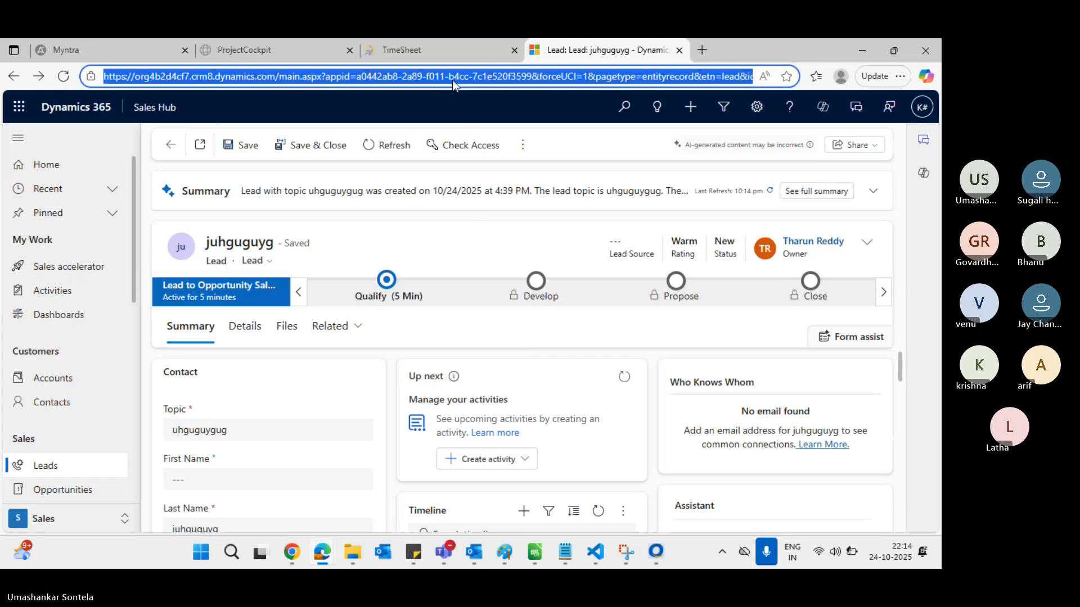
key("Return")
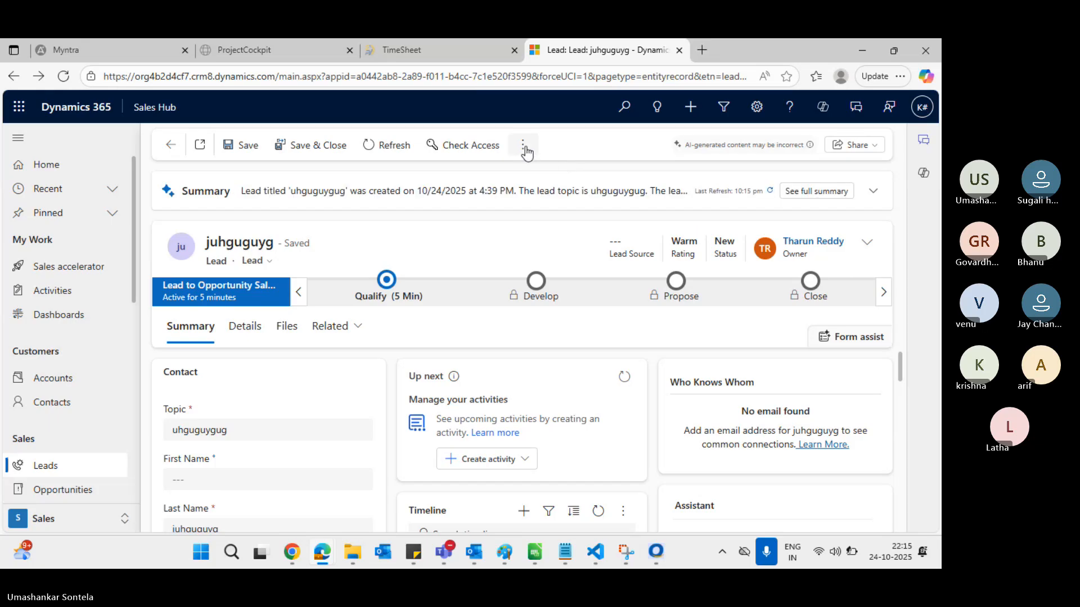
Check the lead's extra commands, then go to the My Open Leads list
left_click(523, 145)
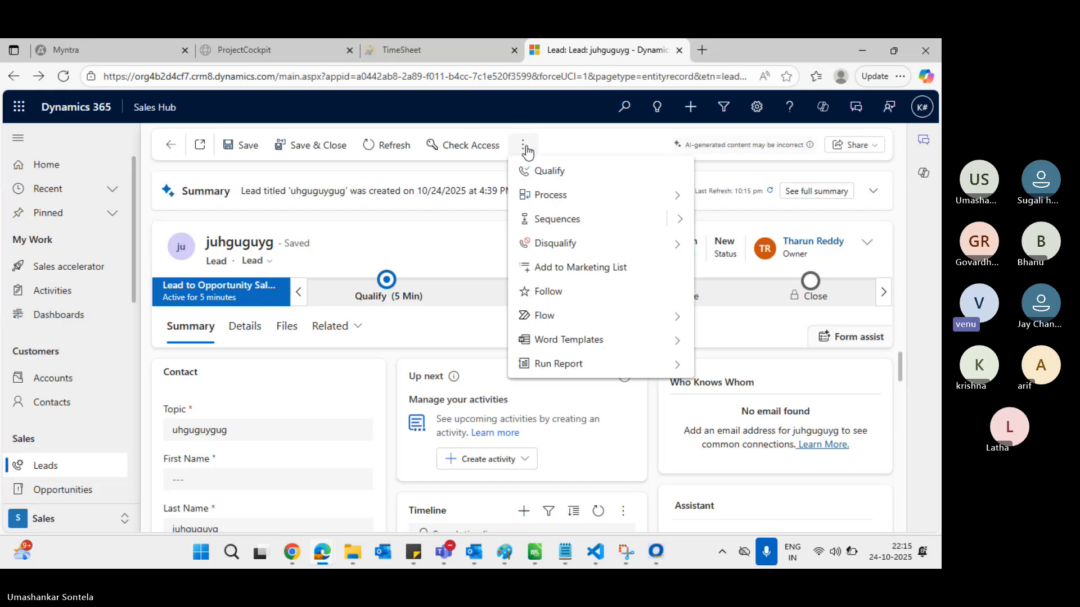
left_click(611, 143)
left_click(69, 466)
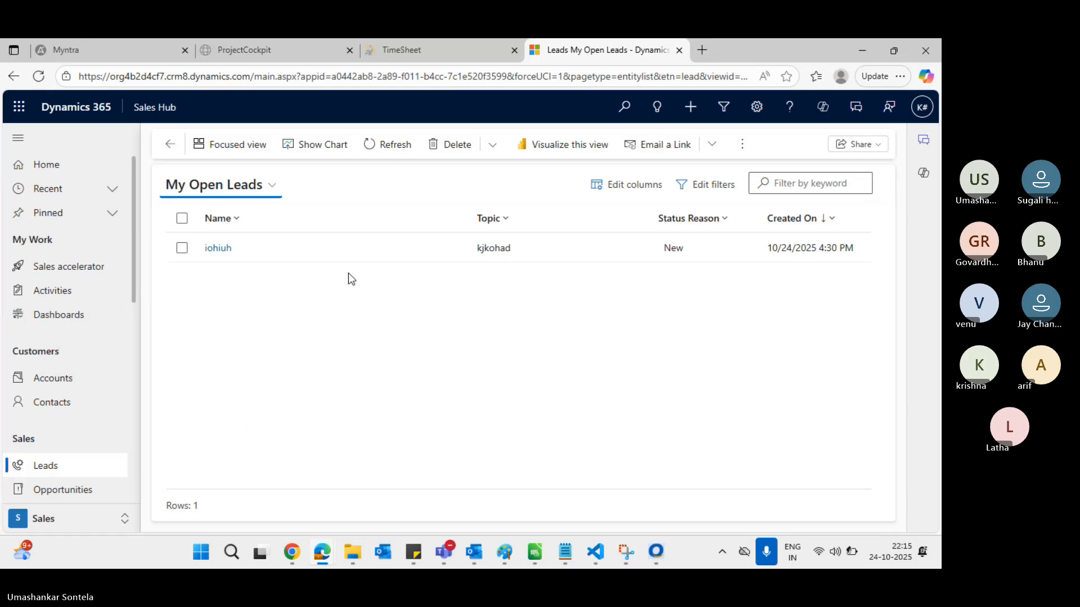
Reload the My Open Leads list and open the iohiuh lead
left_click(236, 79)
key("Return")
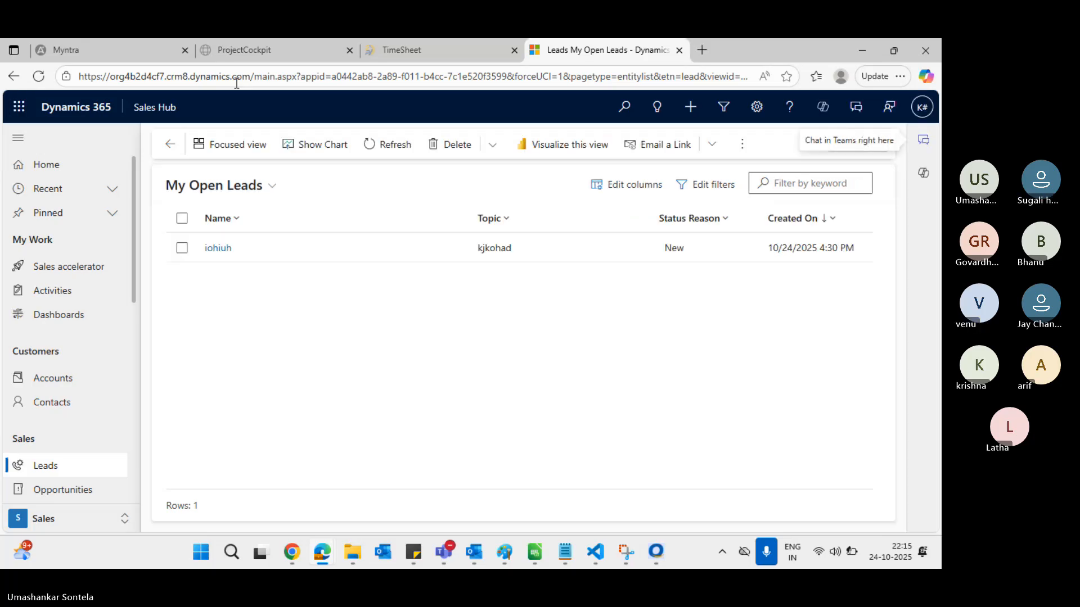
left_click(741, 147)
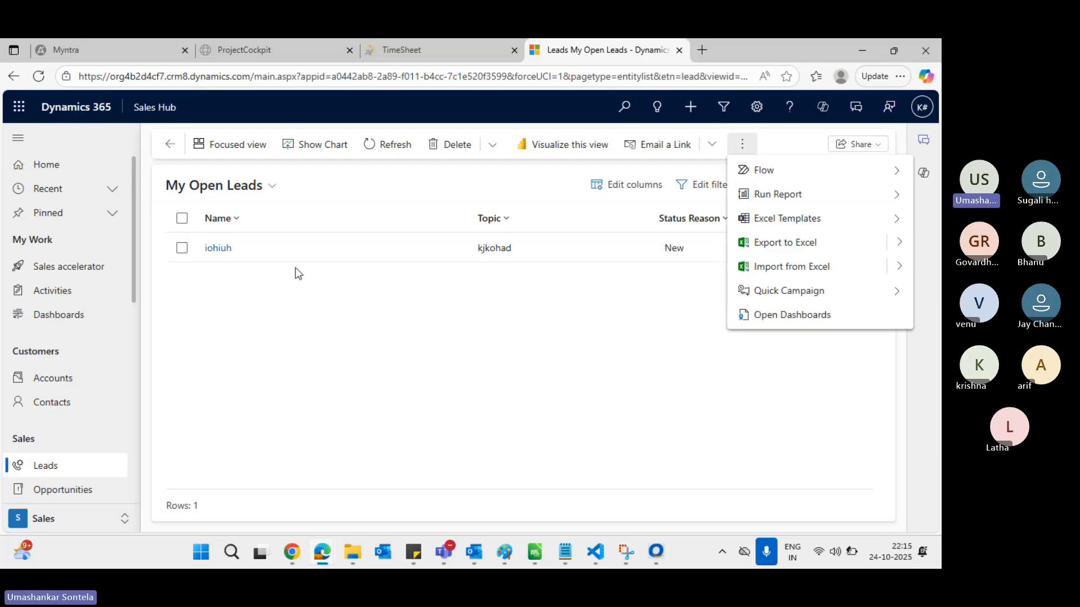
left_click(219, 249)
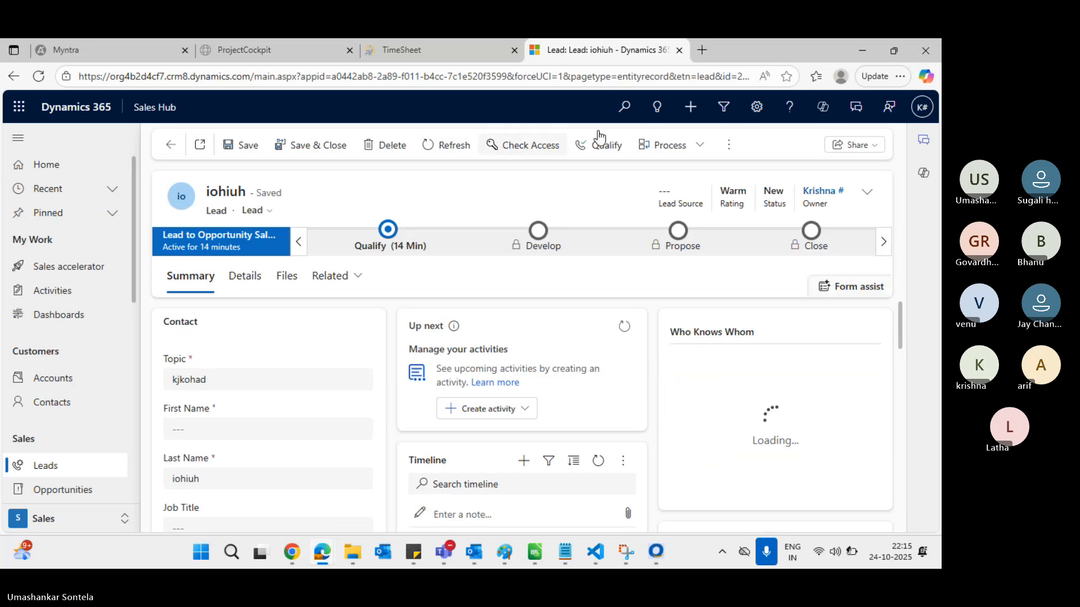
Review the iohiuh lead's extra commands, reloading and refreshing the record
left_click(723, 148)
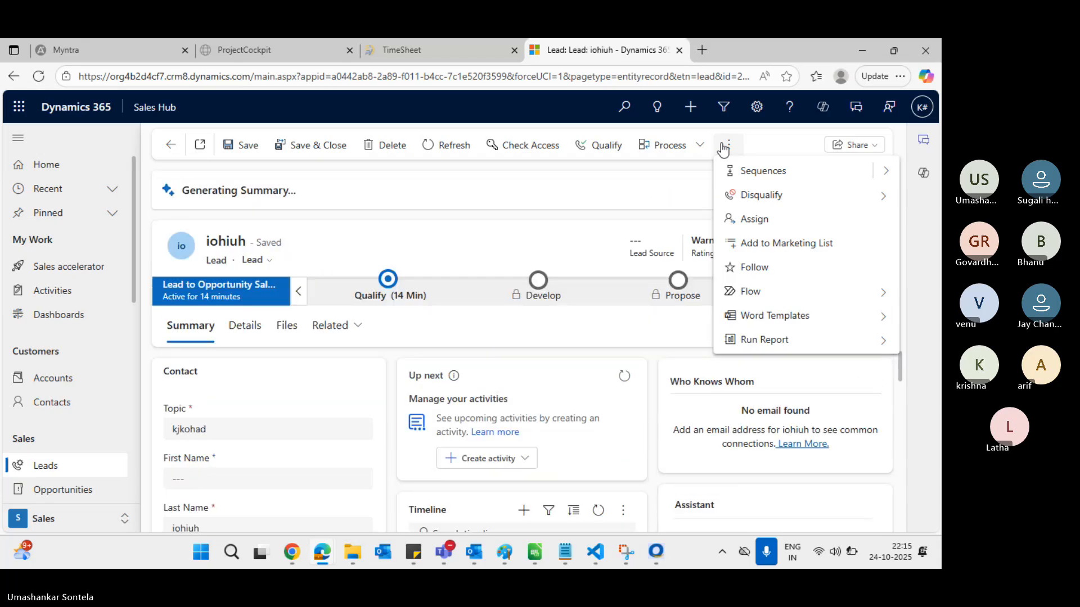
left_click(468, 77)
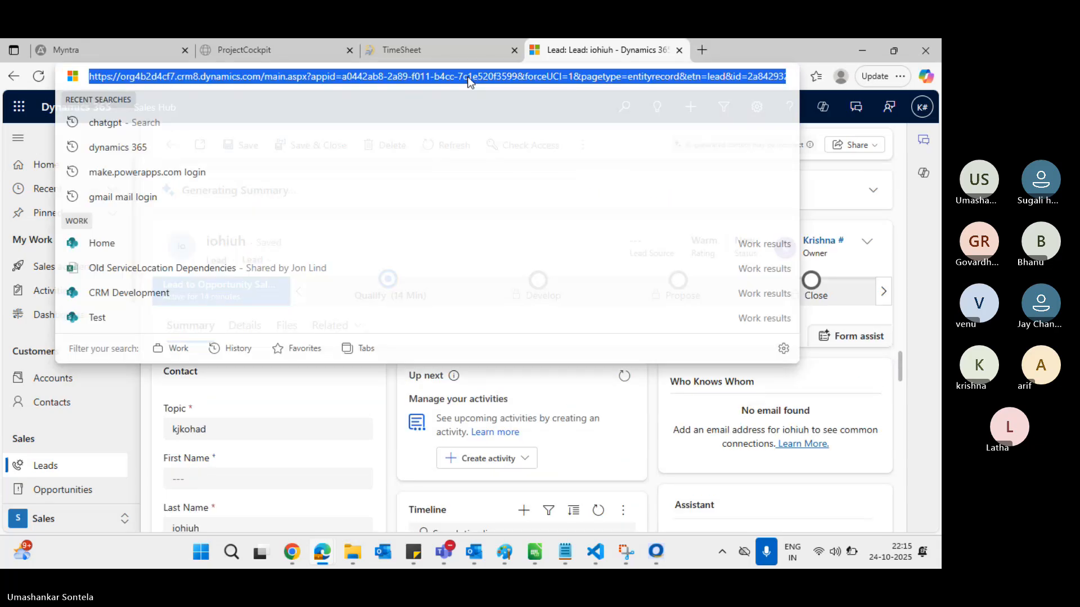
key("Return")
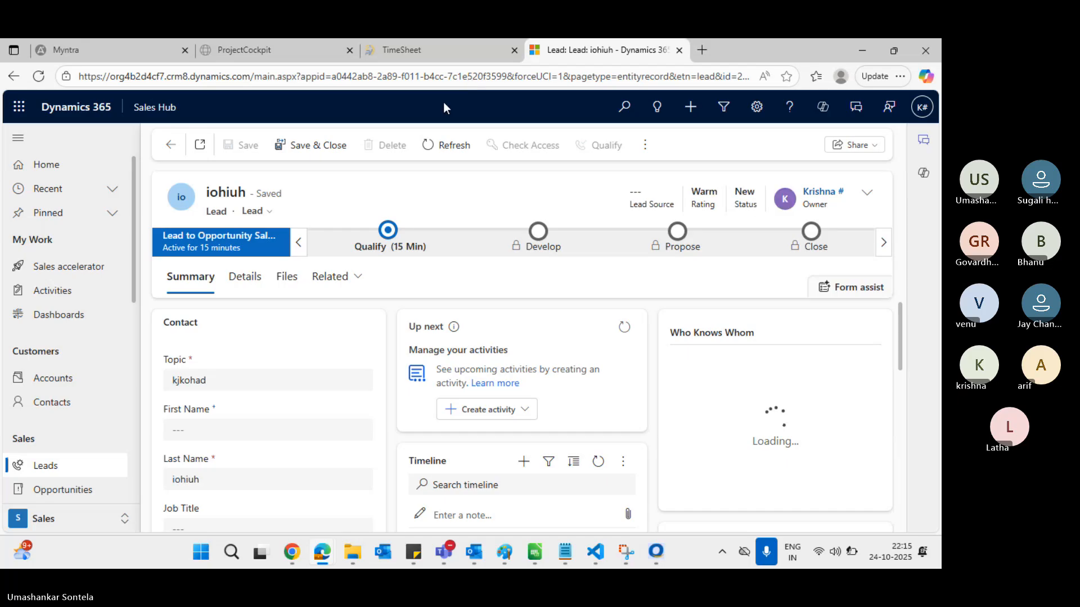
left_click(647, 147)
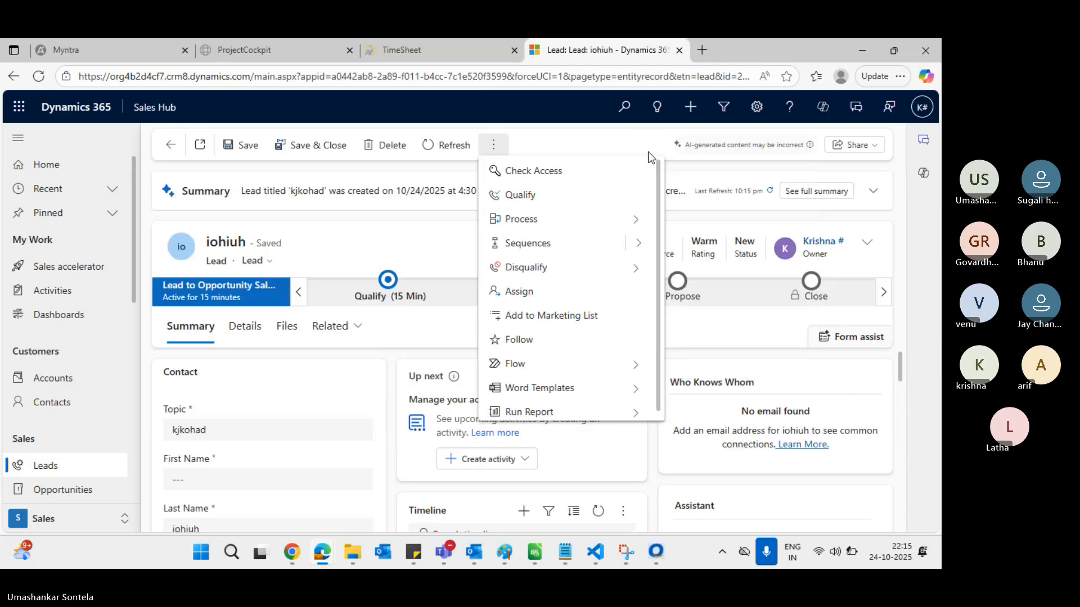
left_click(424, 164)
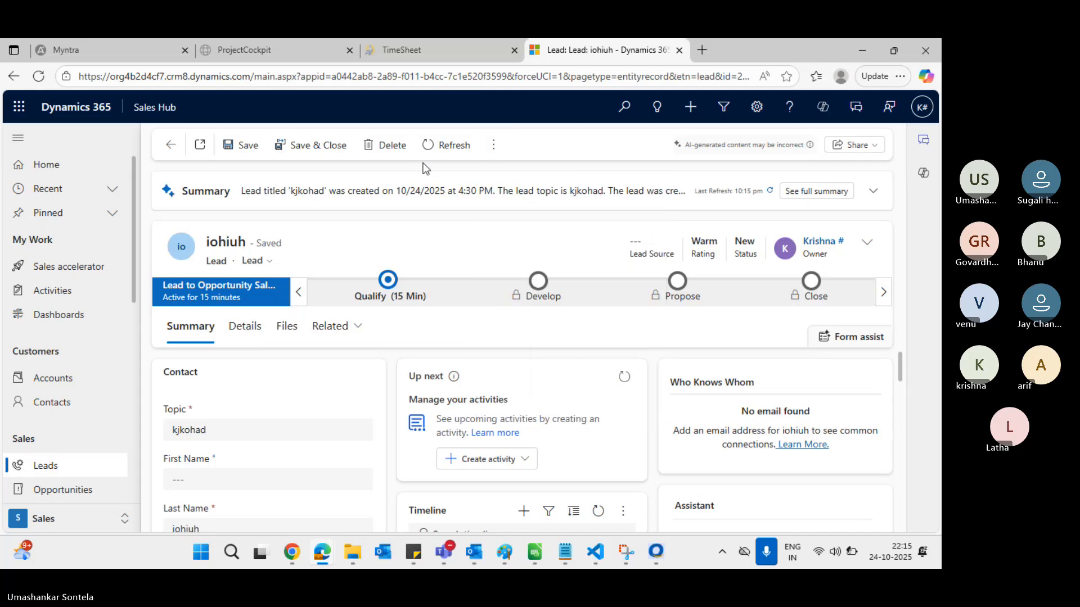
left_click(458, 145)
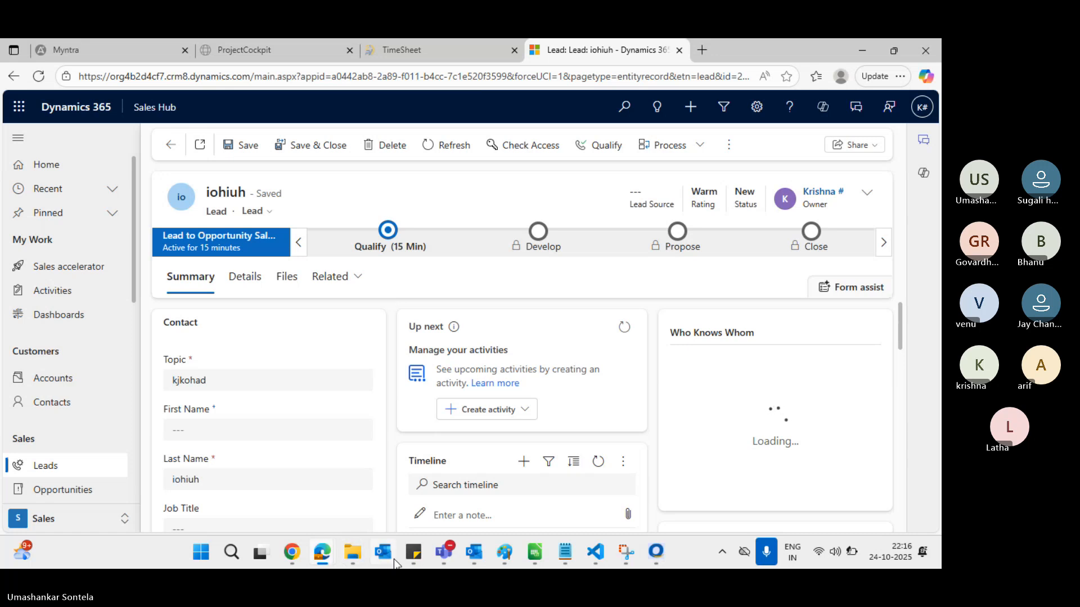
mouse_move(285, 560)
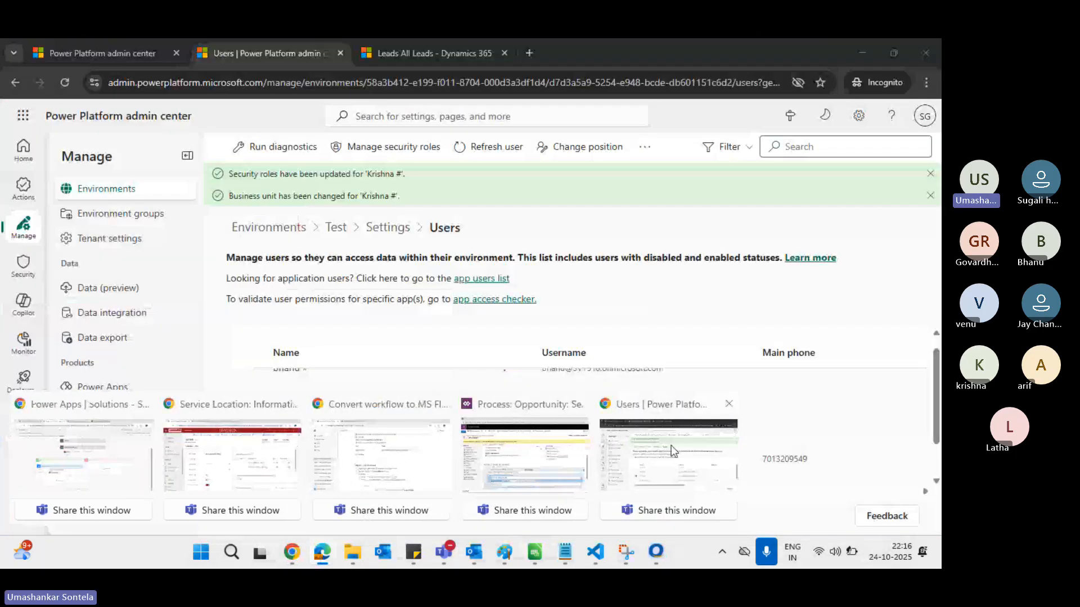
Verify the test user has the Salesperson role in business unit AP, then close the details panel
left_click(670, 445)
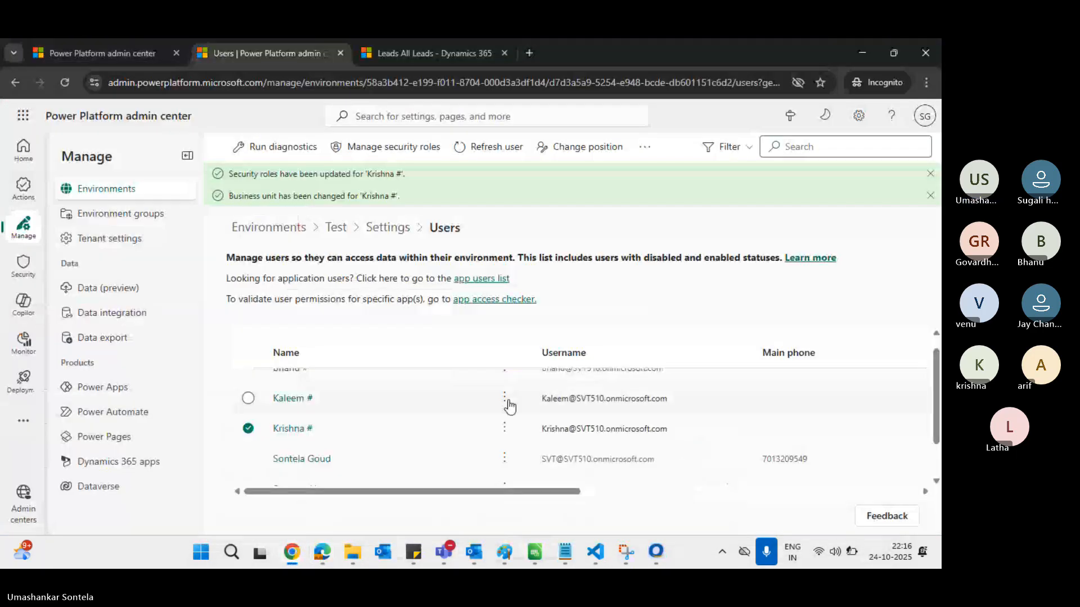
left_click(295, 434)
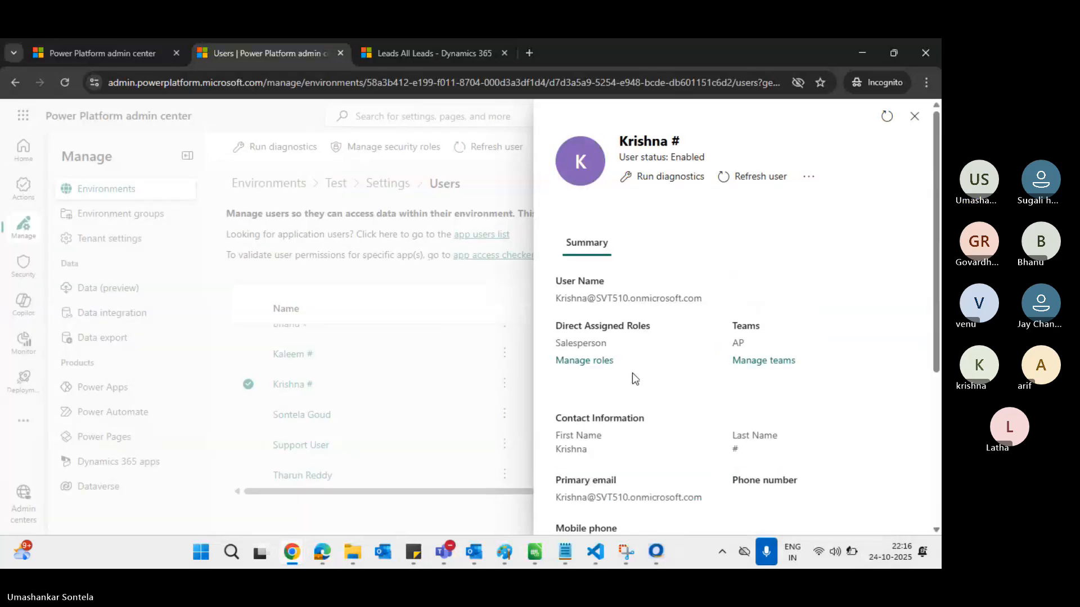
double_click(592, 343)
scroll(698, 356, "down", 1)
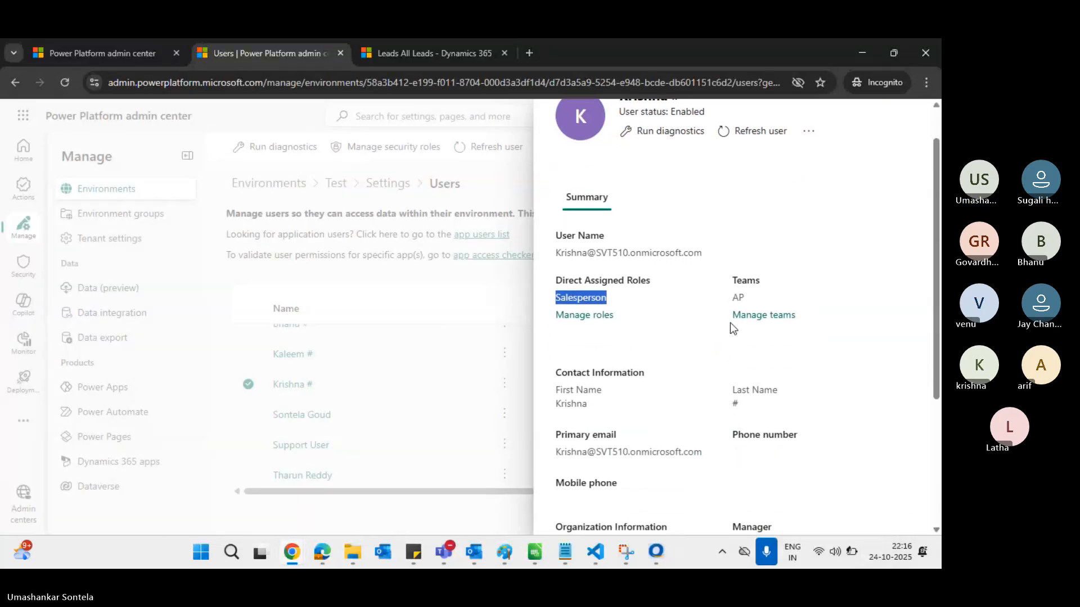
scroll(682, 419, "down", 2)
scroll(681, 419, "down", 1)
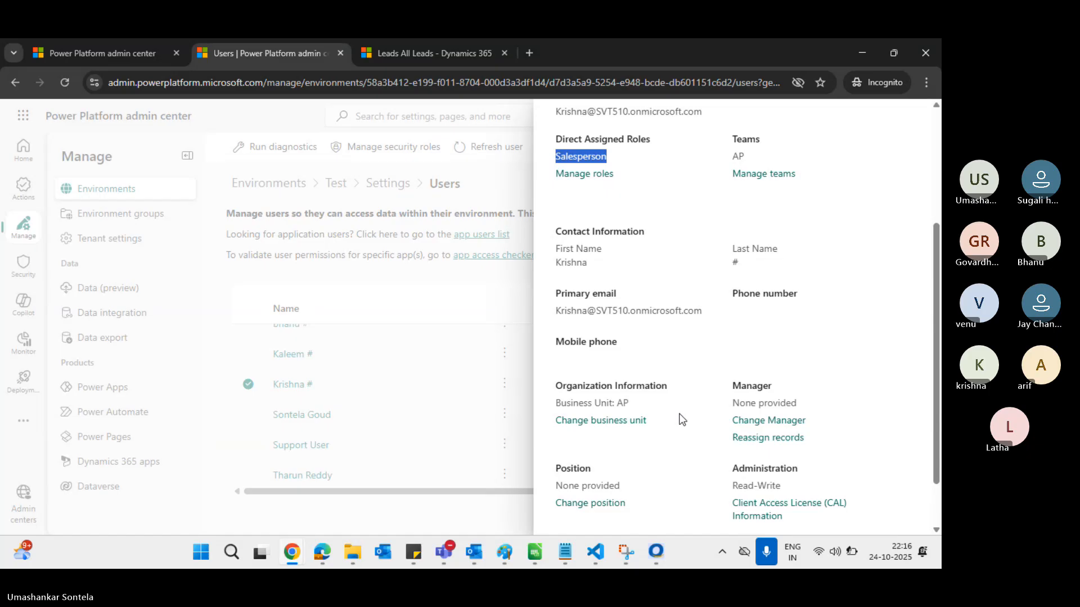
double_click(624, 403)
scroll(729, 349, "up", 4)
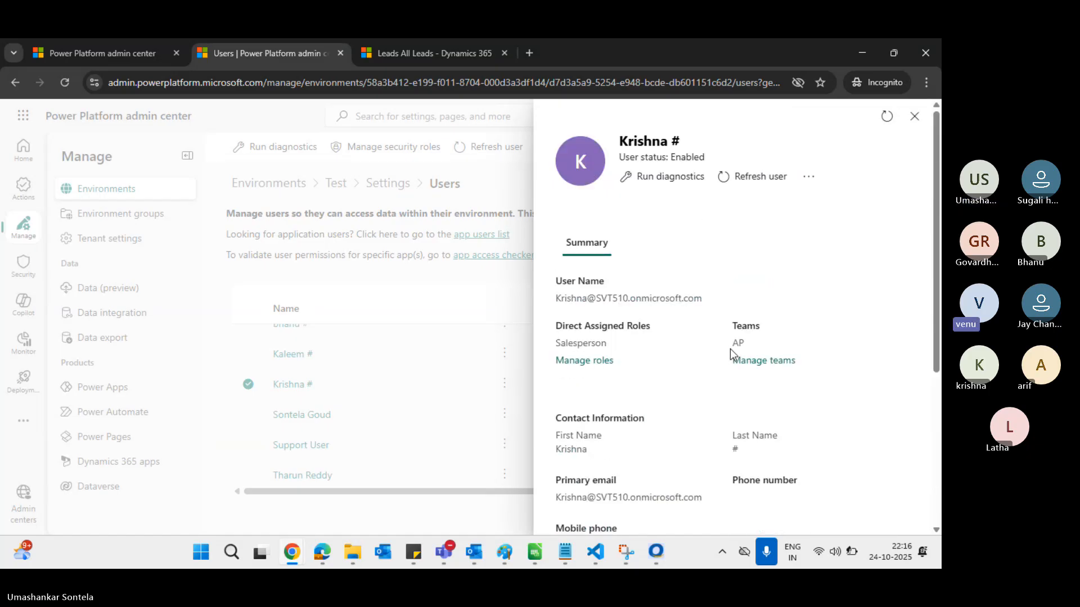
left_click(914, 116)
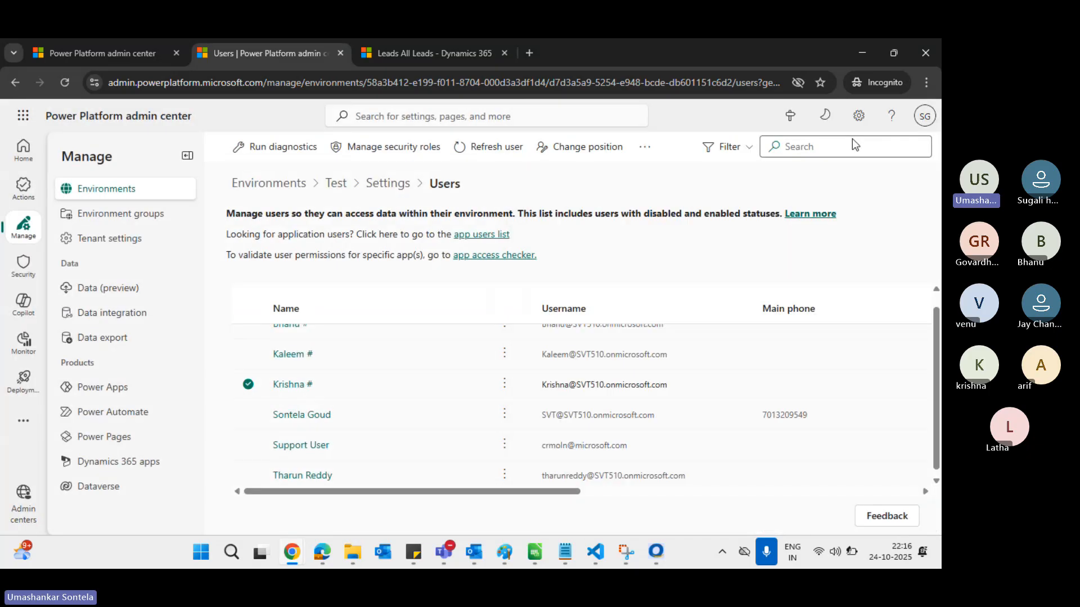
key("alt+Tab")
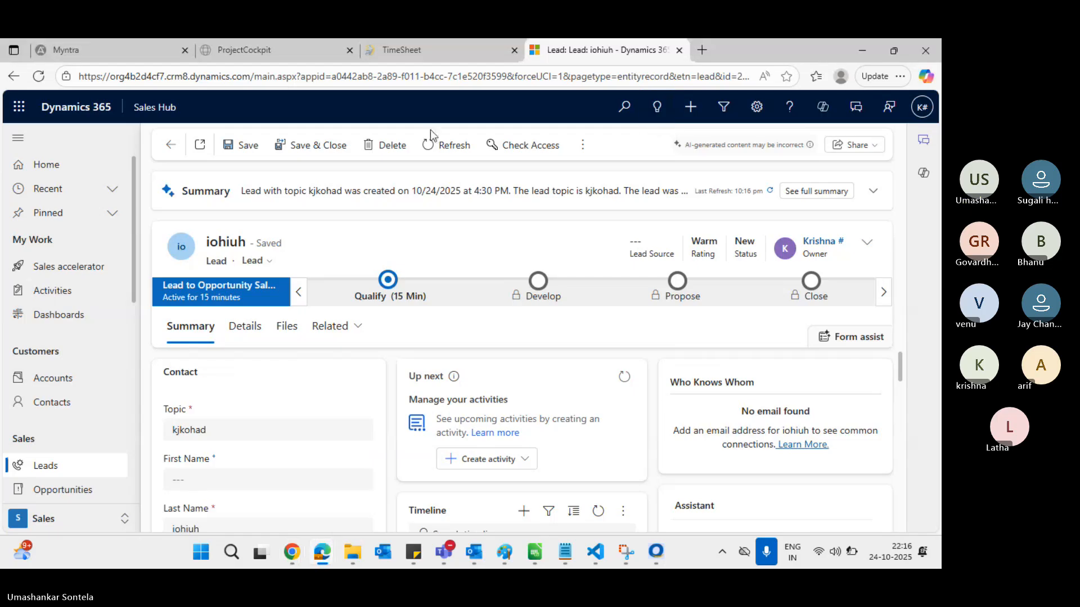
Reload the iohiuh lead record and check its extra commands
left_click(363, 70)
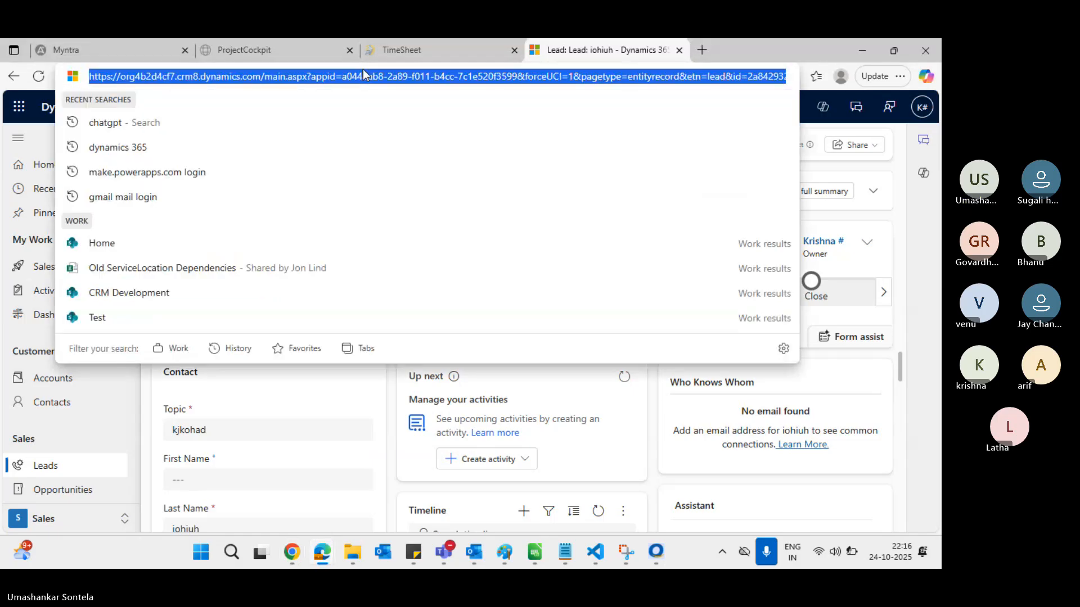
key("Return")
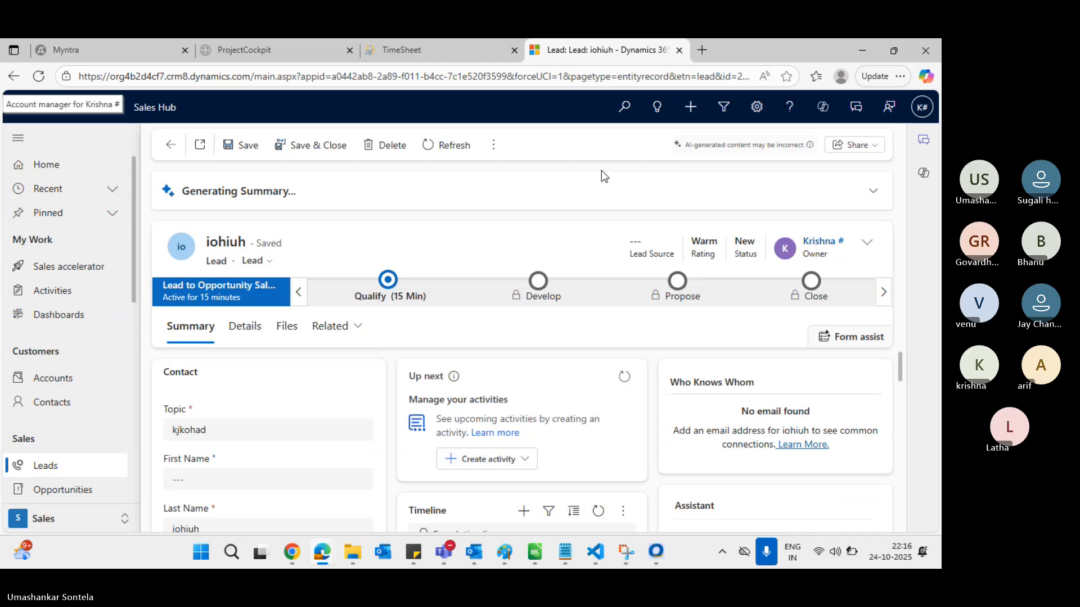
left_click(497, 146)
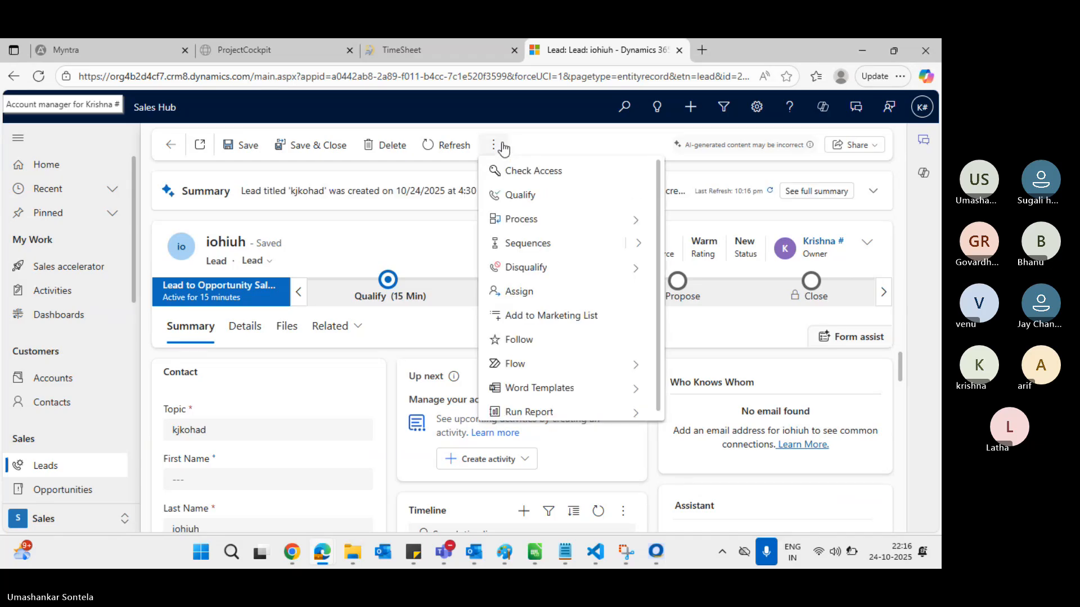
scroll(573, 250, "down", 1)
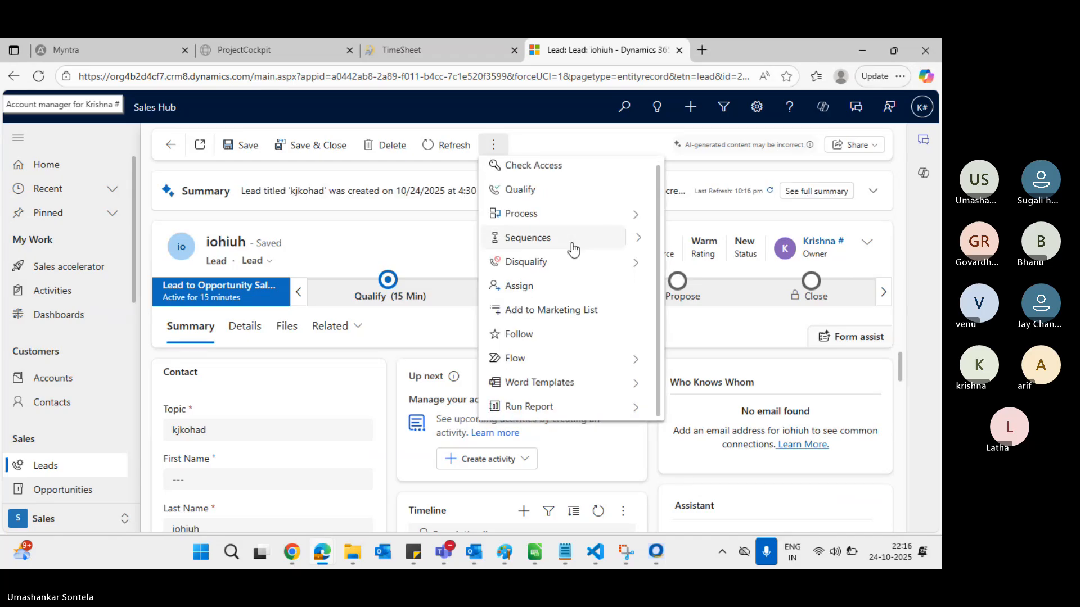
left_click(597, 132)
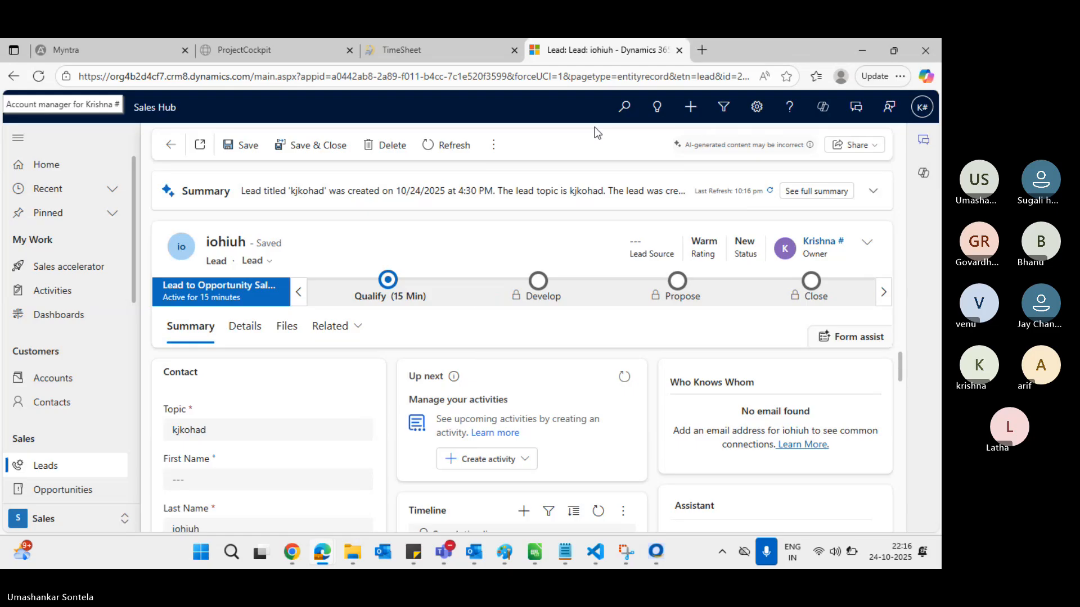
Return to the My Open Leads list and check its extra commands
left_click(60, 470)
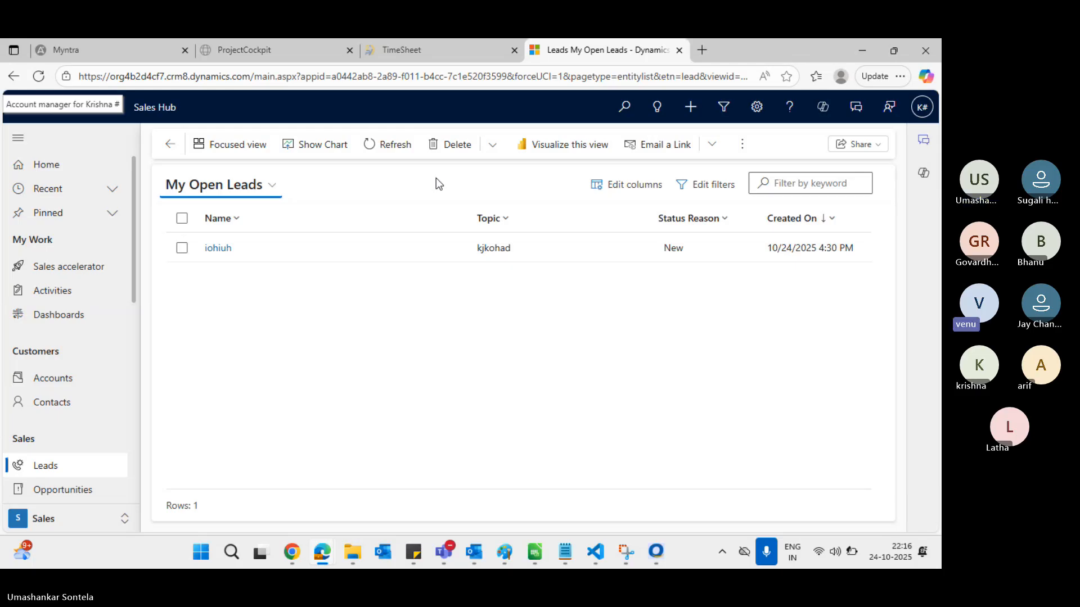
left_click(459, 84)
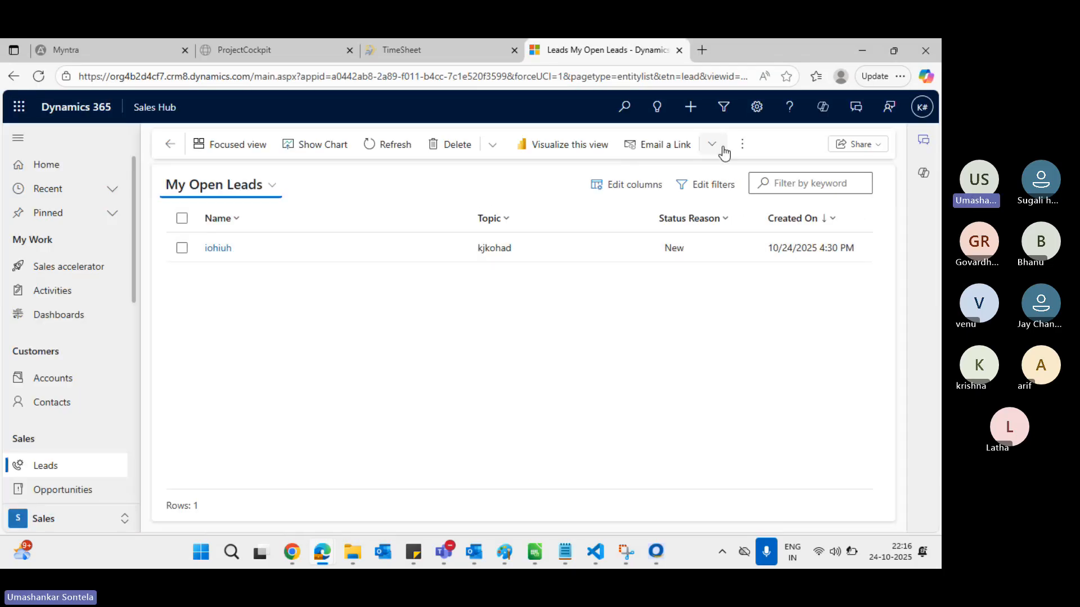
left_click(742, 148)
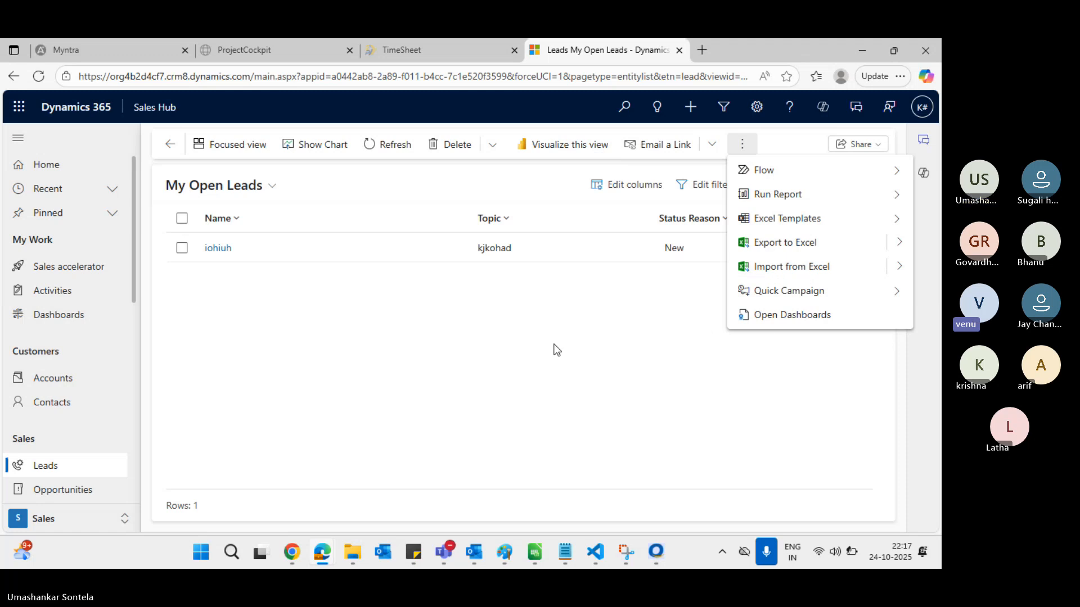
View the Paint diagram linking Salesperson to Lead, then return to the Users list
key("alt+Tab")
key("alt+Tab")
key("alt+Tab")
key("alt+Tab")
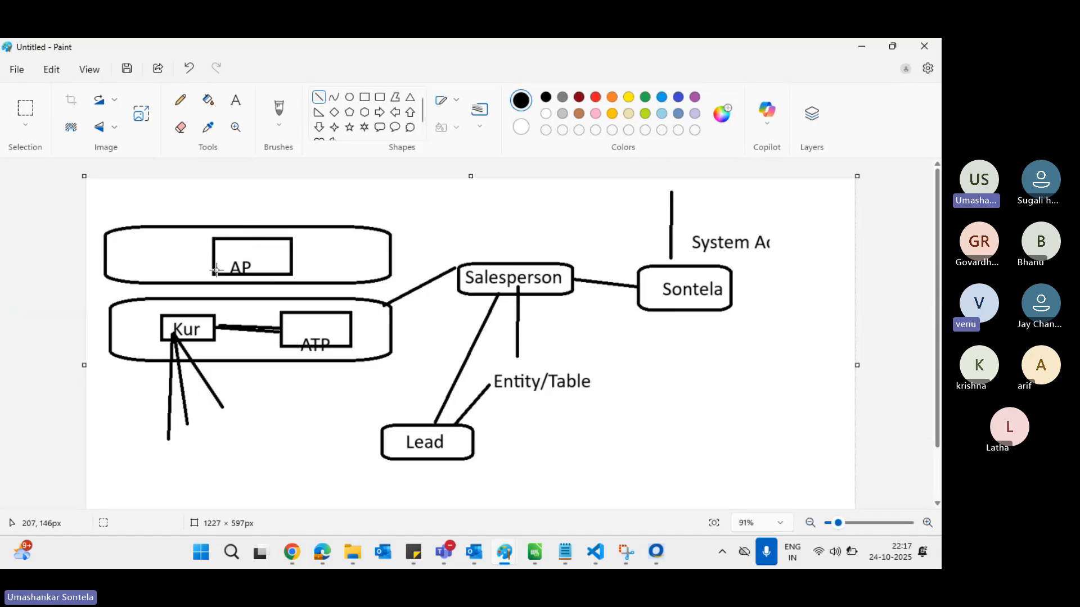
key("alt+Tab")
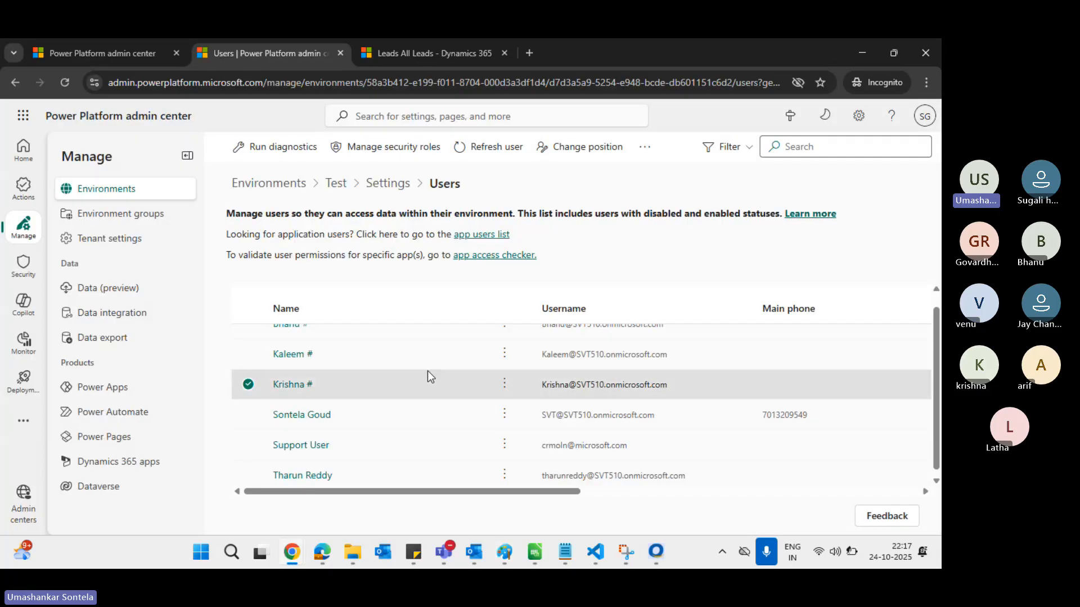
key("alt+Tab")
key("alt+Tab")
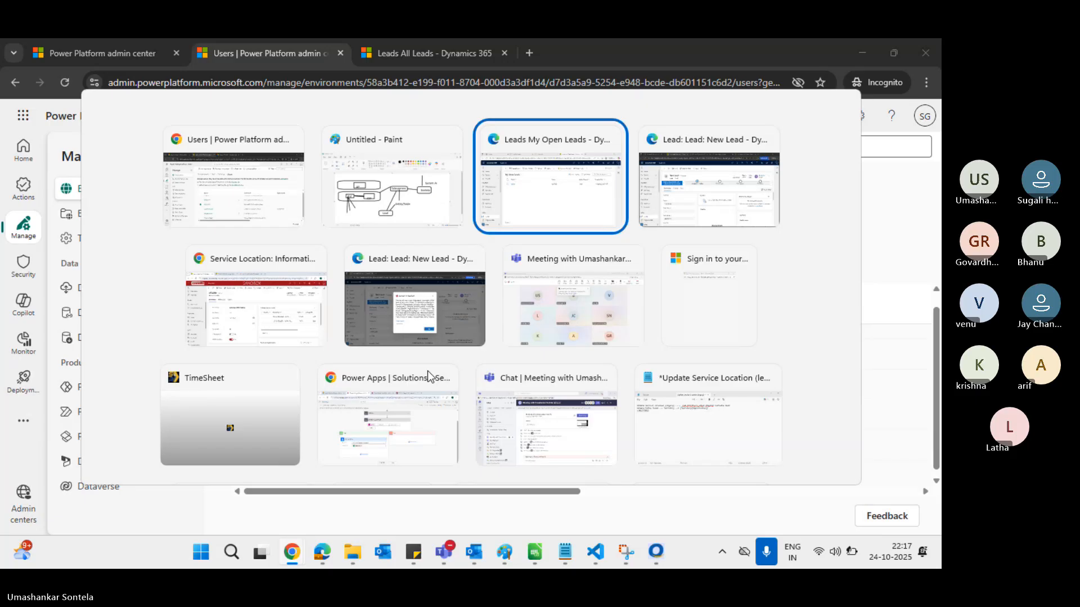
key("alt+shift+Tab")
key("alt+shift+Tab")
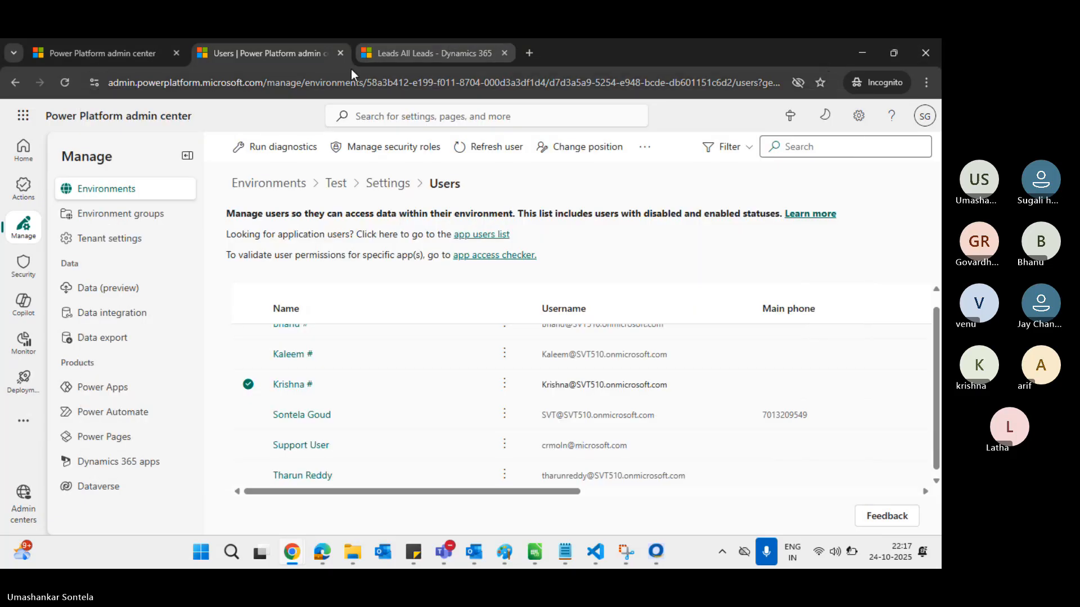
Open the Salesperson security role page and reload it, discarding unsaved changes
left_click(79, 62)
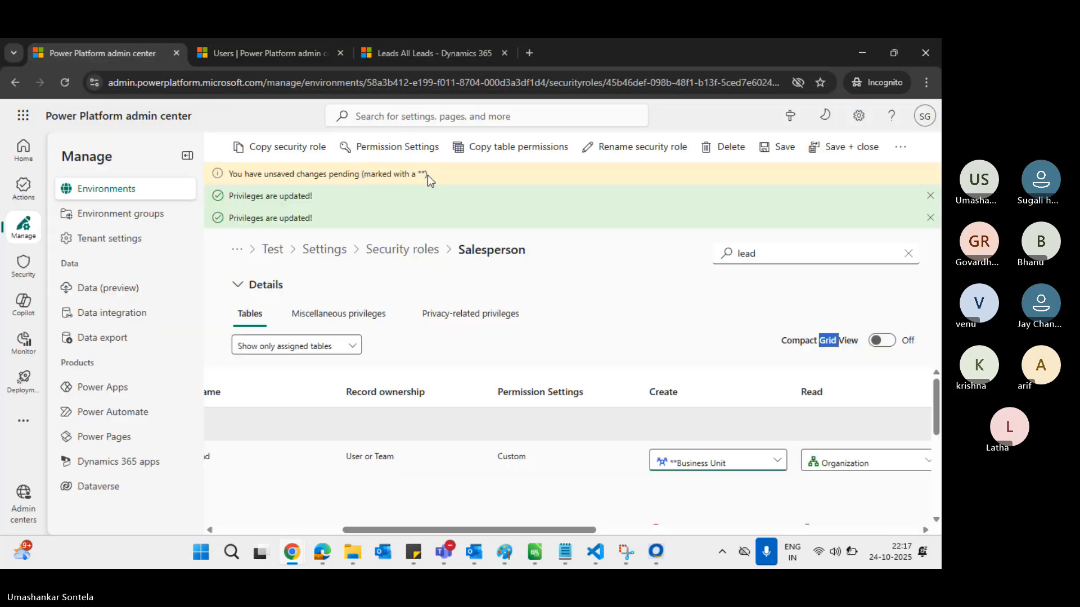
left_click(770, 464)
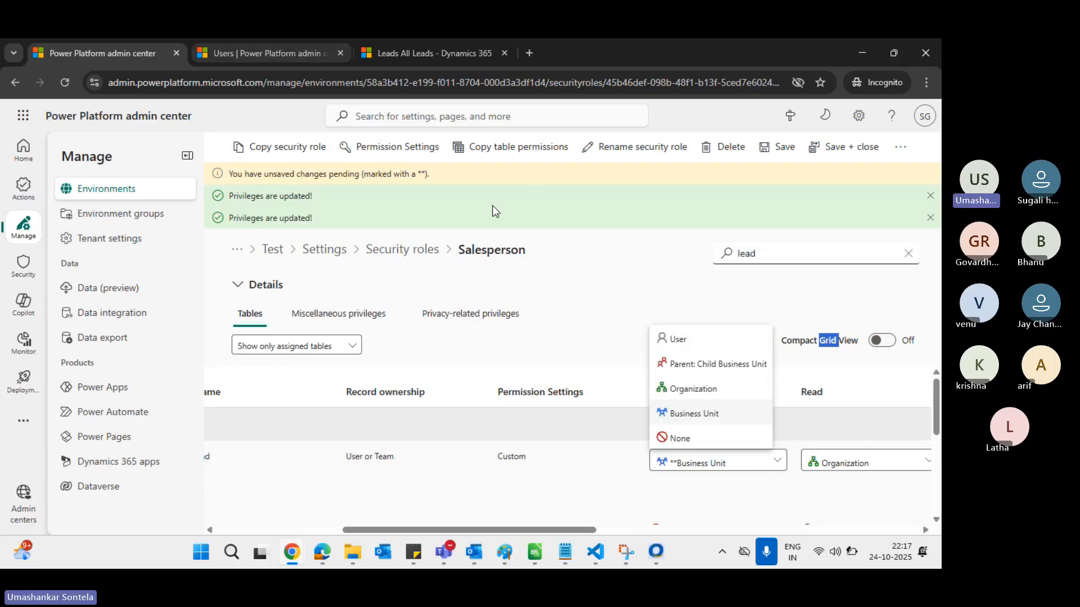
left_click(65, 84)
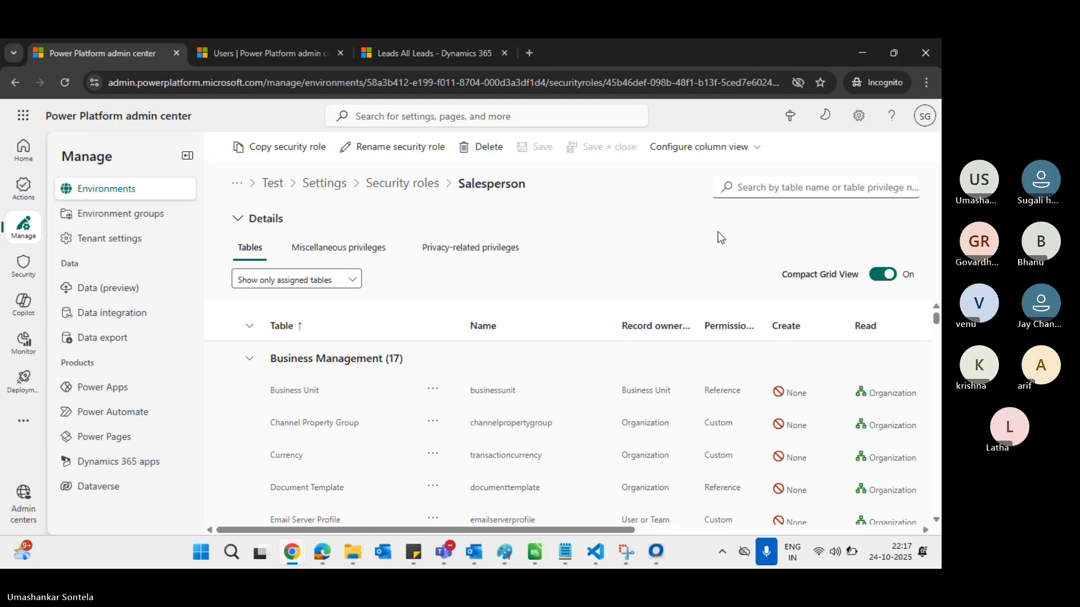
Filter tables by 'lead', set Lead Create to Parent: Child Business Unit, and save
left_click(767, 189)
type("lead")
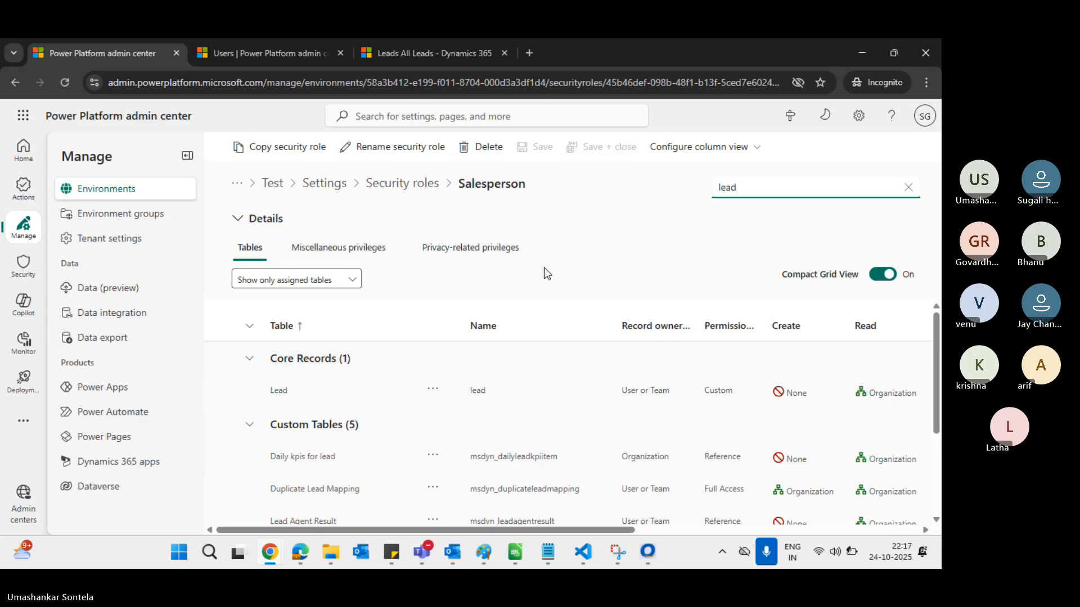
double_click(488, 187)
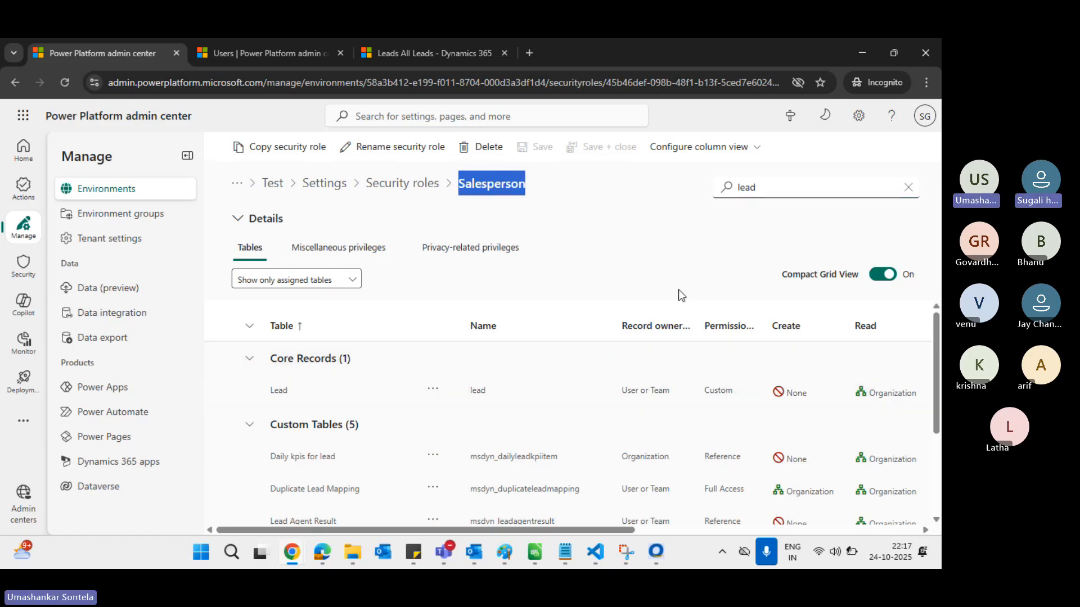
left_click(801, 395)
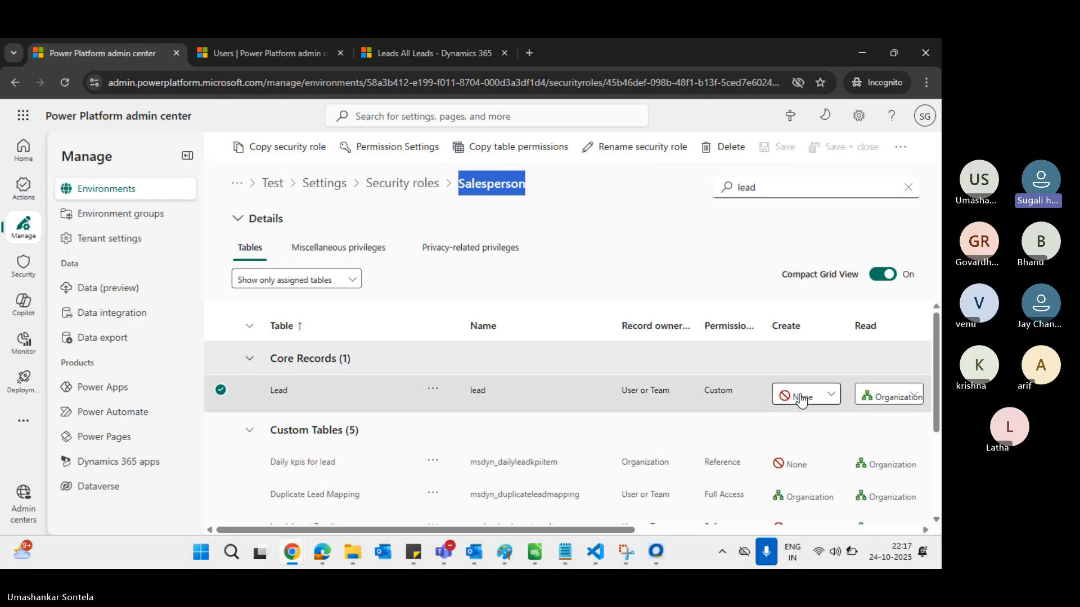
left_click(826, 398)
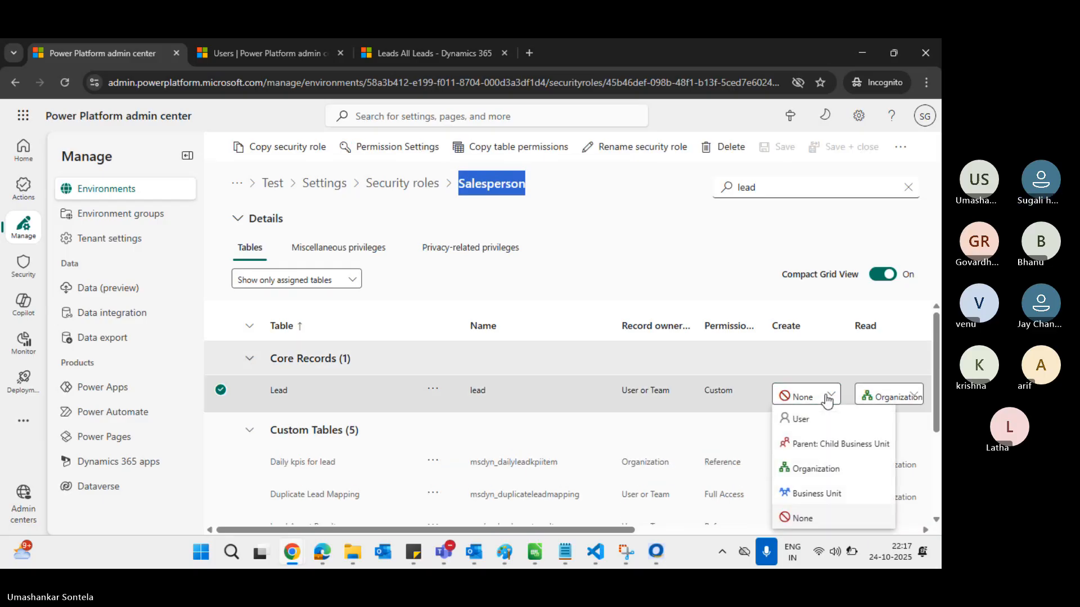
left_click(832, 446)
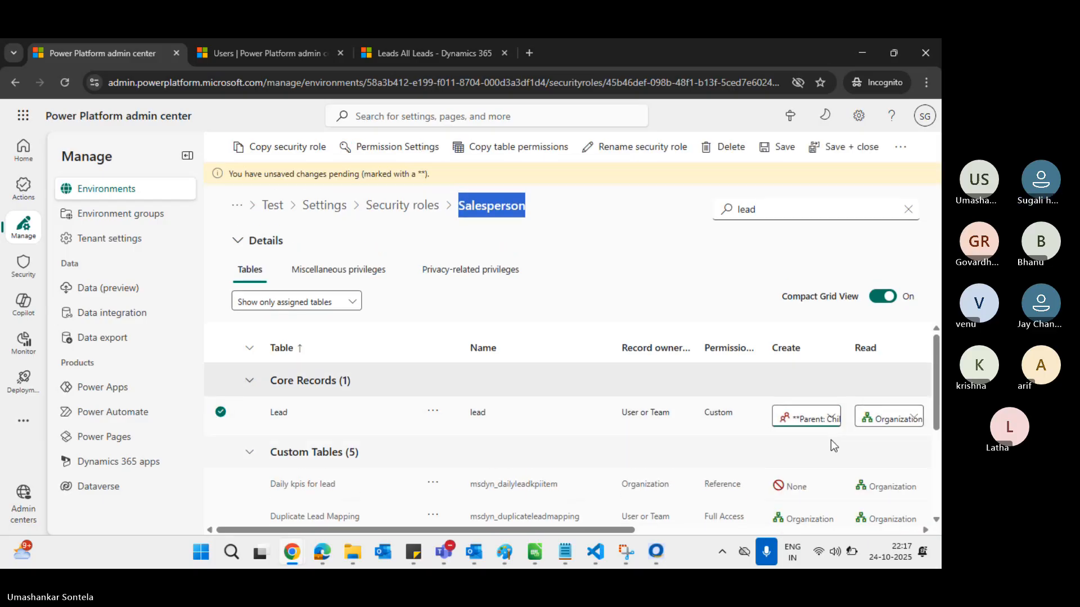
left_click(781, 151)
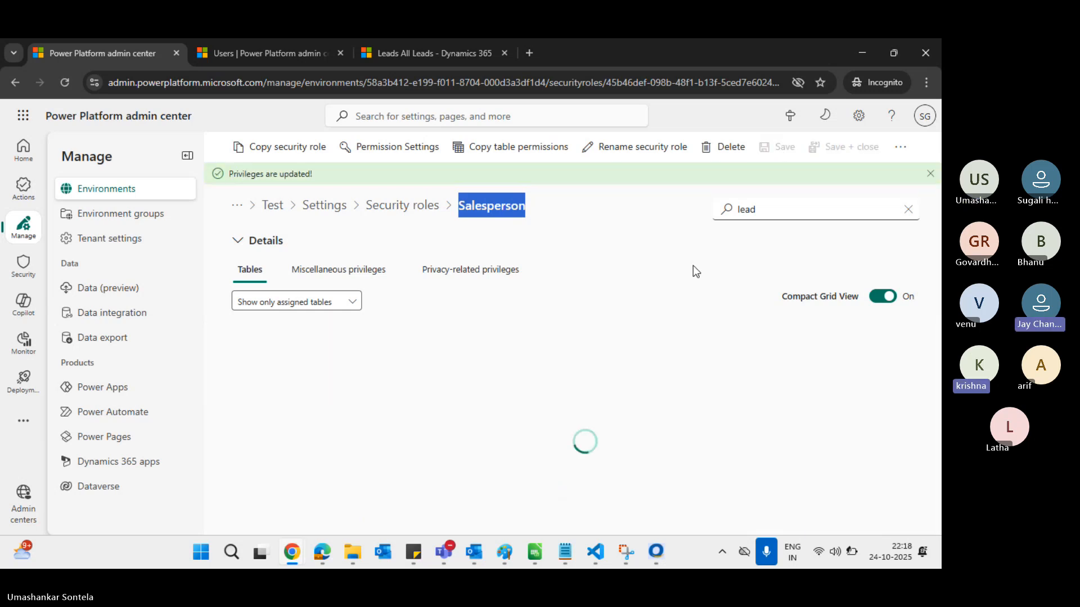
scroll(795, 386, "right", 2)
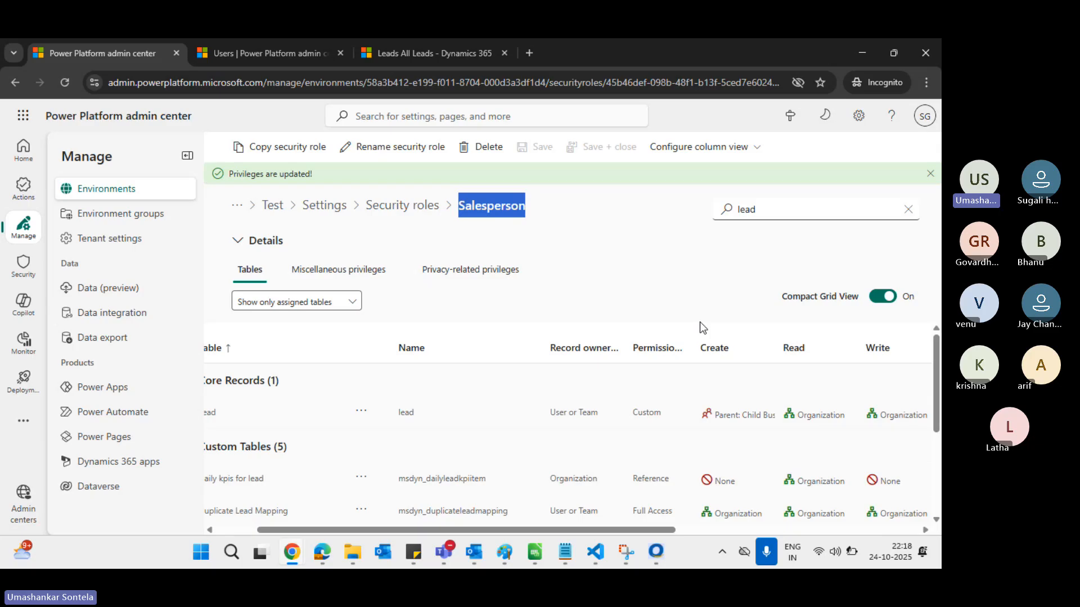
left_click(704, 276)
key("alt+Tab")
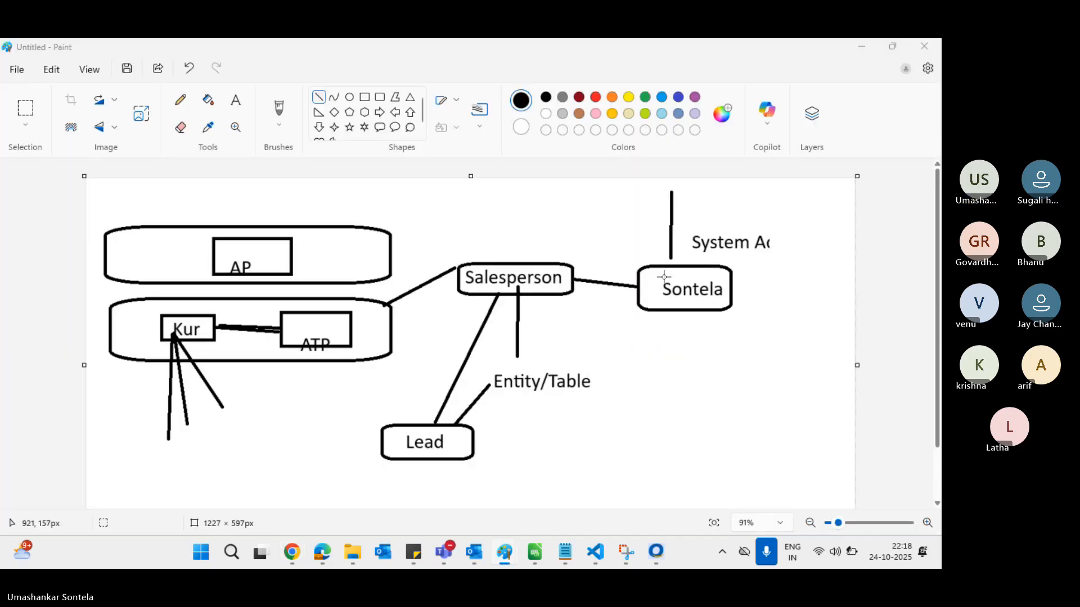
Reload the My Open Leads list twice and open the iohiuh lead
key("alt+Tab")
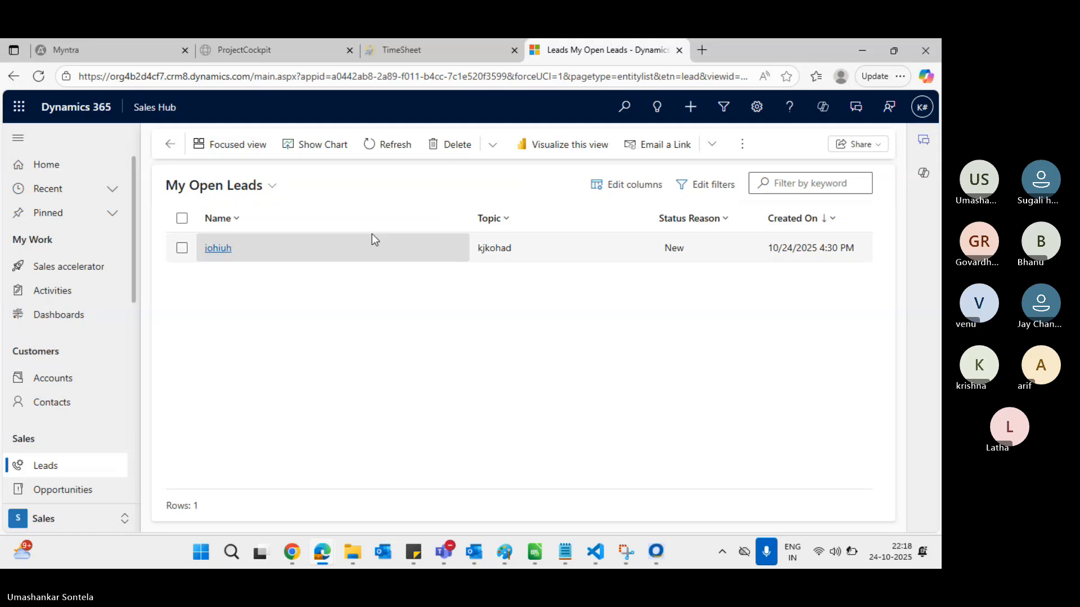
left_click(360, 78)
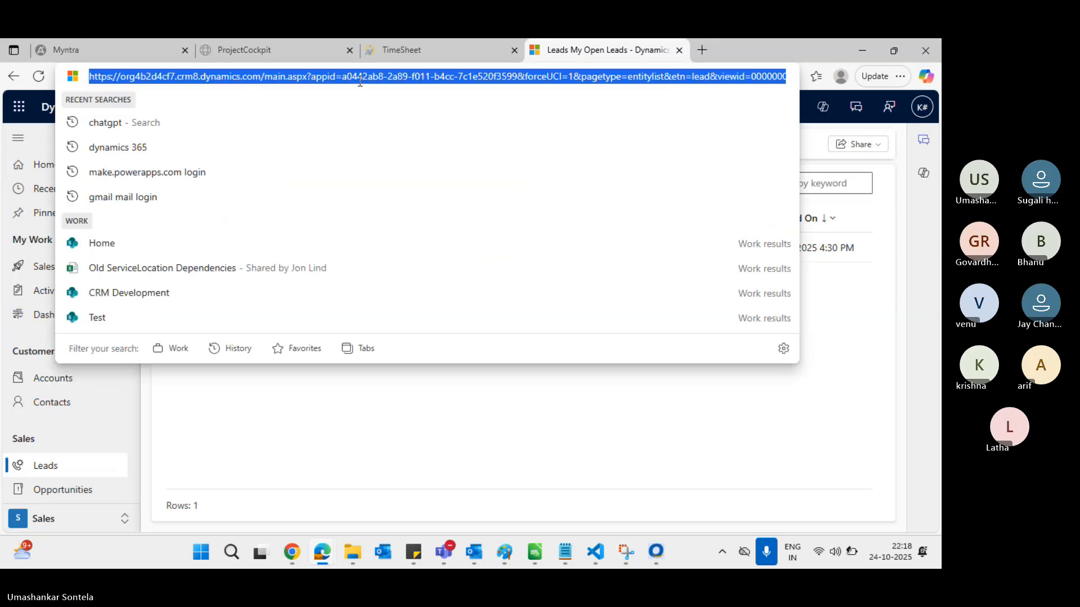
key("Return")
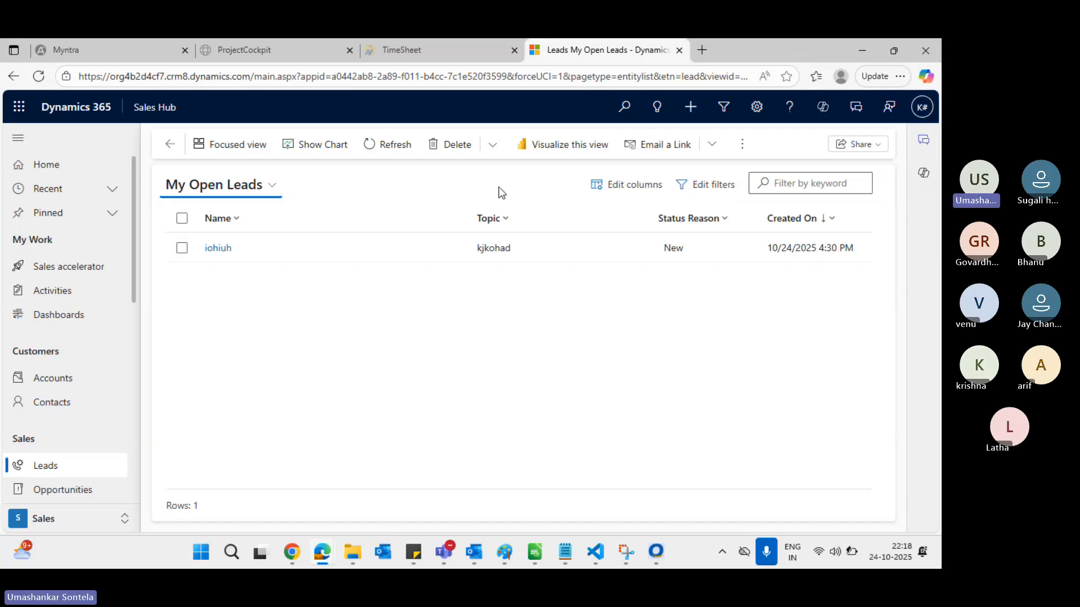
left_click(743, 144)
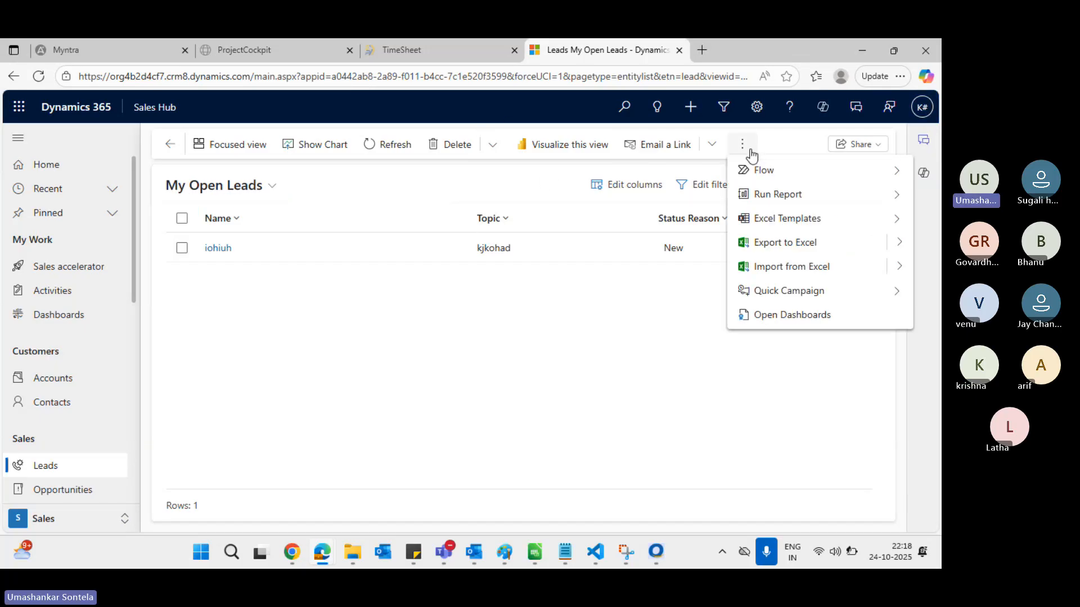
left_click(391, 75)
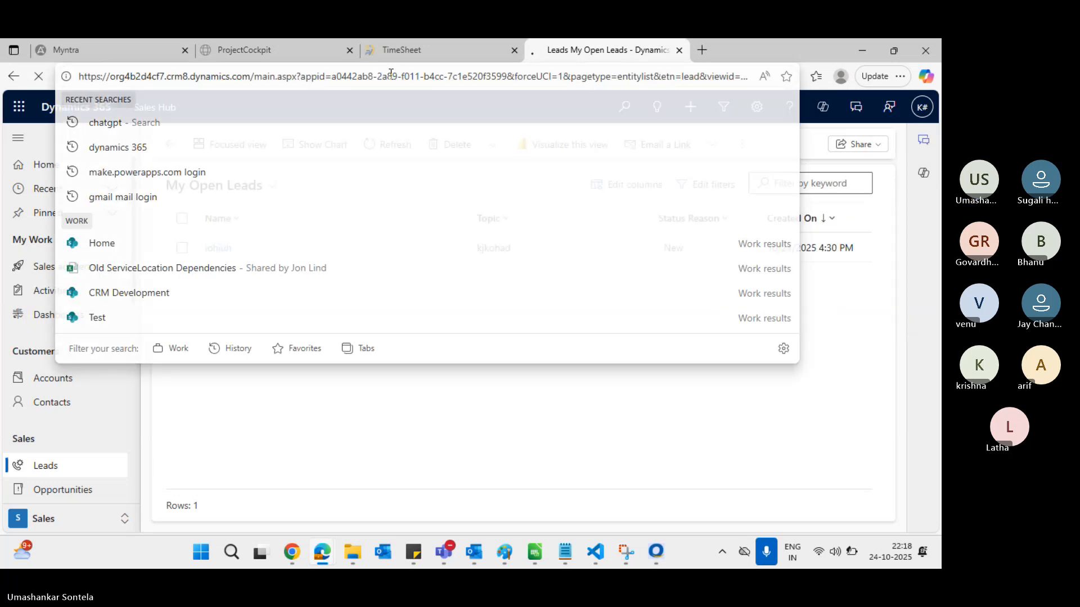
key("Return")
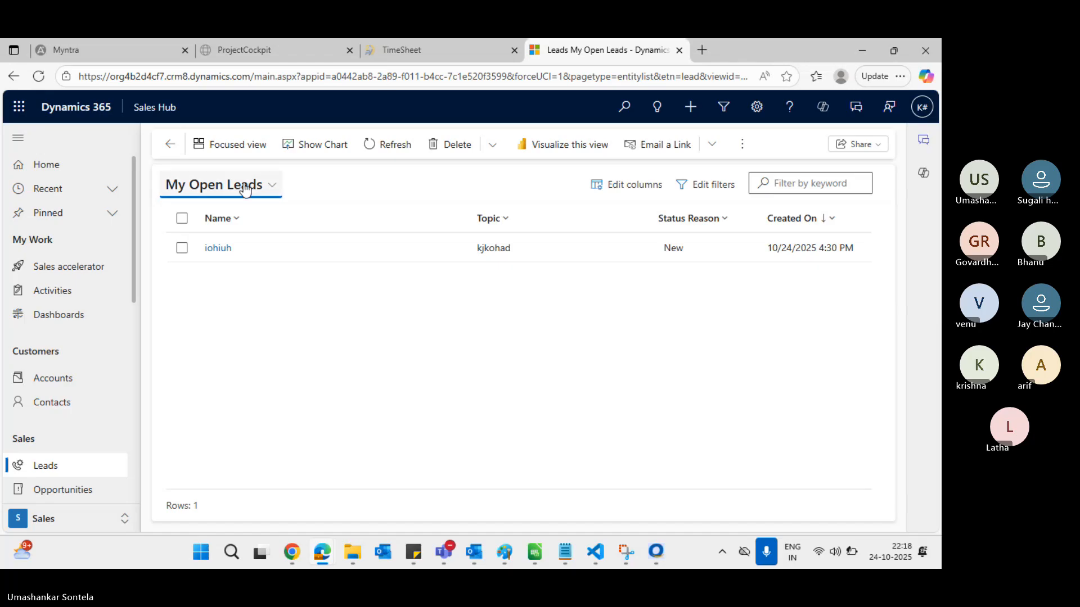
left_click(218, 248)
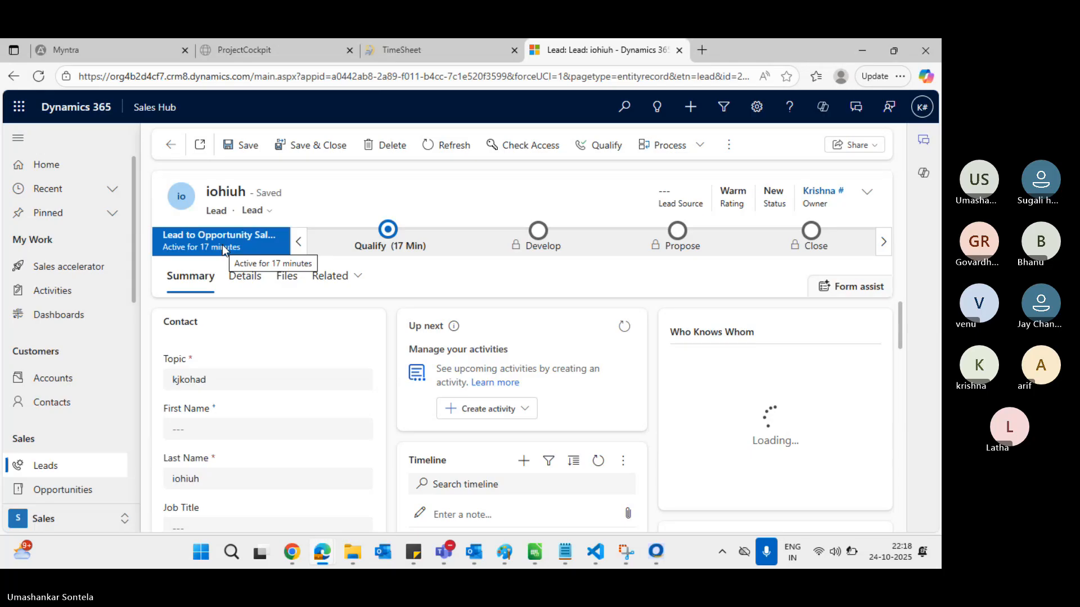
left_click(730, 147)
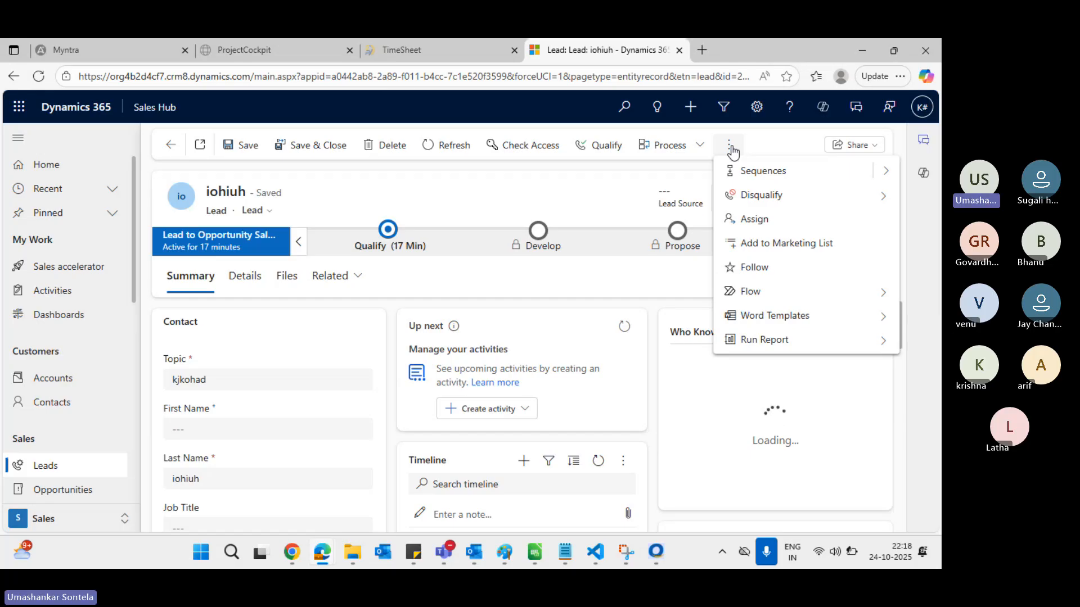
left_click(539, 80)
key("Return")
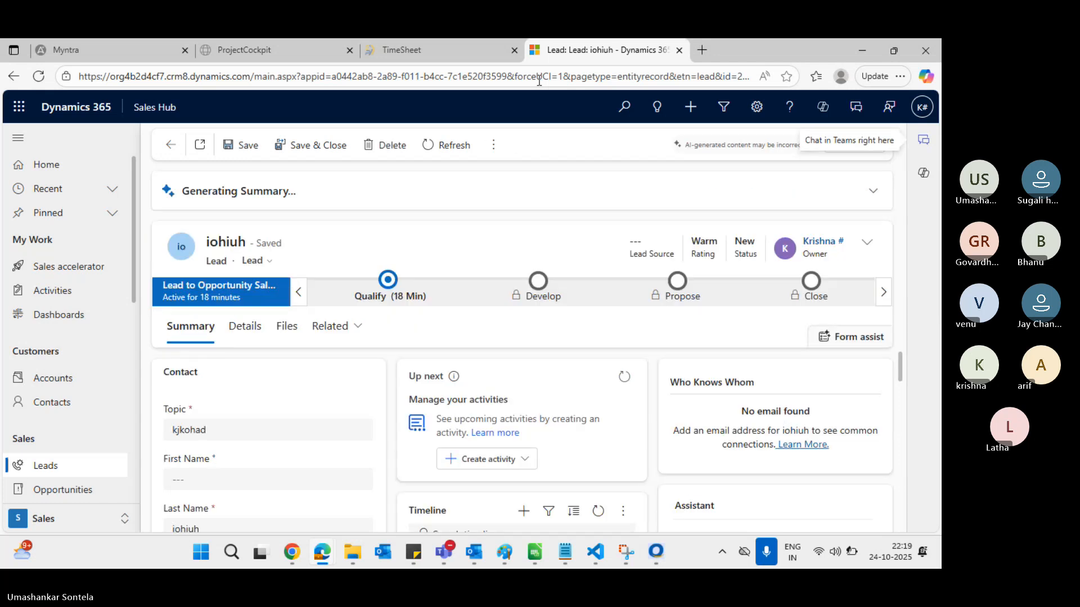
left_click(493, 147)
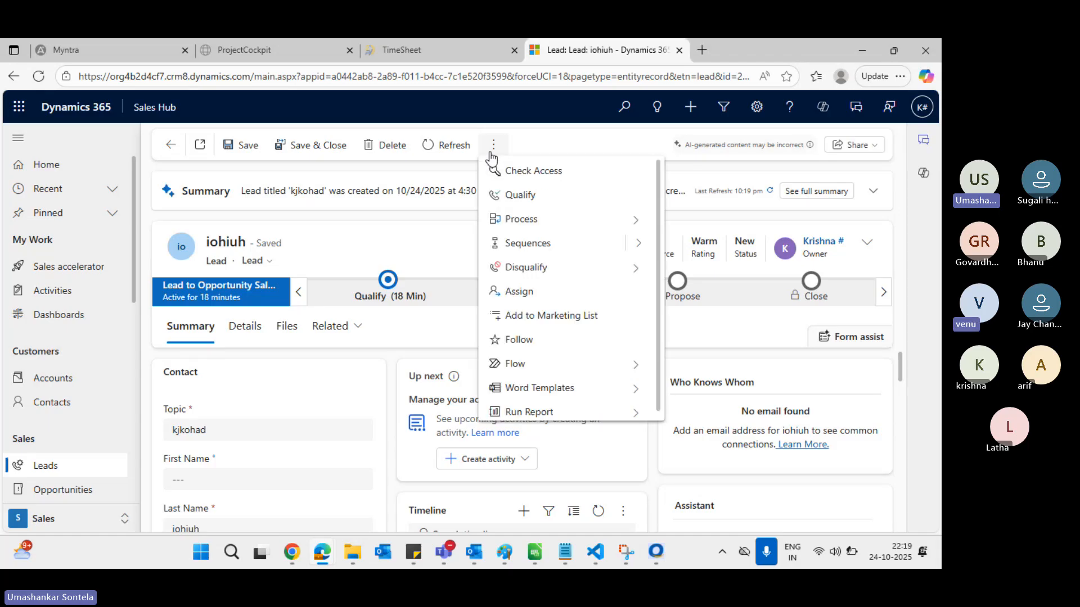
left_click(531, 83)
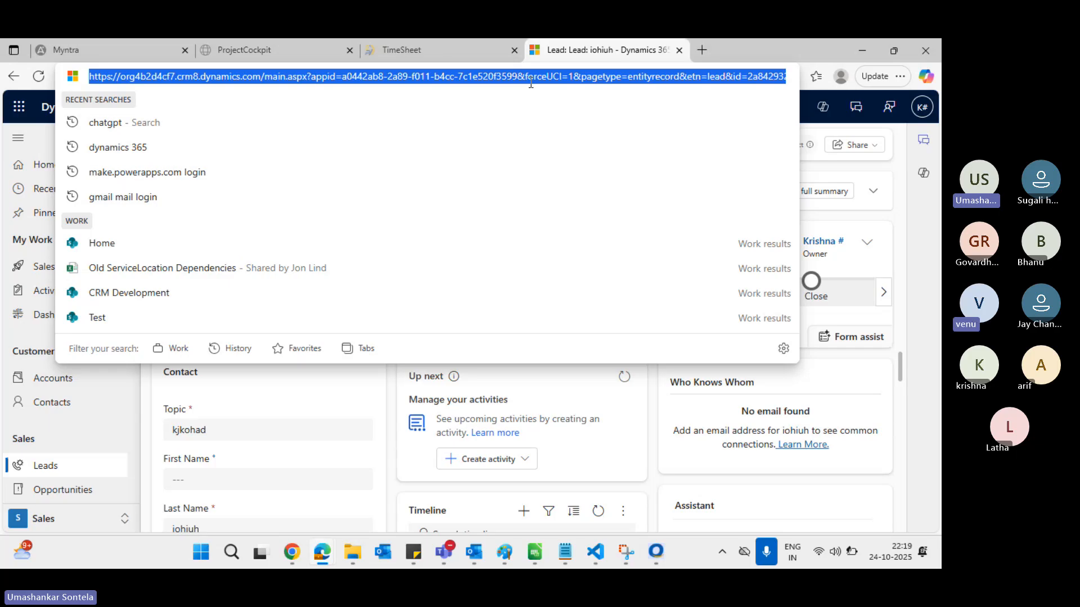
key("Return")
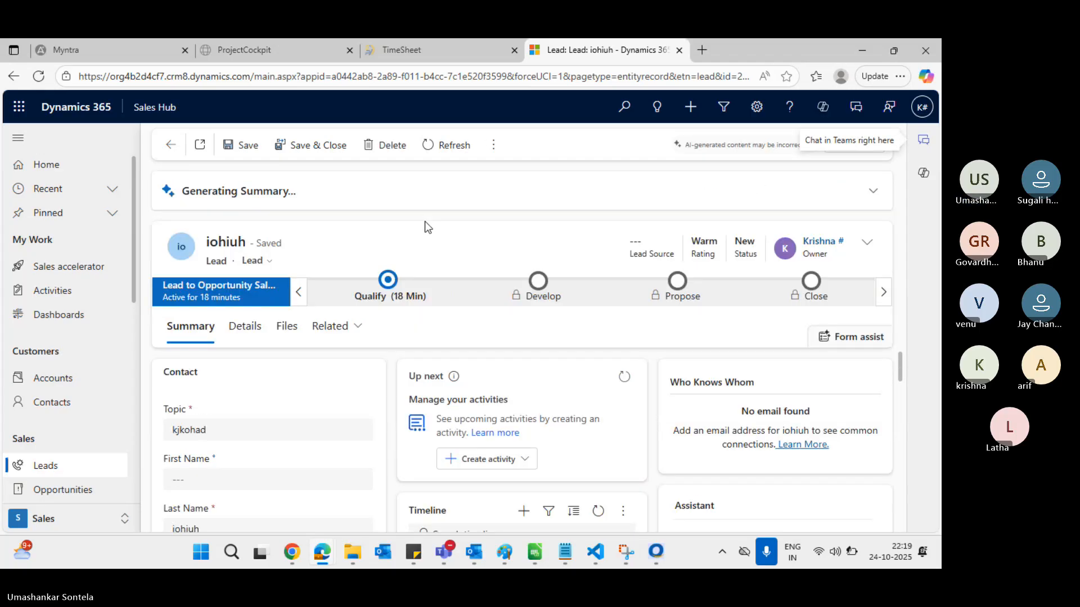
left_click(447, 77)
key("Return")
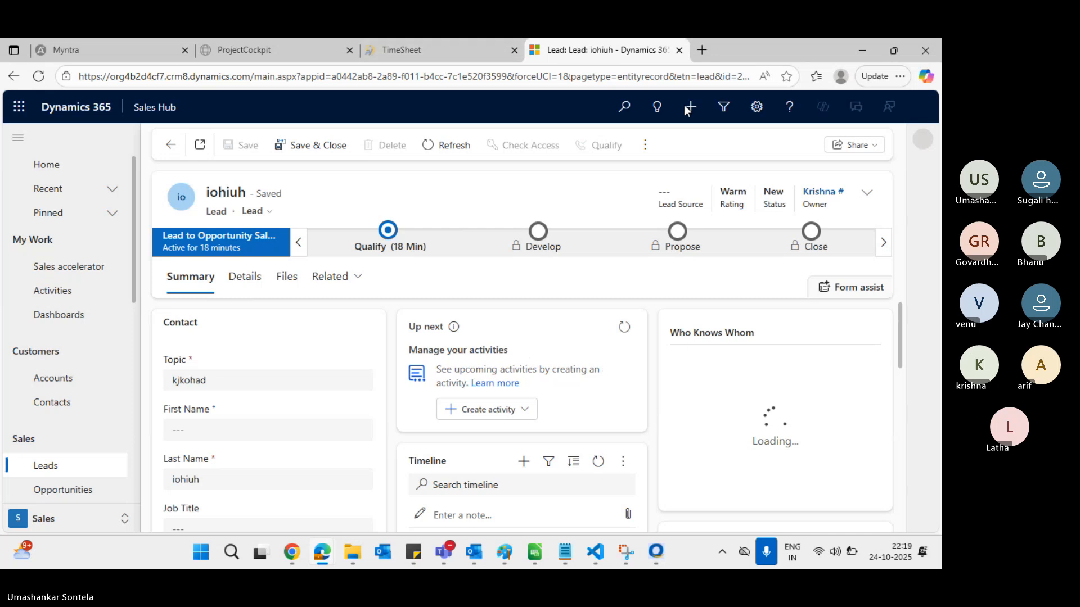
left_click(644, 148)
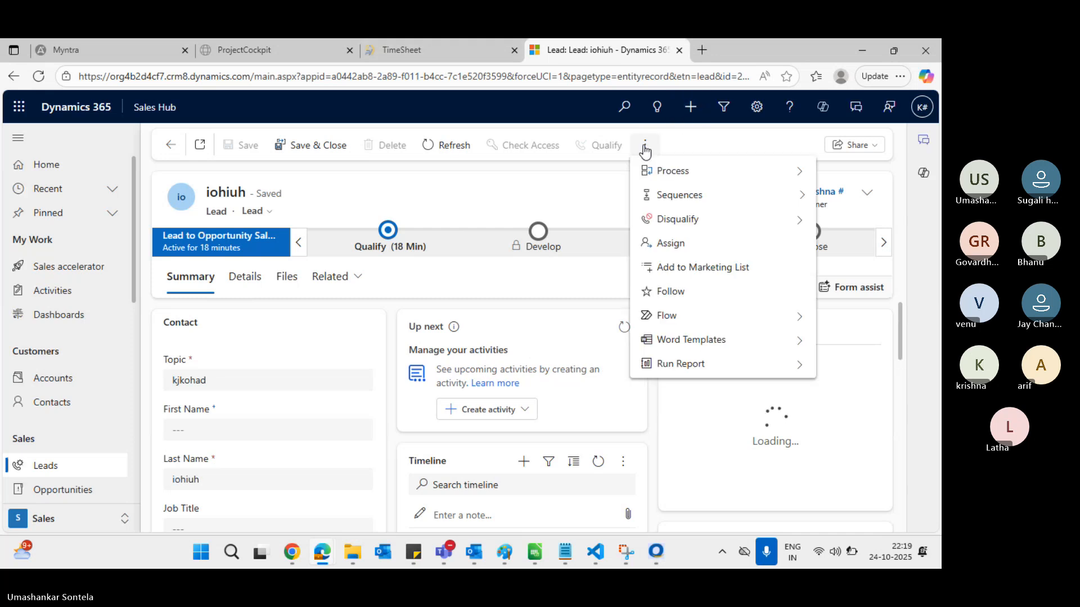
left_click(466, 196)
Reload the Salesperson role page and filter its table privileges by 'lead'
key("alt+Tab")
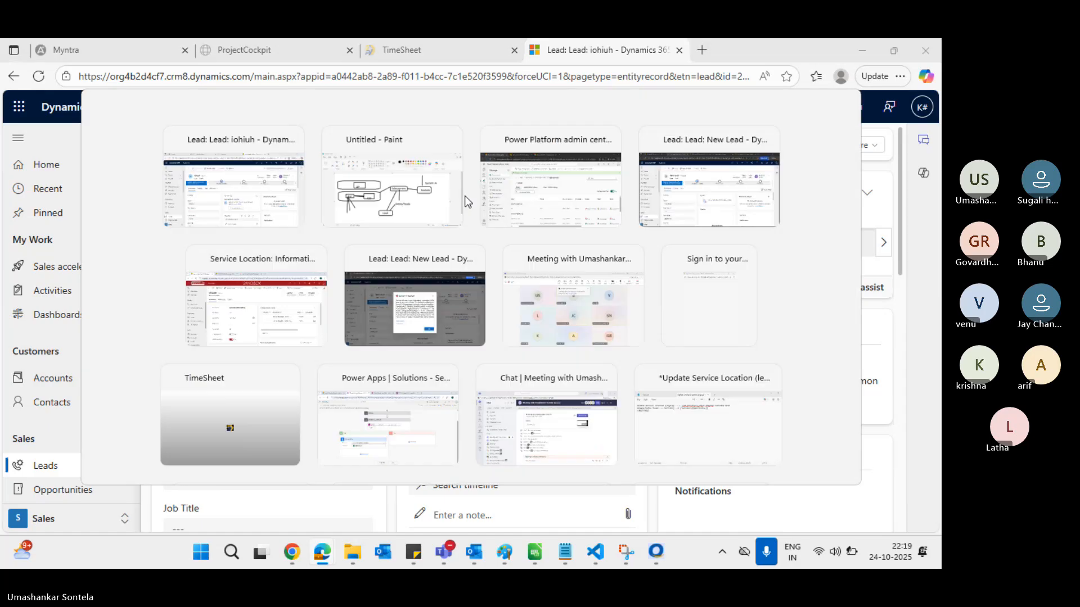
key("alt+Tab")
key("Tab")
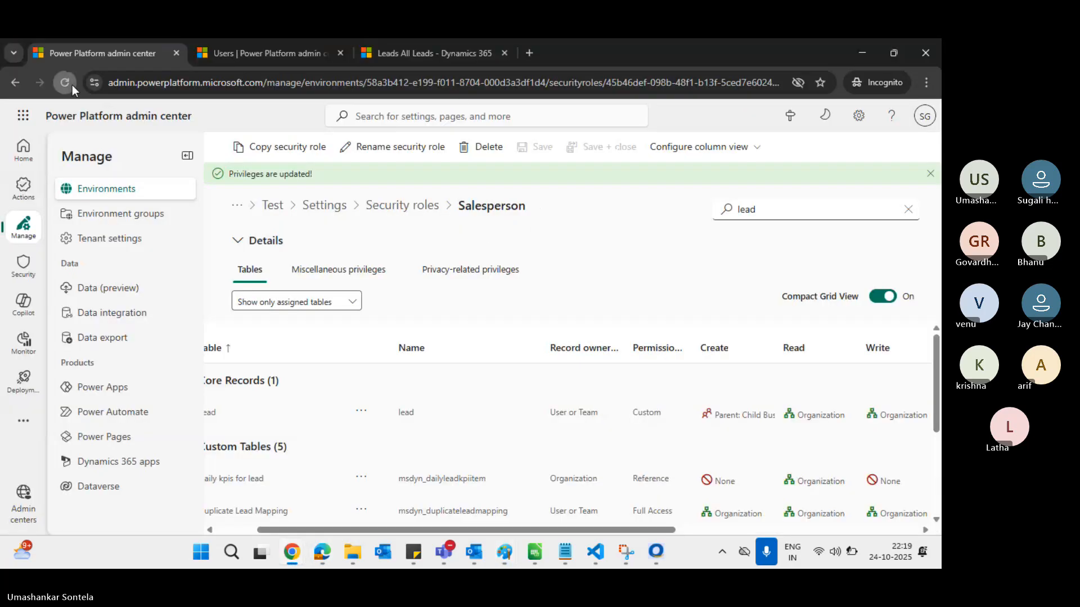
left_click(72, 85)
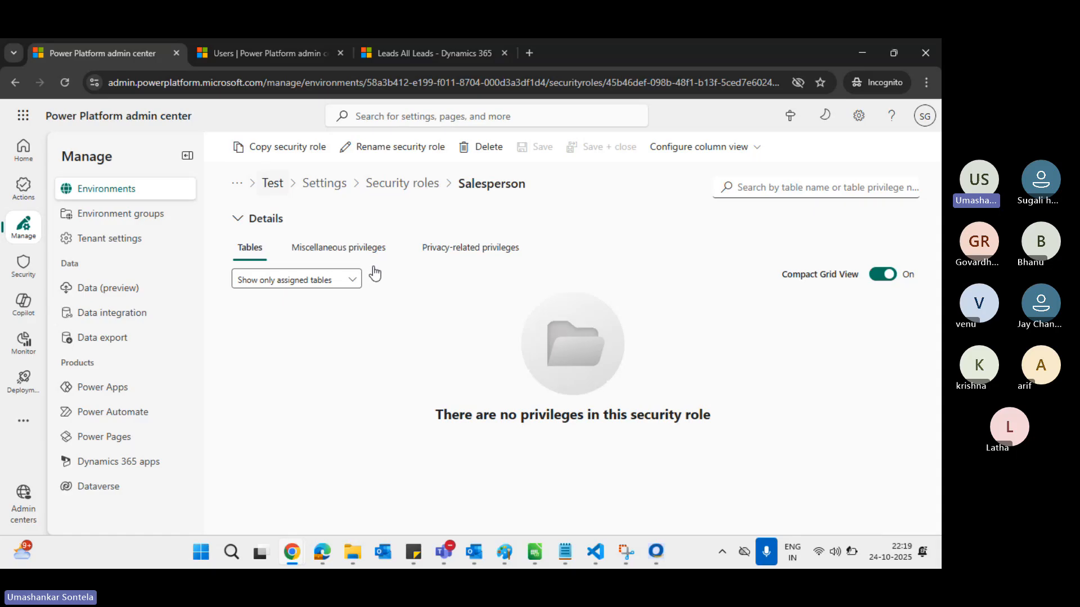
left_click(772, 189)
type("lead")
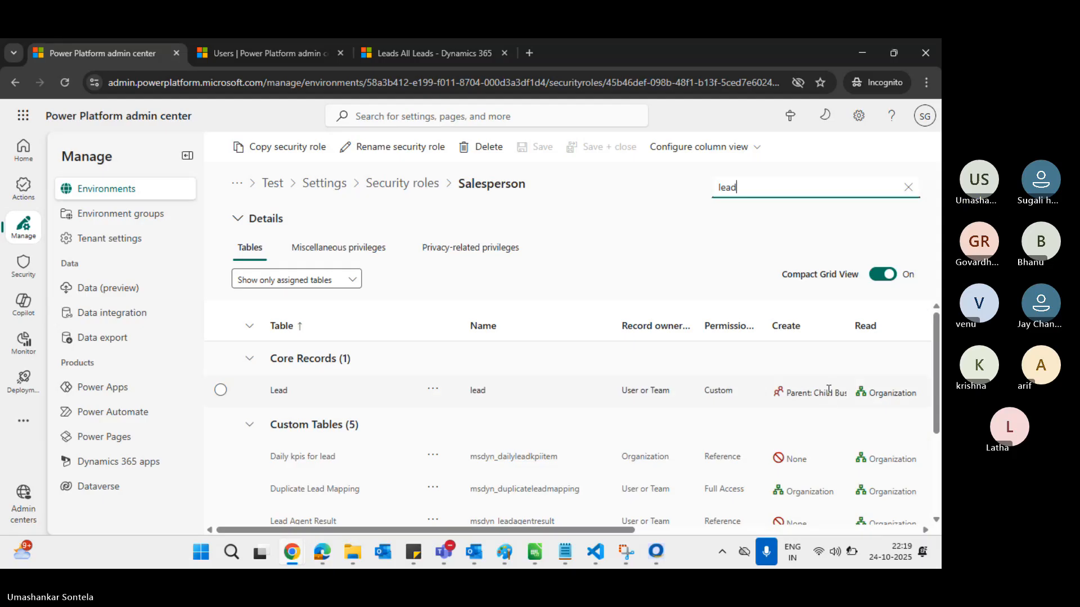
key("alt+Tab")
key("alt+Tab")
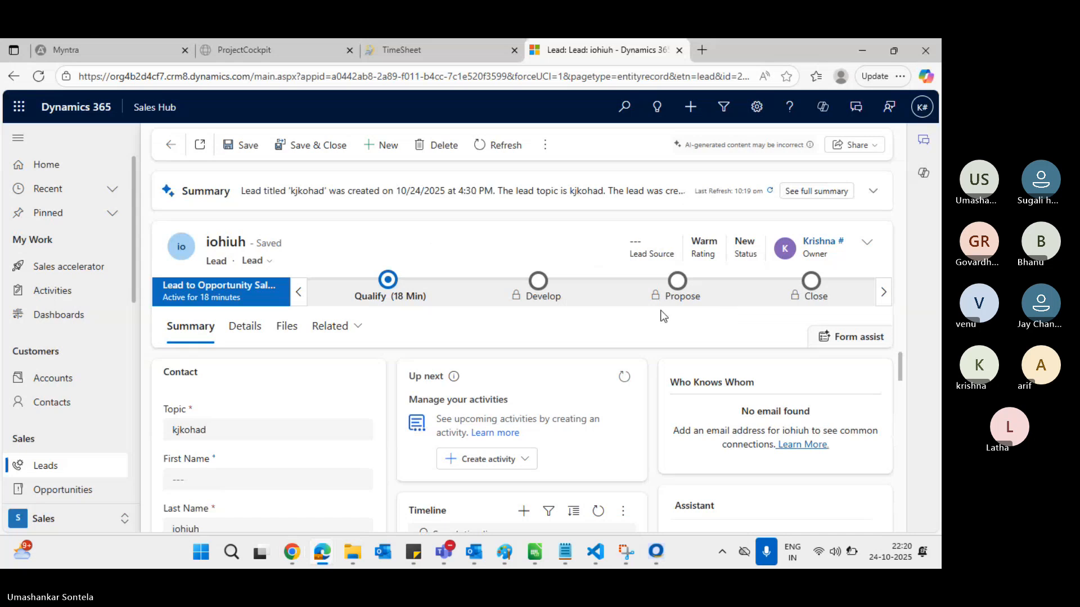
Reload the test user's New Lead page in the InPrivate window, then return to iohiuh
key("alt+Tab")
key("alt+Tab")
key("alt+Tab")
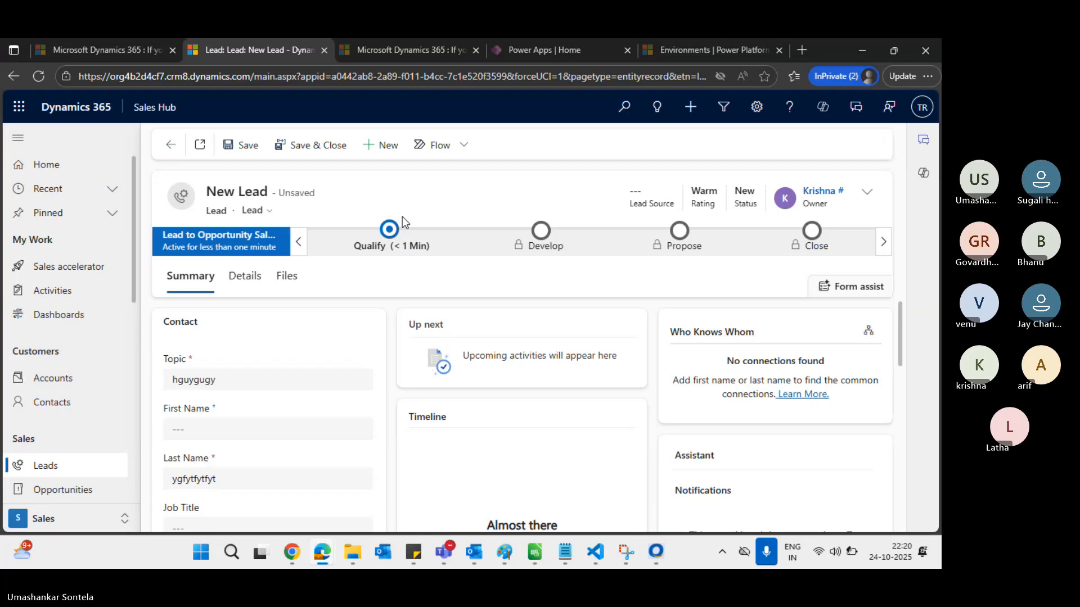
left_click(333, 74)
key("Return")
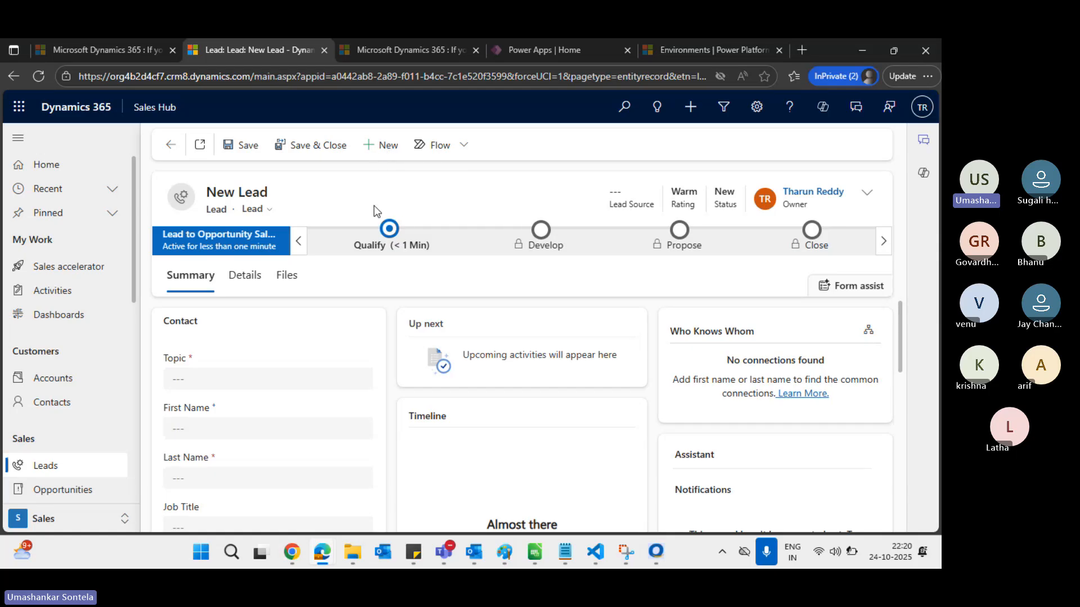
key("alt+Tab")
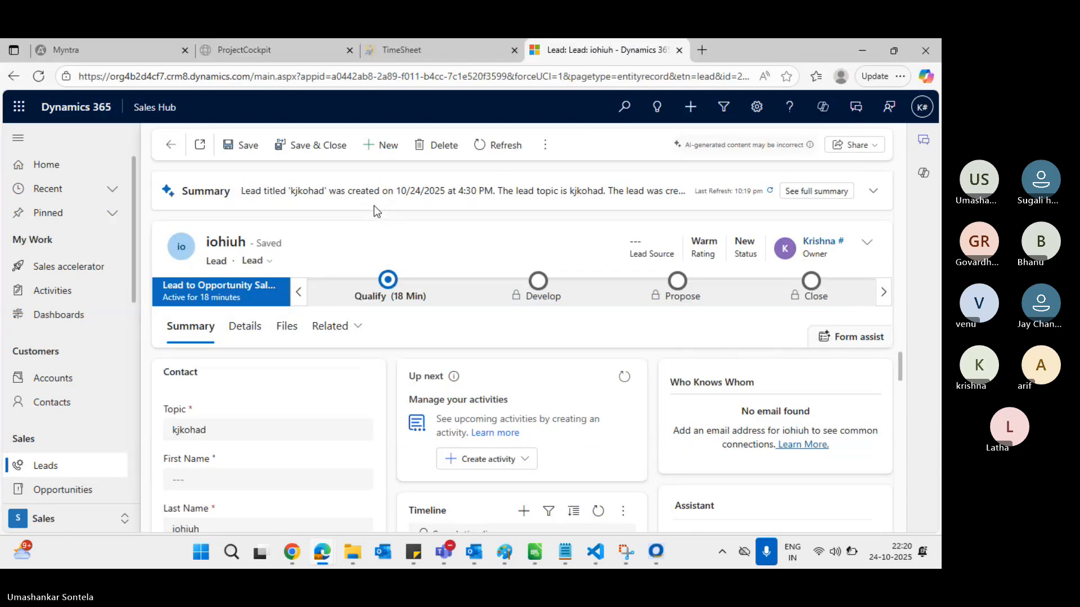
left_click(445, 75)
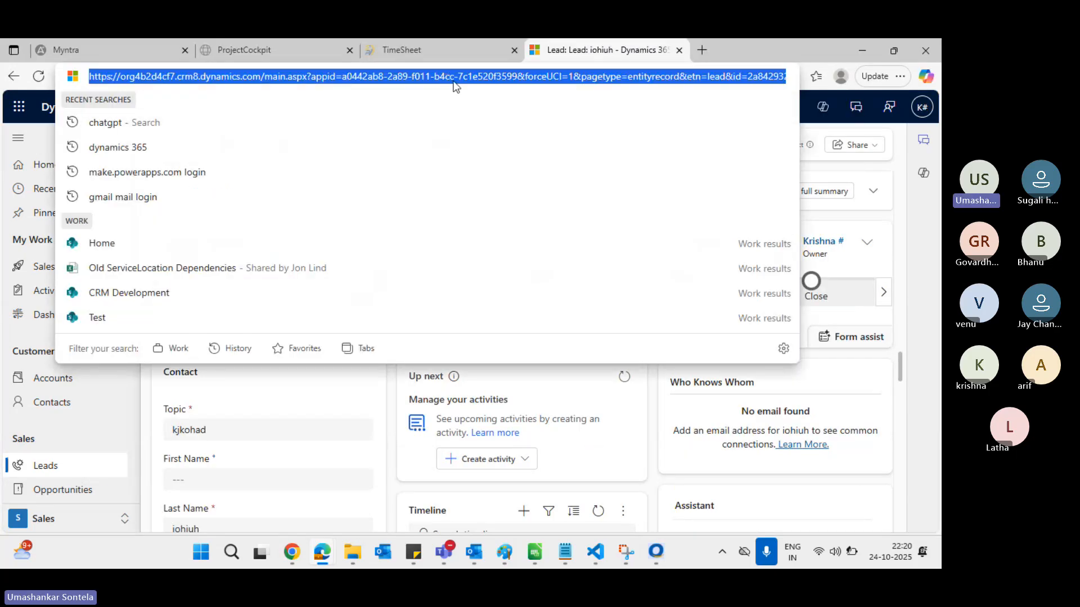
left_click(910, 207)
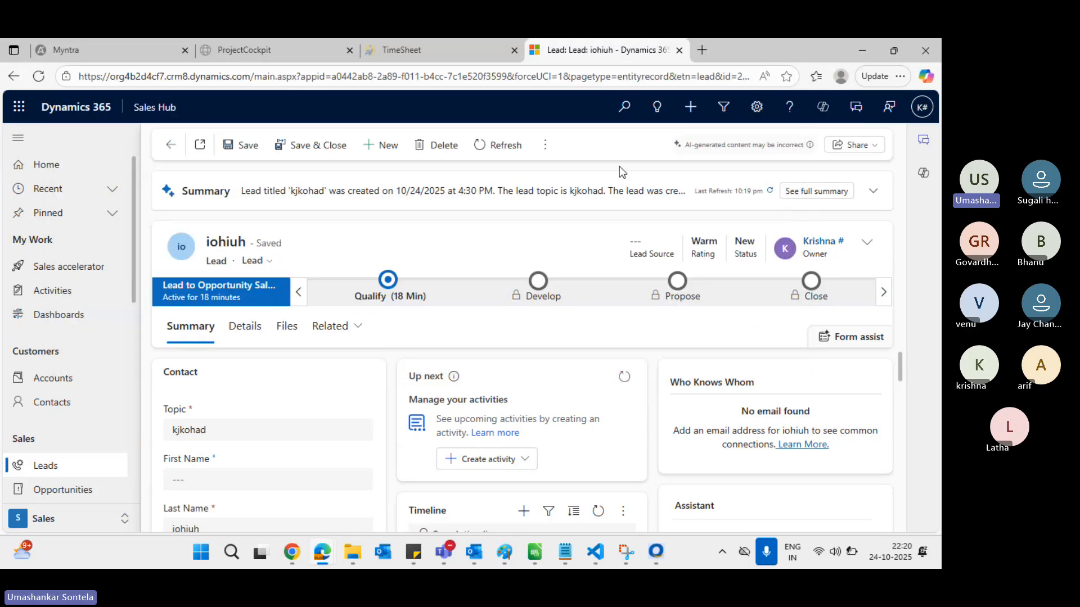
Start a new lead with topic 'uyguyguyg' and last name 'hgugug'
left_click(384, 145)
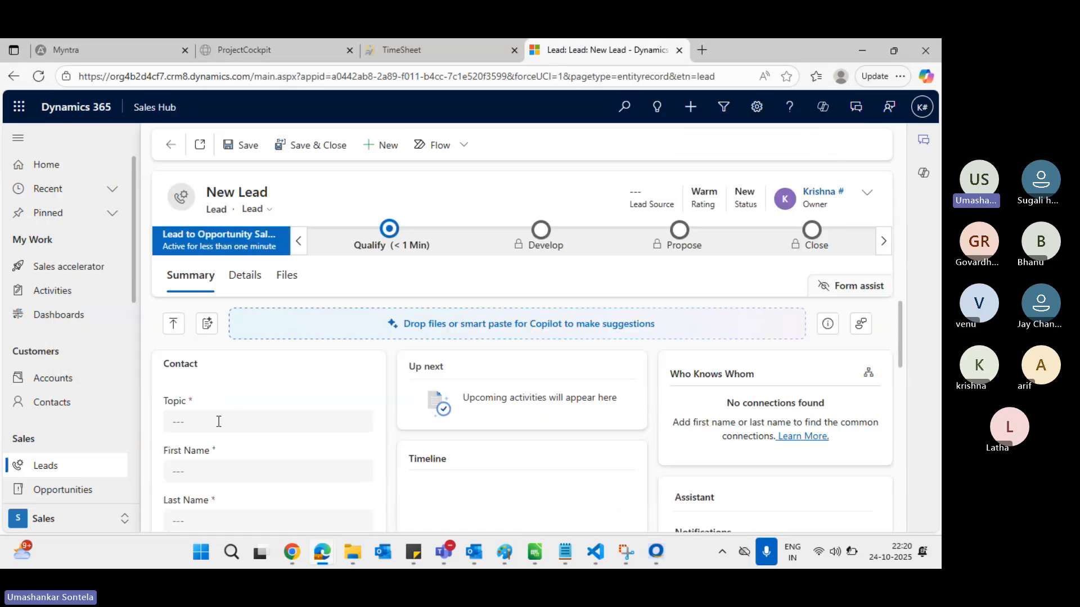
left_click(219, 421)
type("u")
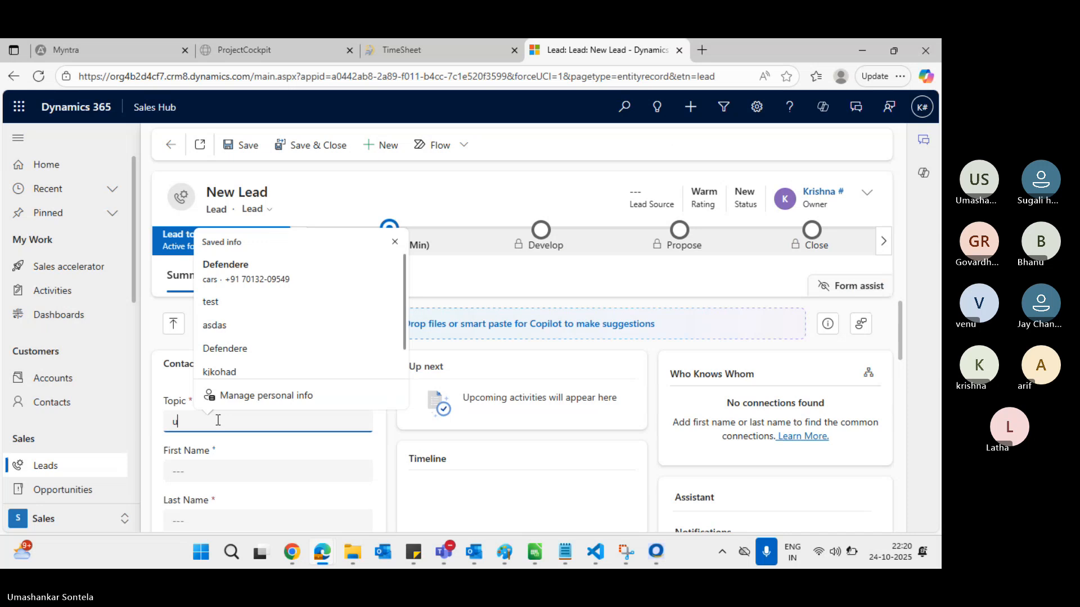
type("yguyguyg")
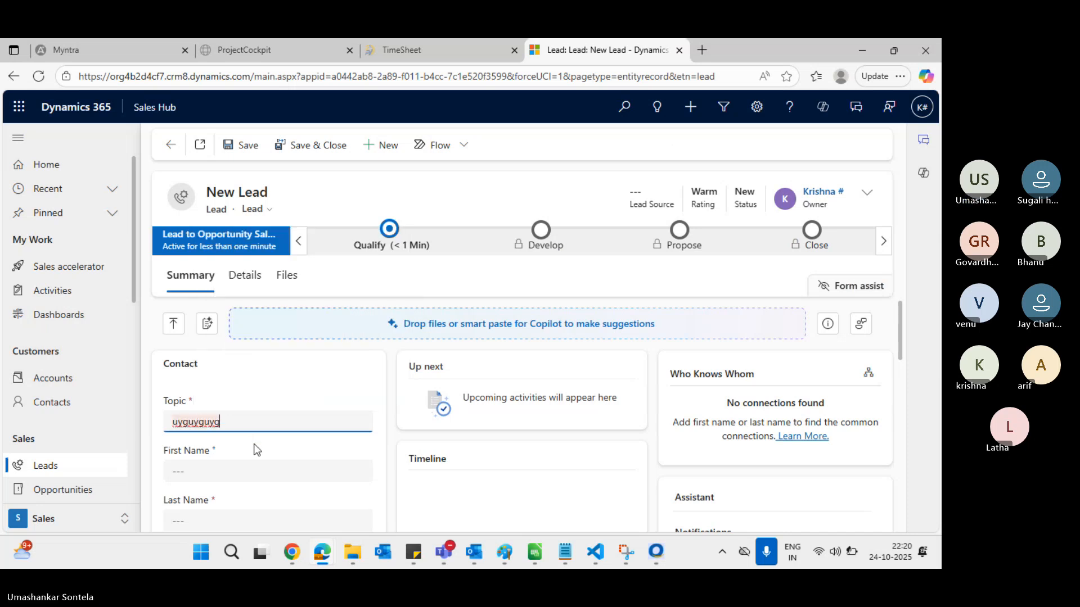
key("super+Tab")
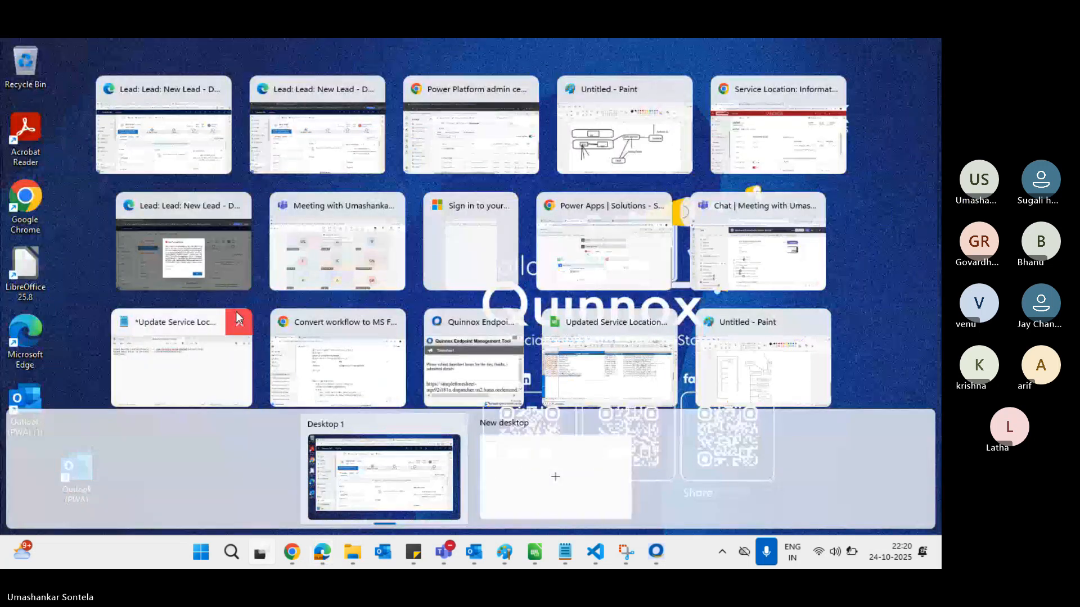
key("Escape")
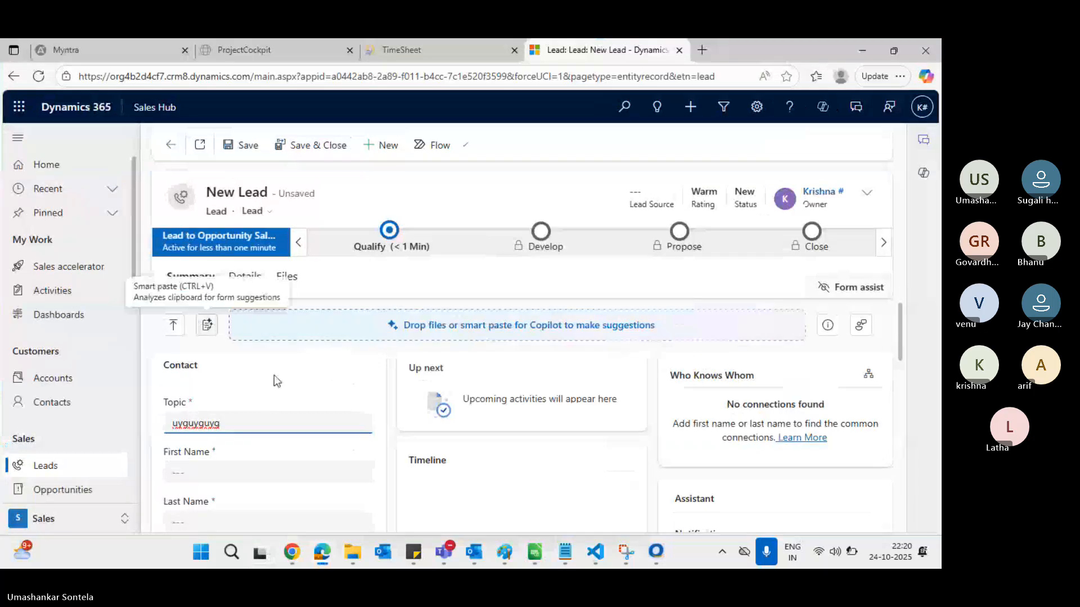
key("super+Tab")
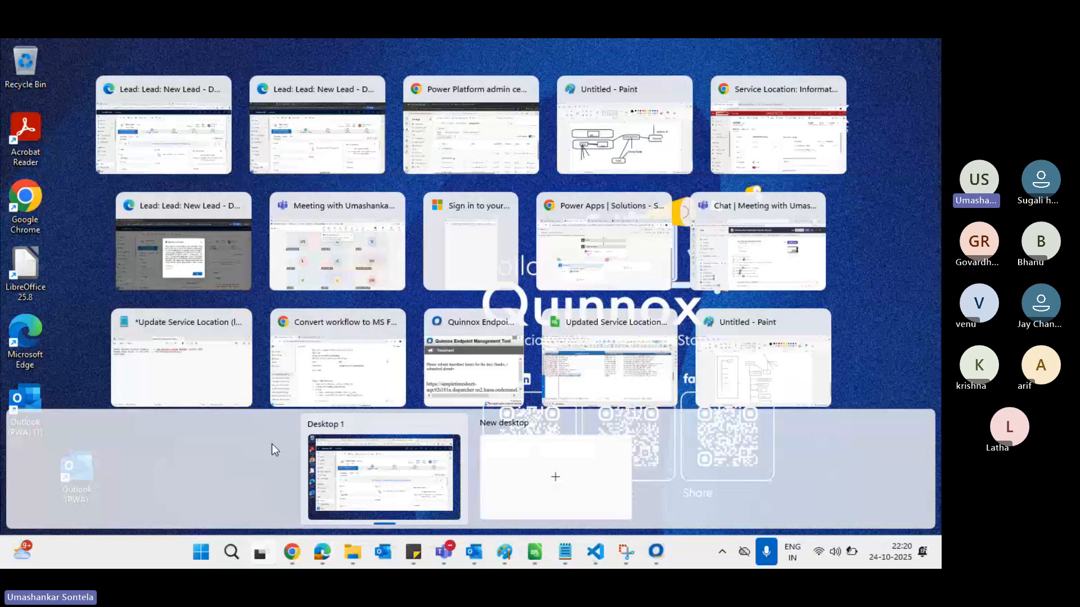
key("Escape")
scroll(273, 448, "down", 3)
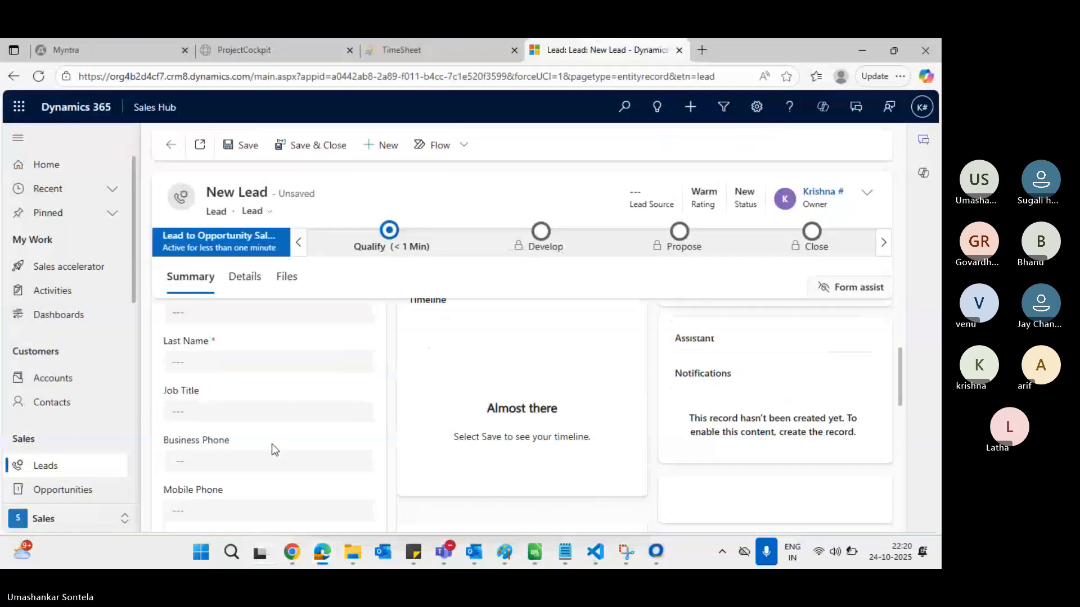
left_click(235, 359)
type("hgugugy")
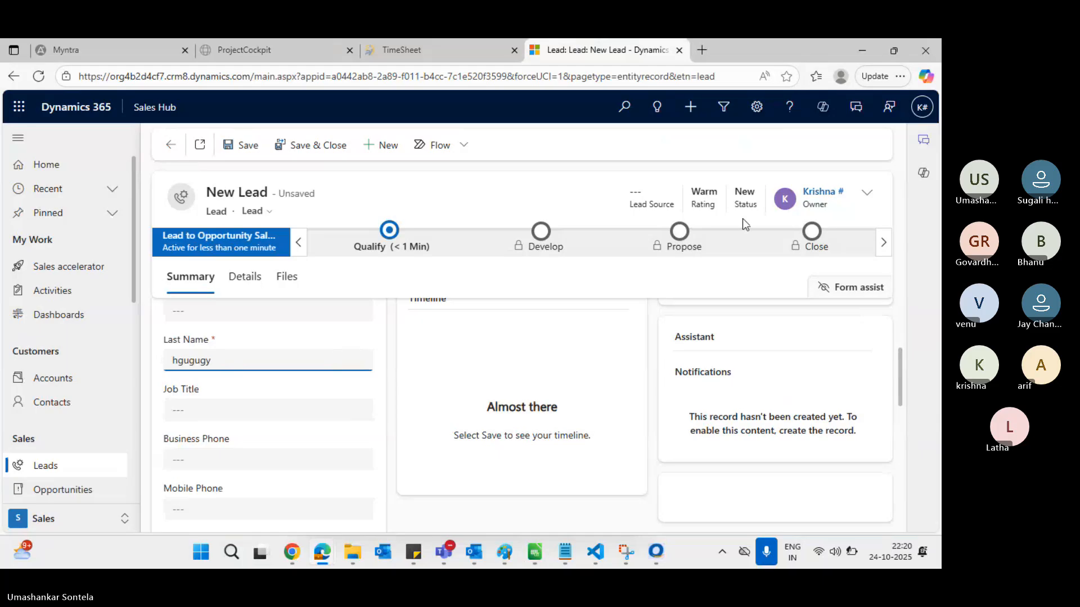
Change the lead's owner to another user and save the lead
left_click(871, 196)
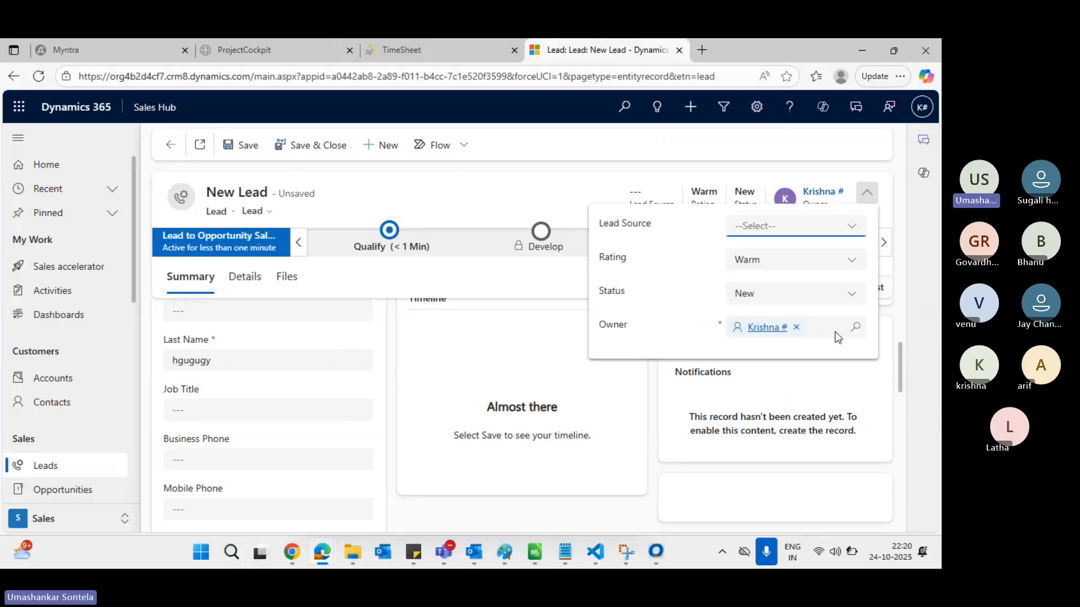
left_click(796, 327)
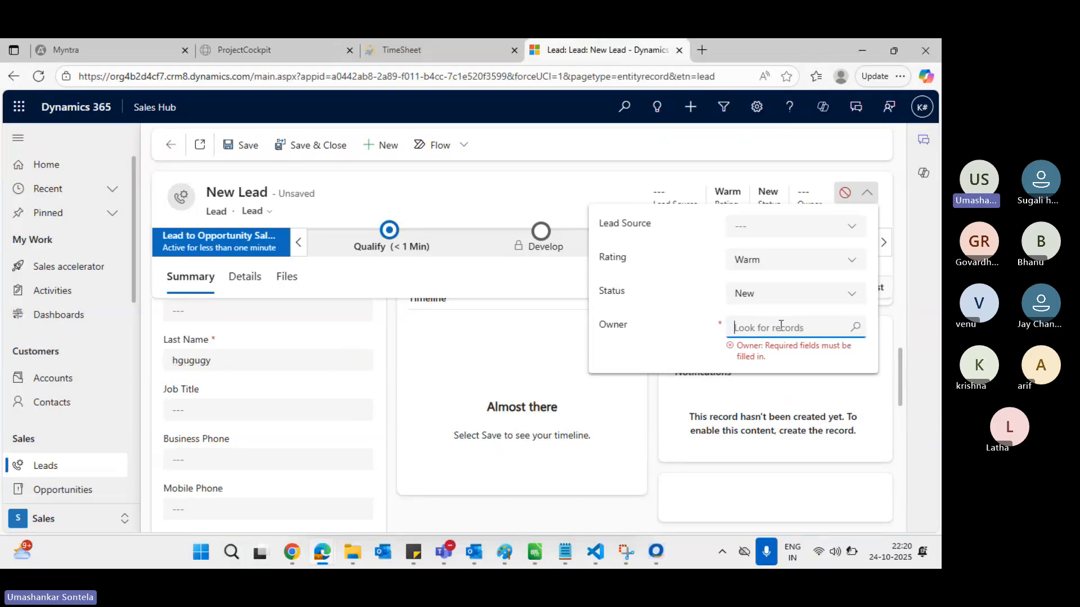
type("thar")
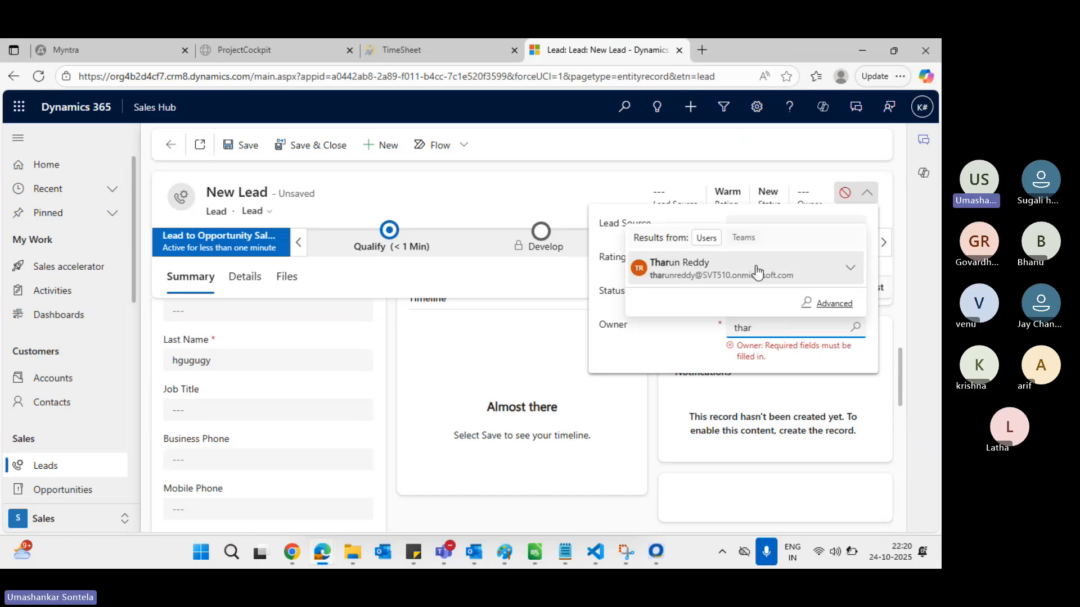
left_click(756, 272)
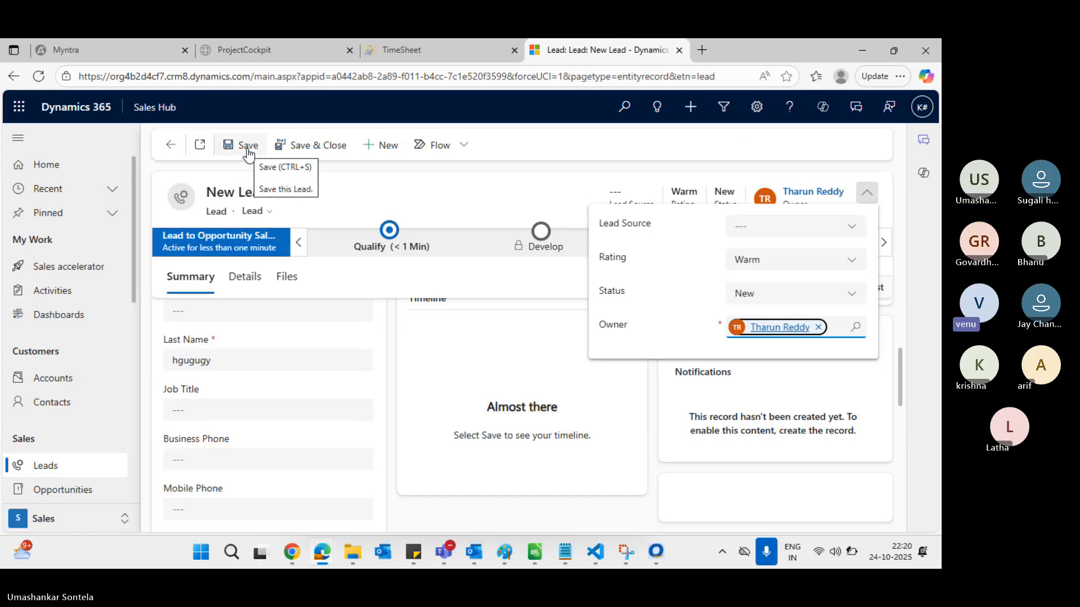
left_click(248, 149)
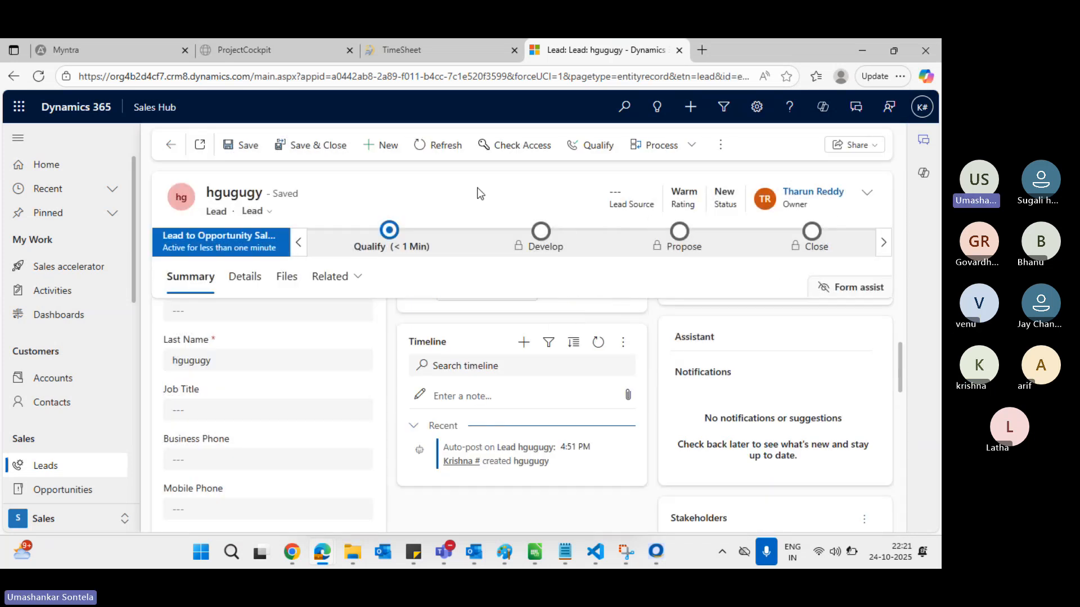
key("alt+Tab")
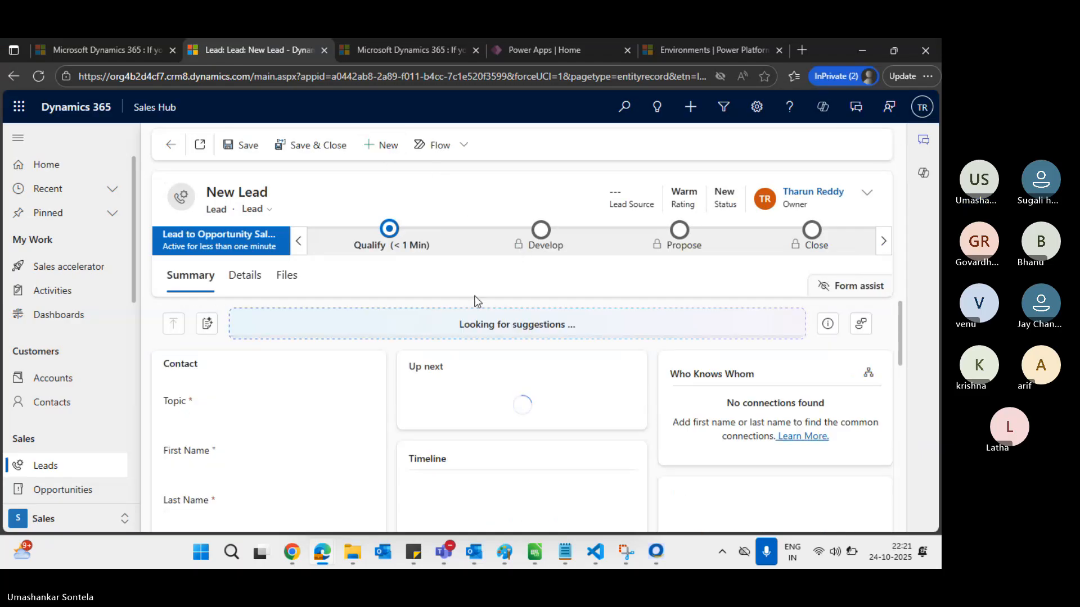
Enter topic 'juguyguyguyguyg' and last name 'hguguyguygyug' on the new lead
left_click(225, 421)
type("juguyguyguyguyg")
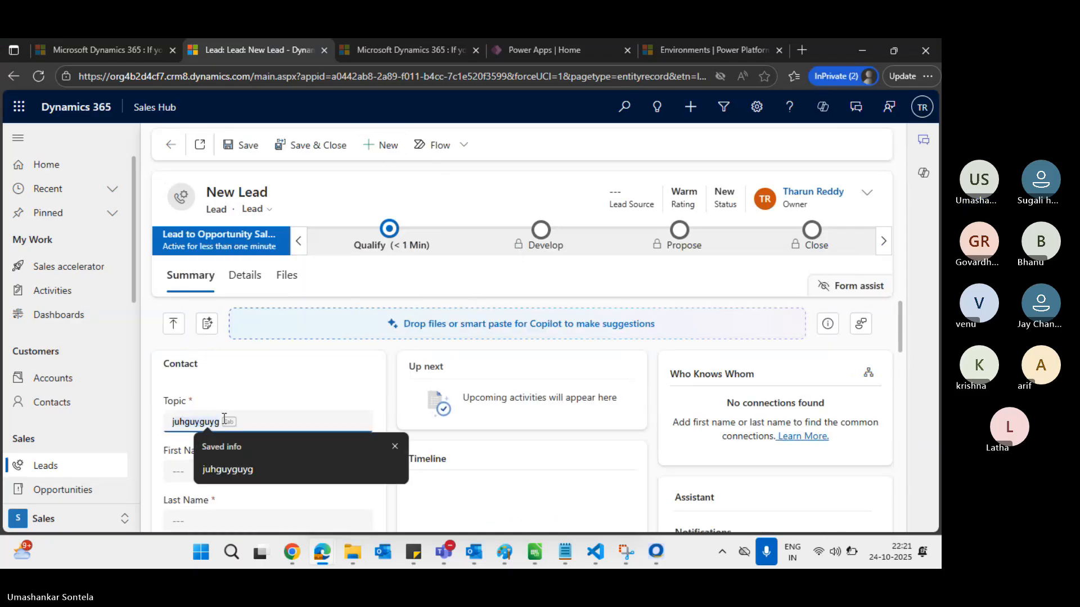
left_click(203, 498)
type("hguguyguygyug")
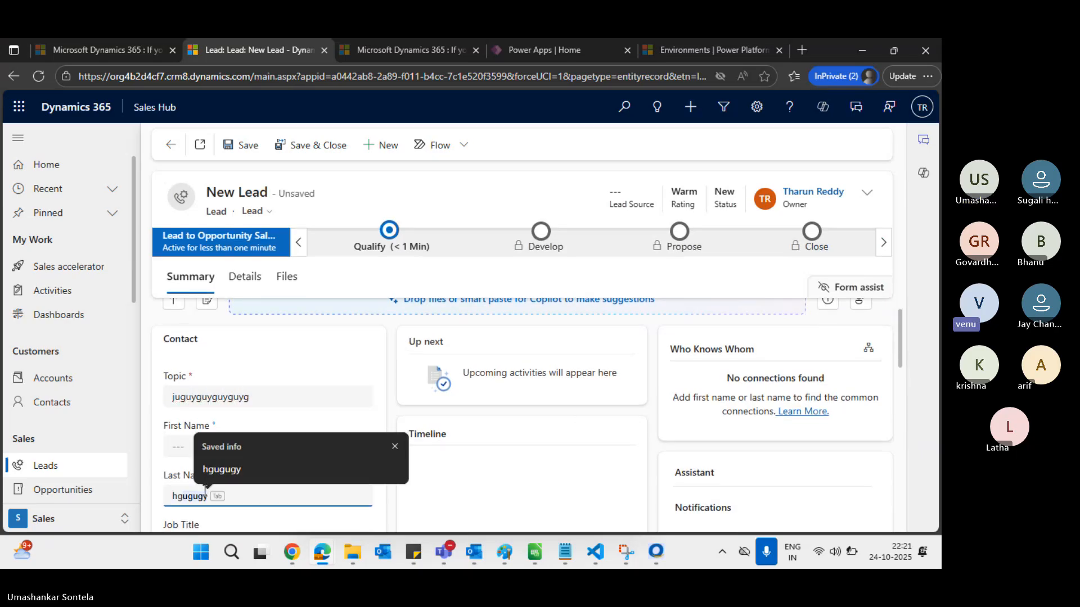
Assign the lead to another user, save, and dismiss the Access Is Denied error
left_click(865, 202)
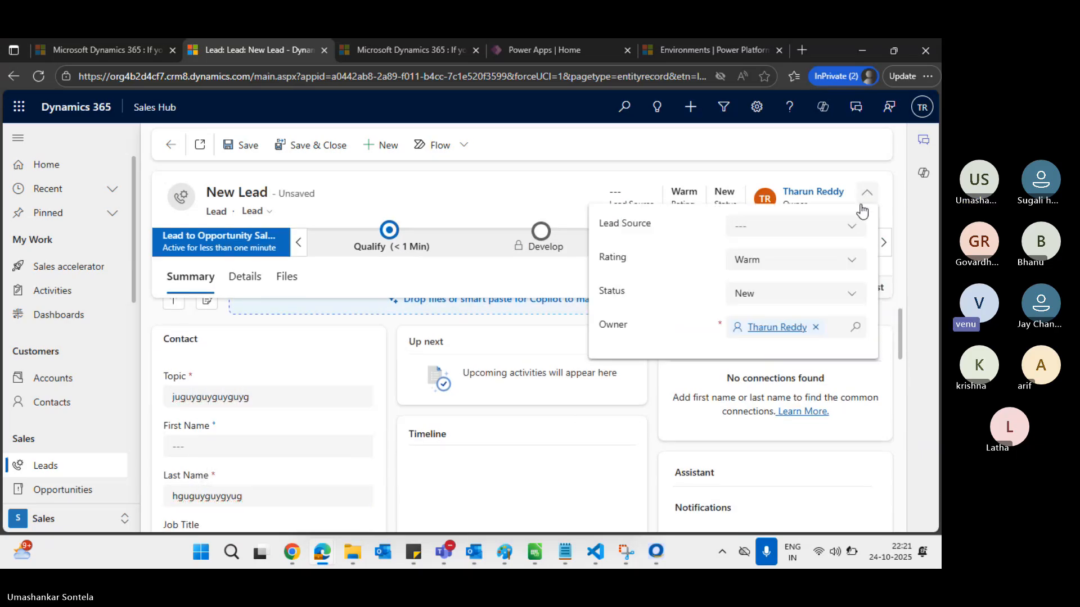
left_click(818, 329)
type("krishna")
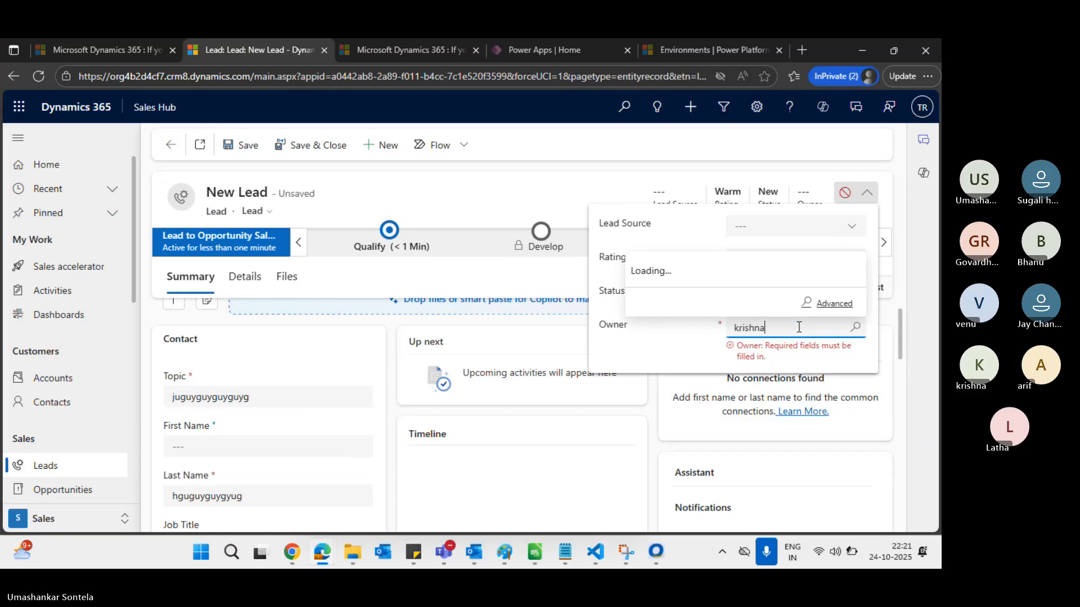
left_click(741, 272)
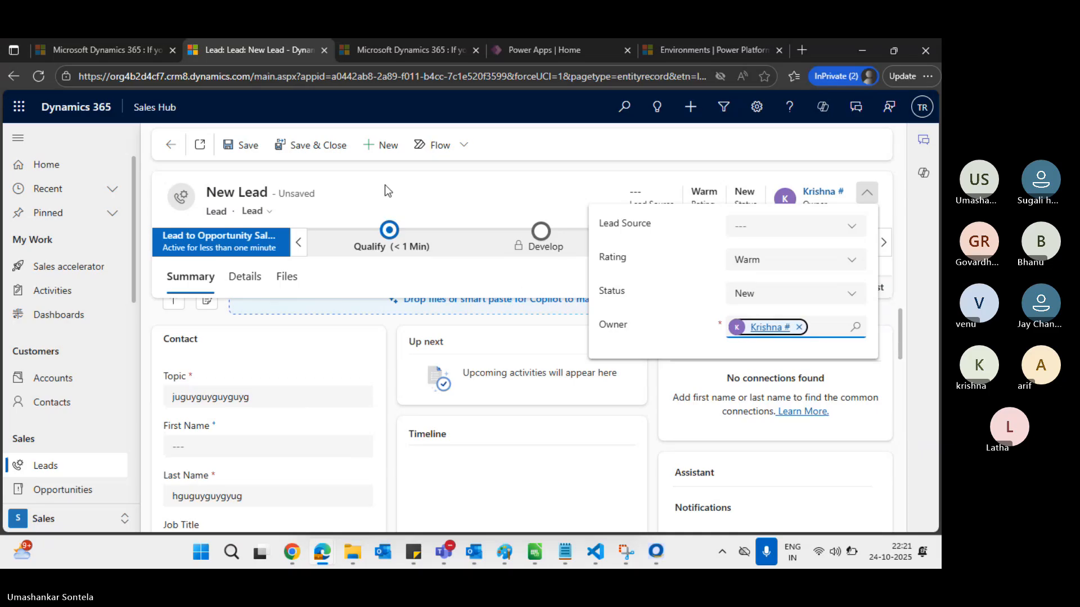
left_click(242, 145)
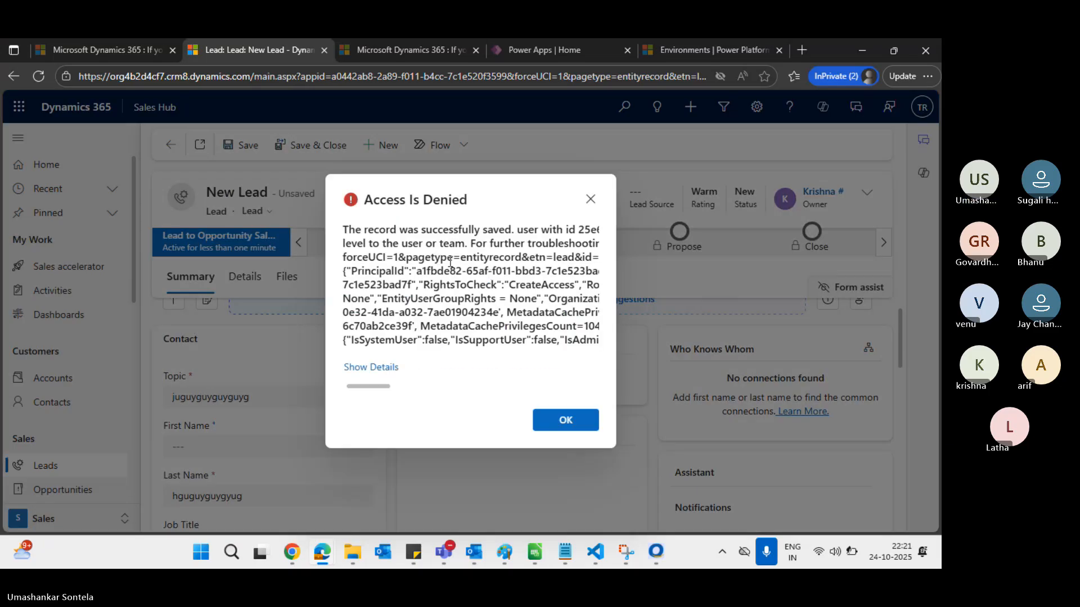
left_click(565, 420)
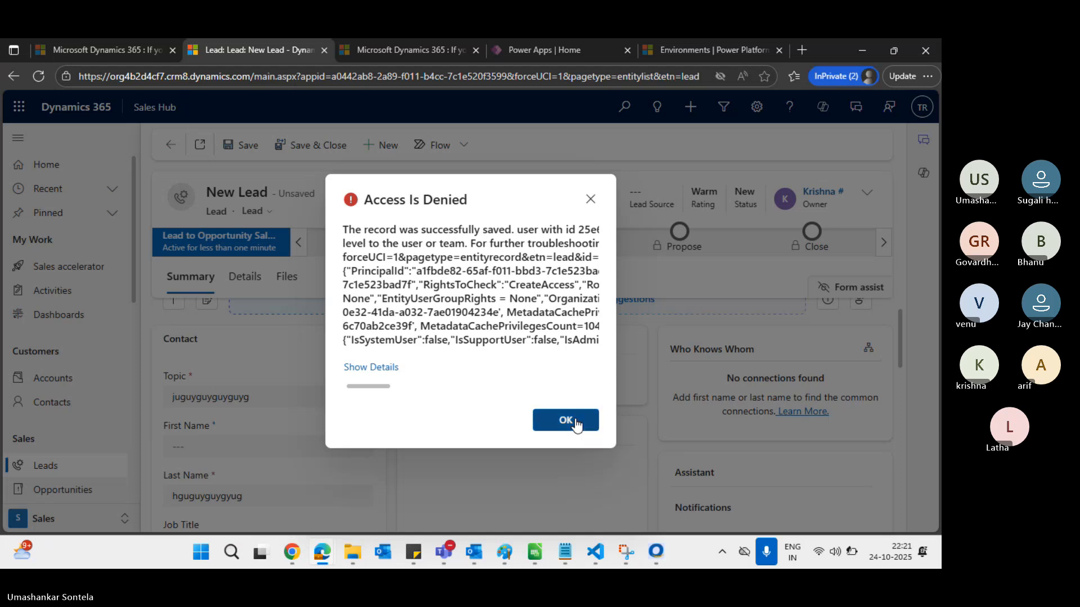
key("alt+Tab")
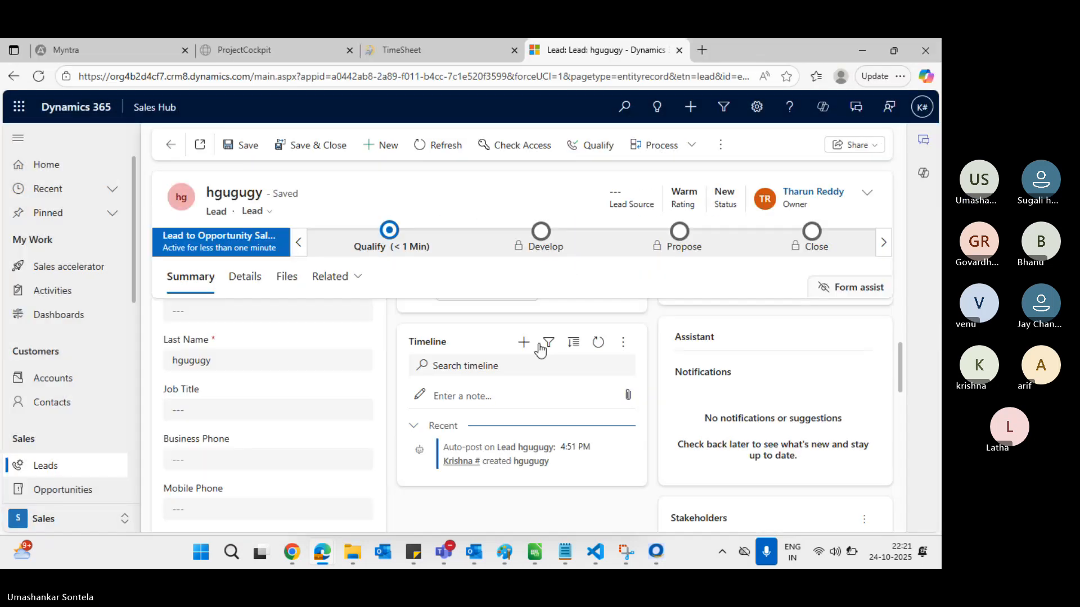
key("alt+Tab")
key("alt+Tab")
key("alt+Tab")
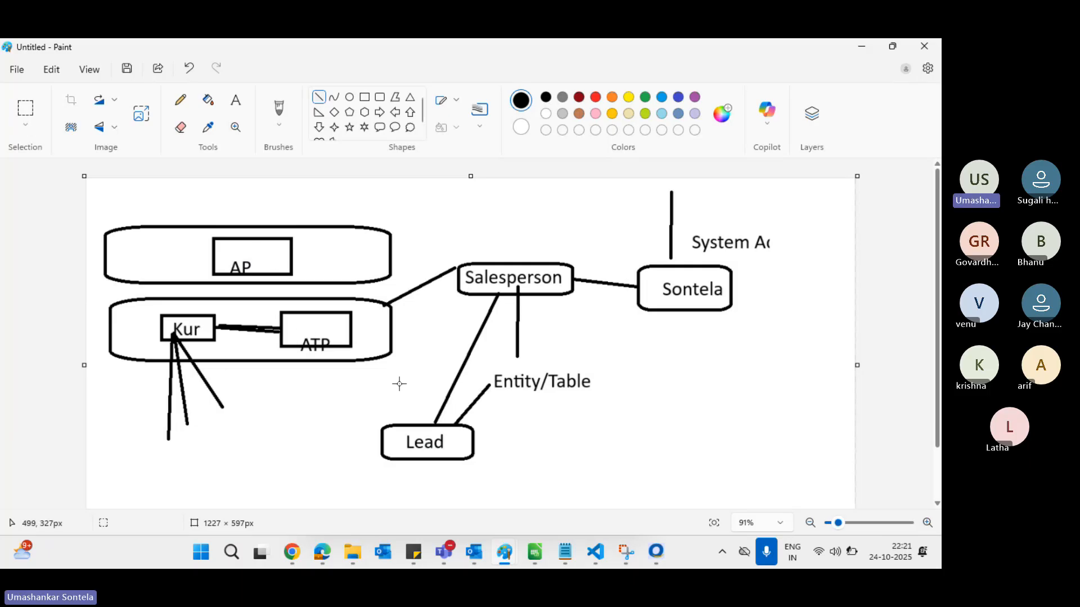
Draw a rounded rectangle around the AP and Kur boxes in the Paint diagram
key("alt+Tab")
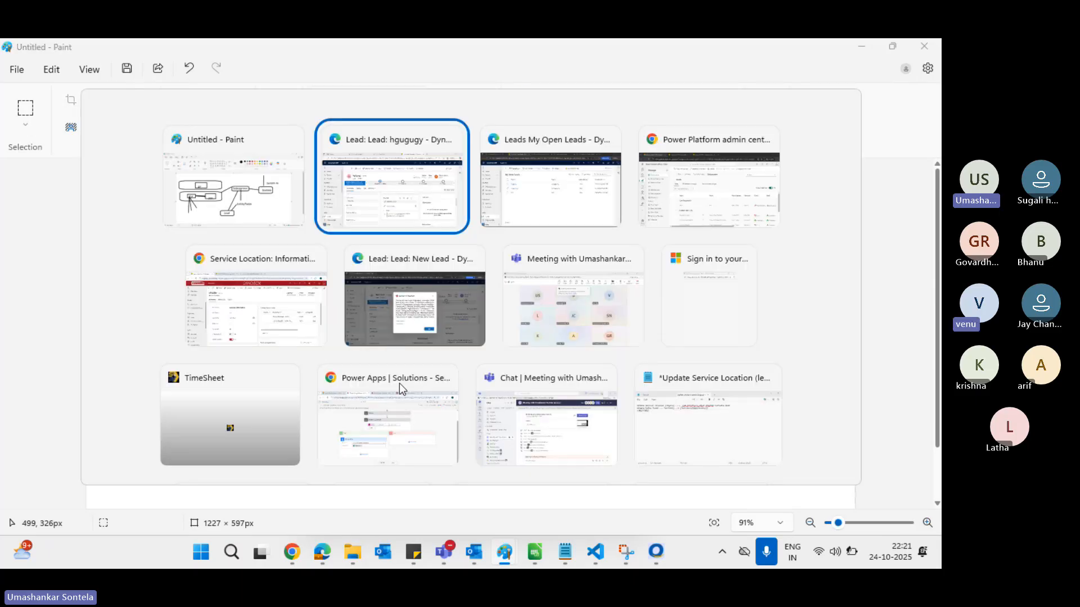
key("alt+Tab")
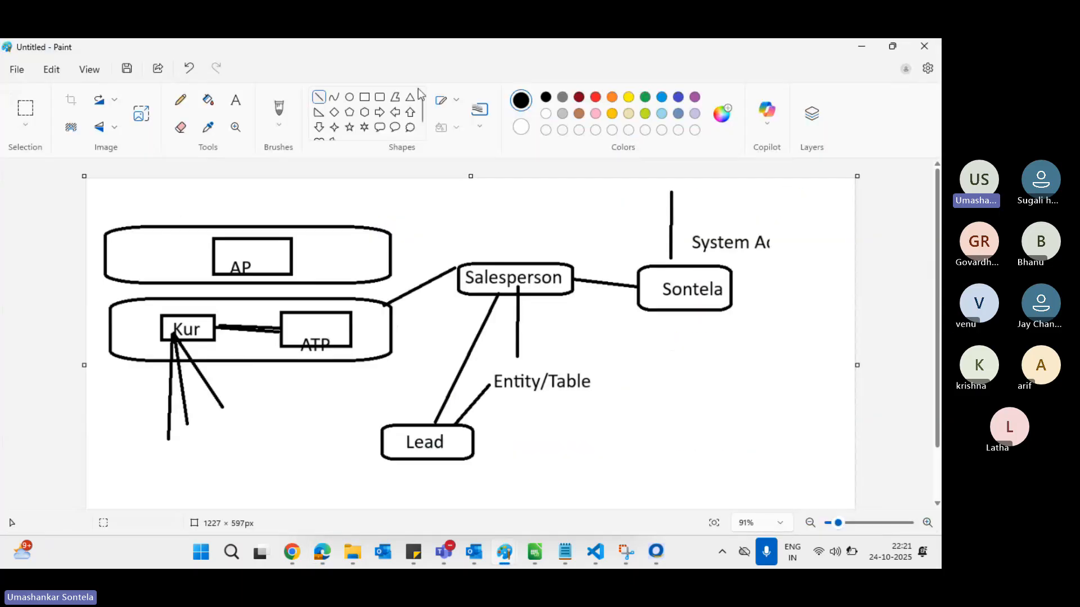
left_click(380, 98)
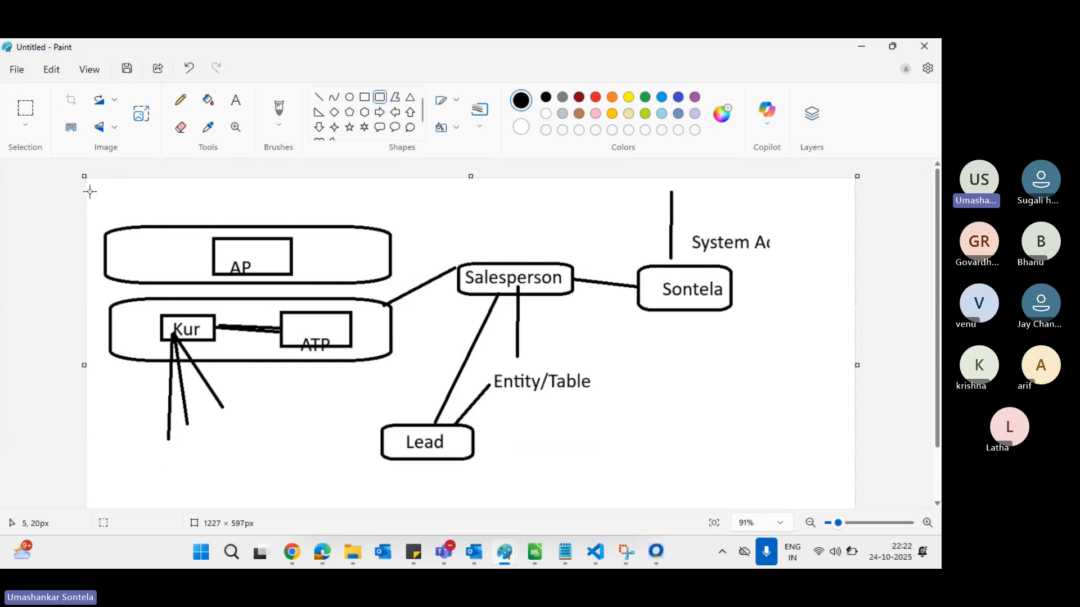
left_click_drag(90, 192, 408, 440)
left_click(508, 385)
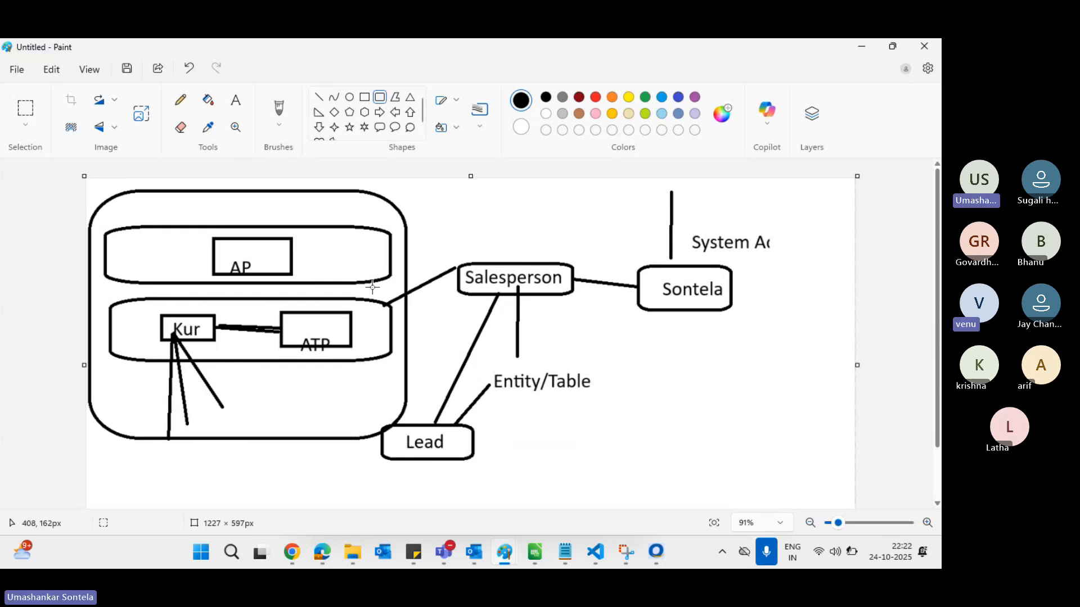
key("alt+Tab")
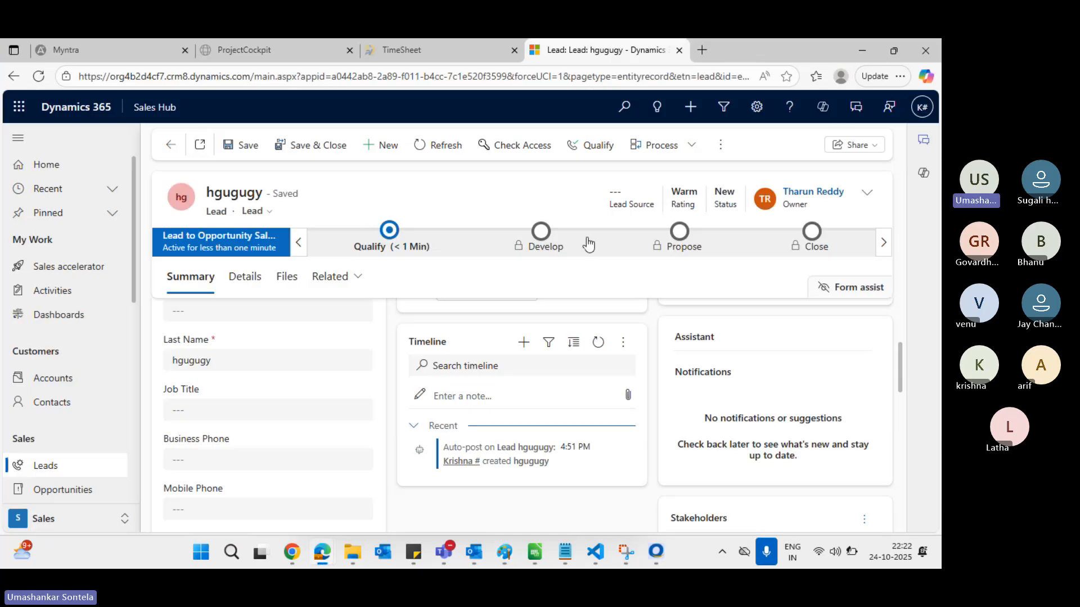
Set the Salesperson role's Lead Create access to Organization and save
key("alt+Tab")
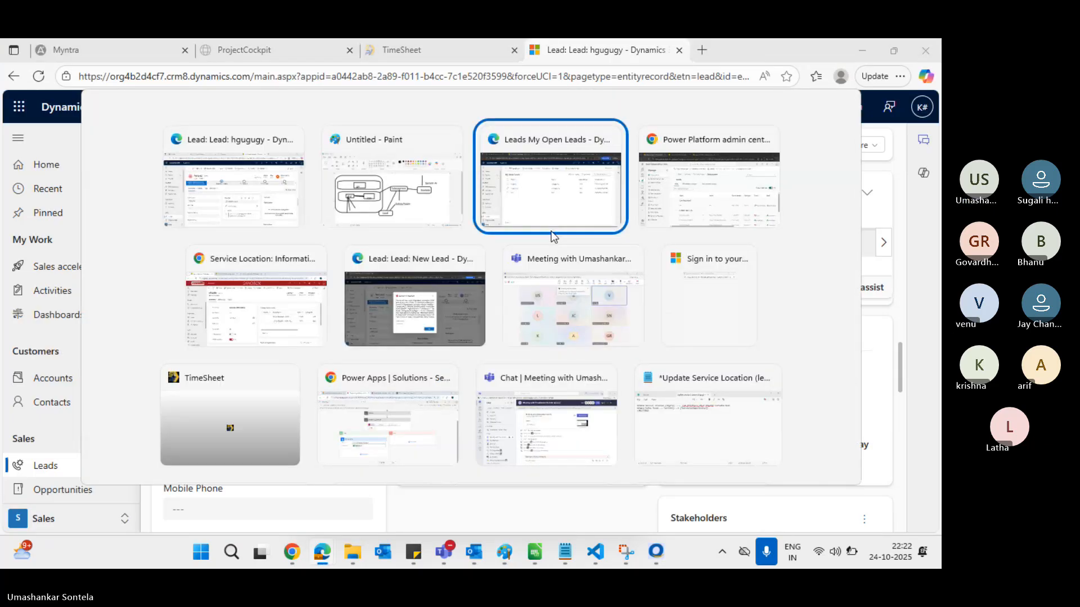
key("alt+Tab")
left_click(817, 404)
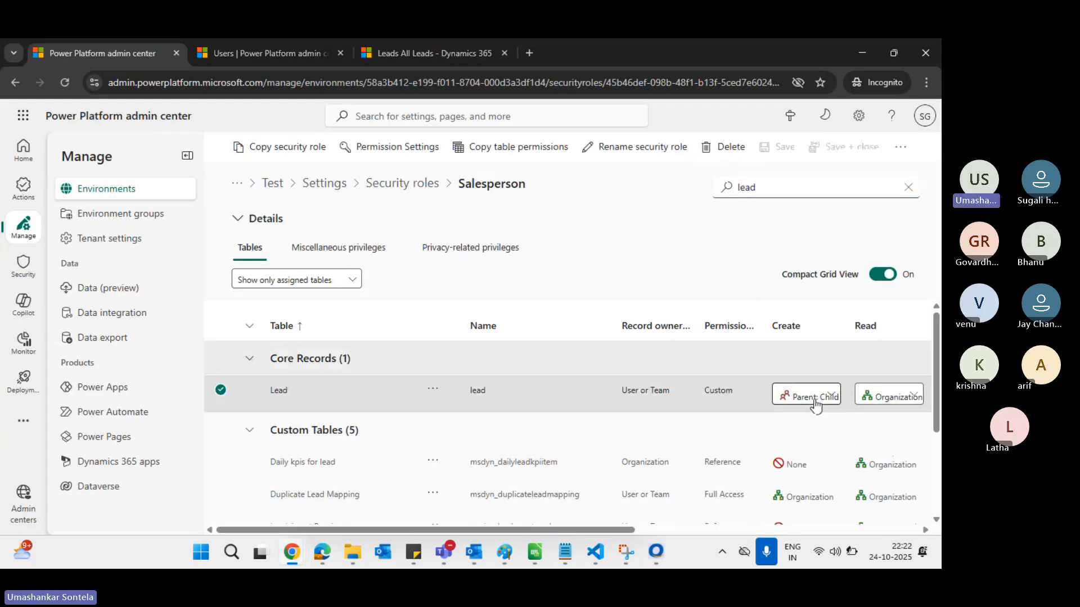
left_click(816, 404)
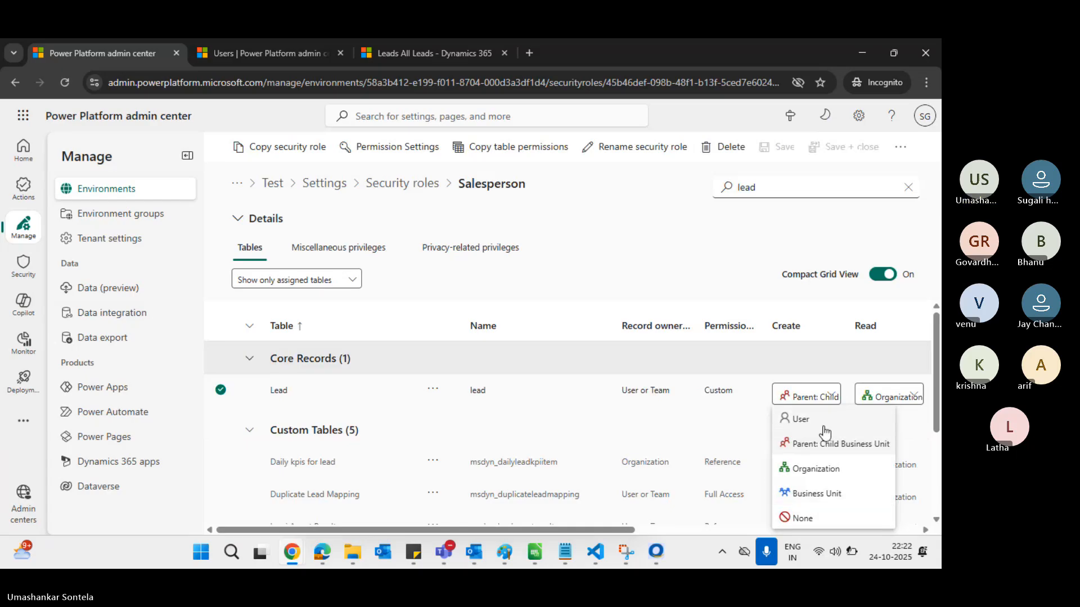
left_click(831, 474)
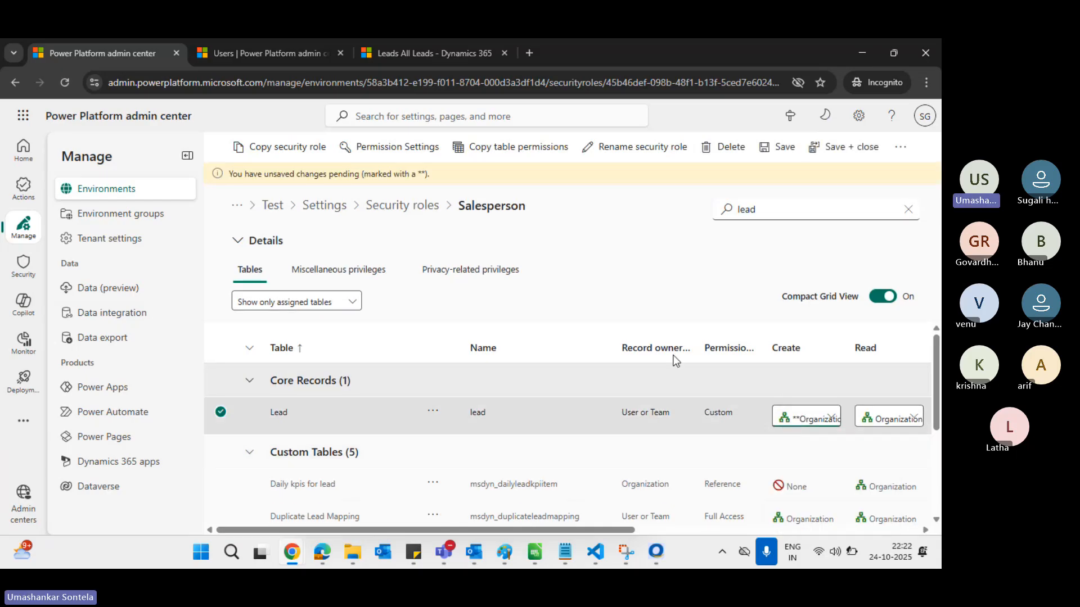
left_click(786, 148)
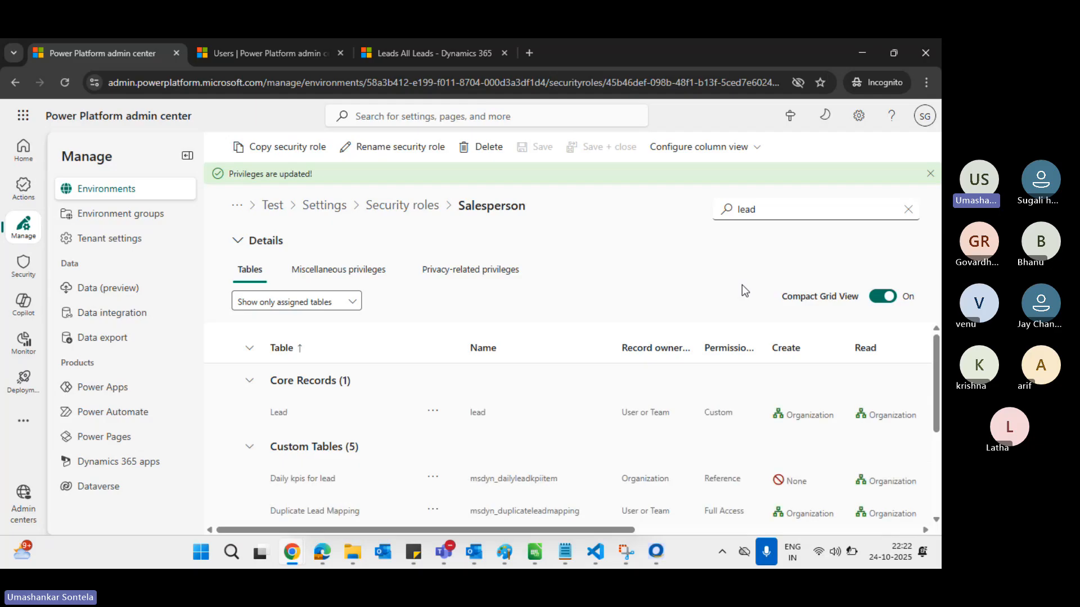
key("alt+Tab")
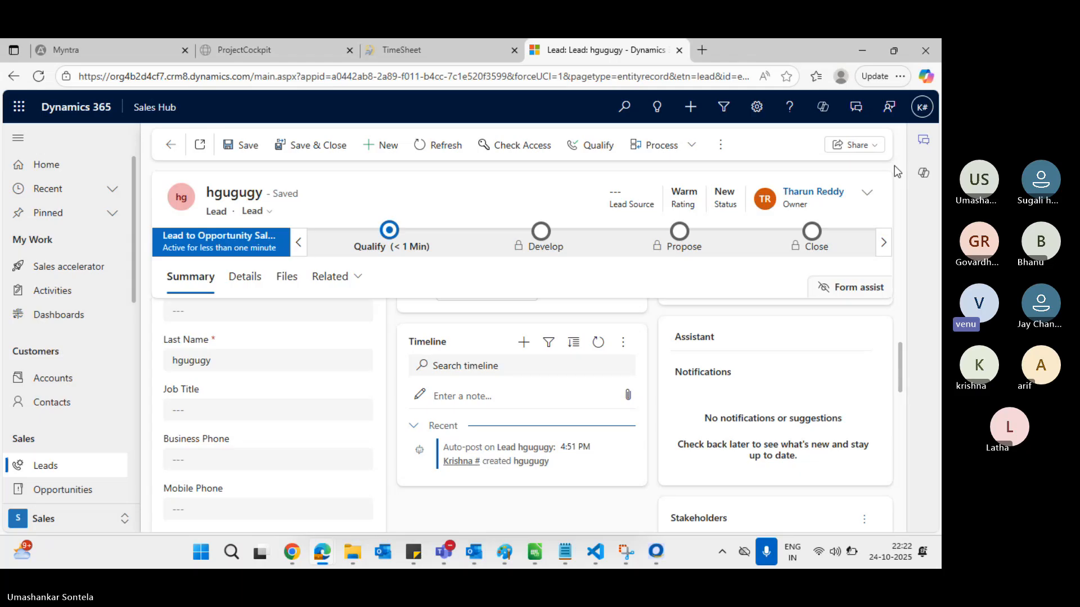
Create a new lead with topic 'jhvujhvujhvhjvh' and last name 'igugiuhiuhiuh'
key("alt+Tab")
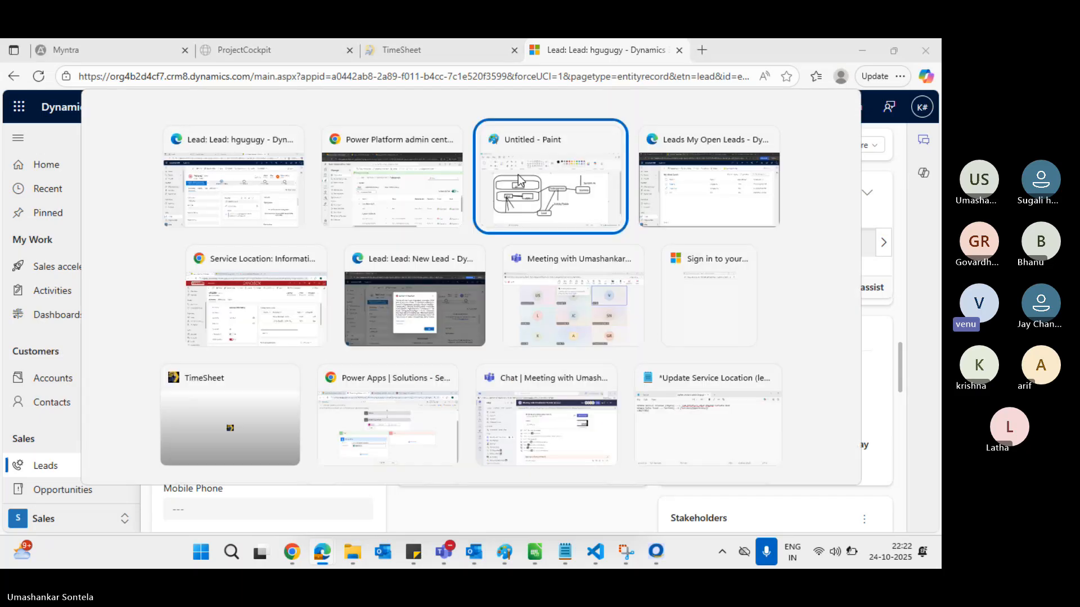
key("alt+Tab")
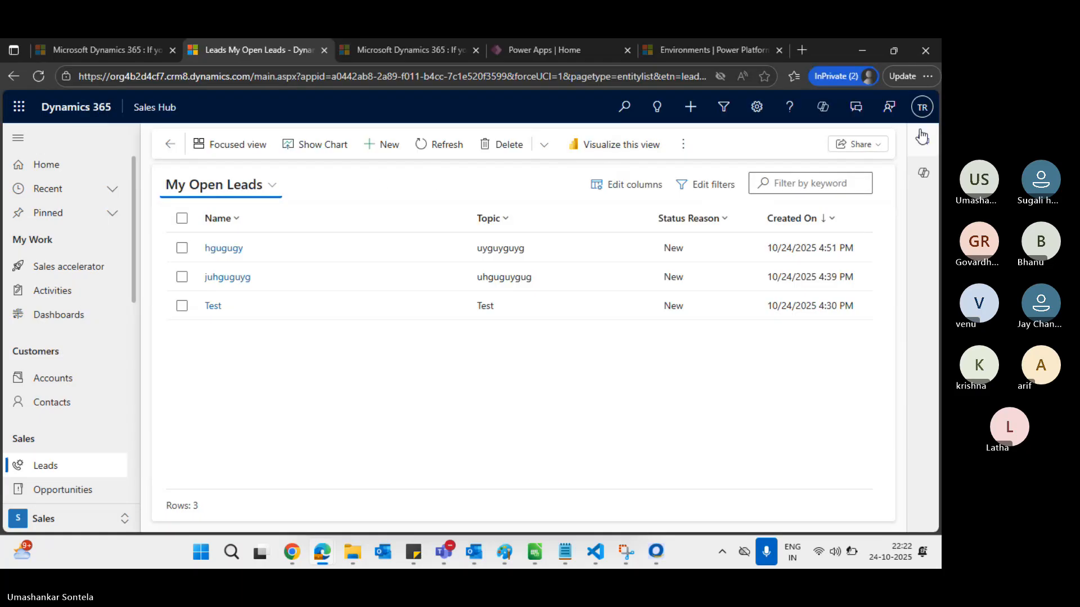
left_click(378, 145)
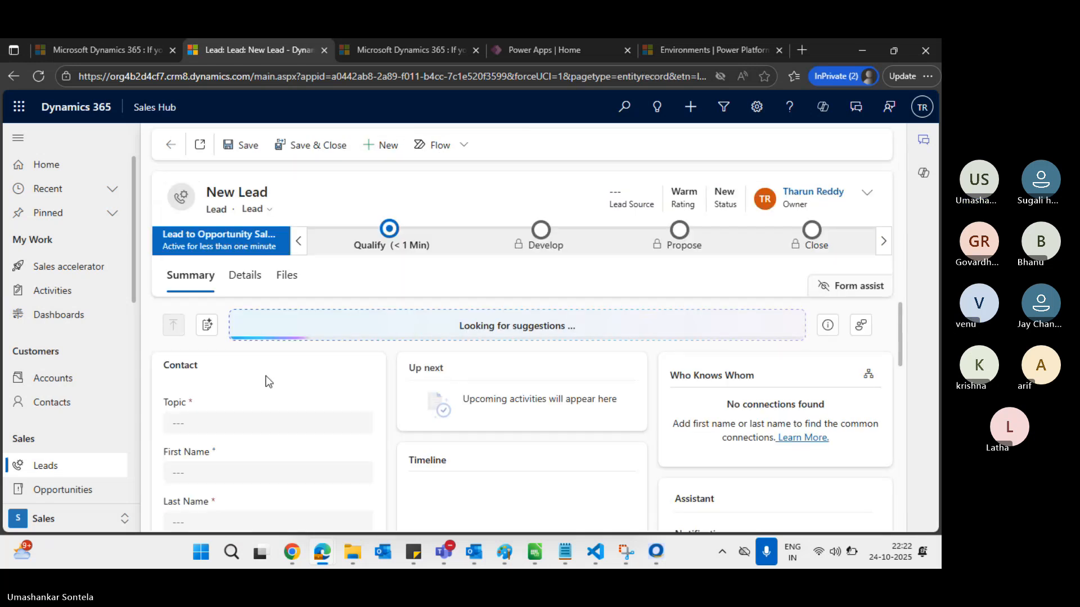
left_click(233, 423)
type("jhvujhvu")
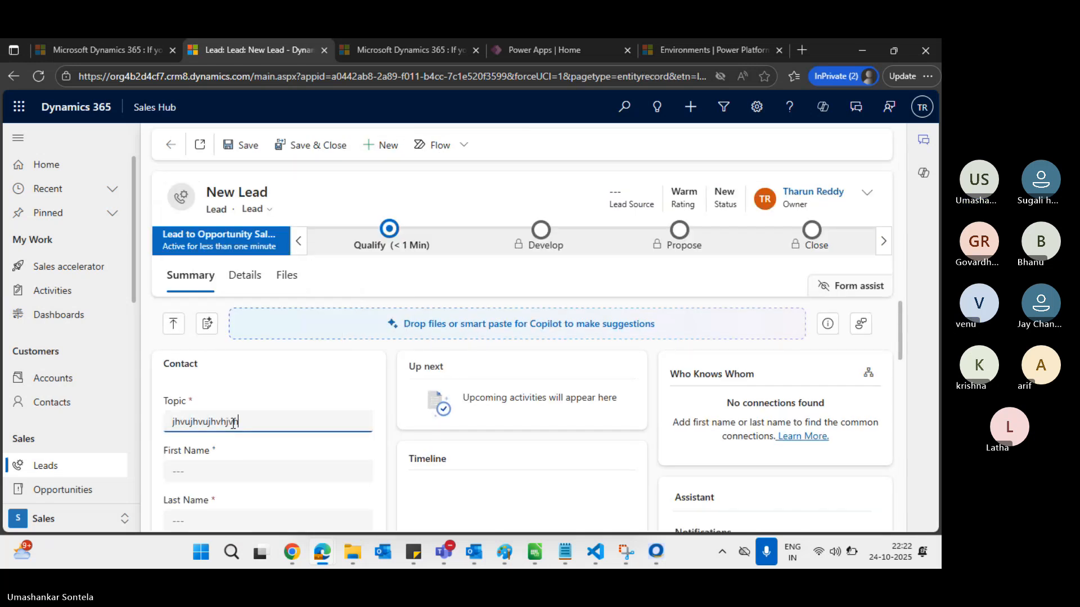
type("jhvhjvh")
left_click(226, 522)
type("i")
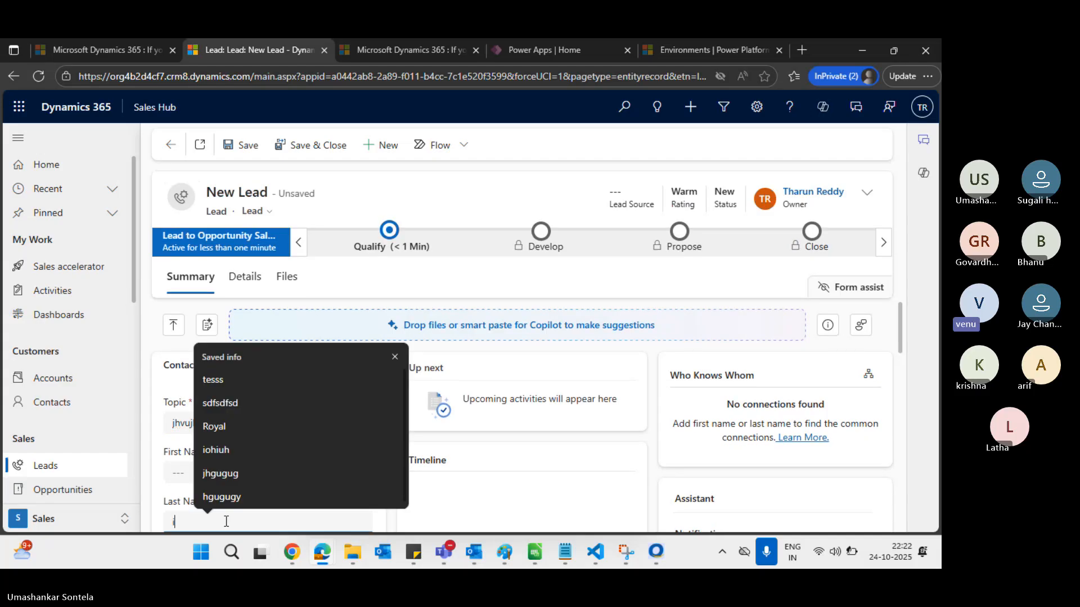
type("gugiuhiuhiuh")
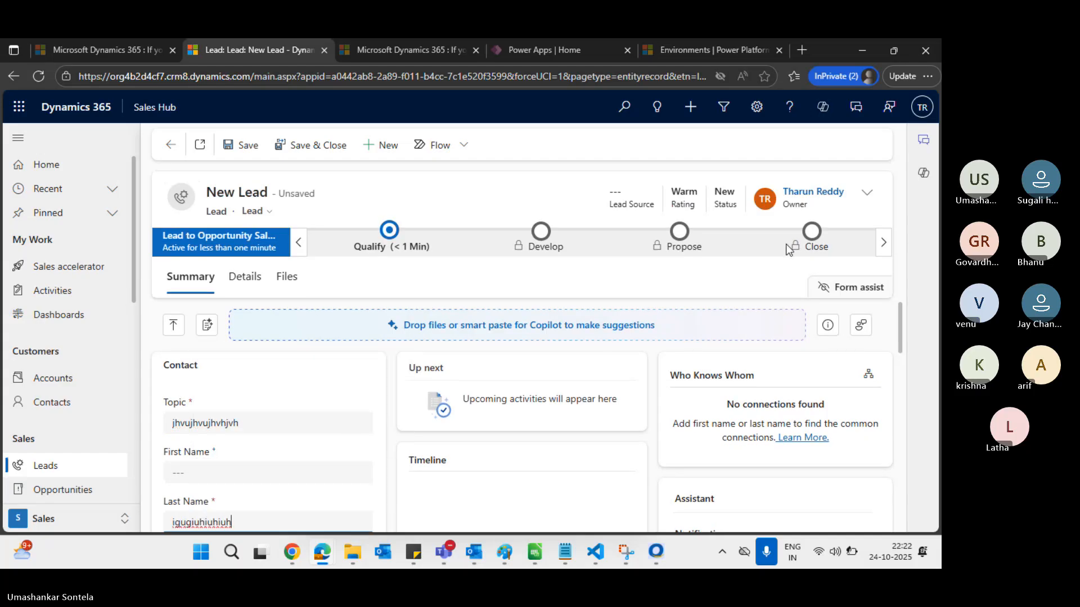
Reassign the lead to another user, save it, and bring the Salesperson role window forward
left_click(867, 193)
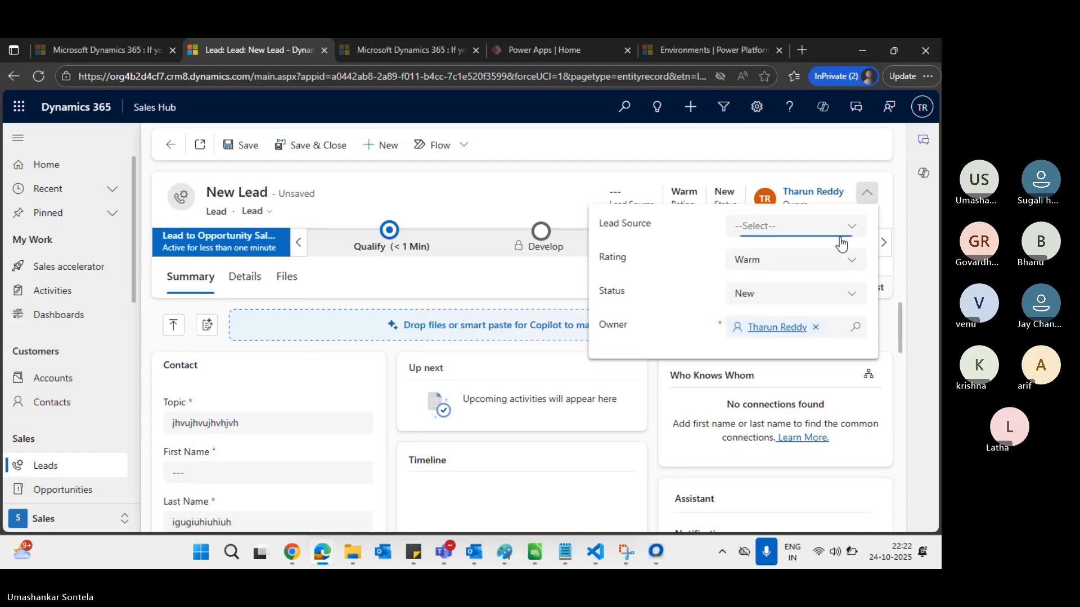
left_click(815, 328)
type("kr")
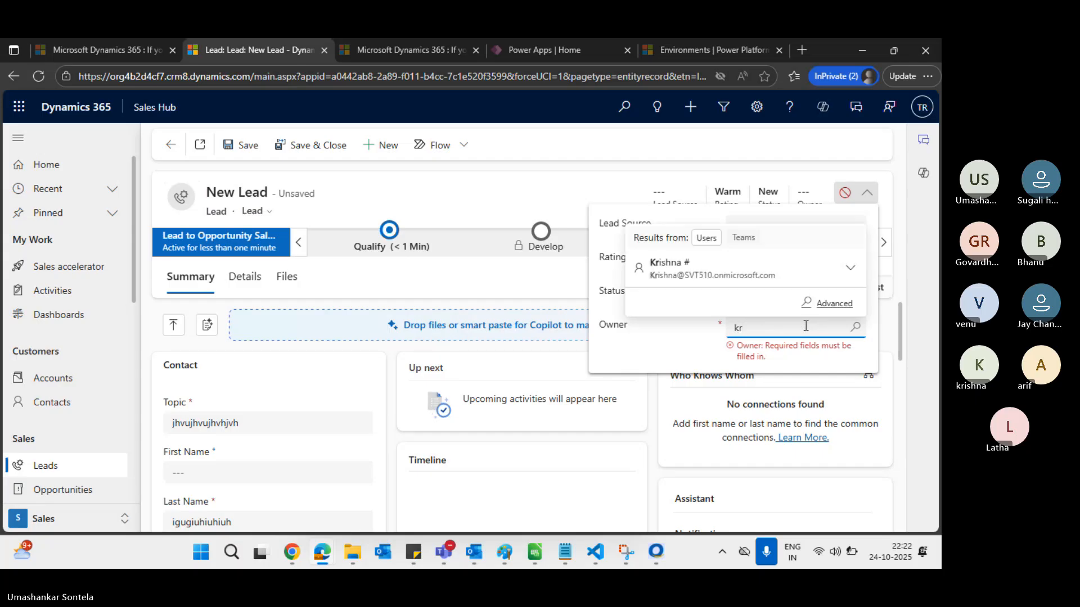
left_click(731, 267)
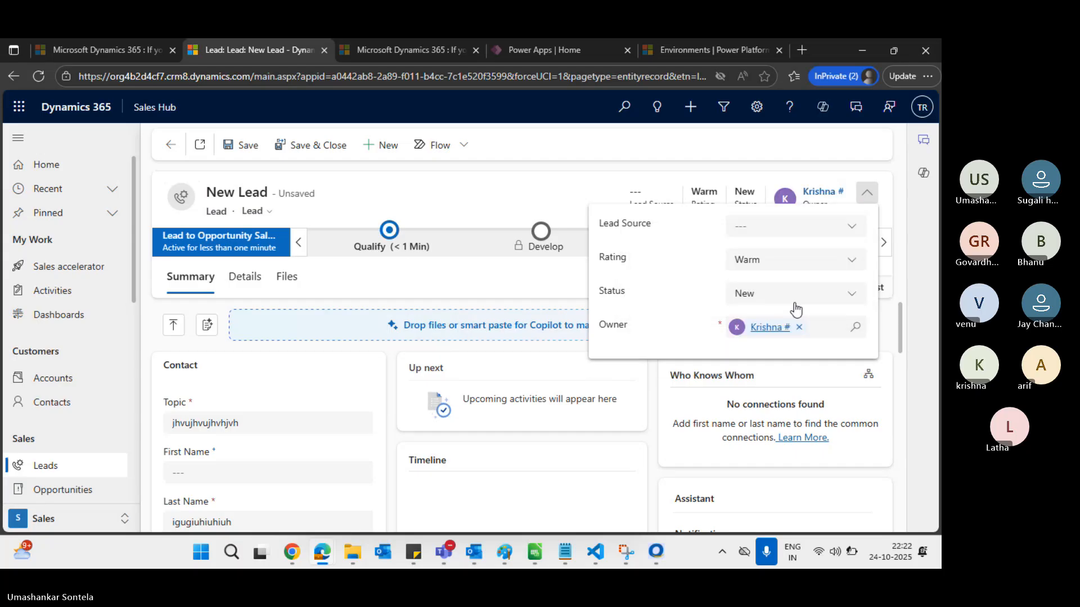
left_click(242, 147)
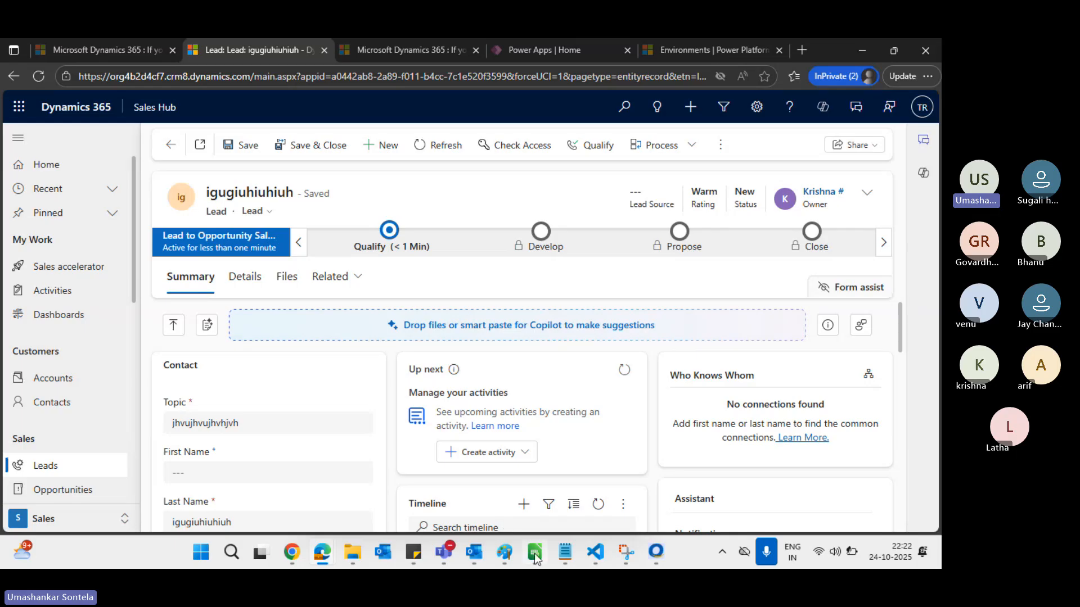
mouse_move(534, 553)
mouse_move(292, 556)
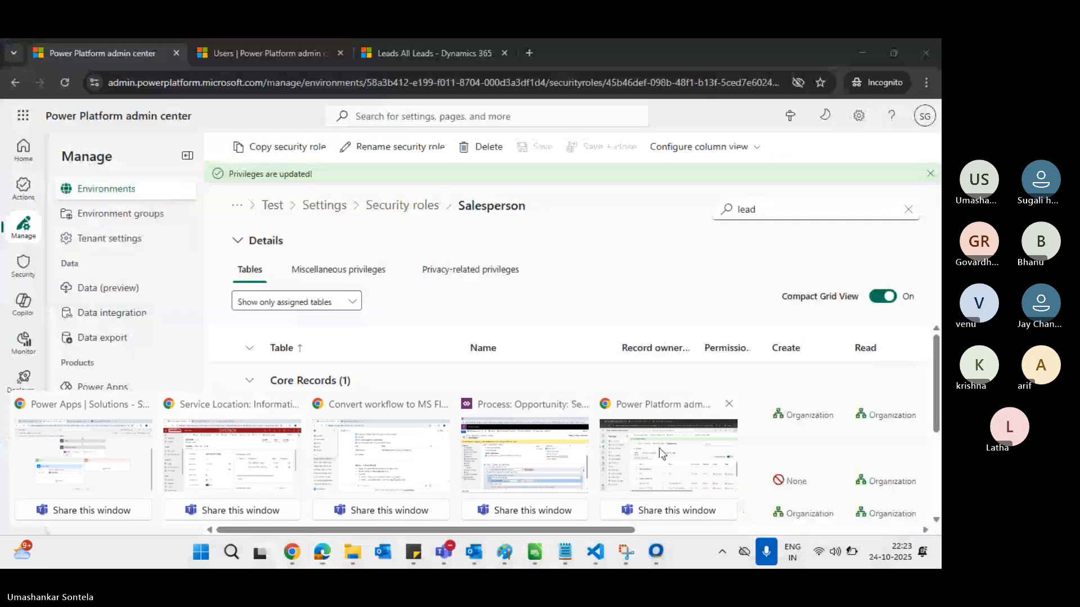
left_click(669, 456)
scroll(793, 402, "right", 2)
Set the Salesperson role's Lead Read privilege to None and save
scroll(795, 403, "right", 2)
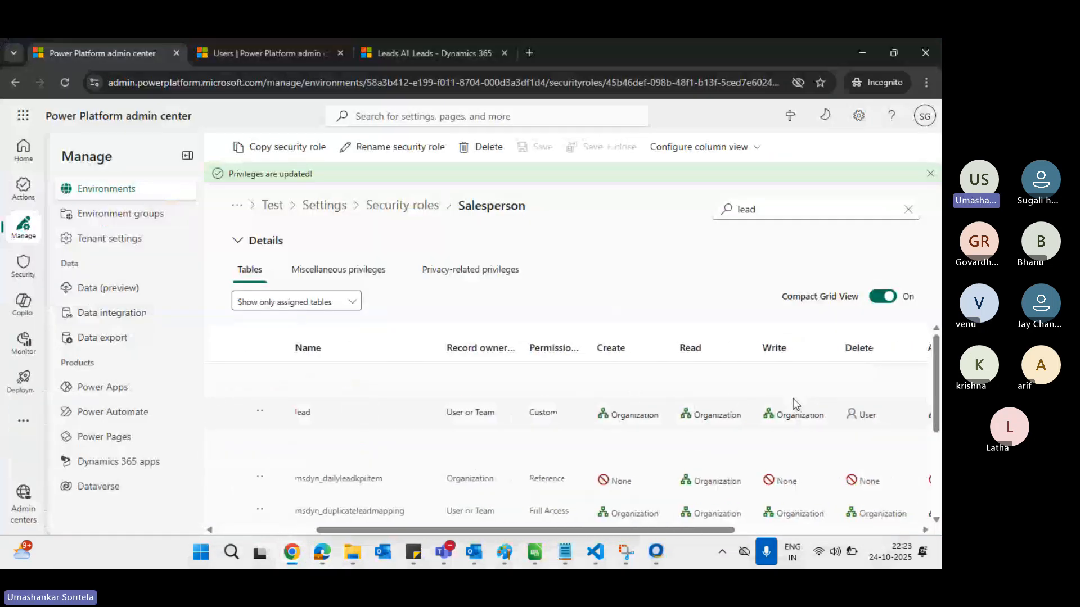
left_click(736, 418)
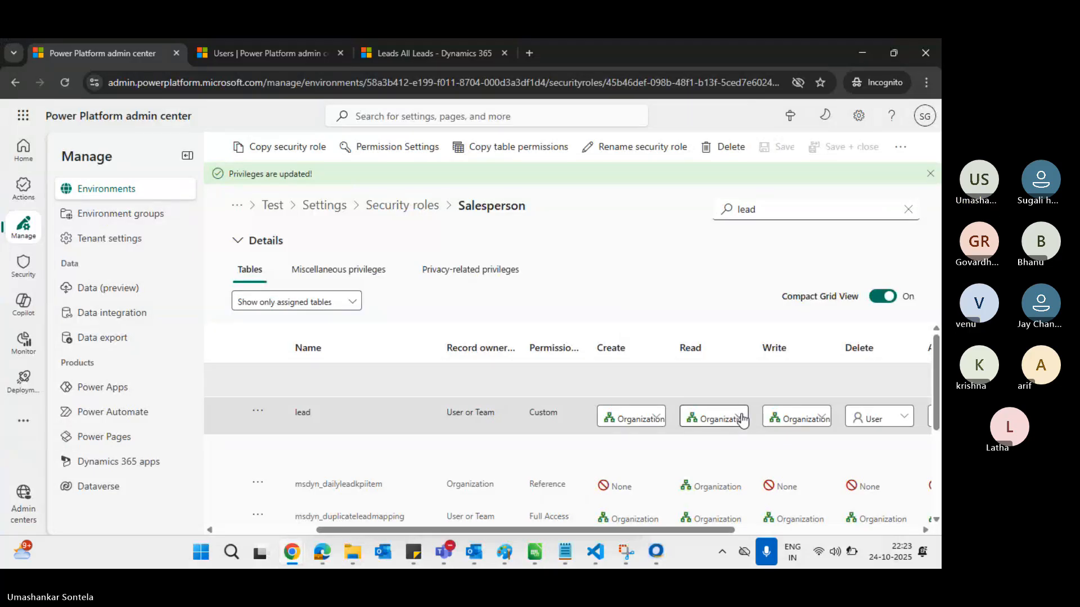
scroll(742, 418, "right", 2)
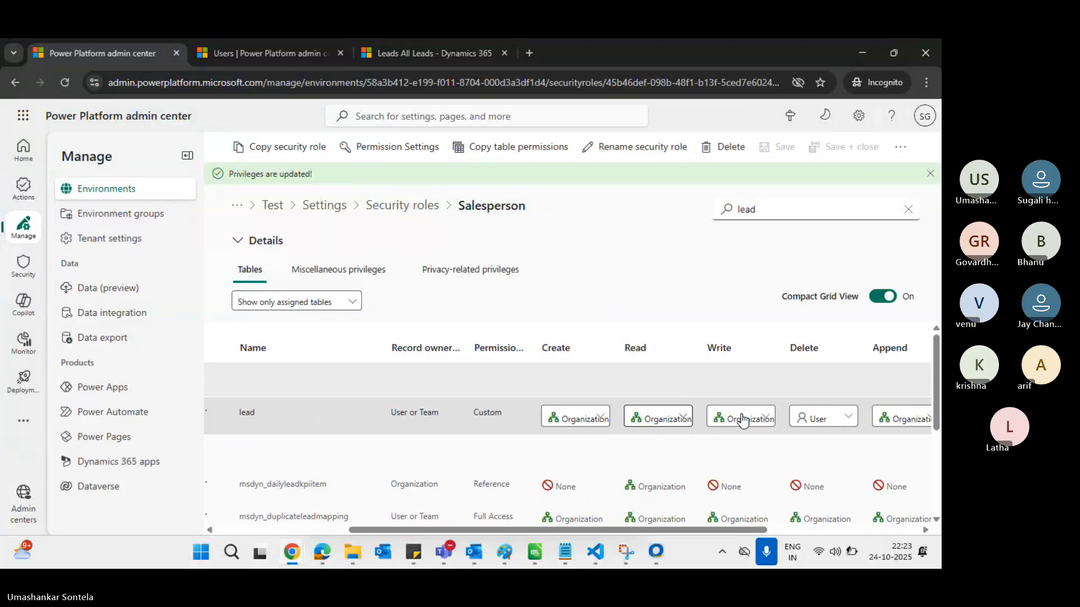
left_click(666, 422)
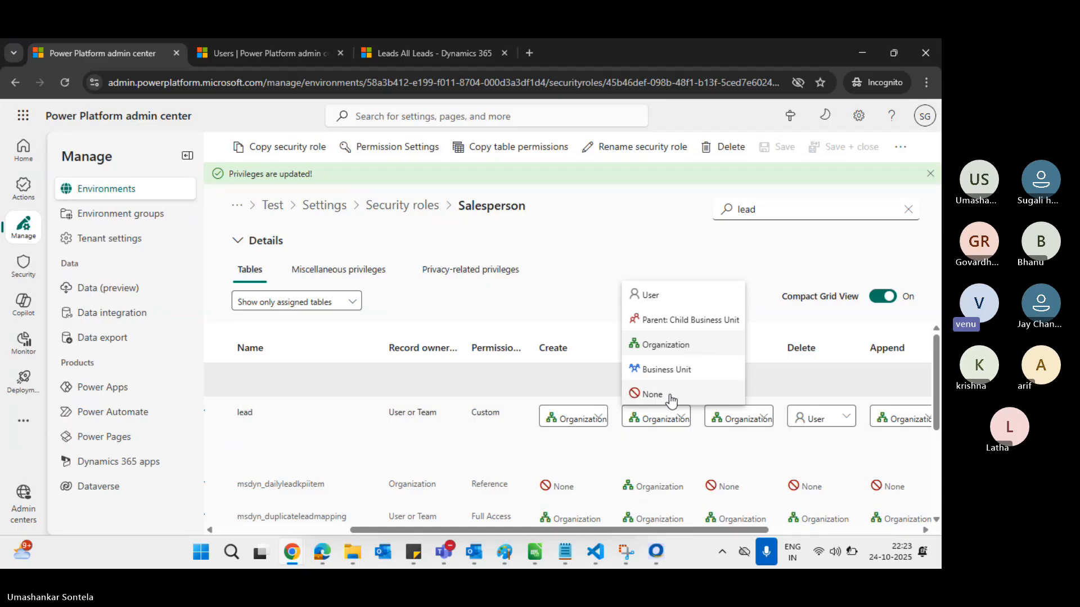
left_click(670, 393)
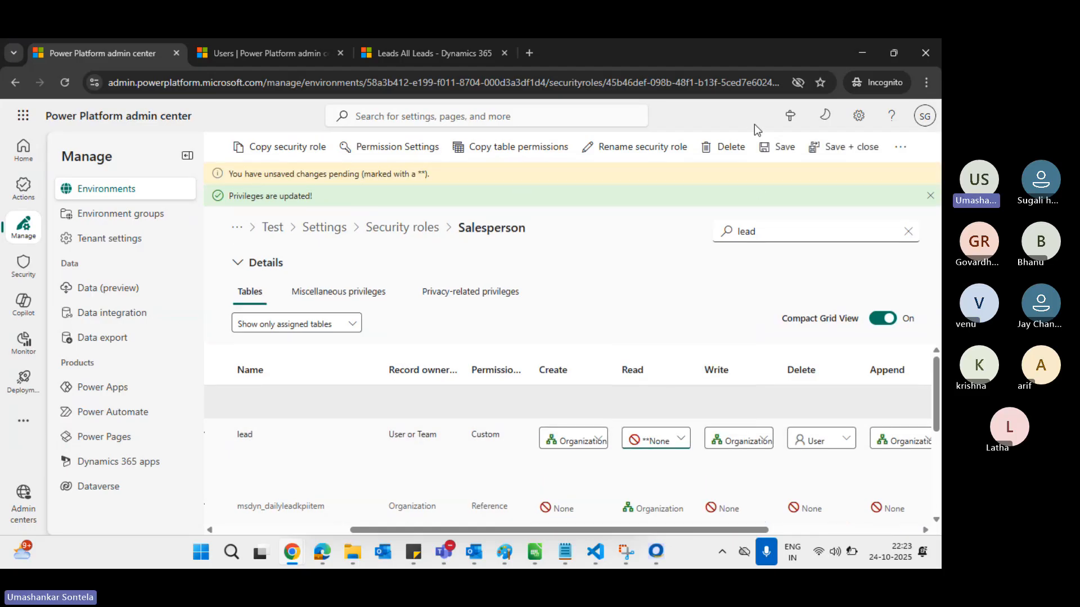
left_click(779, 147)
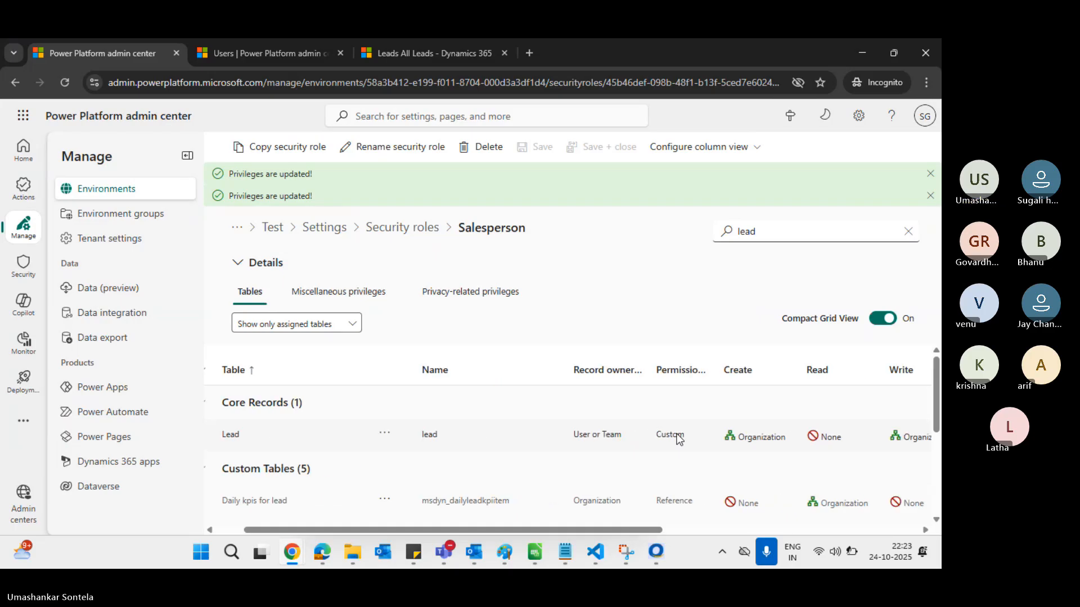
scroll(678, 438, "right", 4)
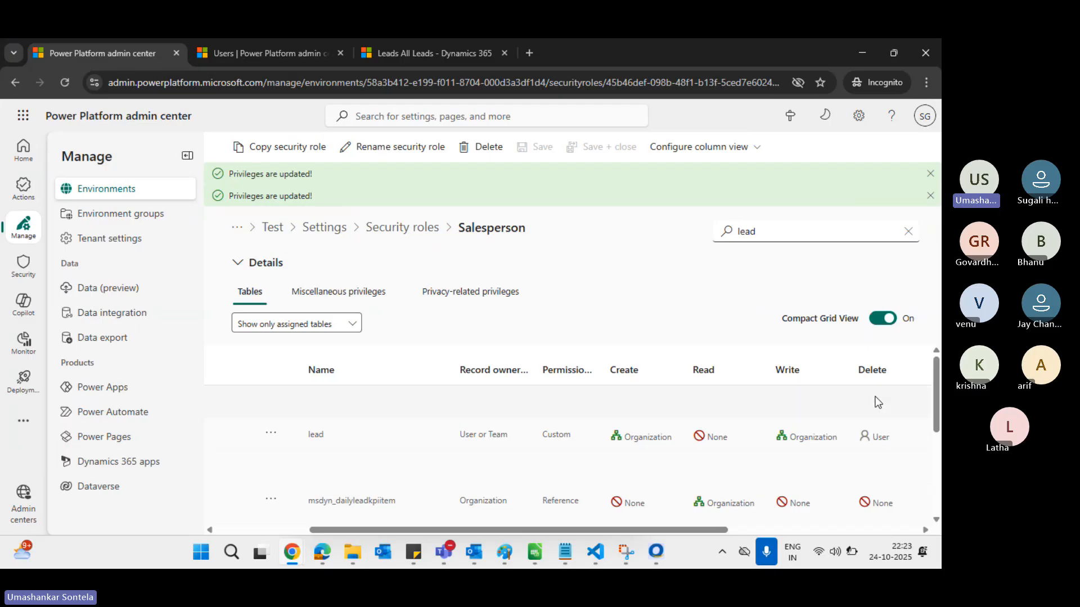
scroll(877, 402, "right", 2)
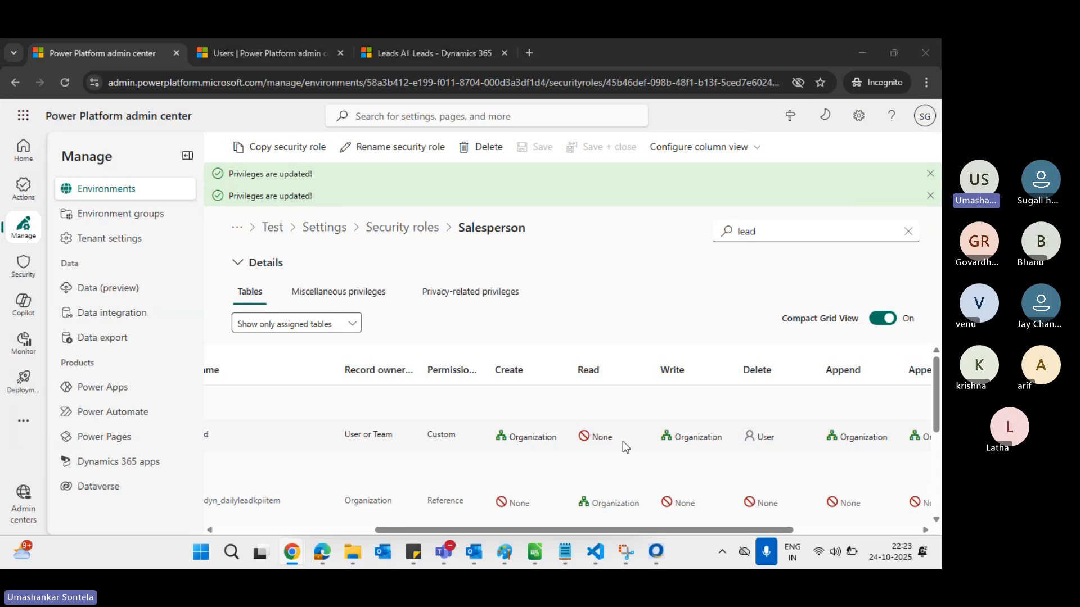
key("alt+Tab")
Open the Leads list, which shows an error, and check its view and column options
left_click(366, 77)
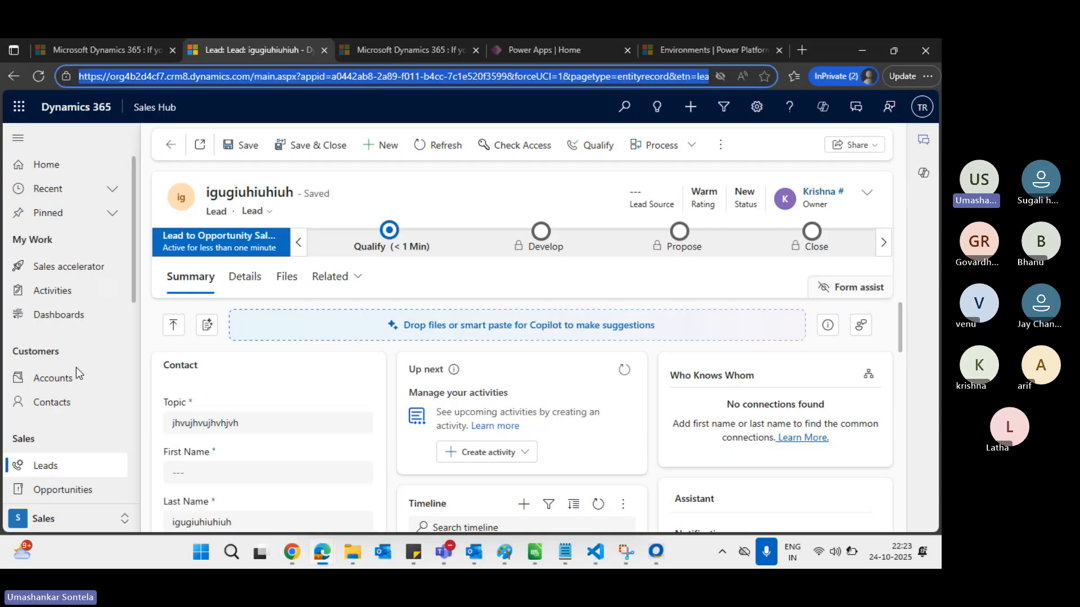
left_click(61, 465)
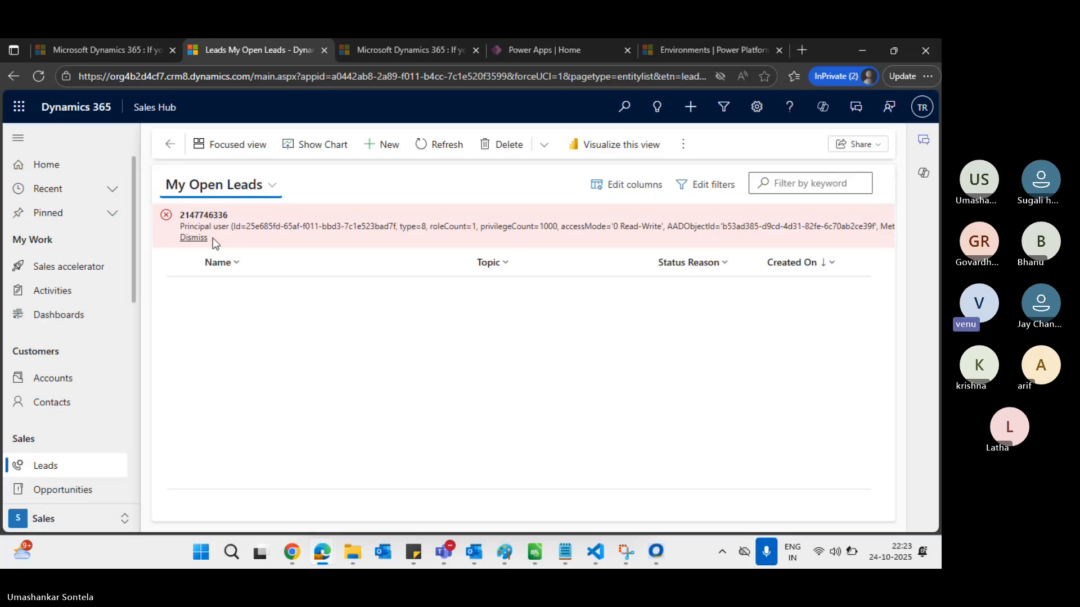
left_click_drag(212, 238, 176, 224)
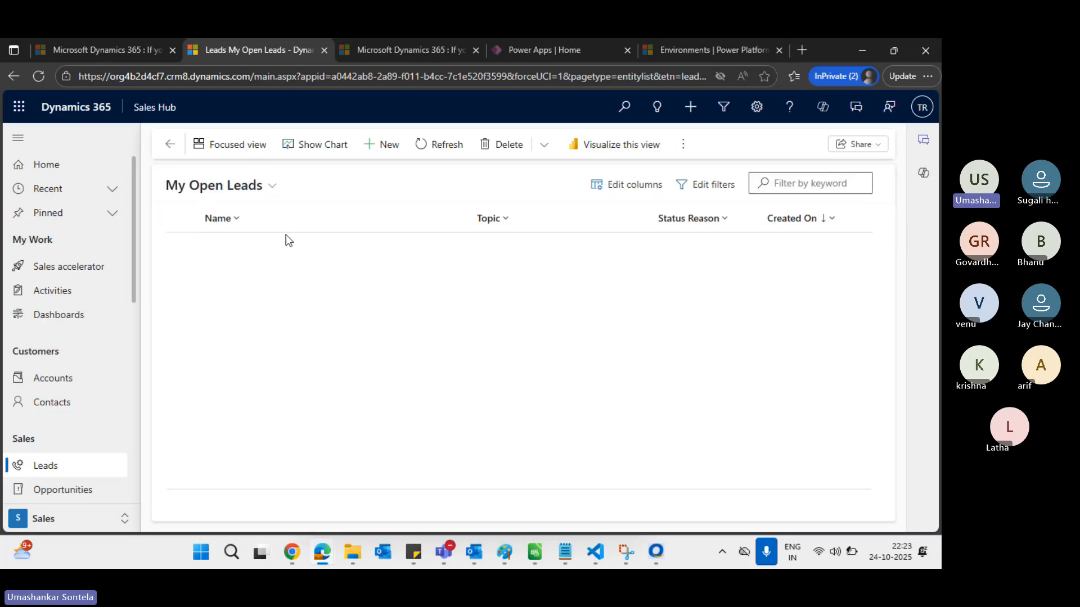
left_click(268, 195)
left_click(266, 194)
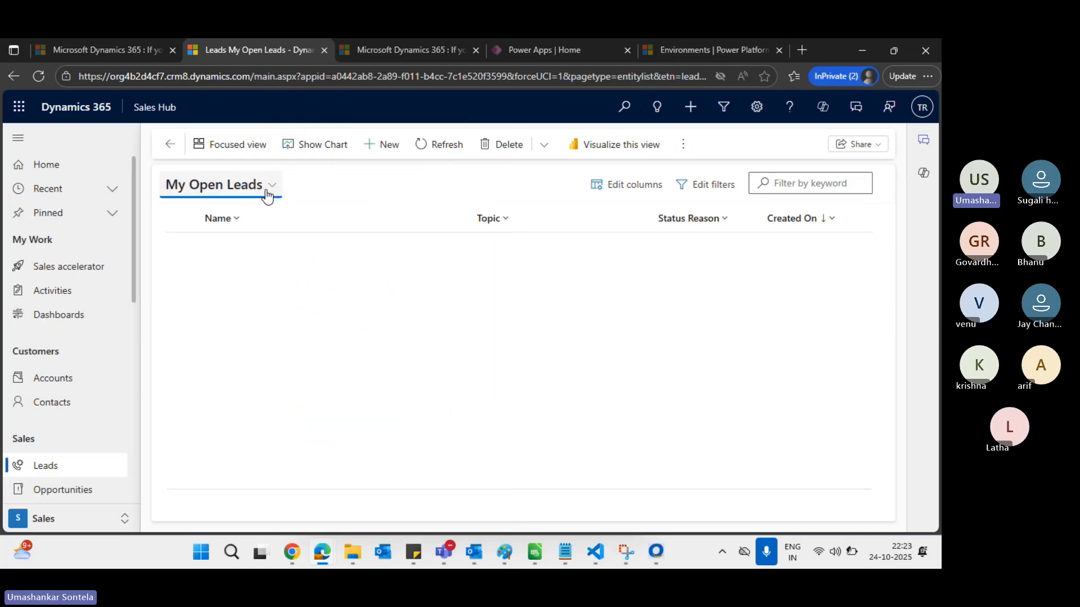
left_click(257, 230)
left_click(386, 271)
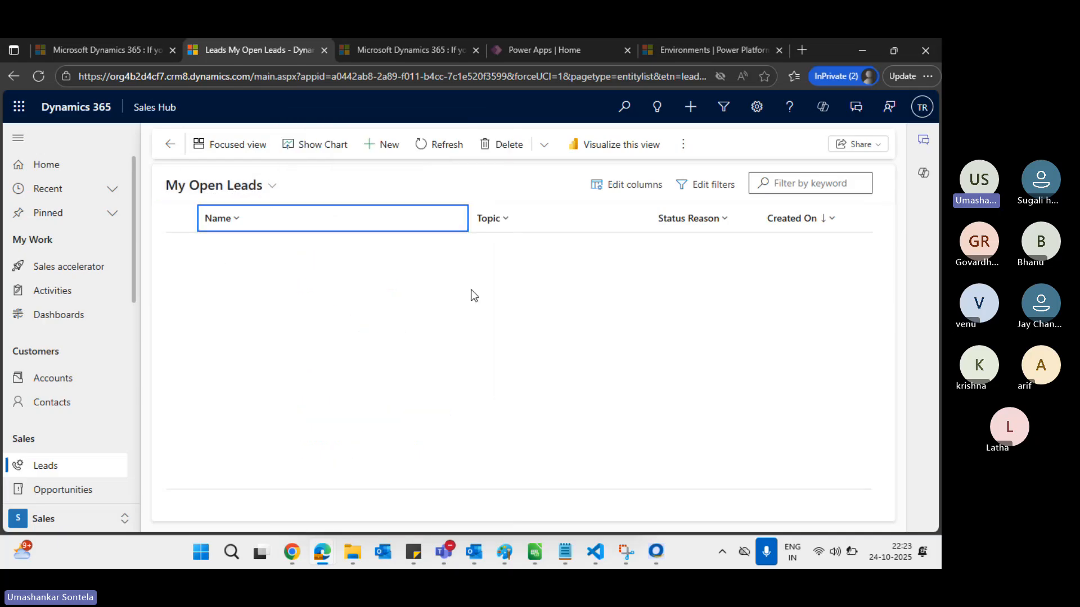
Switch to the All Leads view, dismiss the error and reload the view
left_click(268, 185)
left_click(348, 159)
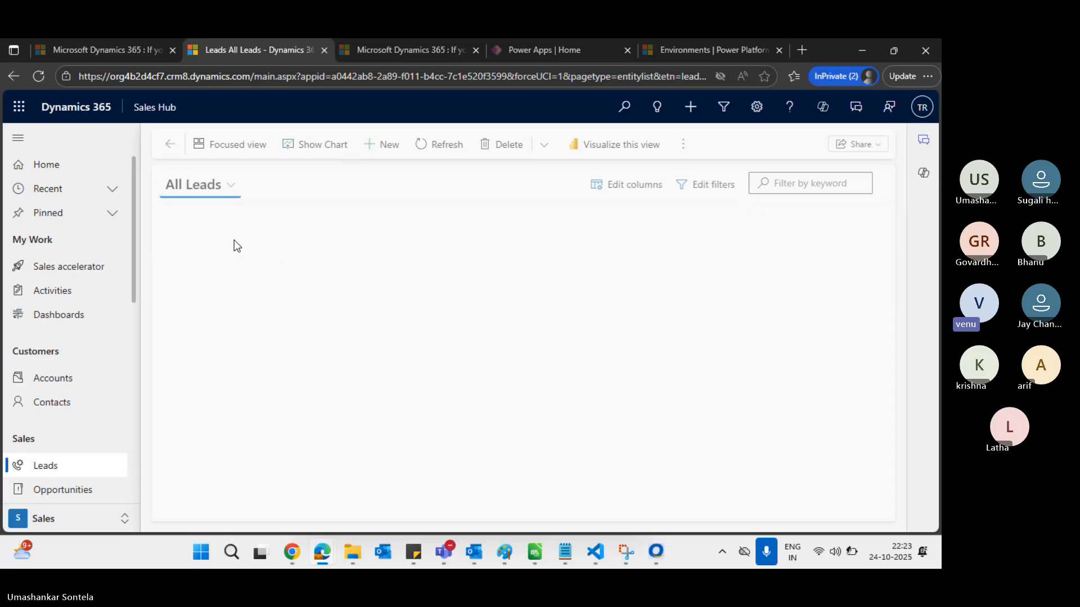
left_click_drag(207, 237, 181, 217)
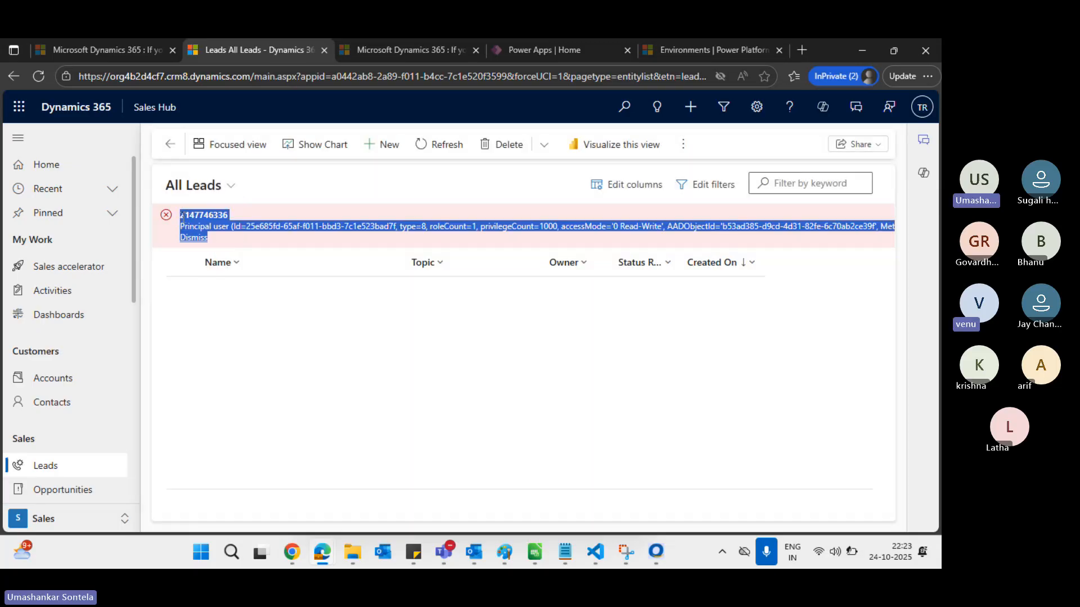
left_click(187, 237)
left_click(233, 187)
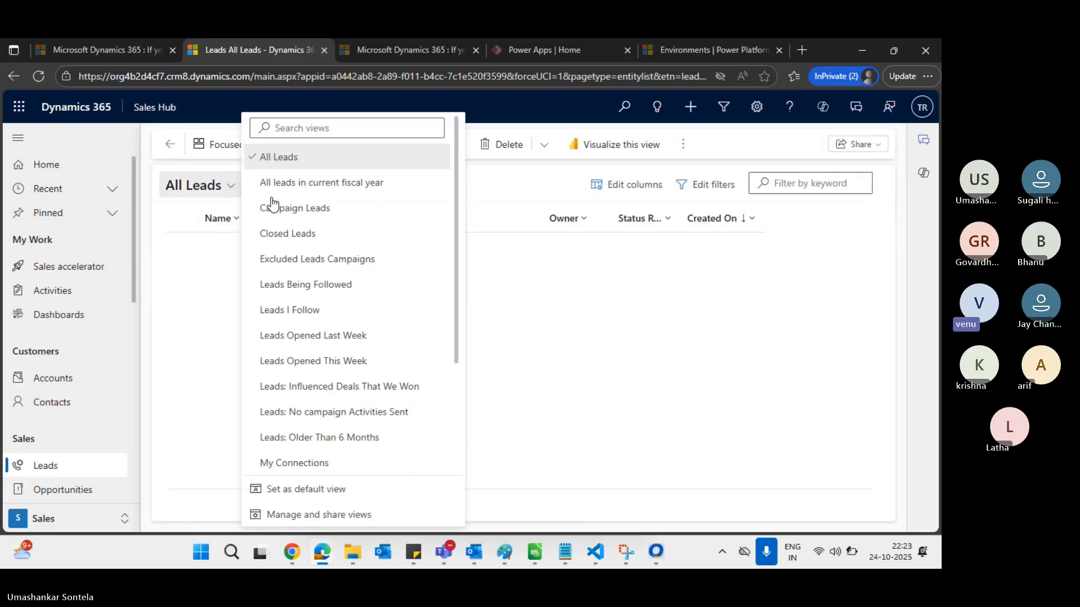
left_click(307, 166)
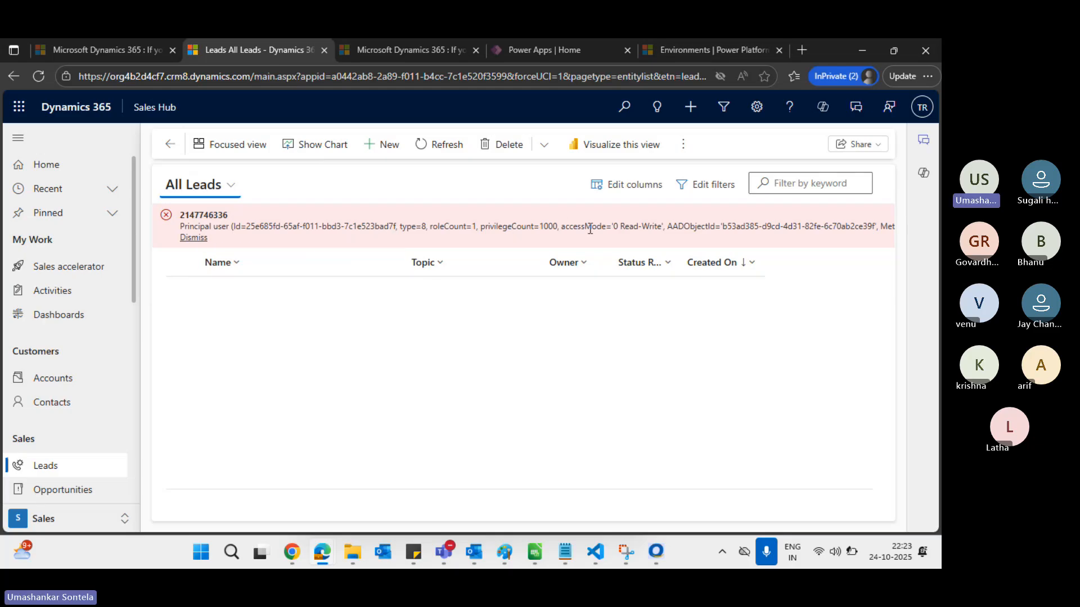
key("alt+Tab")
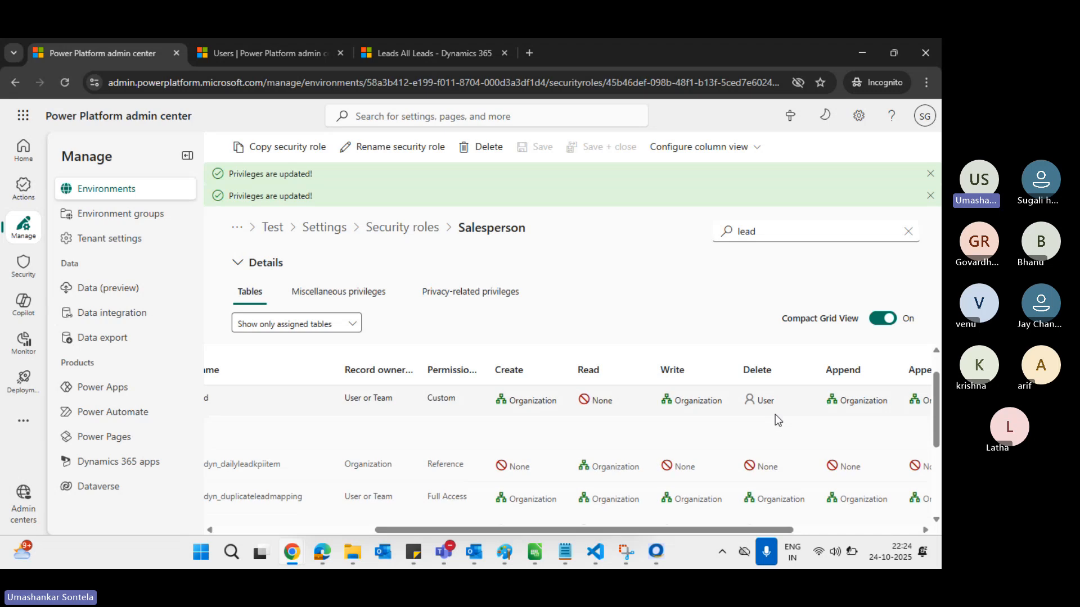
Change the Salesperson role's Lead Read privilege from None to User and save
left_click(619, 438)
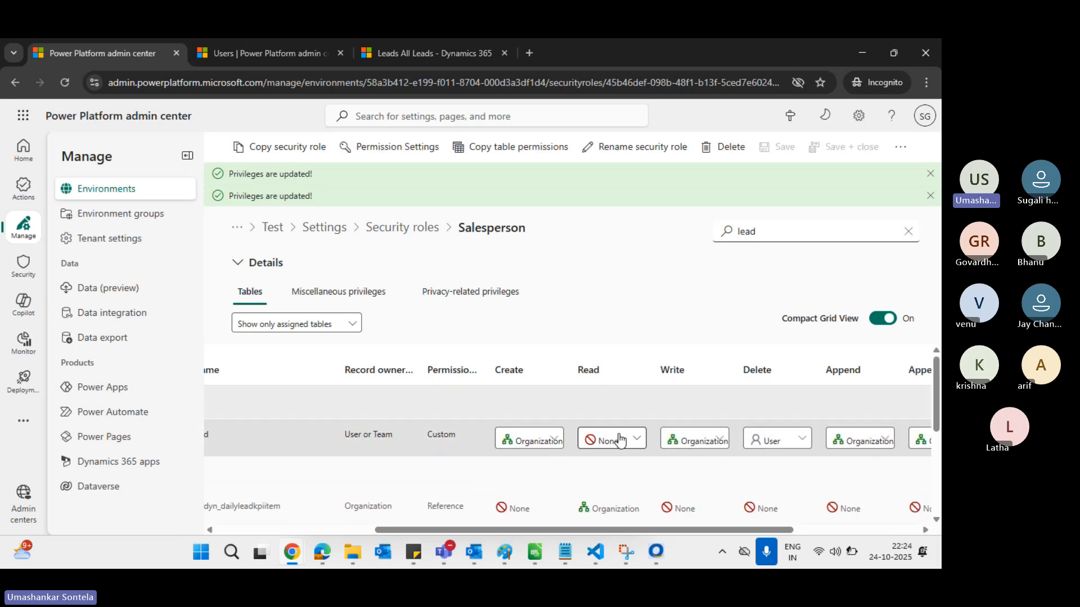
left_click(628, 444)
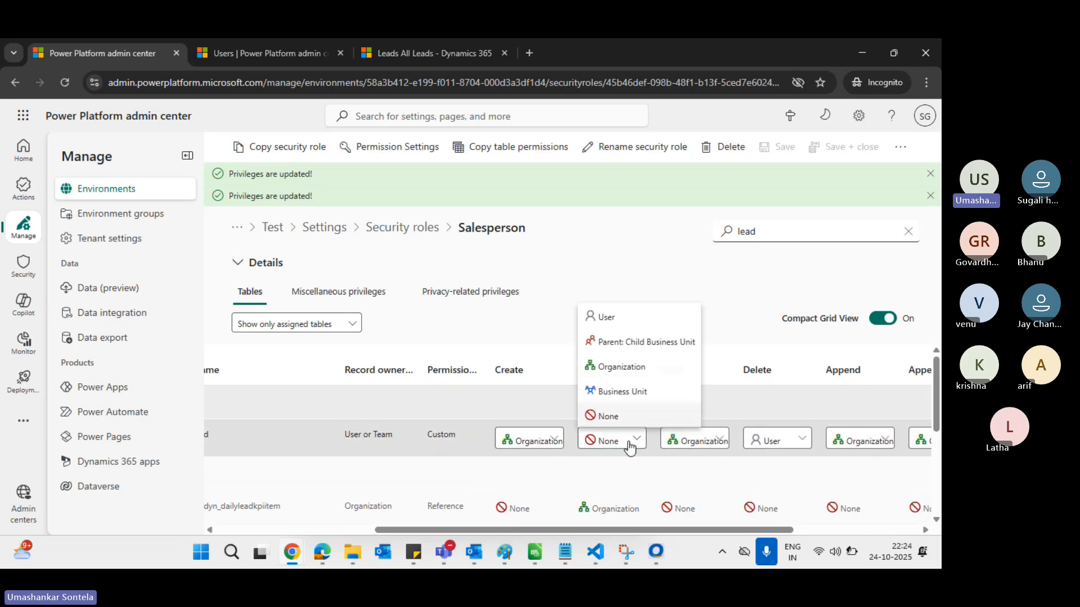
left_click(621, 325)
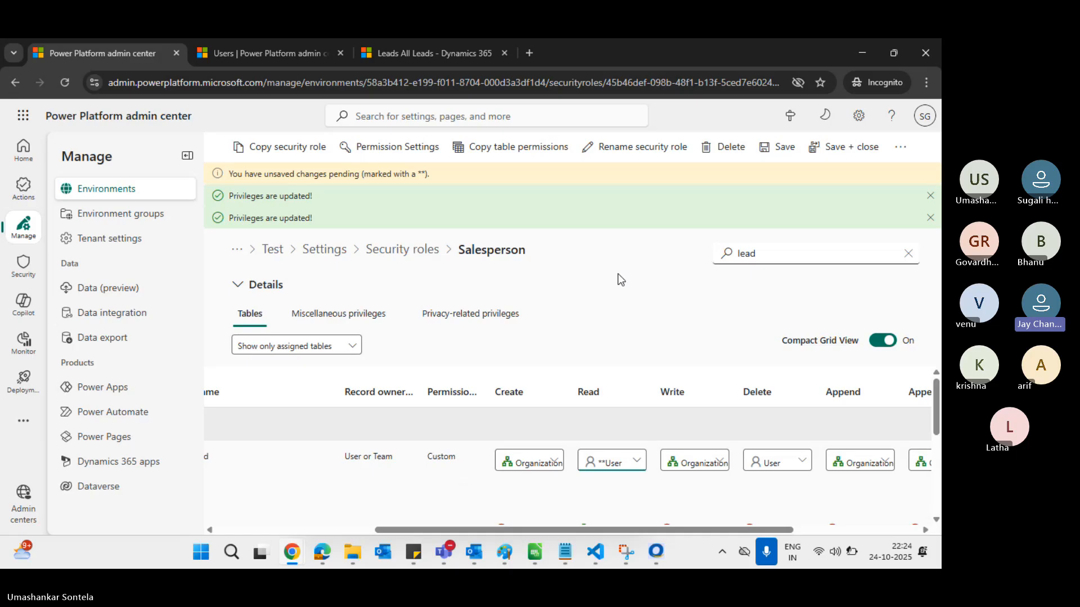
left_click(781, 147)
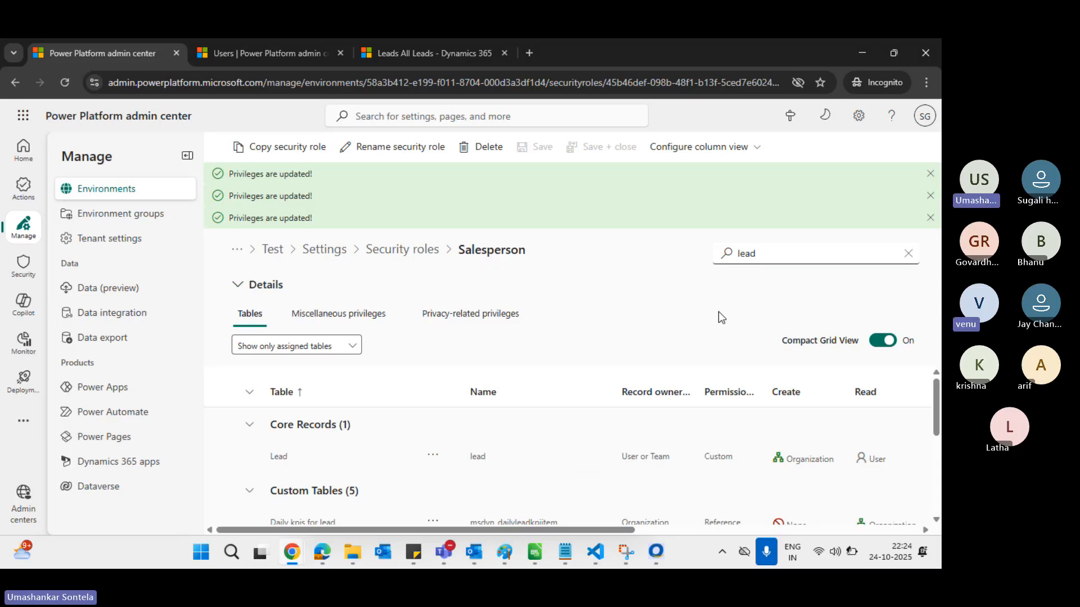
key("alt+Tab")
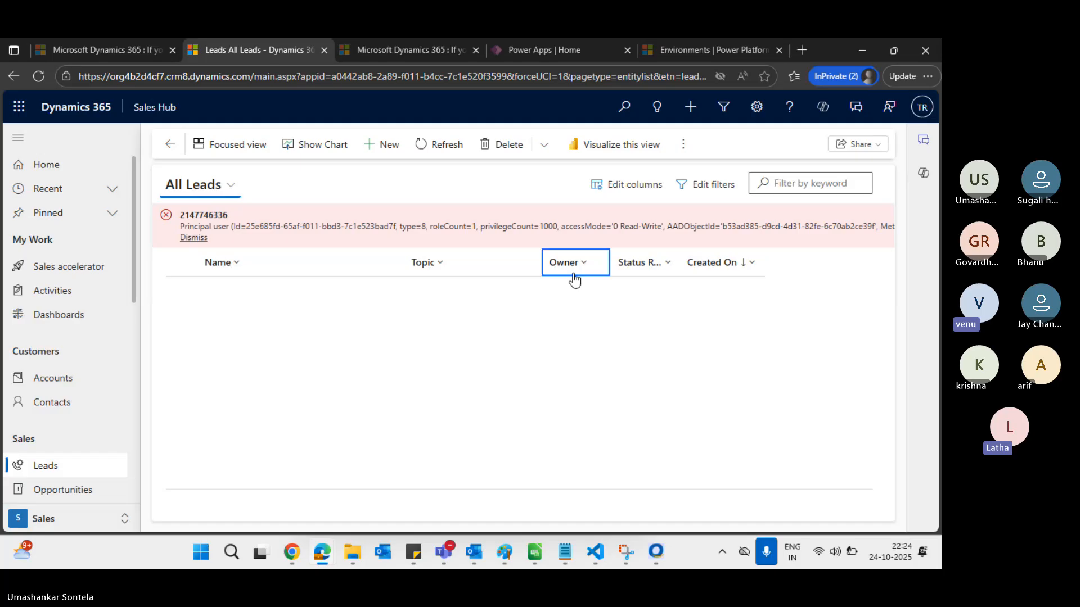
Refresh, then open the second user's All Leads view listing 'igugiuhiuhiuh' and 'iohiuh'
left_click(434, 144)
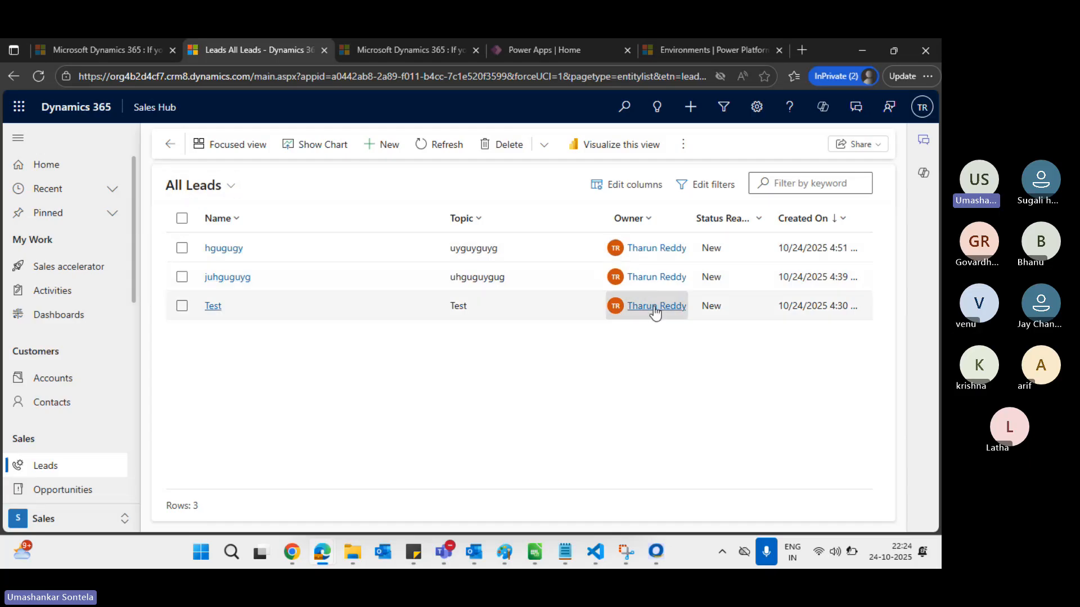
left_click(639, 227)
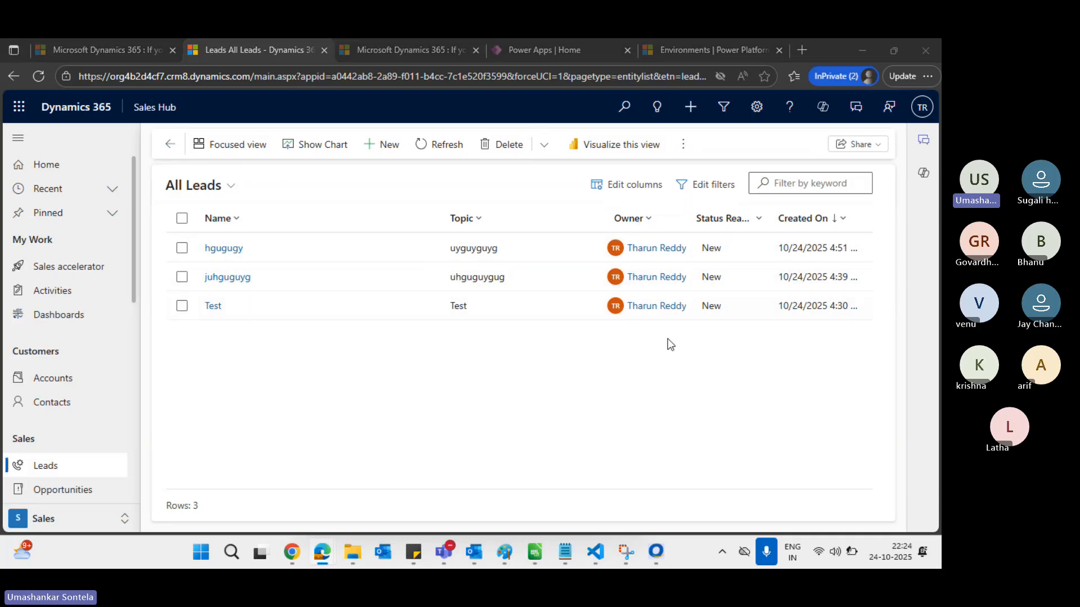
key("alt+Tab")
key("alt+Tab")
key("Tab")
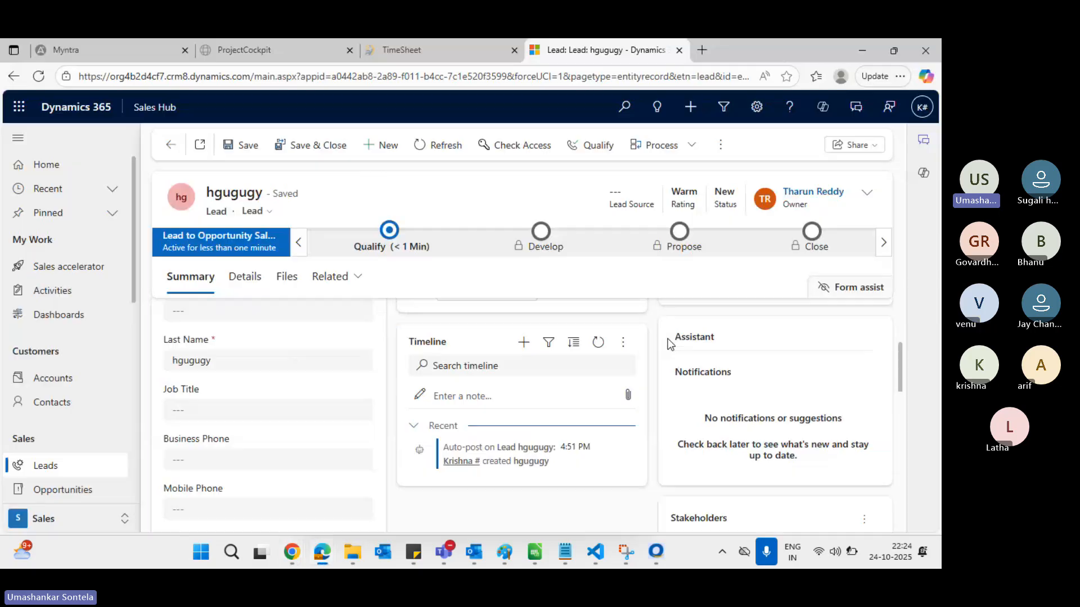
left_click(48, 475)
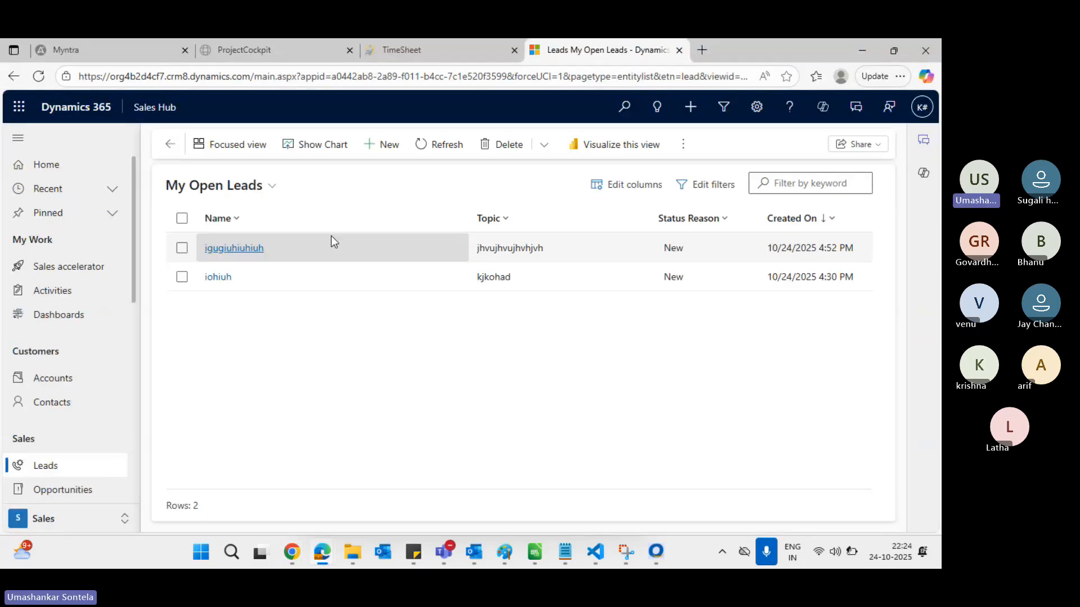
left_click(255, 196)
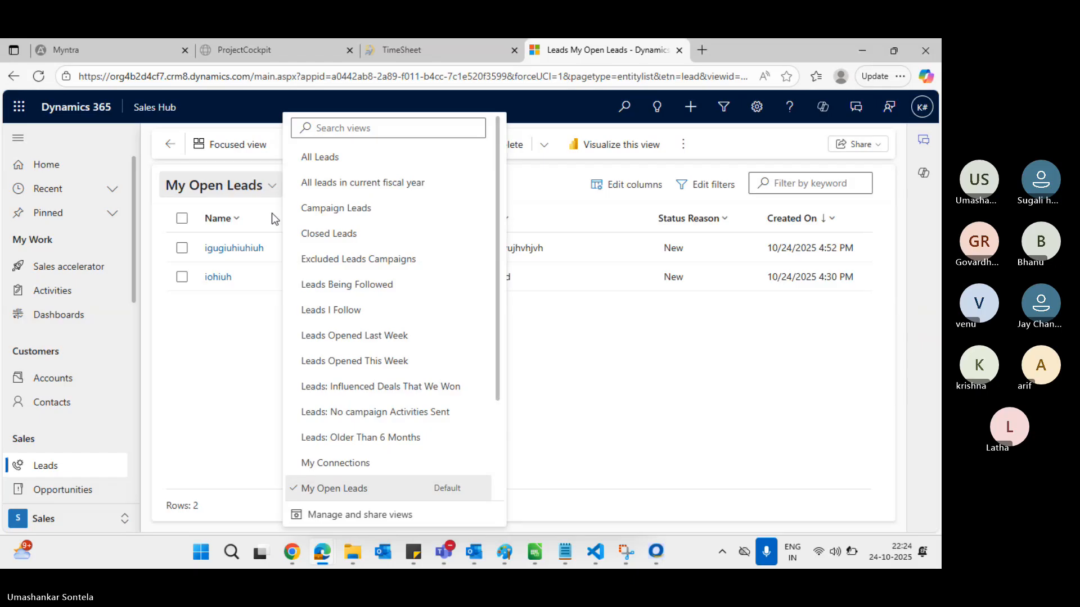
left_click(360, 169)
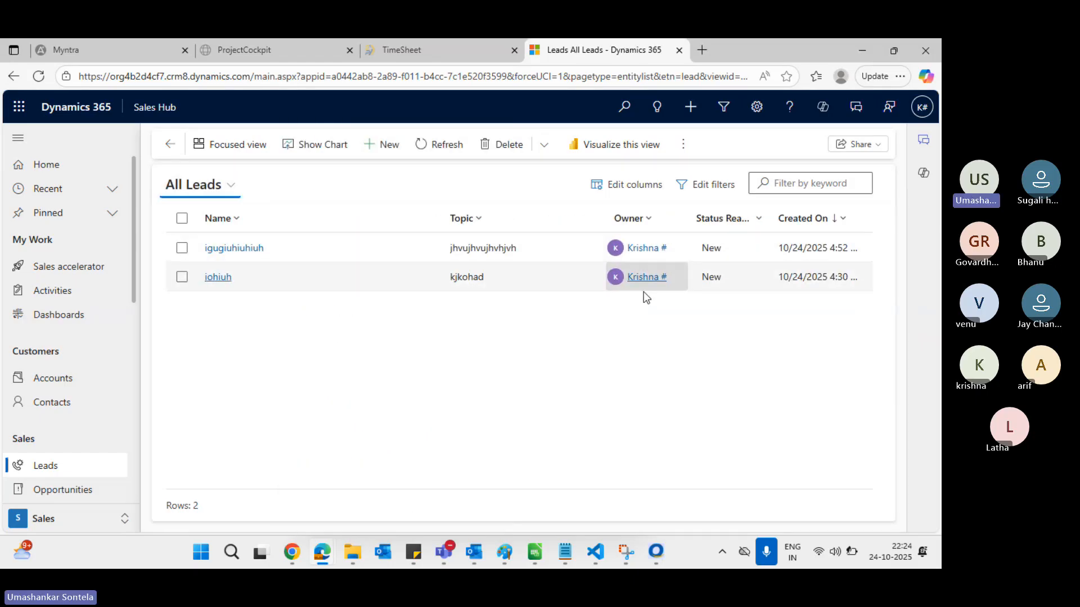
Raise the Salesperson role's Lead Read privilege to Business Unit and save
key("alt+Tab")
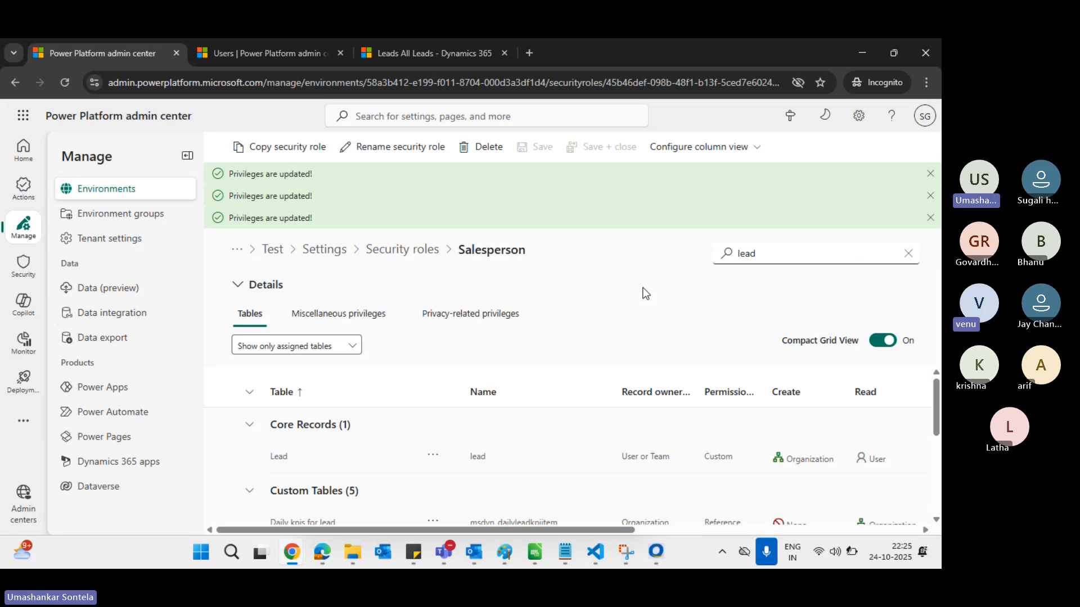
scroll(764, 437, "right", 3)
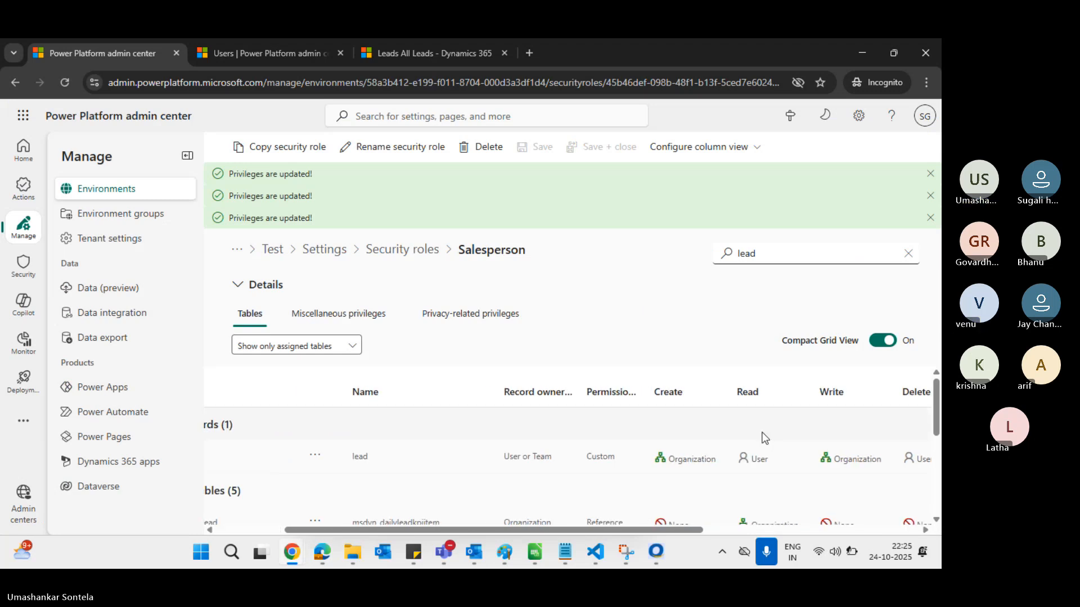
left_click(762, 461)
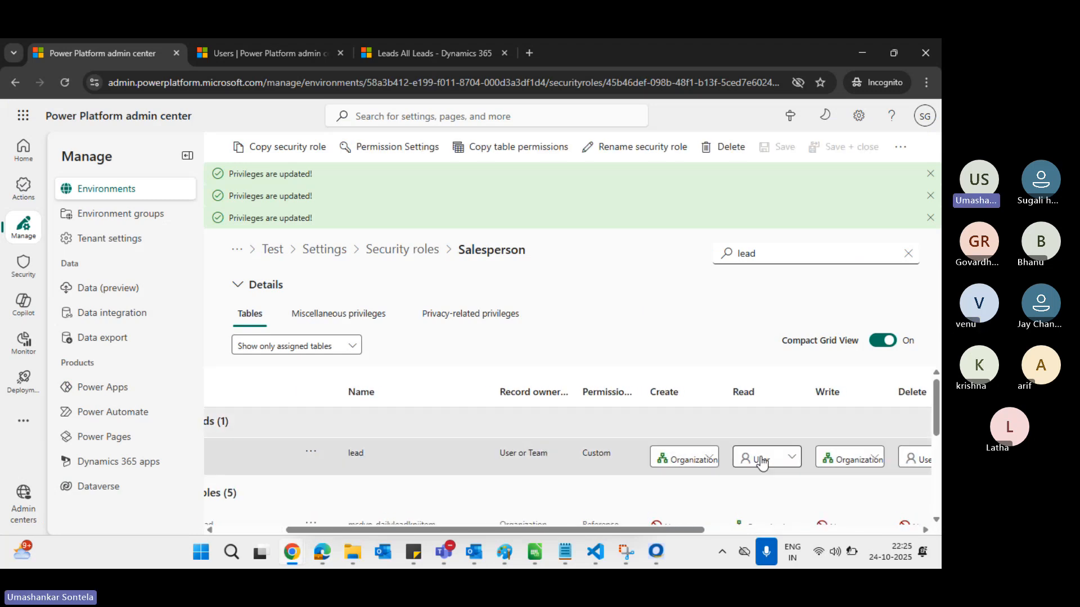
left_click(790, 465)
left_click(781, 408)
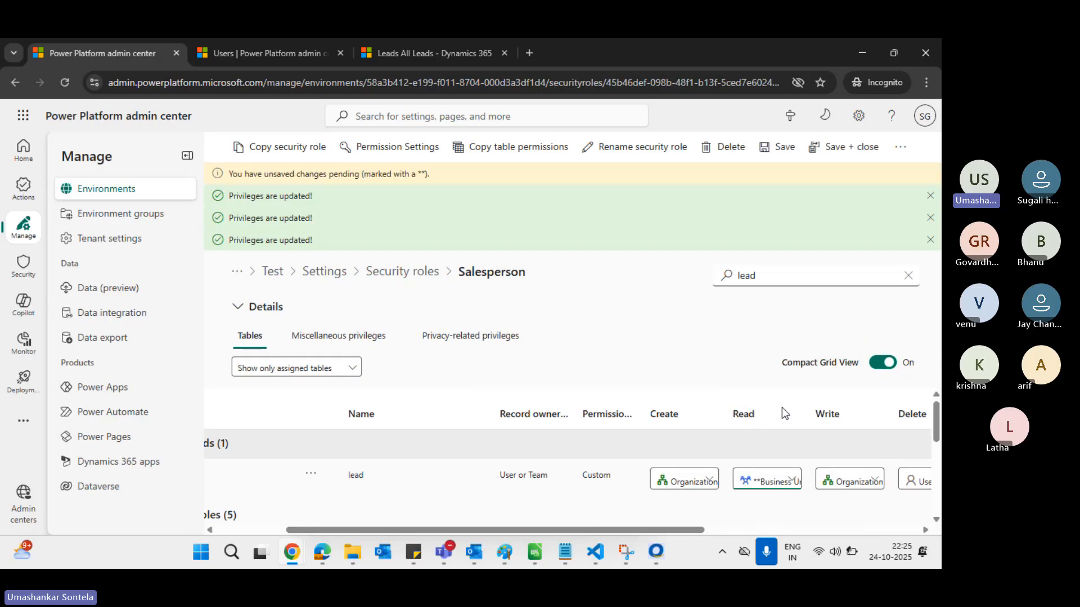
left_click(773, 150)
left_click(729, 275)
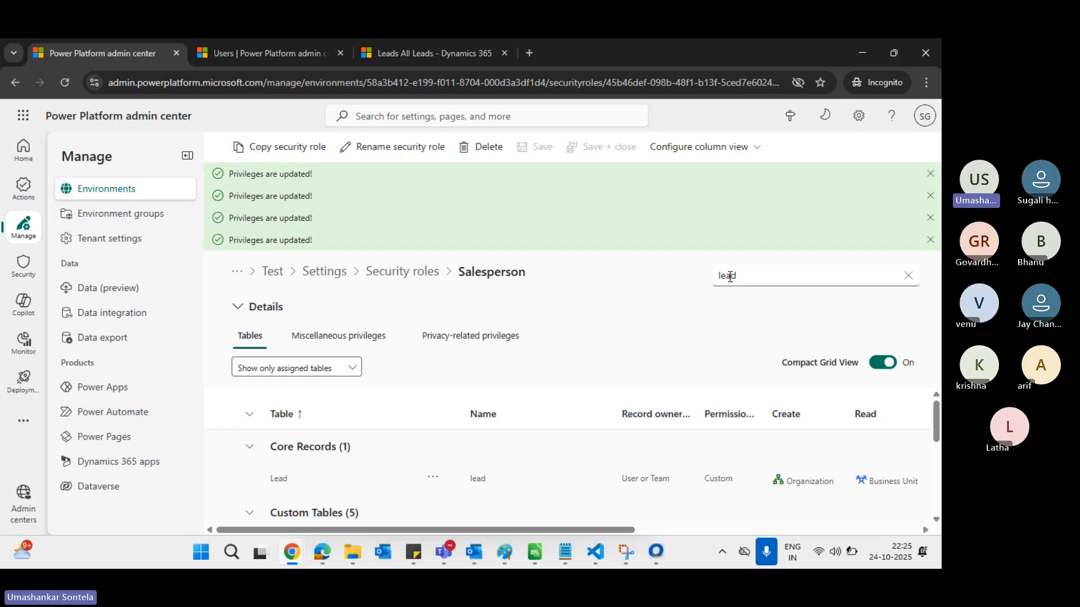
key("alt+Tab")
key("alt+Tab")
key("alt+Tab")
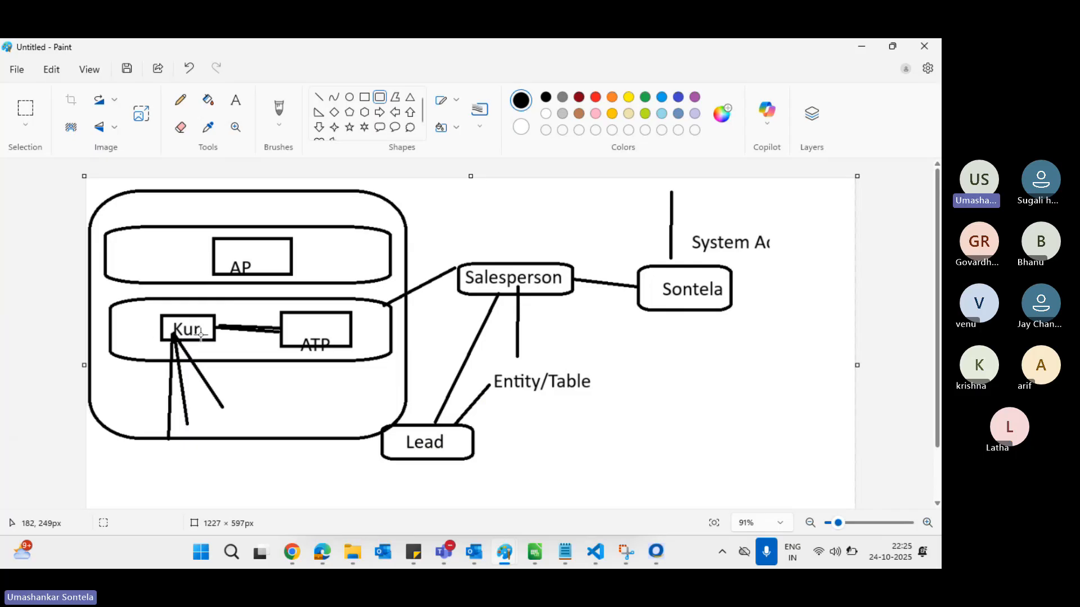
Switch from the Paint diagram back to the Salesperson role page in Chrome
key("alt")
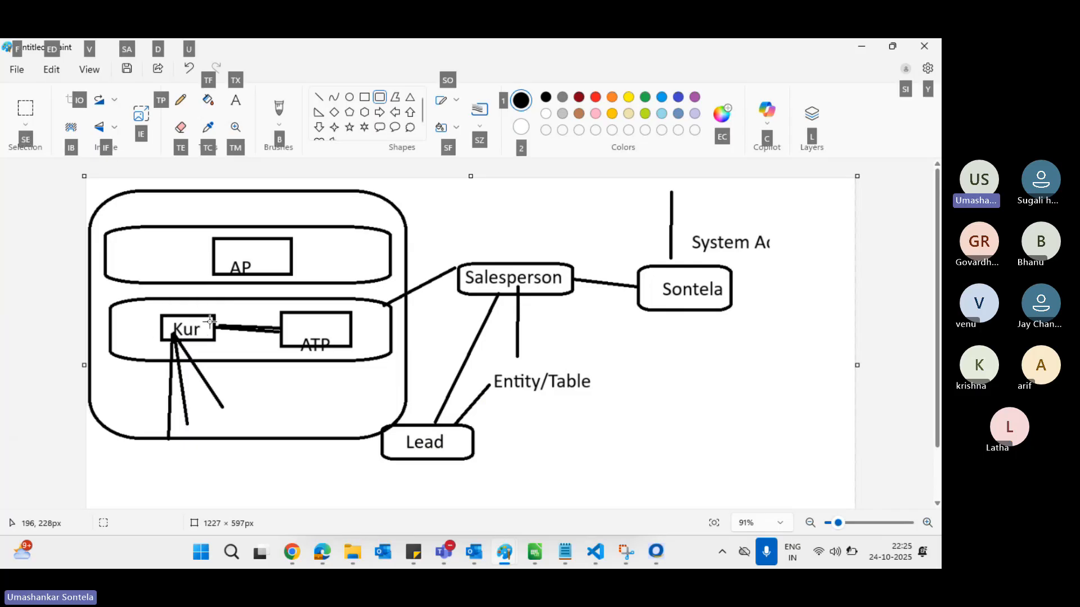
key("alt+Tab")
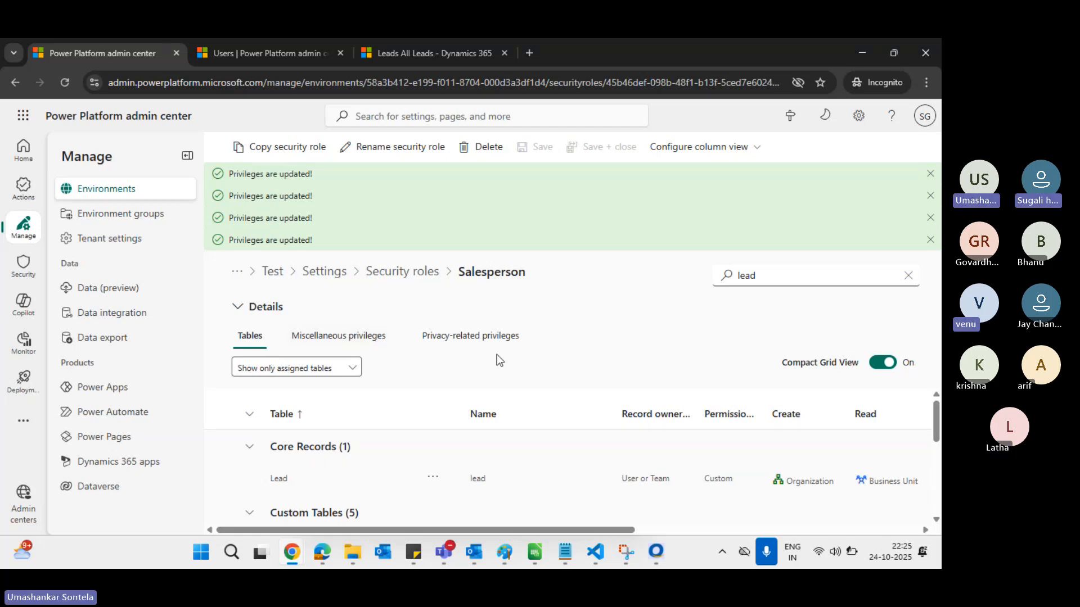
Return to the second user's All Leads page in Edge and reload it from the address bar
key("alt+Tab")
key("alt+Tab")
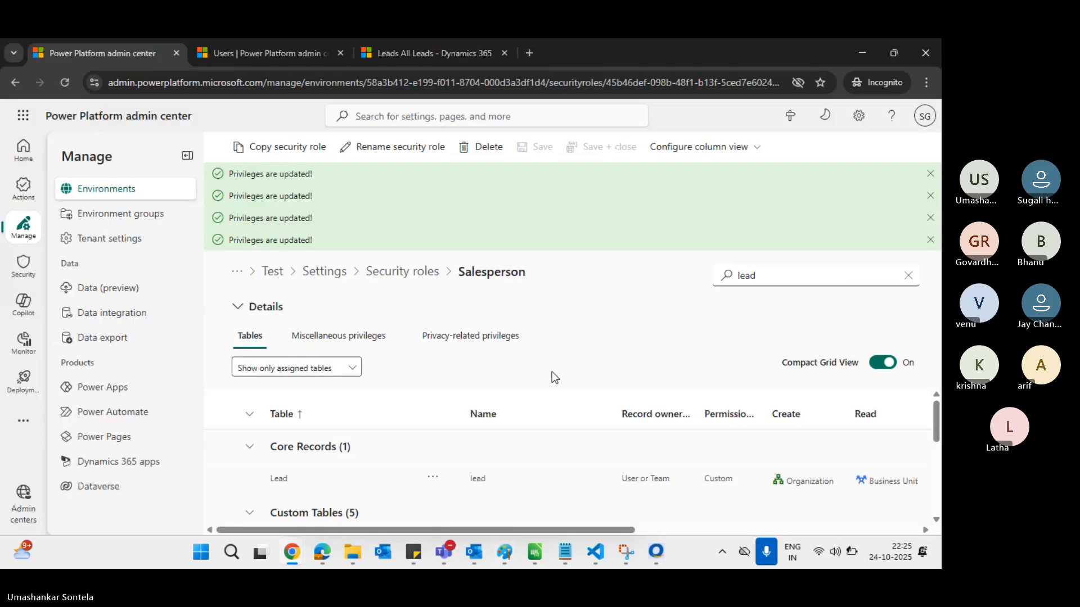
scroll(453, 403, "down", 3)
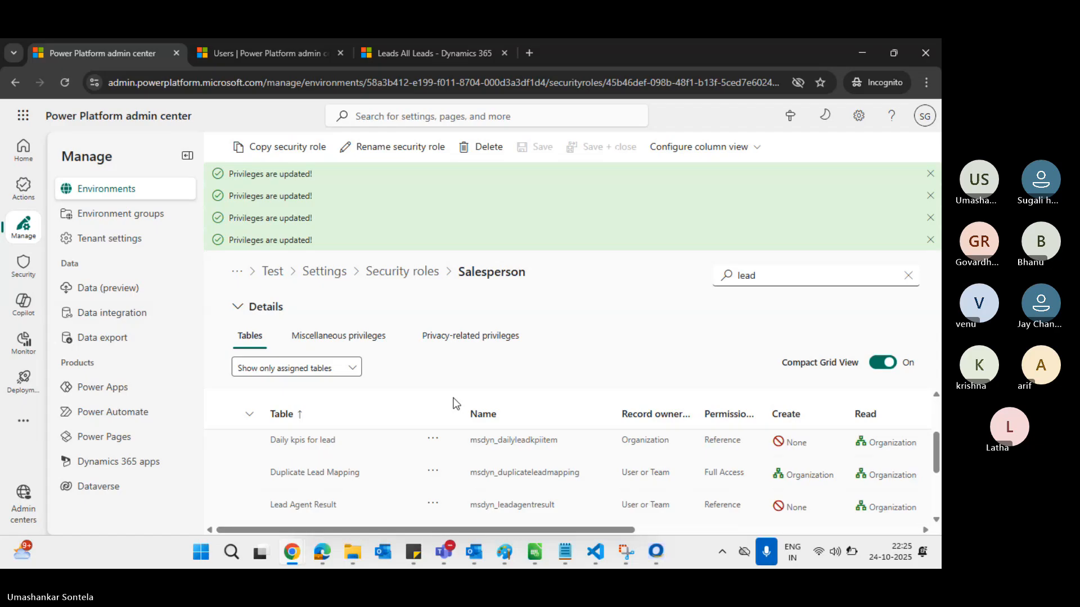
key("alt+Tab")
key("Tab")
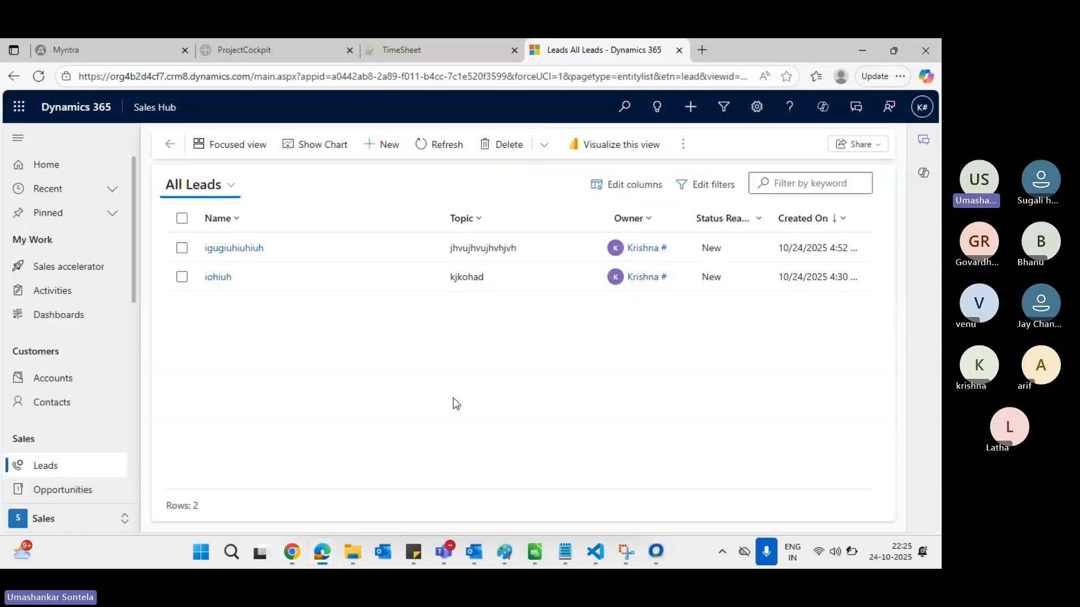
left_click(443, 76)
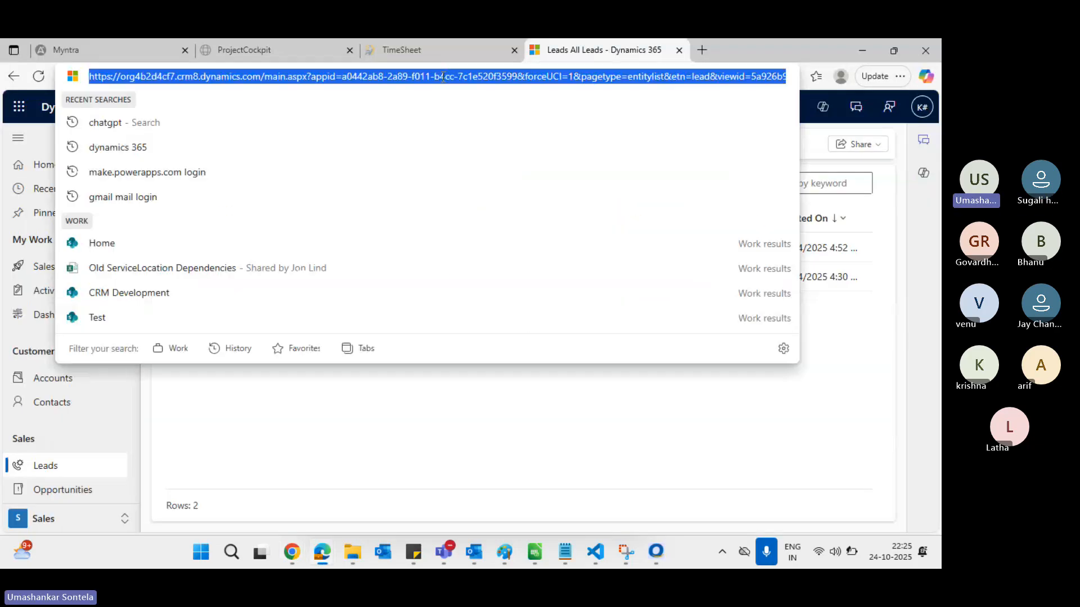
key("Return")
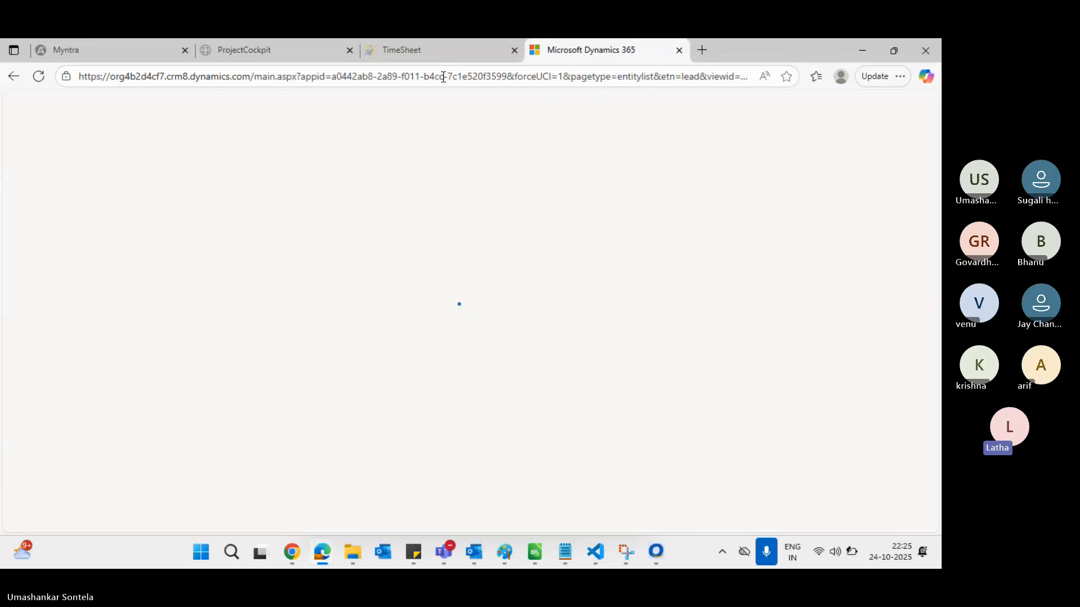
key("alt+Tab")
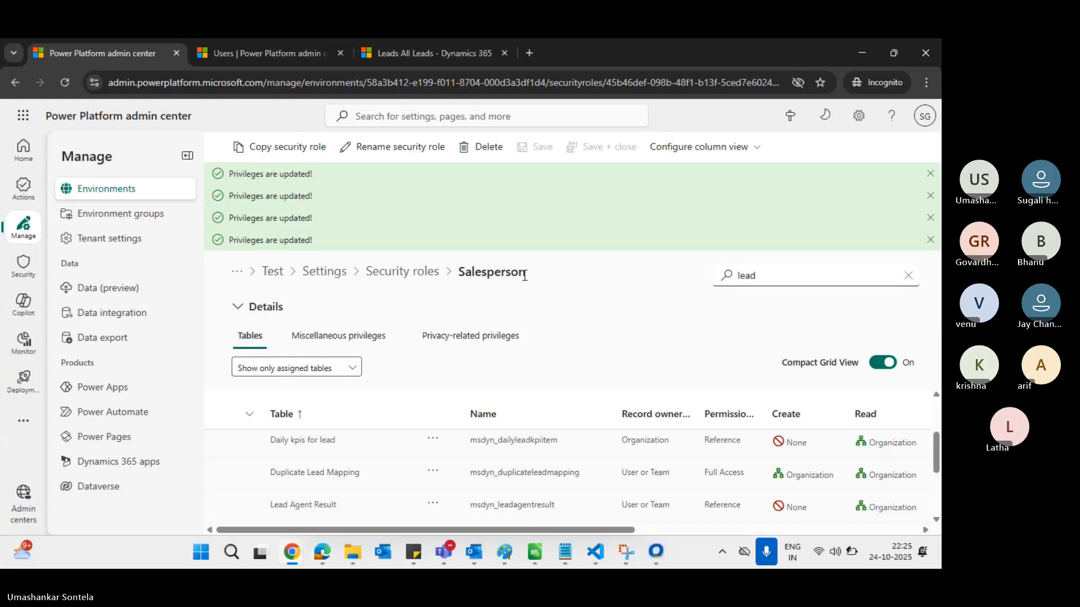
scroll(827, 474, "right", 2)
left_click(834, 475)
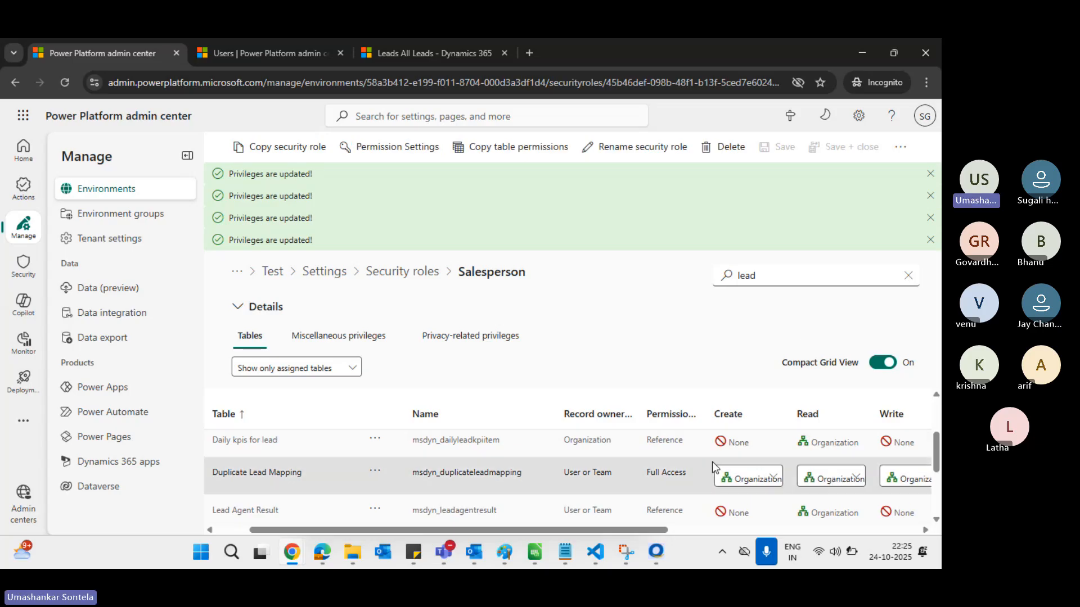
scroll(713, 467, "left", 2)
scroll(713, 467, "up", 3)
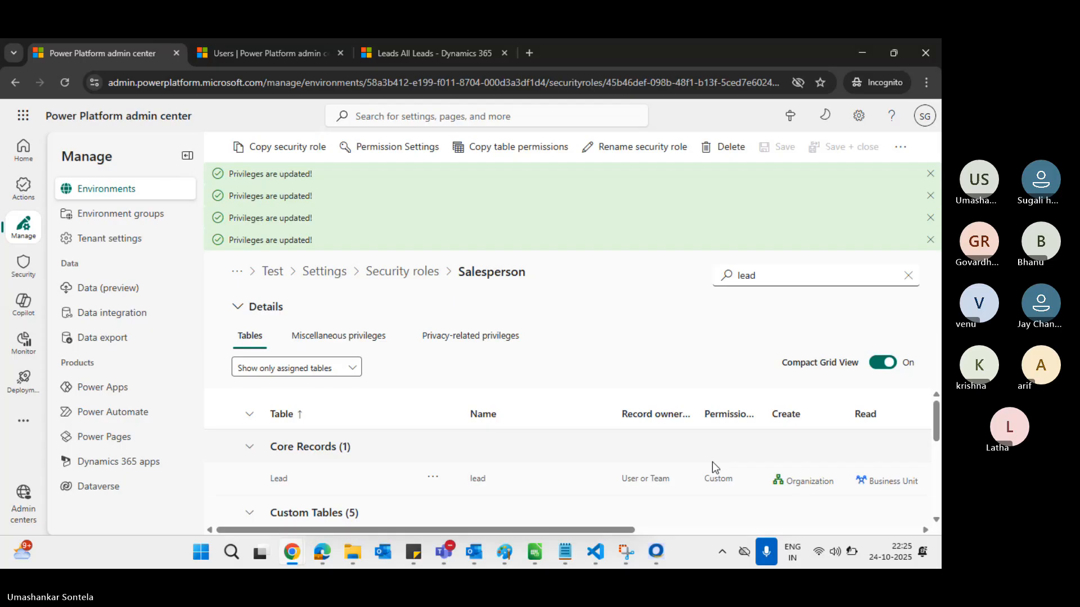
scroll(824, 477, "right", 2)
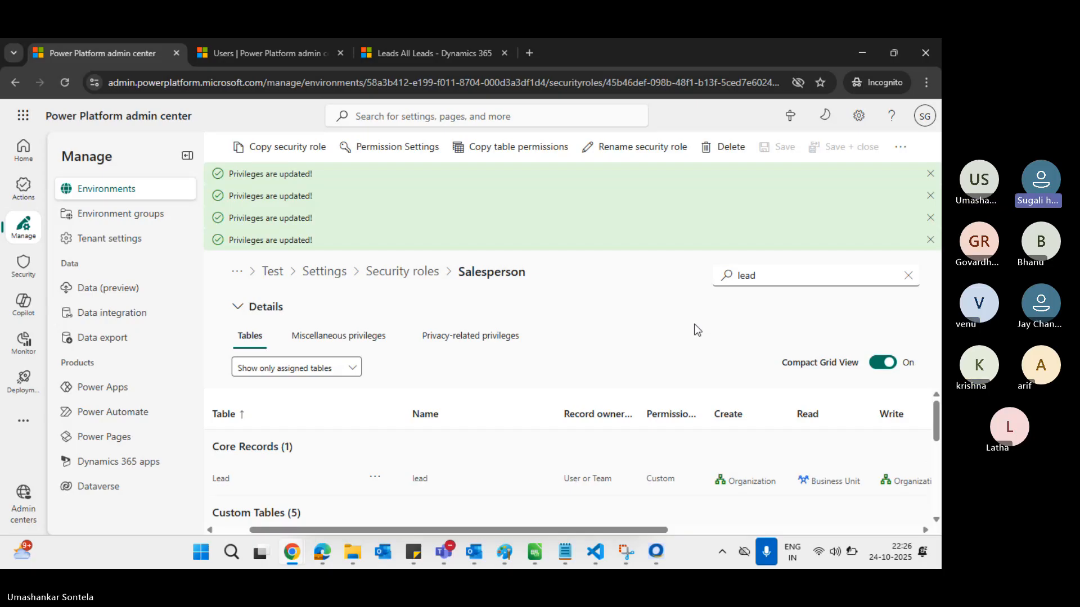
key("alt+Tab")
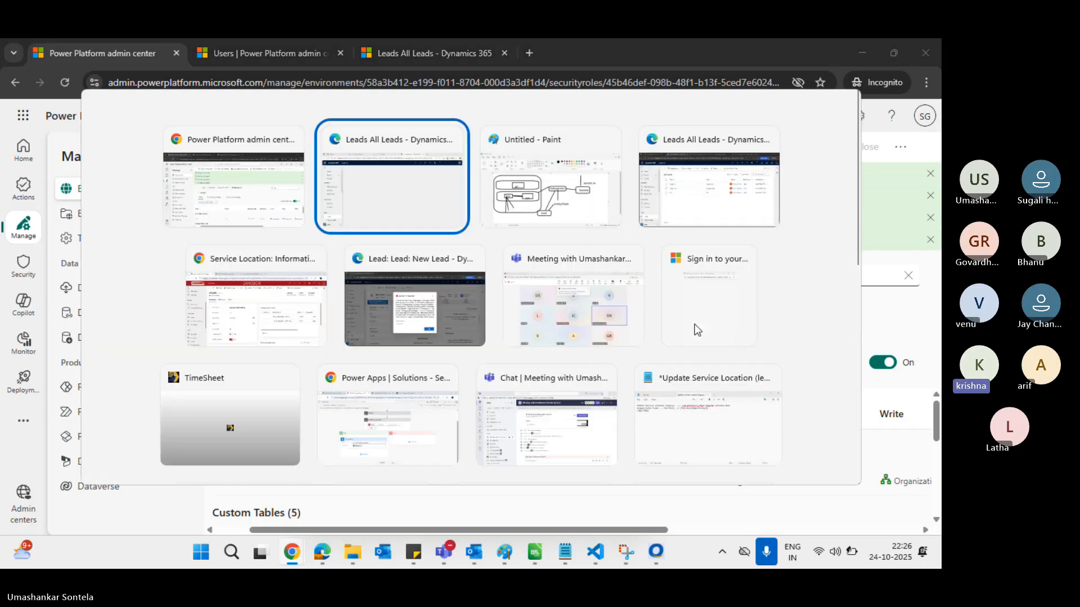
key("alt+Tab")
key("alt+Tab")
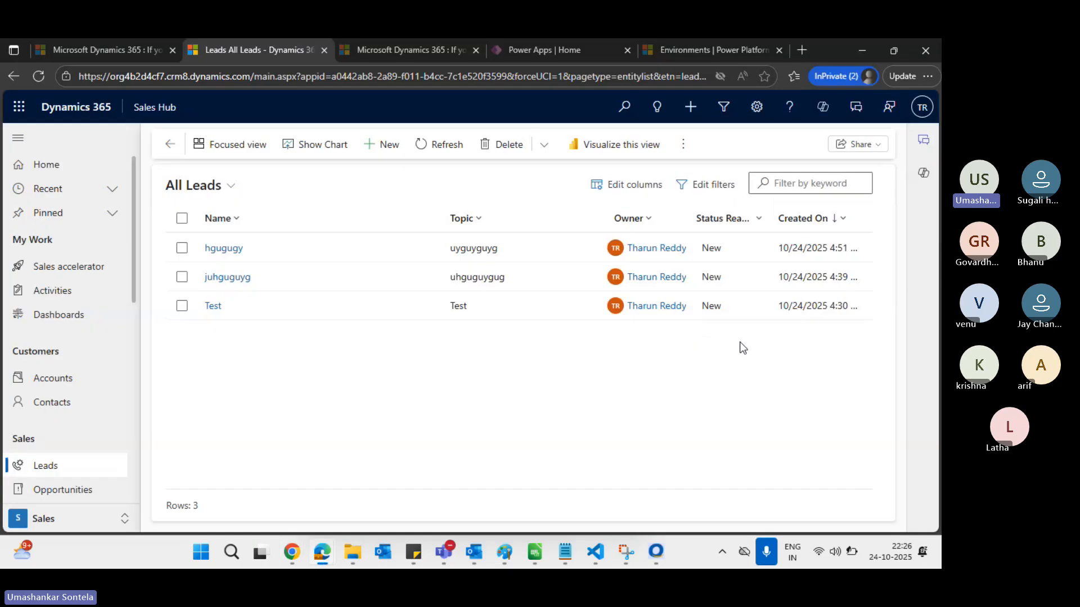
left_click(441, 145)
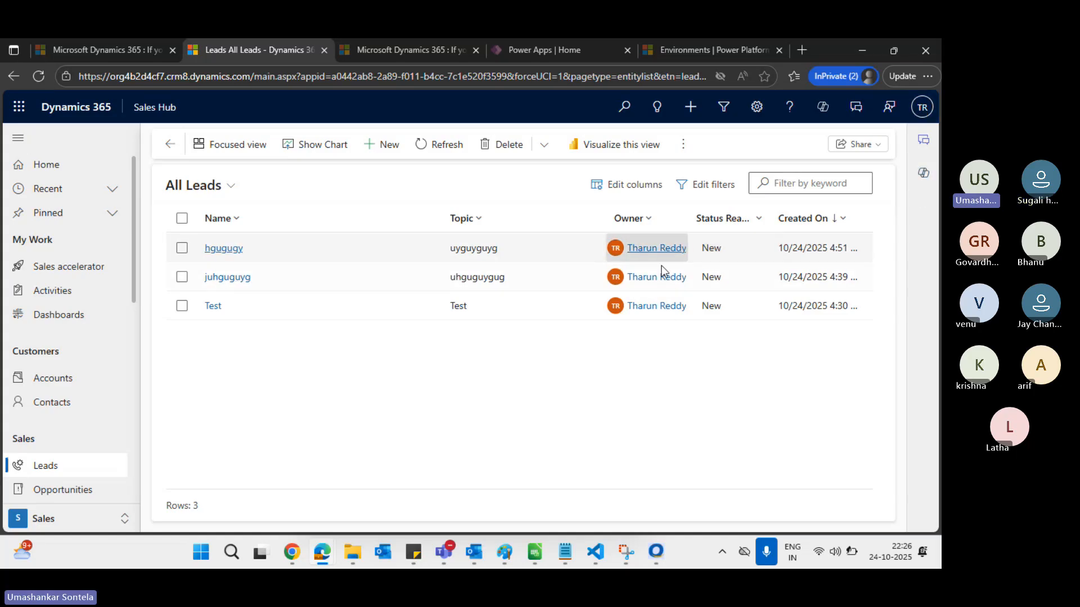
key("alt+Tab")
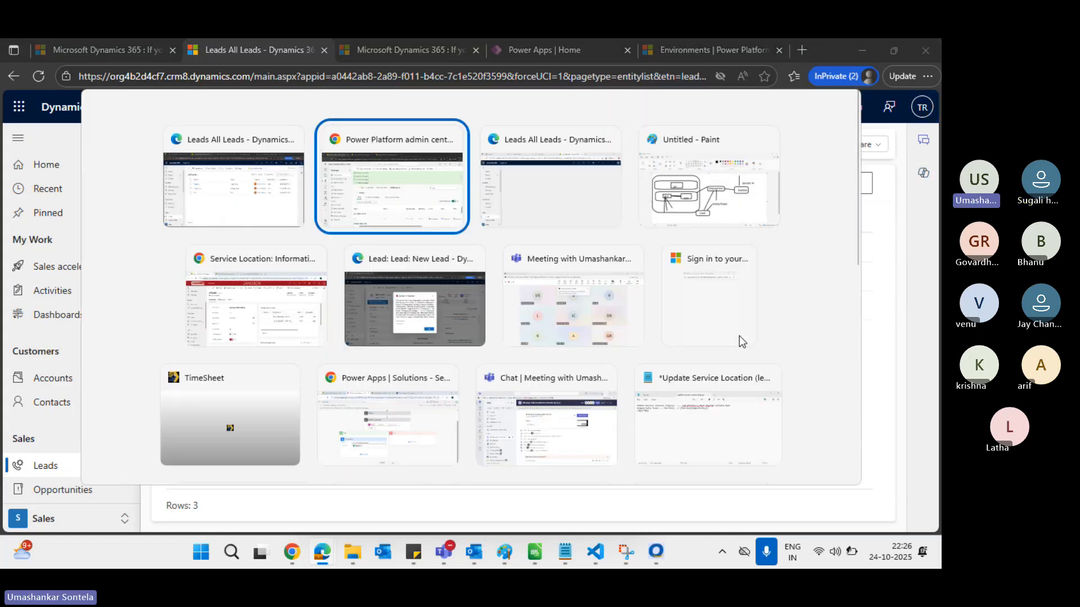
key("alt+Tab")
key("alt+Tab")
key("alt+Tab")
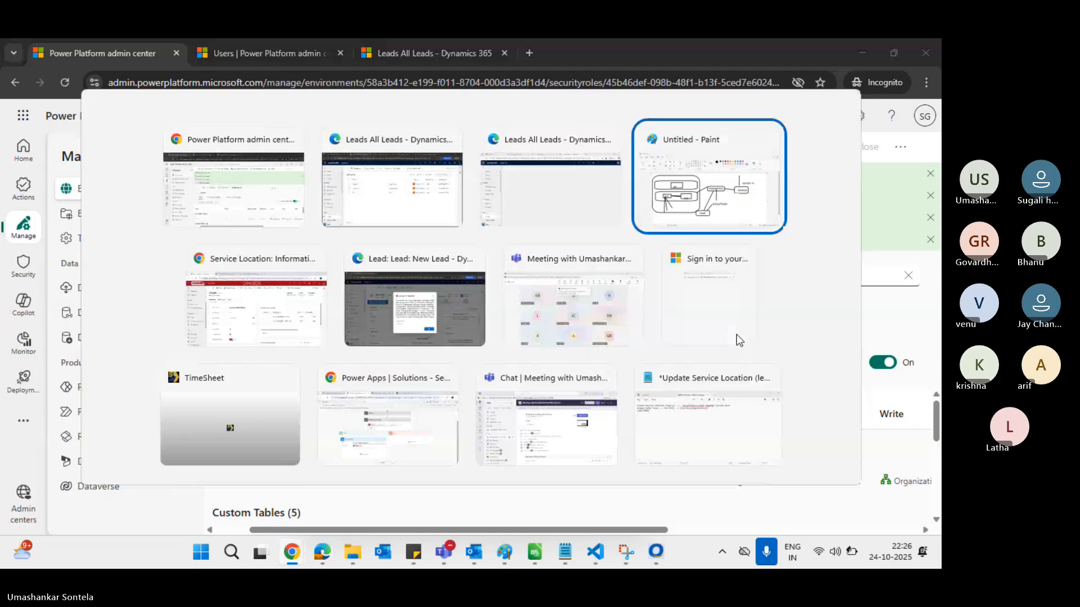
key("alt+shift+Tab")
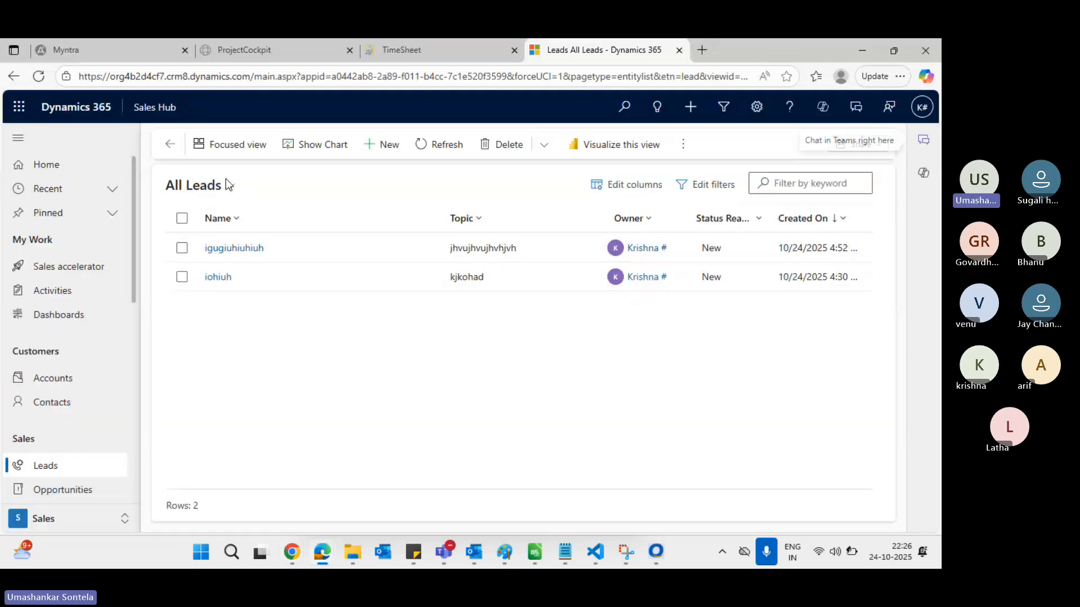
left_click(439, 147)
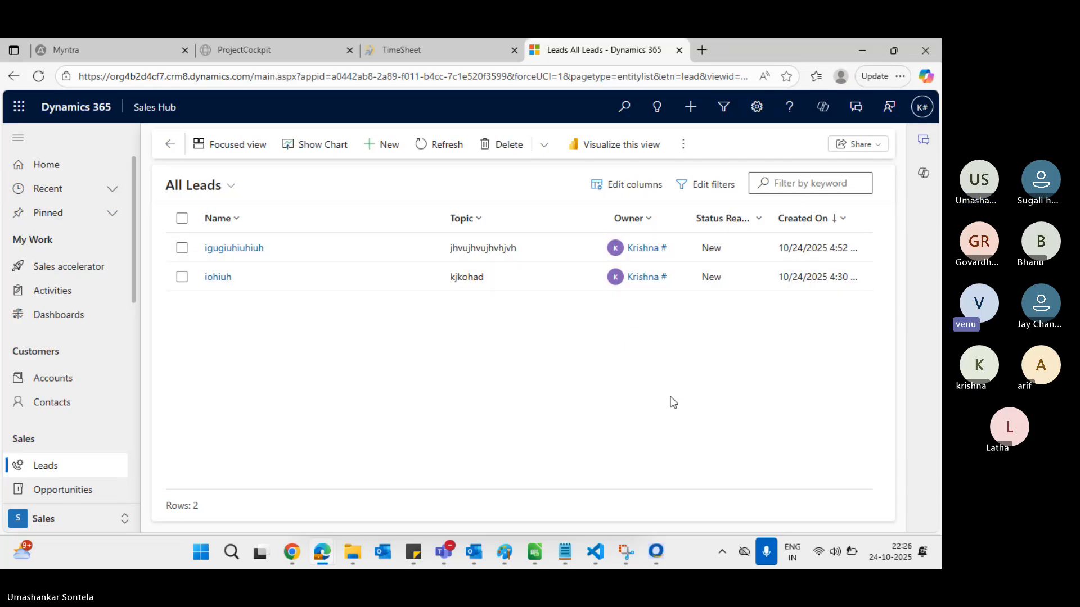
key("alt+Tab")
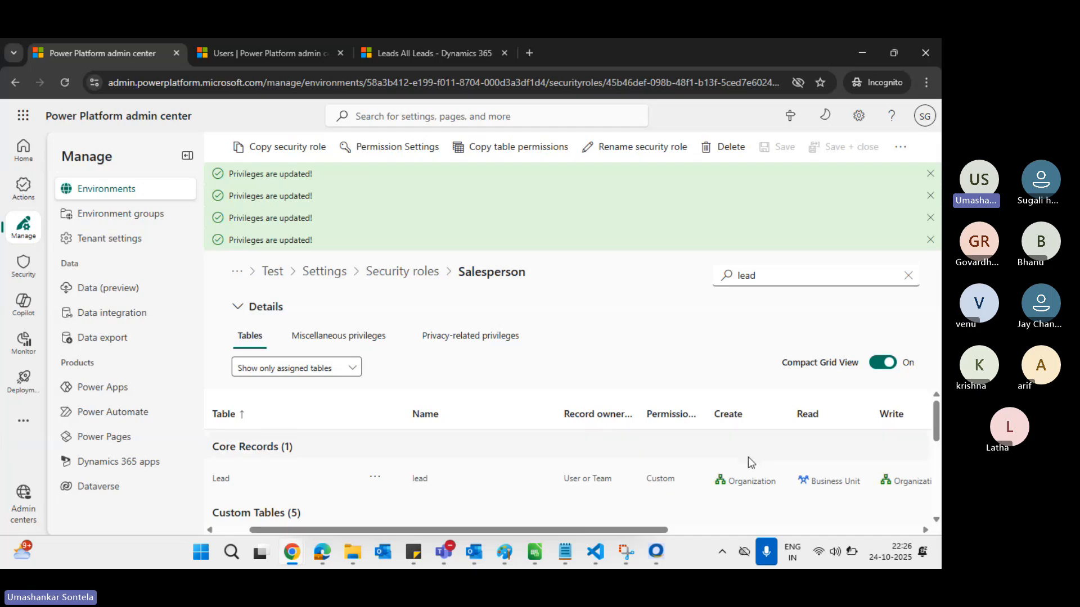
Set the Salesperson role's Lead Read privilege to Parent: Child Business Unit and save
scroll(811, 461, "down", 1)
scroll(835, 440, "up", 1)
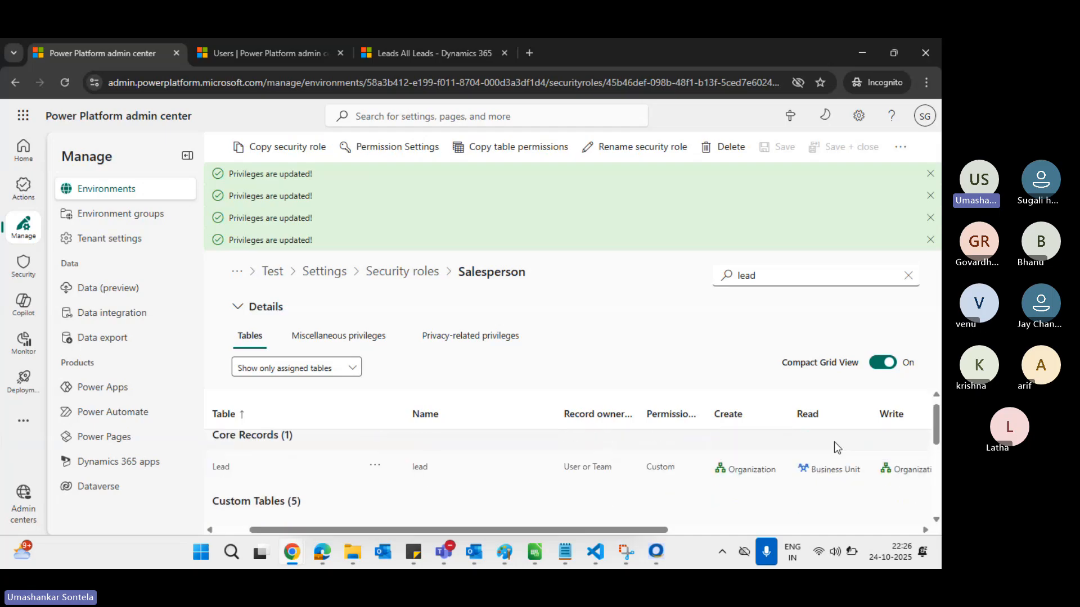
left_click(838, 470)
left_click(840, 474)
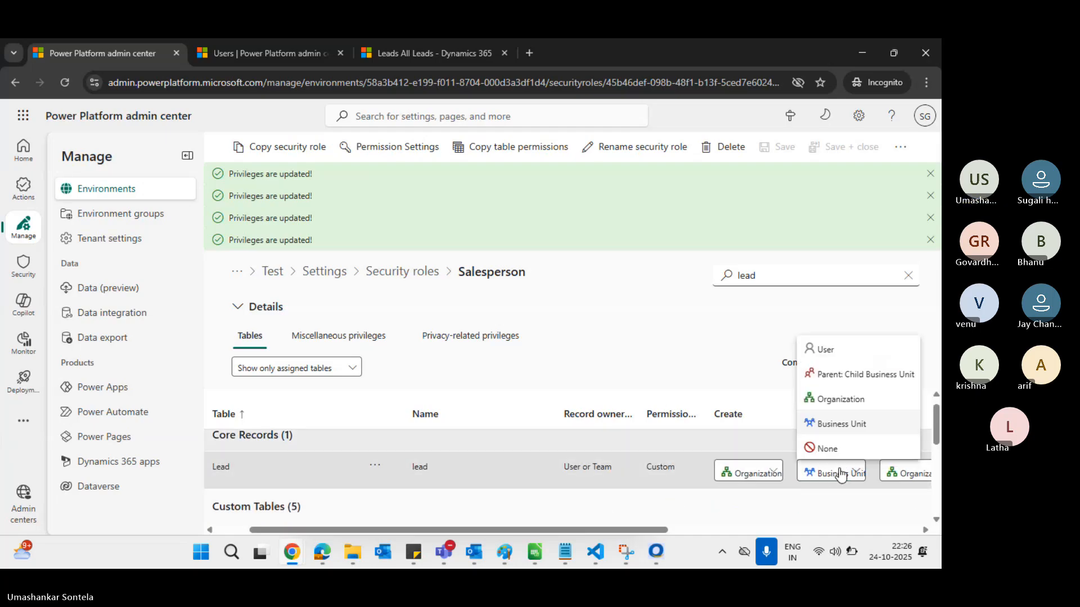
left_click(848, 376)
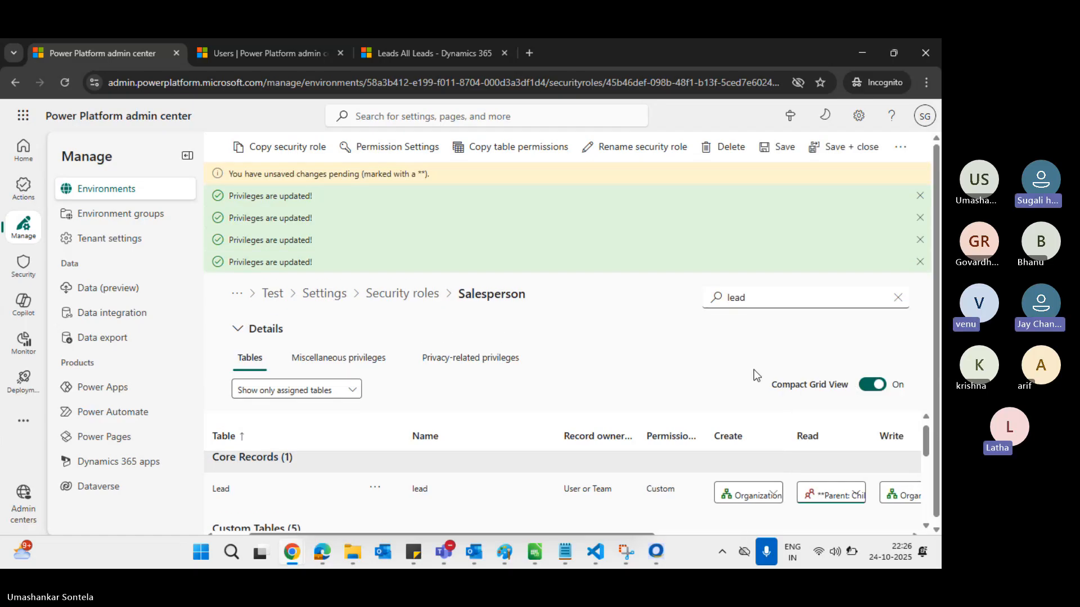
left_click(783, 147)
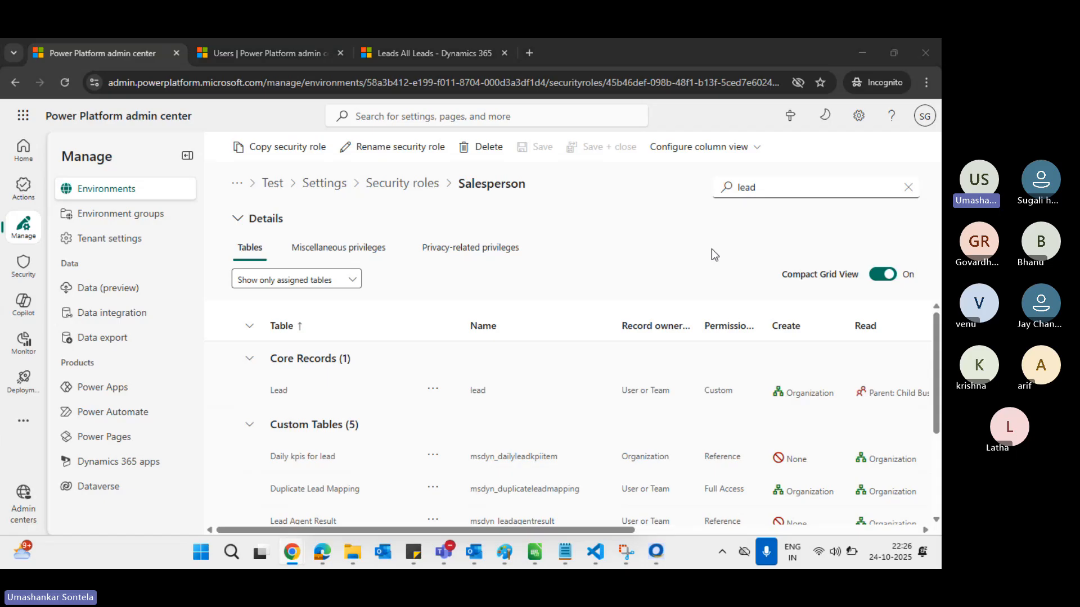
Refresh the All Leads lists in both users' Sales Hub windows to check the effect
key("alt+Tab")
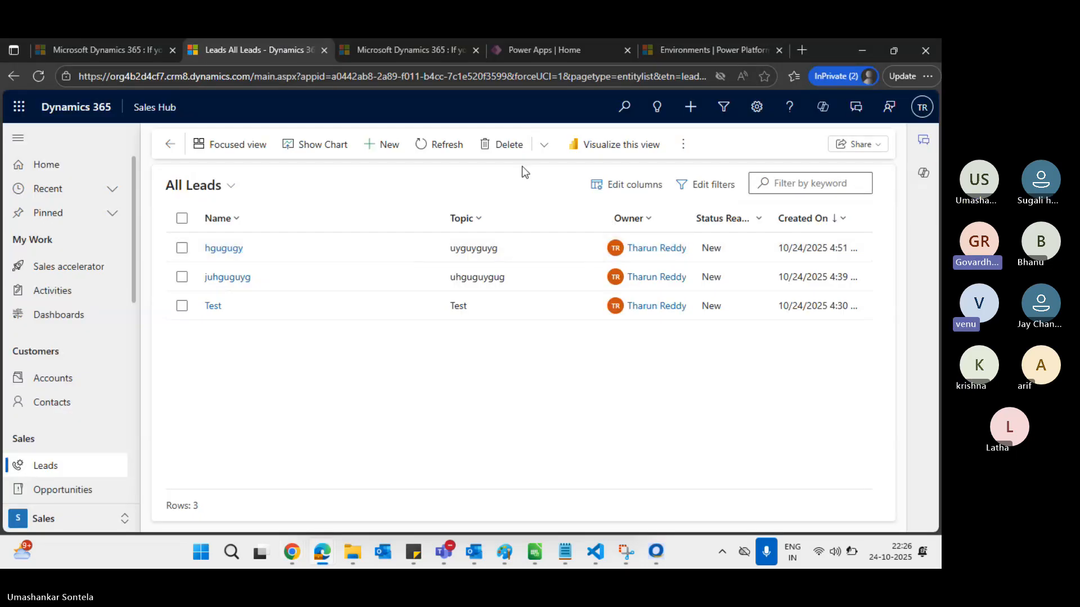
left_click(438, 144)
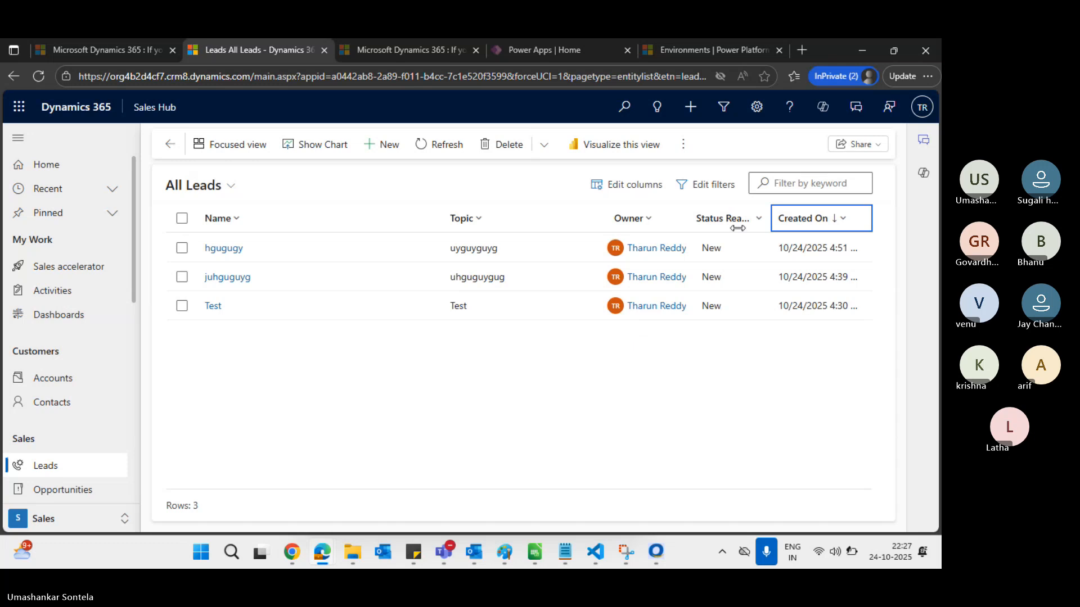
key("alt+Tab")
key("alt+Tab")
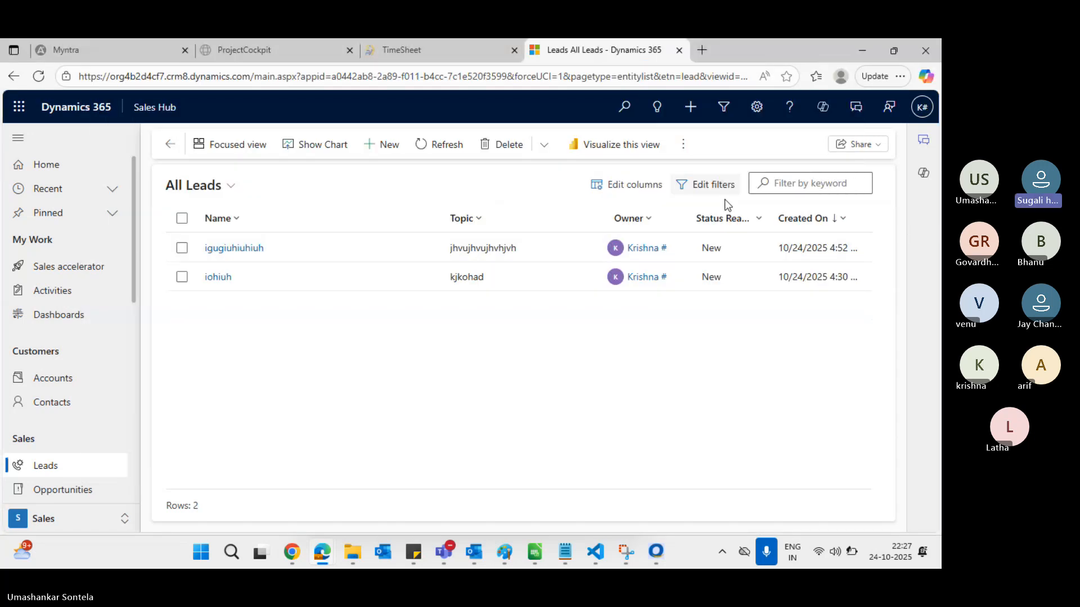
left_click(434, 144)
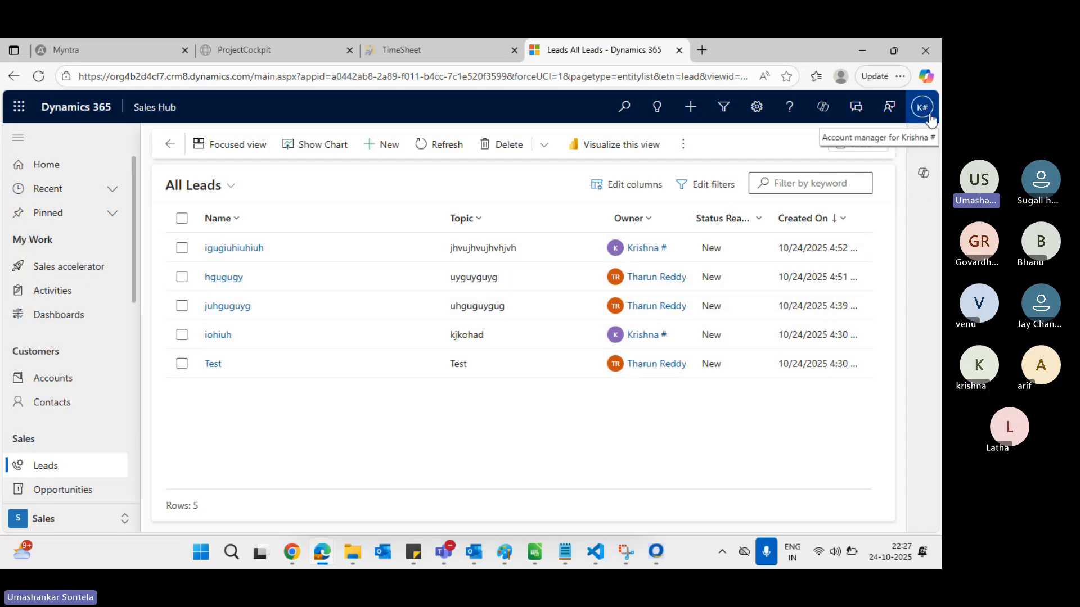
key("alt+Tab")
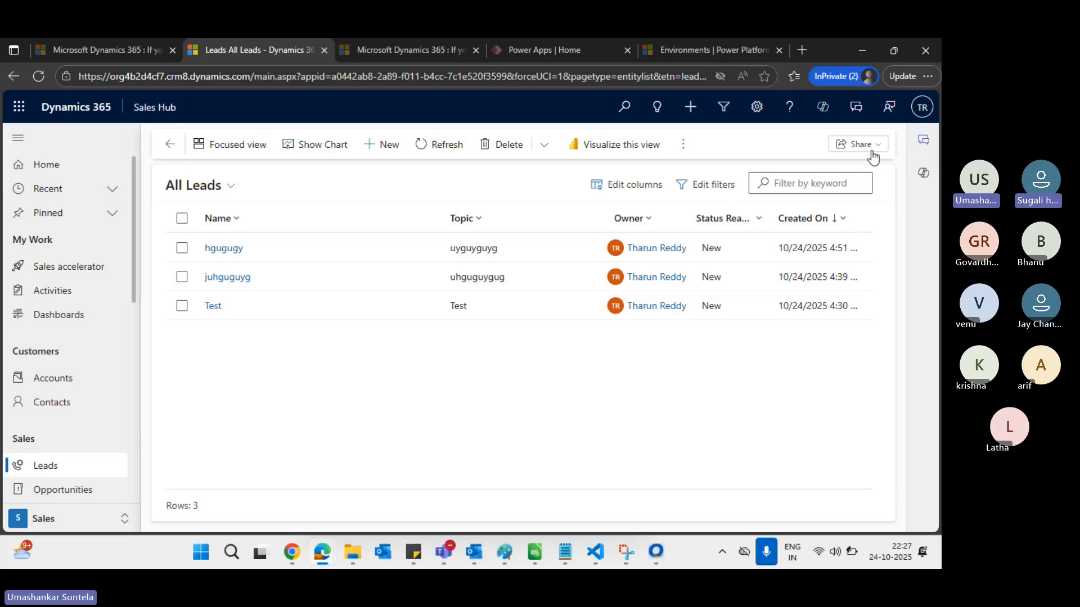
left_click(441, 147)
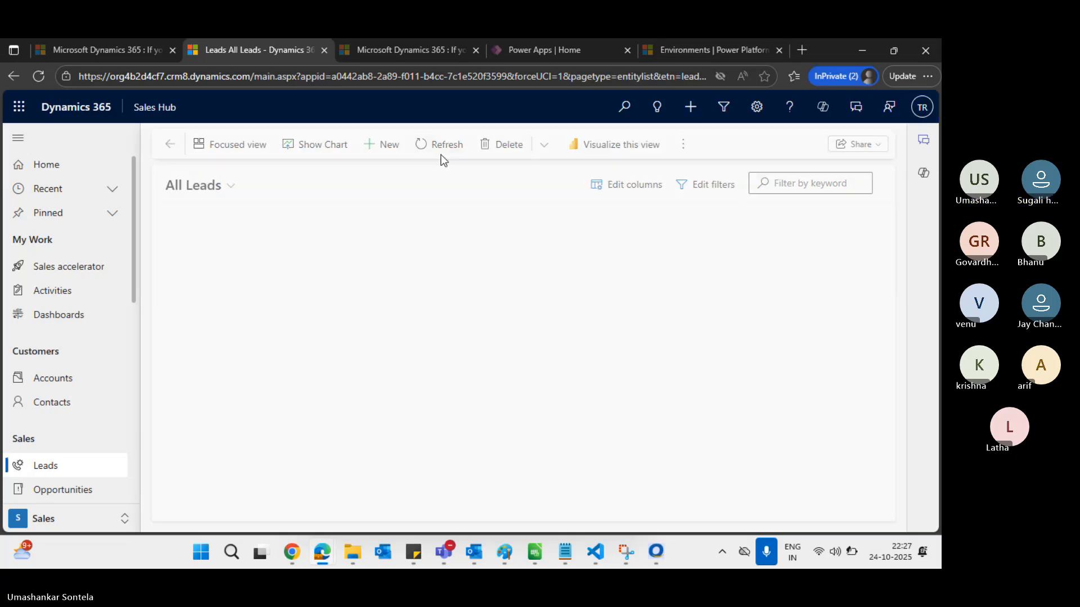
key("alt+Tab")
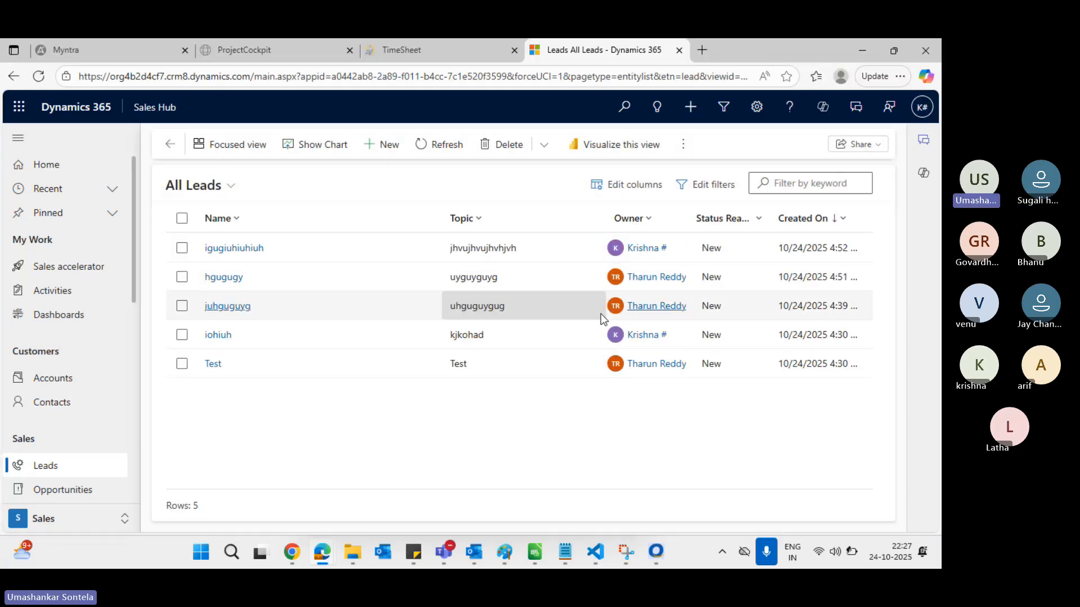
key("alt+Tab")
key("Tab")
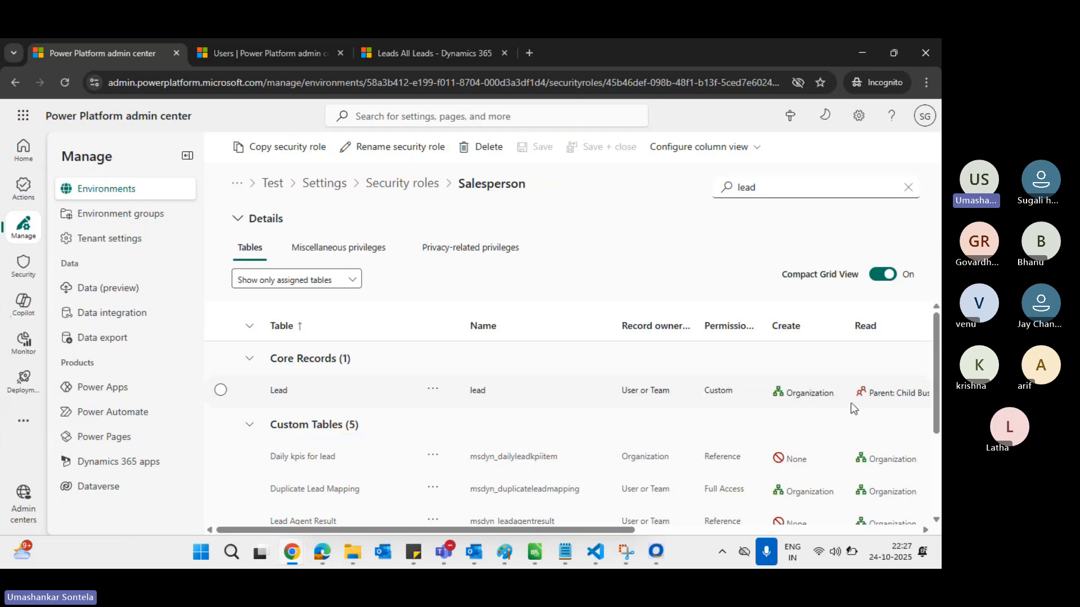
Change the Salesperson role's Lead Read privilege to Organization and save
scroll(853, 408, "right", 2)
left_click(842, 397)
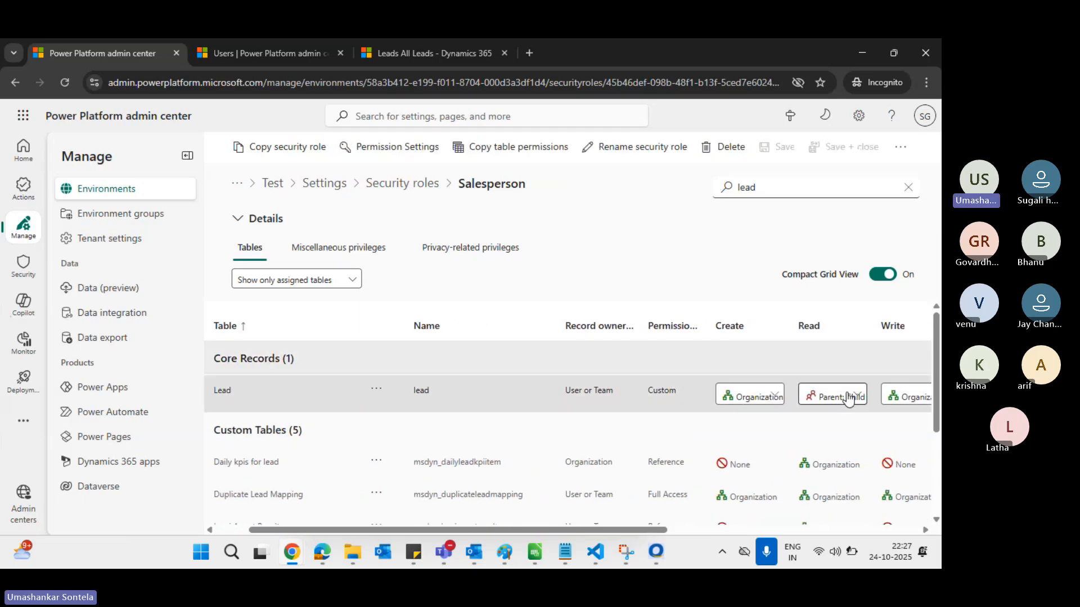
left_click(849, 398)
left_click(853, 473)
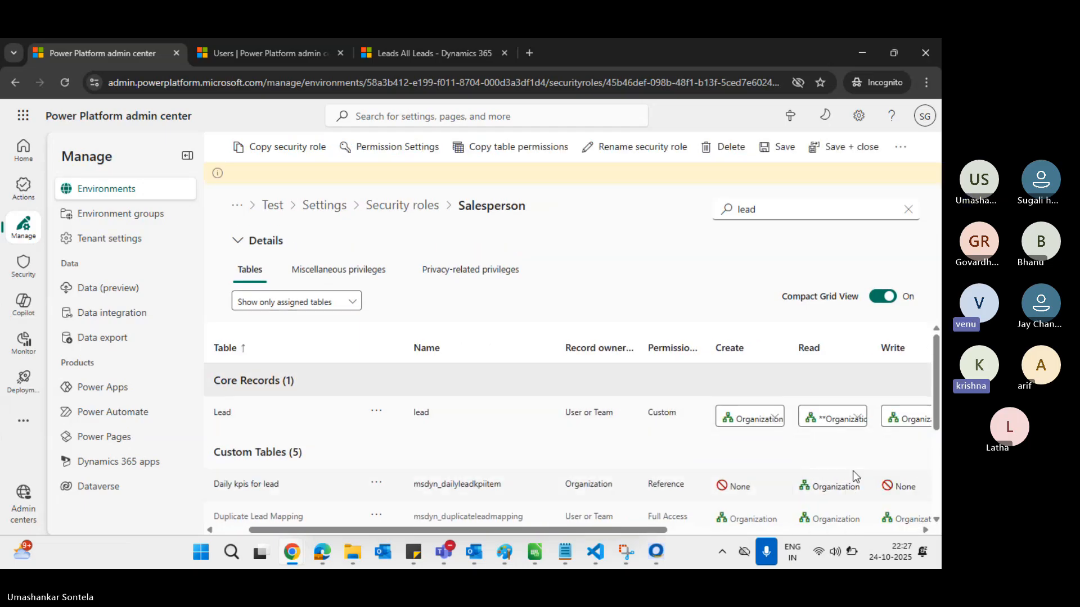
left_click(771, 155)
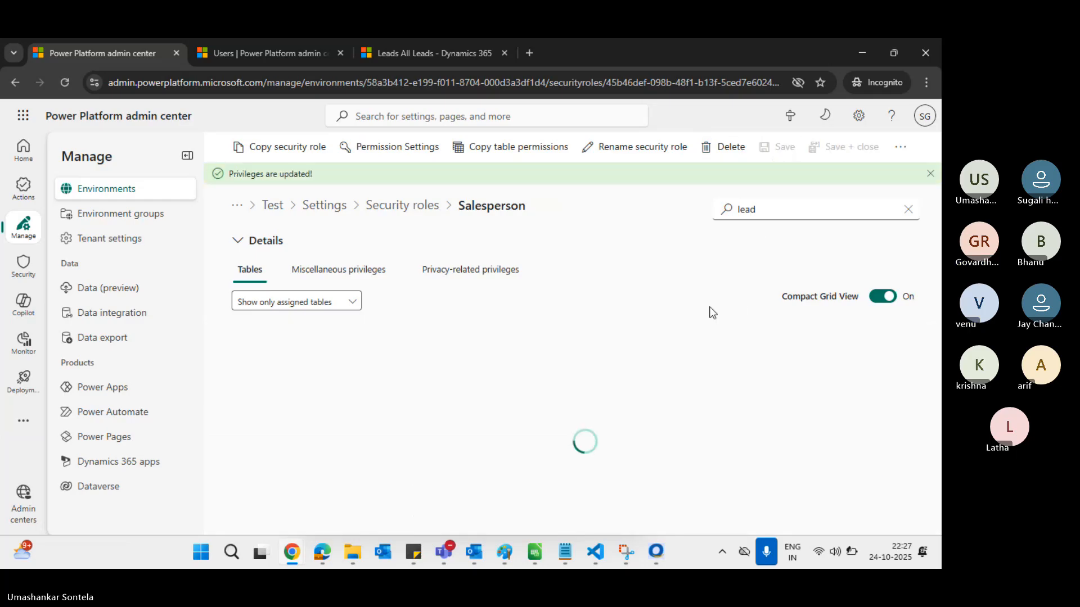
Reload the first user's All Leads list, which now shows five leads
key("alt+Tab")
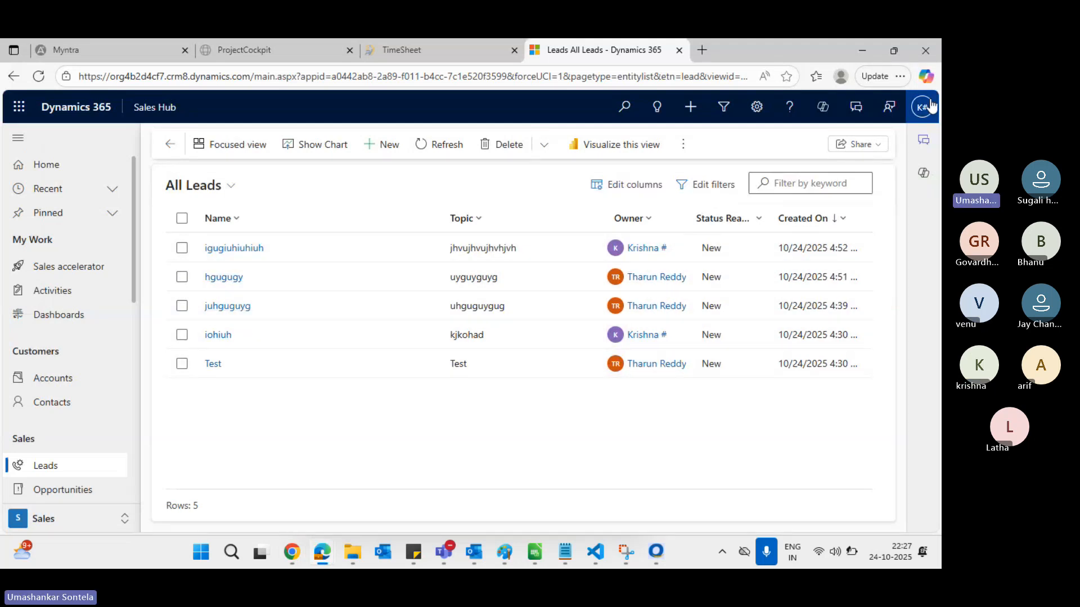
key("alt+Tab")
key("alt+Tab")
key("alt+Tab")
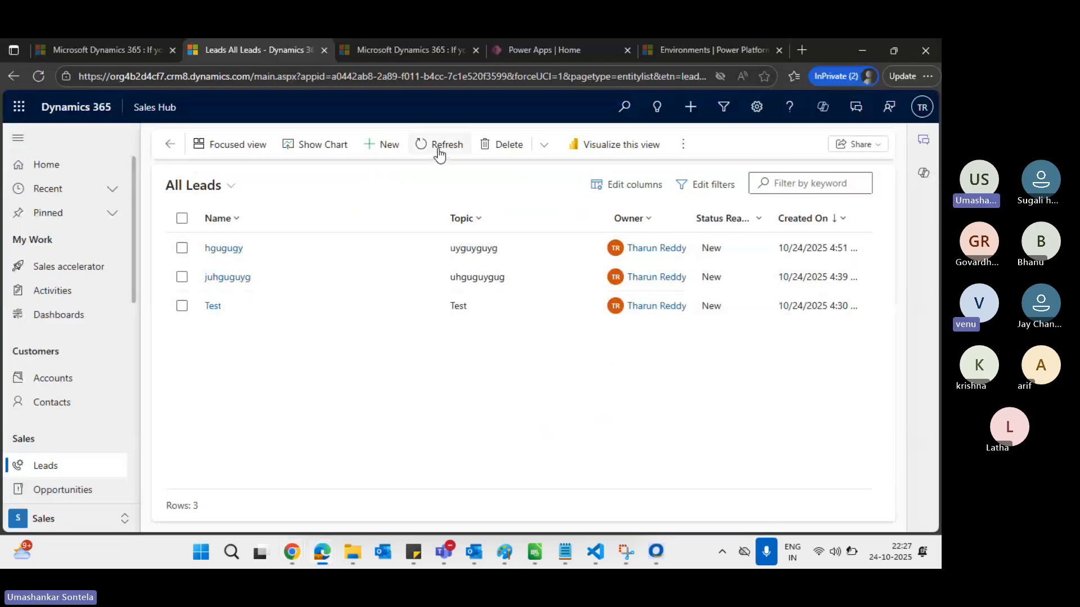
left_click(439, 147)
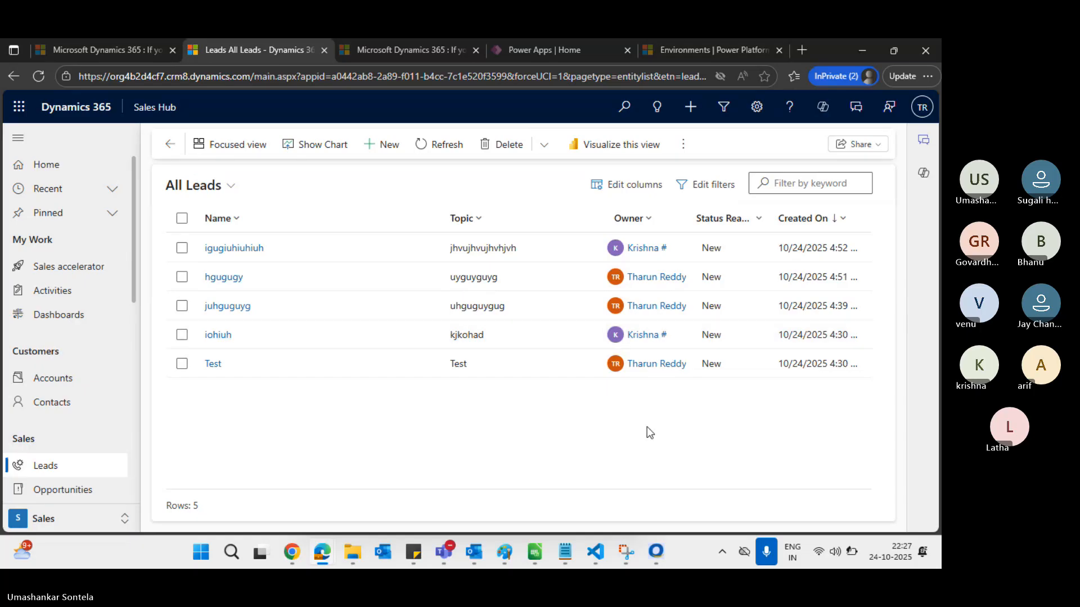
key("alt+Tab")
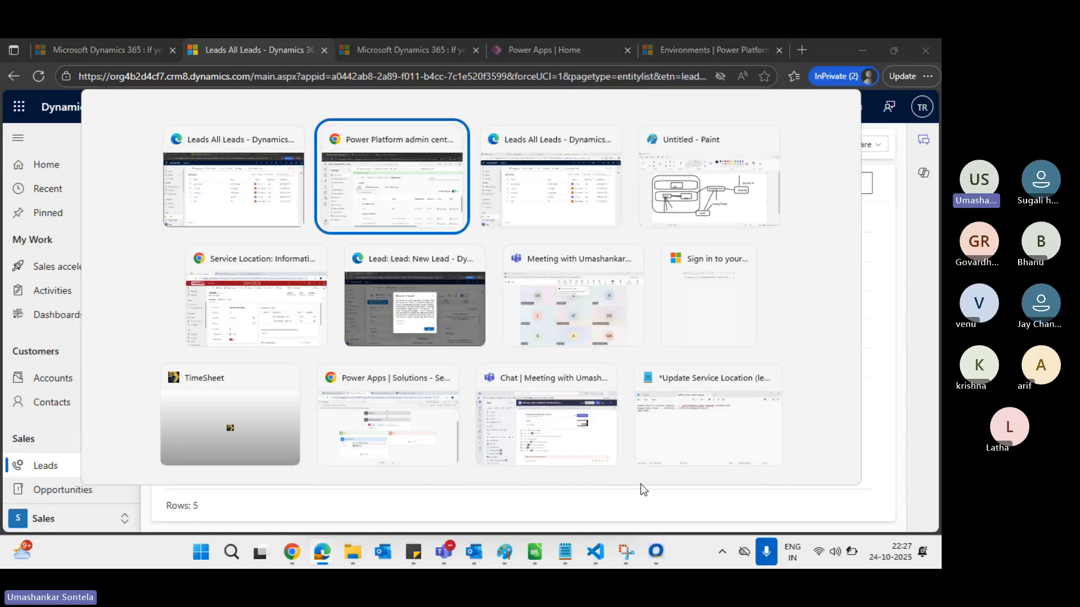
scroll(812, 444, "right", 3)
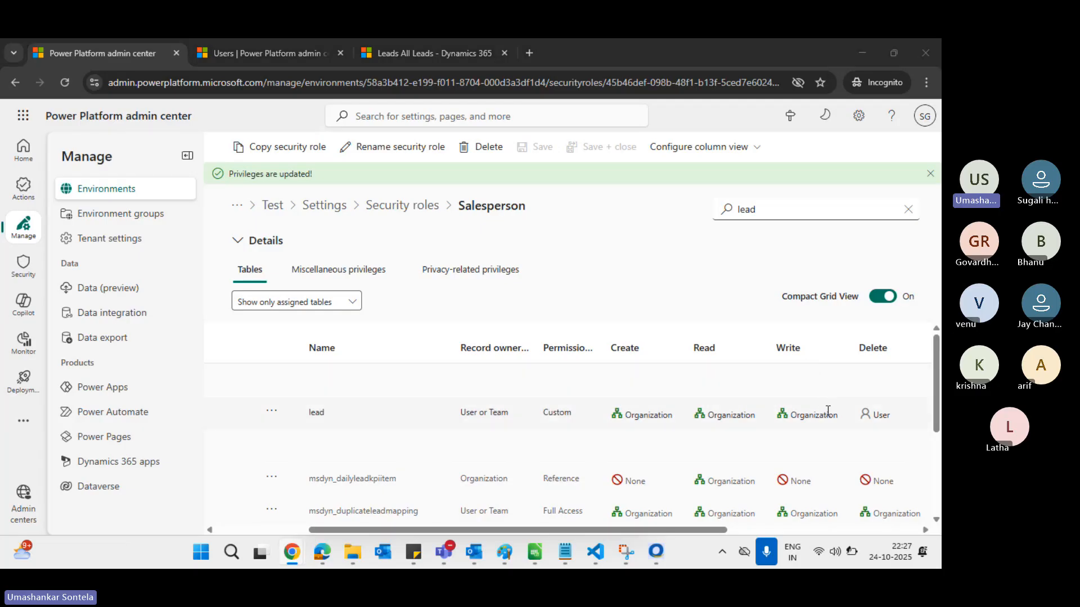
Append 'sdfsdfsdf' to the Topic of lead igugiuhiuhiuh and save it
key("alt+Tab")
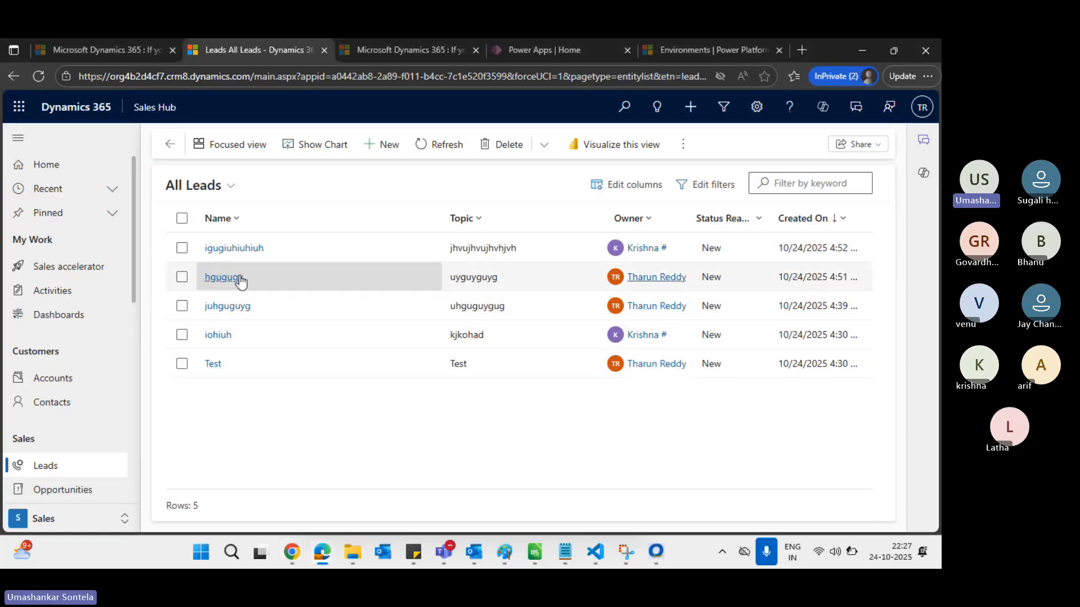
left_click(227, 249)
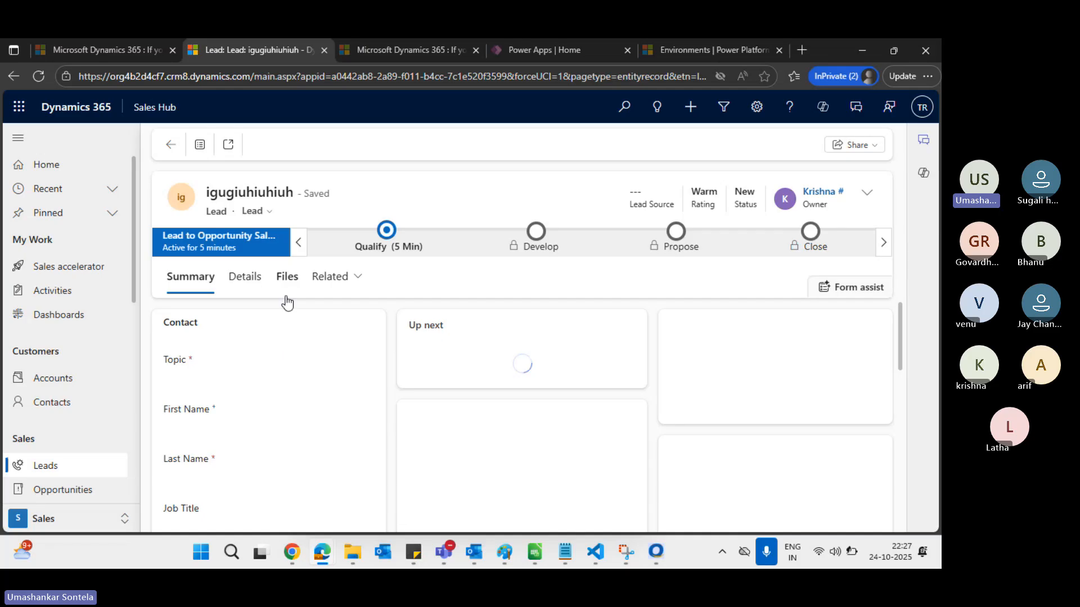
left_click(272, 349)
type("sdfsdfsdf")
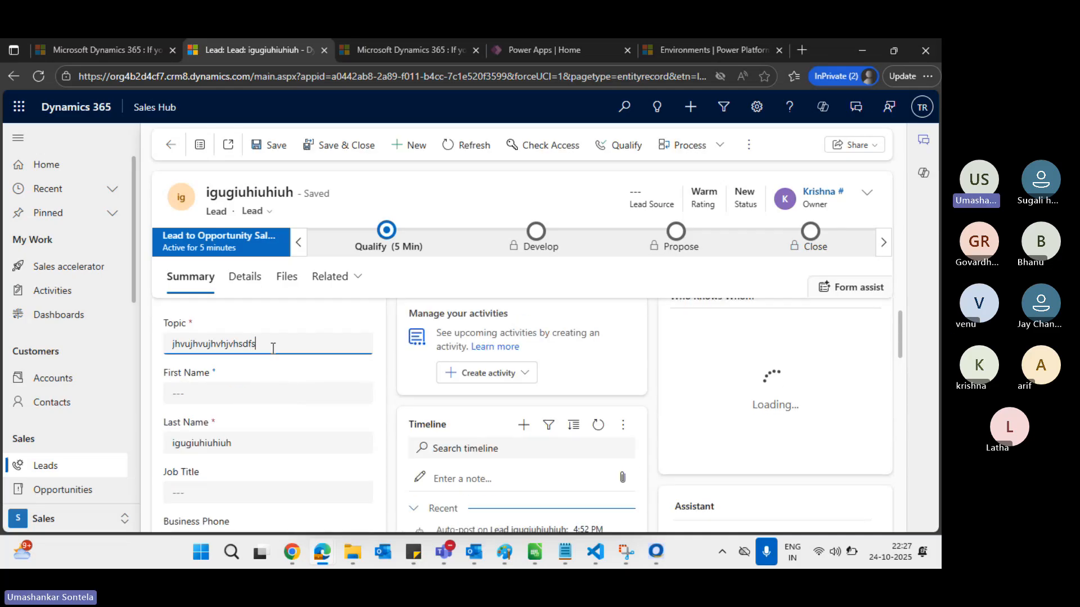
left_click(276, 146)
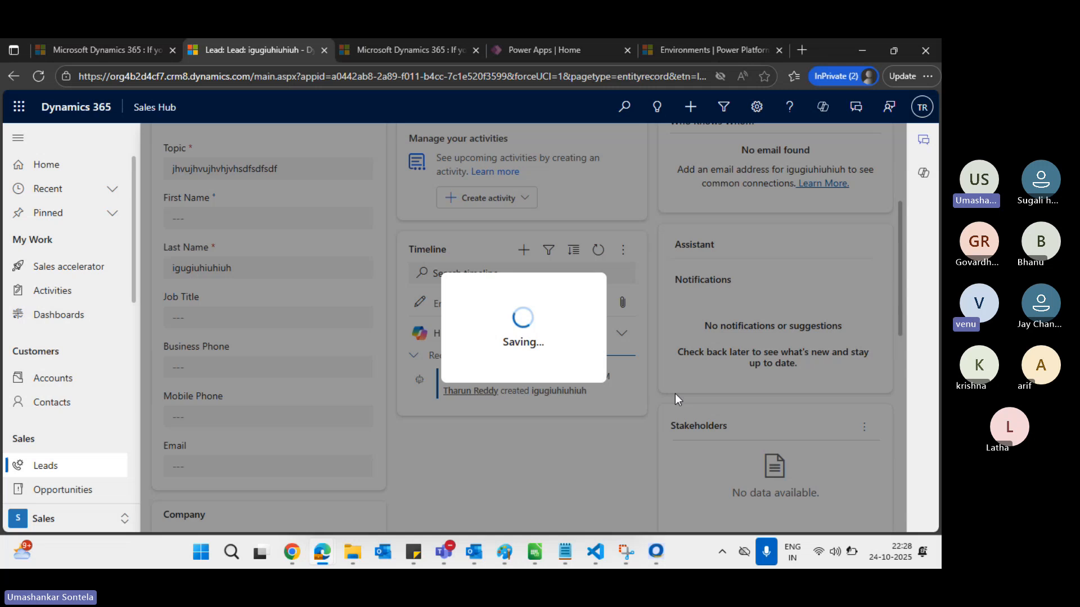
key("alt+Tab")
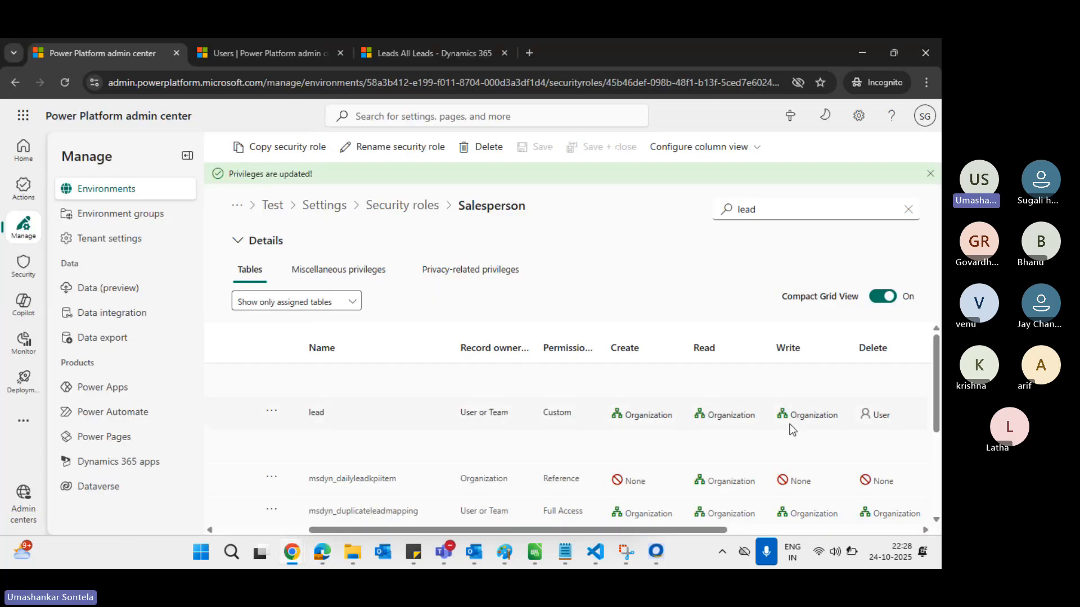
Review the Lead row to confirm Delete and Assign are at User, checking the saved lead meanwhile
scroll(792, 430, "right", 1)
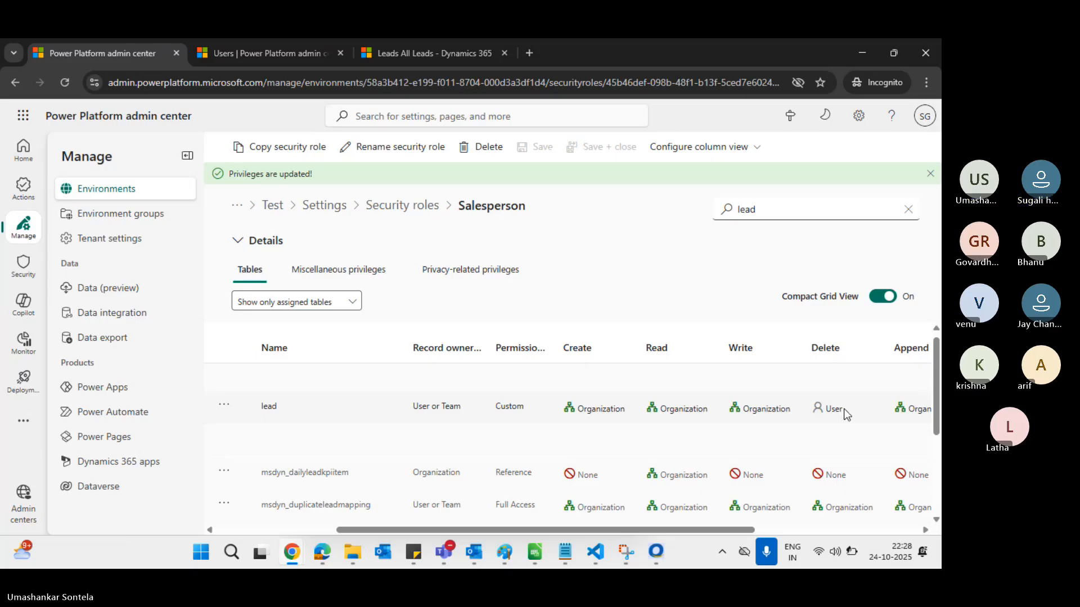
scroll(846, 414, "right", 1)
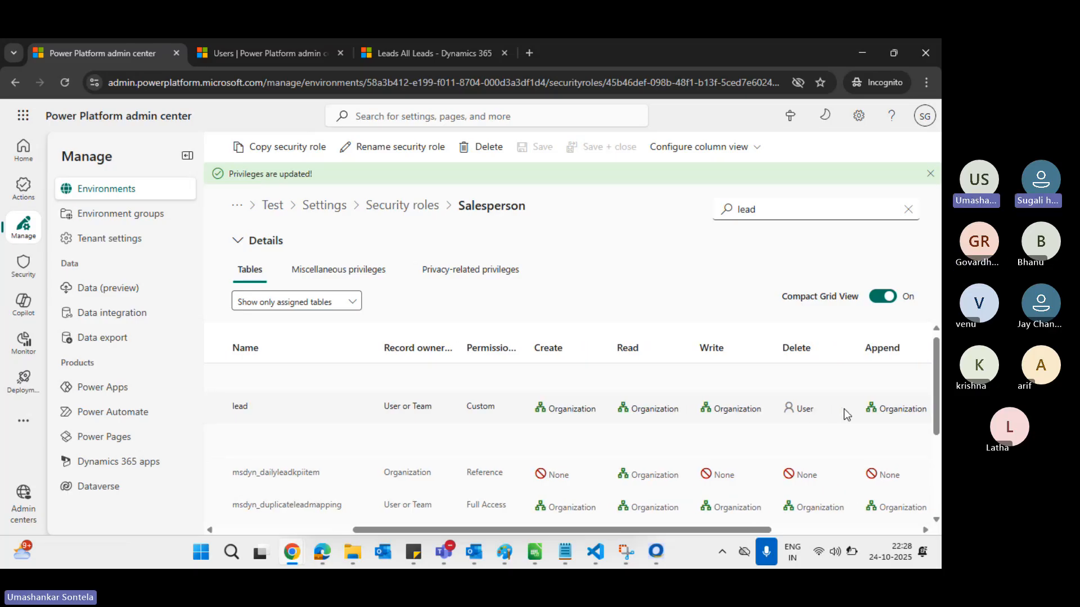
key("alt+Tab")
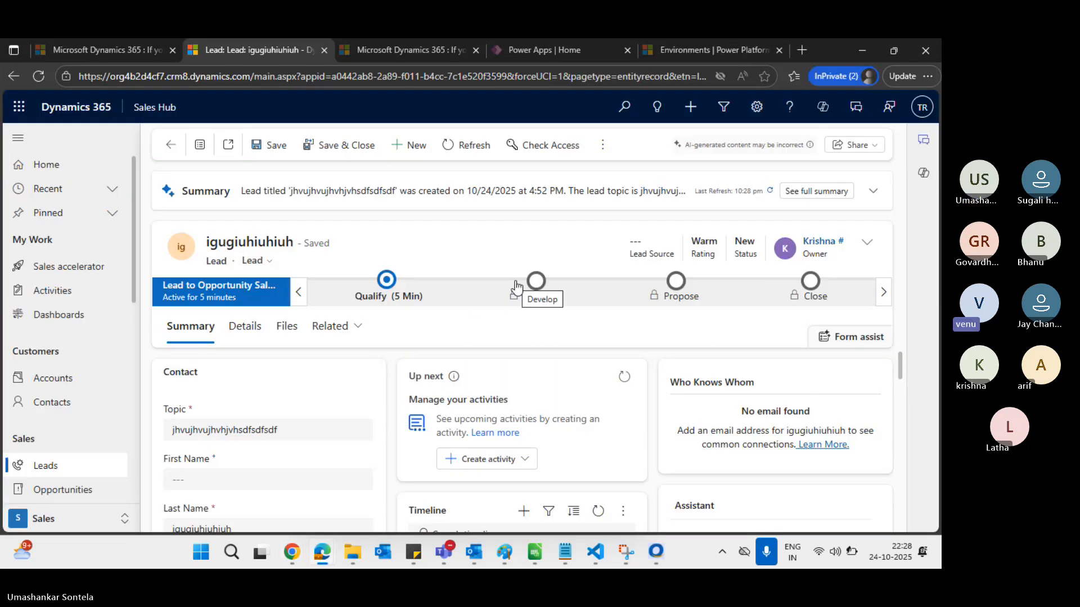
key("alt+Tab")
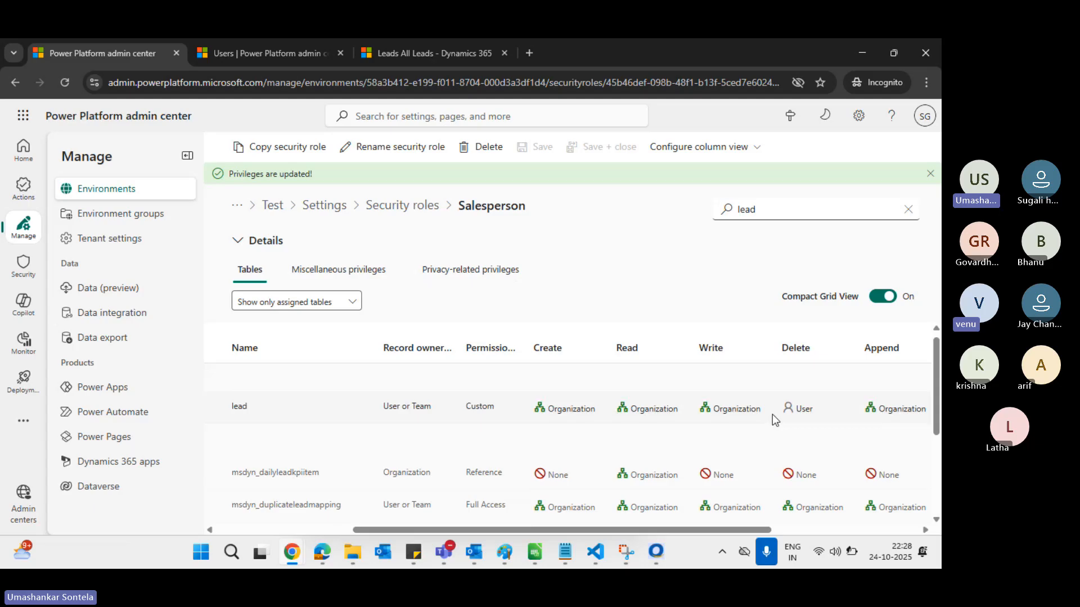
scroll(772, 414, "right", 2)
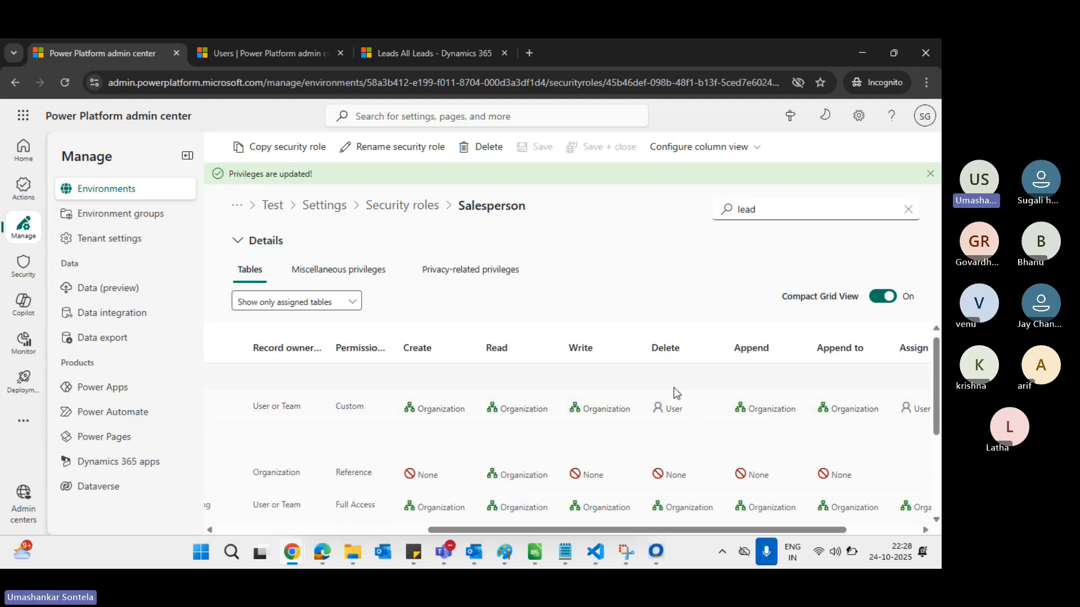
left_click(676, 409)
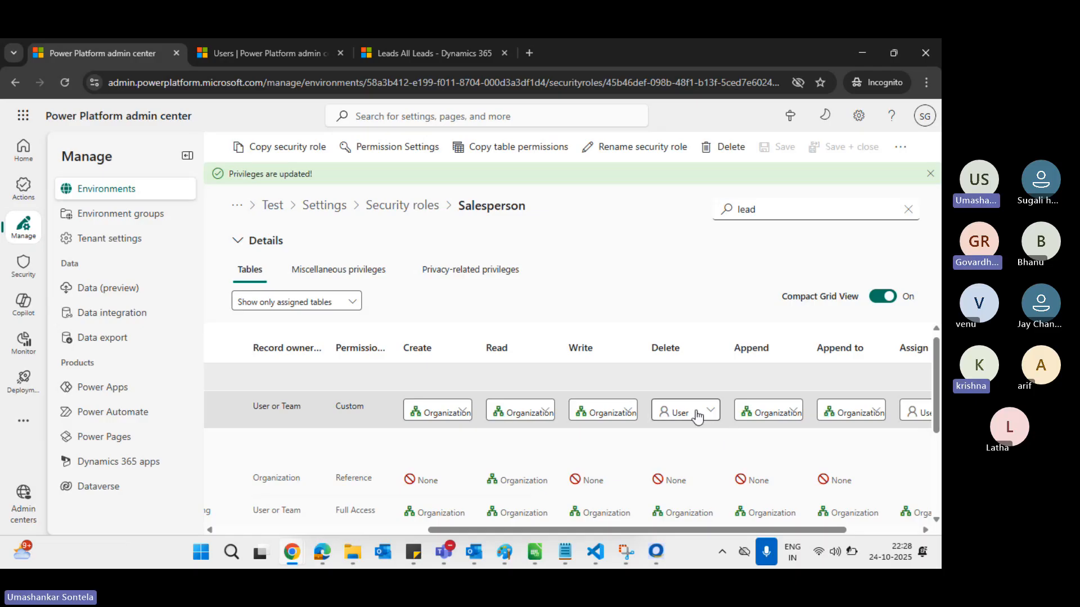
scroll(697, 416, "right", 3)
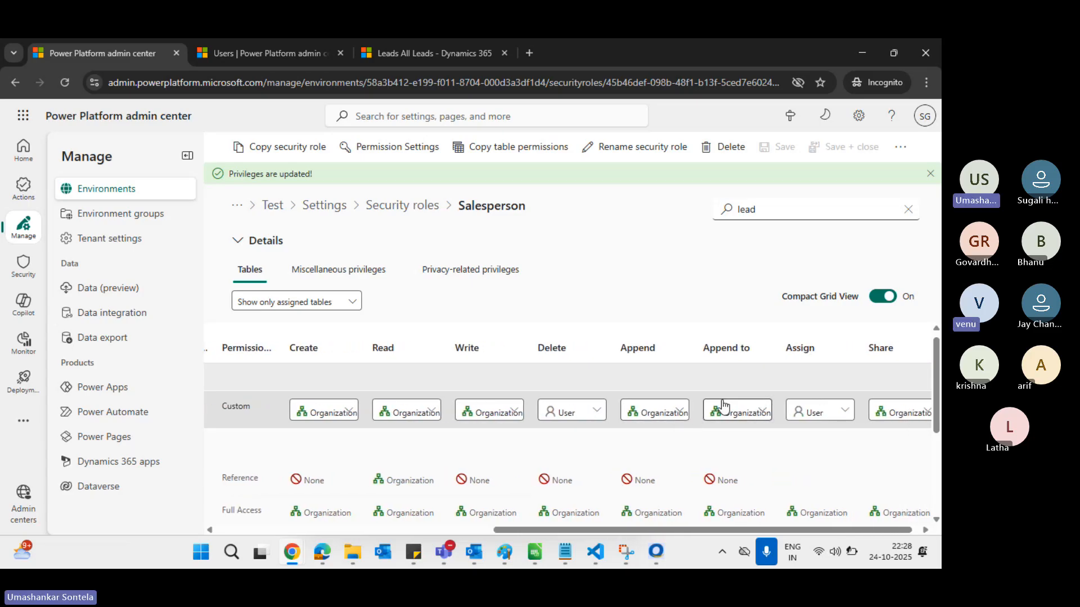
key("alt+Tab")
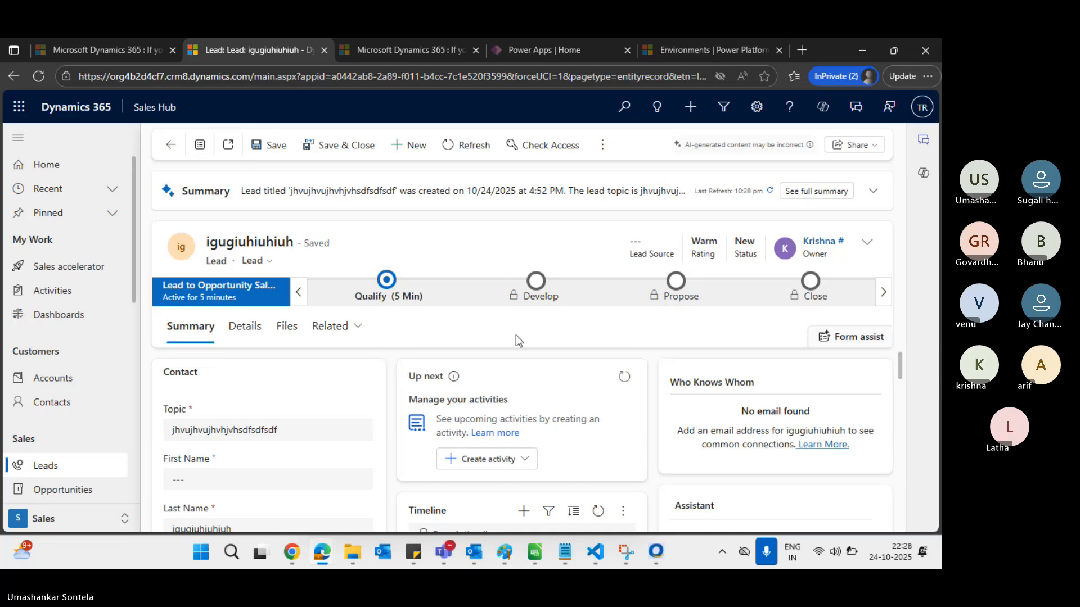
key("alt+Tab")
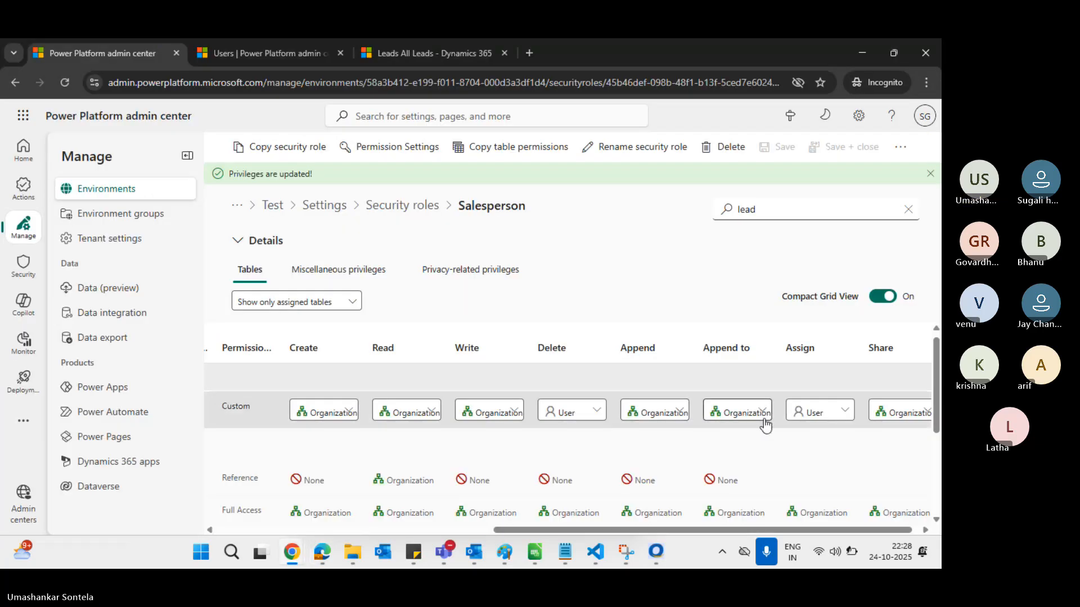
scroll(823, 412, "right", 1)
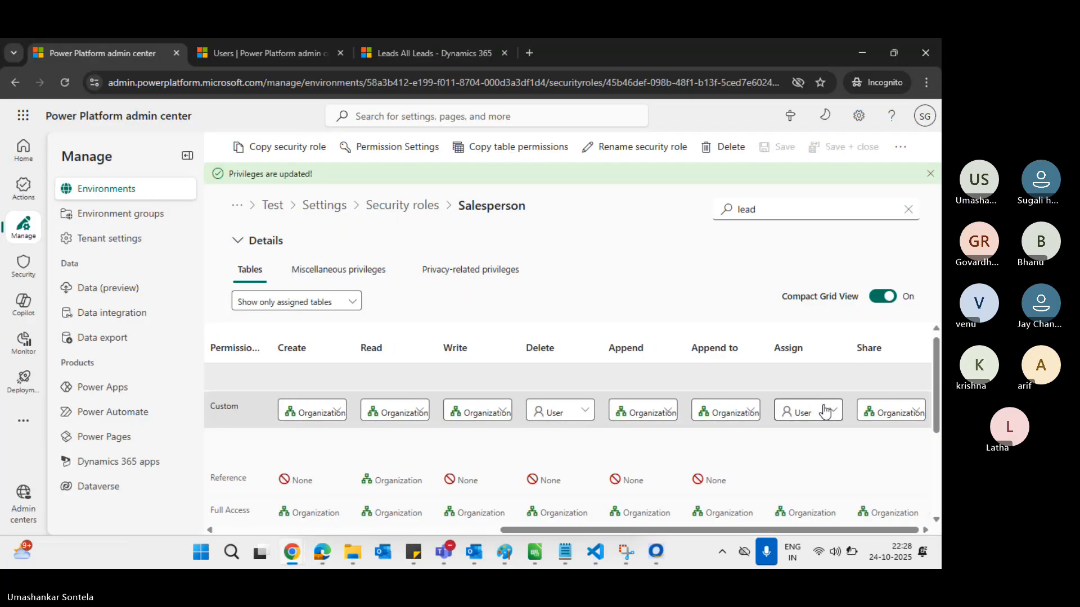
Set the Lead Append and Append to privileges to User and save the role
left_click(667, 415)
left_click(649, 290)
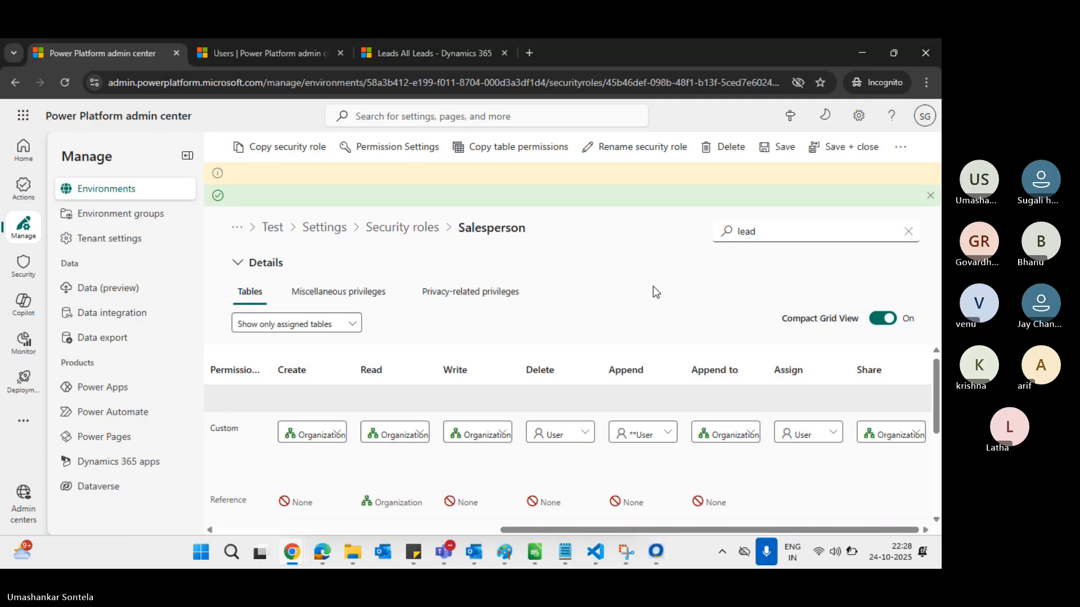
left_click(752, 435)
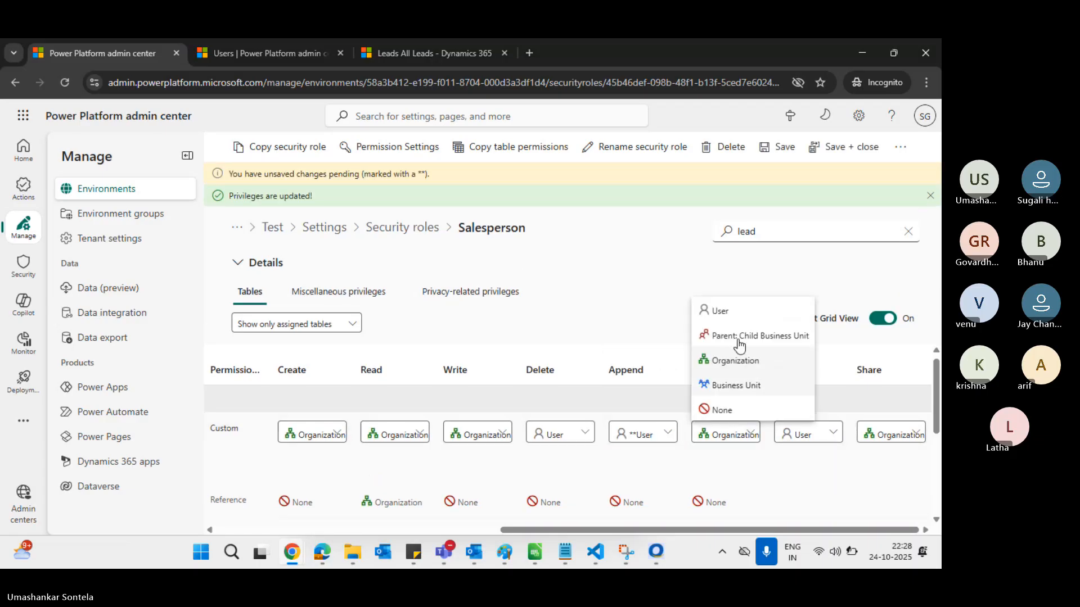
left_click(734, 313)
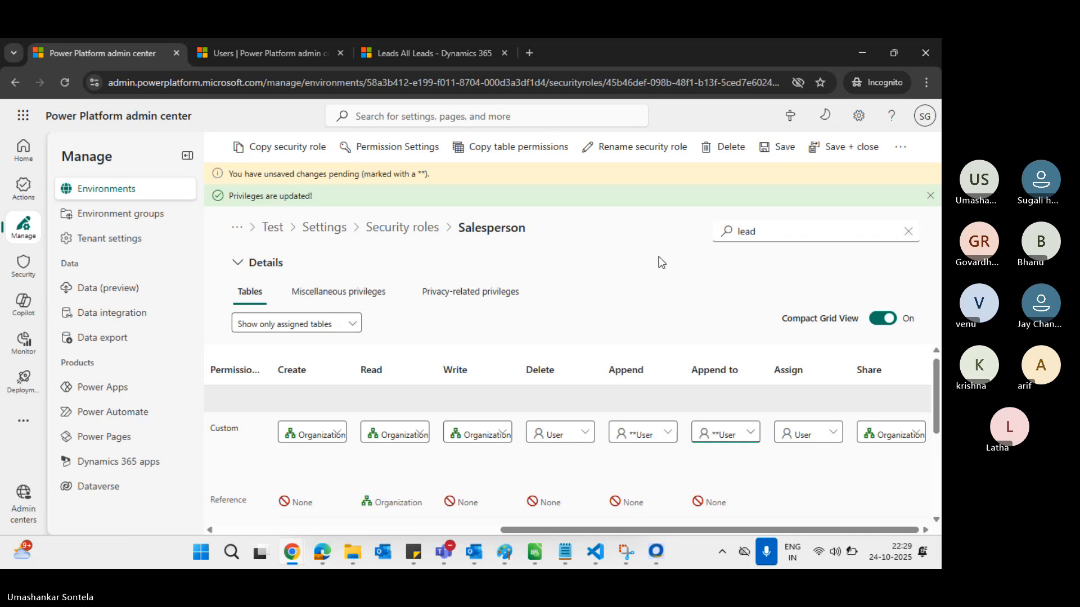
left_click(782, 149)
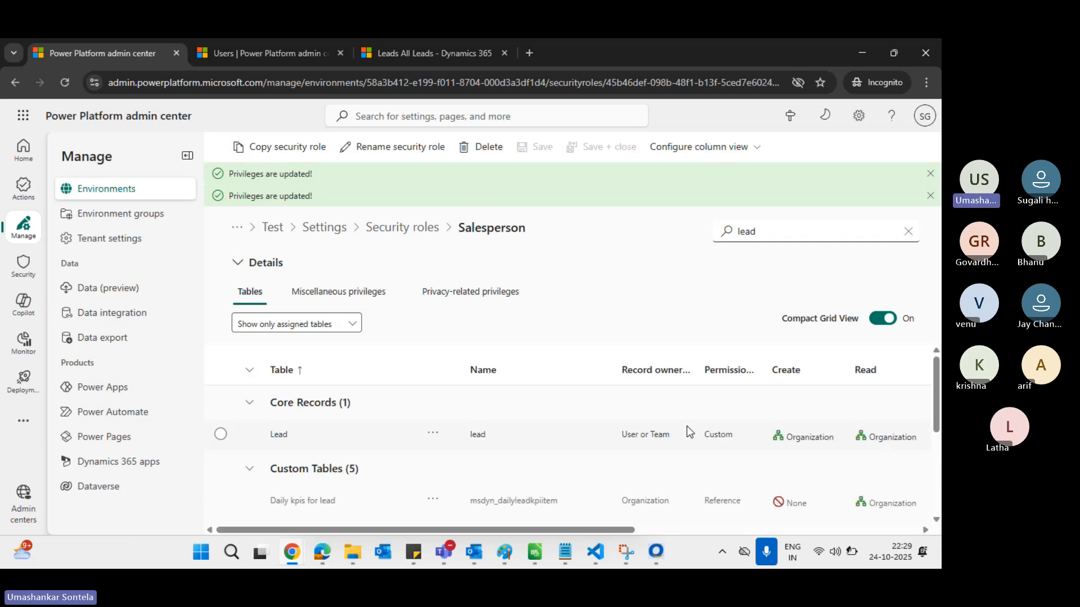
Scroll the Lead row to verify Create, Read, Write, Share at Organization and the rest at User
scroll(809, 429, "right", 5)
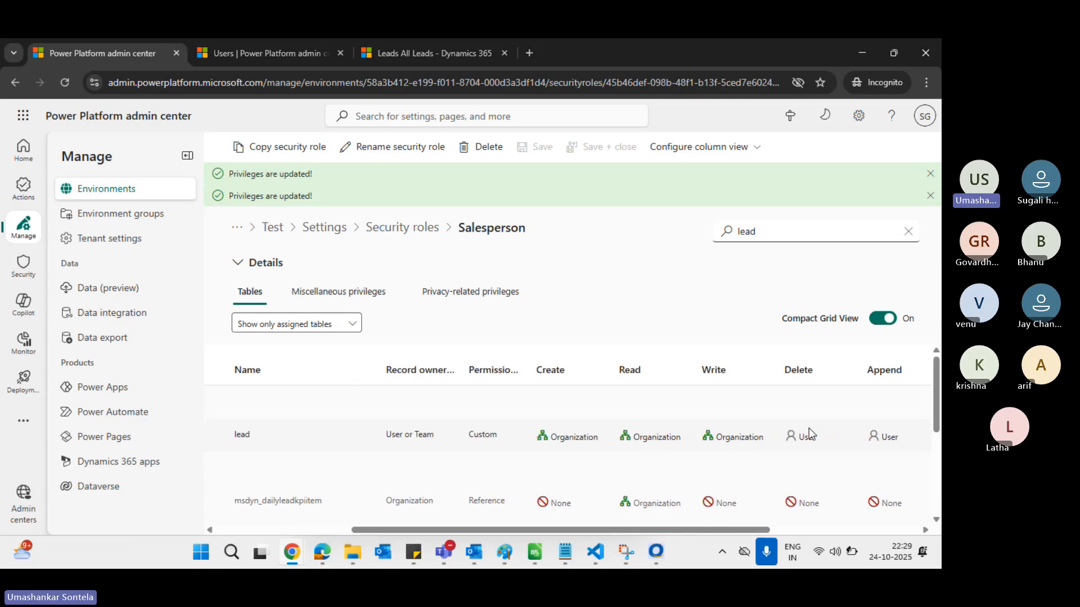
scroll(809, 428, "right", 3)
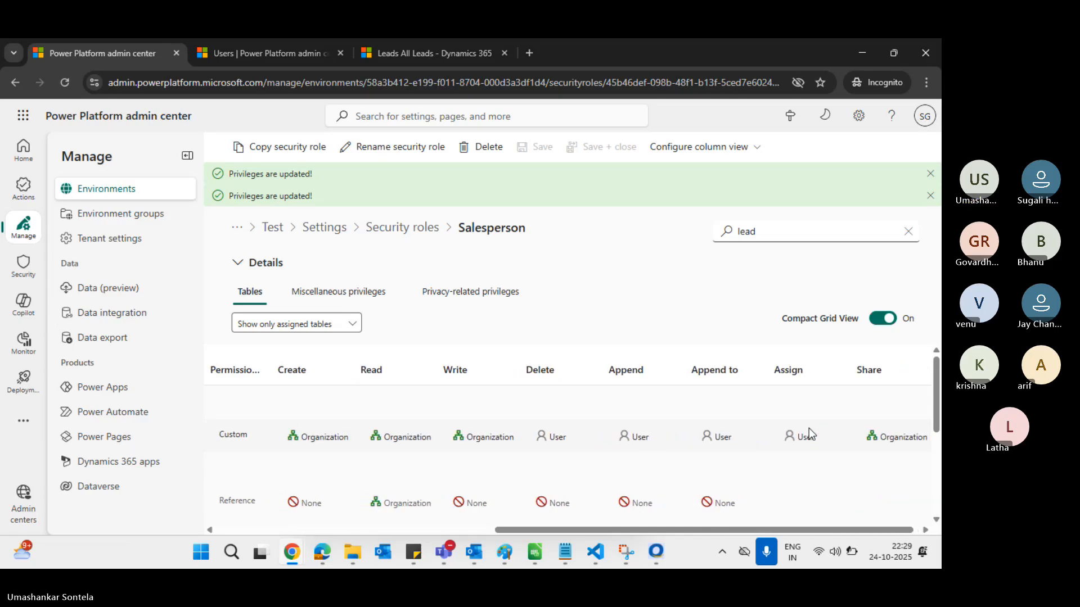
scroll(827, 410, "left", 1)
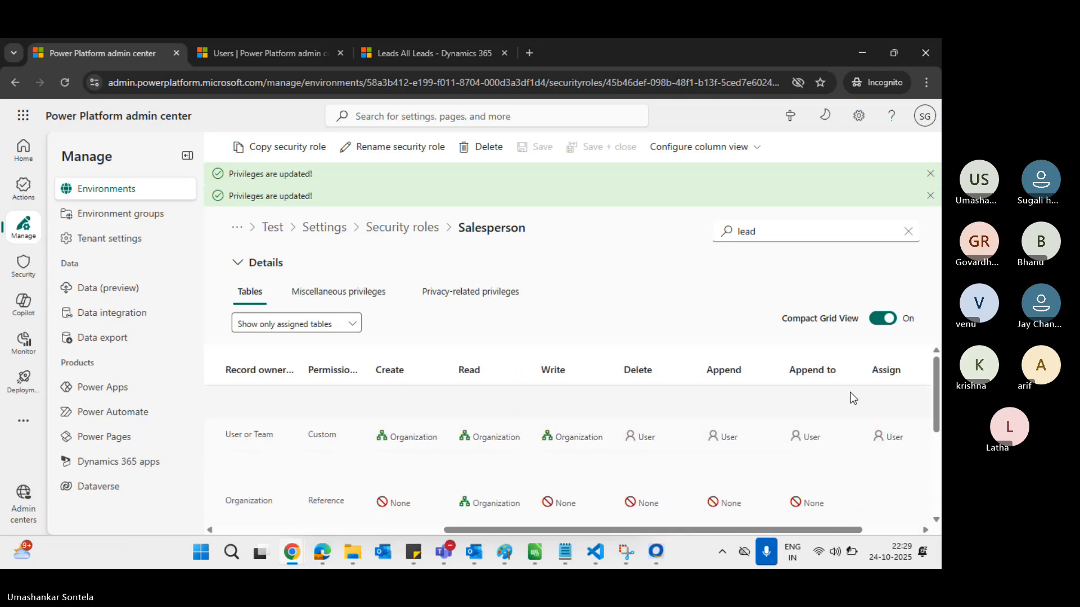
scroll(720, 402, "left", 6)
scroll(721, 403, "right", 5)
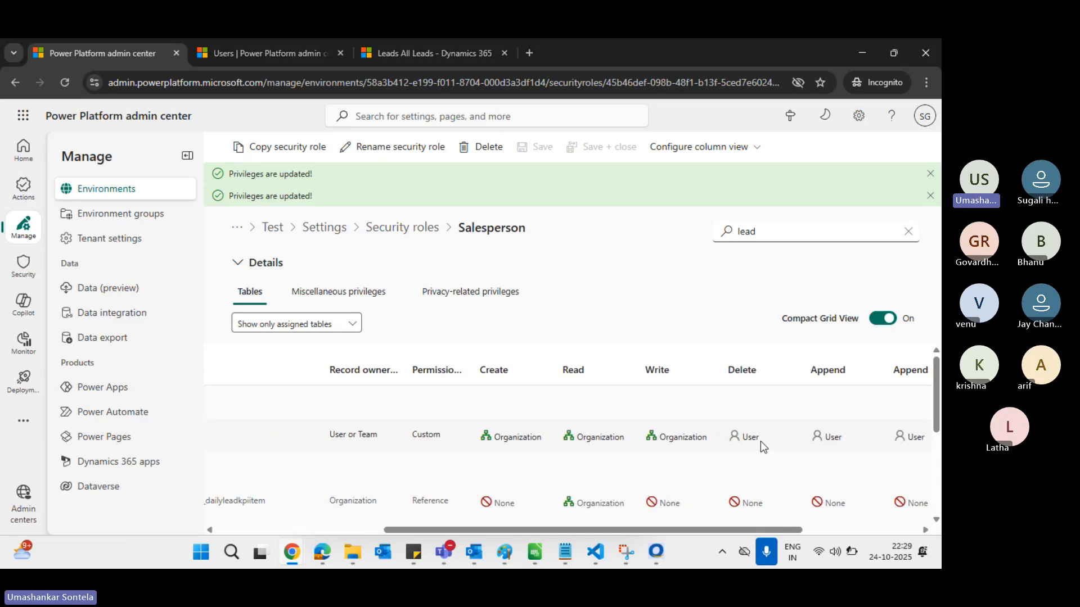
scroll(760, 441, "right", 1)
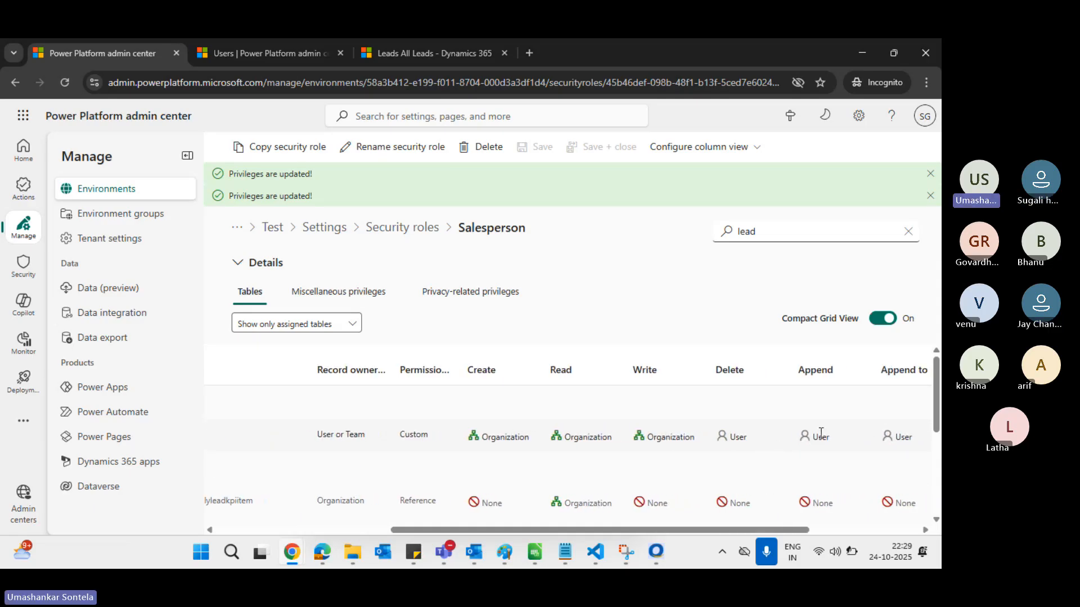
scroll(824, 433, "right", 3)
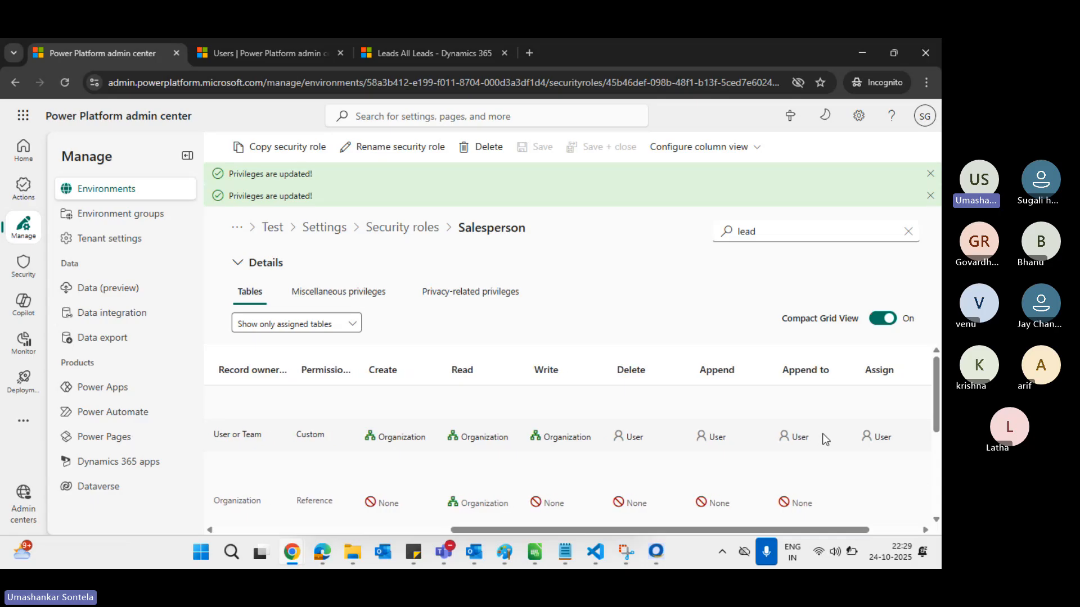
scroll(825, 437, "right", 1)
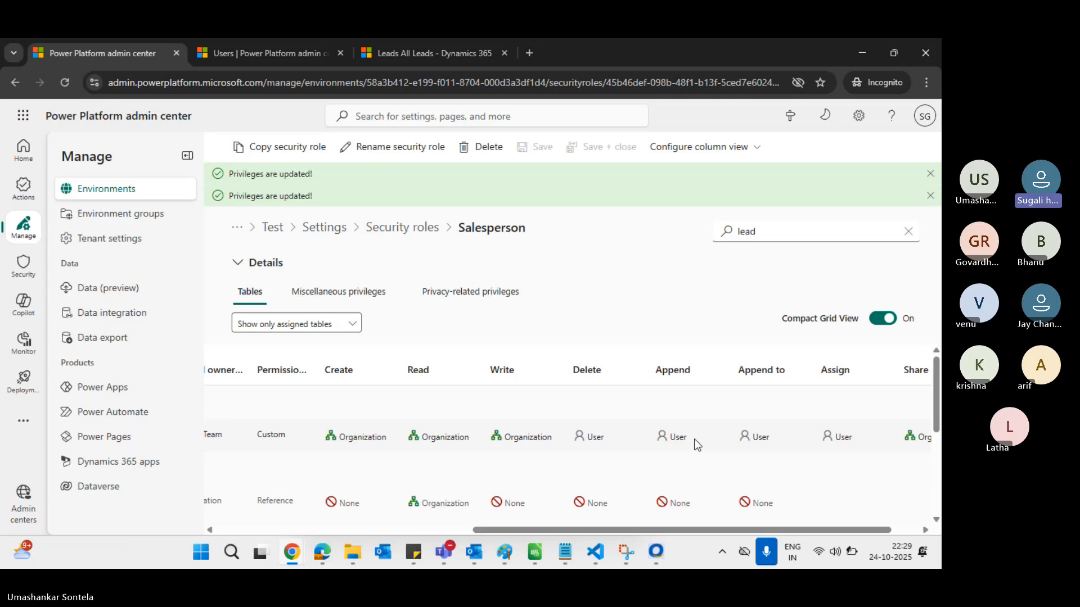
Open the lead with topic uyguyguyg from My Open Leads and expand its Related tab
key("alt+Tab")
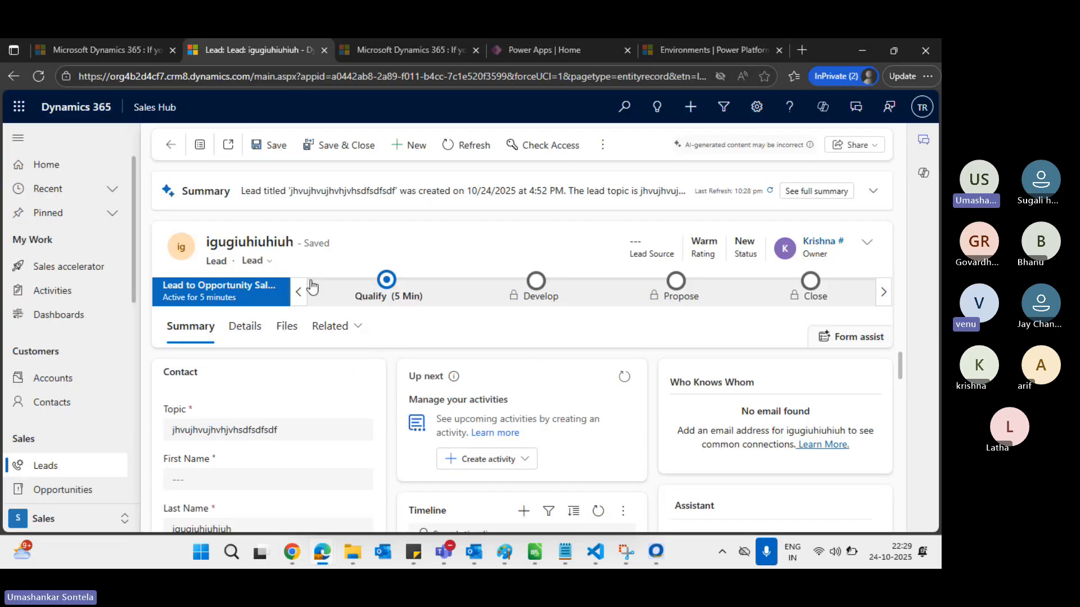
left_click(53, 385)
left_click(48, 472)
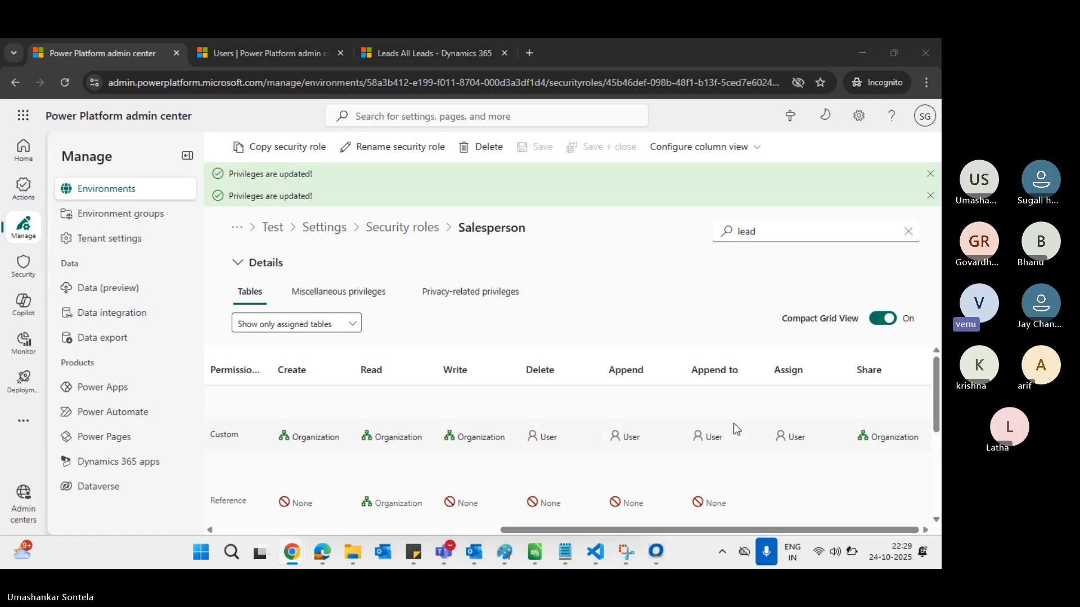
key("alt+Tab")
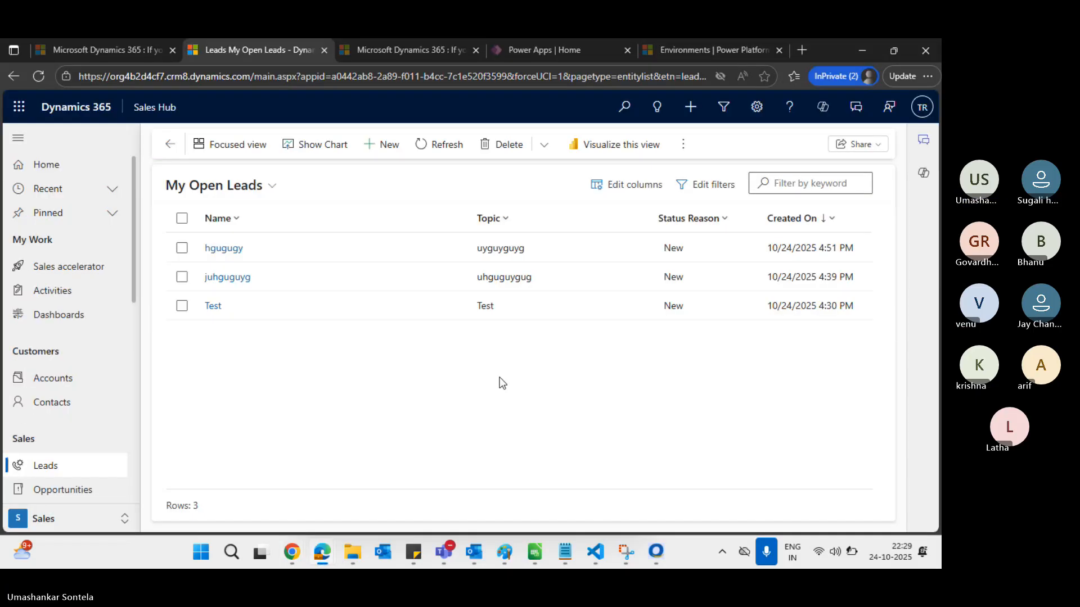
left_click(233, 252)
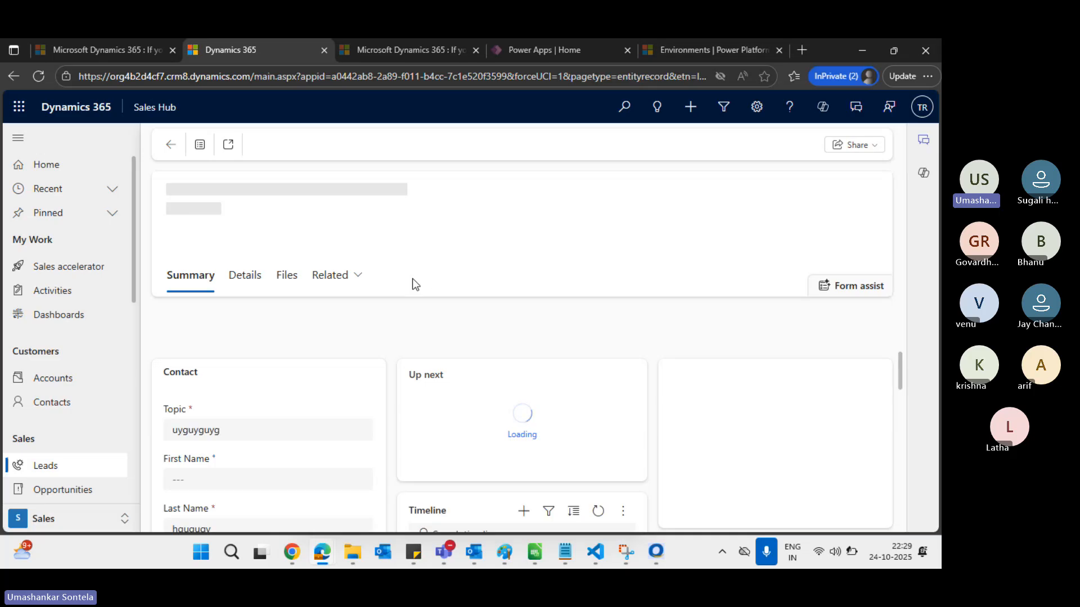
left_click(358, 277)
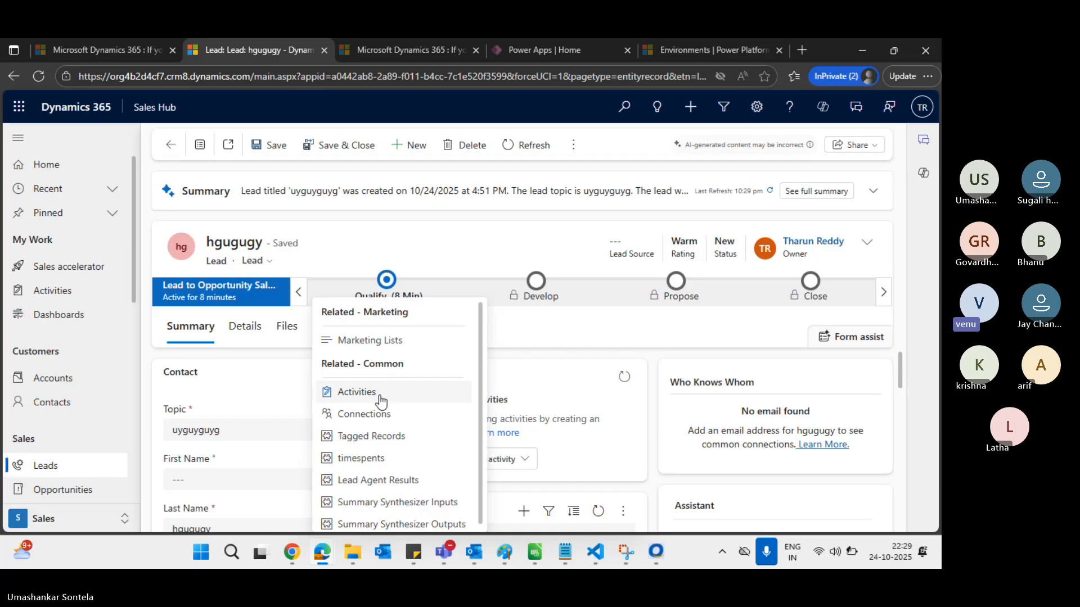
scroll(382, 402, "down", 1)
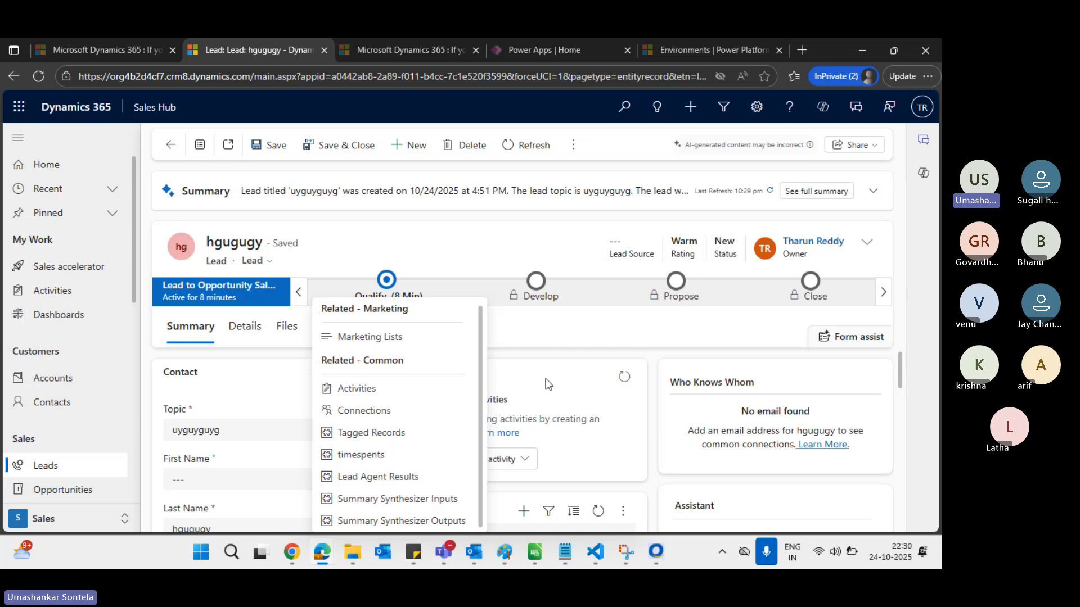
Filter the security role's table list by 'act'
key("alt+Tab")
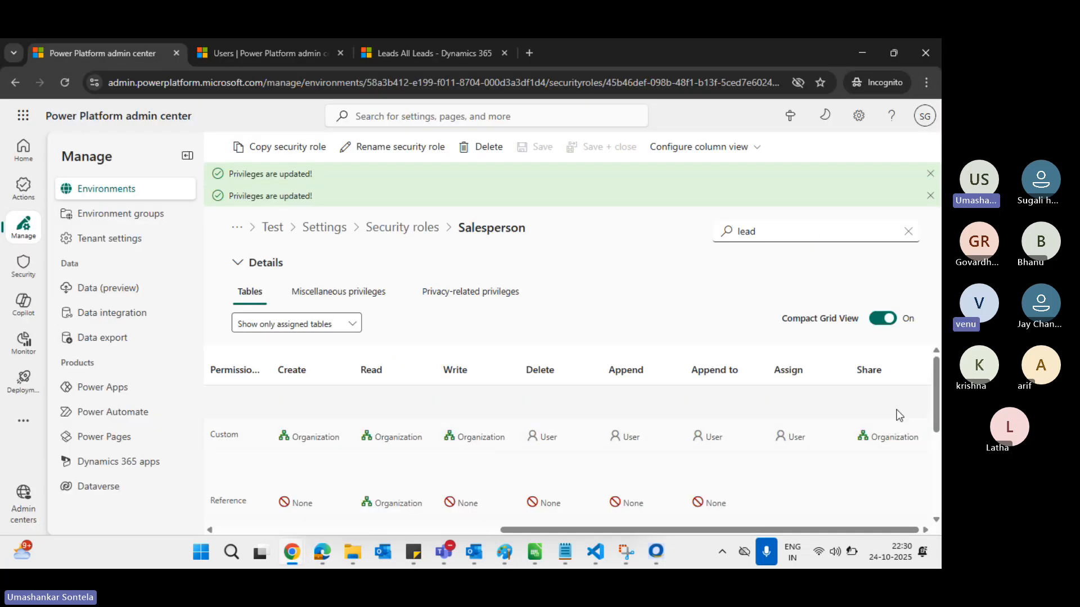
double_click(730, 231)
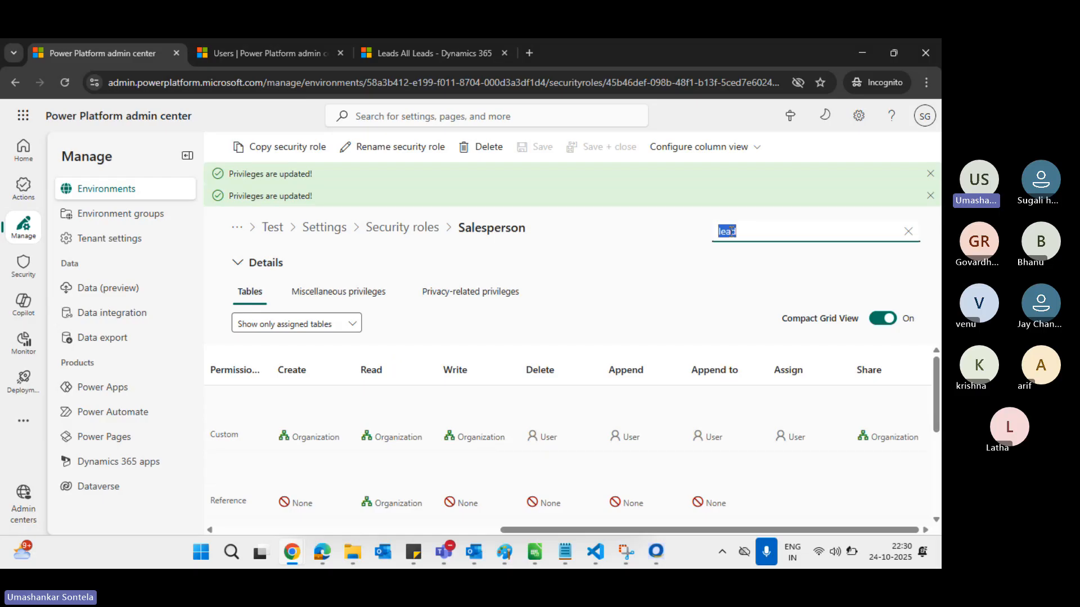
type("act")
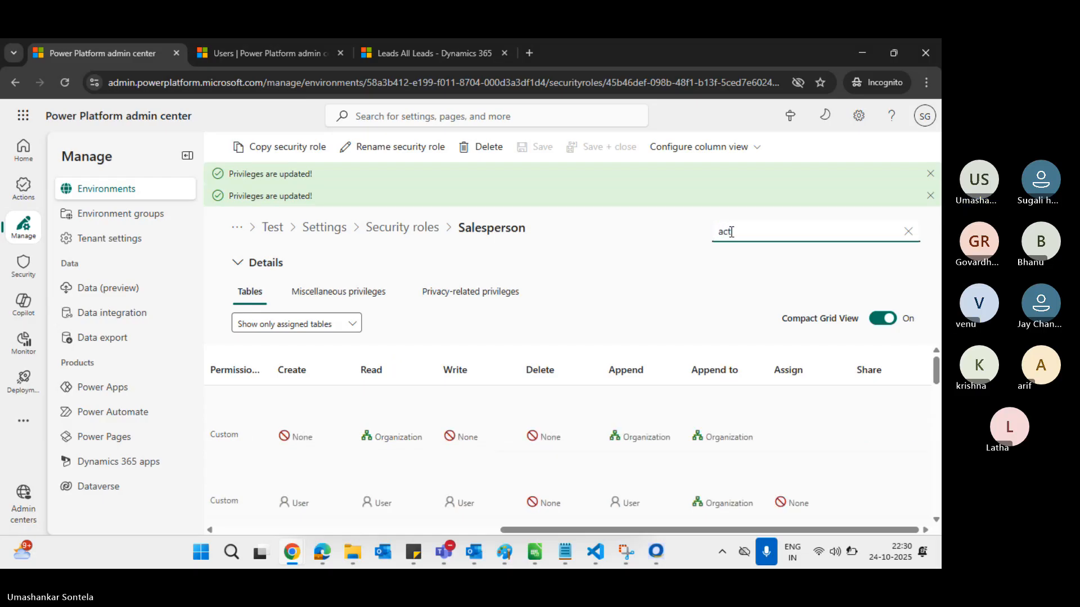
key("alt+Tab")
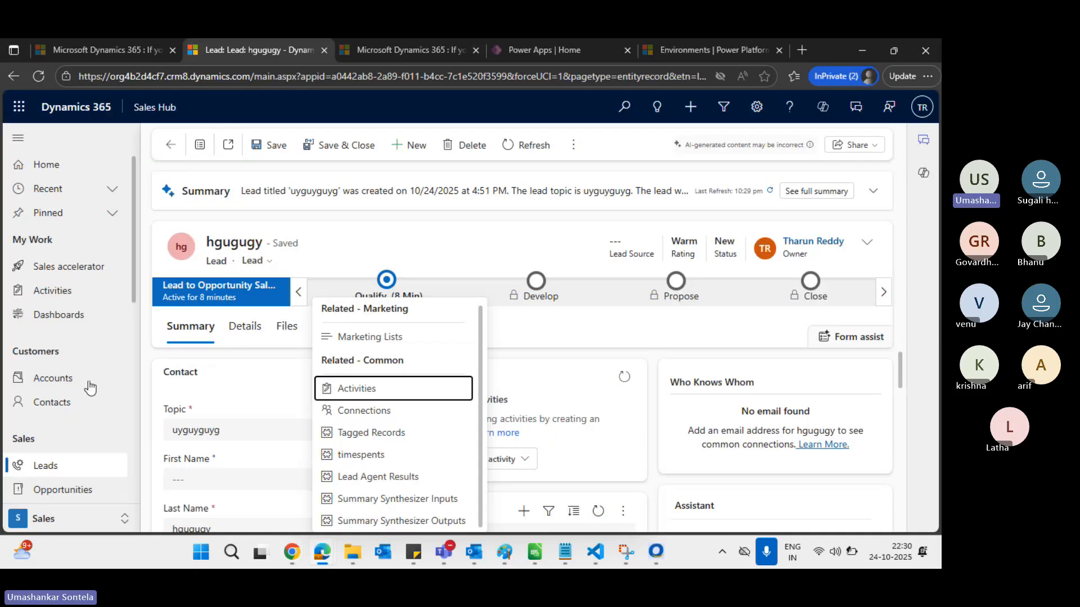
From Active Accounts, add a new account autofilled as 'Balaa Group njhjasd' and save it
left_click(49, 381)
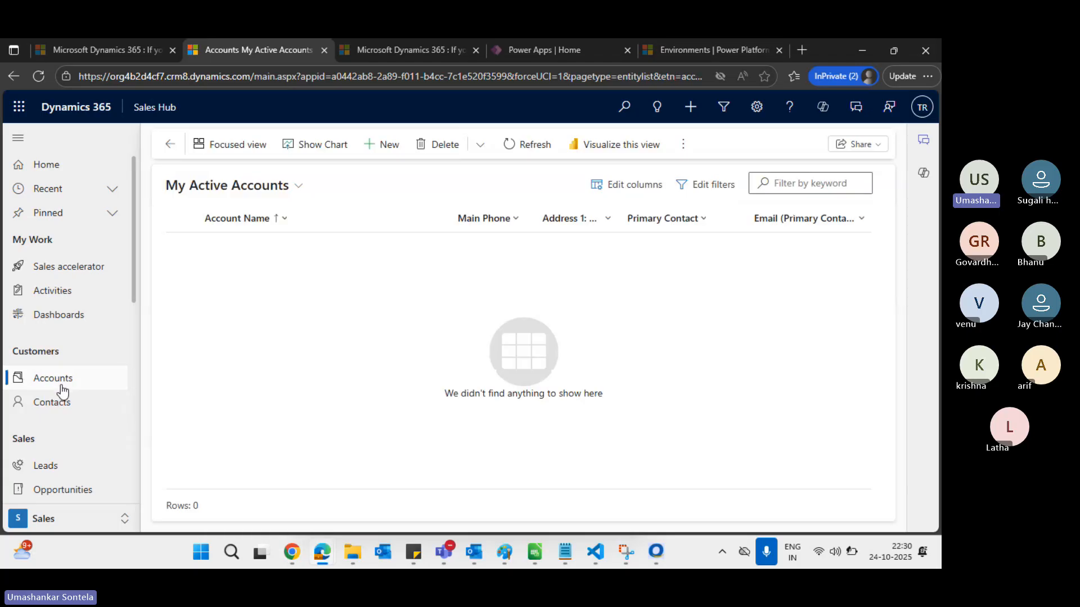
left_click(297, 187)
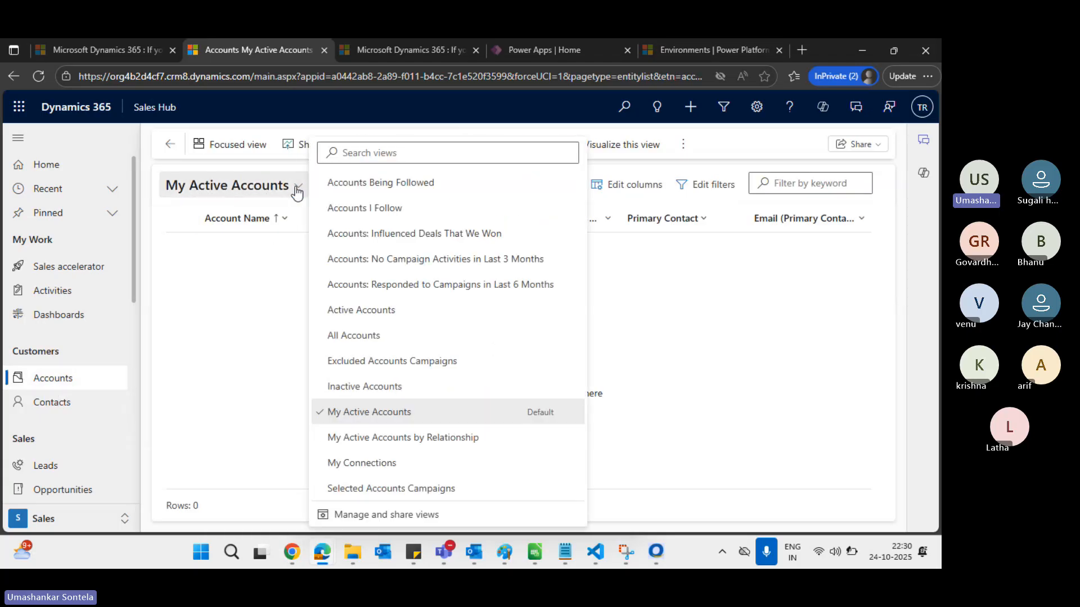
left_click(385, 310)
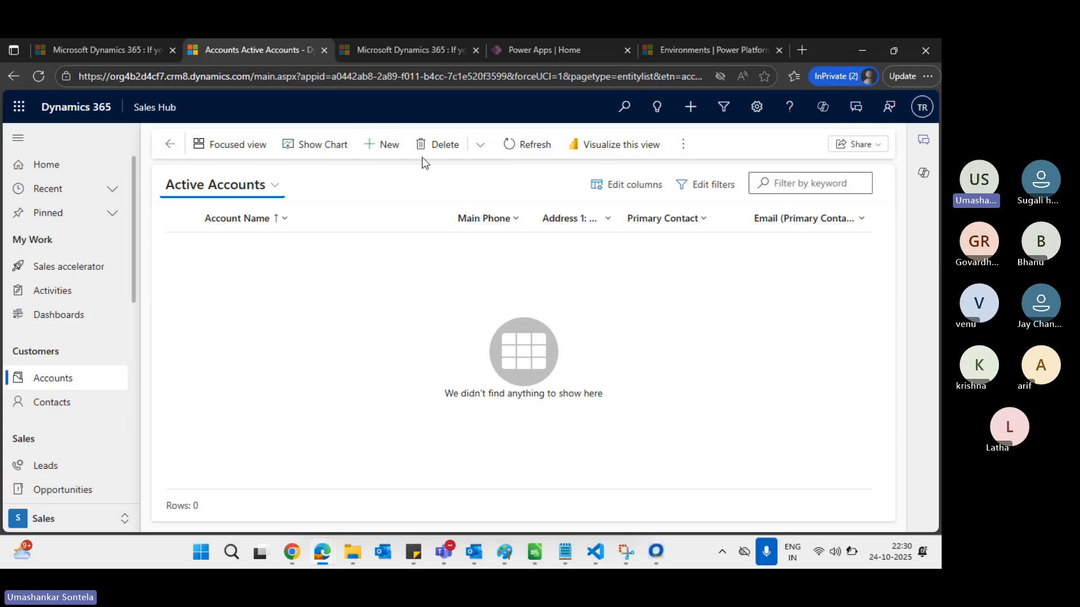
left_click(384, 144)
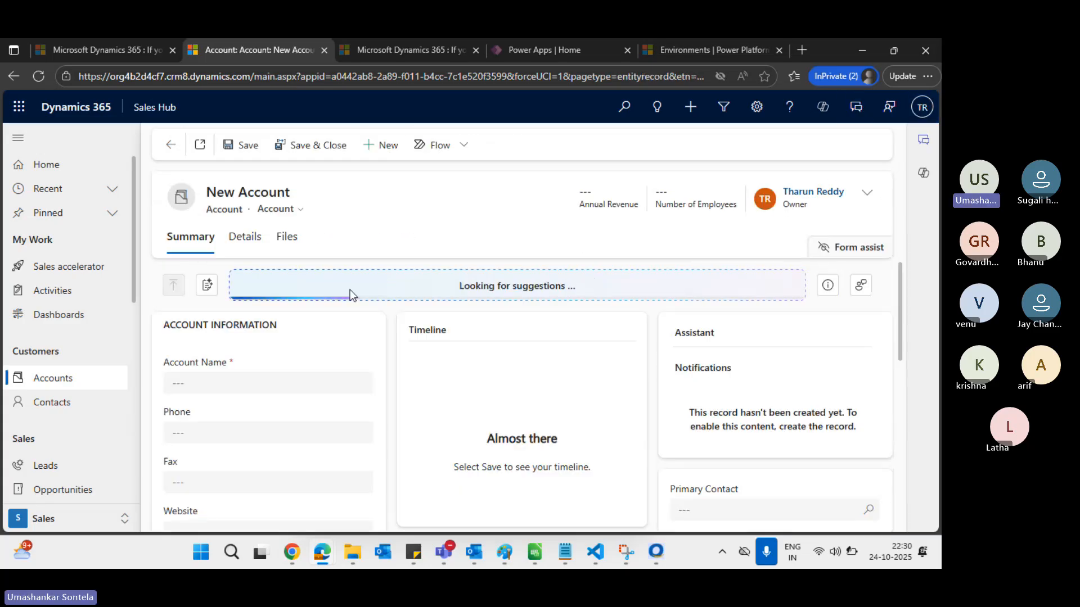
left_click(213, 387)
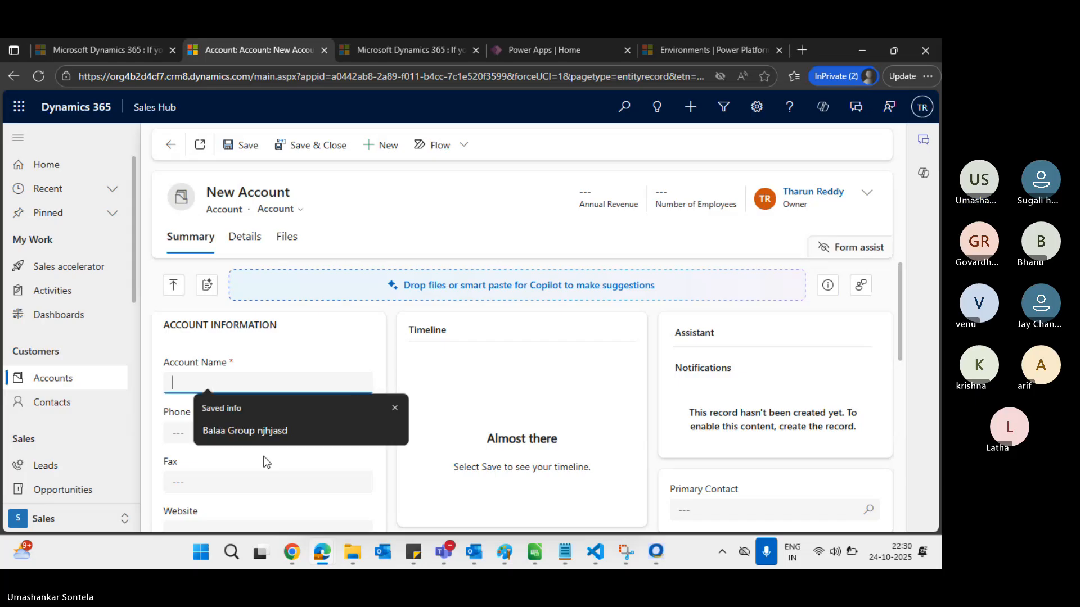
left_click(265, 432)
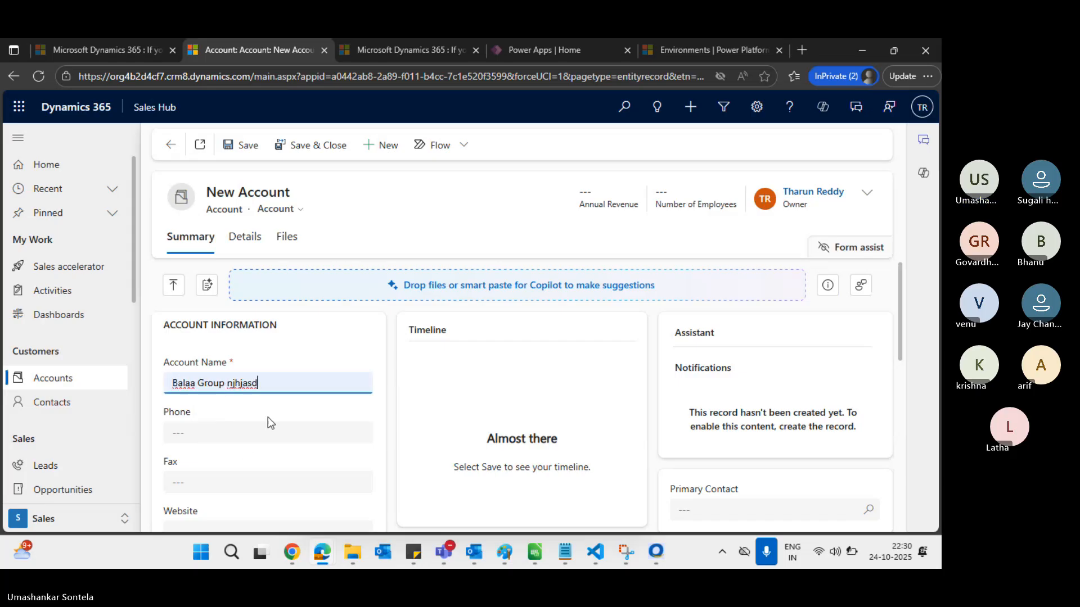
left_click(246, 147)
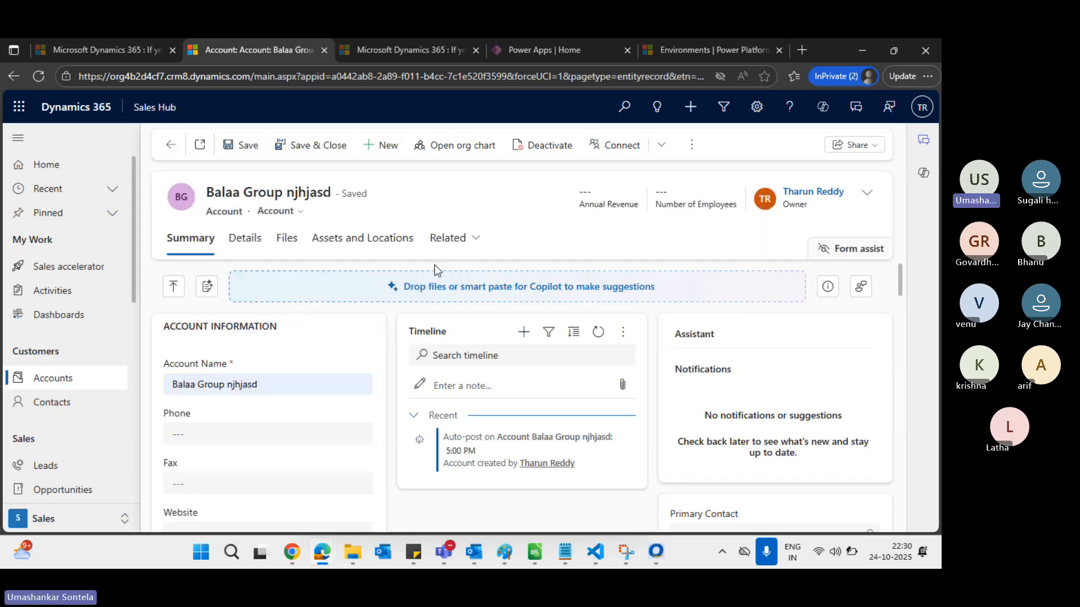
From Contacts, add a new contact with only the Last Name entered and save it
left_click(46, 403)
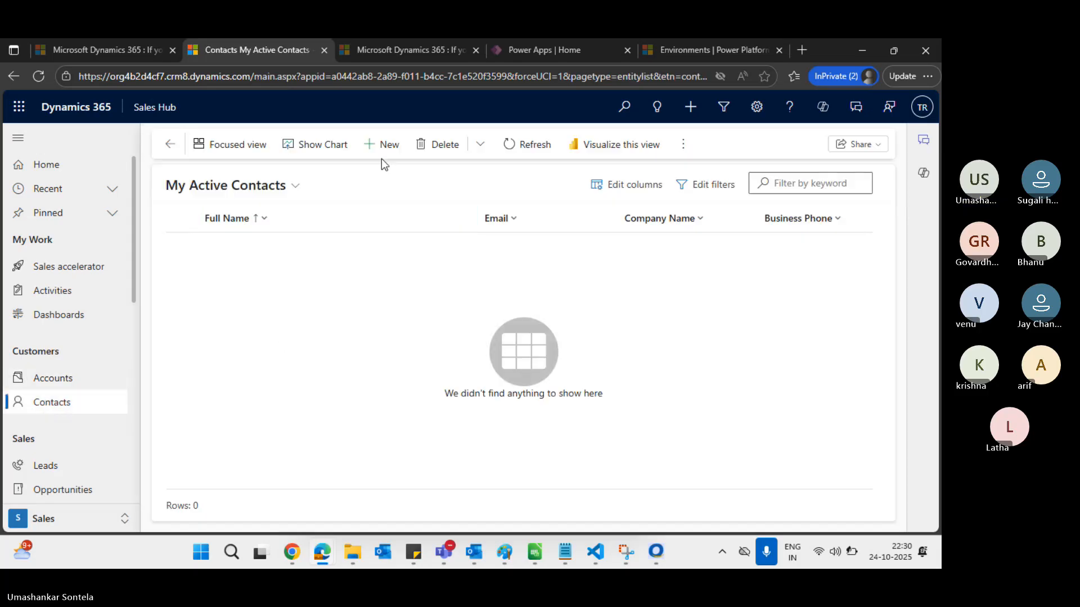
left_click(386, 145)
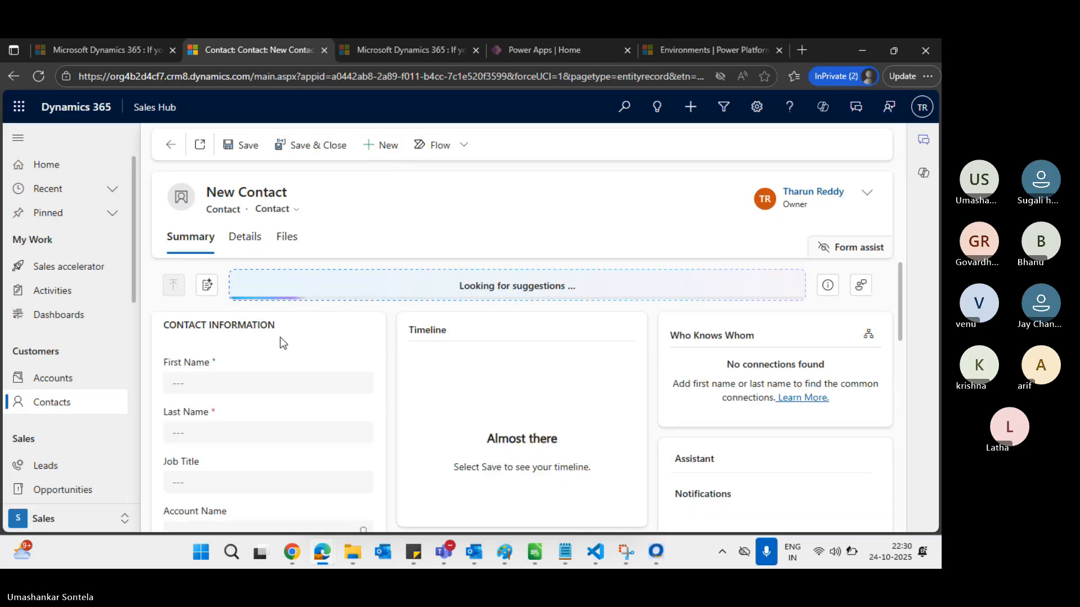
scroll(594, 327, "down", 1)
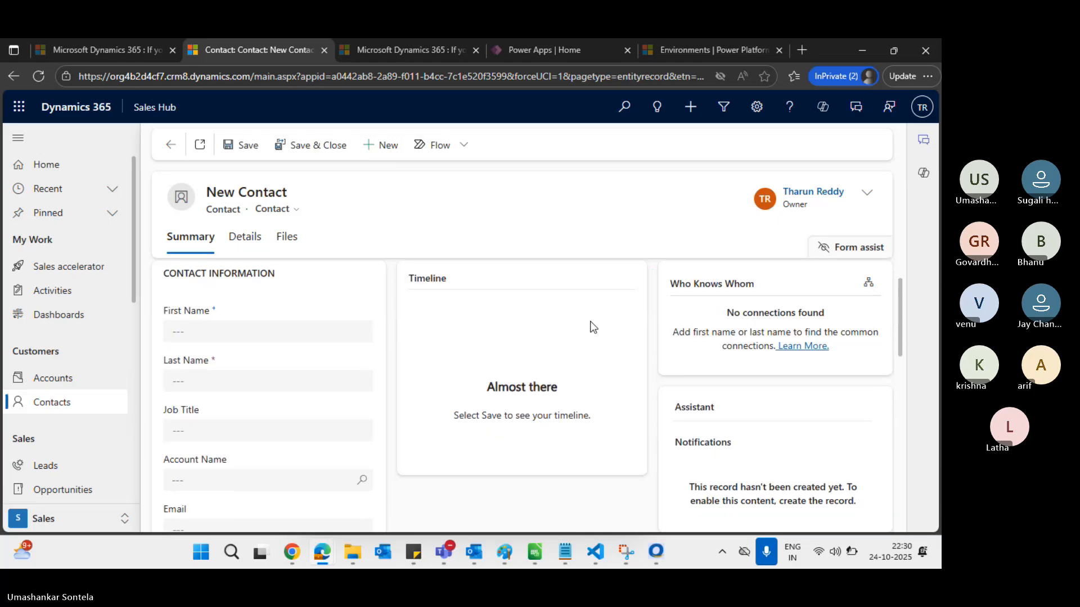
scroll(594, 327, "up", 1)
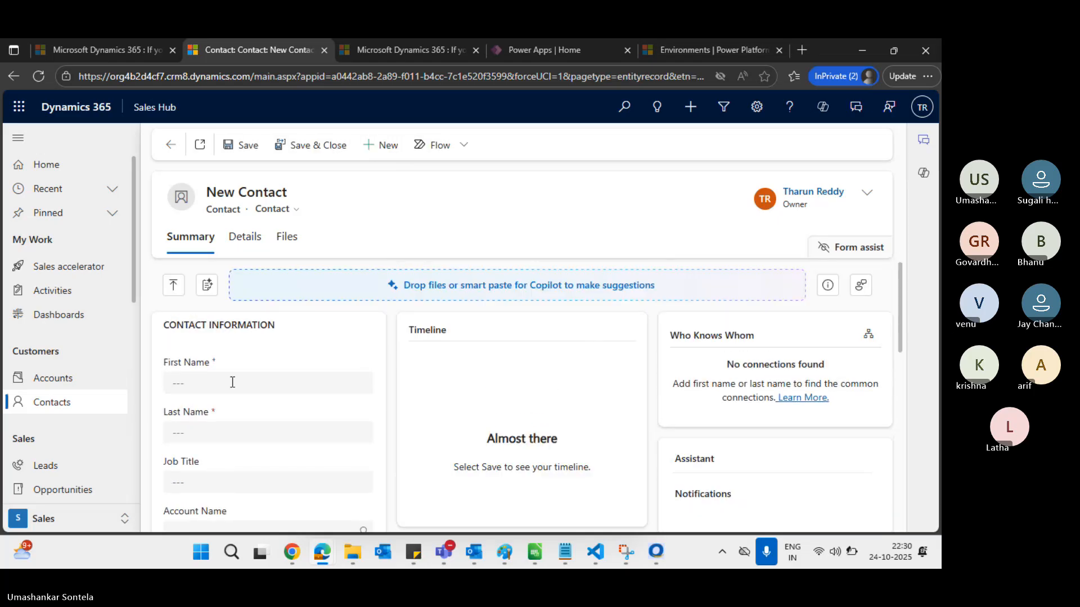
left_click(224, 436)
left_click(252, 152)
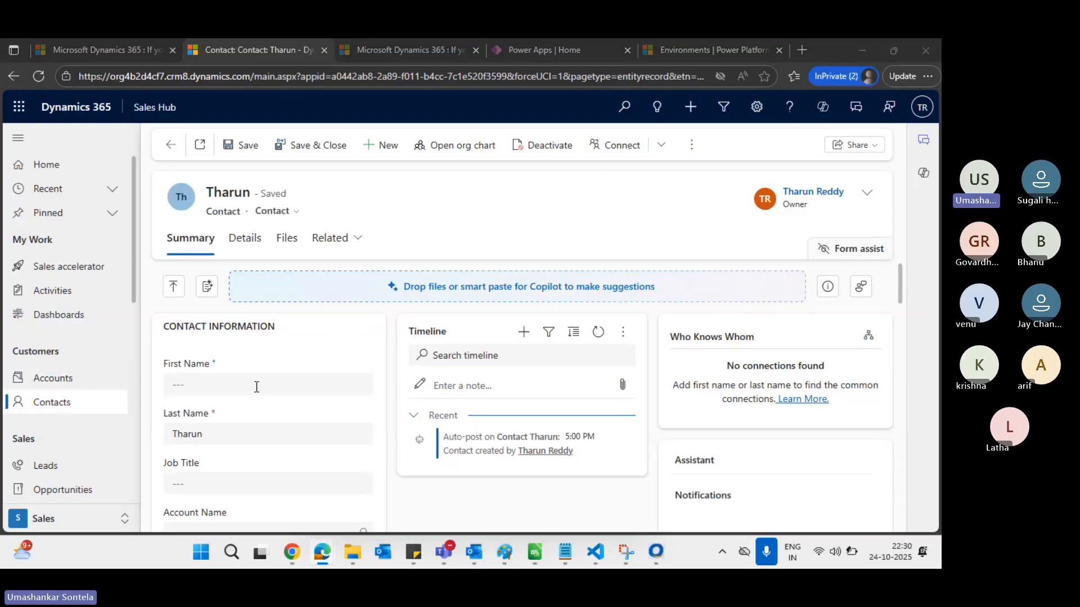
key("alt+Tab")
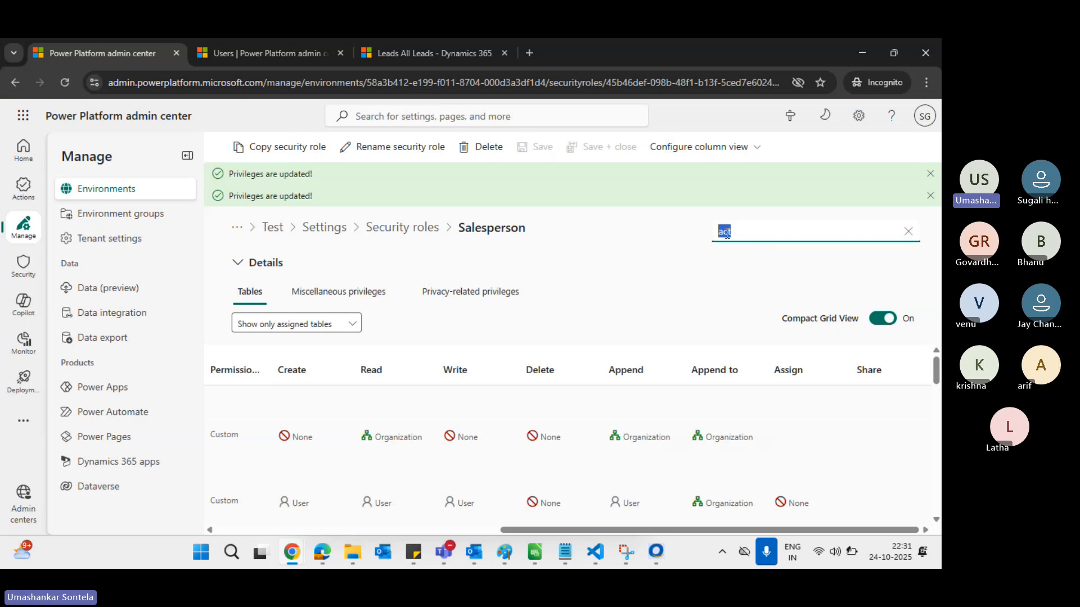
Filter the Salesperson role's tables by 'accou' and open the Account row for editing
type("ac")
type("ou")
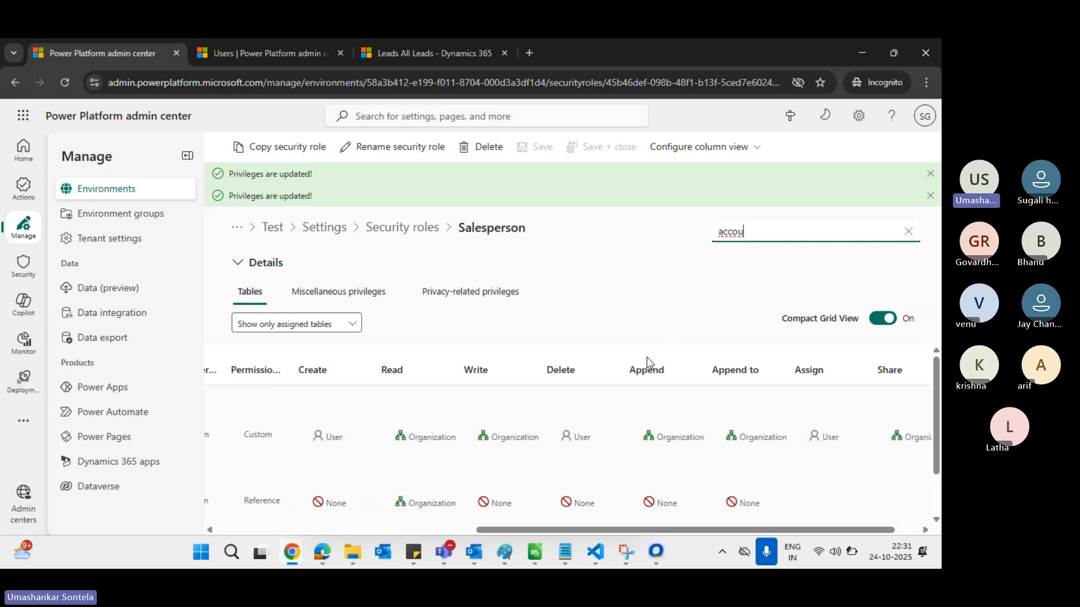
scroll(647, 356, "left", 10)
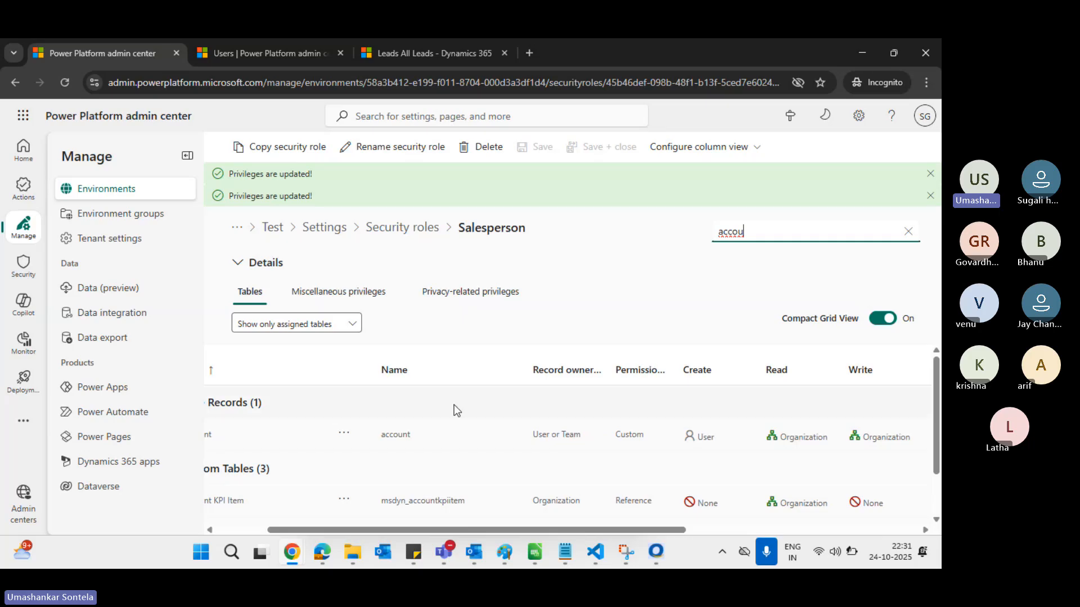
scroll(454, 404, "right", 10)
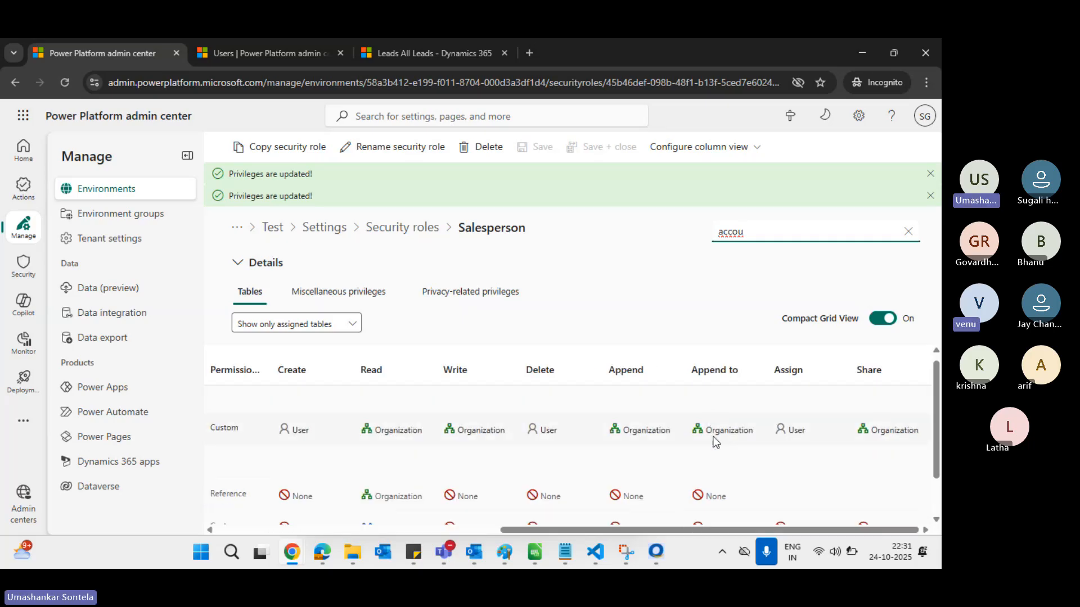
left_click(652, 428)
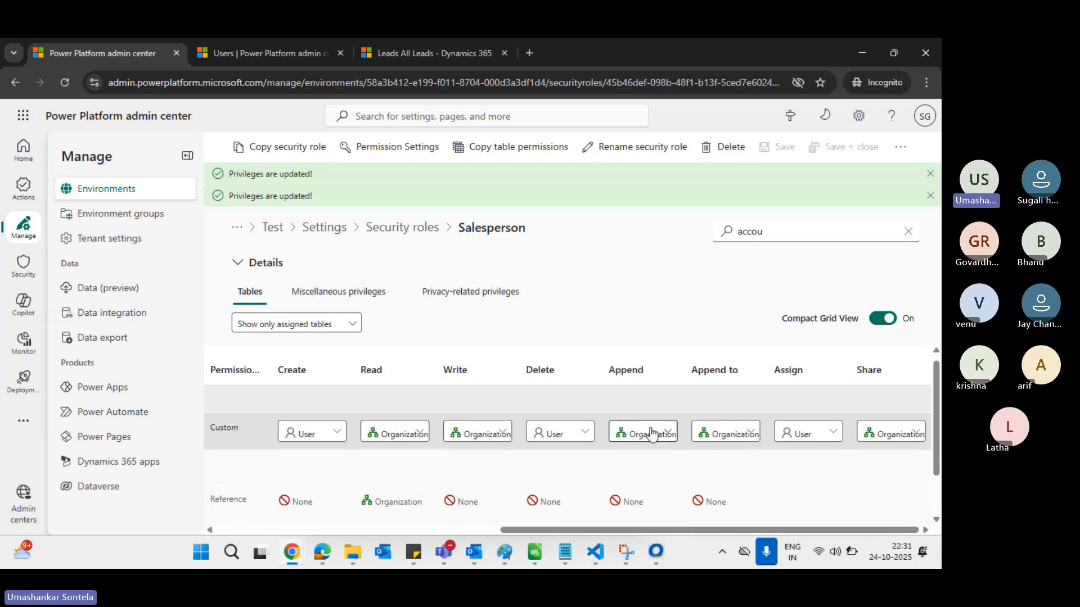
Set Account's Append to and Append privileges to User and save the role
left_click(753, 437)
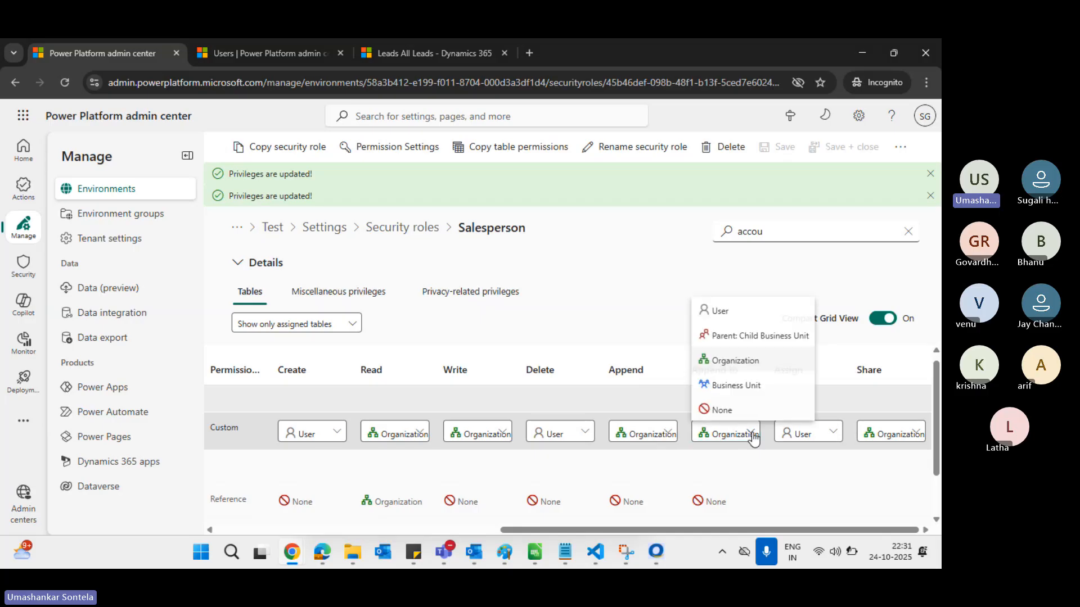
left_click(736, 313)
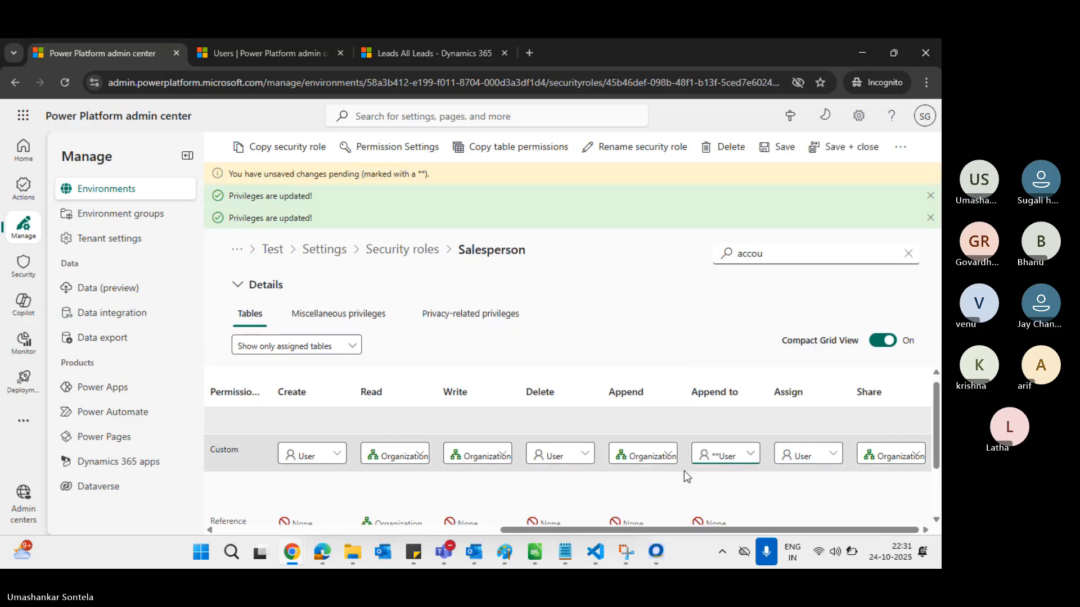
left_click(670, 456)
left_click(659, 336)
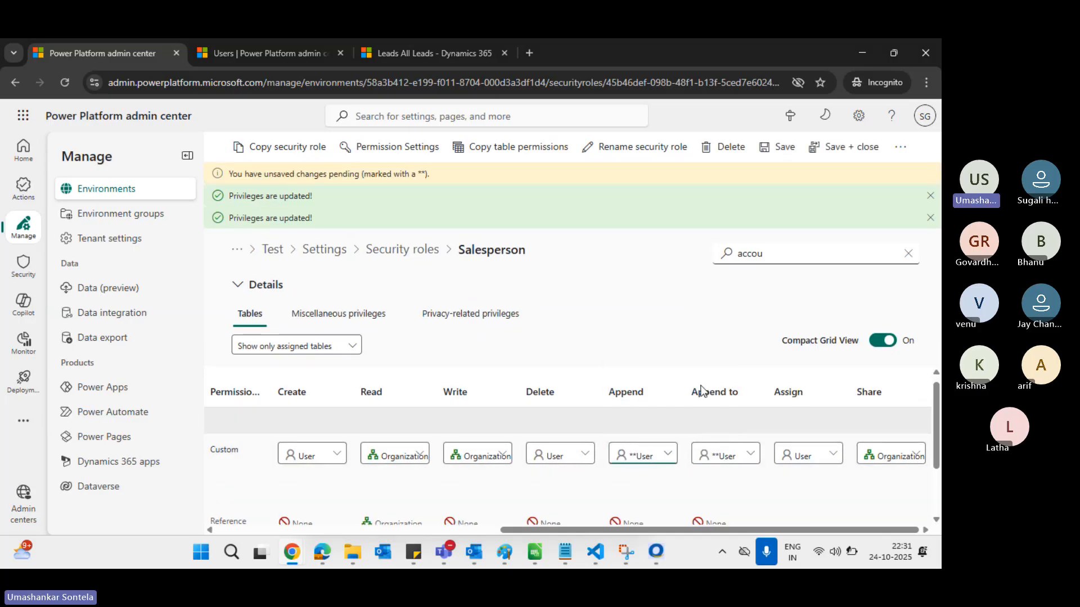
left_click(782, 150)
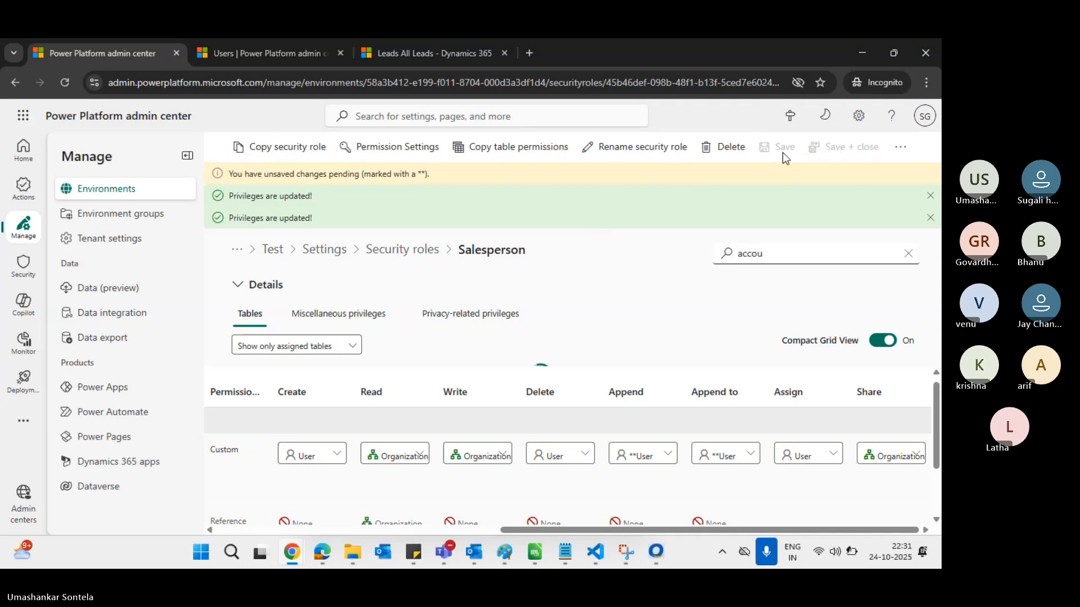
left_click(745, 253)
Replace the table search with 'contact' and open the Contact row for editing
double_click(741, 252)
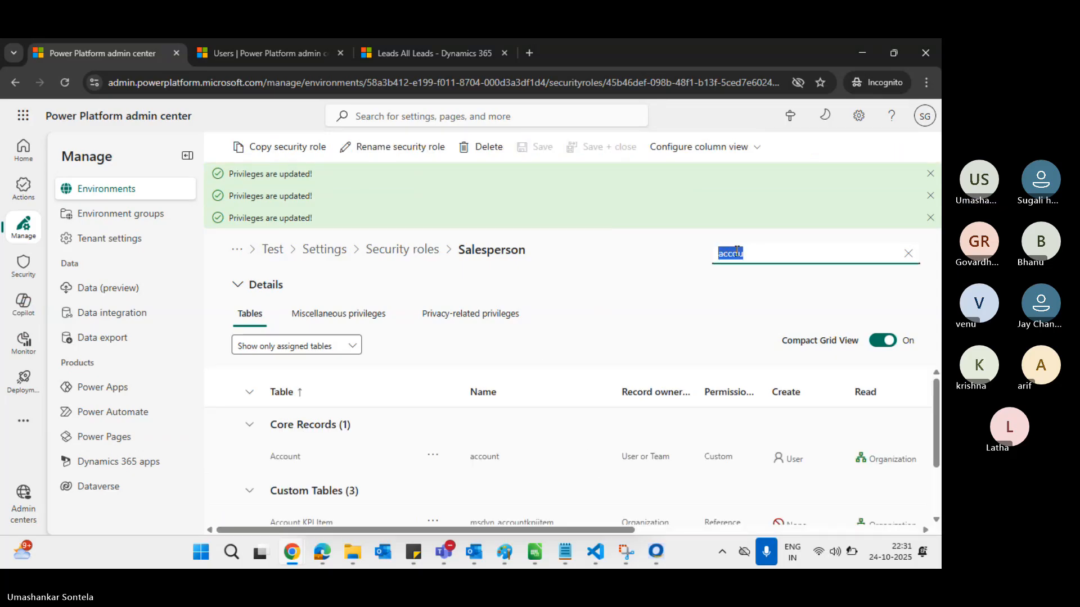
type("contact")
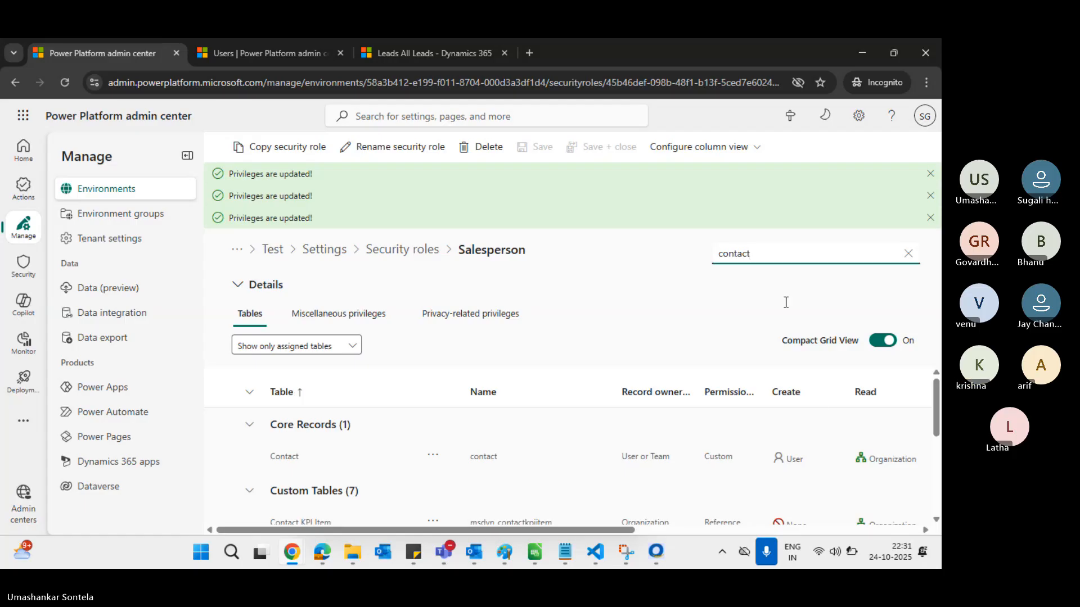
scroll(778, 470, "right", 8)
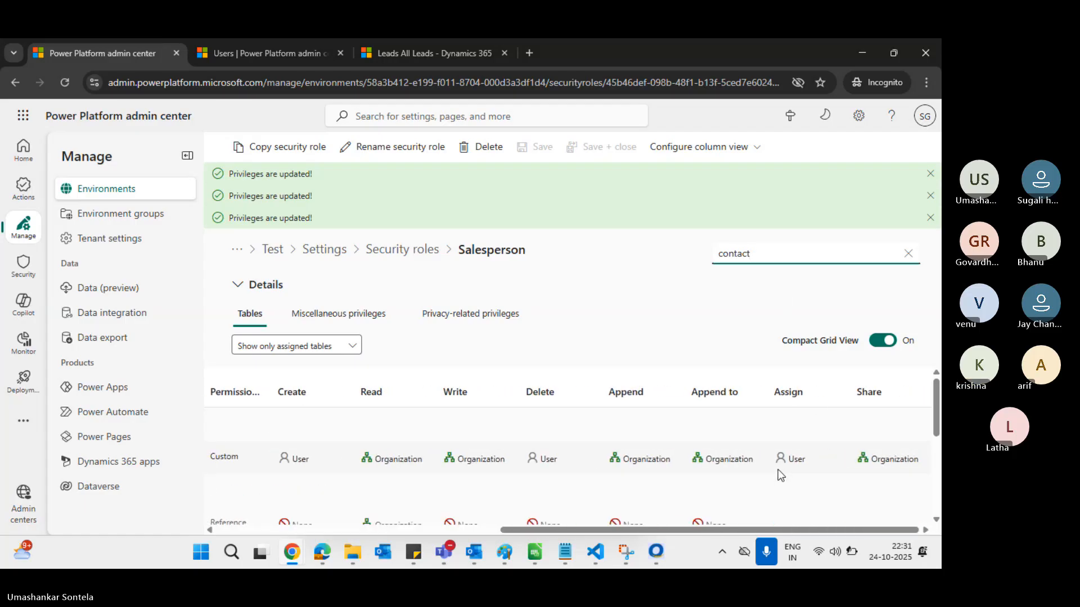
left_click(738, 461)
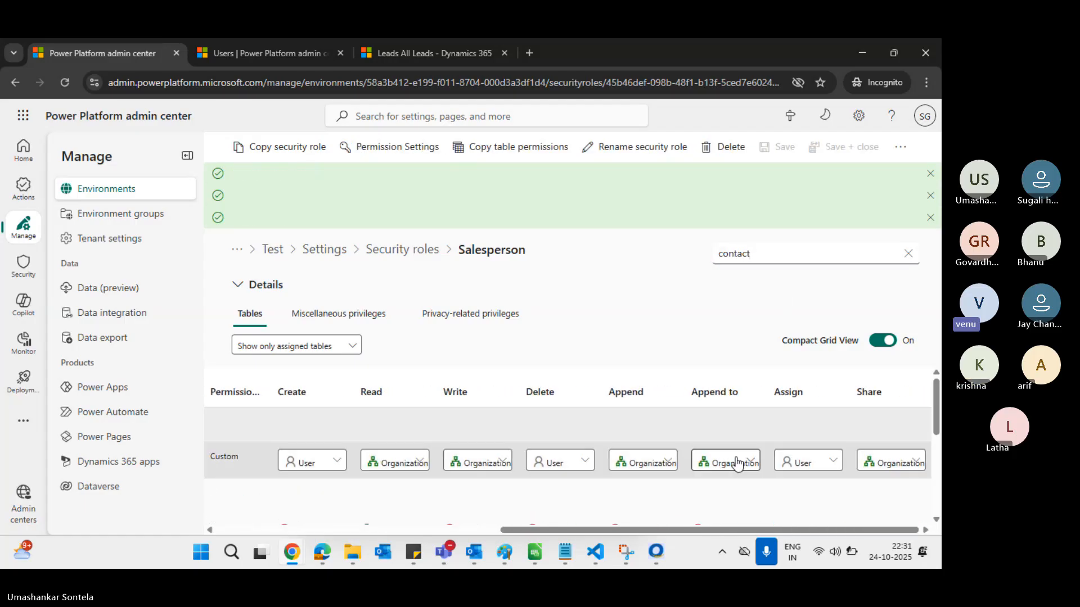
Set Contact's Append to and Append privileges to User, save, and return to Sales Hub
left_click(738, 462)
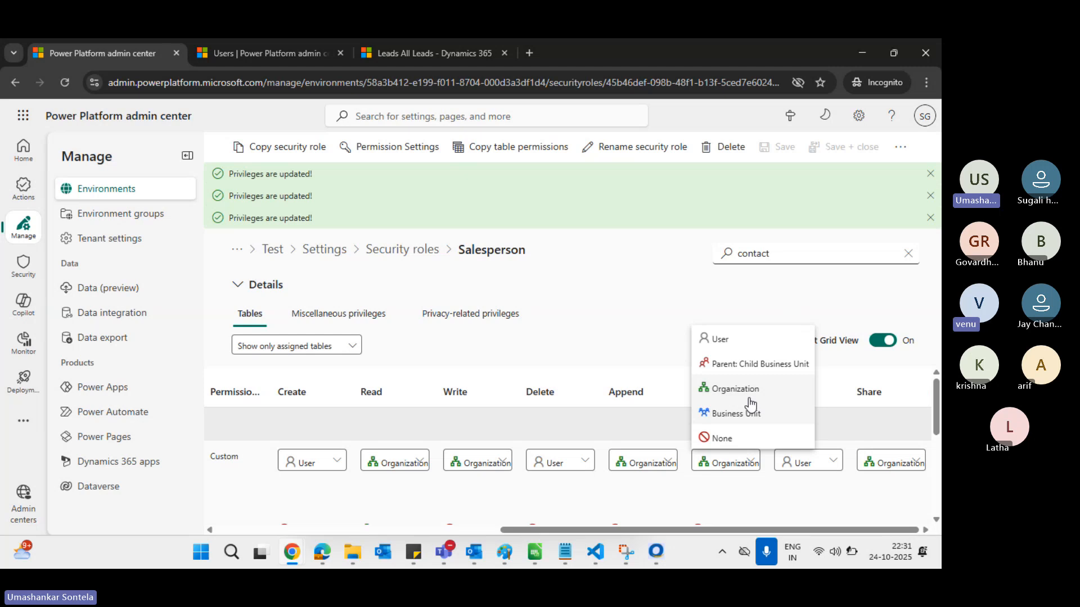
left_click(740, 344)
left_click(644, 485)
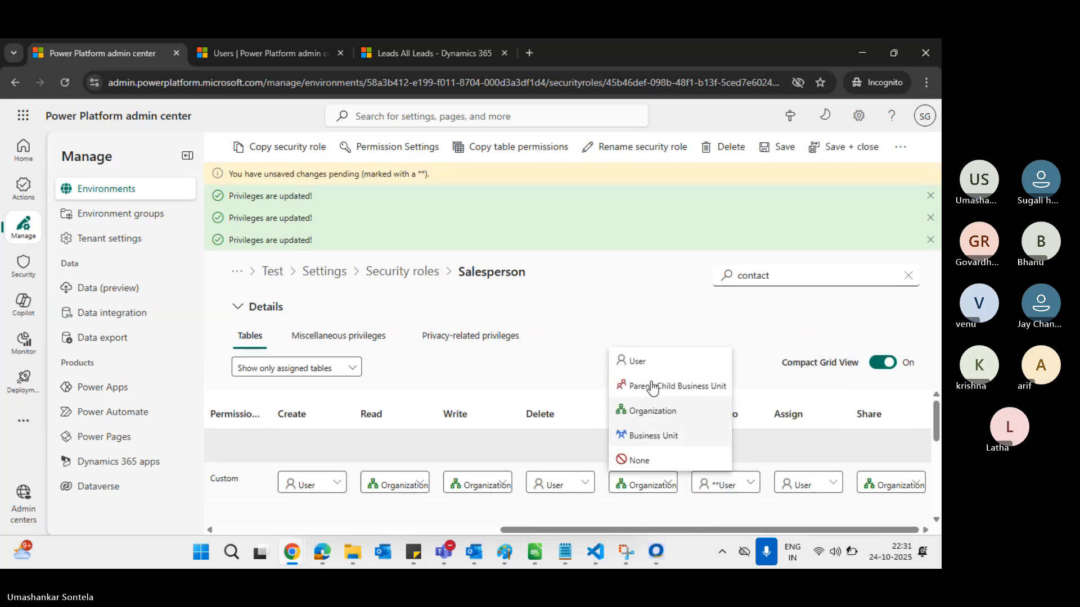
left_click(641, 360)
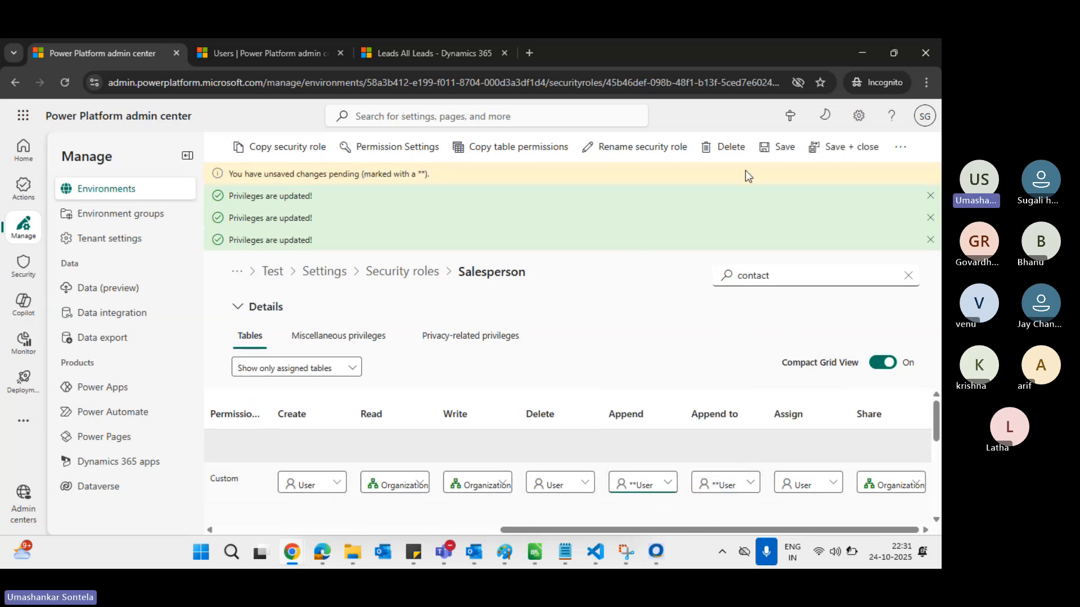
left_click(788, 147)
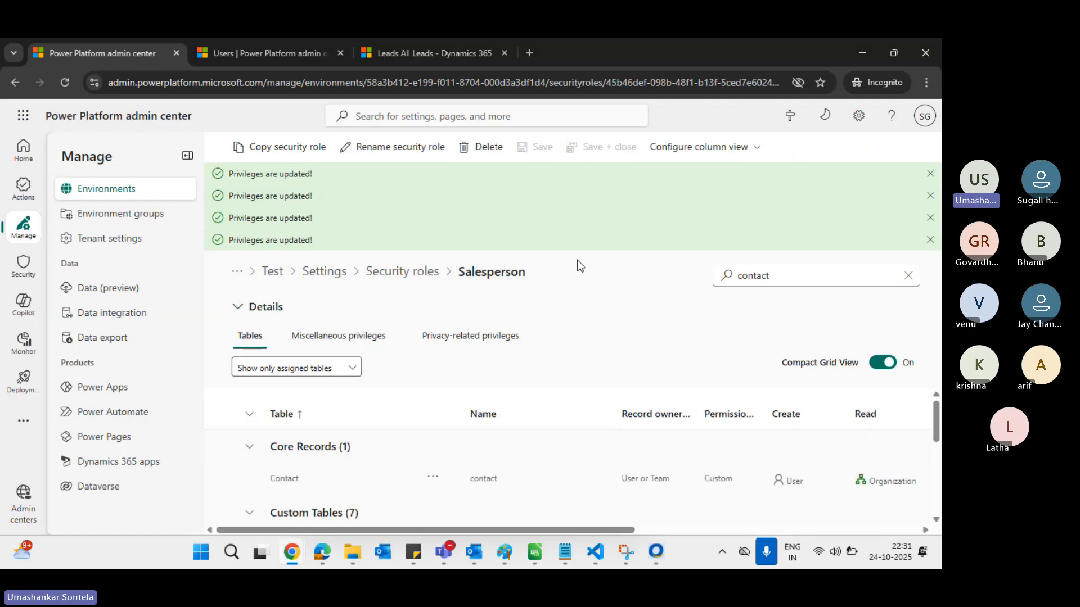
key("alt+Tab")
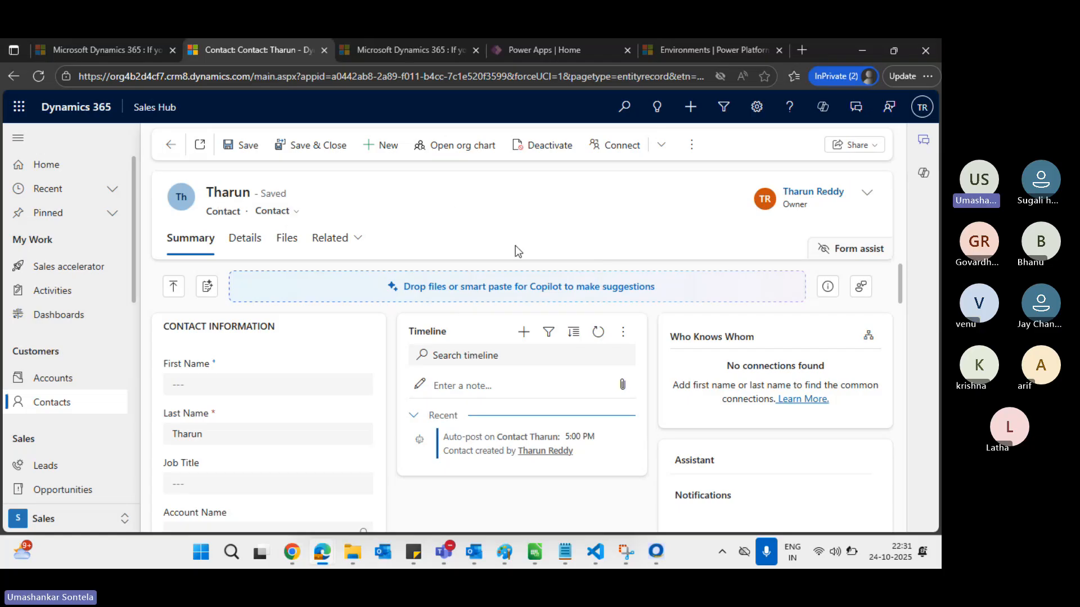
Open the Balaa Group njhjasd account from the Accounts list
left_click(70, 379)
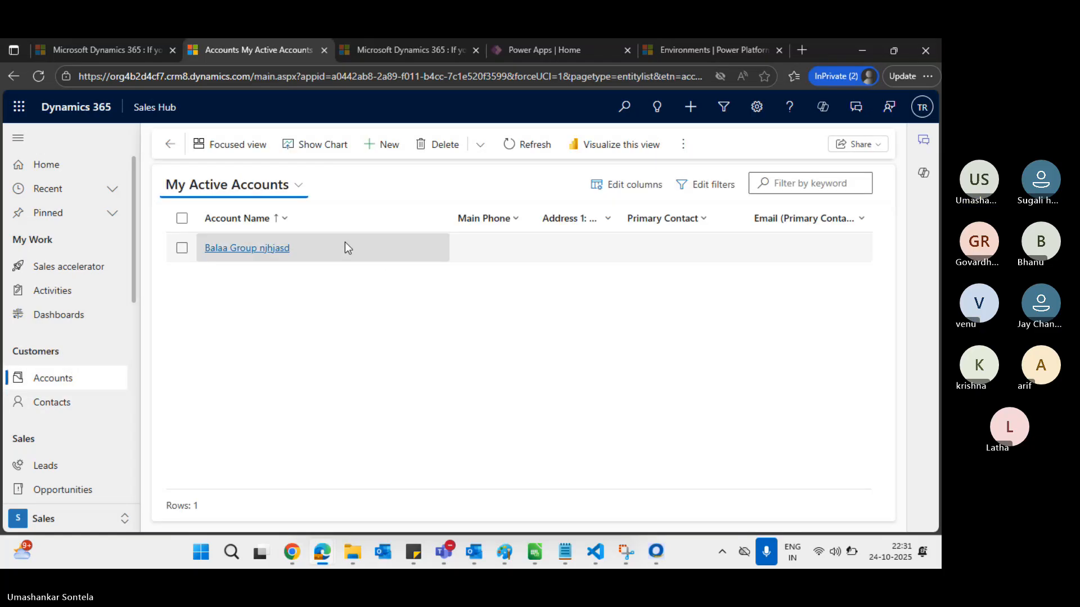
left_click(256, 249)
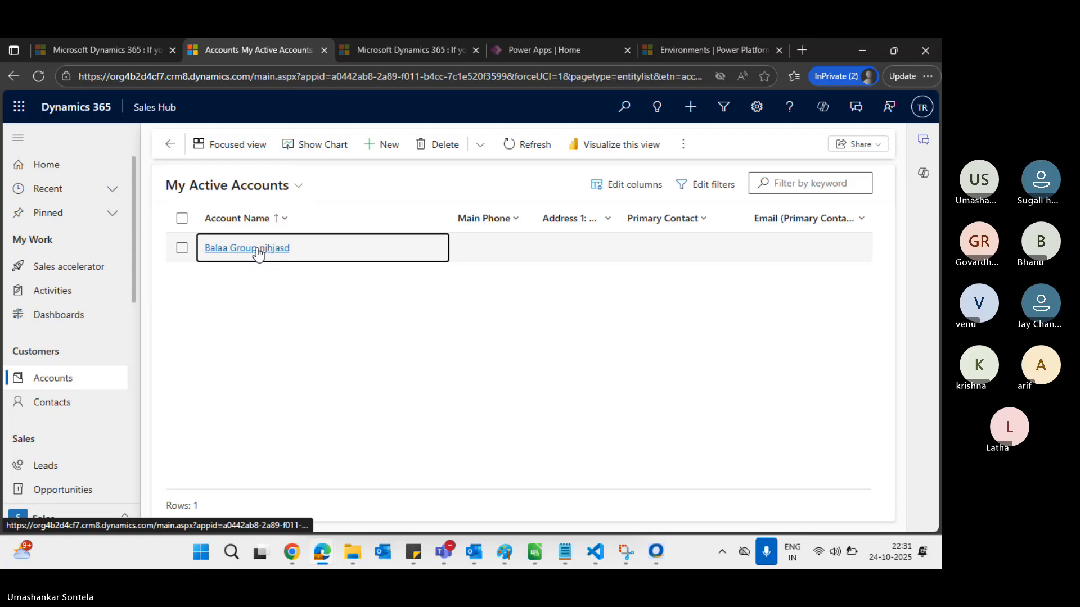
scroll(491, 312, "down", 3)
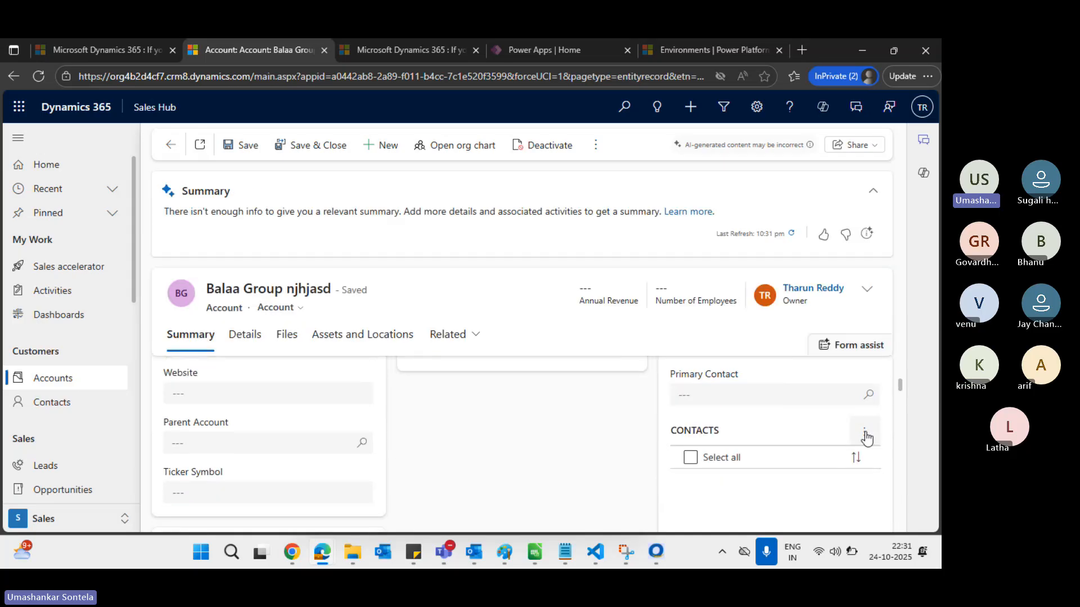
Add the recent contact to the account's Contacts subgrid using Add Existing Contact
left_click(865, 432)
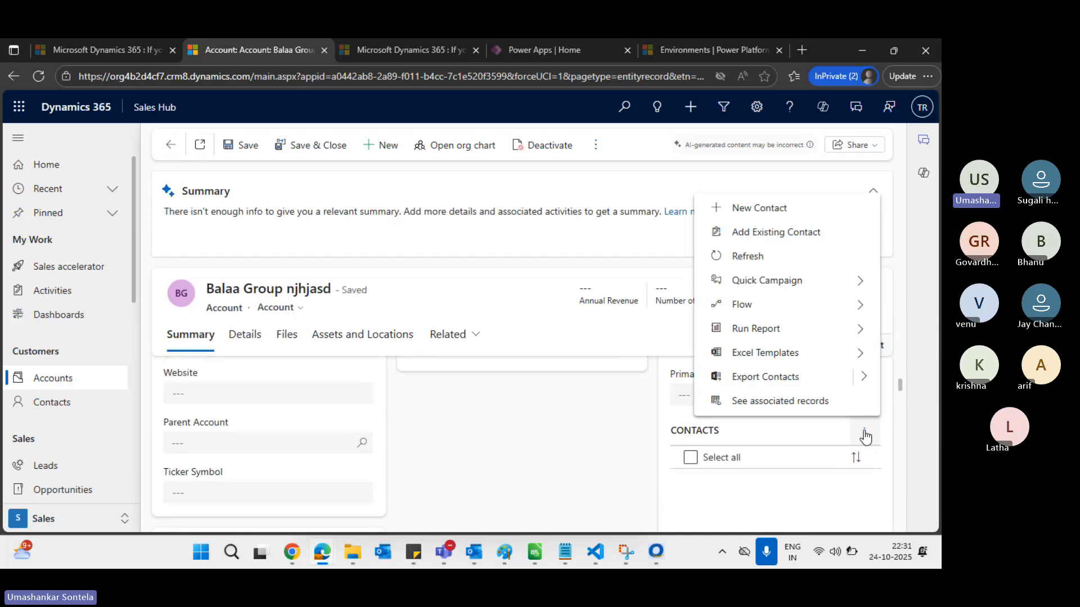
left_click(788, 227)
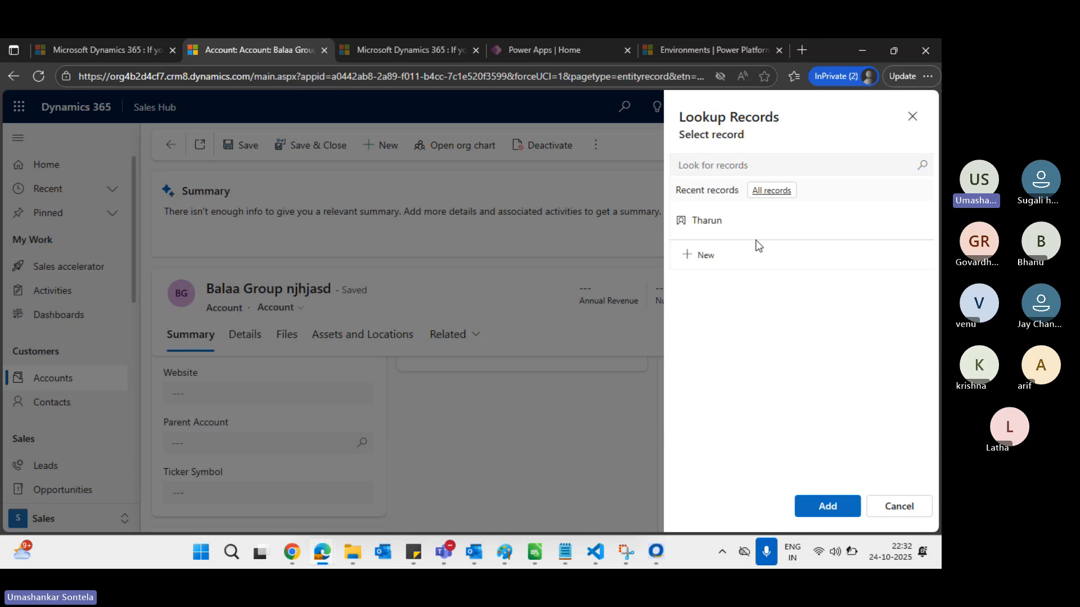
left_click(714, 224)
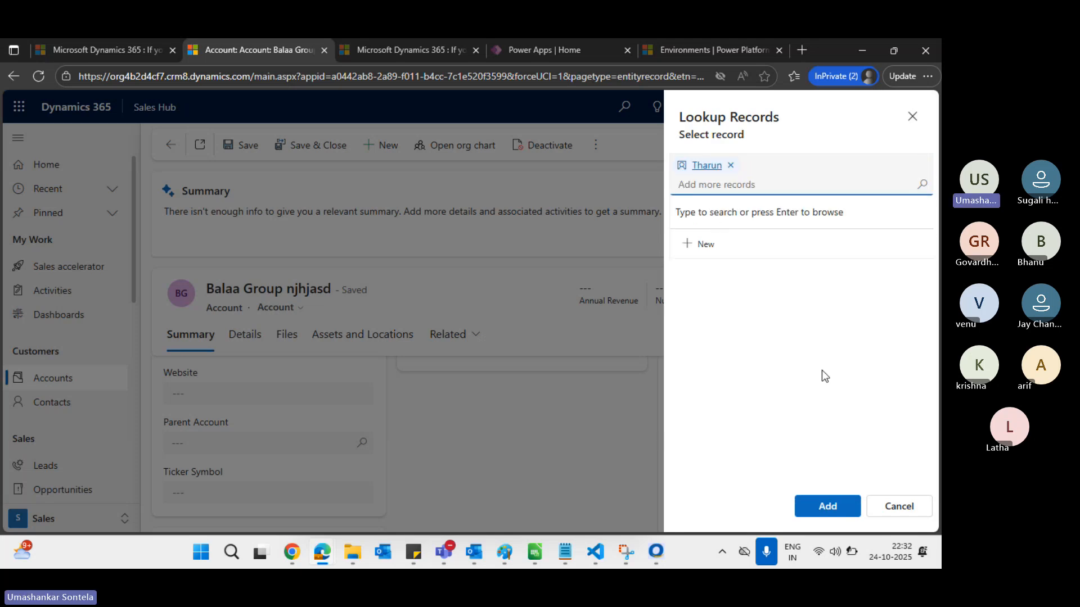
left_click(838, 506)
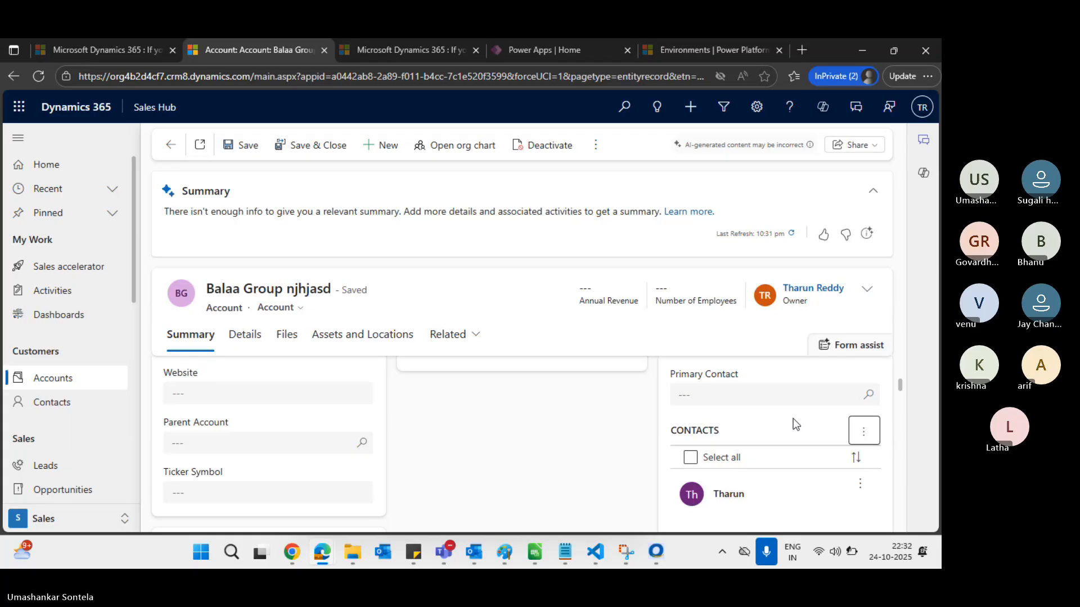
scroll(731, 467, "down", 1)
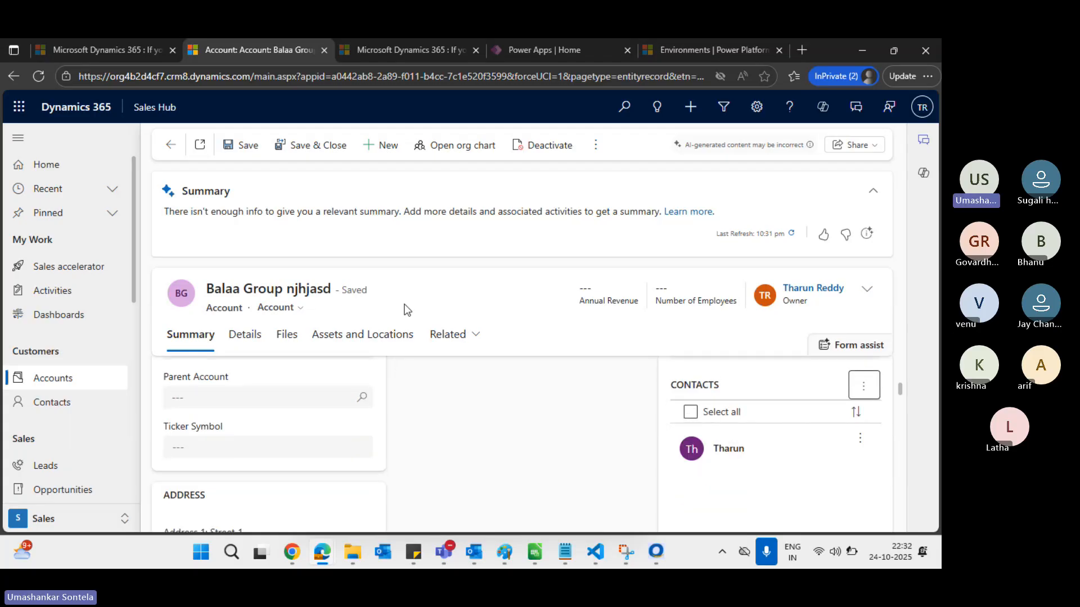
triple_click(217, 288)
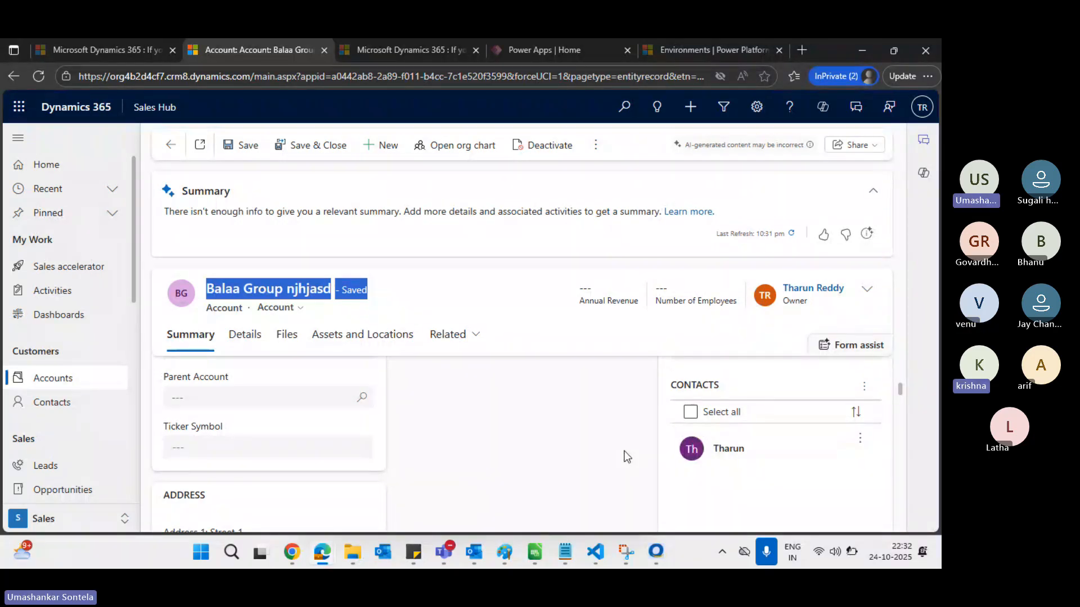
In the other user's browser window, start a new contact from the Contacts list
key("alt+Tab")
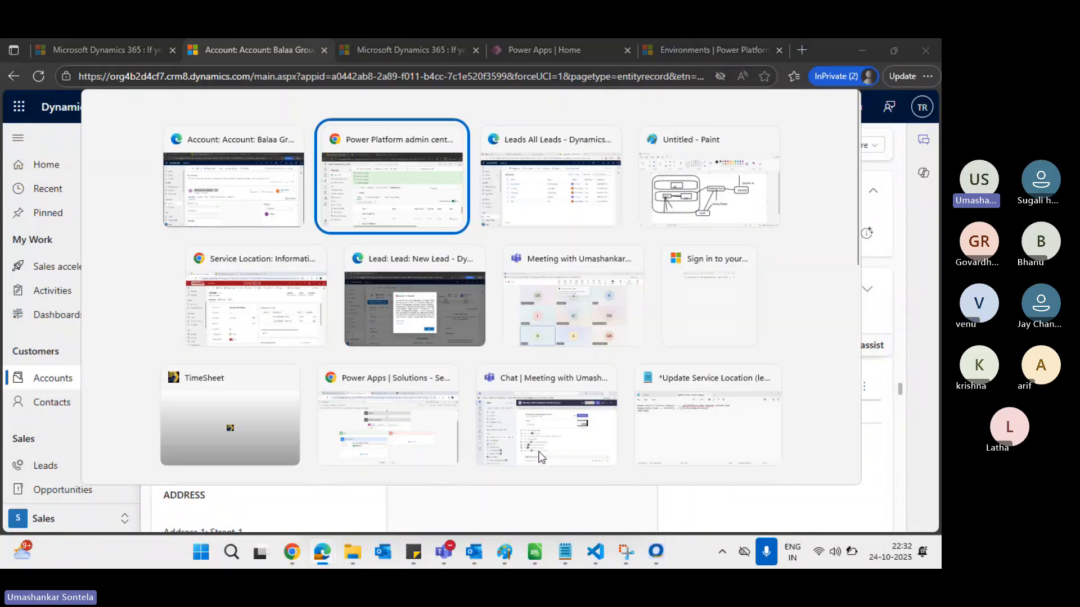
key("alt+Tab")
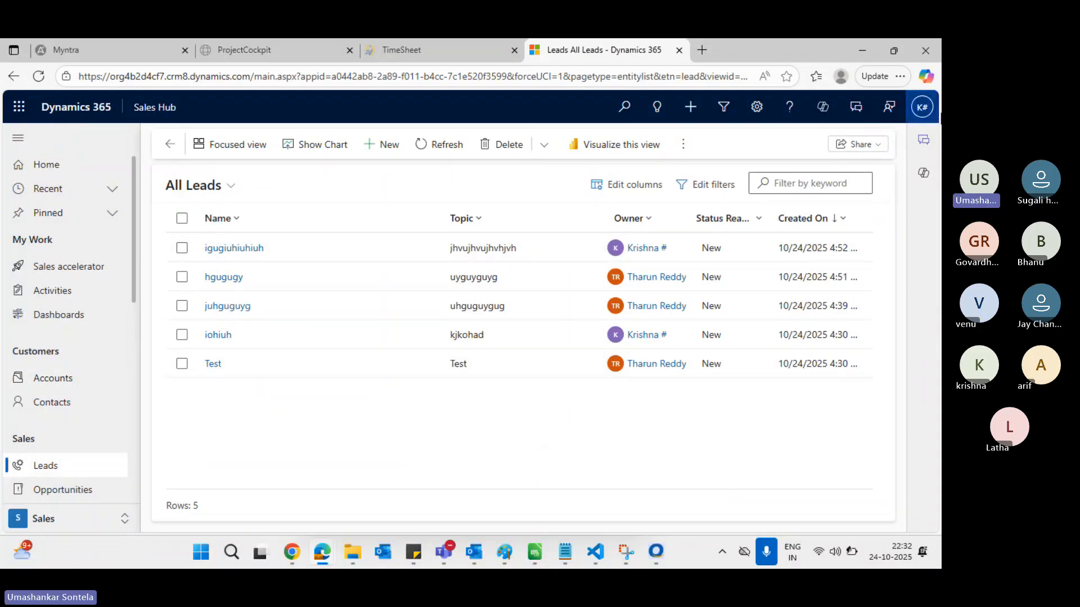
left_click(52, 403)
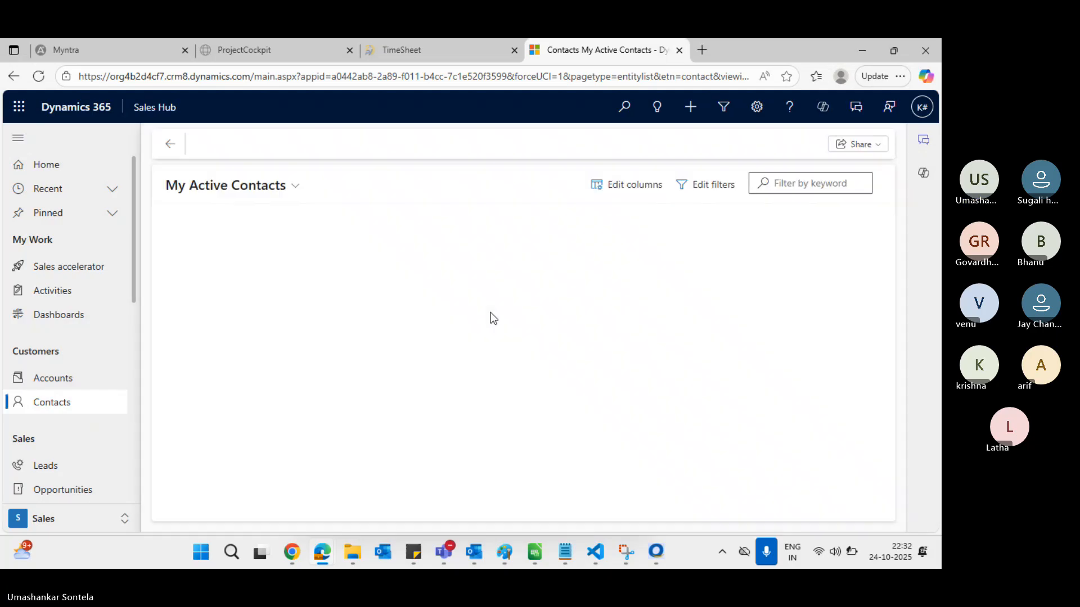
left_click(378, 144)
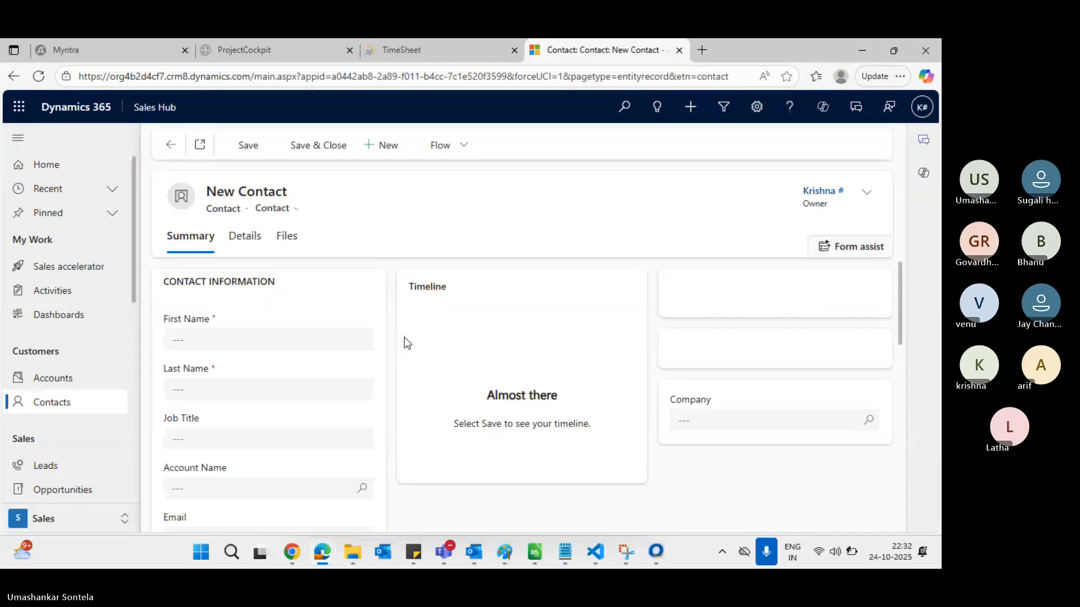
Enter a placeholder last name and save the new contact
left_click(224, 398)
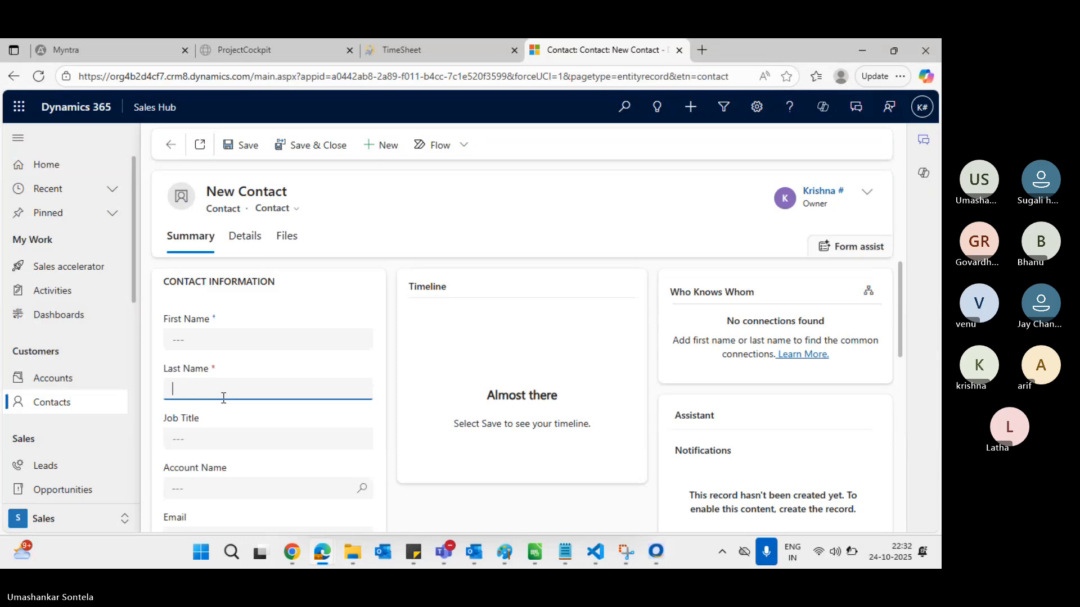
type("ihuihiuhuih")
key("BackSpace")
key("BackSpace")
key("BackSpace")
key("BackSpace")
key("BackSpace")
key("BackSpace")
key("BackSpace")
left_click(393, 293)
scroll(376, 360, "down", 1)
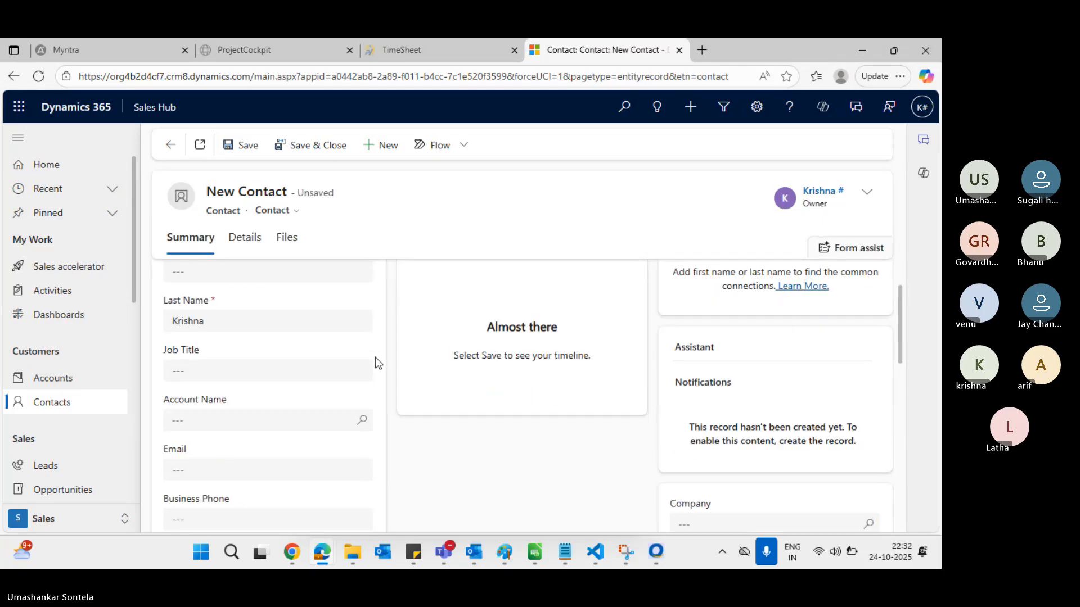
scroll(376, 360, "up", 1)
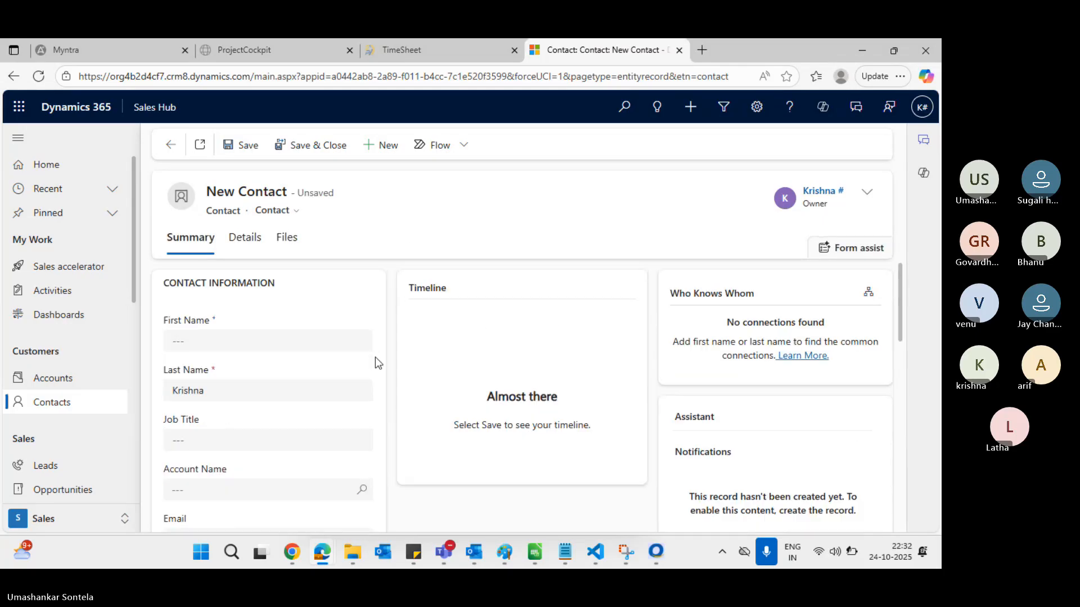
left_click(255, 145)
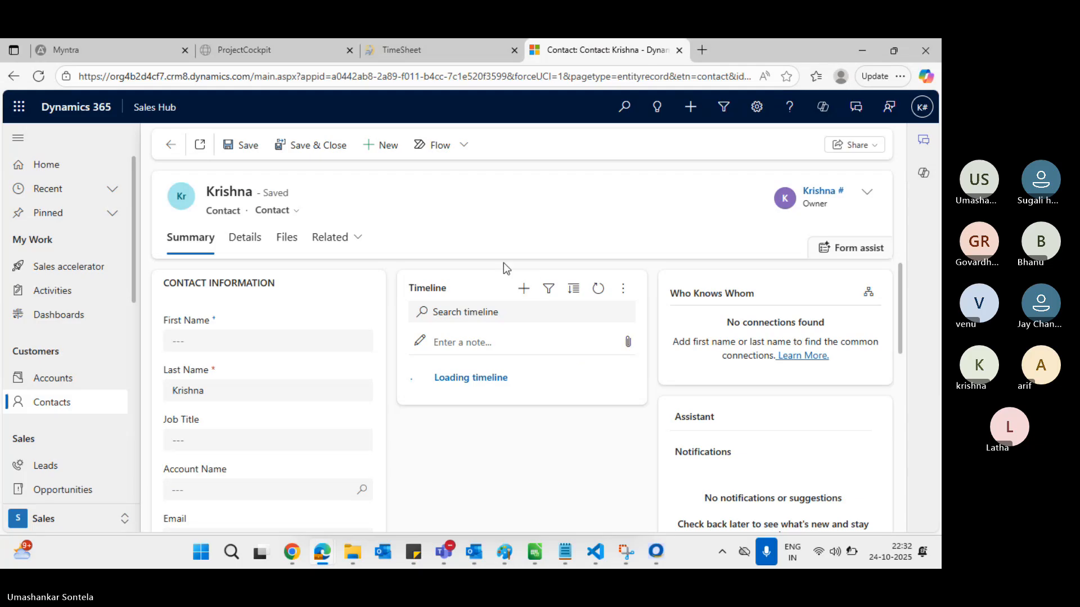
key("alt+Tab")
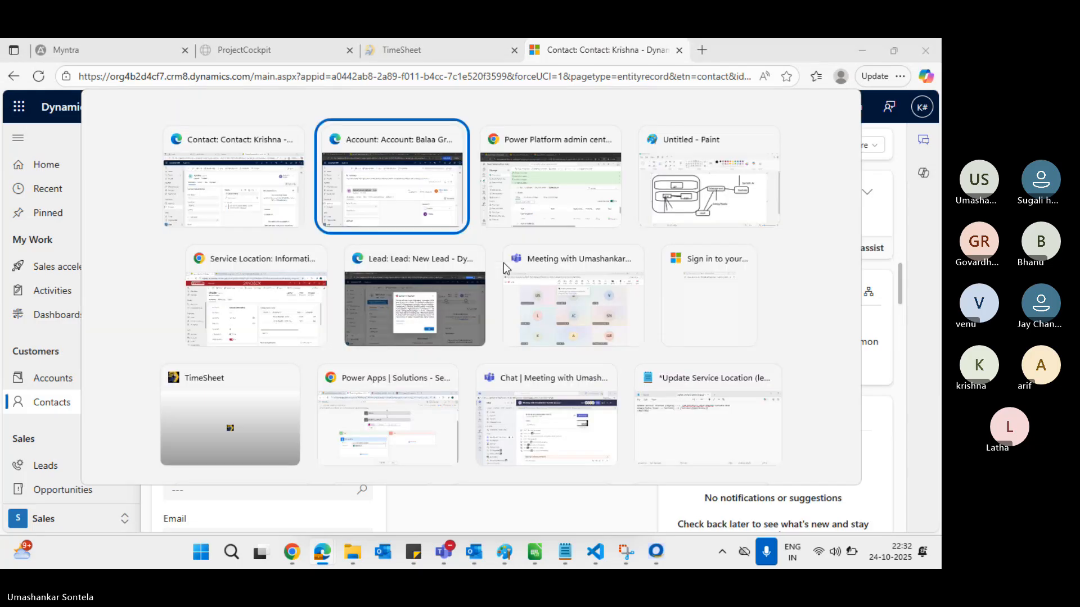
Return to the Balaa Group njhjasd account window and scroll to its Contacts subgrid
key("alt+shift+Tab")
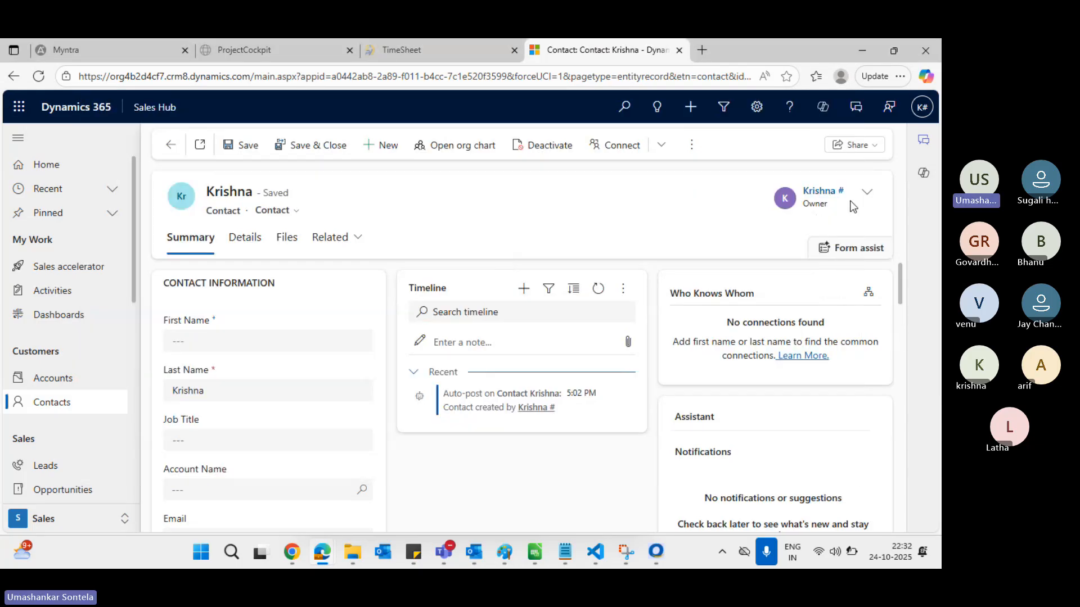
key("alt+Tab")
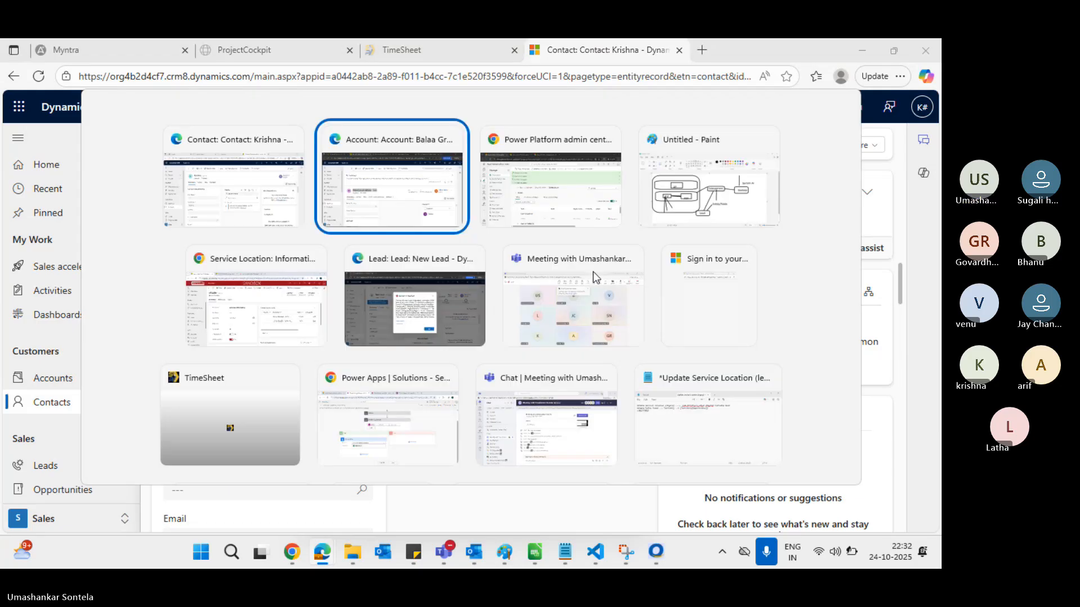
scroll(782, 360, "down", 1)
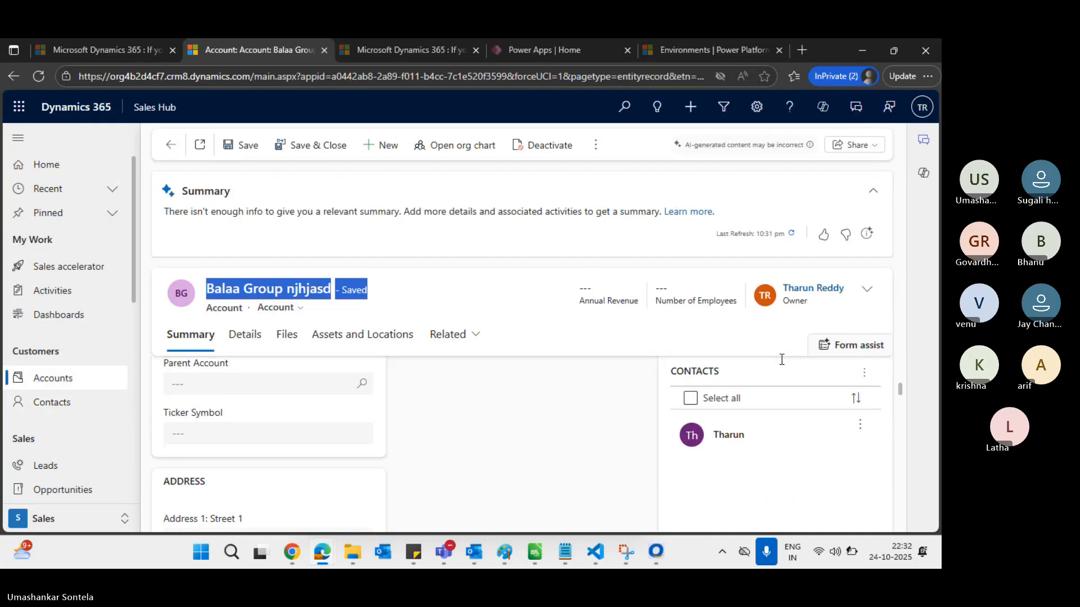
Try adding the new contact through Add Existing Contact, which fails with Access Is Denied
left_click(864, 364)
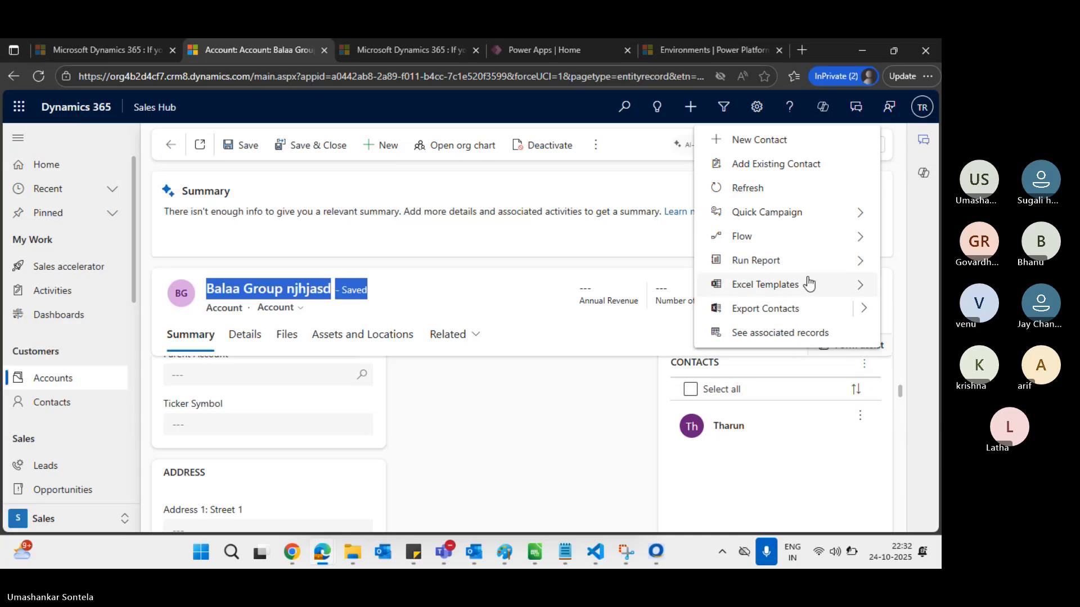
left_click(788, 164)
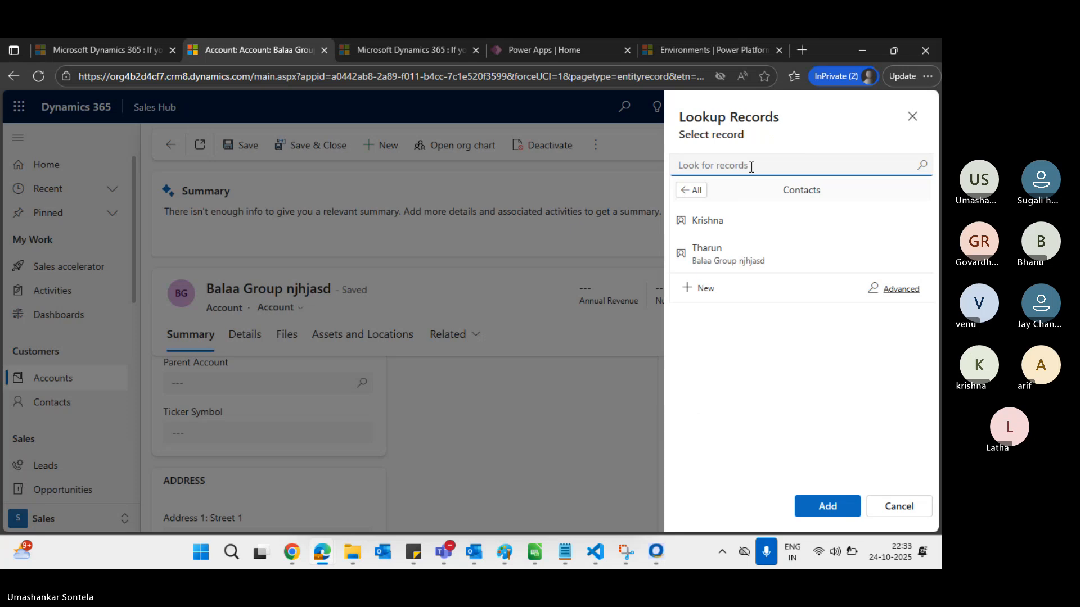
left_click(729, 221)
left_click(828, 506)
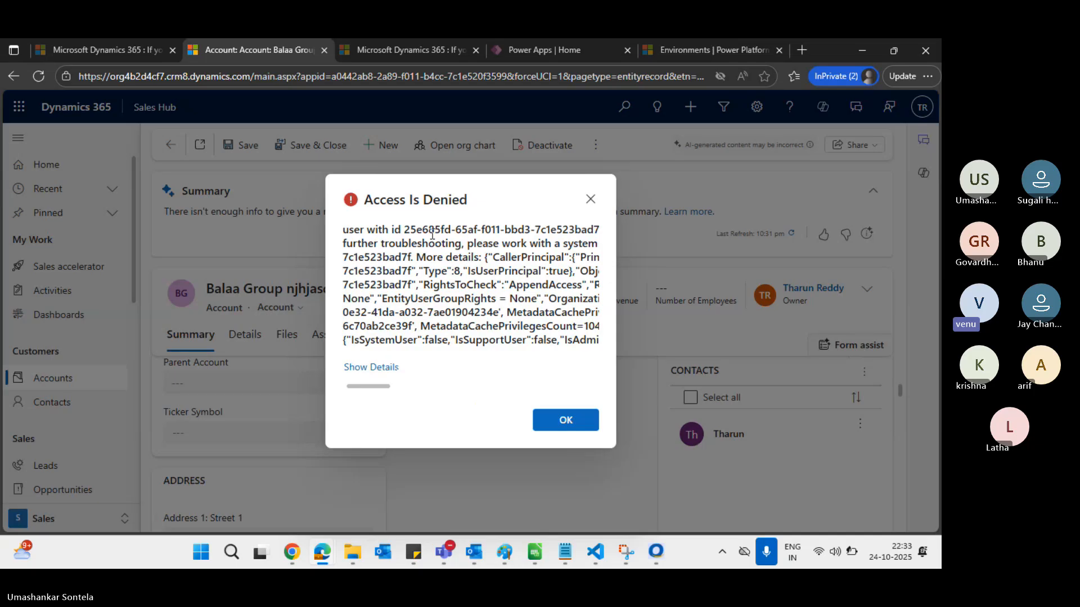
triple_click(435, 198)
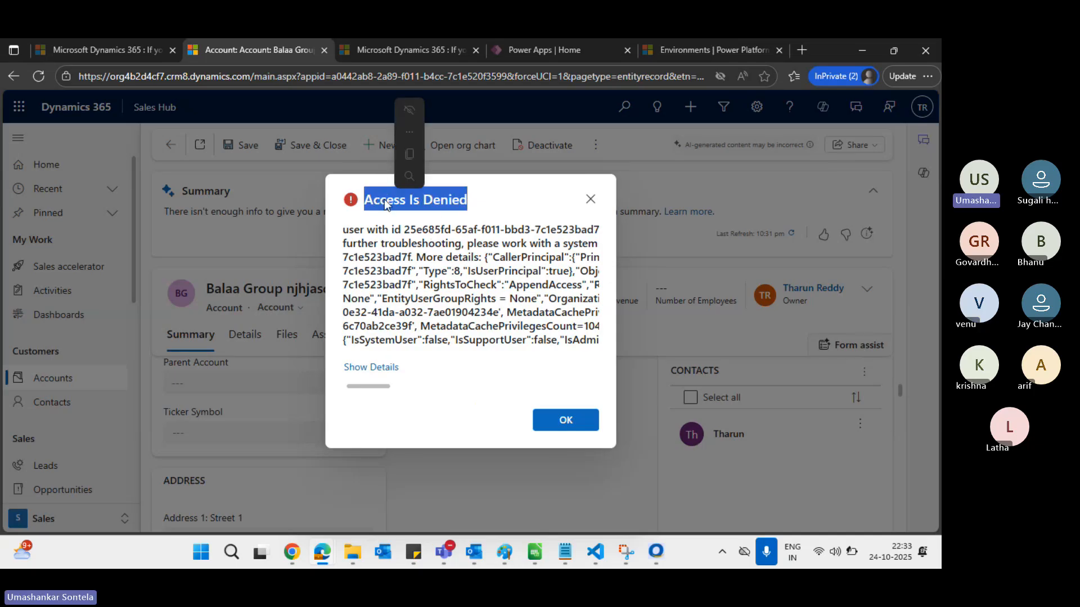
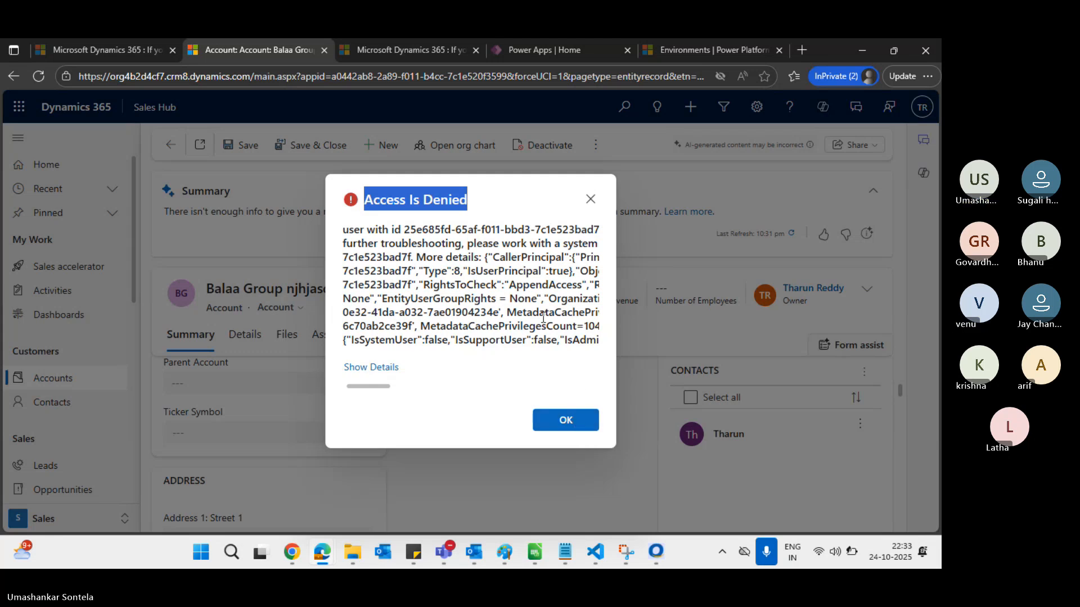
Show the Access Is Denied error details and download the log file ErrorDetails.txt
scroll(543, 318, "right", 3)
scroll(544, 318, "left", 2)
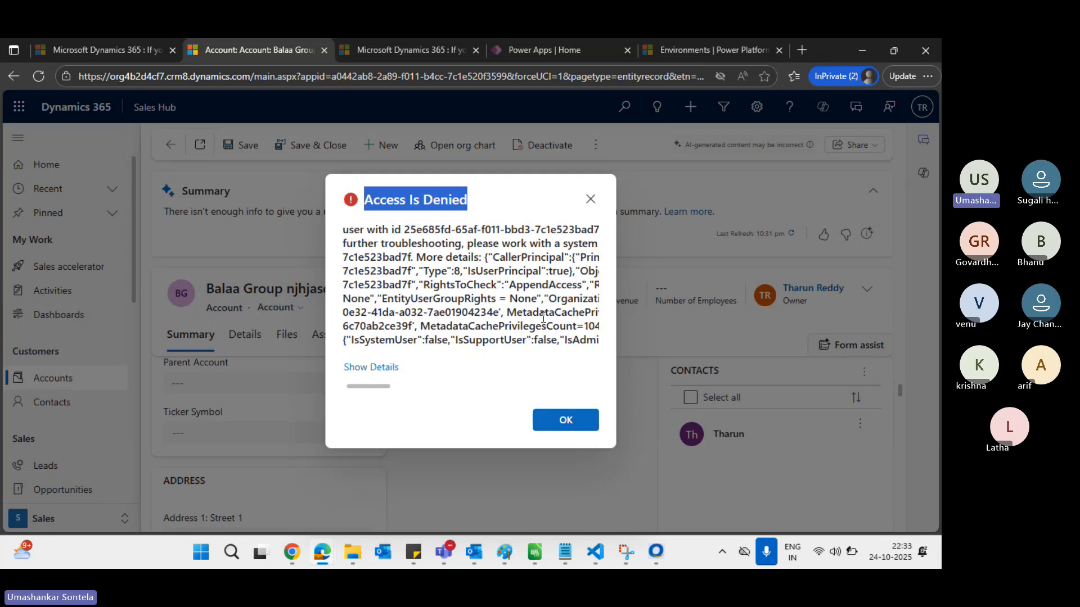
left_click(392, 372)
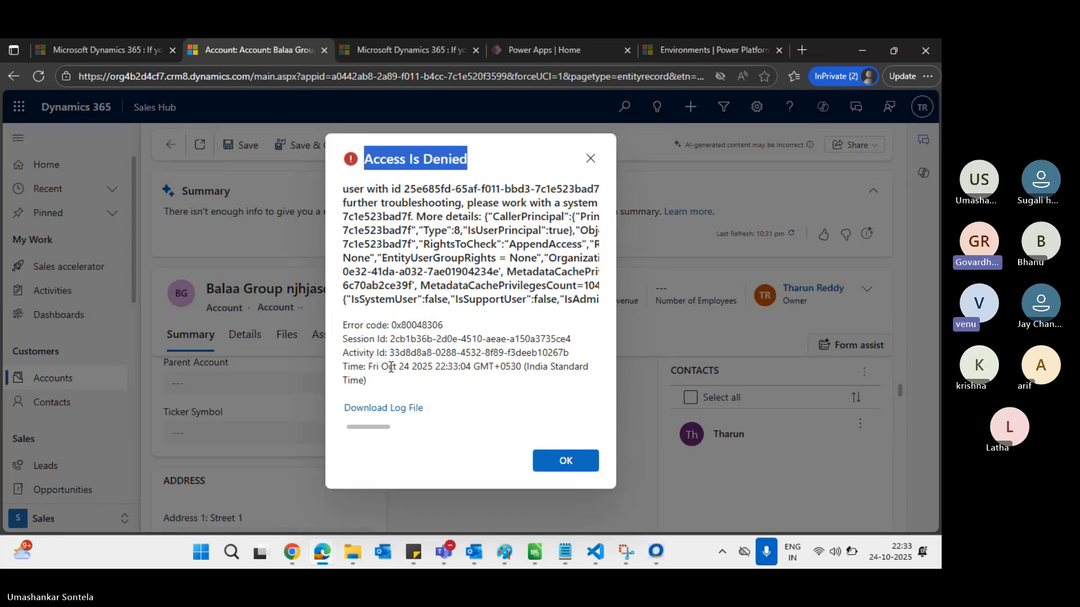
left_click(410, 412)
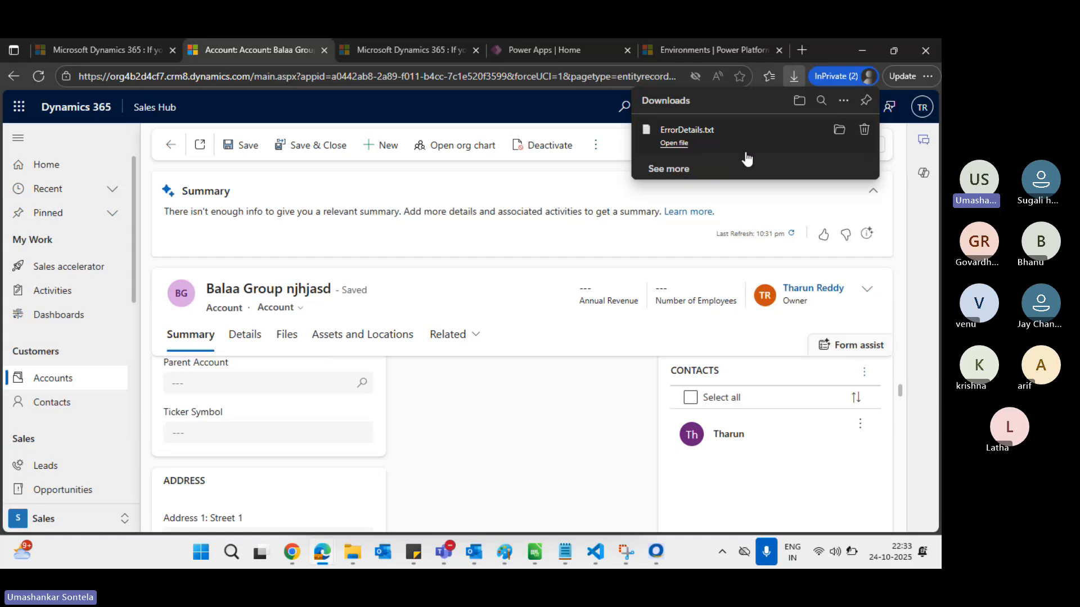
Open ErrorDetails.txt maximized in Notepad and highlight the user ID and missing AppendAccess right
left_click(714, 143)
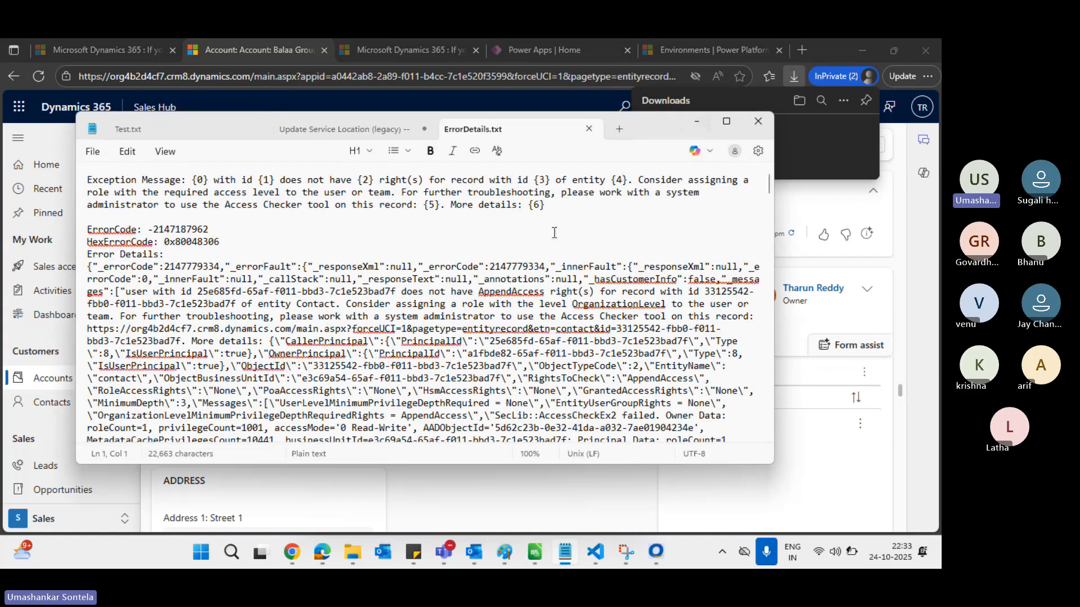
left_click(727, 125)
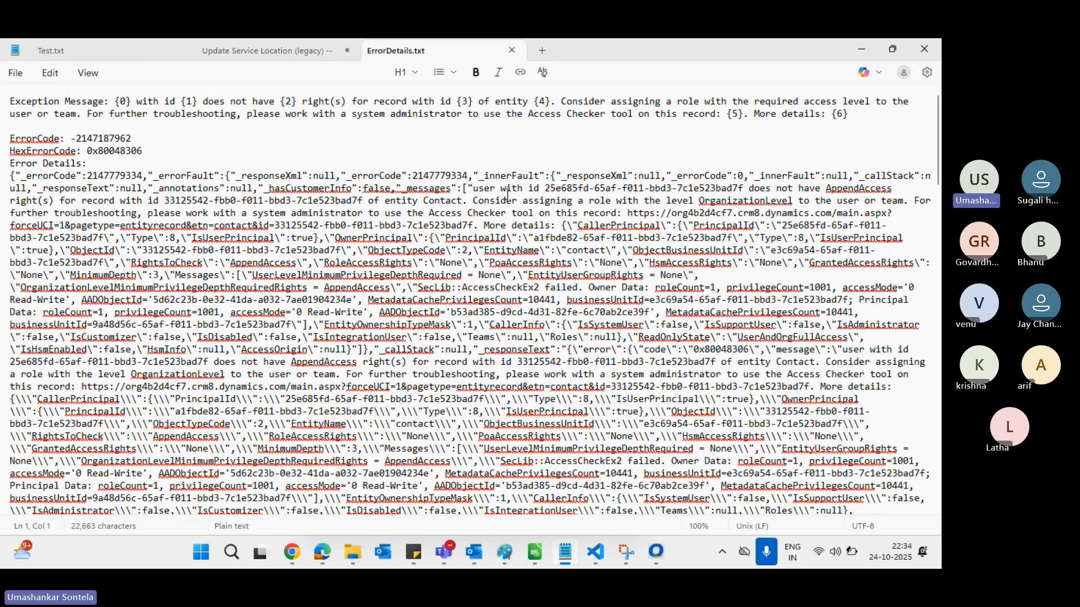
left_click_drag(544, 189, 731, 186)
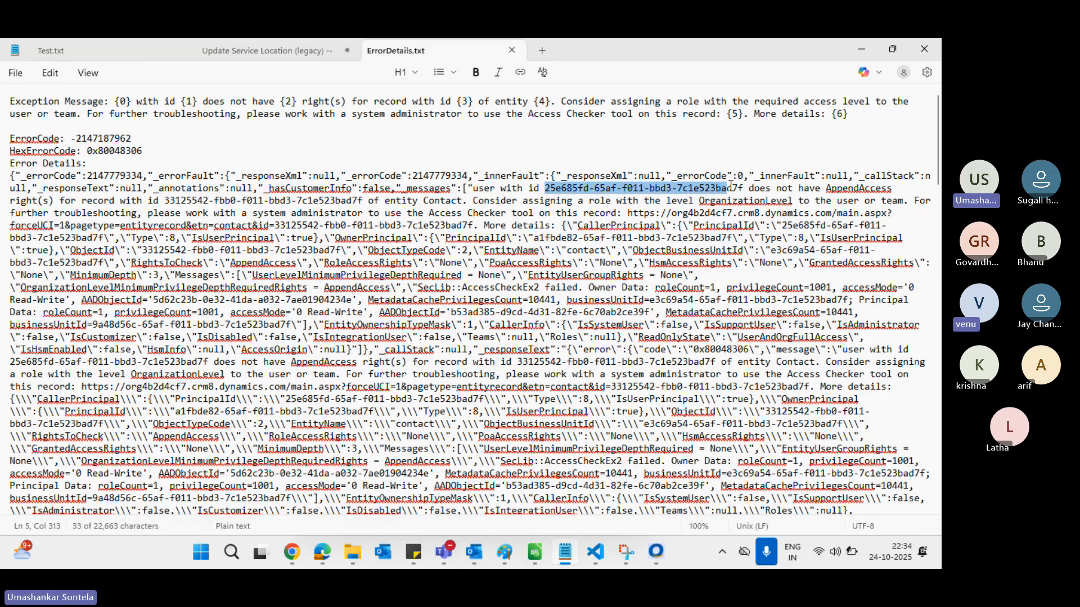
left_click(874, 189)
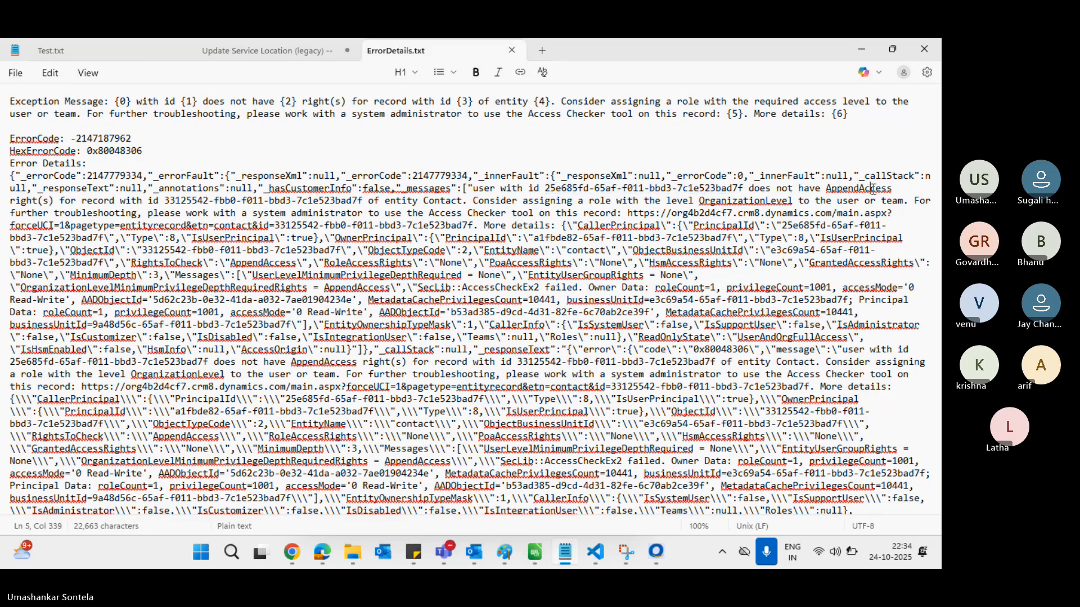
key("ctrl+a")
left_click(873, 191)
double_click(871, 189)
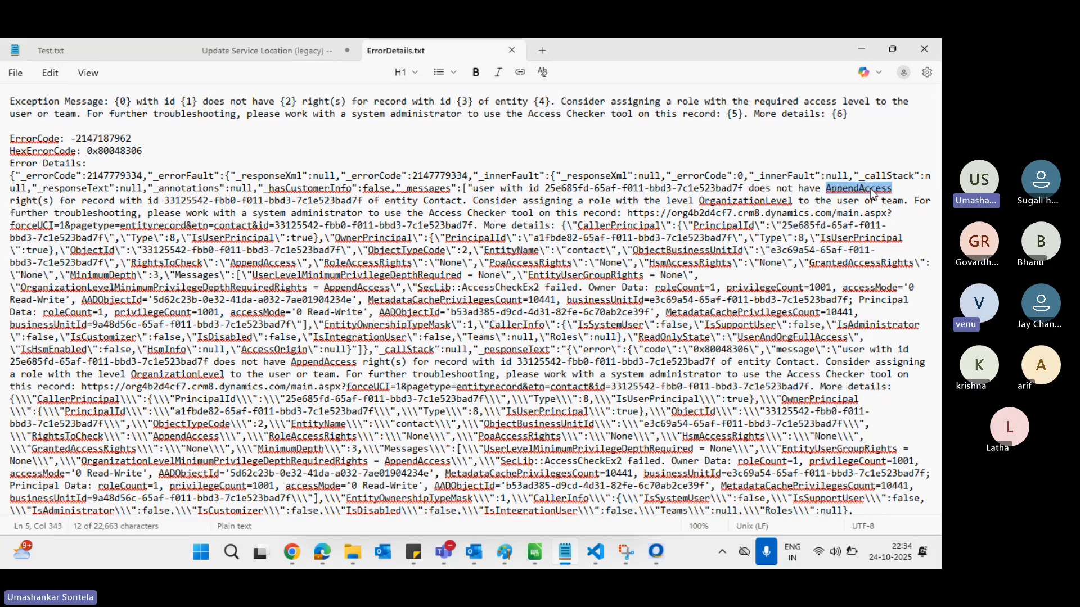
key("alt+Tab")
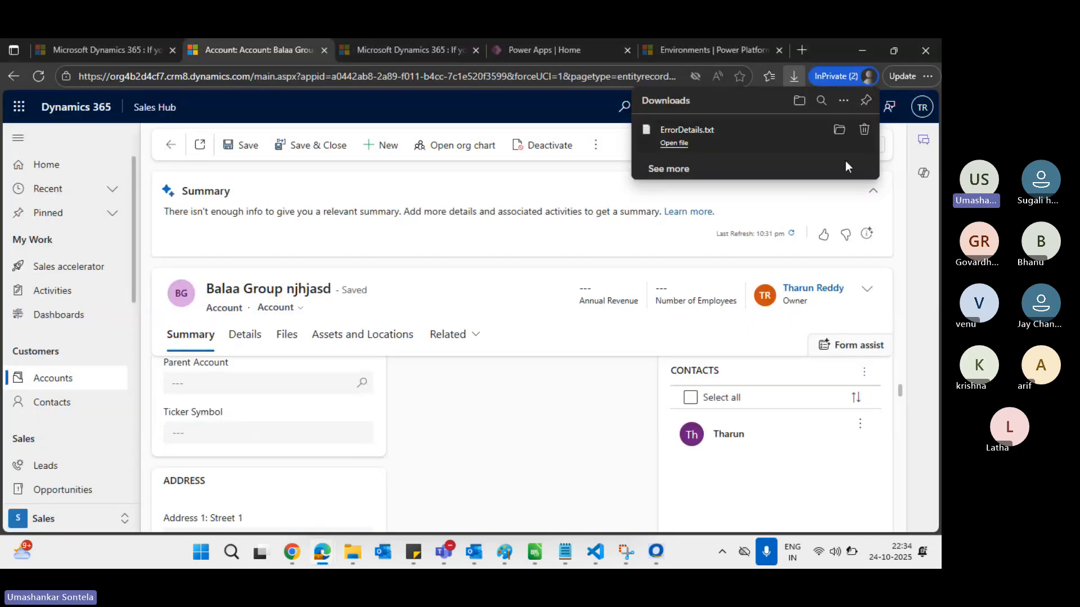
Remove ErrorDetails.txt from the downloads list and highlight the Account record type label
left_click(864, 130)
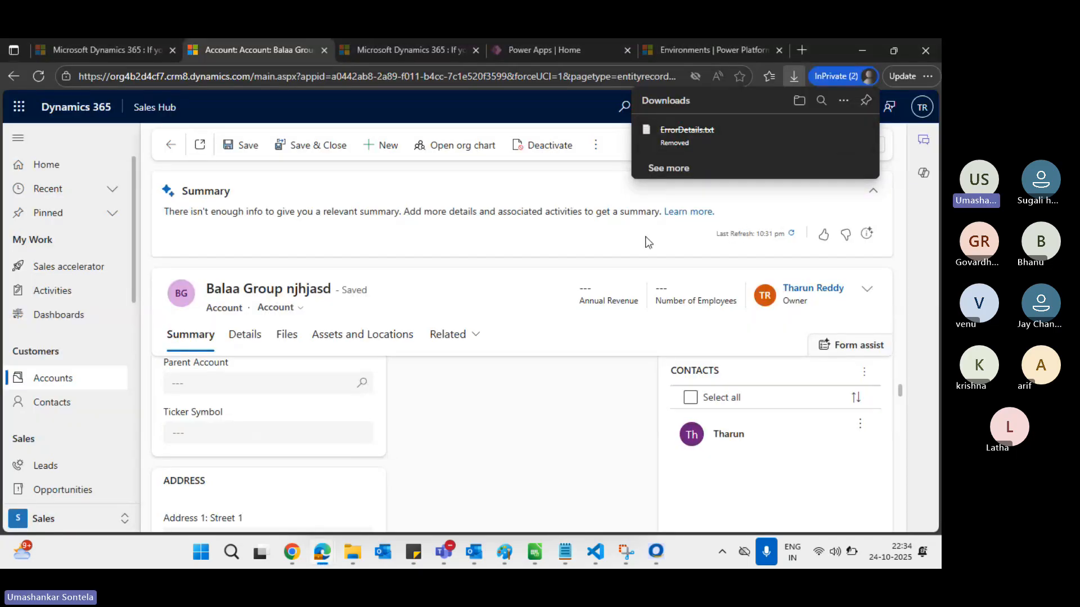
double_click(227, 309)
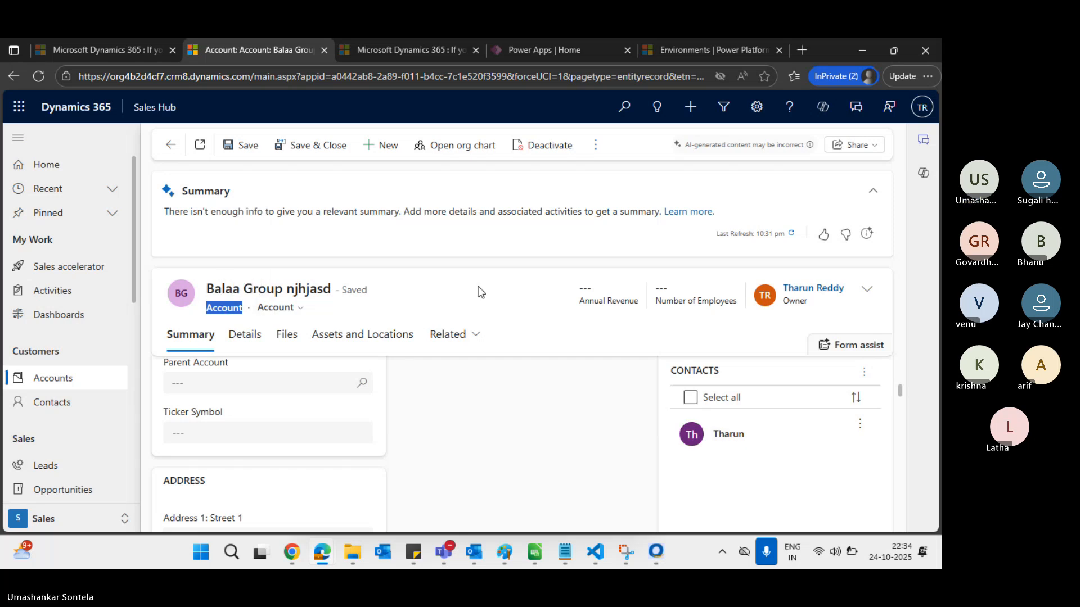
left_click(494, 287)
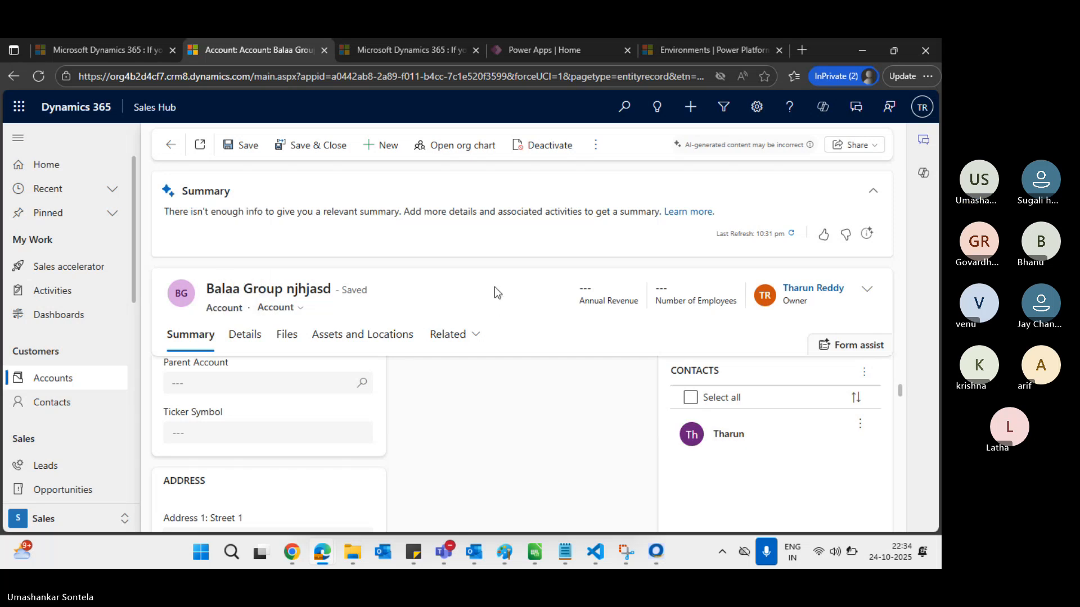
double_click(223, 308)
left_click(418, 298)
Switch to the Krishna contact window, then on to the Power Platform admin center
key("alt+Tab")
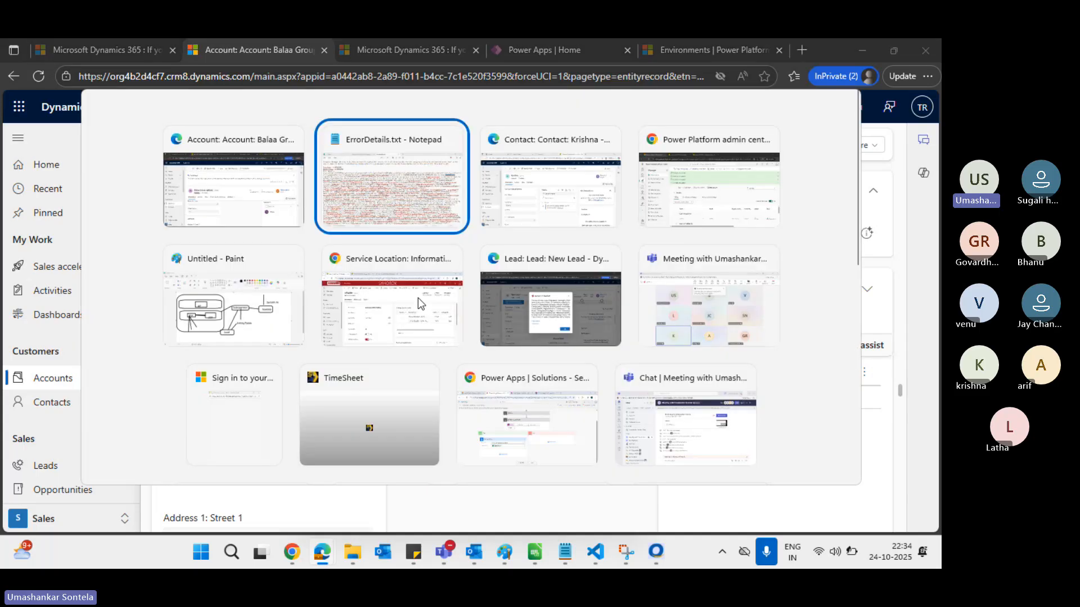
key("alt+Tab")
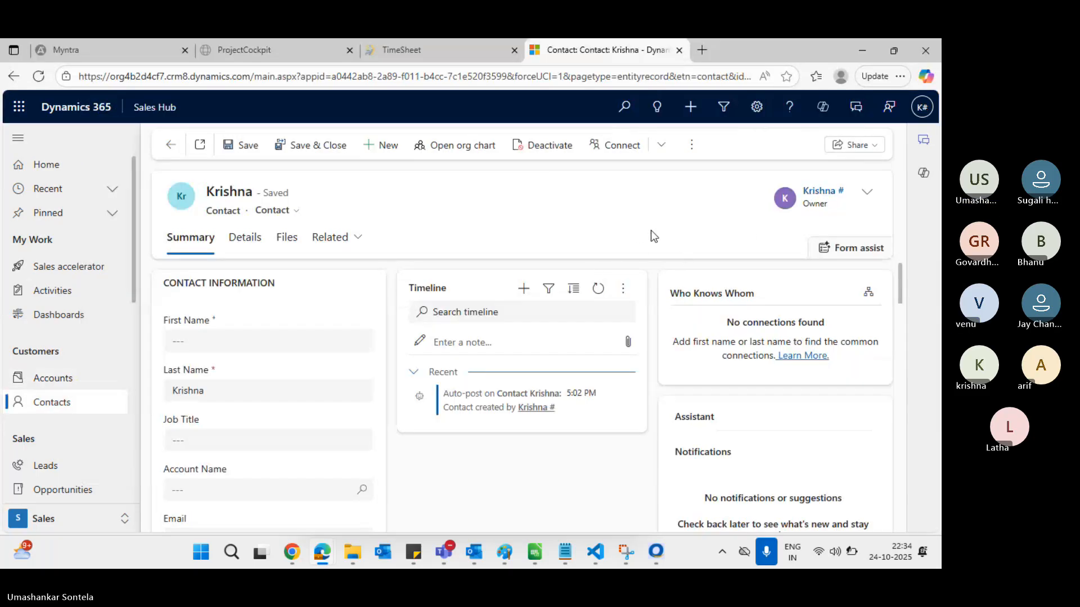
key("alt+Tab")
key("alt+Tab")
key("alt+Tab")
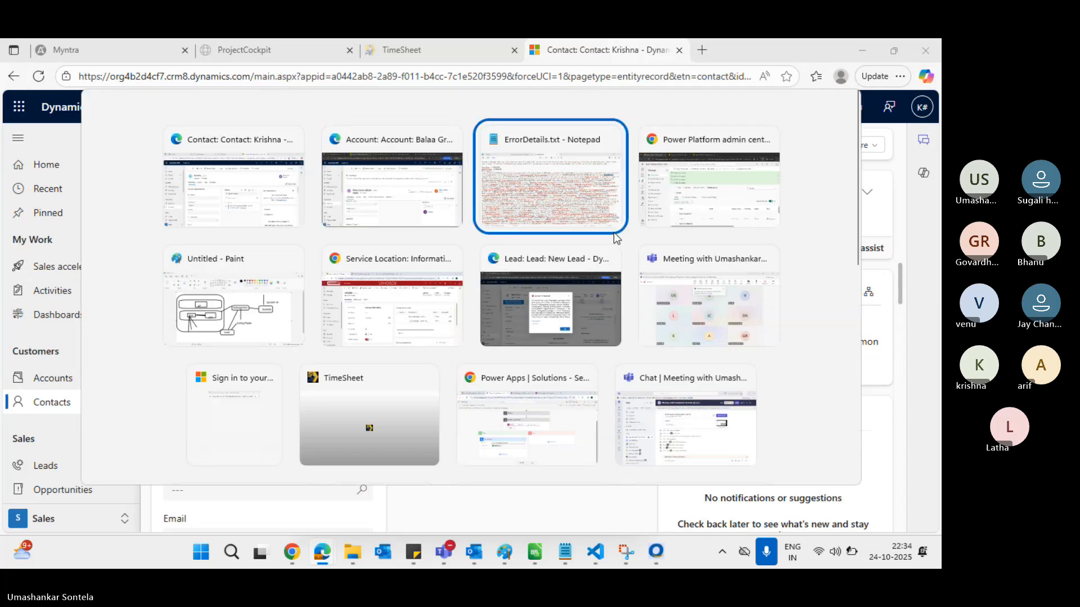
Filter the Salesperson role's tables by 'account' instead of 'contact'
scroll(771, 389, "down", 1)
scroll(771, 389, "right", 2)
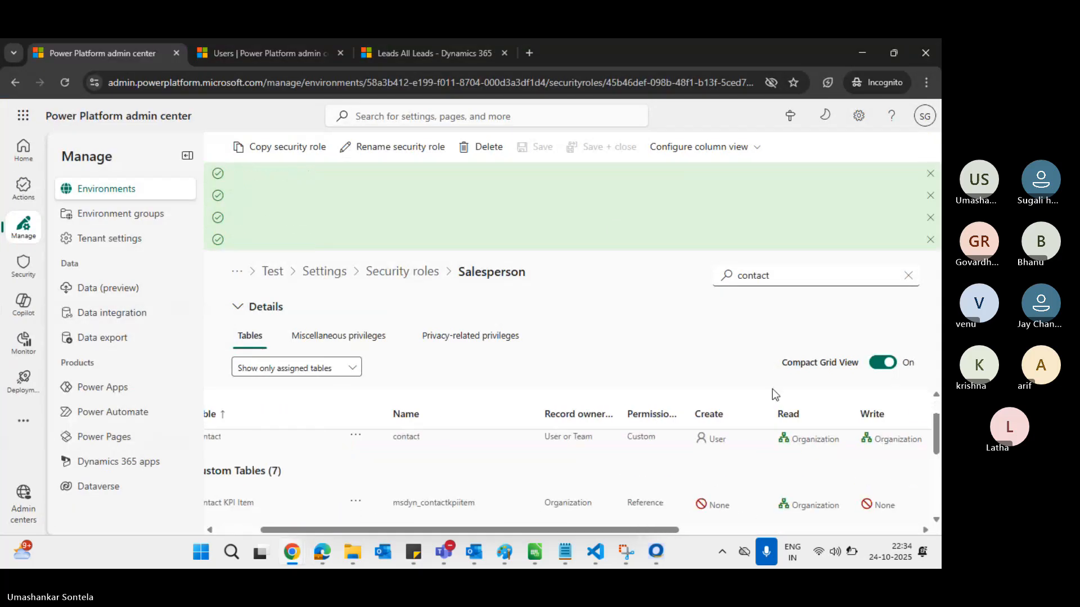
scroll(670, 484, "left", 2)
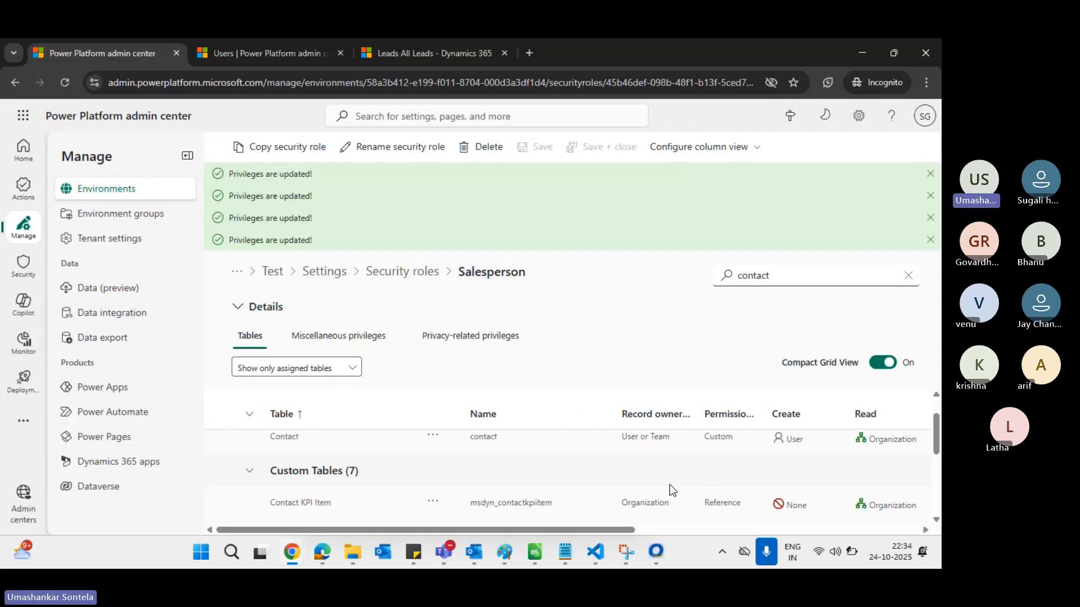
left_click(758, 276)
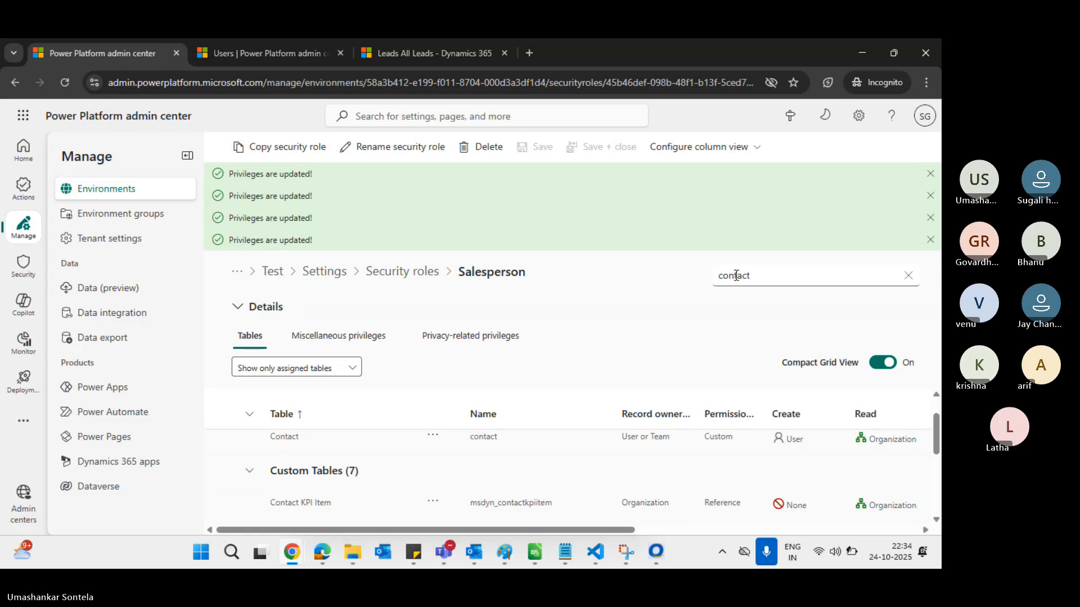
double_click(736, 275)
type("a")
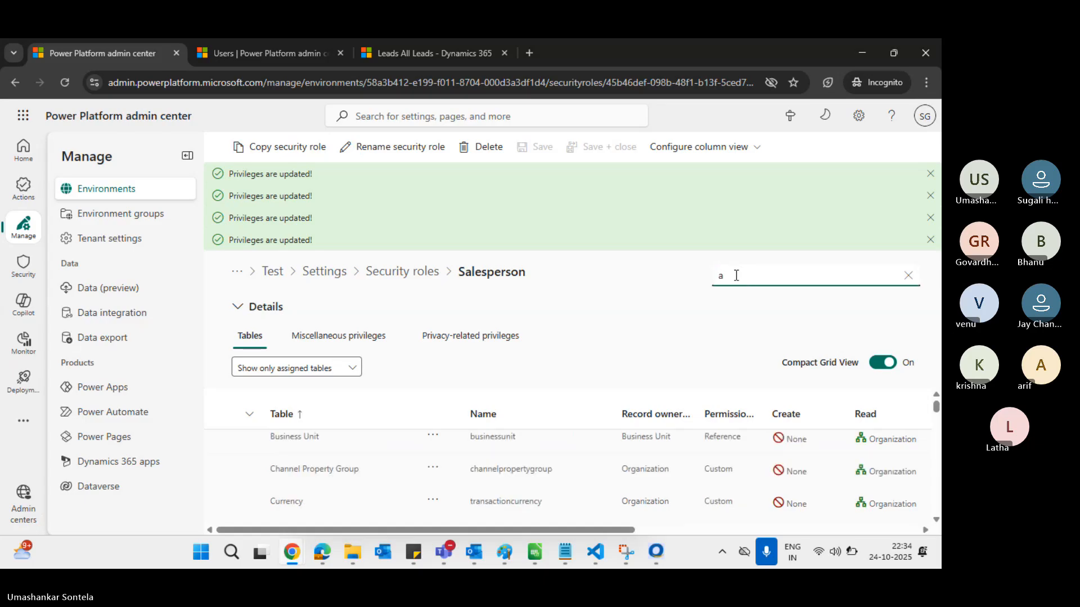
type("ccount")
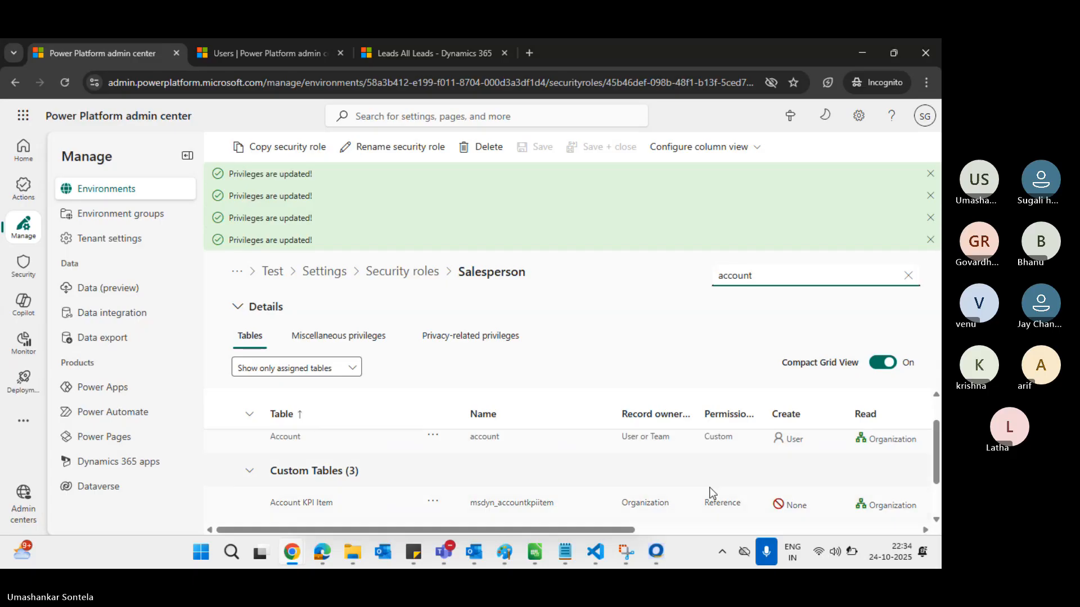
Set the Account table's Append privilege to Business Unit, save, and dismiss the notifications
scroll(780, 454, "right", 5)
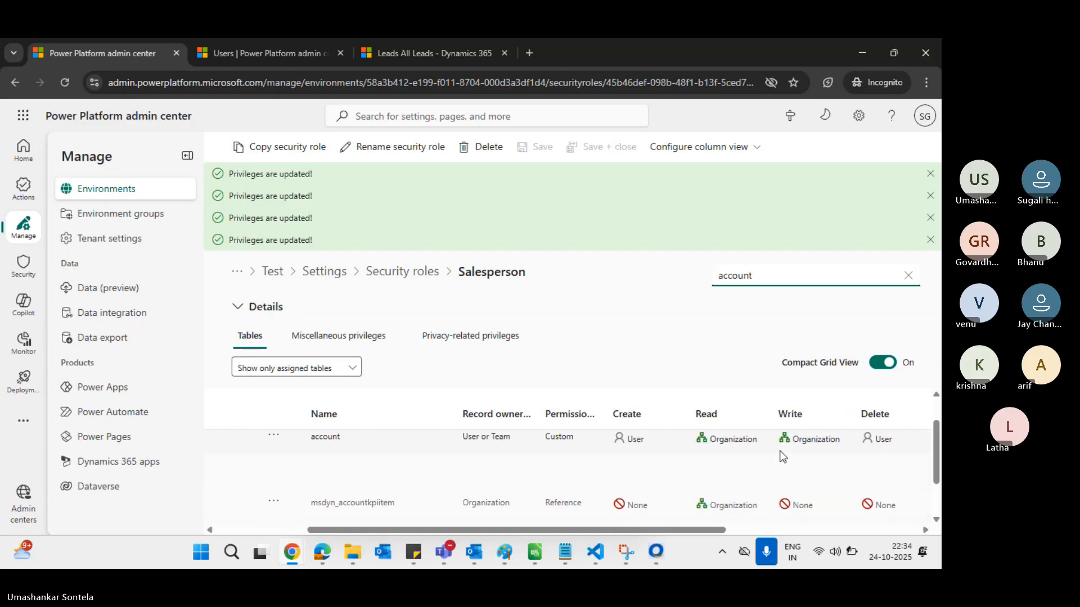
scroll(783, 456, "right", 3)
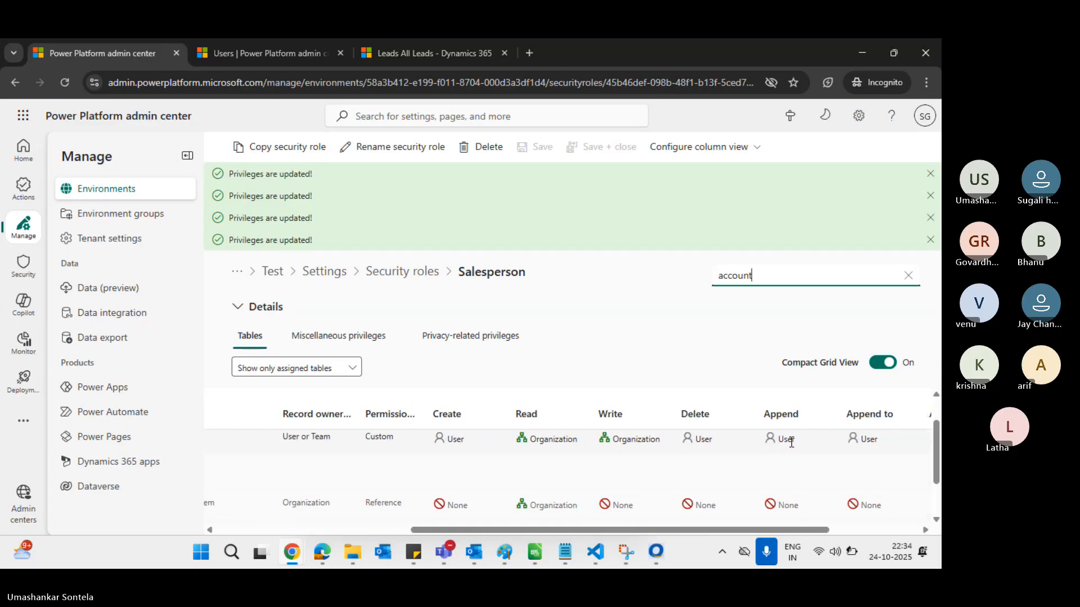
left_click(791, 442)
left_click(823, 443)
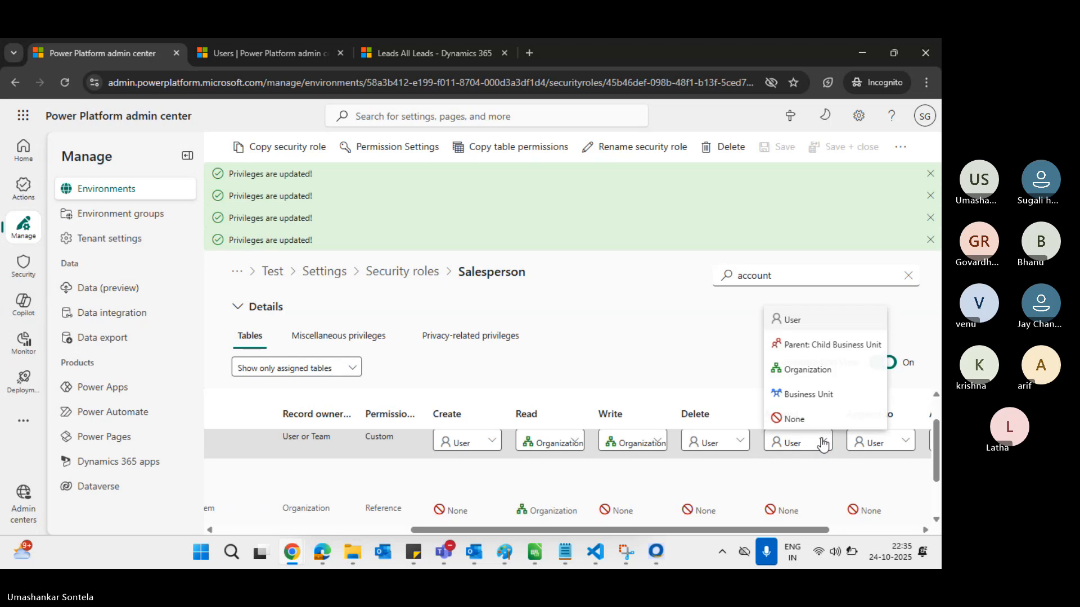
left_click(821, 397)
left_click(779, 150)
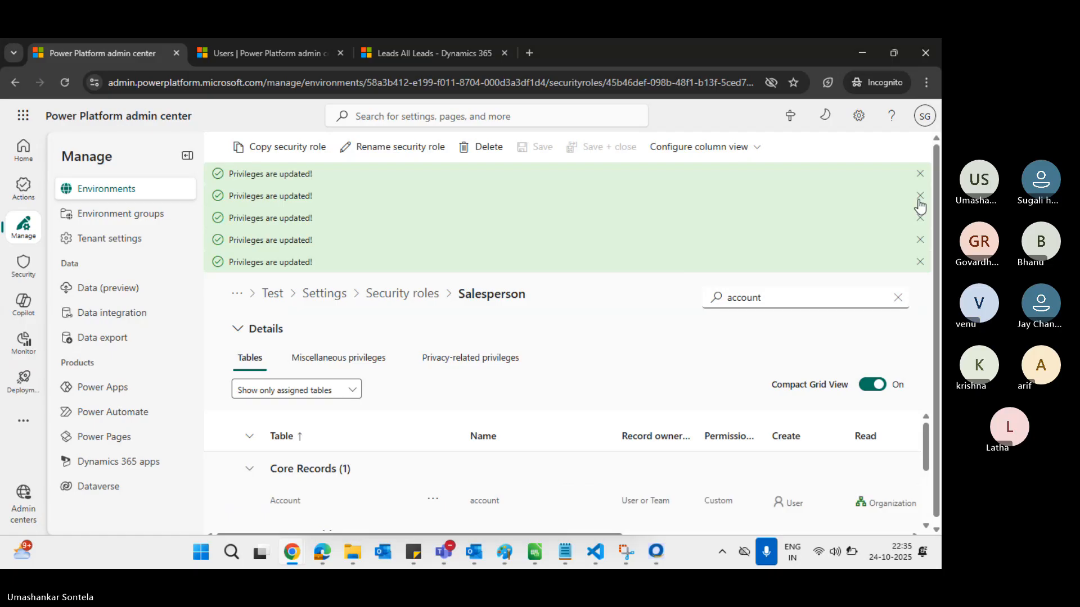
left_click(920, 175)
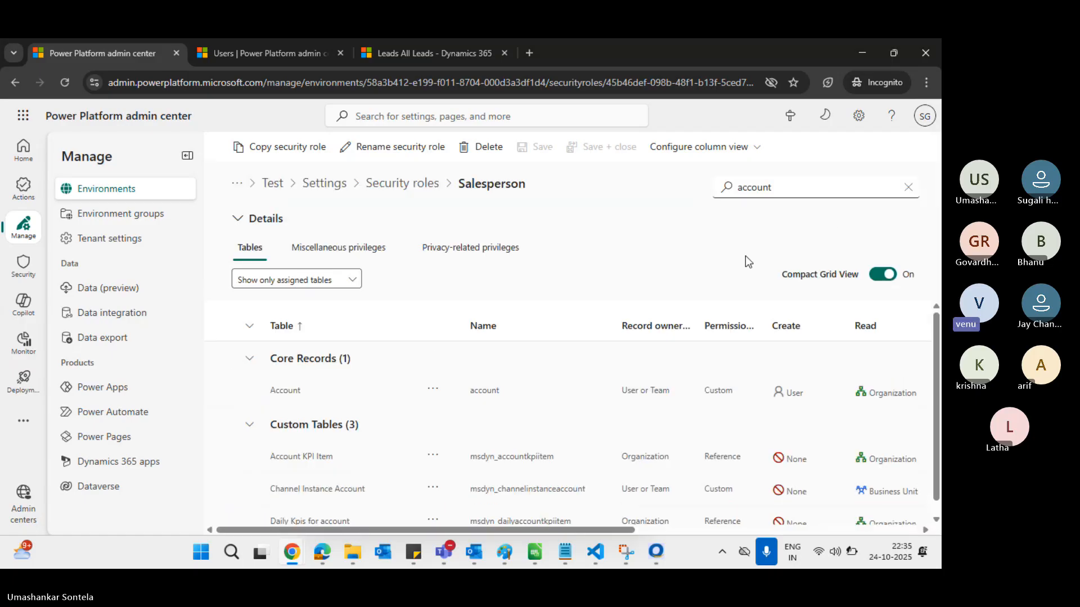
key("alt+Tab")
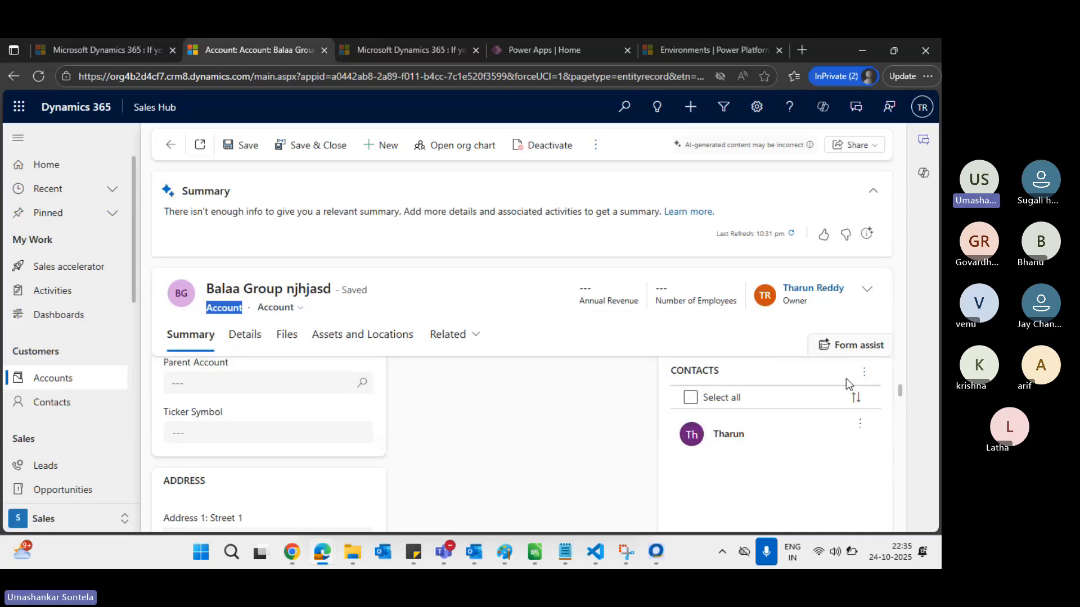
left_click(865, 373)
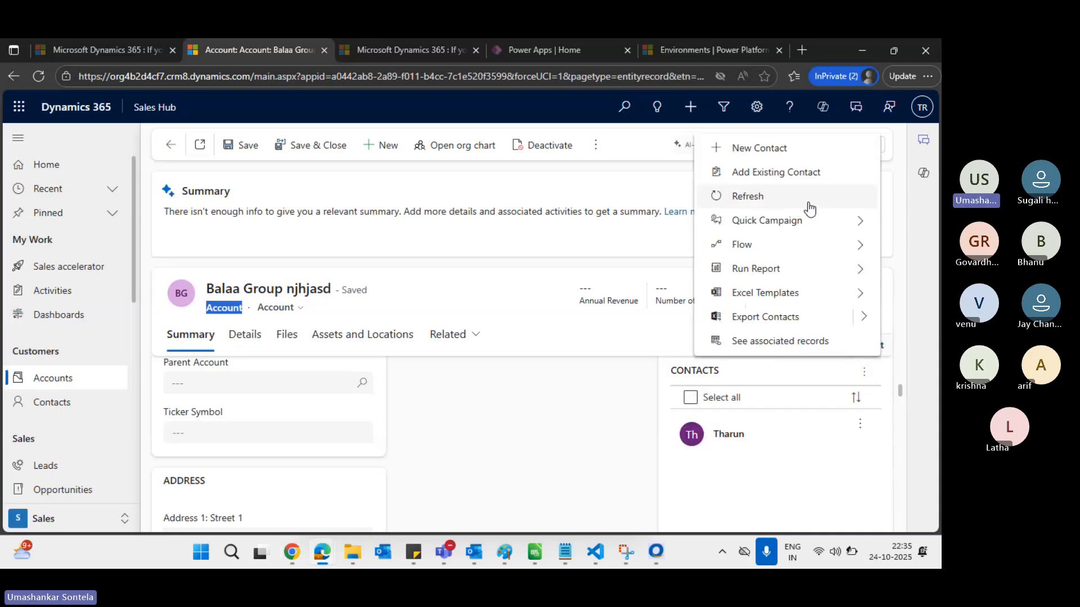
left_click(790, 178)
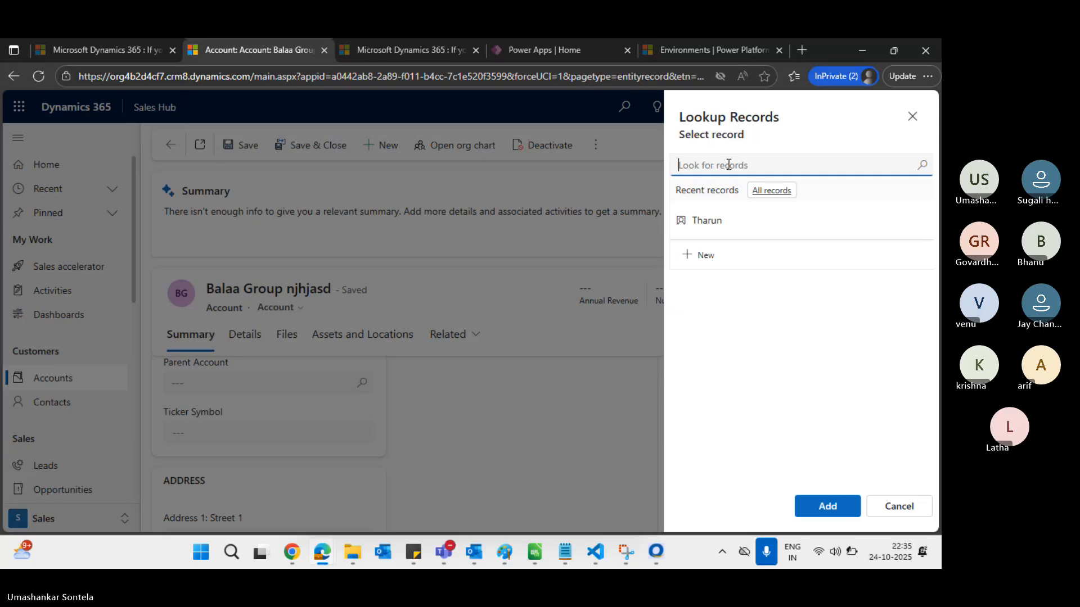
type("krish")
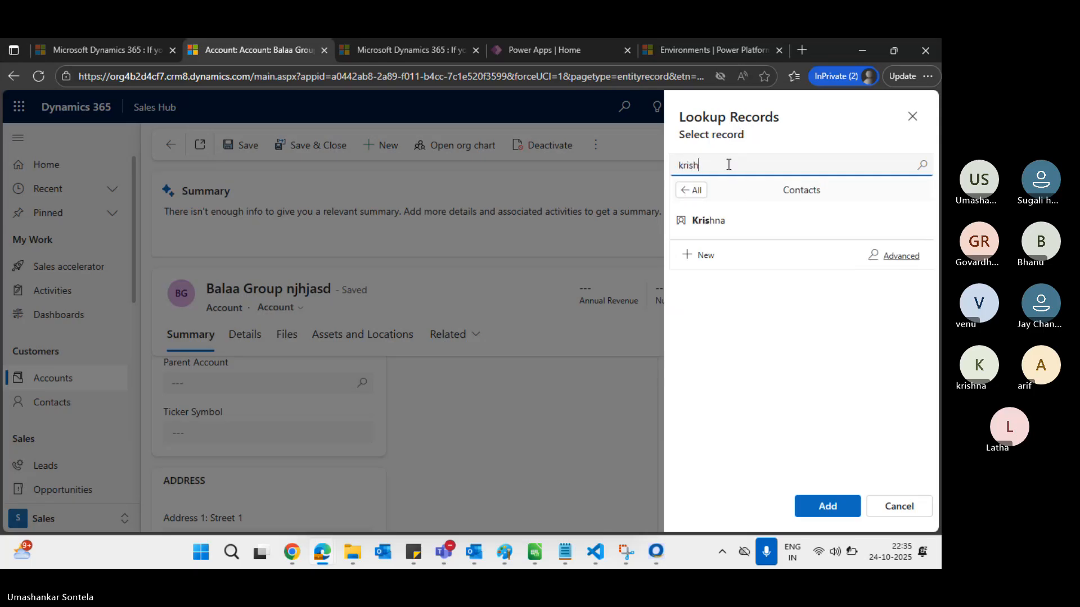
type("na")
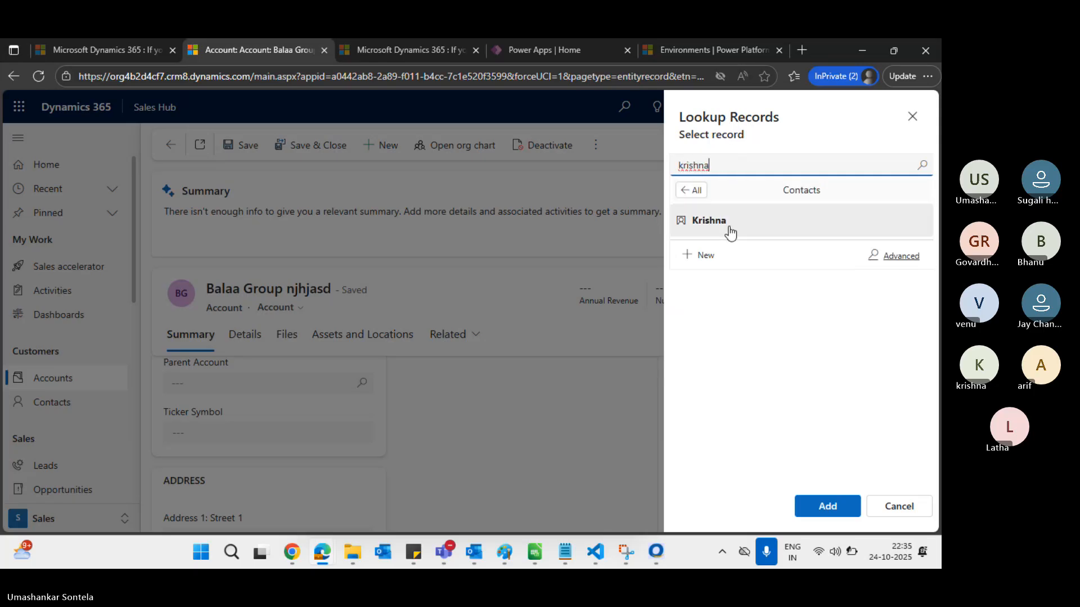
left_click(727, 225)
left_click(840, 497)
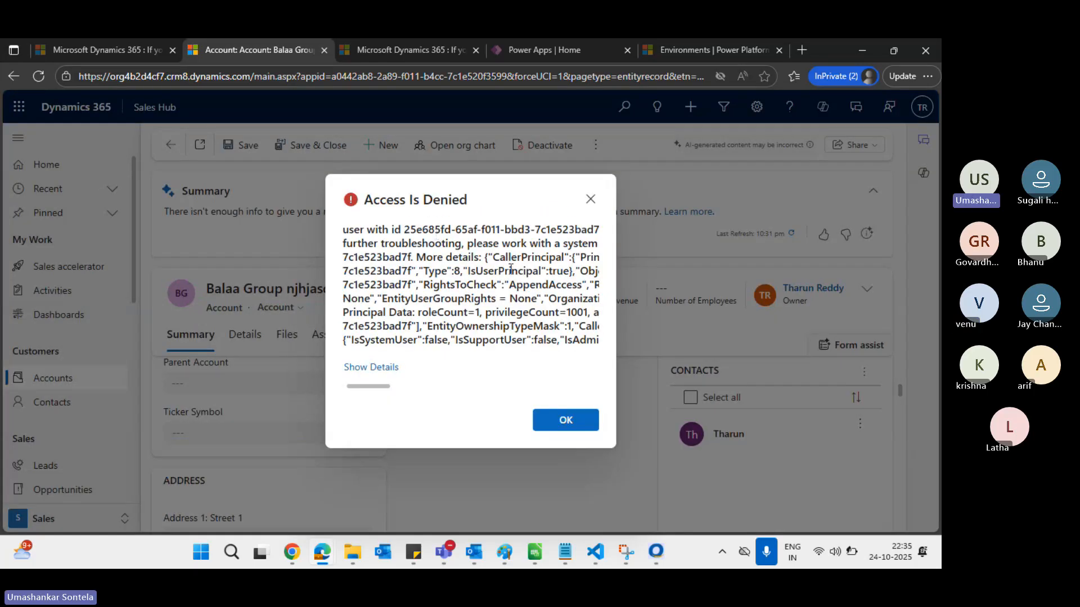
scroll(511, 269, "right", 3)
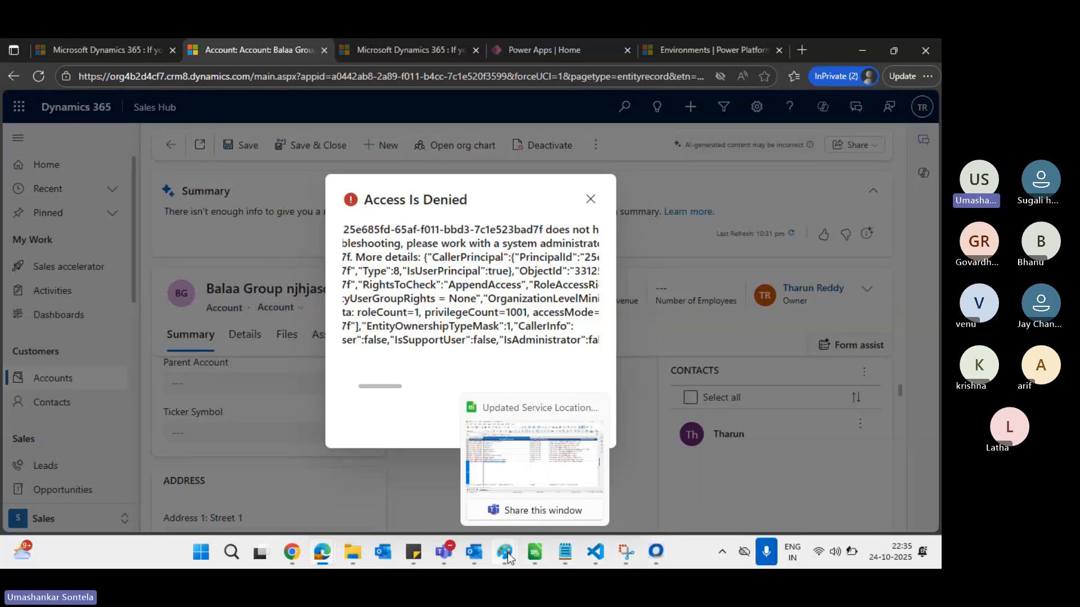
mouse_move(505, 552)
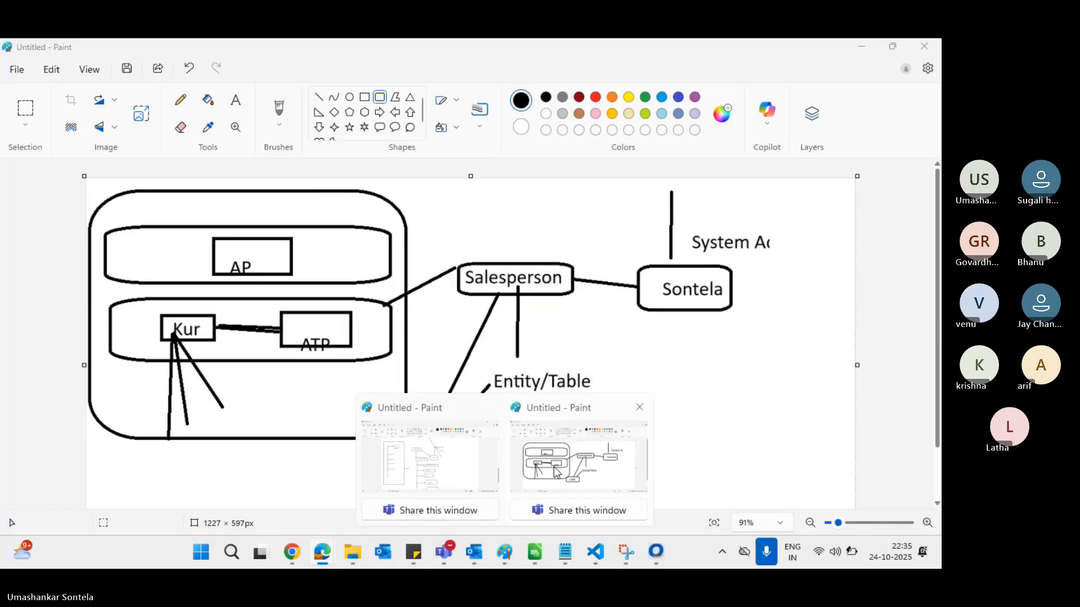
Glance at the Paint diagram, then return to the Salesperson security role settings
left_click(555, 473)
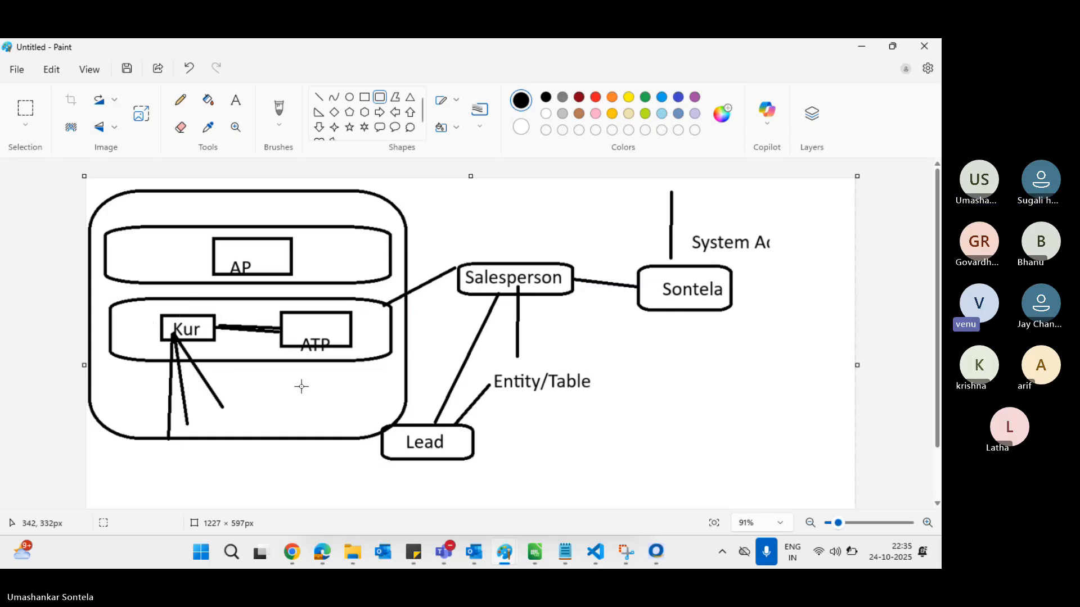
key("alt+Tab")
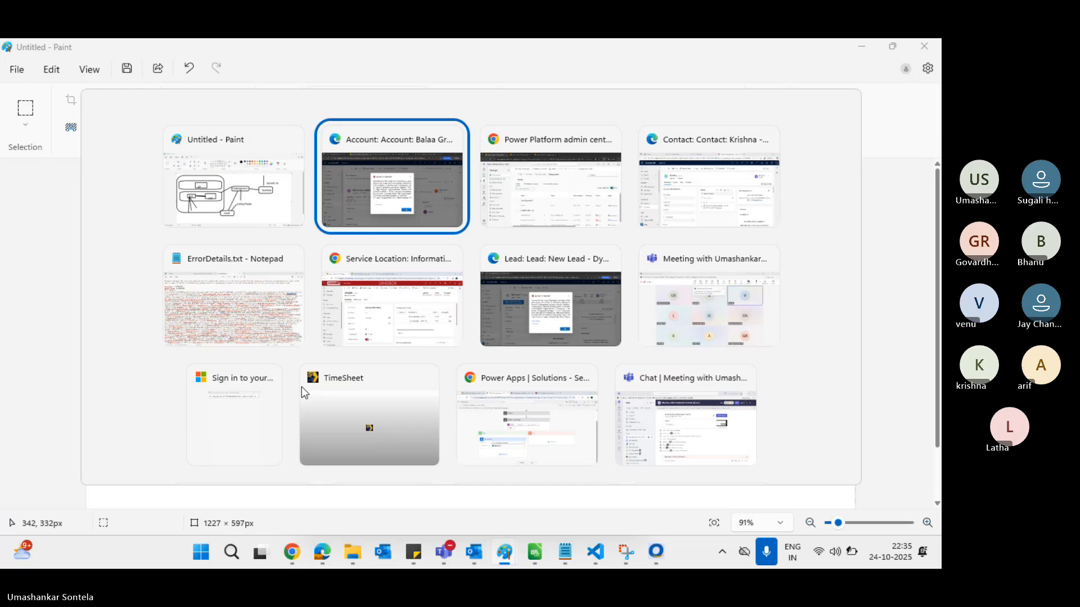
key("alt+Tab")
Change Account Append to Parent: Child Business Unit, save, and return to the Balaa Group account
scroll(707, 410, "right", 5)
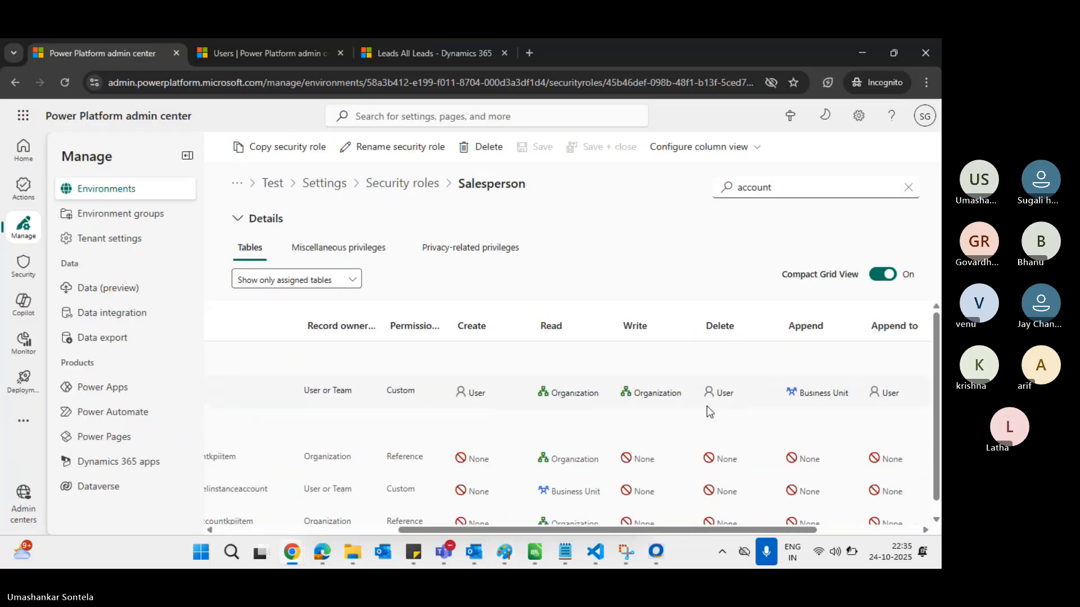
scroll(707, 411, "right", 2)
left_click(732, 397)
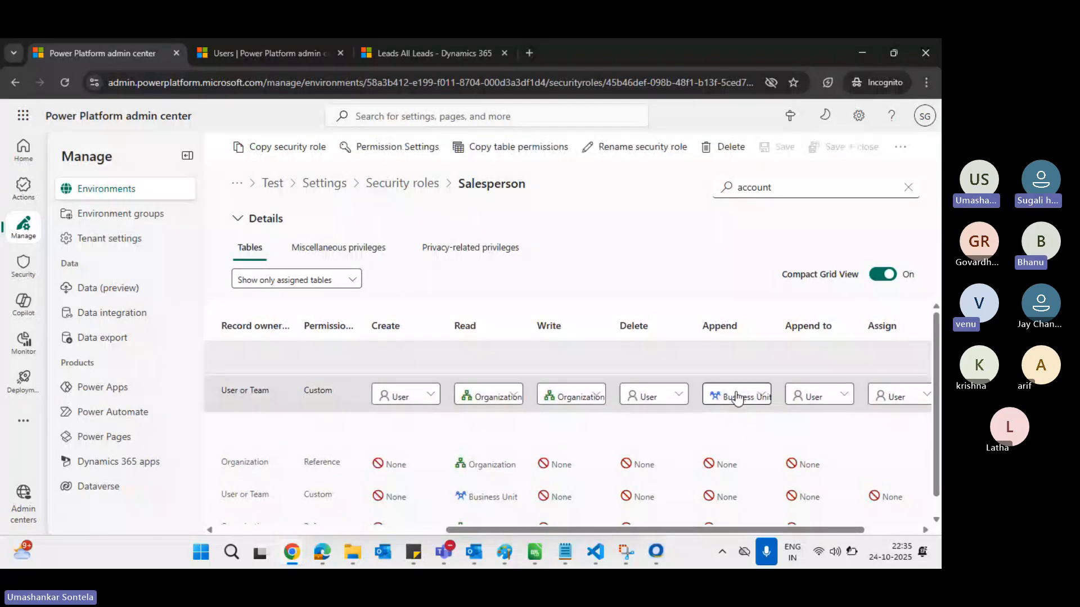
left_click(756, 401)
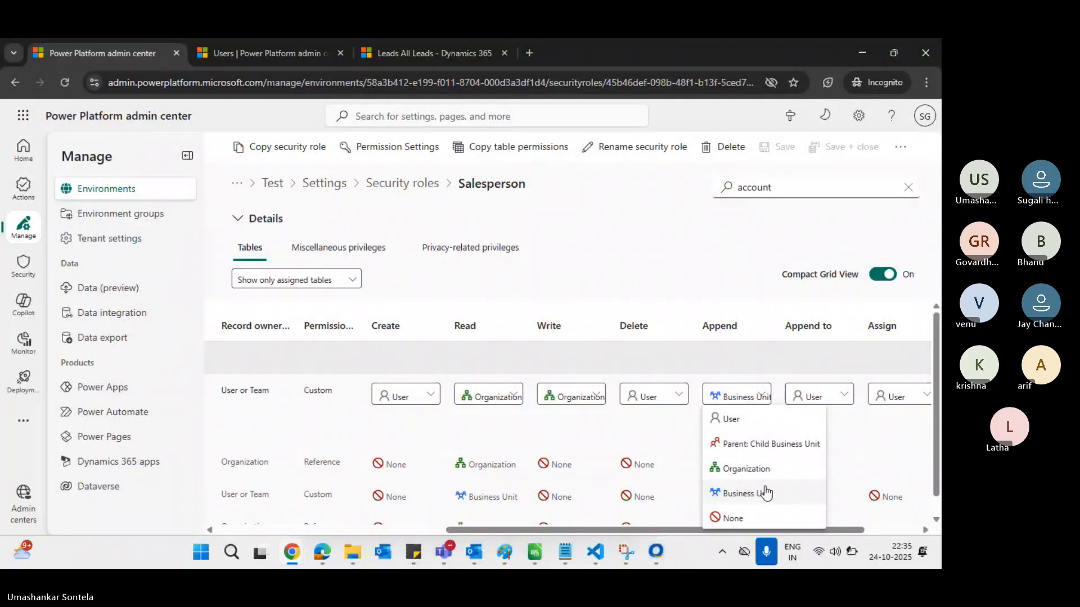
left_click(765, 443)
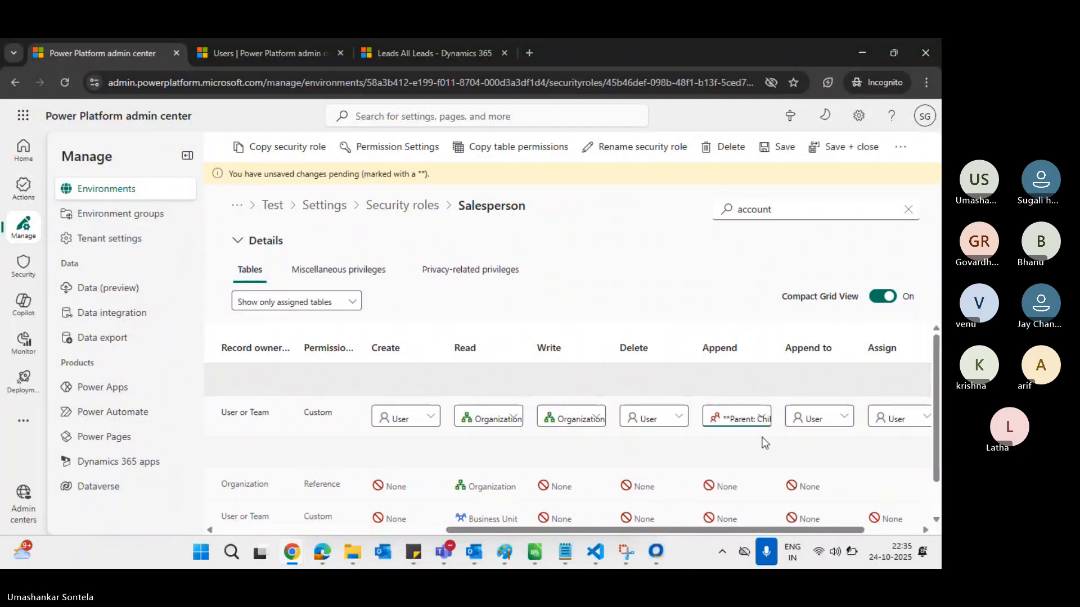
left_click(775, 149)
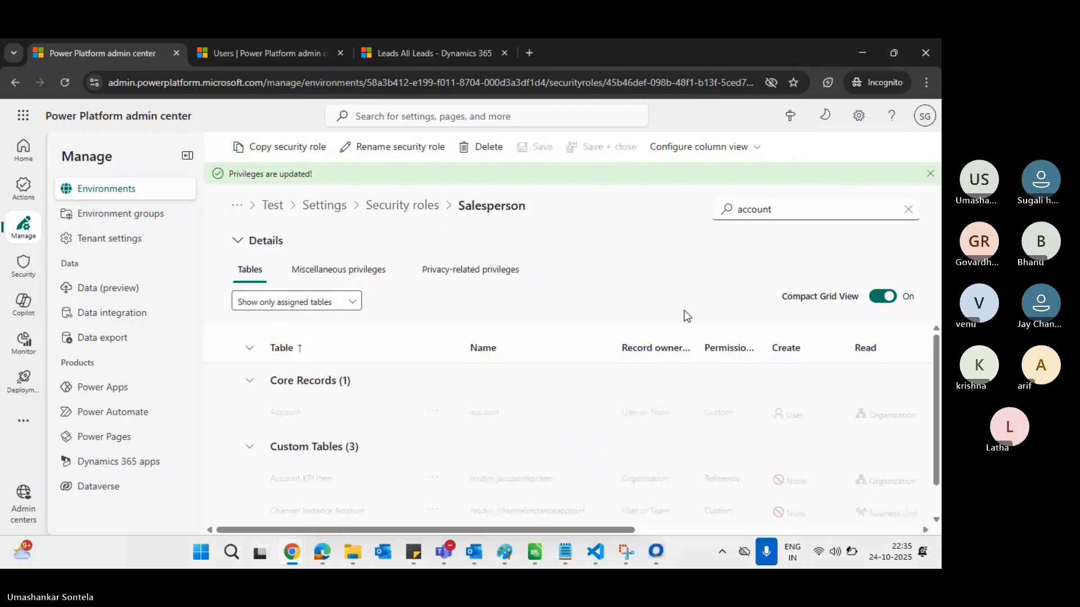
key("alt+Tab")
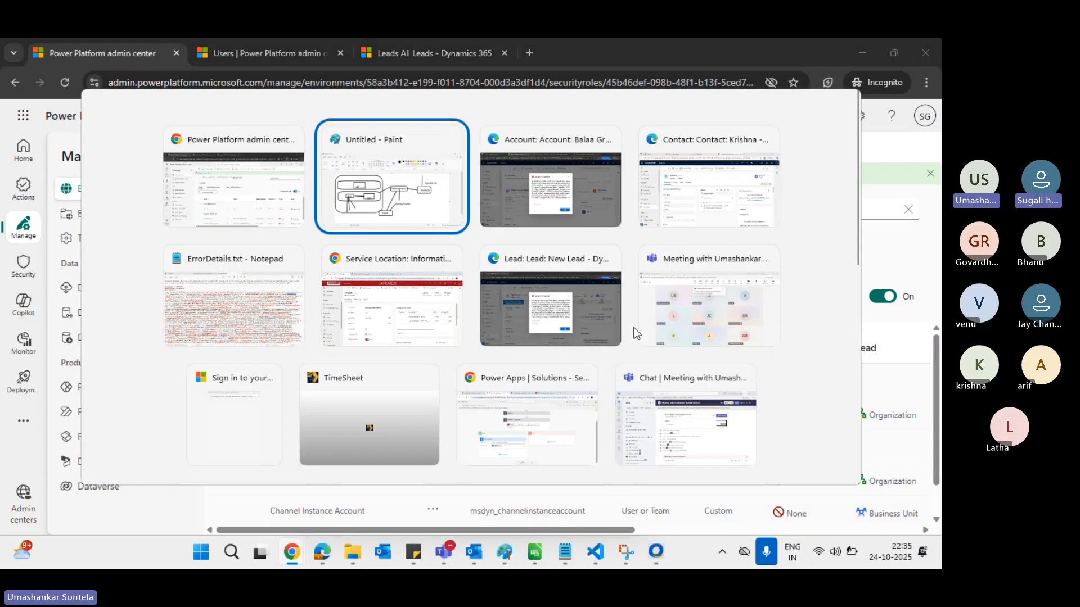
key("alt+Tab")
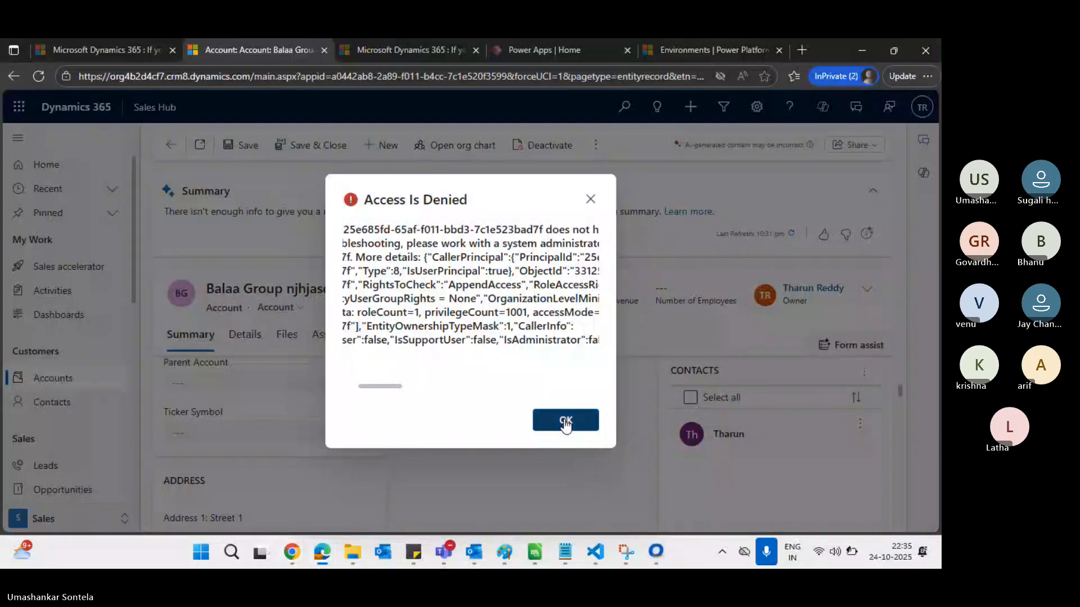
Retry adding the Krishna contact (search 'kri') via Add Existing Contact; dismiss the repeated denial
left_click(565, 422)
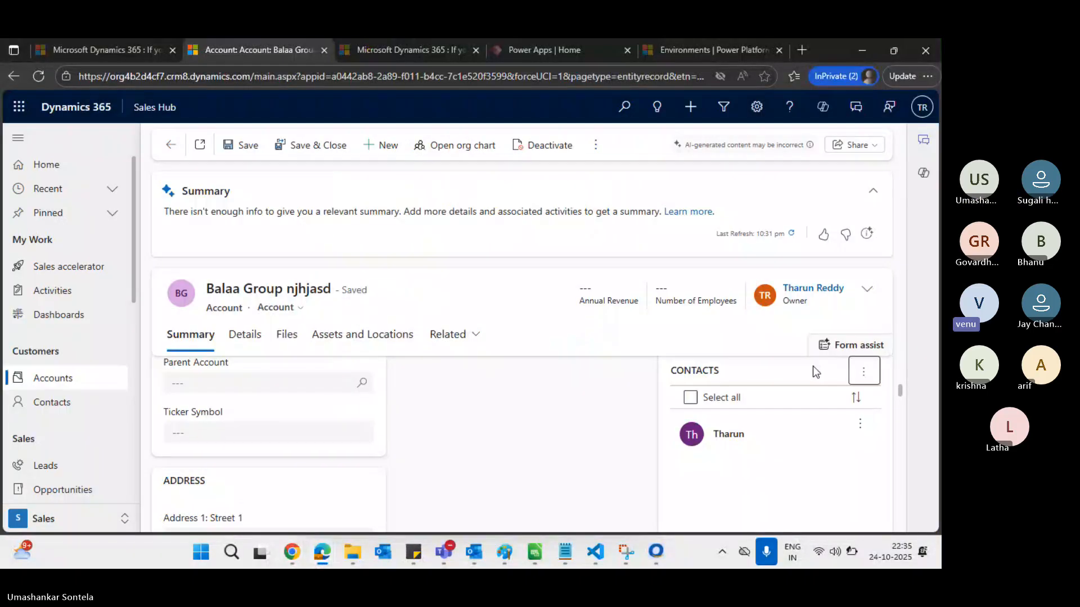
left_click(864, 372)
left_click(788, 167)
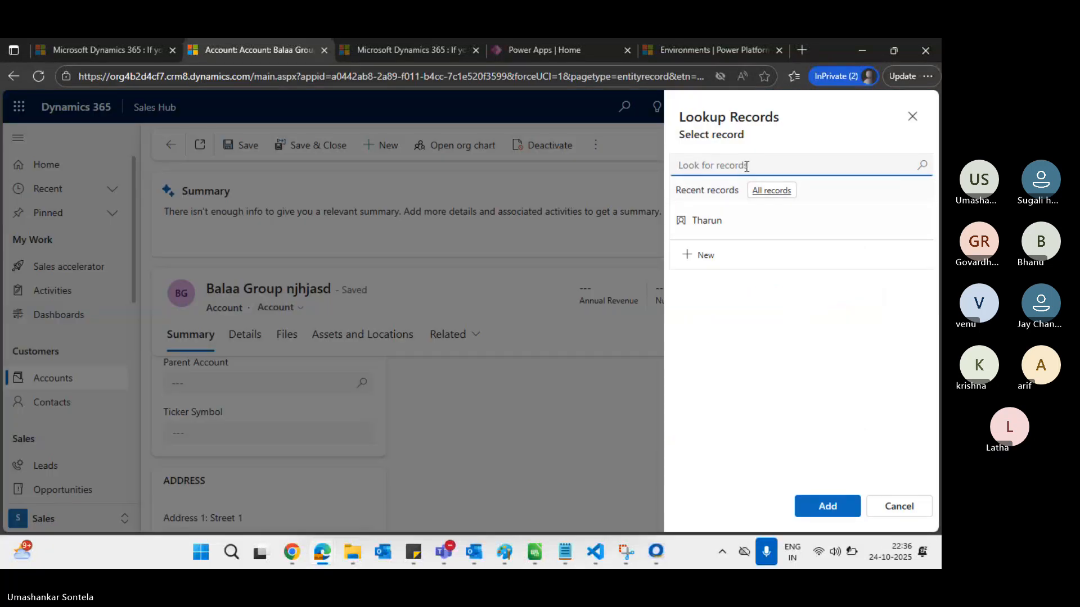
type("krishna")
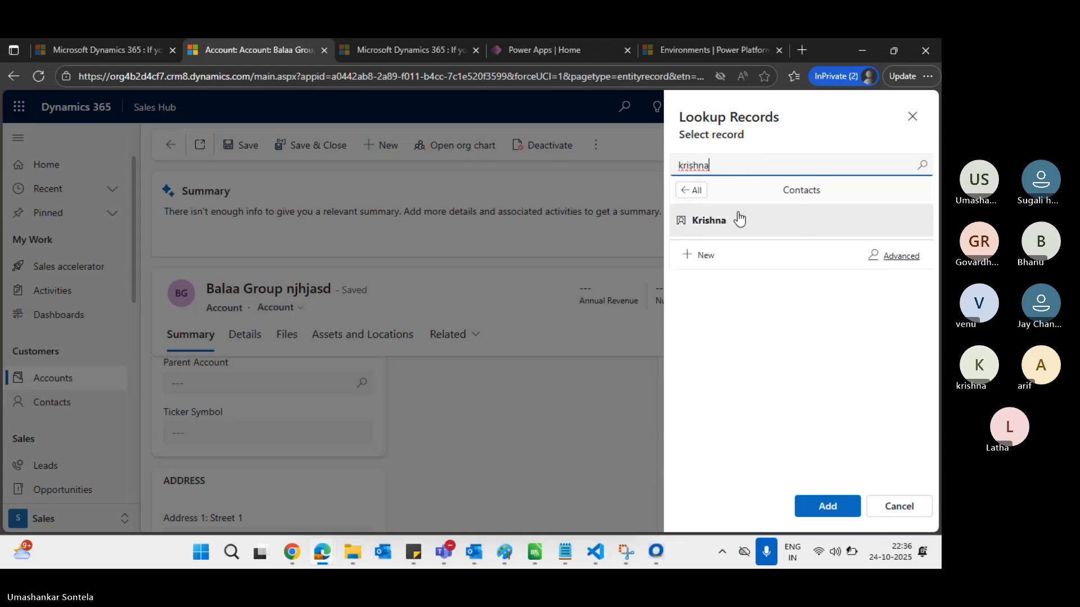
left_click(737, 219)
left_click(849, 508)
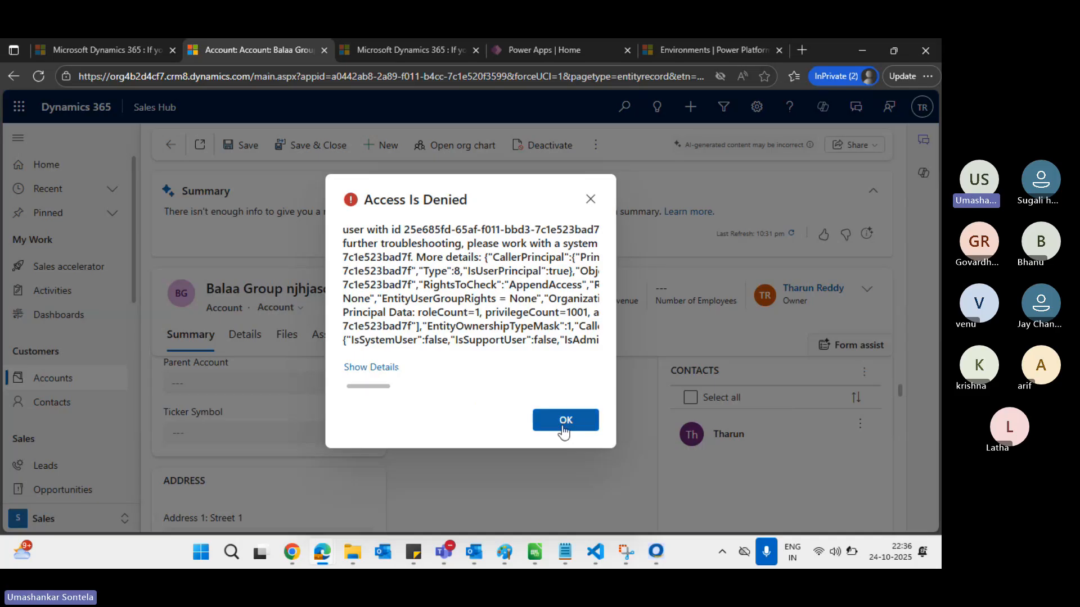
left_click(563, 422)
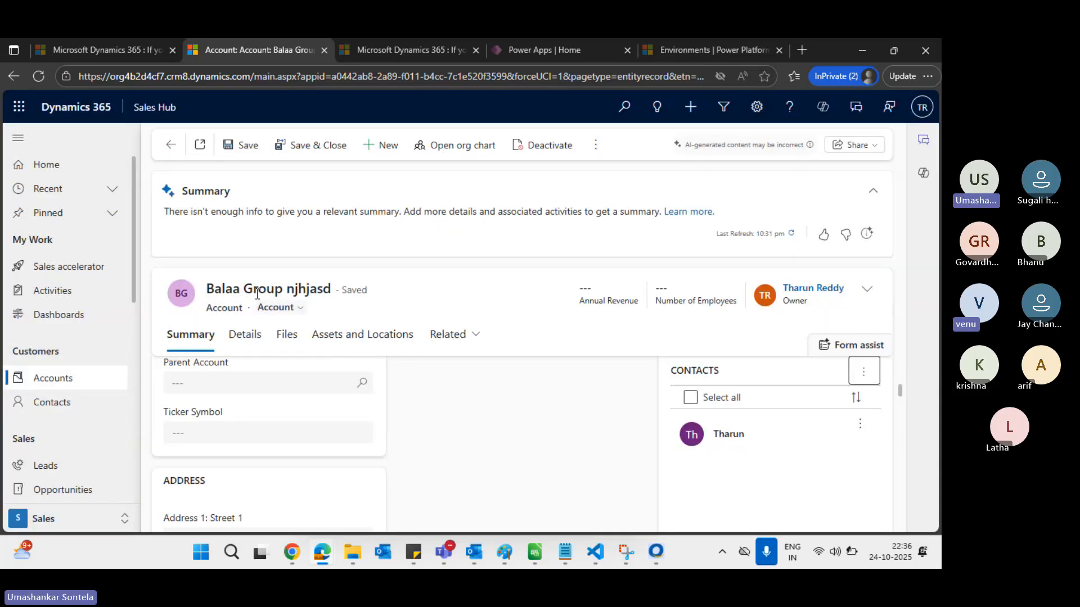
left_click_drag(208, 288, 338, 288)
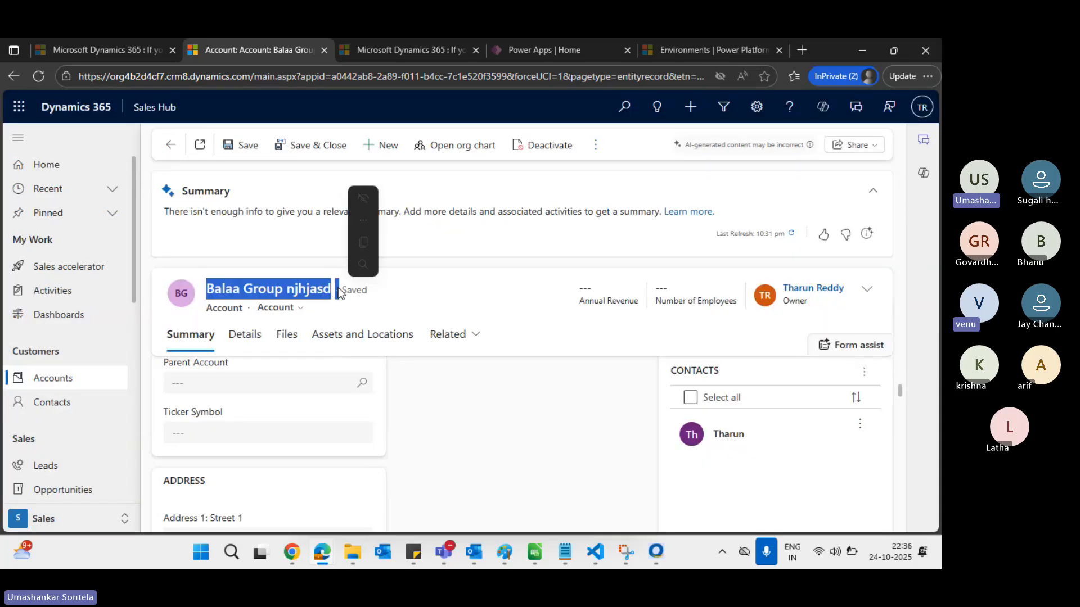
Dismiss the new lead's access denied error and open the Active Accounts list
left_click(289, 289)
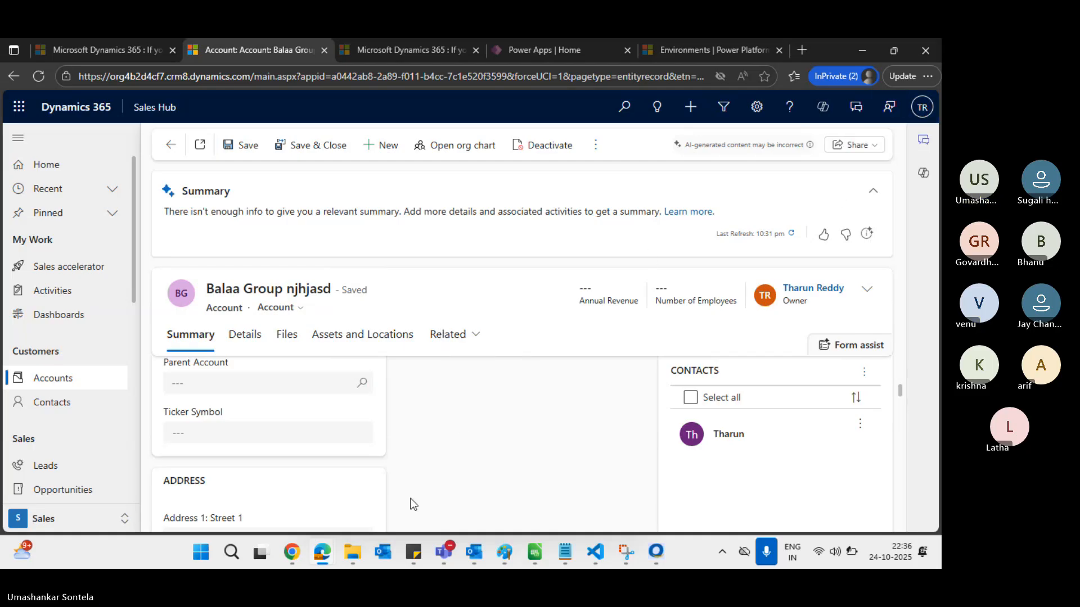
mouse_move(322, 552)
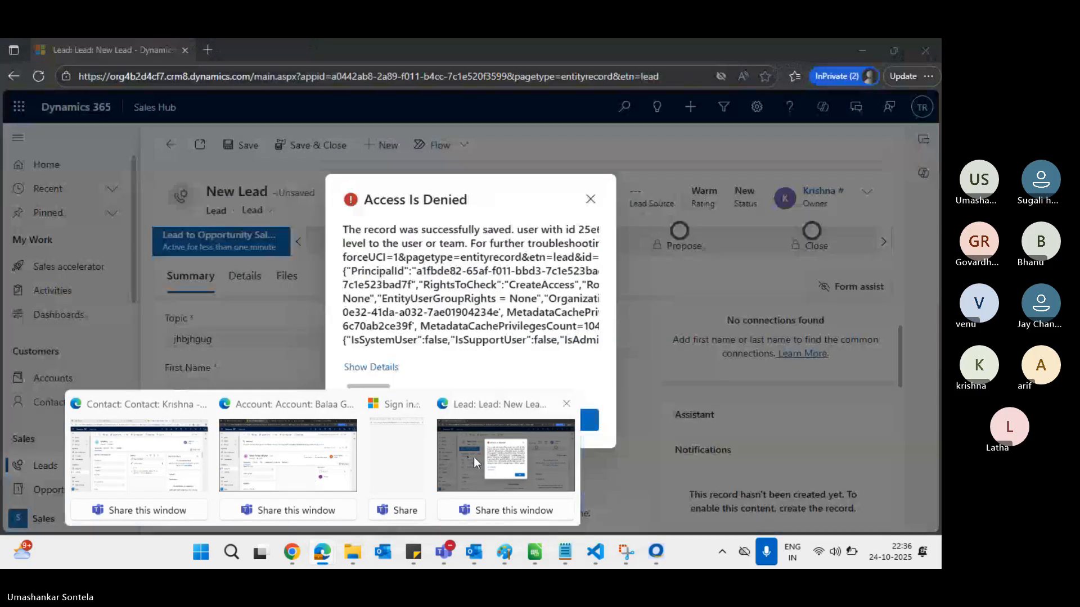
left_click(474, 461)
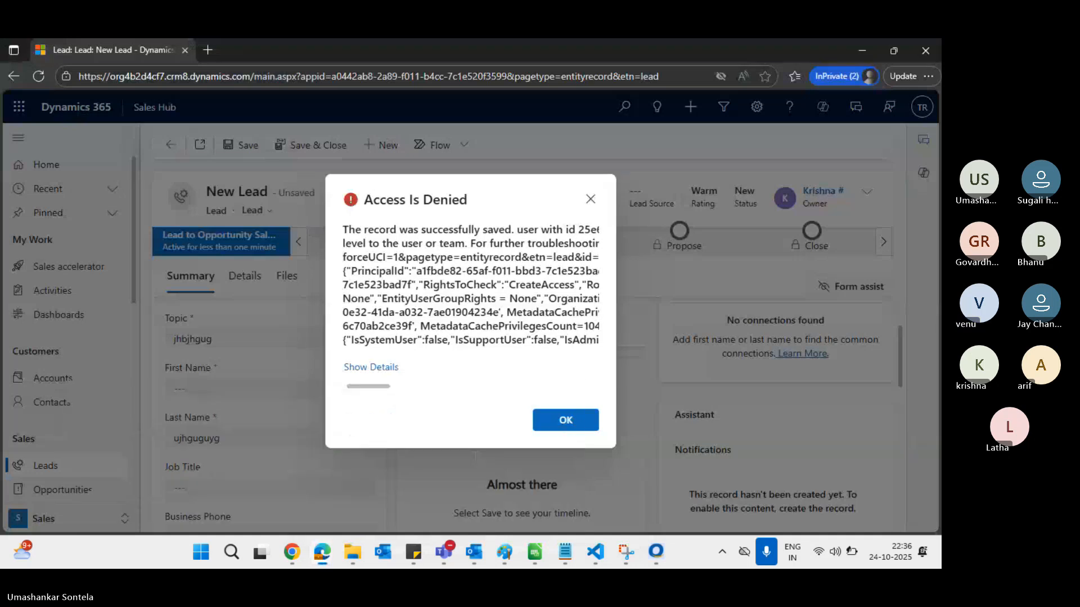
left_click(582, 424)
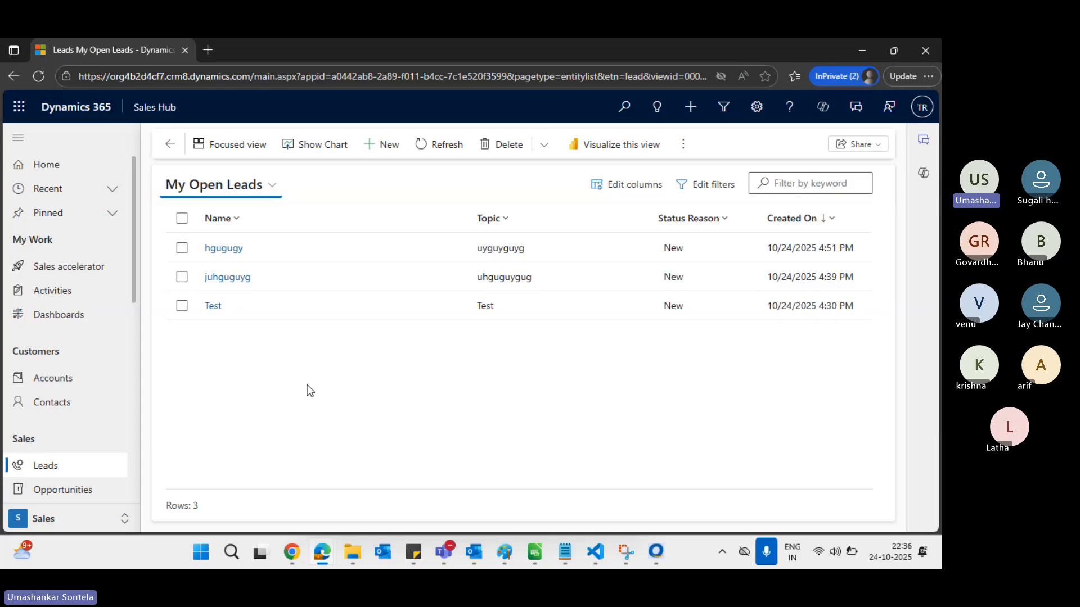
left_click(67, 388)
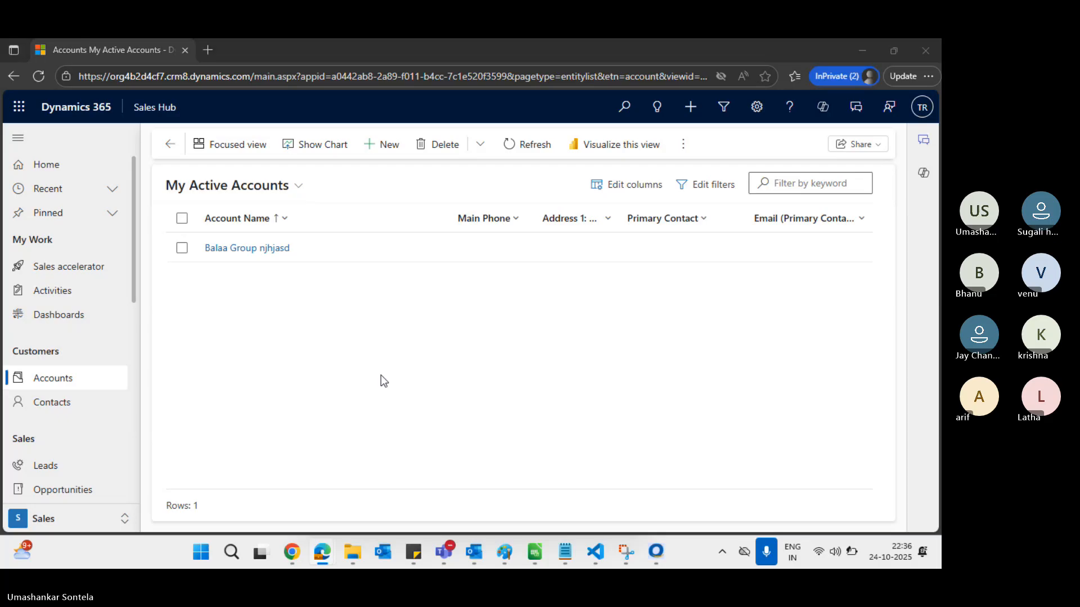
Compare the accounts list with the Balaa Group form, check the signed-in user, then switch to the second user's contact window
key("alt+Tab")
key("alt+Tab")
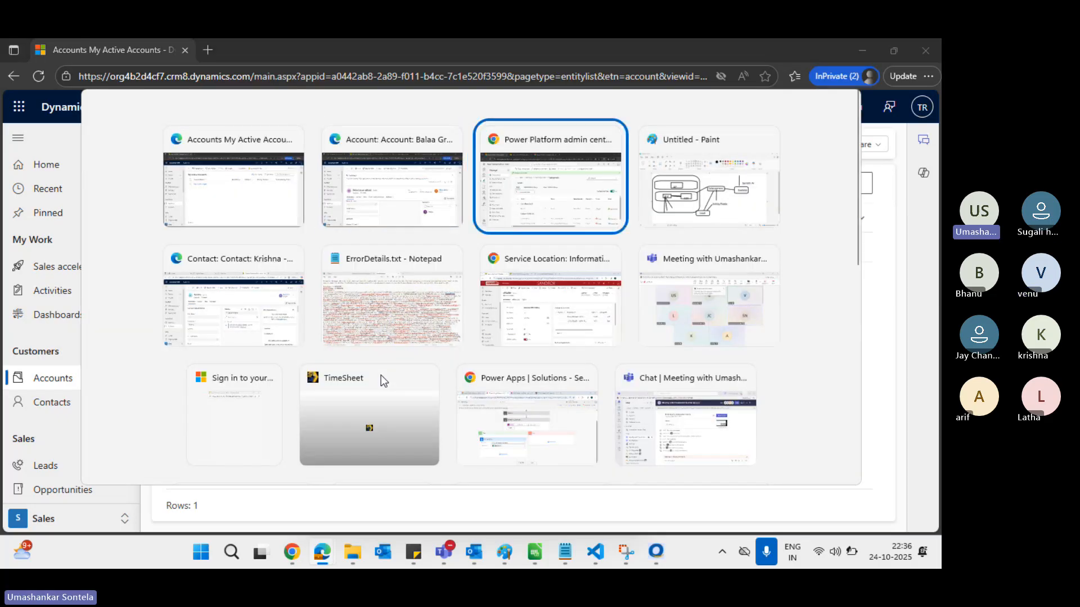
key("alt+shift+Tab")
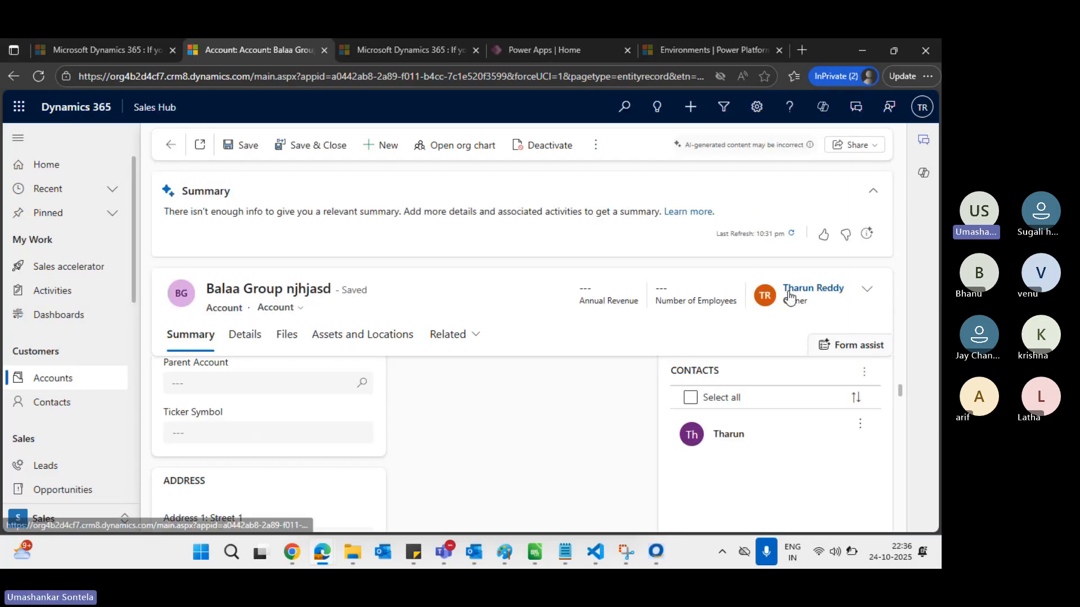
key("alt+Tab")
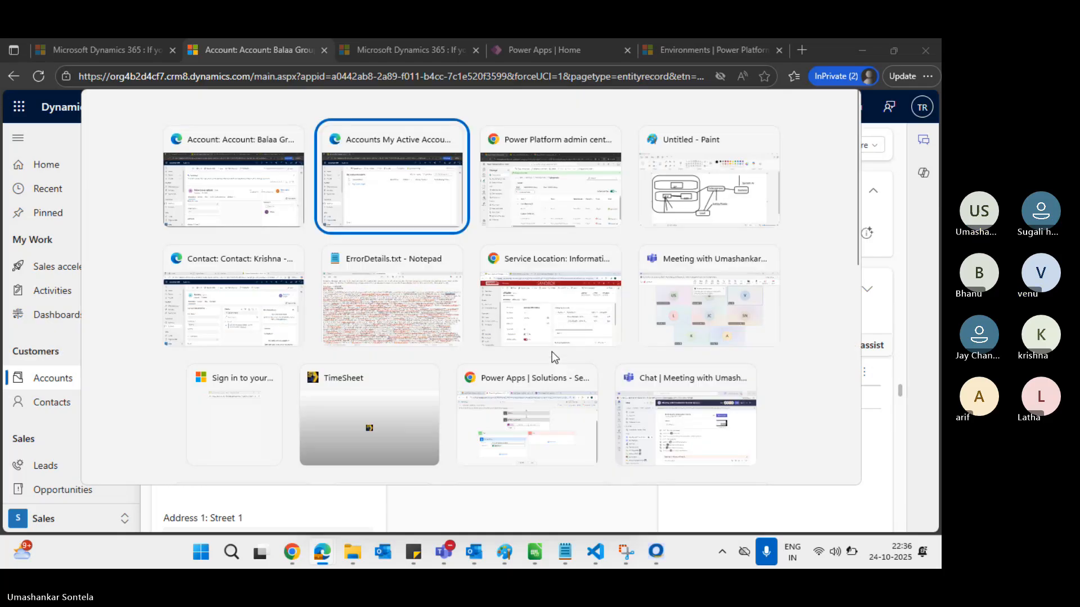
key("alt+Tab")
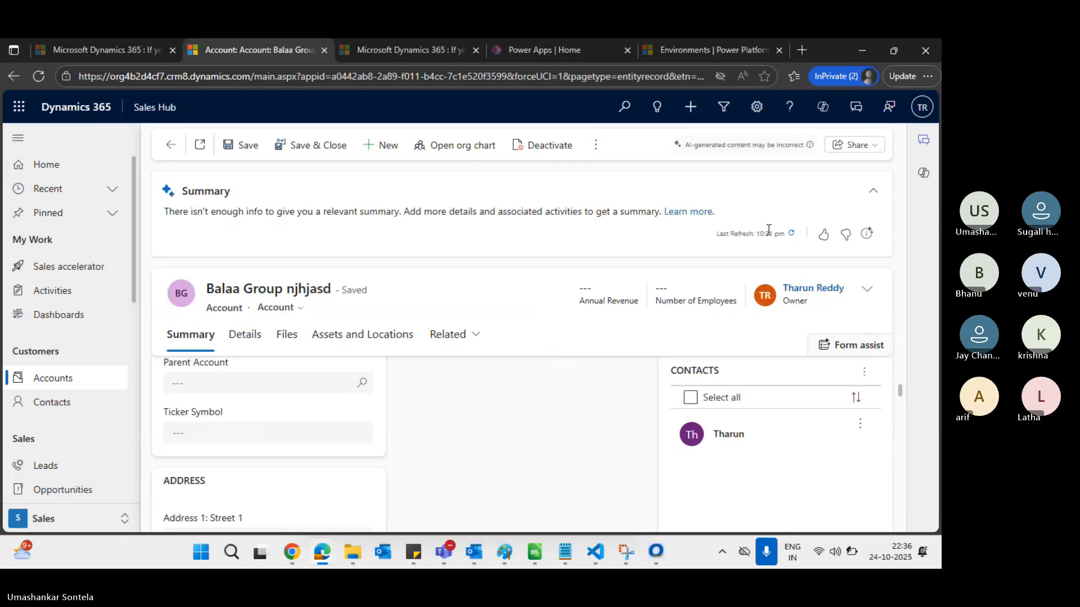
left_click(922, 110)
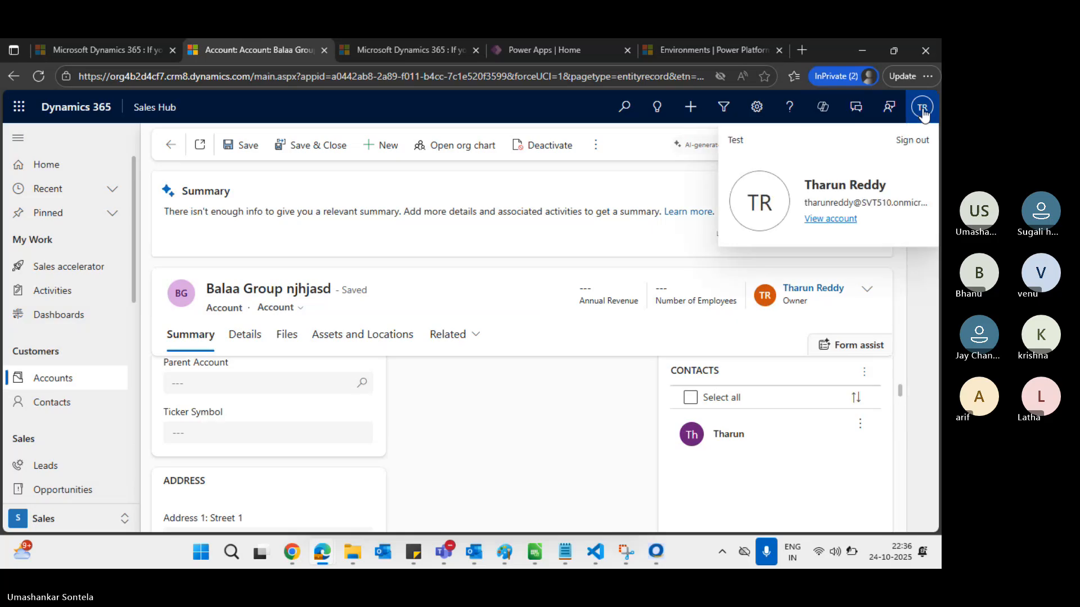
key("alt+Tab")
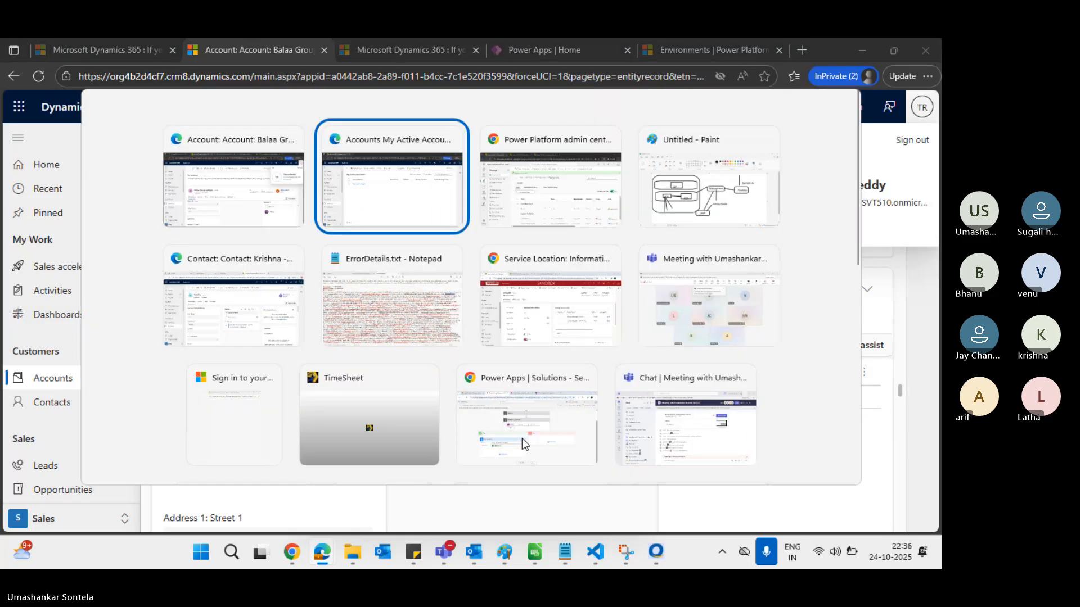
key("alt+Tab")
key("alt+Tab")
key("alt+Tab")
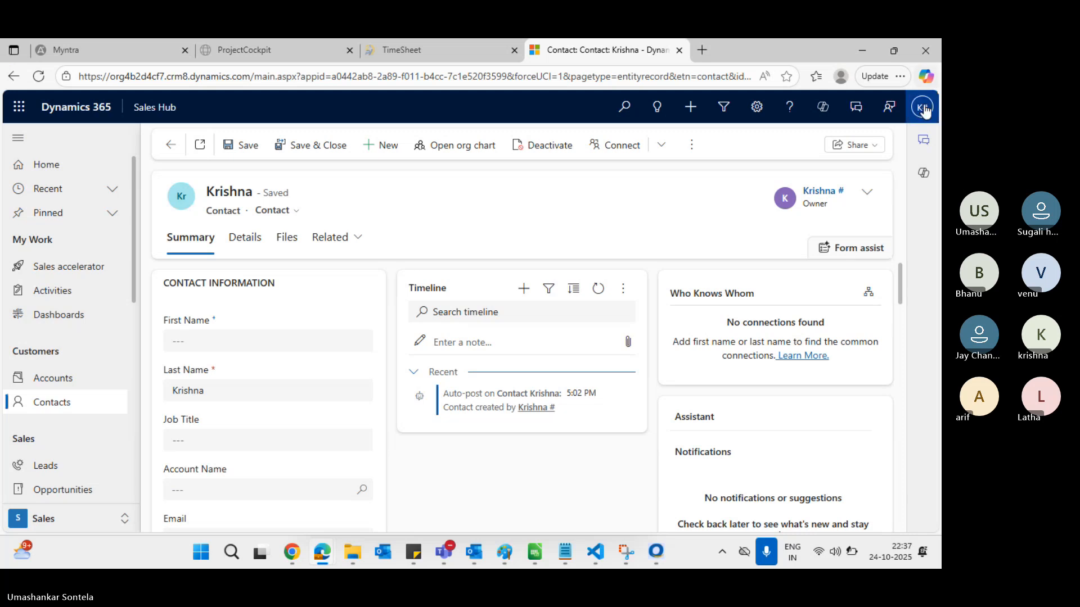
From the second user's Accounts list, create a new account named Krishna Account and save it
left_click(73, 374)
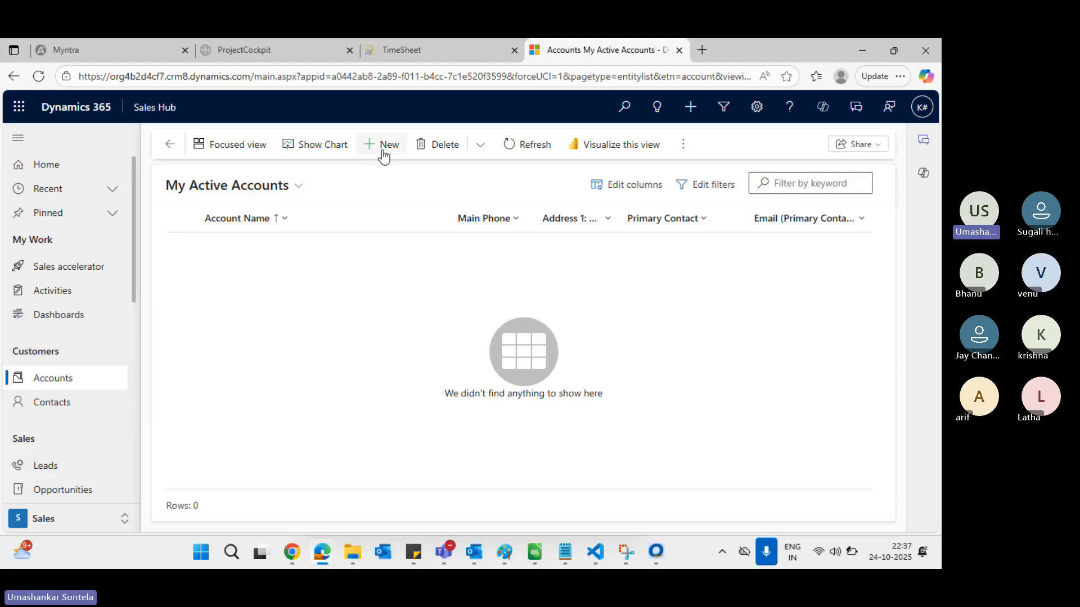
left_click(383, 147)
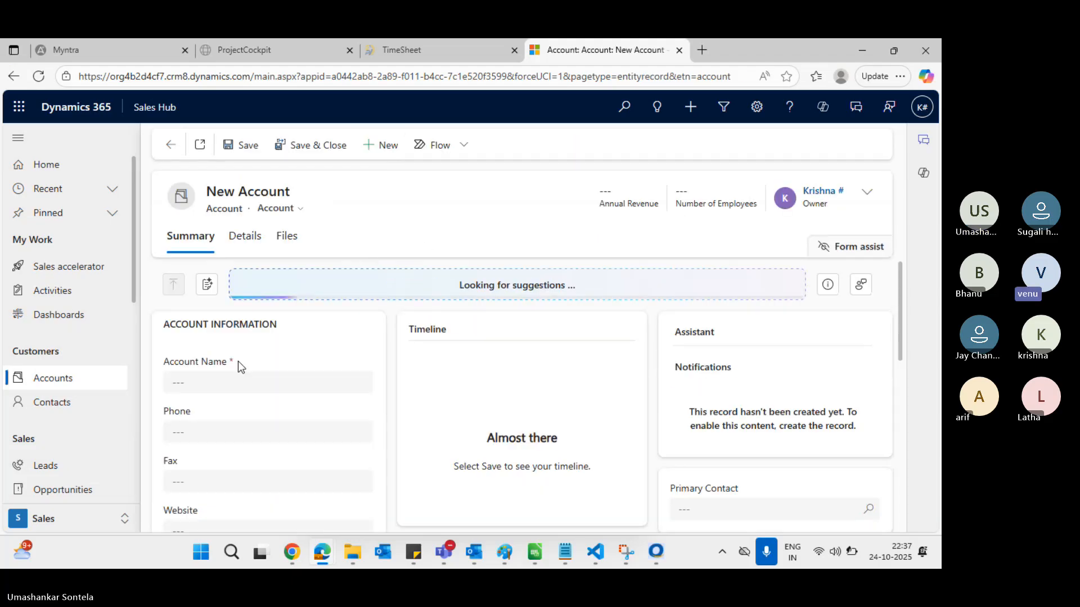
left_click(219, 388)
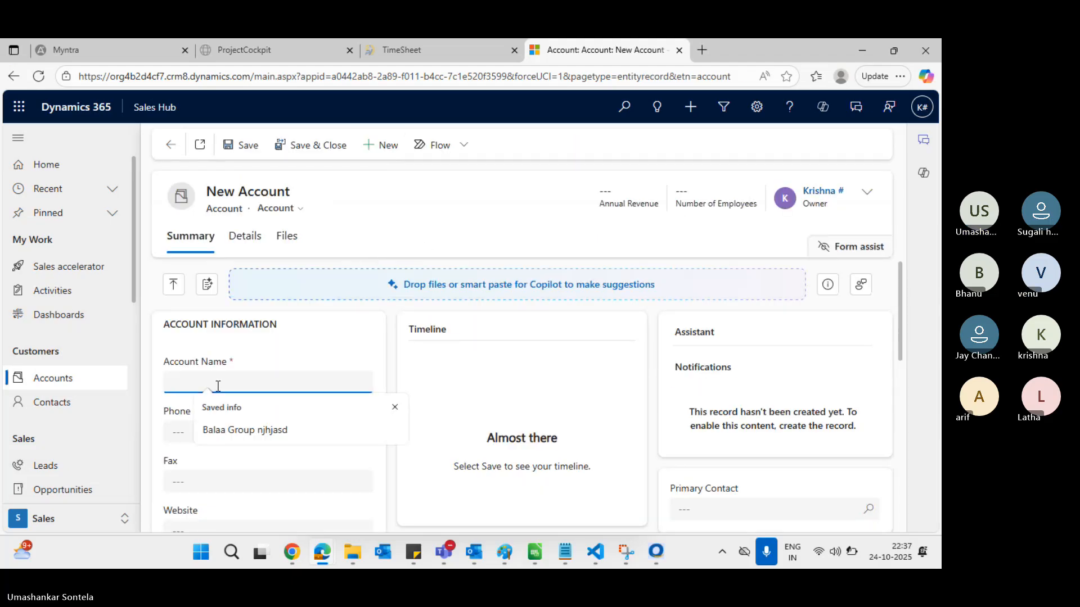
type("Krishna Account")
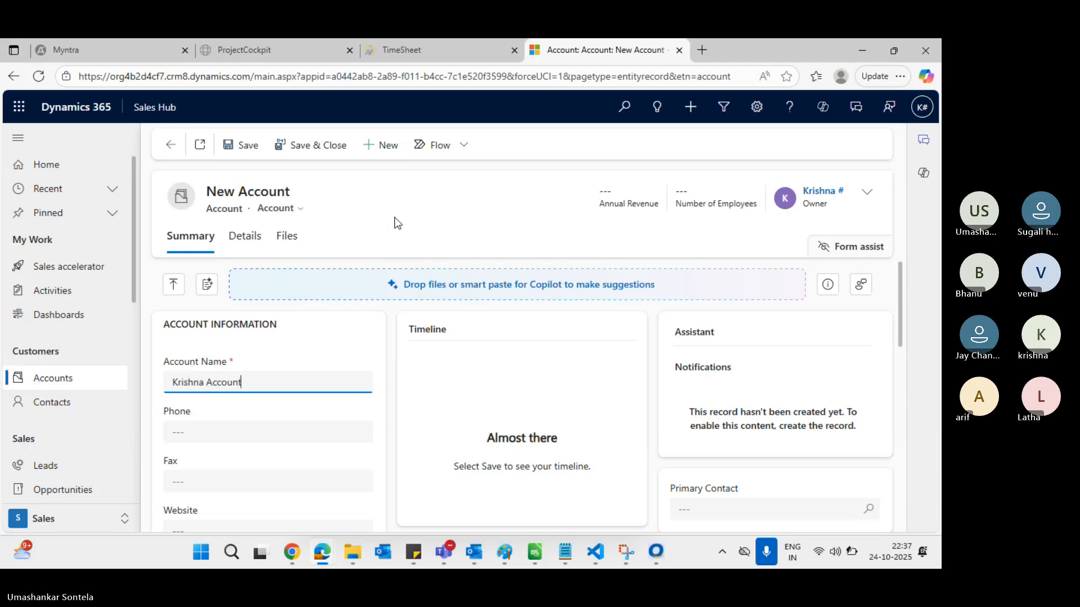
left_click(242, 145)
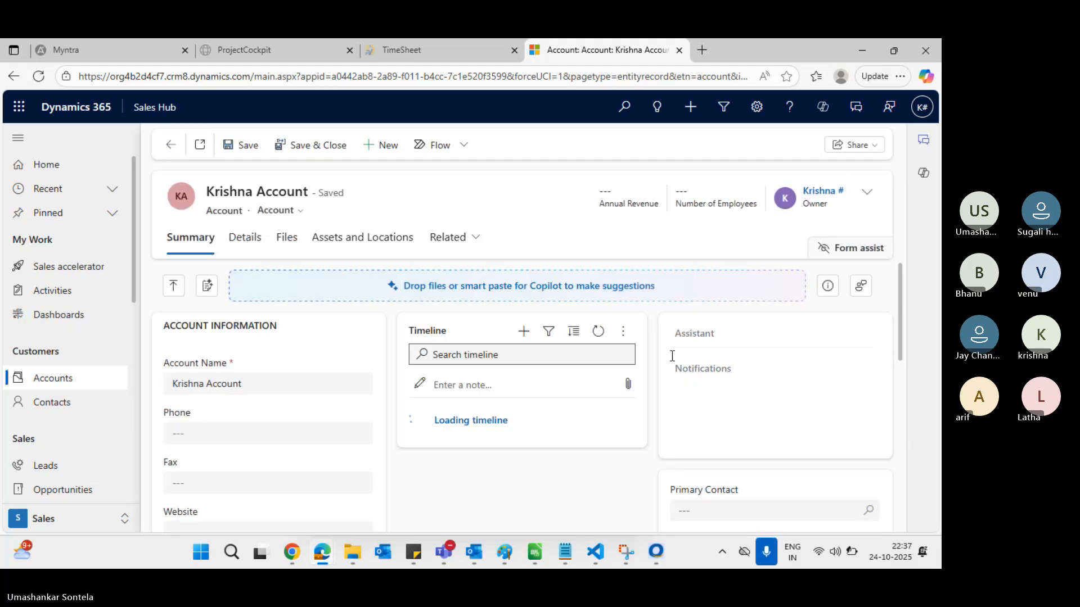
Scroll down to the new account's Contacts subgrid and open its command options
right_click(749, 354)
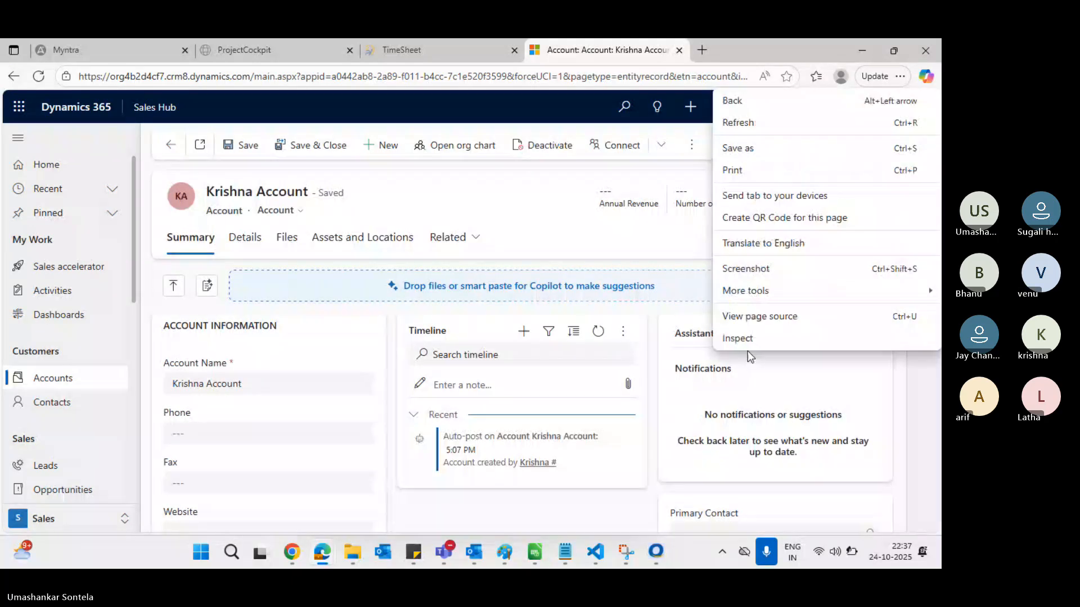
left_click(750, 369)
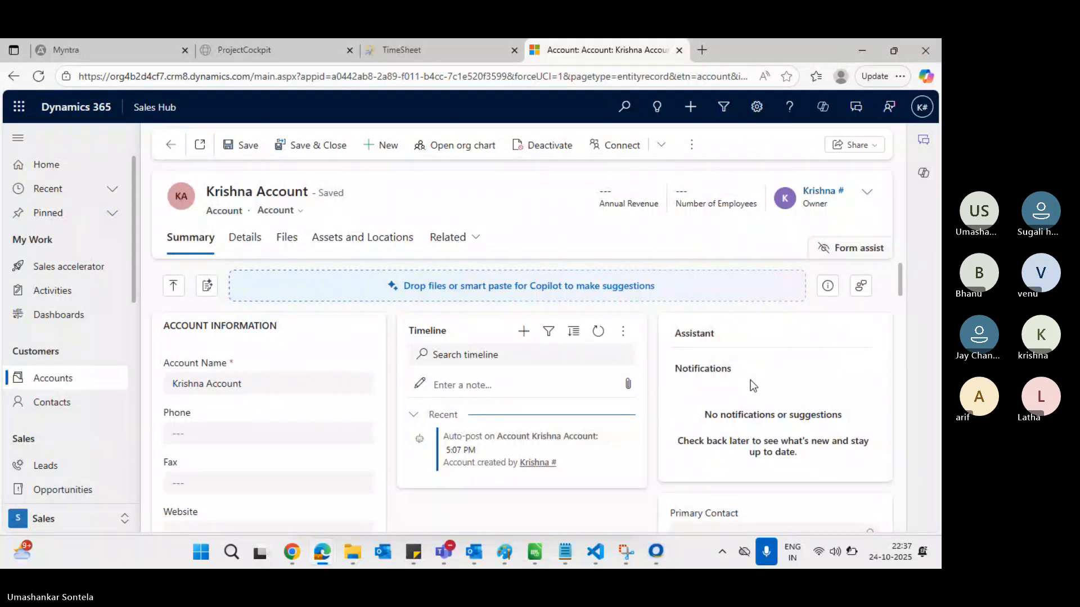
scroll(753, 385, "down", 2)
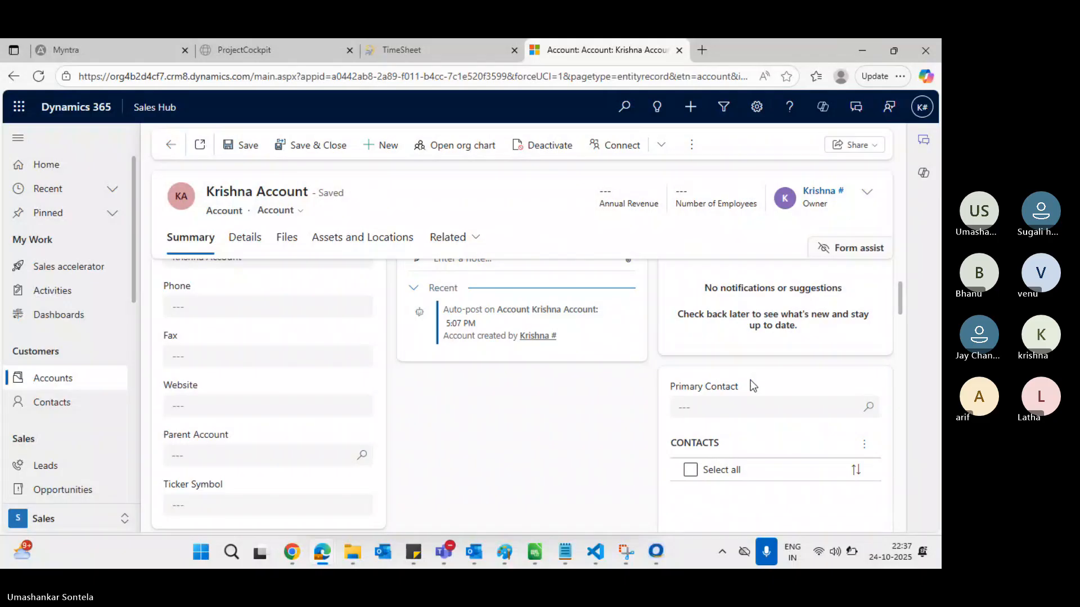
scroll(754, 386, "down", 1)
left_click(864, 405)
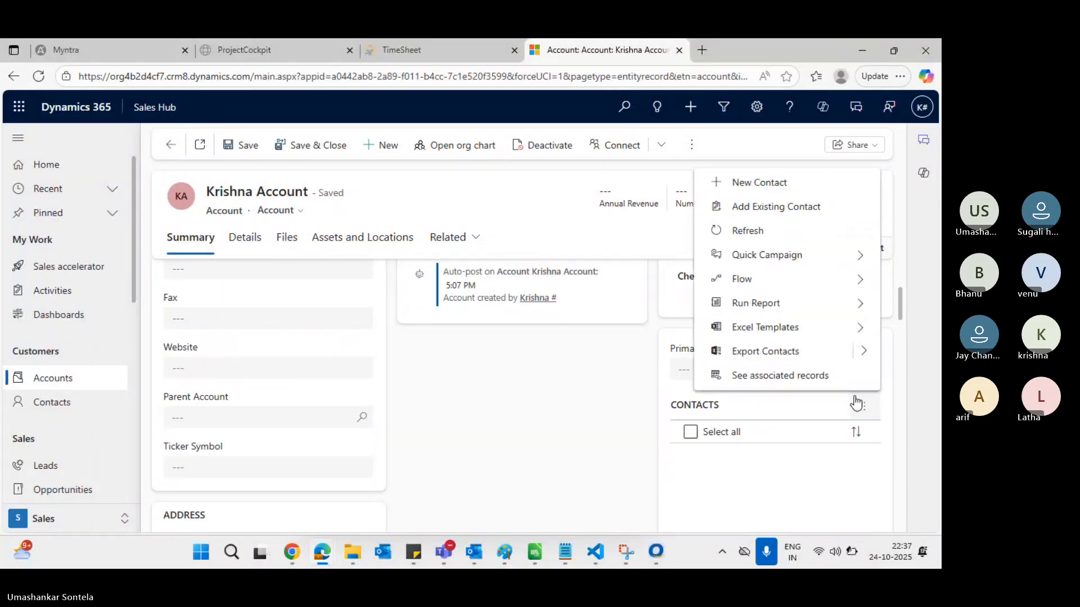
Link the only recent contact to Krishna Account through Add Existing Contact
left_click(776, 207)
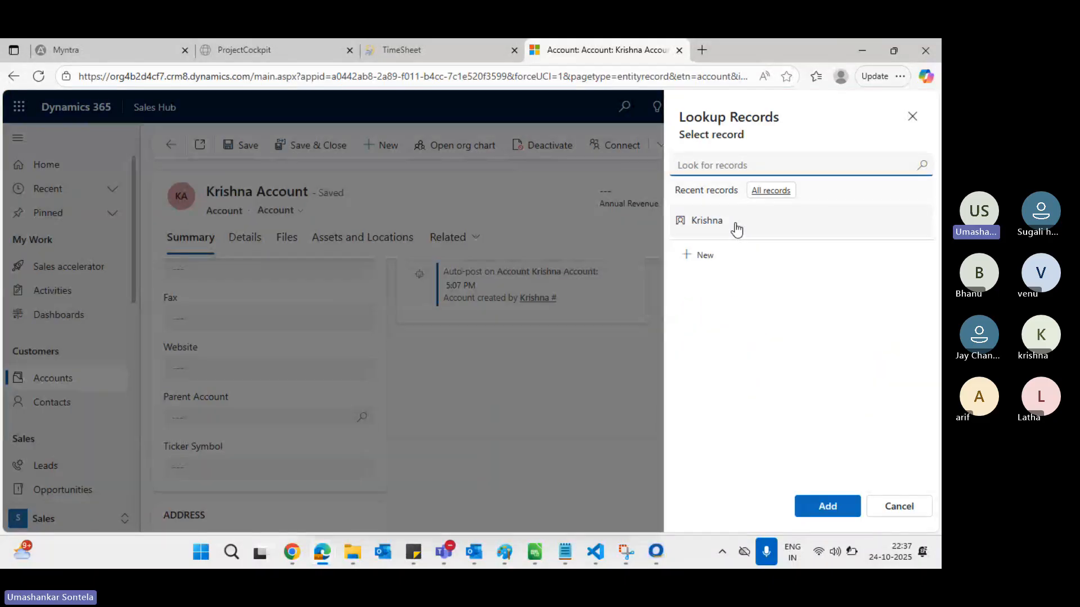
left_click(736, 228)
left_click(827, 507)
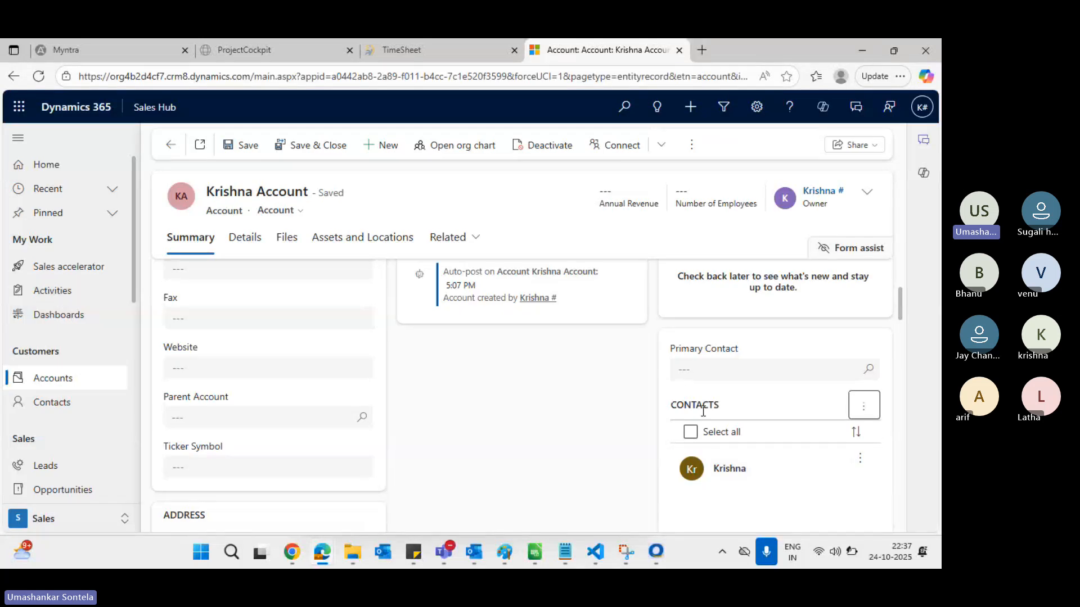
scroll(702, 411, "down", 1)
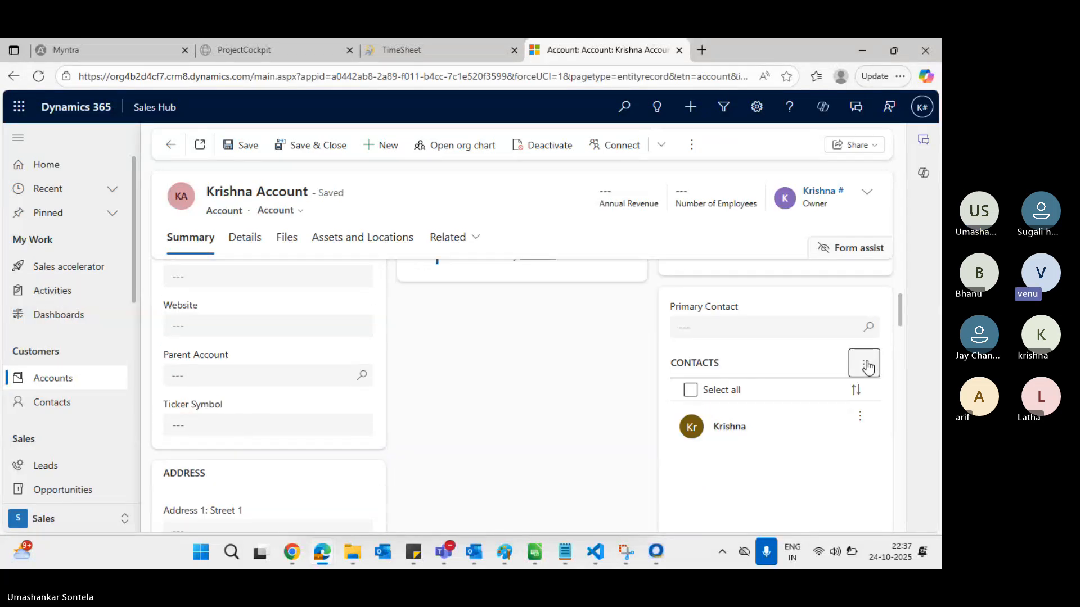
Try linking a second contact (search 'tha'), dismiss the already-has-parent error, and switch windows
left_click(867, 366)
left_click(776, 168)
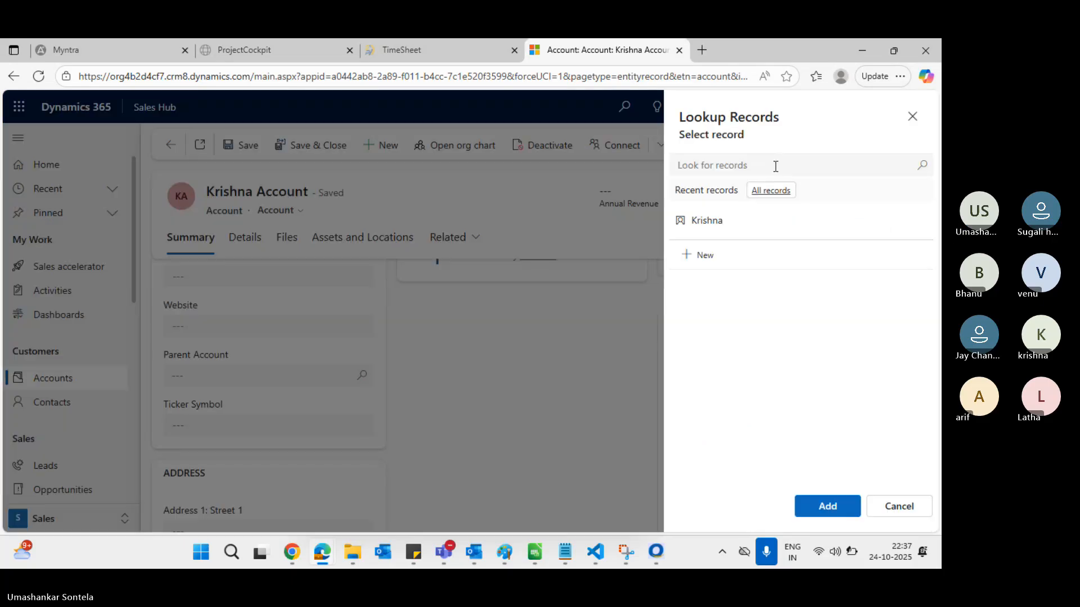
type("t")
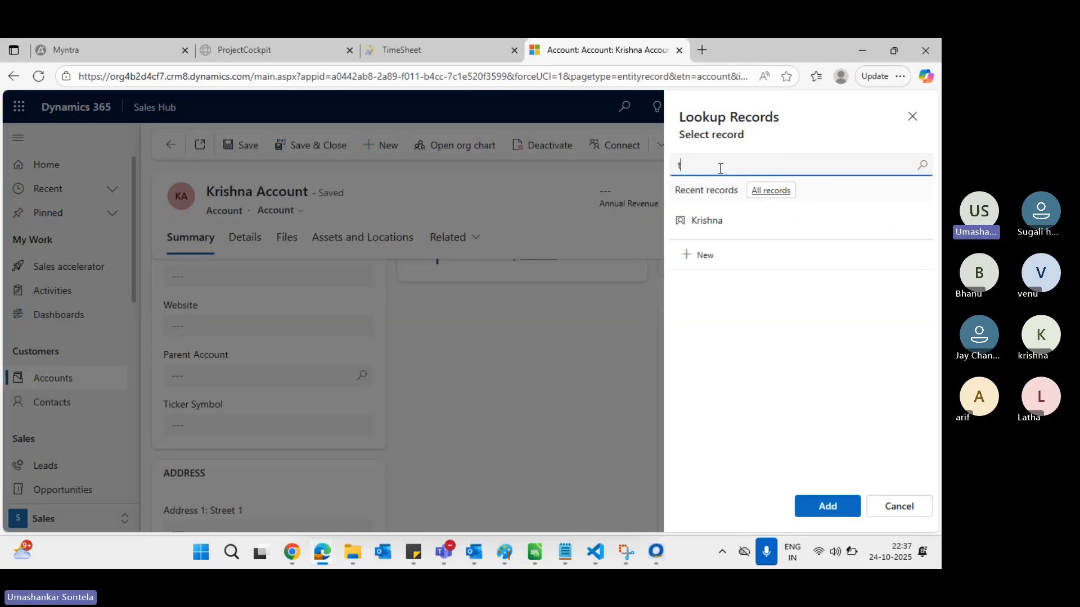
type("ha")
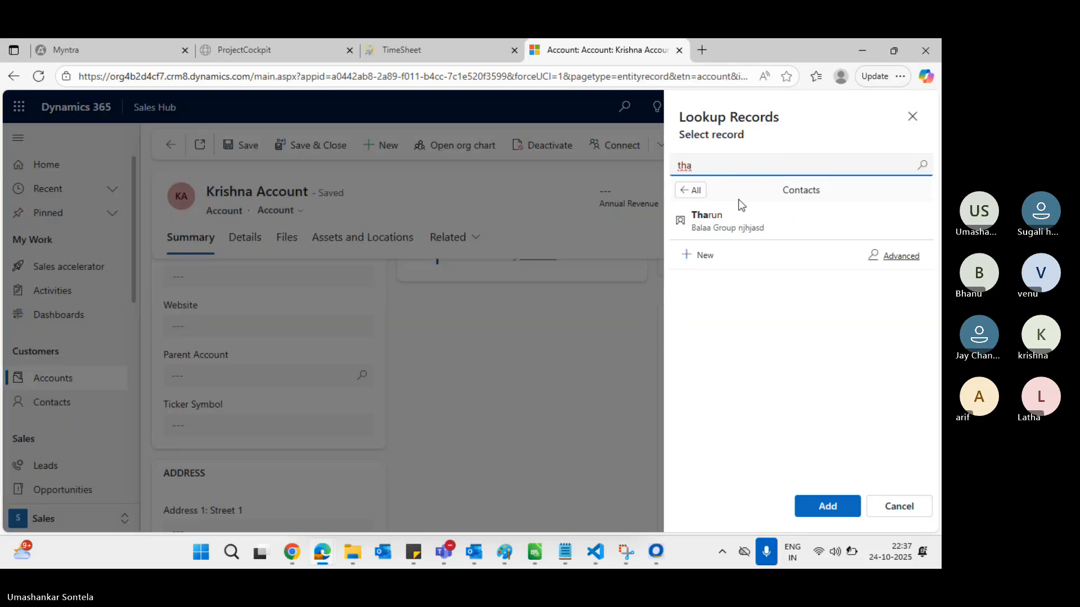
left_click(748, 212)
left_click(845, 519)
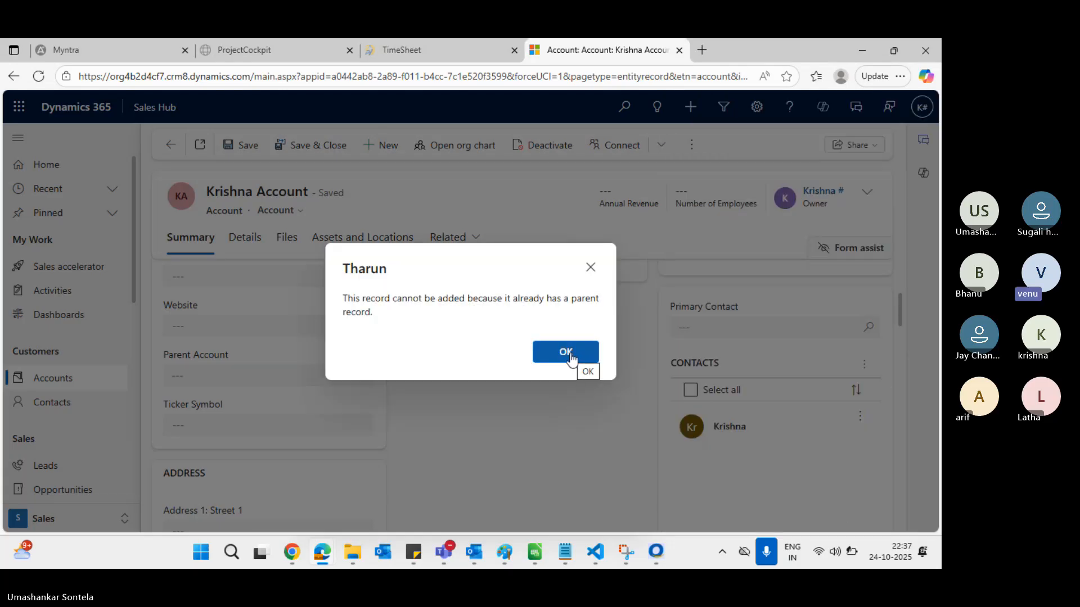
left_click(565, 352)
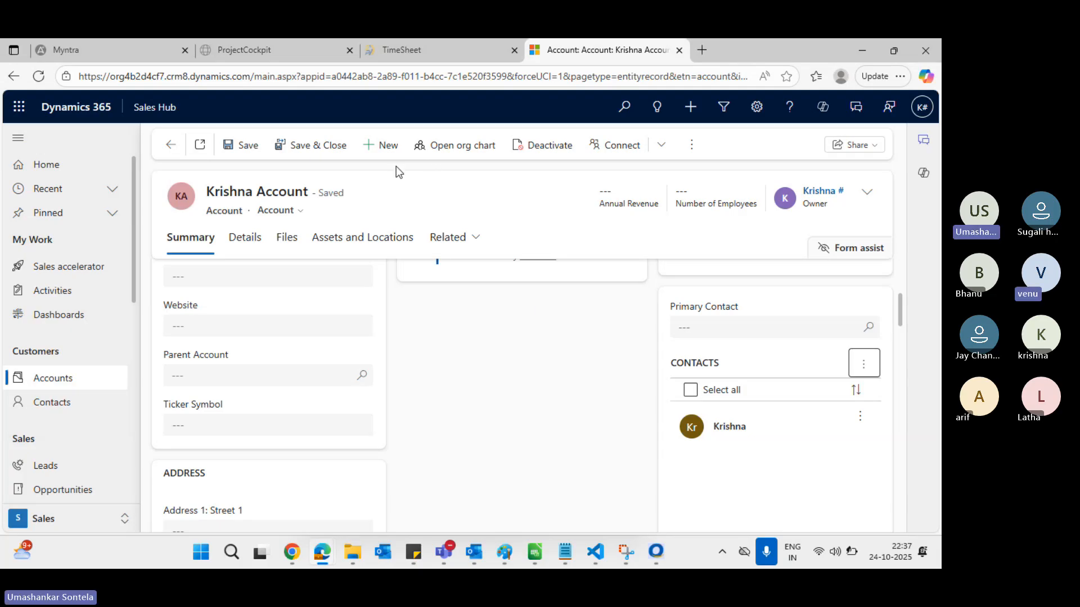
key("alt+Tab")
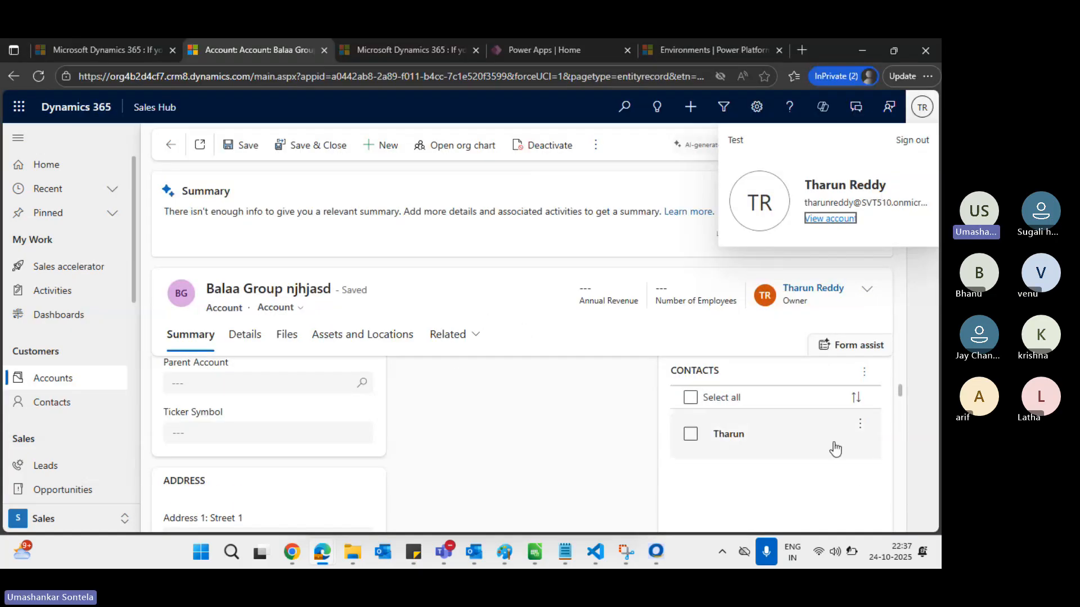
Close the profile panel, select the Balaa Group contact row, then go to My Active Contacts
left_click(862, 424)
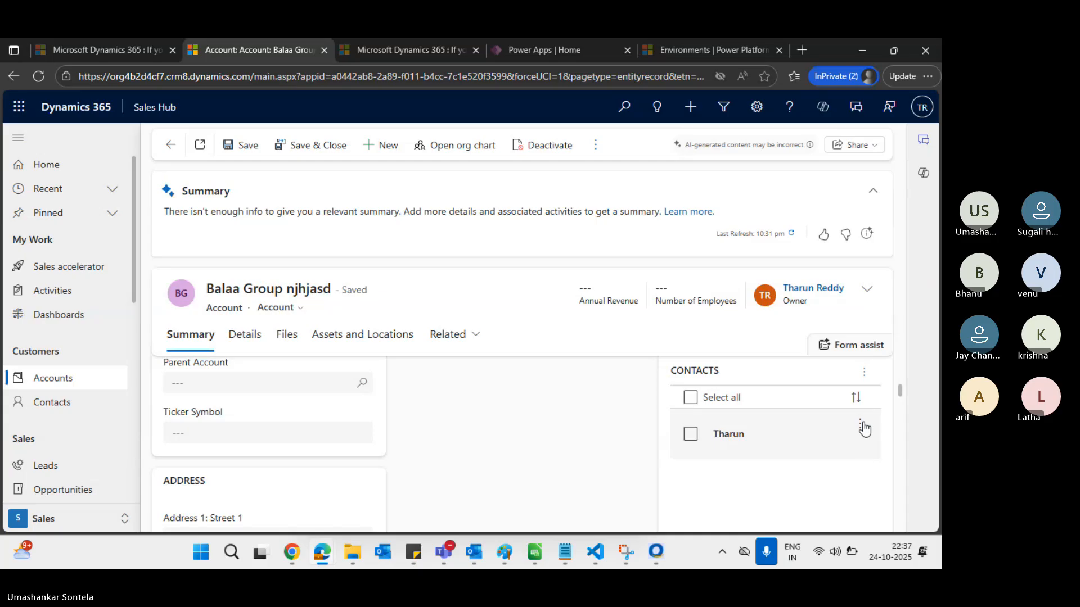
left_click(860, 425)
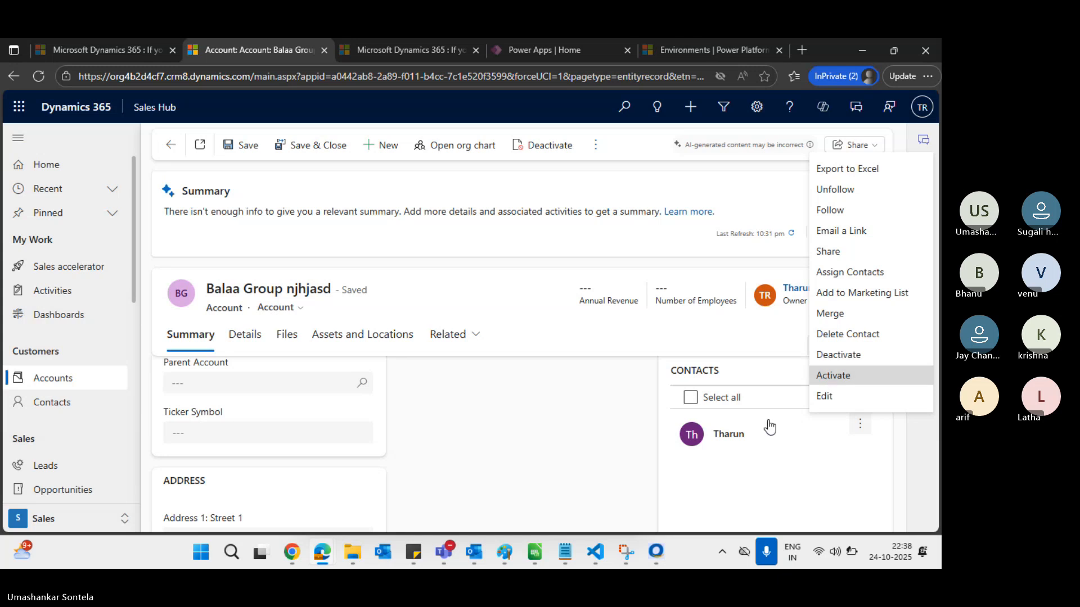
left_click(692, 434)
left_click(690, 434)
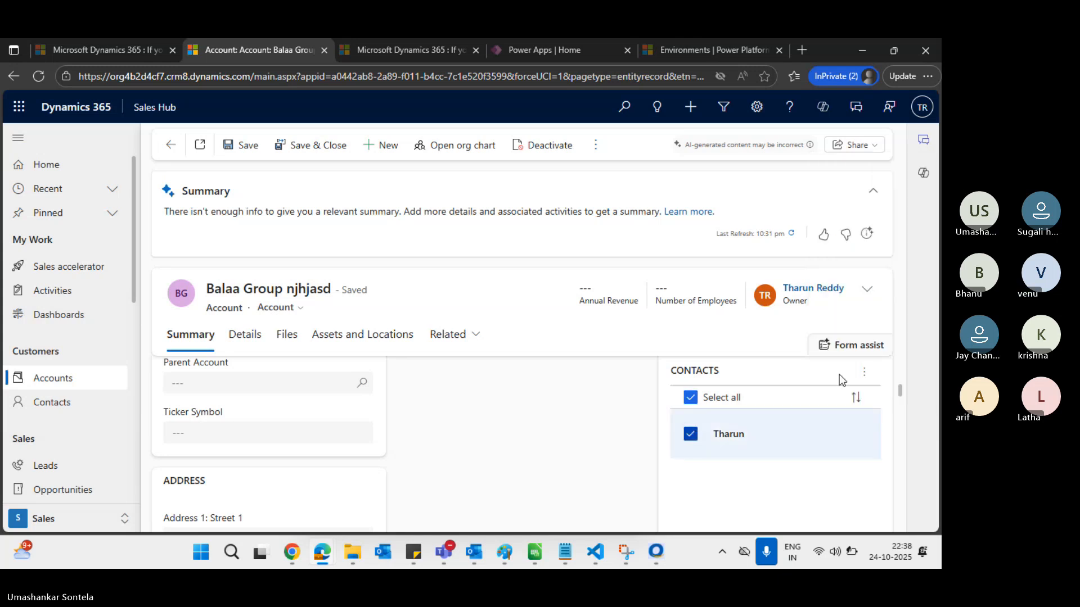
left_click(864, 373)
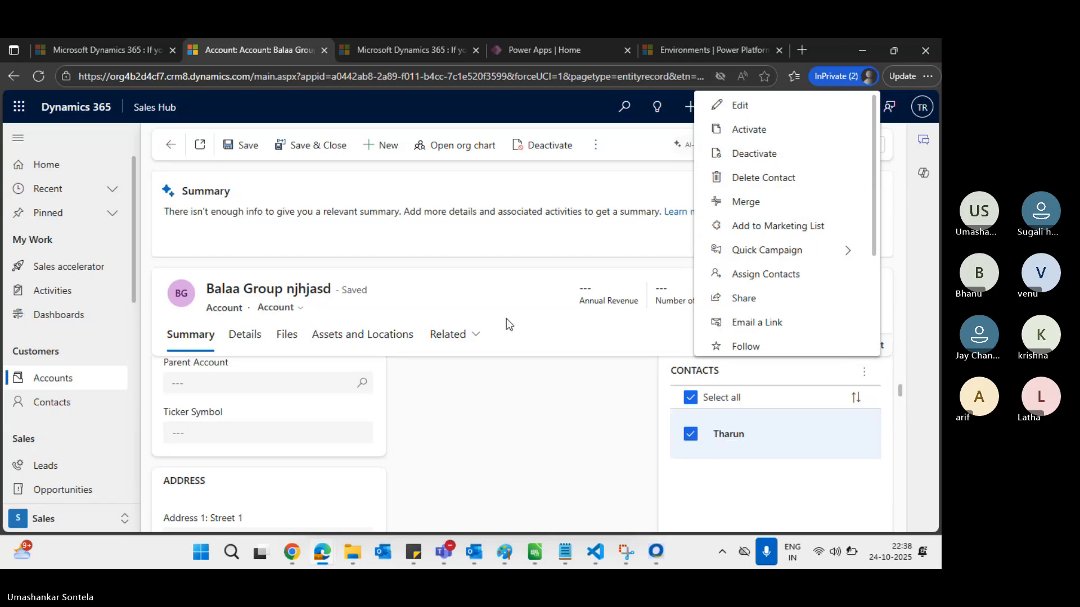
left_click(74, 410)
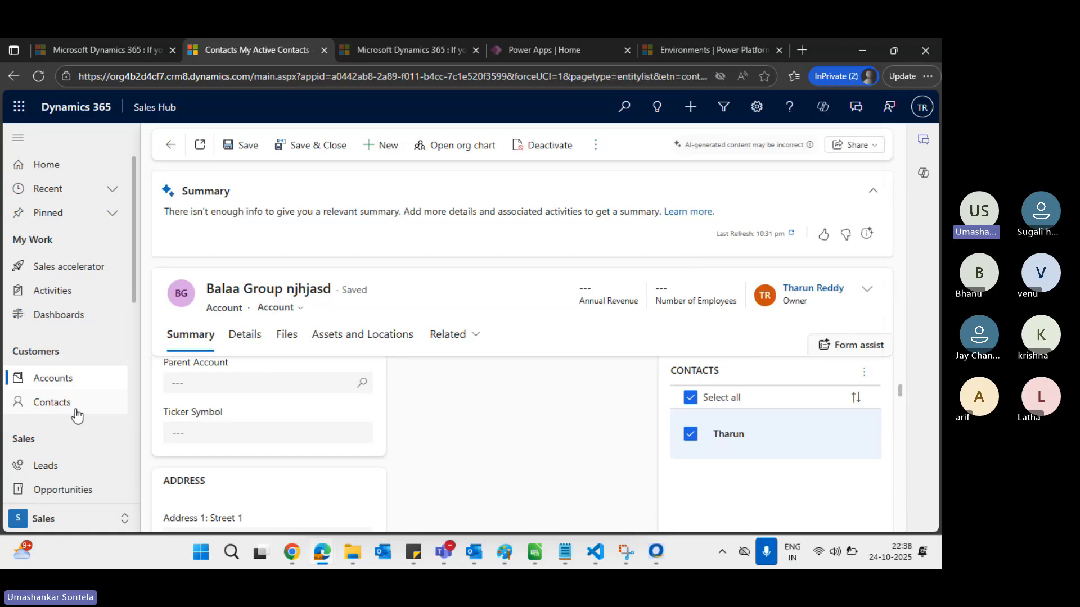
Create and save a new contact with only a last name, then return to Krishna Account
left_click(386, 144)
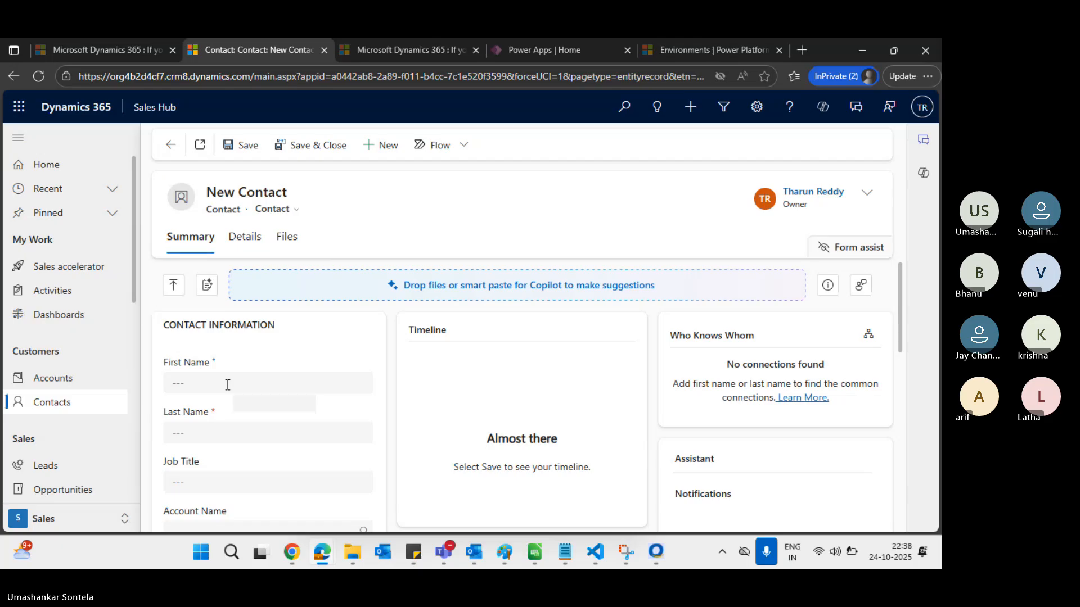
left_click(206, 433)
type("Tharun 2")
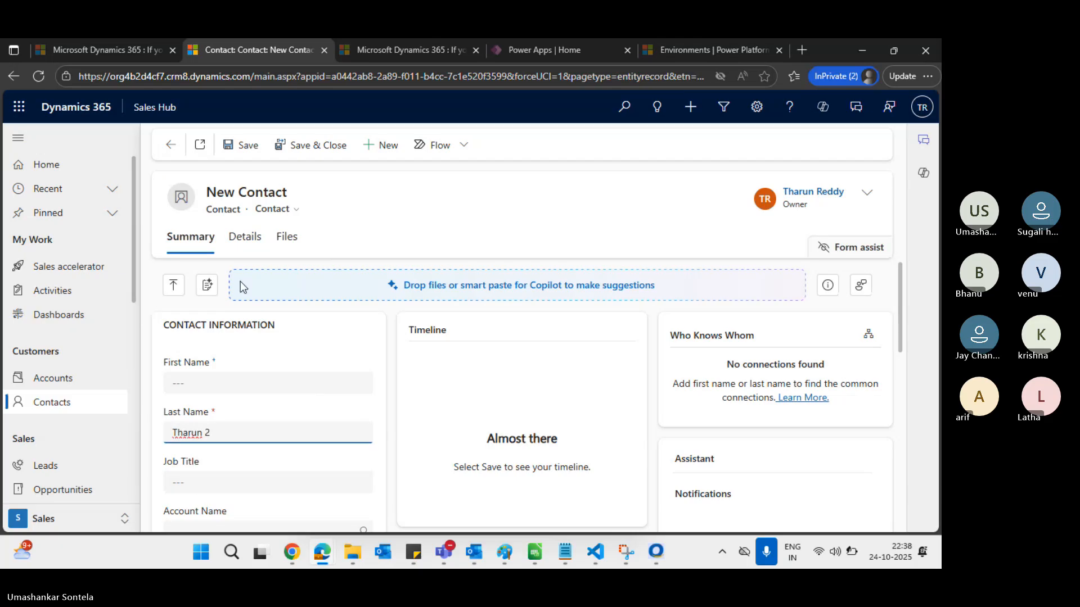
left_click(242, 145)
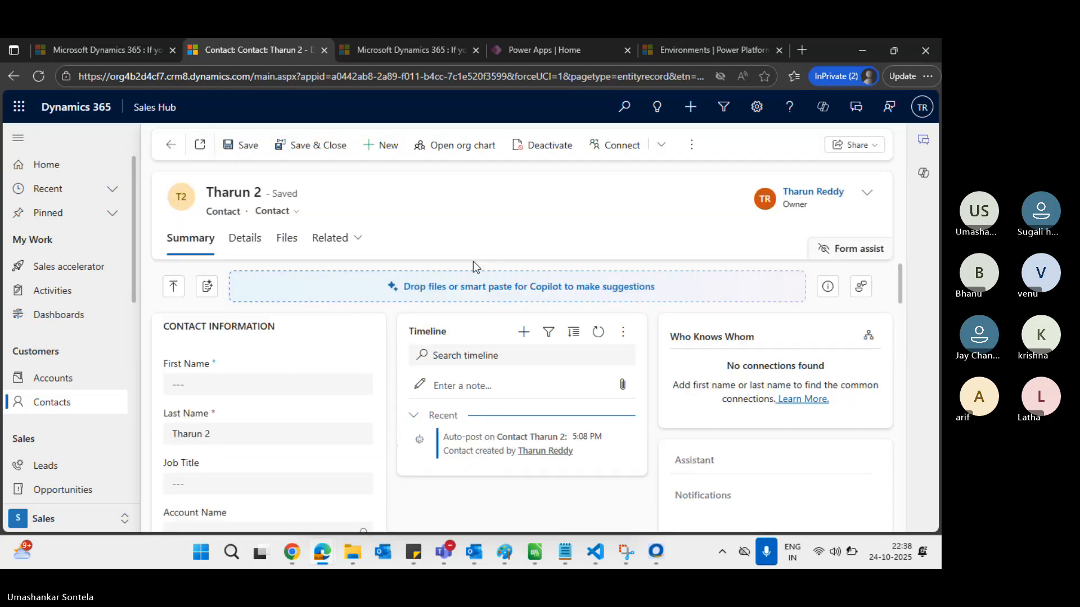
key("alt+Tab")
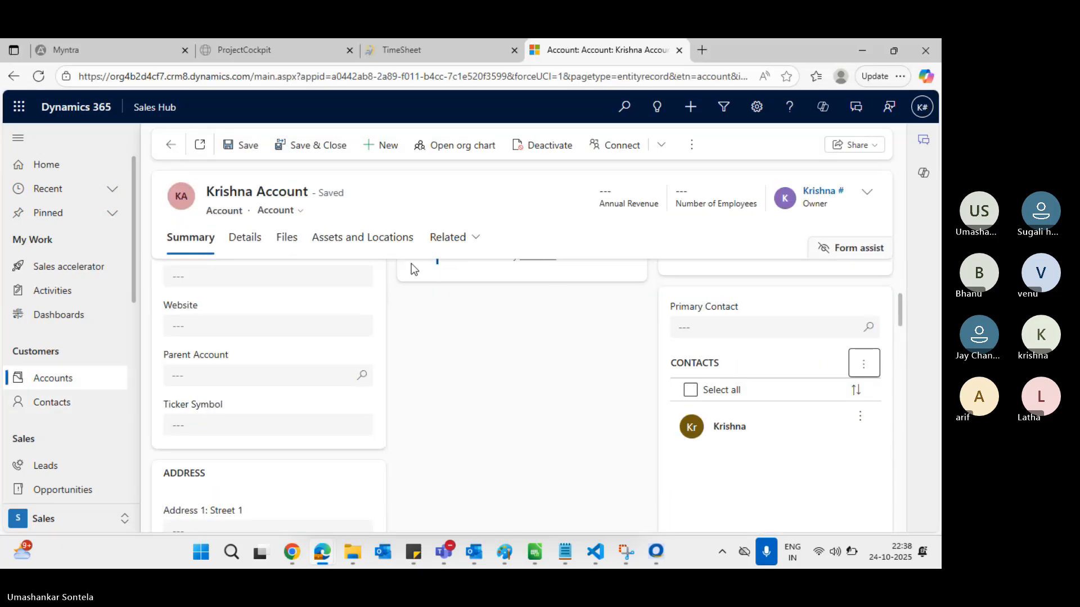
Try adding the newly created contact to Krishna Account as an existing contact
left_click(864, 364)
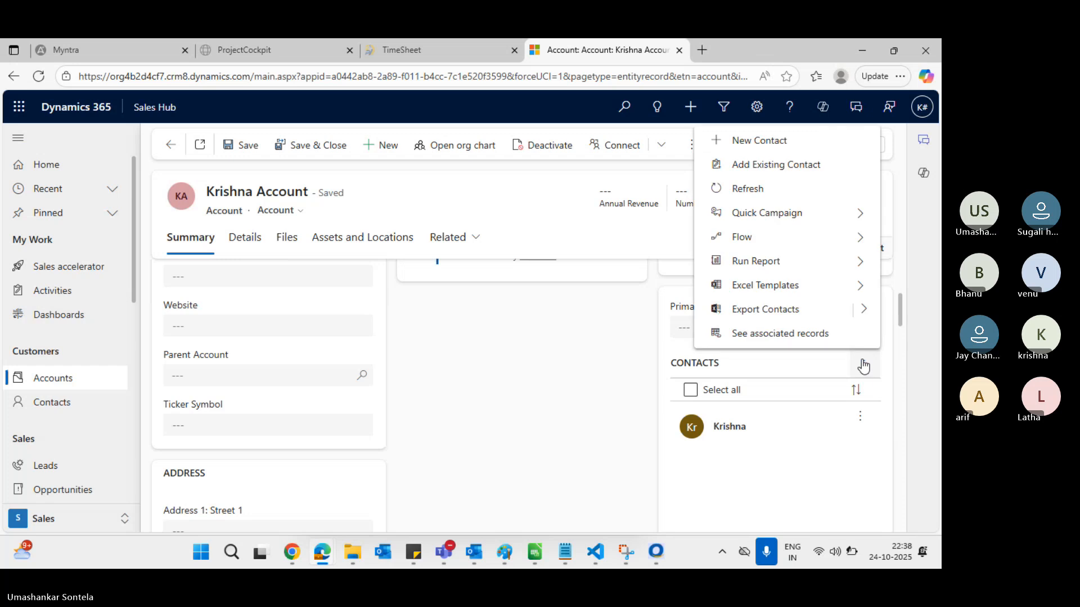
left_click(787, 165)
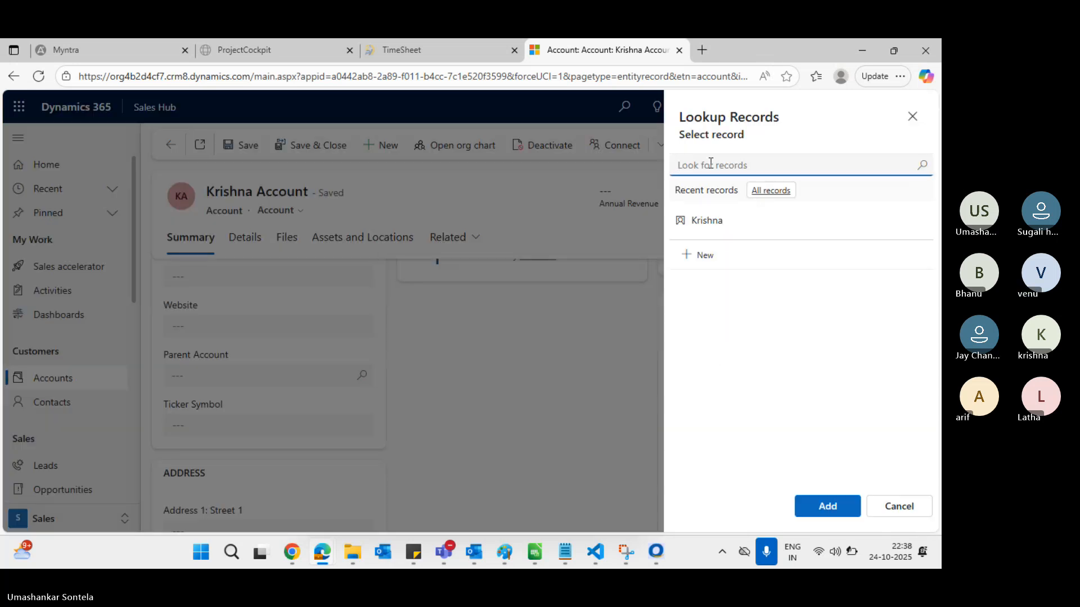
type("thar")
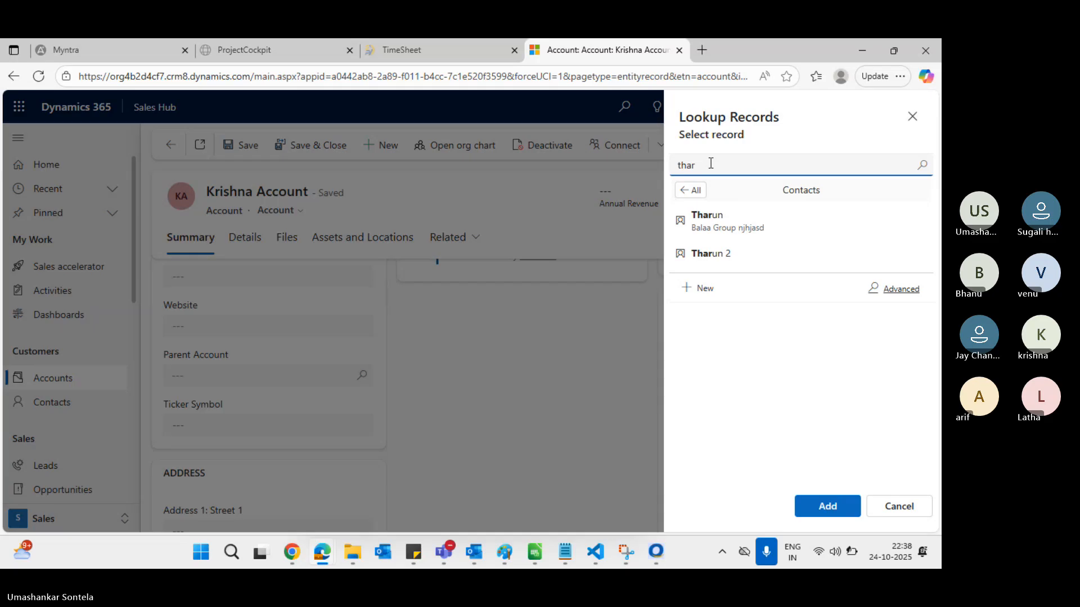
left_click(750, 252)
left_click(841, 512)
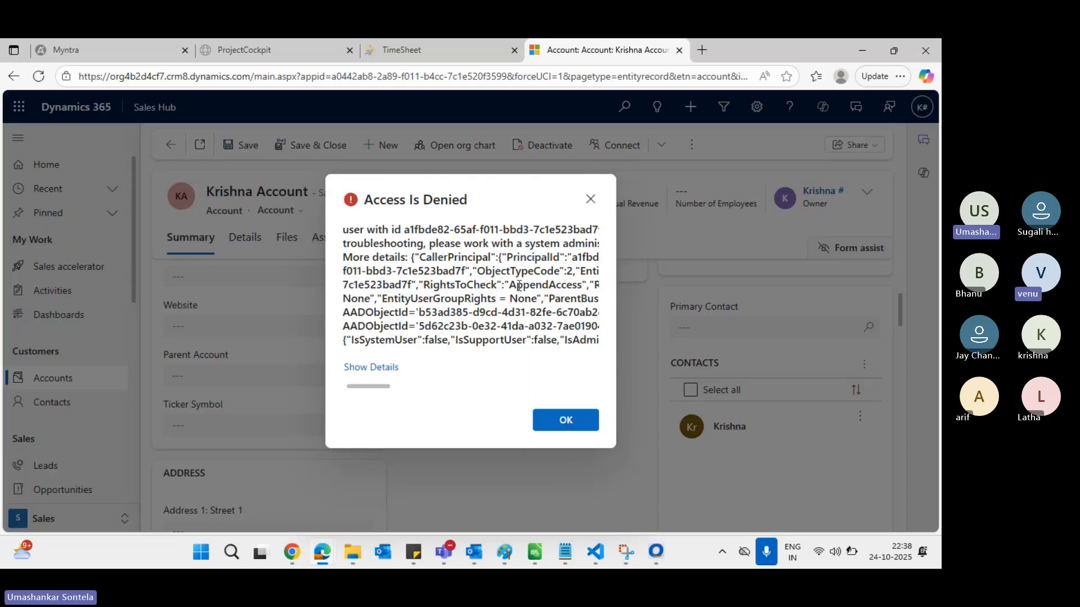
Scroll across the Access Is Denied error, then switch to another open window
scroll(542, 282, "right", 2)
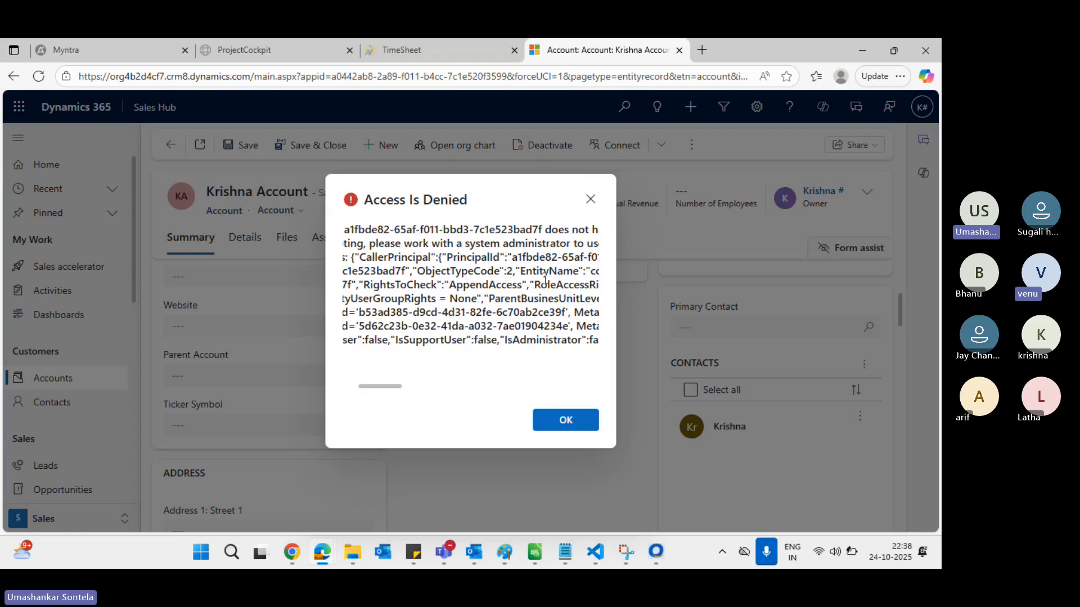
scroll(544, 279, "right", 4)
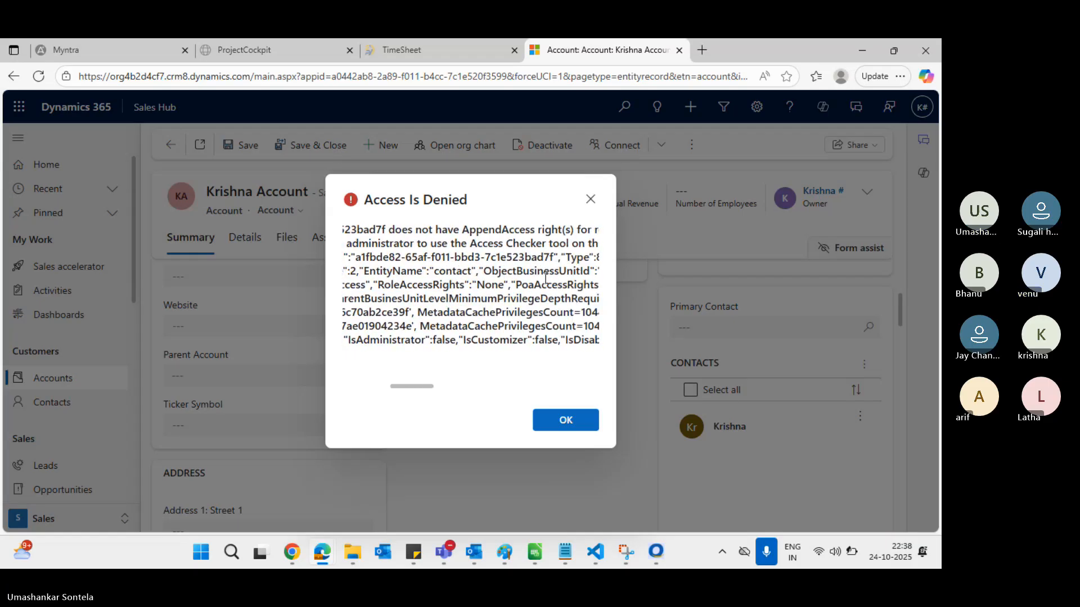
scroll(545, 278, "right", 5)
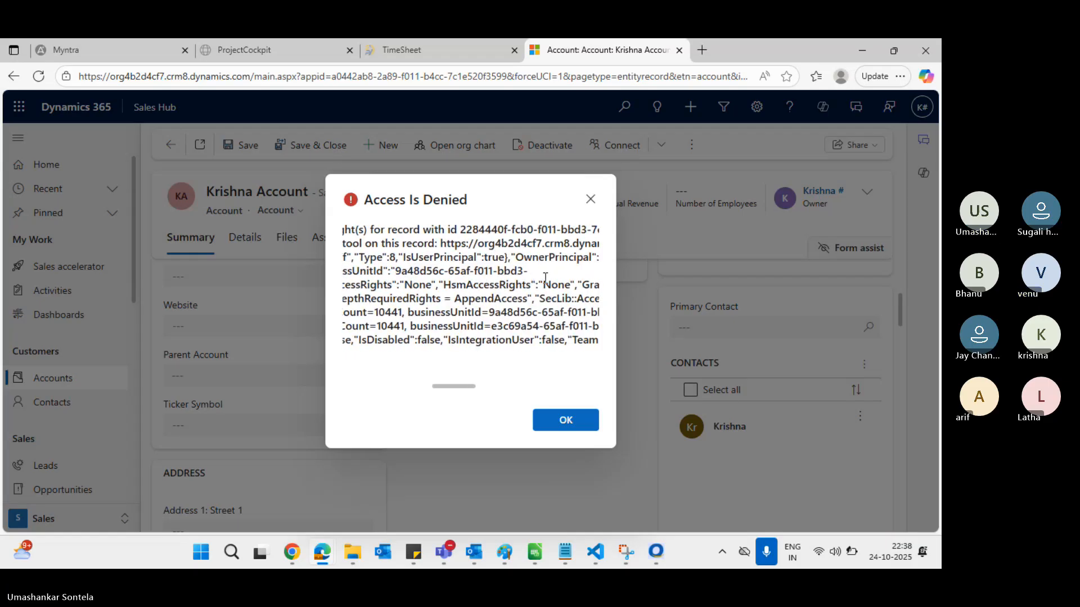
key("alt+Tab")
Set the Salesperson role's Account Append privilege to Organization and save the role
key("alt+Tab")
key("Tab")
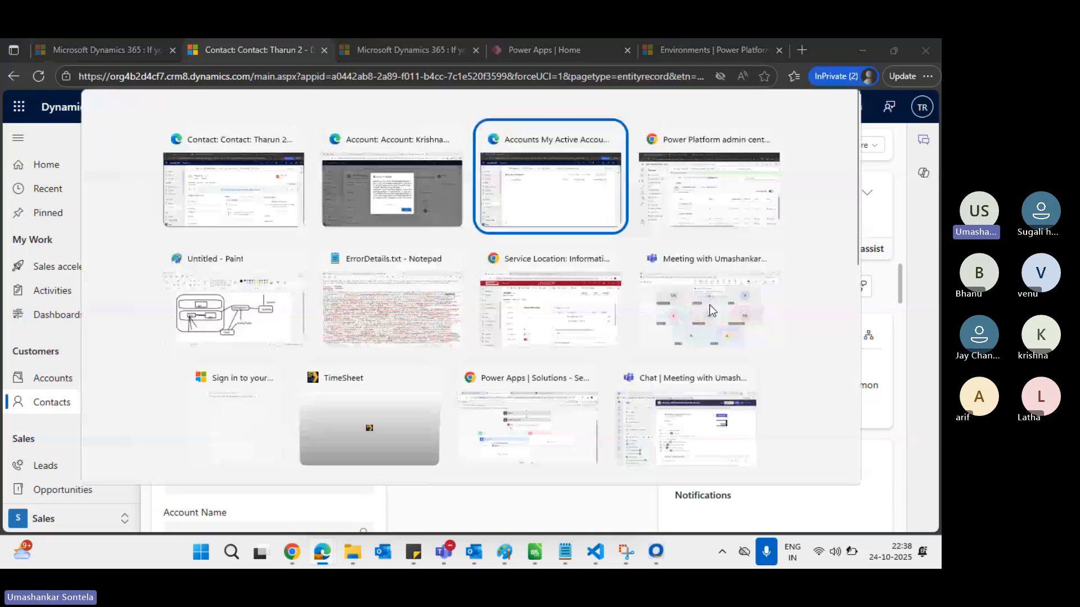
key("alt+Tab")
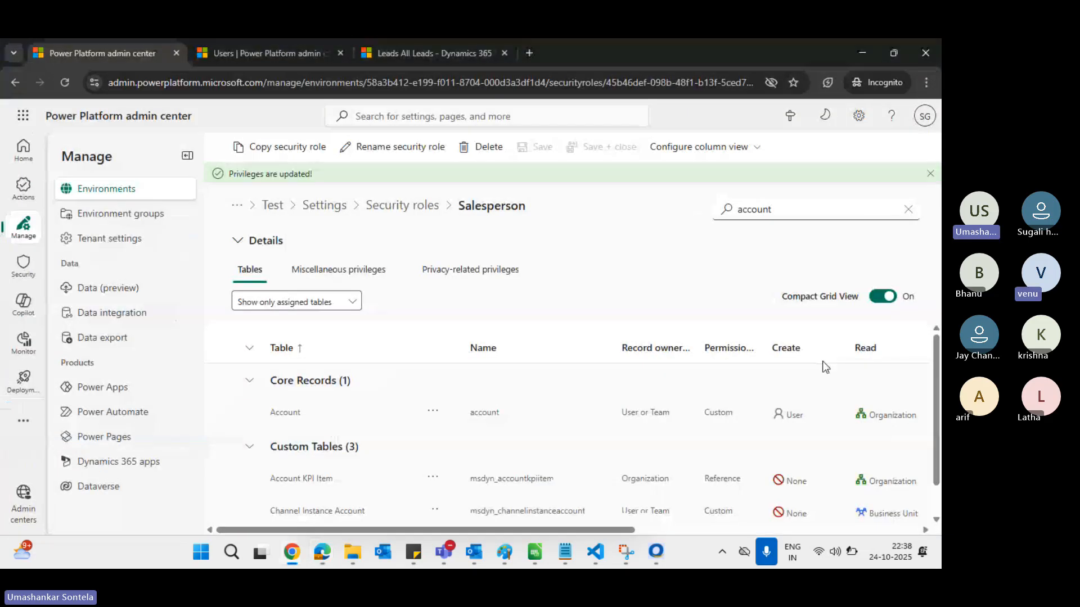
scroll(822, 361, "right", 3)
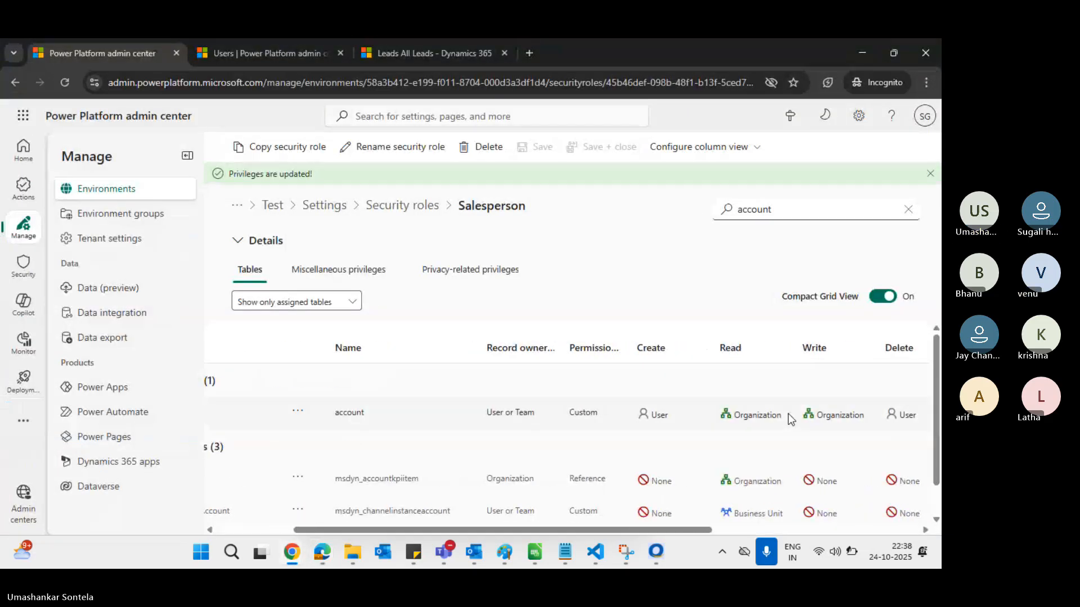
scroll(788, 414, "right", 3)
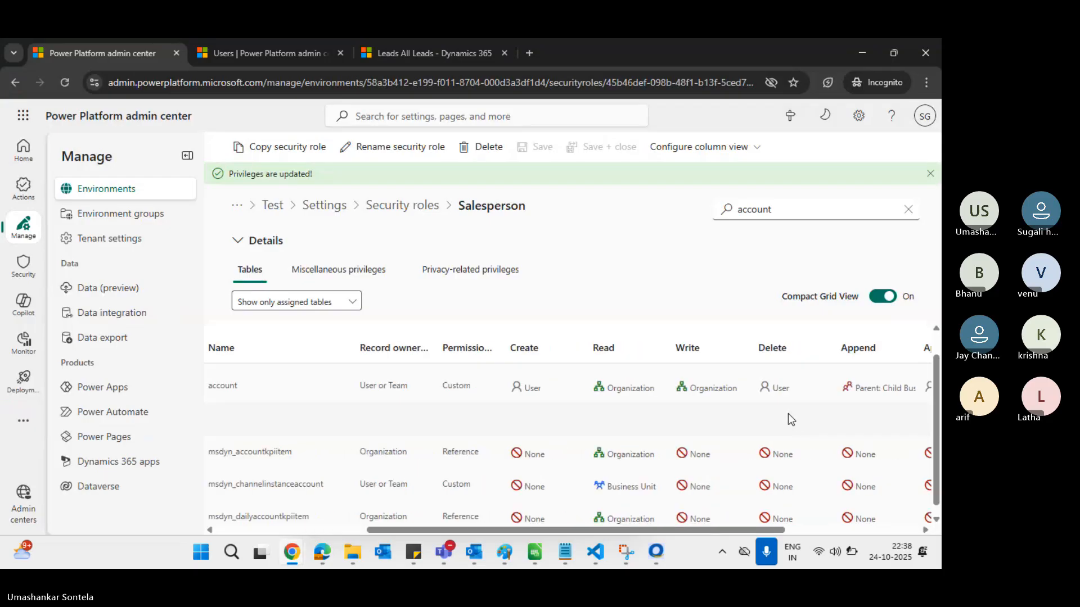
scroll(788, 414, "right", 2)
left_click(789, 402)
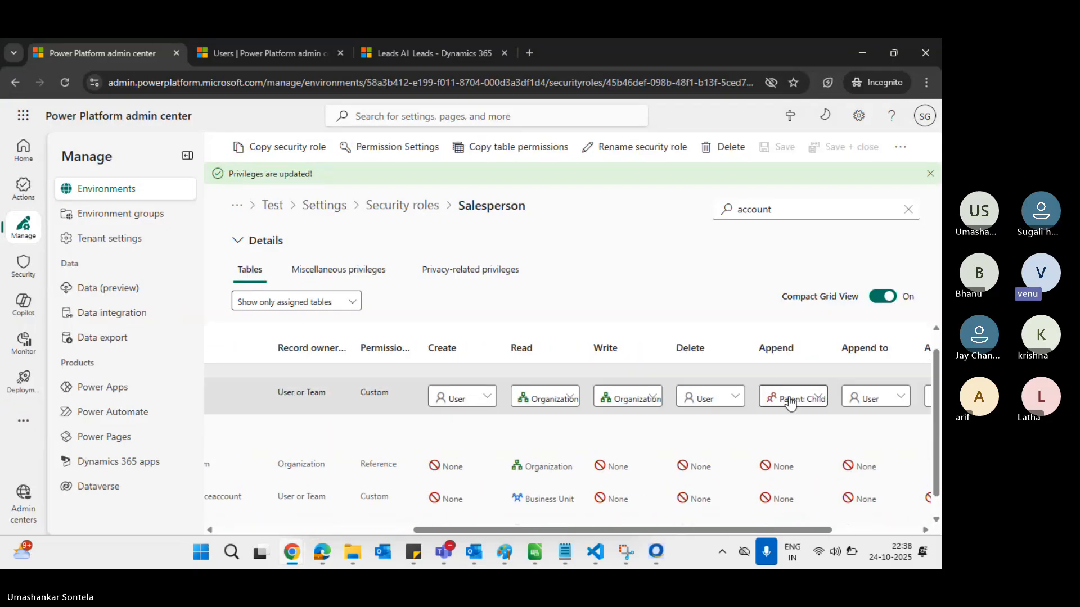
left_click(791, 402)
left_click(806, 325)
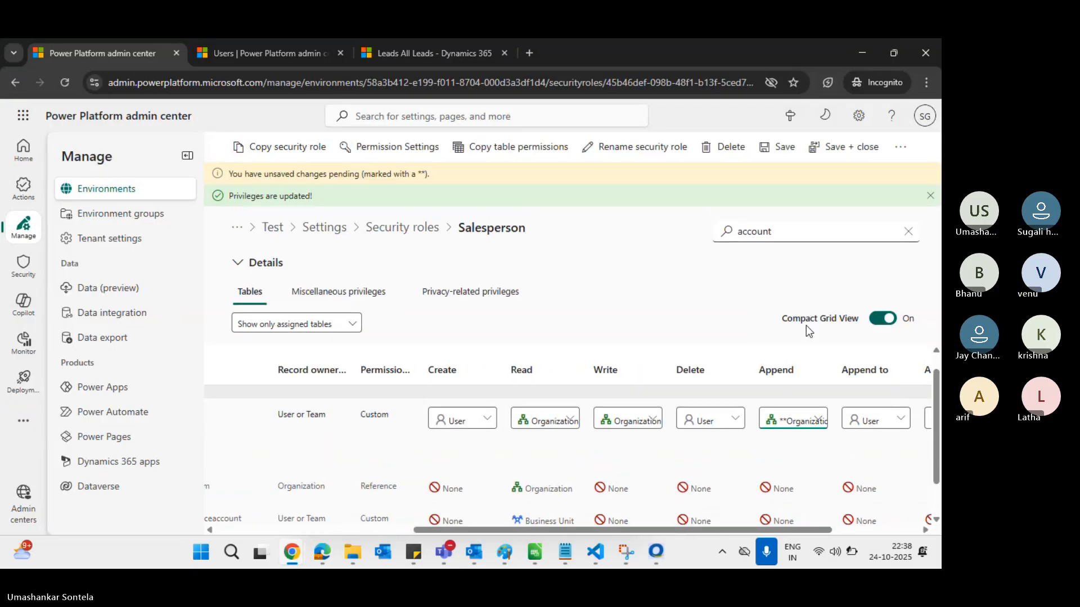
left_click(769, 155)
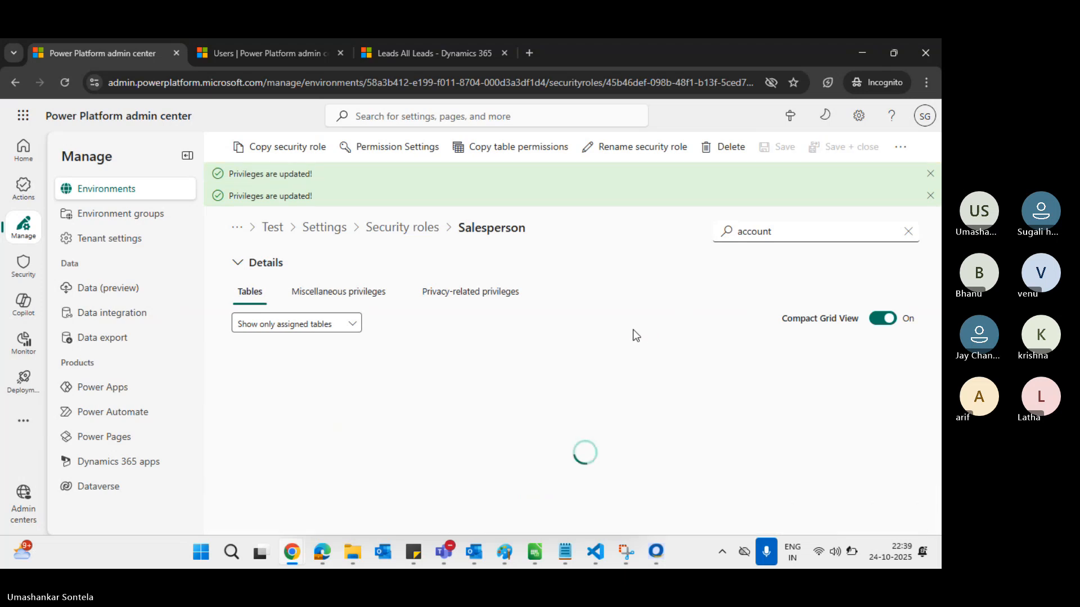
scroll(824, 437, "right", 5)
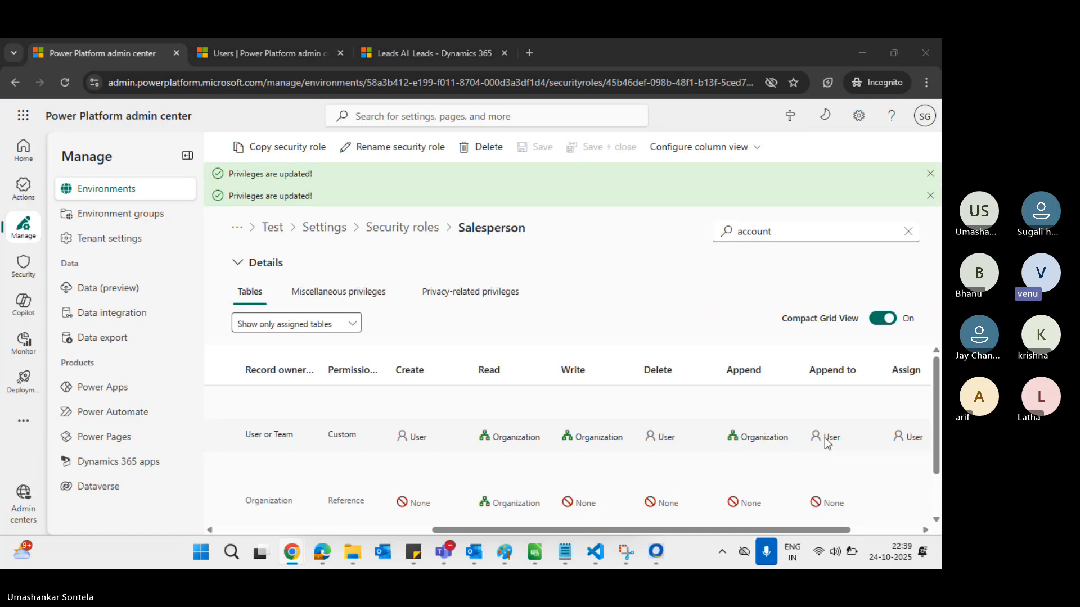
key("alt+Tab")
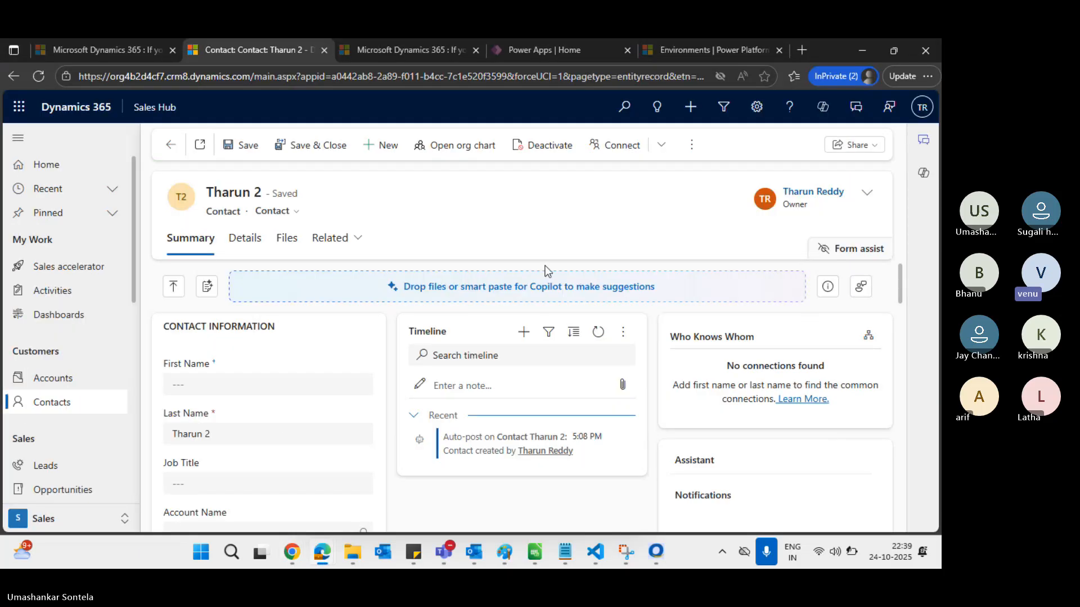
Dismiss the error and retry adding the matching contact to Krishna Account, which is denied again
key("alt+Tab")
key("Tab")
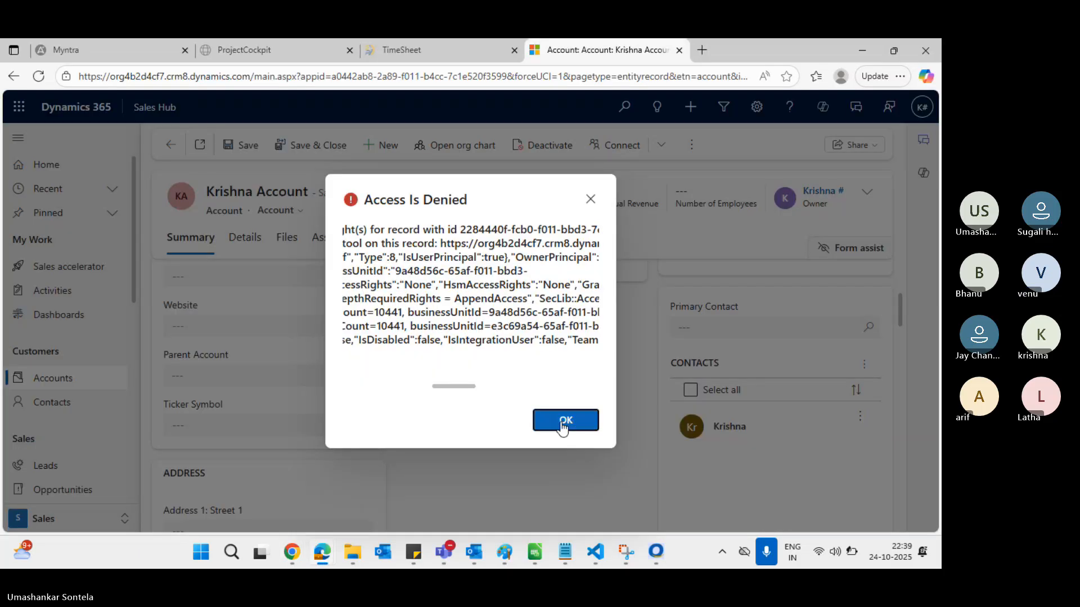
left_click(564, 421)
left_click(865, 365)
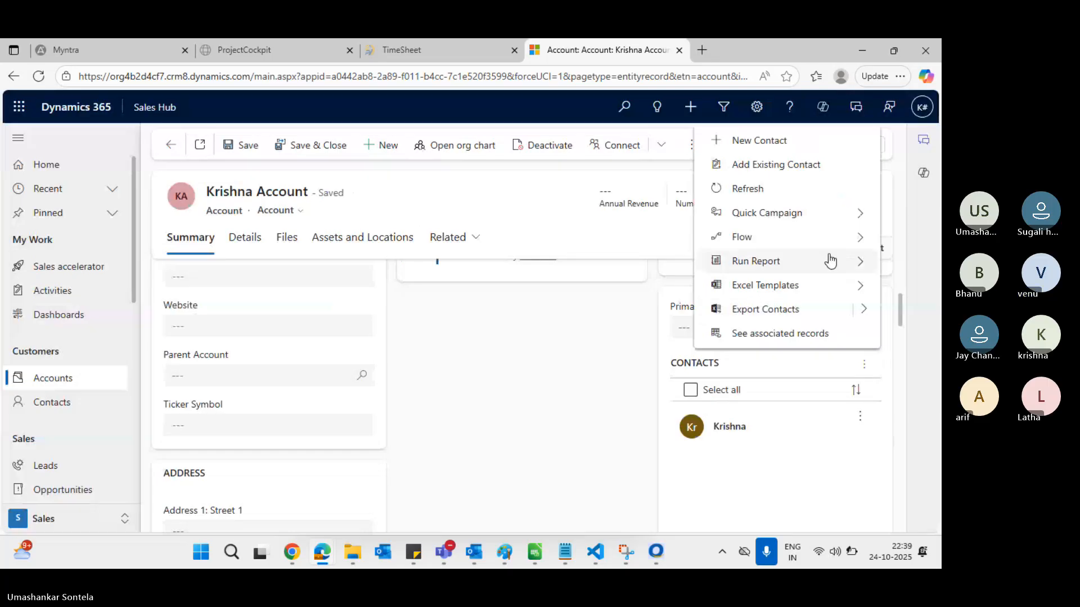
left_click(801, 163)
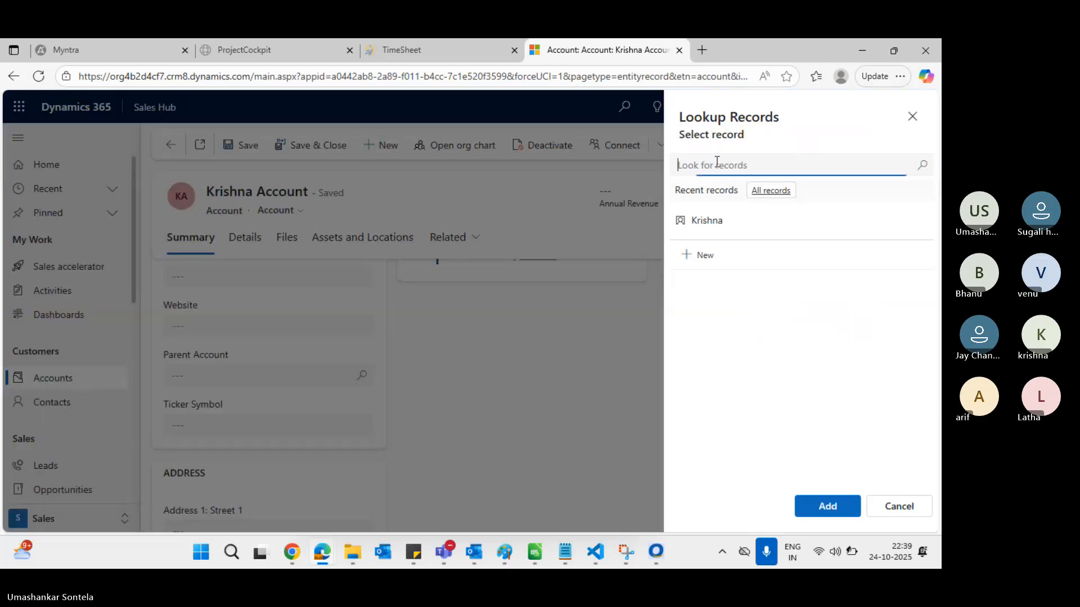
type("tharun")
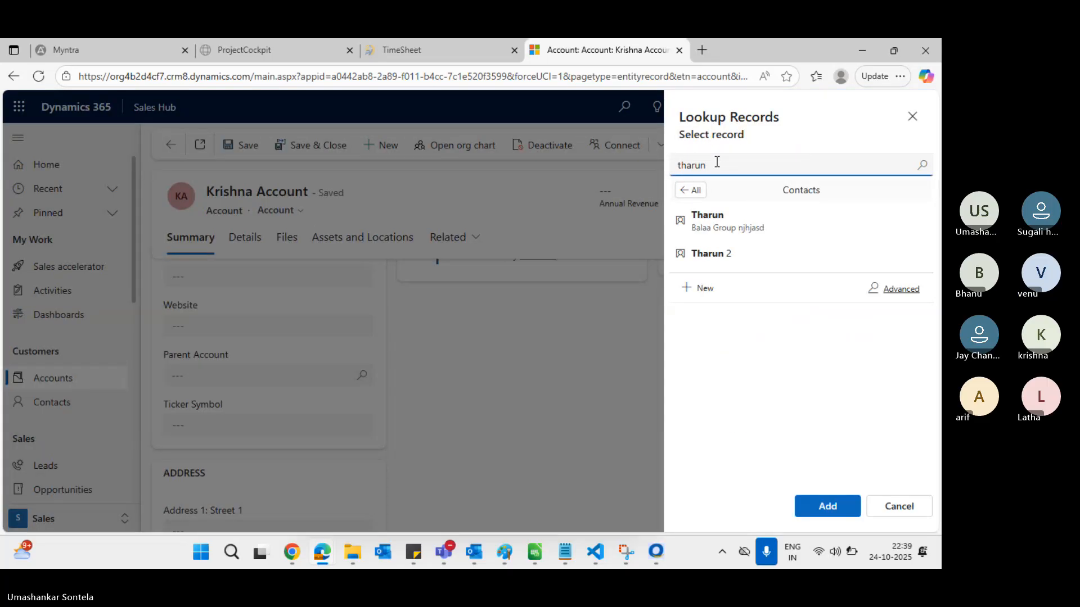
left_click(717, 253)
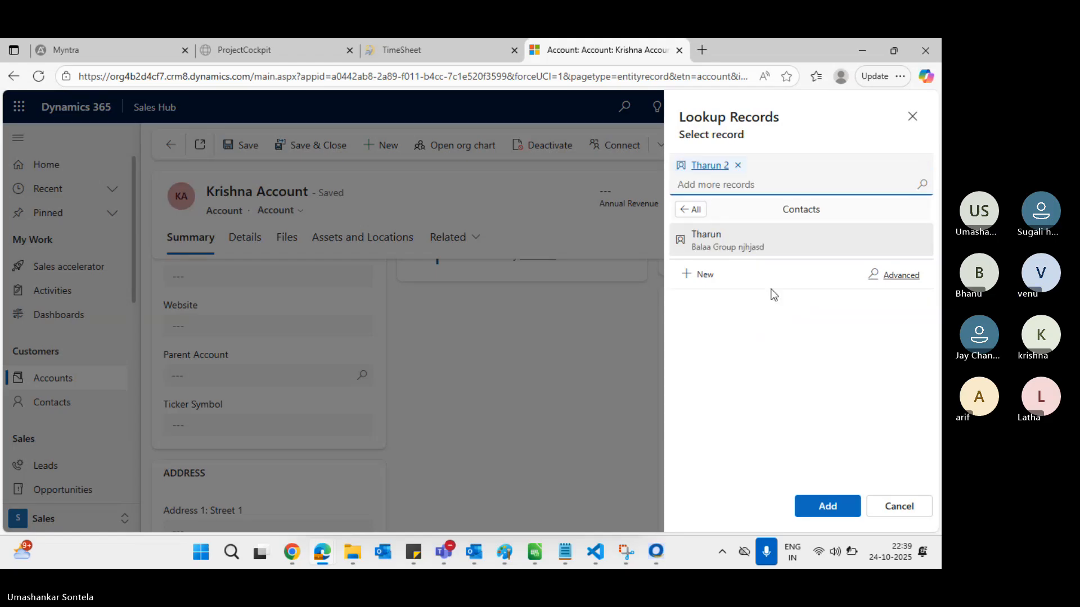
left_click(824, 508)
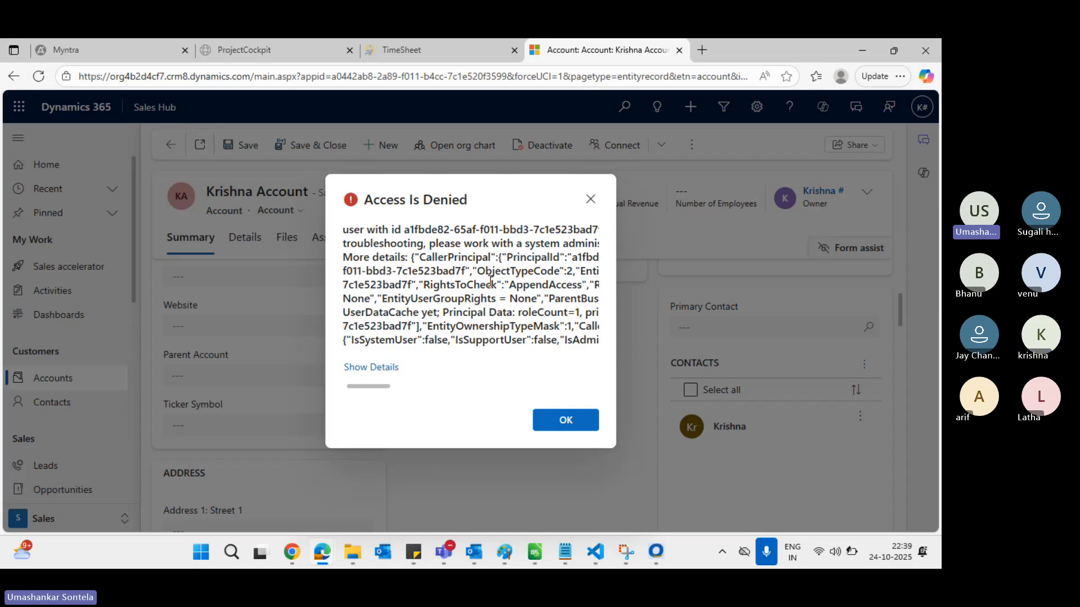
key("alt+Tab")
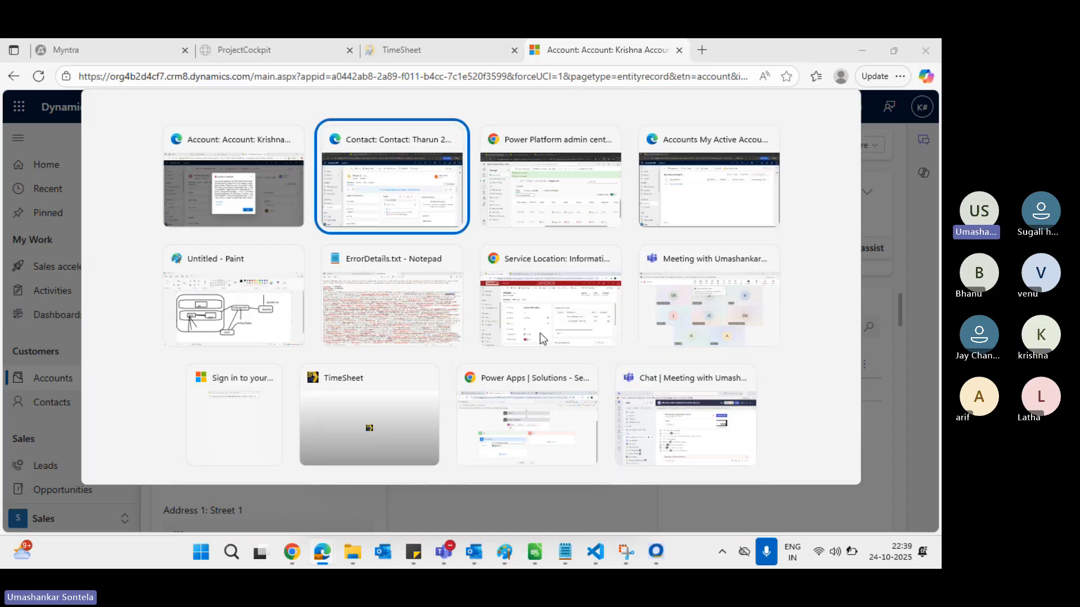
Filter the Salesperson role's table list to contact
key("alt+Tab")
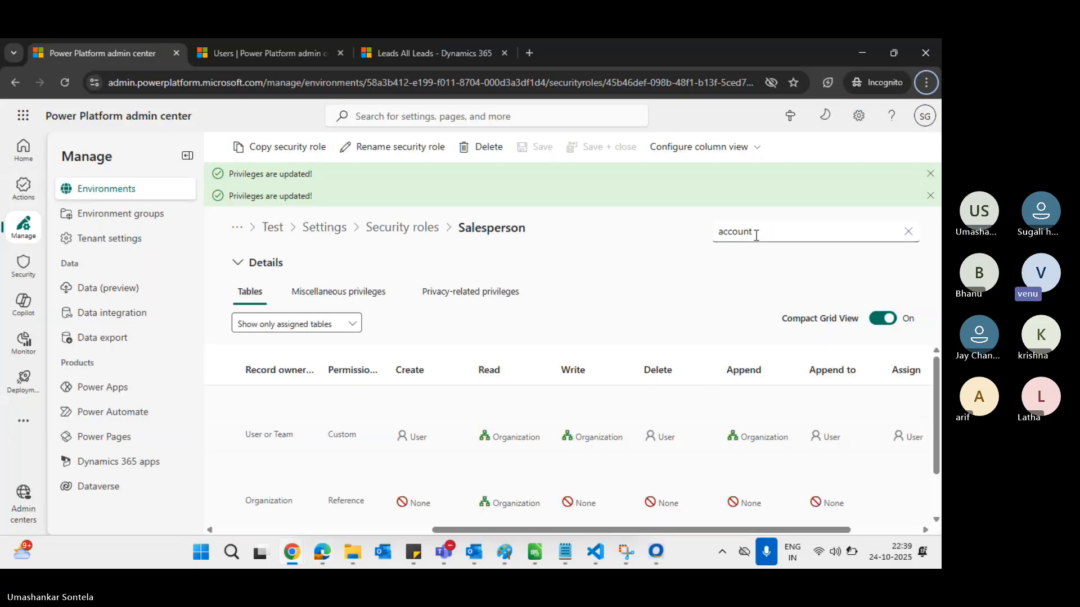
double_click(741, 227)
type("c")
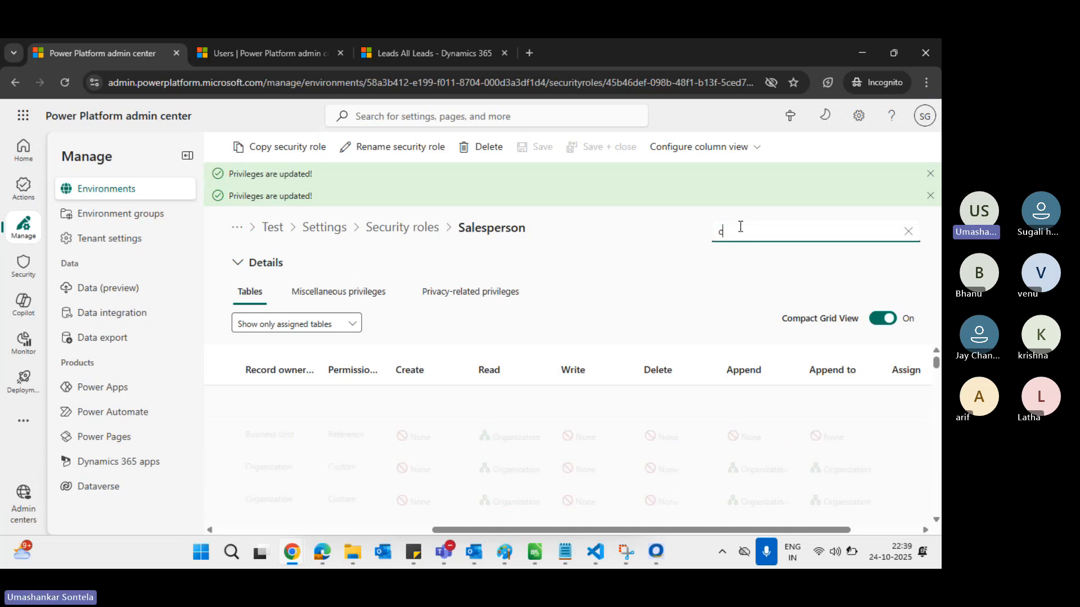
type("ontac")
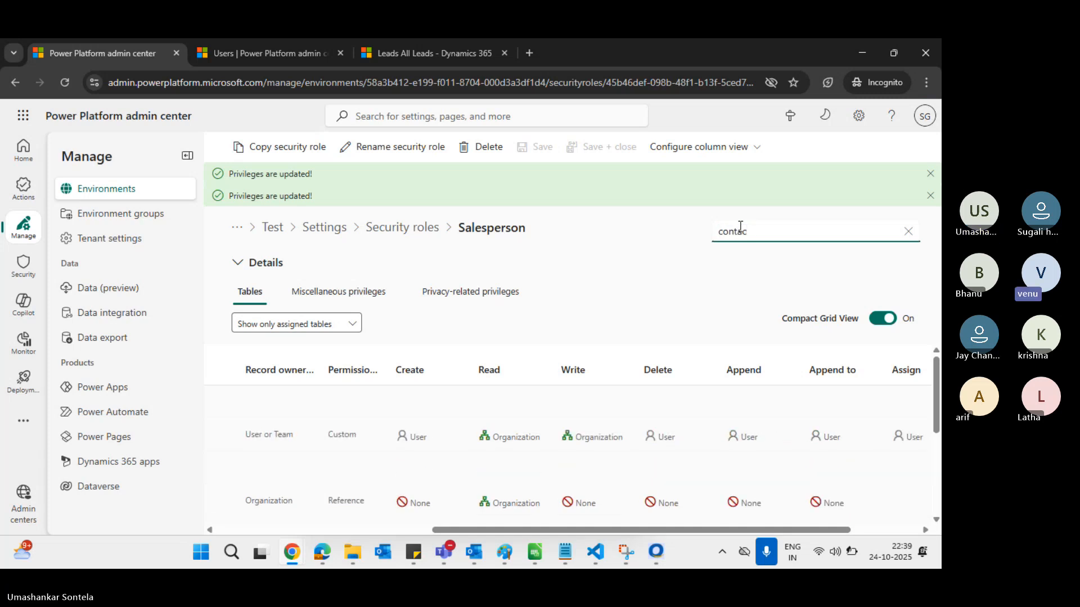
type("t")
scroll(613, 448, "left", 3)
scroll(614, 450, "right", 3)
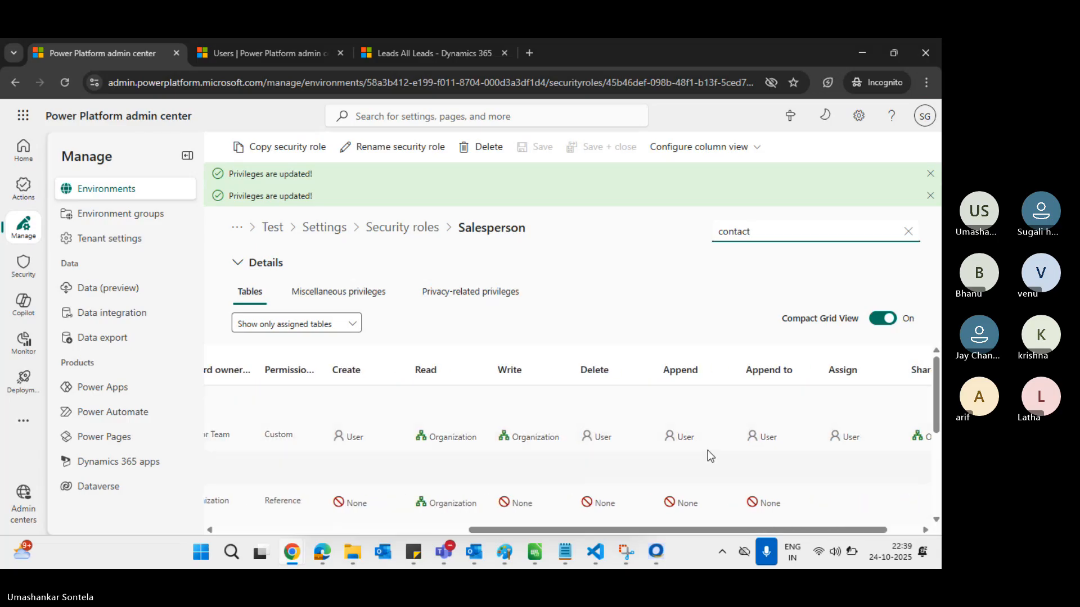
Set the Contact table's Append privilege to Parent: Child Business Unit and save
left_click(780, 438)
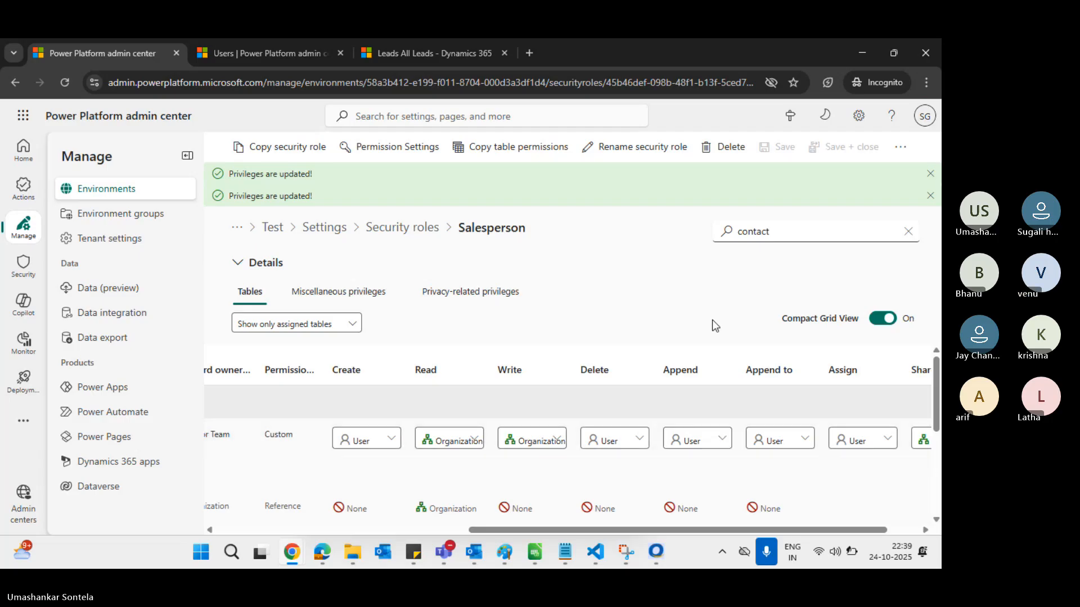
left_click(719, 443)
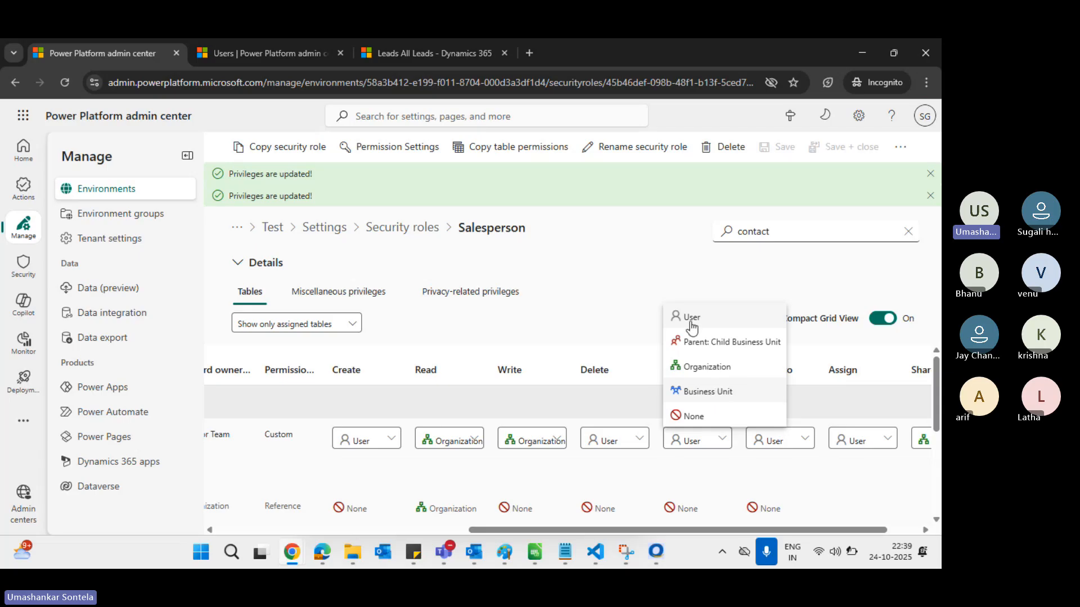
left_click(660, 263)
left_click(721, 442)
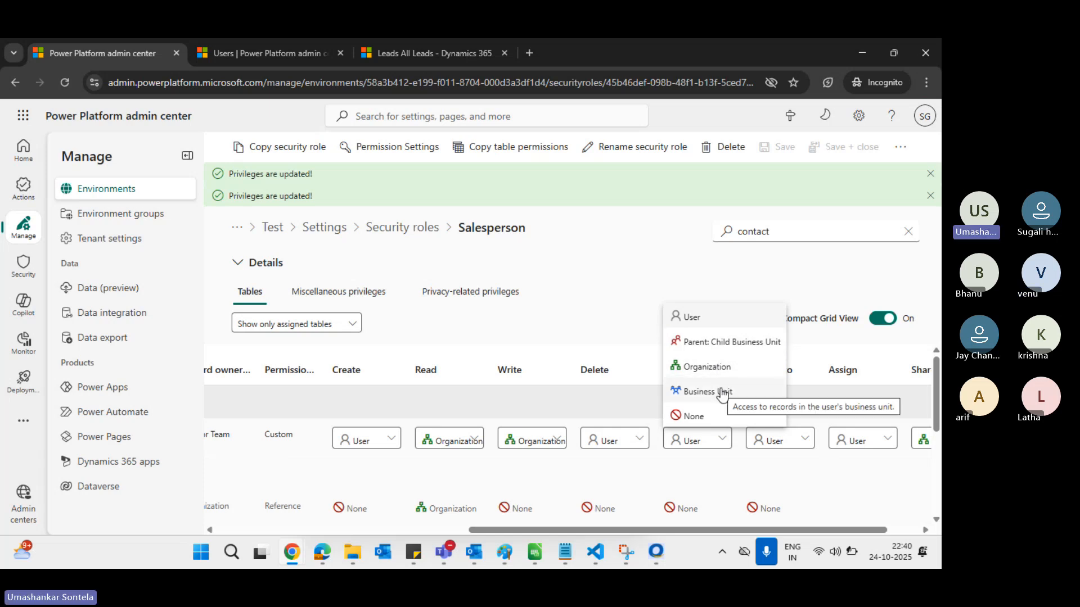
left_click(718, 344)
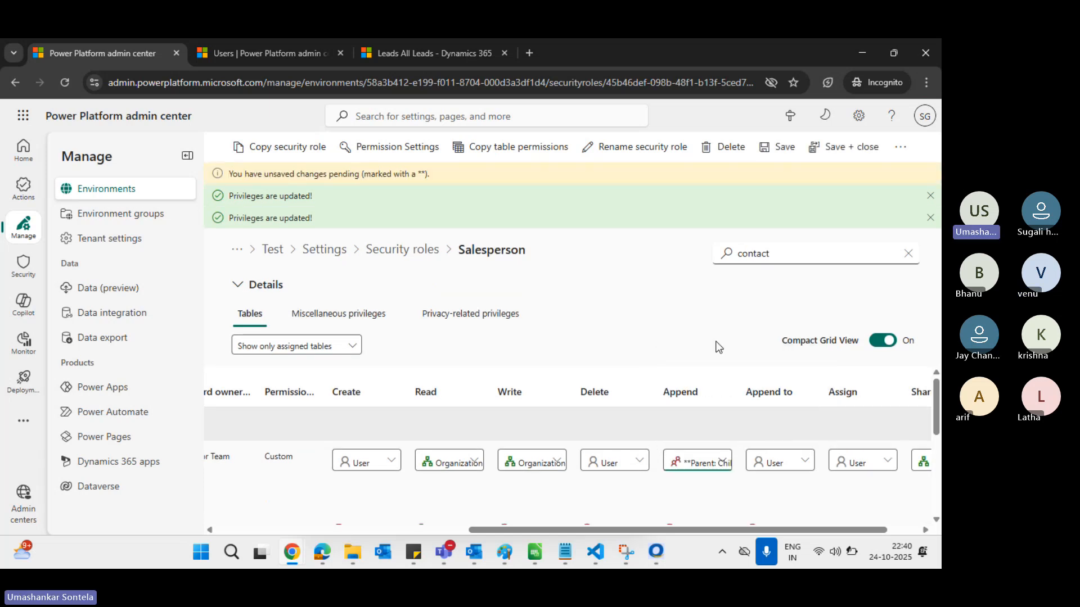
left_click(784, 153)
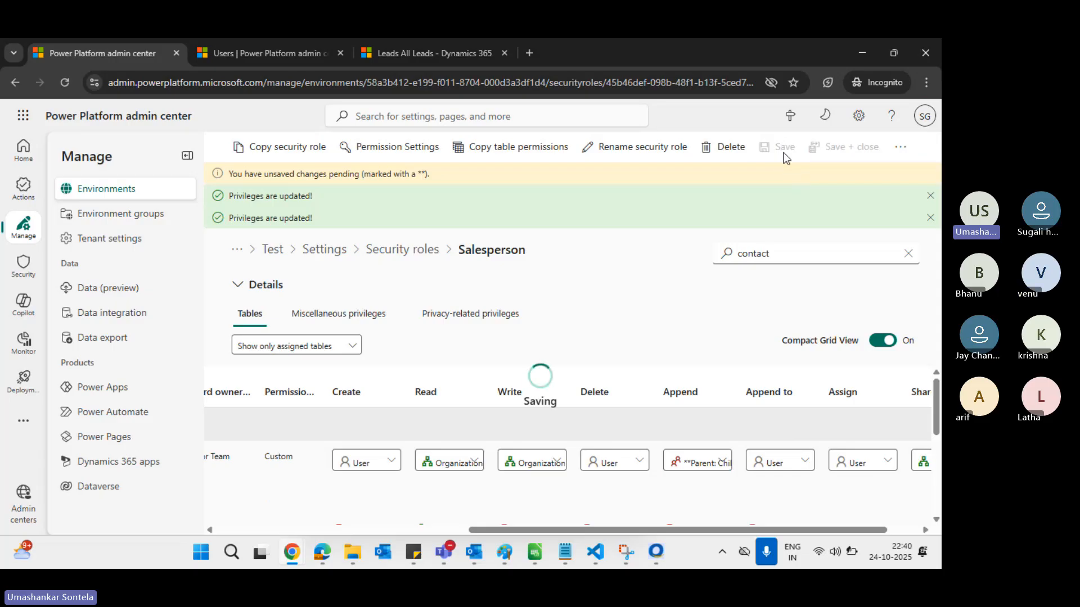
key("alt+Tab")
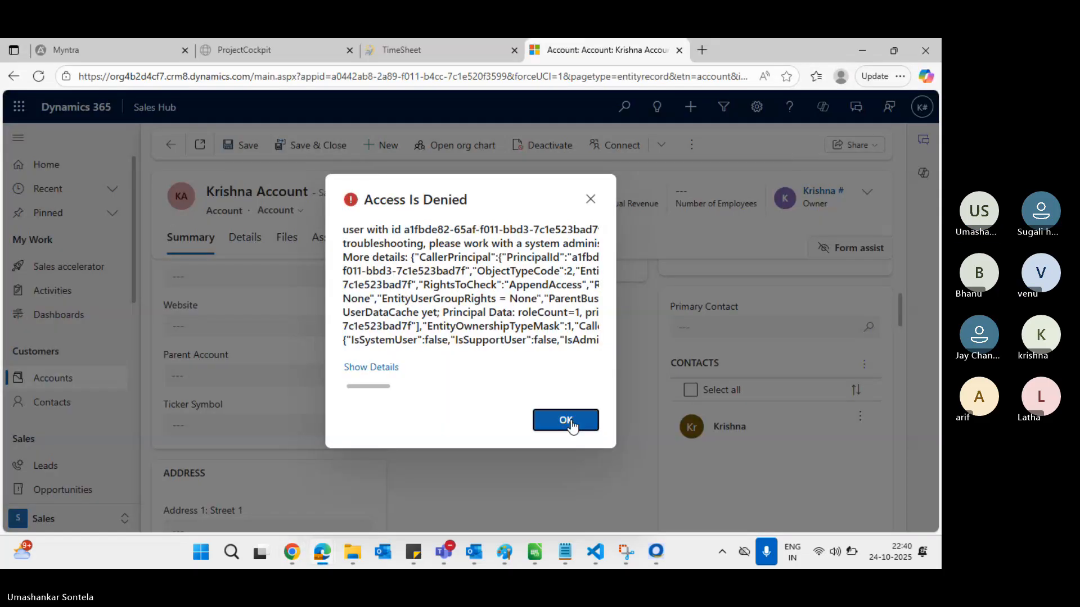
Dismiss the old error and successfully add another matching contact to Krishna Account
left_click(565, 422)
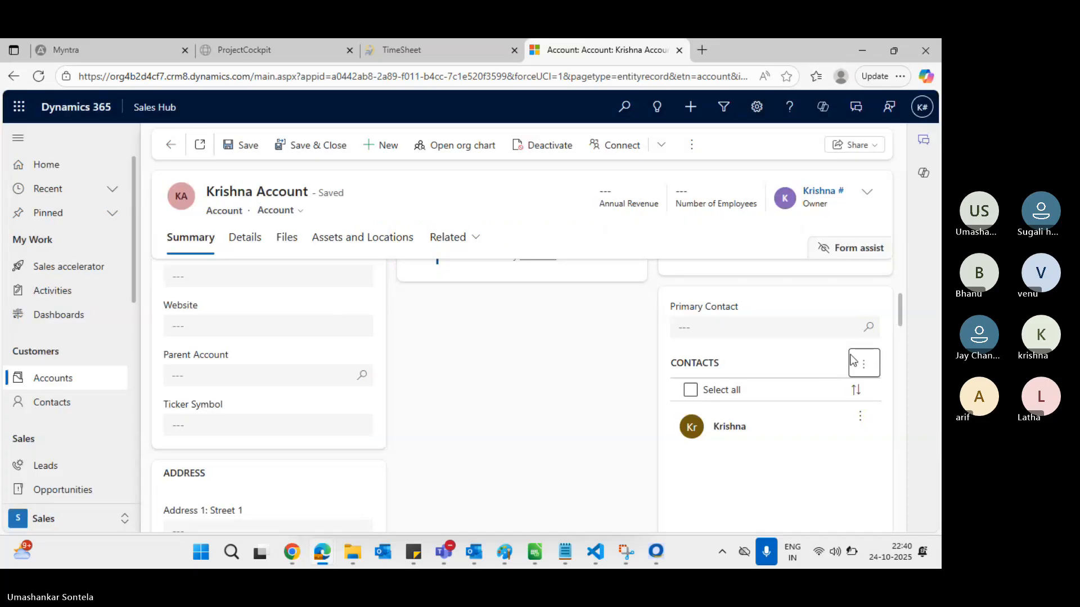
left_click(864, 363)
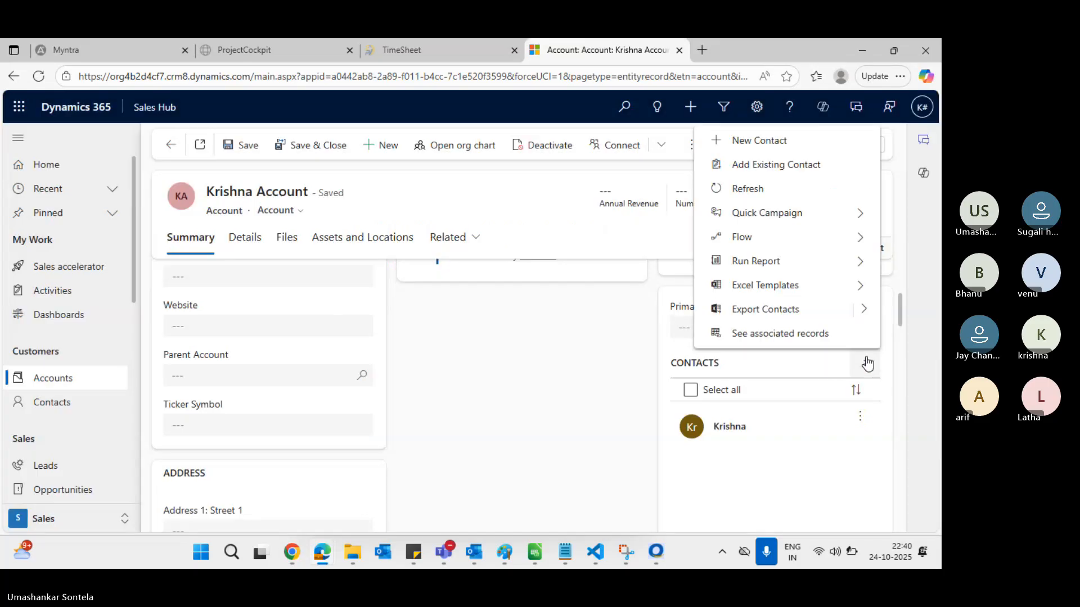
left_click(793, 176)
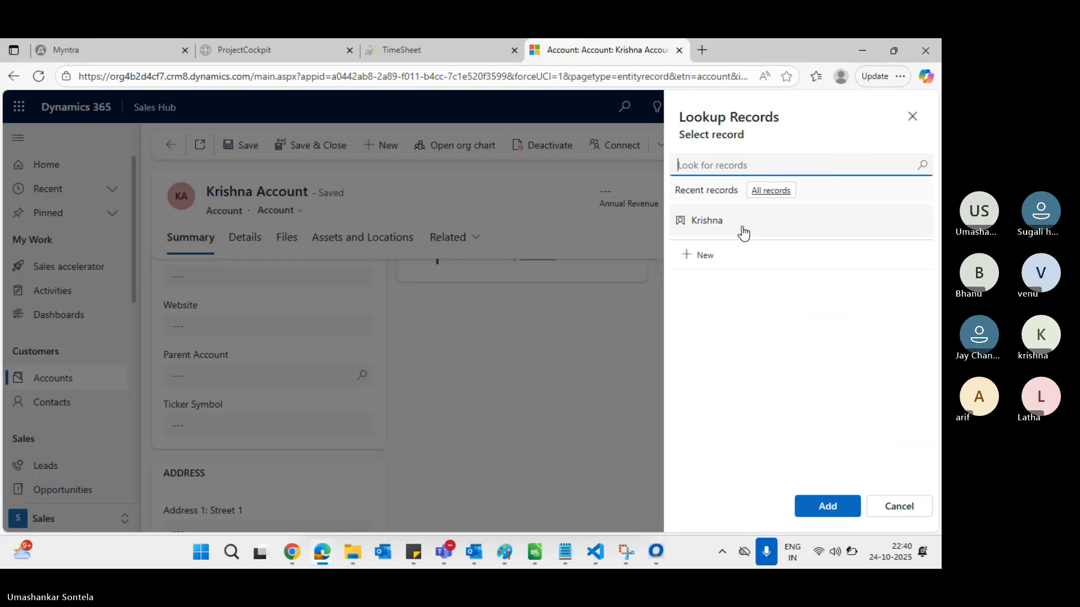
type("tha")
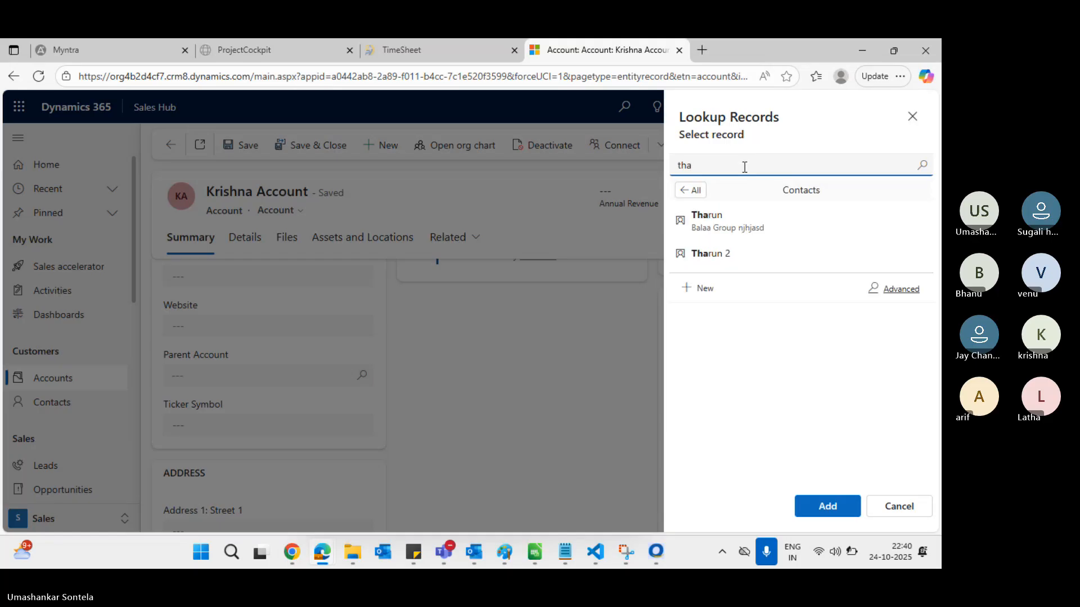
left_click(743, 257)
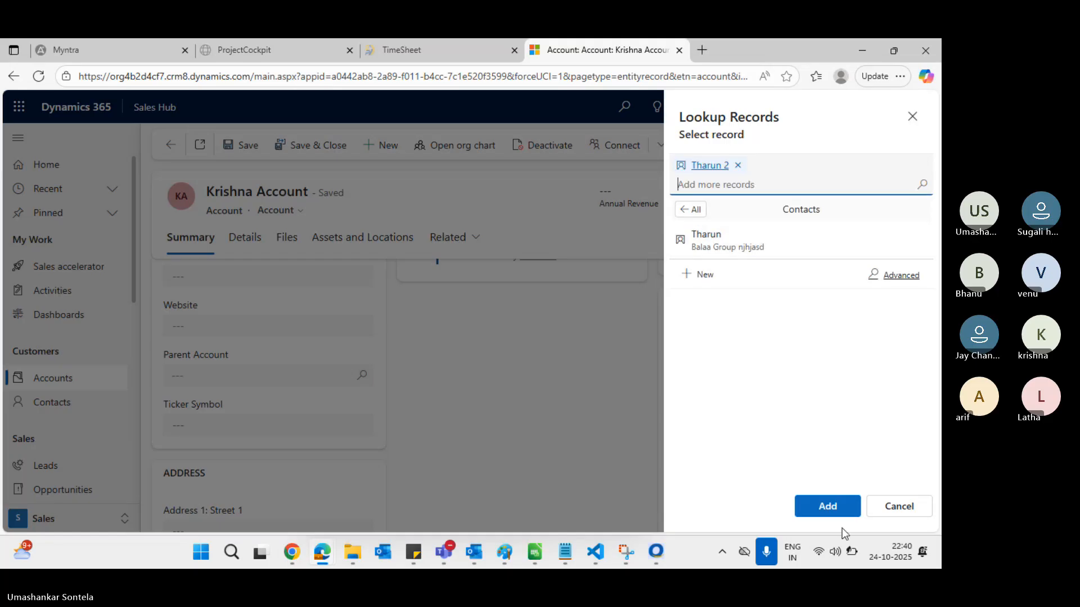
left_click(827, 507)
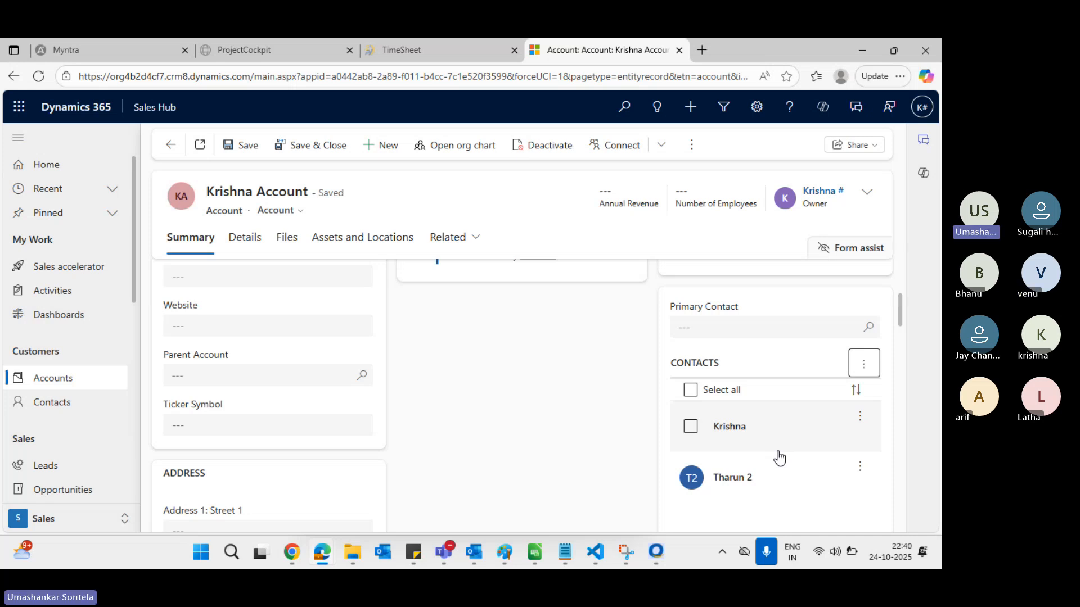
key("alt+Tab")
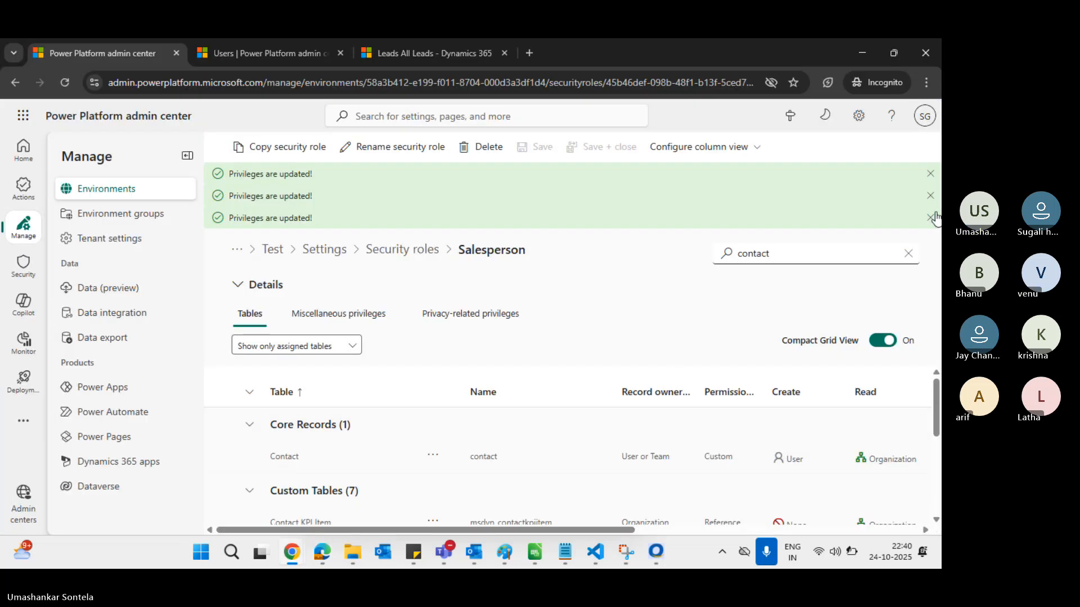
Clear the privileges-updated toasts and open Balaa Group njhjasd from Accounts in the second user's window
left_click(930, 217)
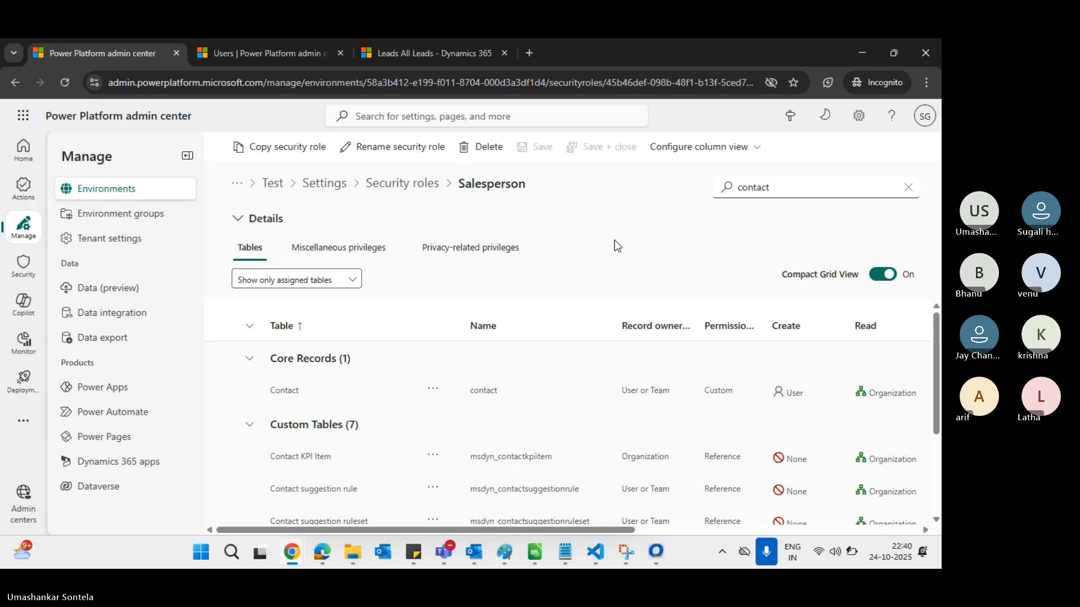
key("alt+Tab")
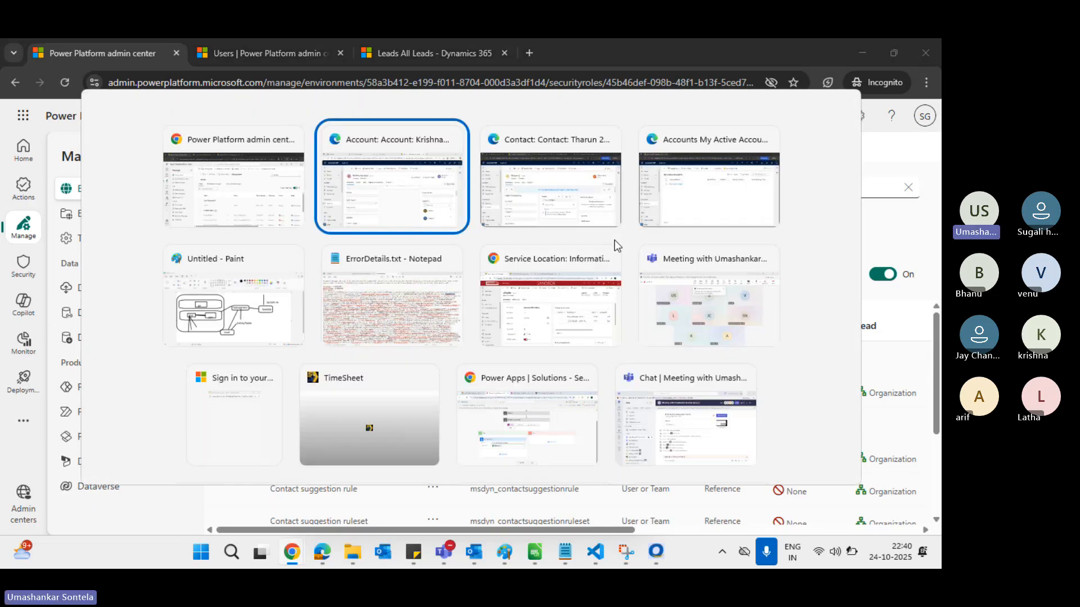
key("alt+Tab")
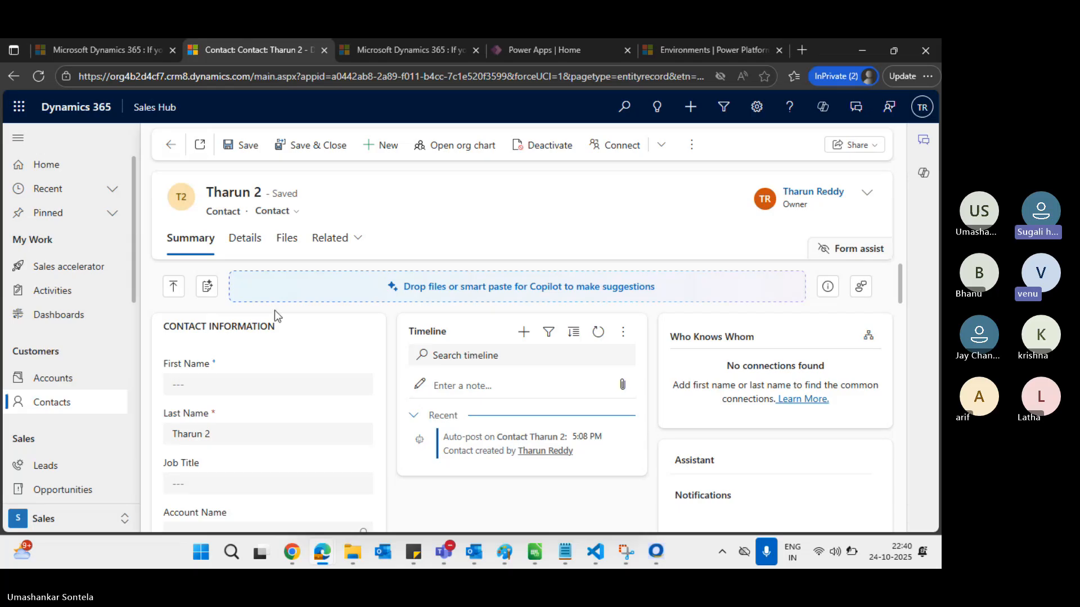
left_click(85, 387)
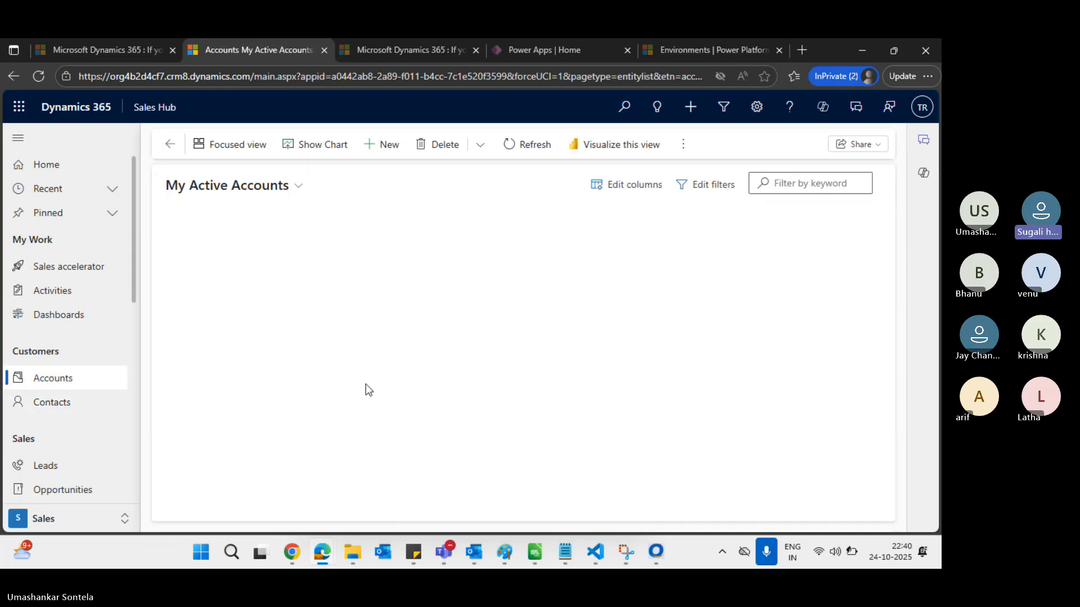
left_click(274, 251)
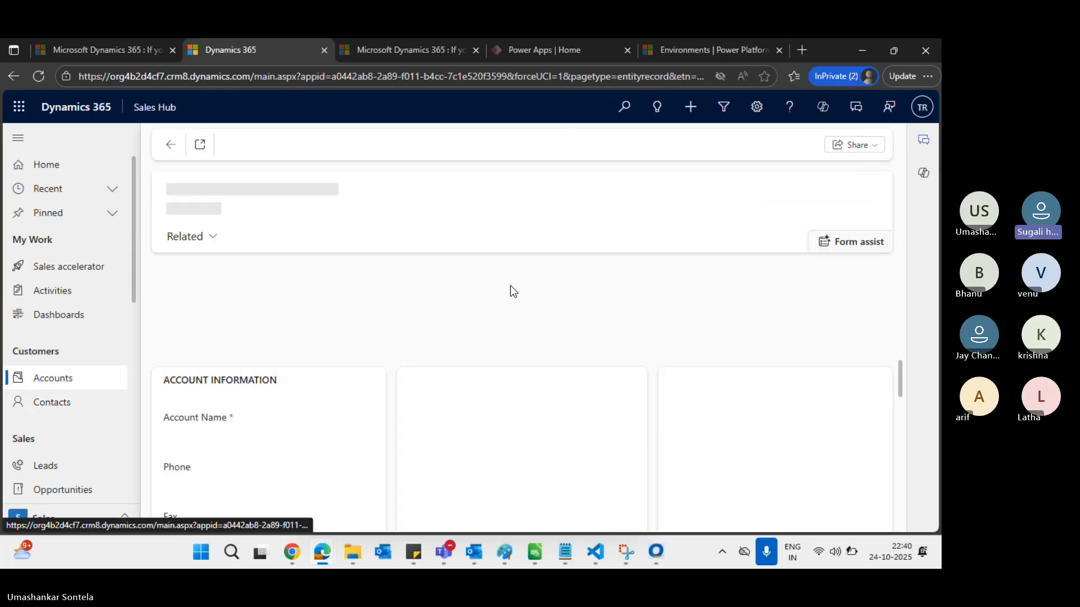
key("alt+Tab")
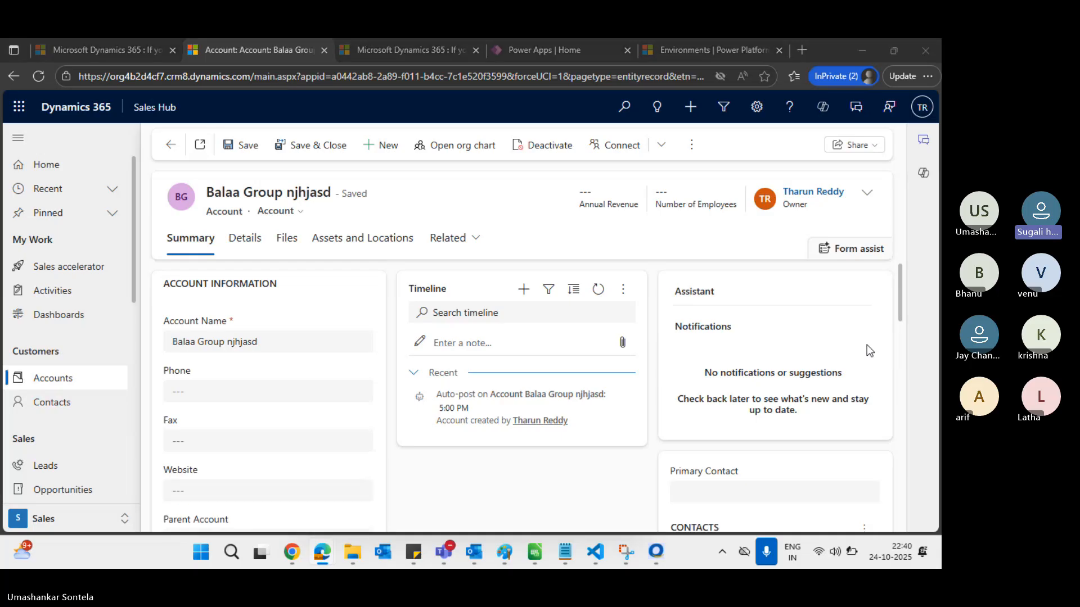
key("alt+Tab")
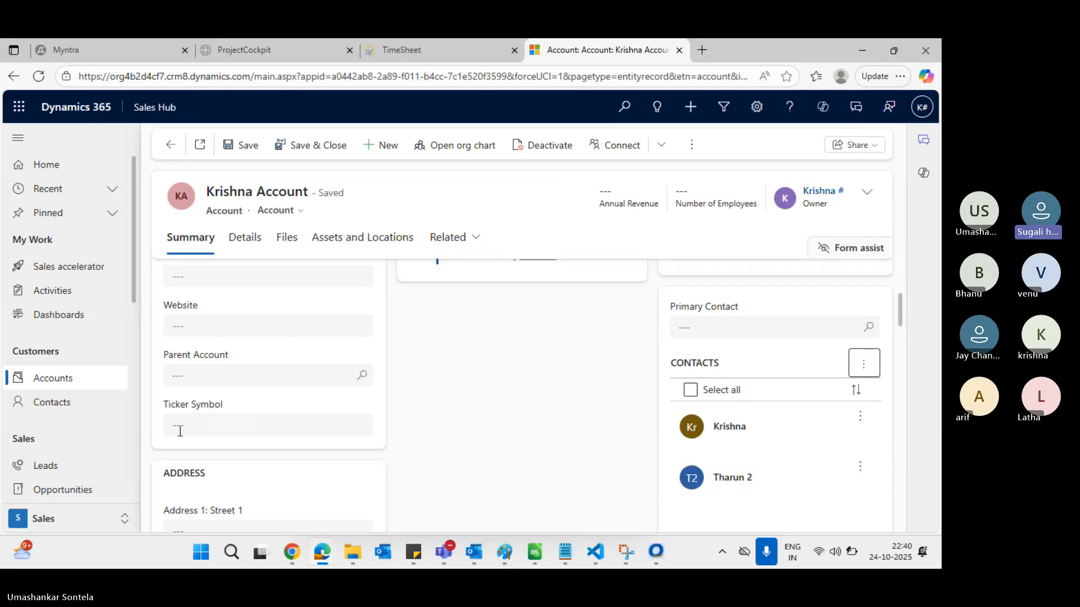
Create and save a new placeholder contact with only a last name
left_click(51, 402)
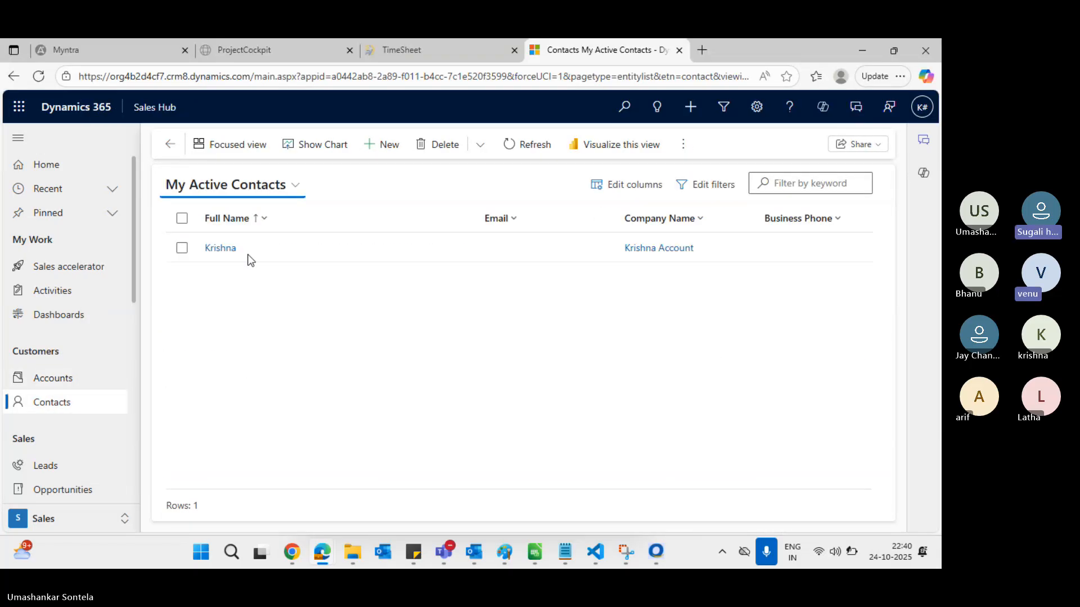
left_click(383, 145)
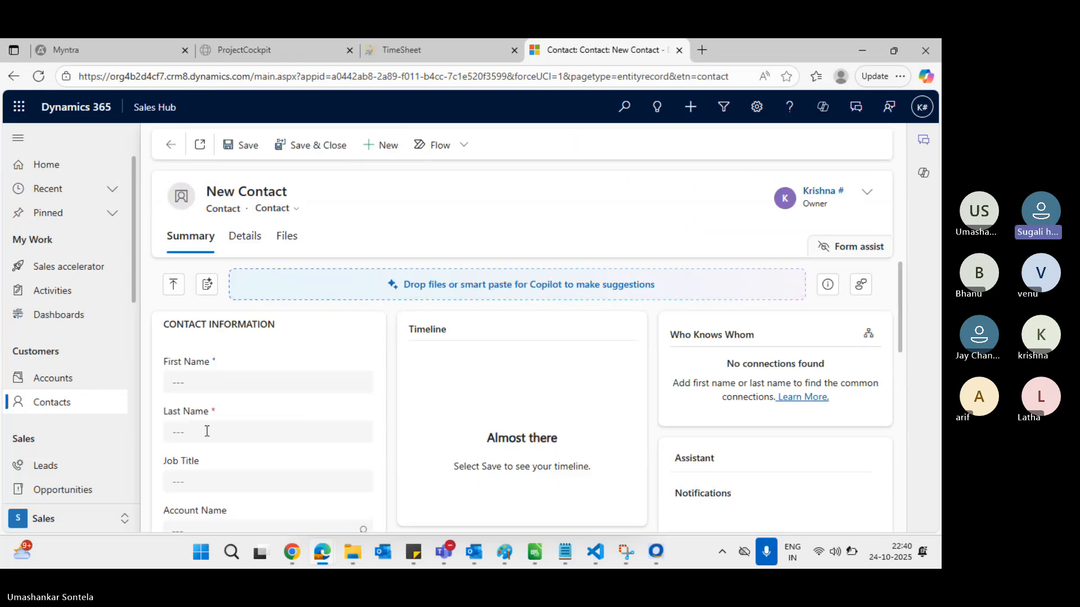
left_click(205, 430)
type("kjhijh")
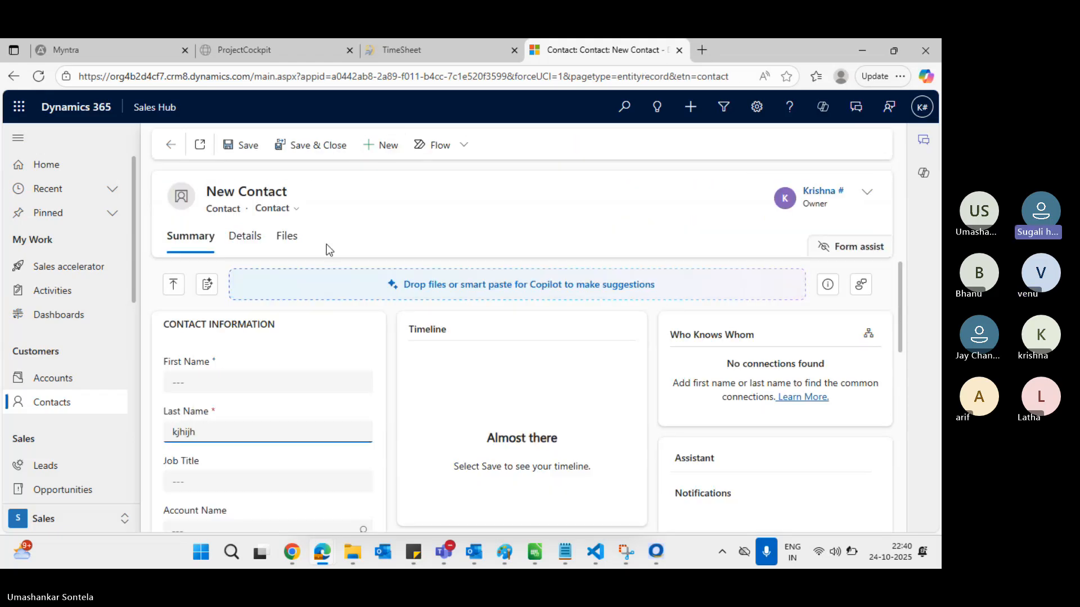
left_click(248, 147)
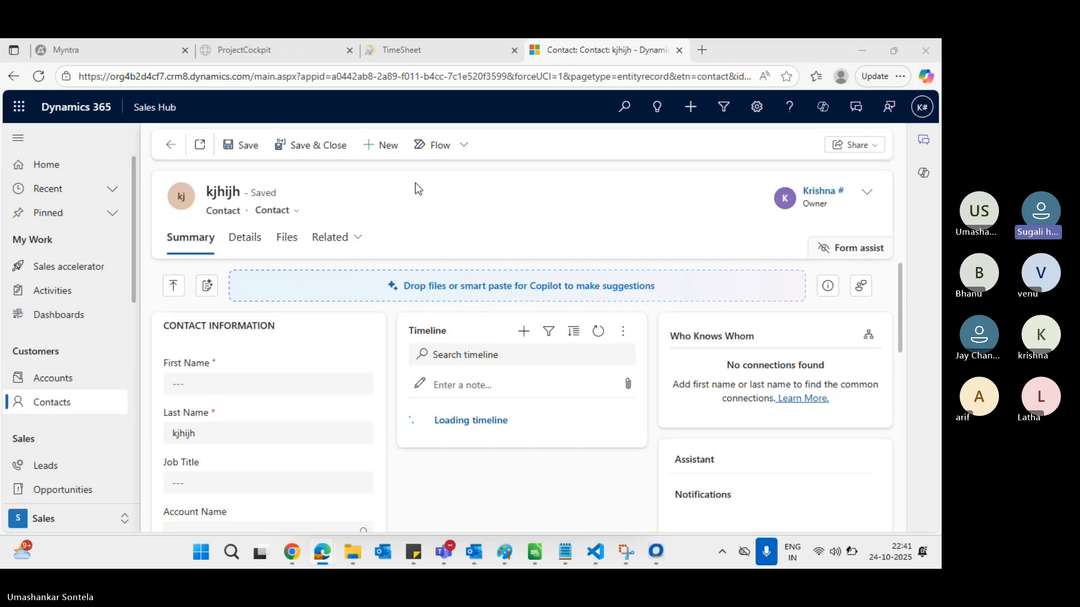
Try adding that contact to Balaa Group njhjasd, hitting Access Is Denied for AppendAccess
key("alt+Tab")
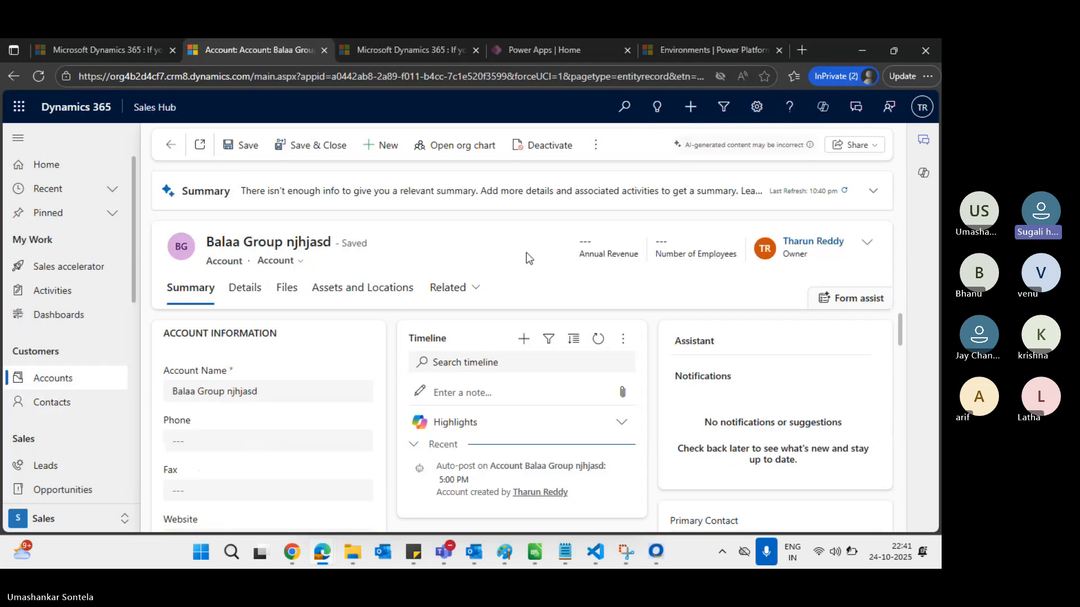
scroll(810, 357, "down", 3)
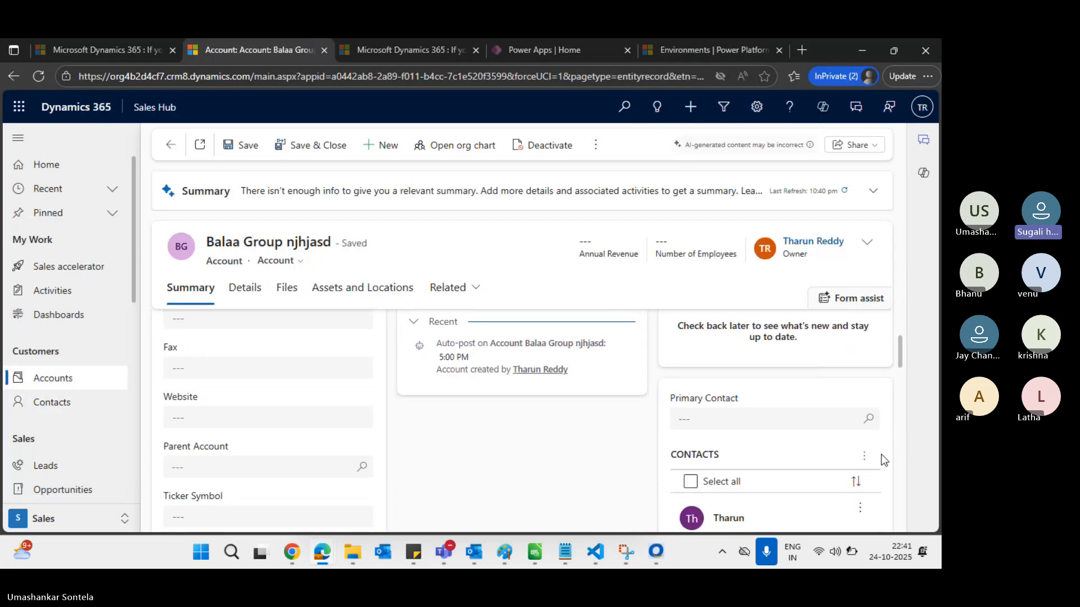
left_click(864, 459)
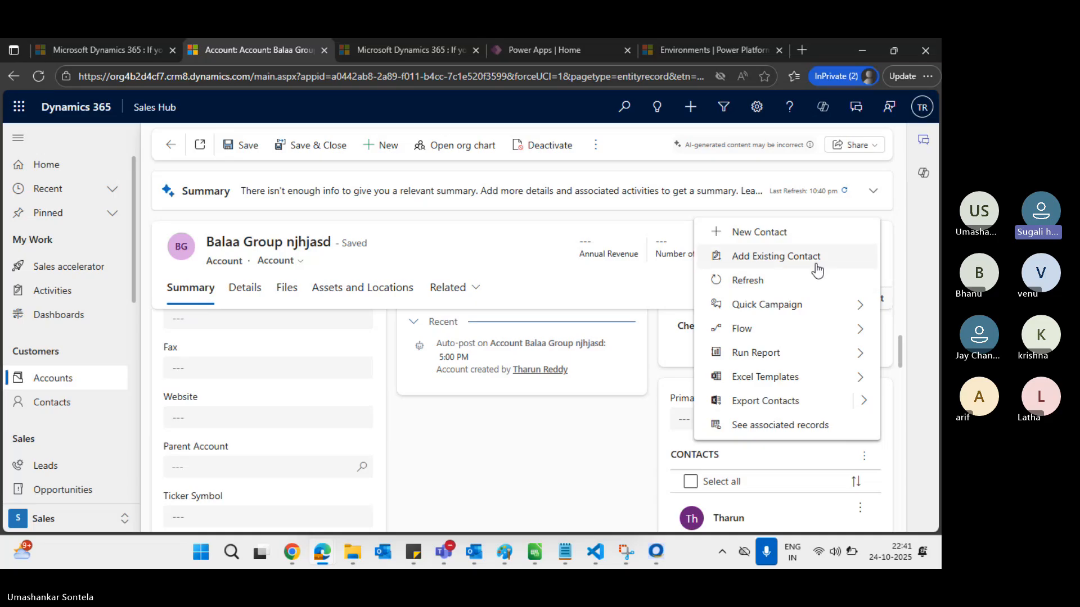
left_click(817, 262)
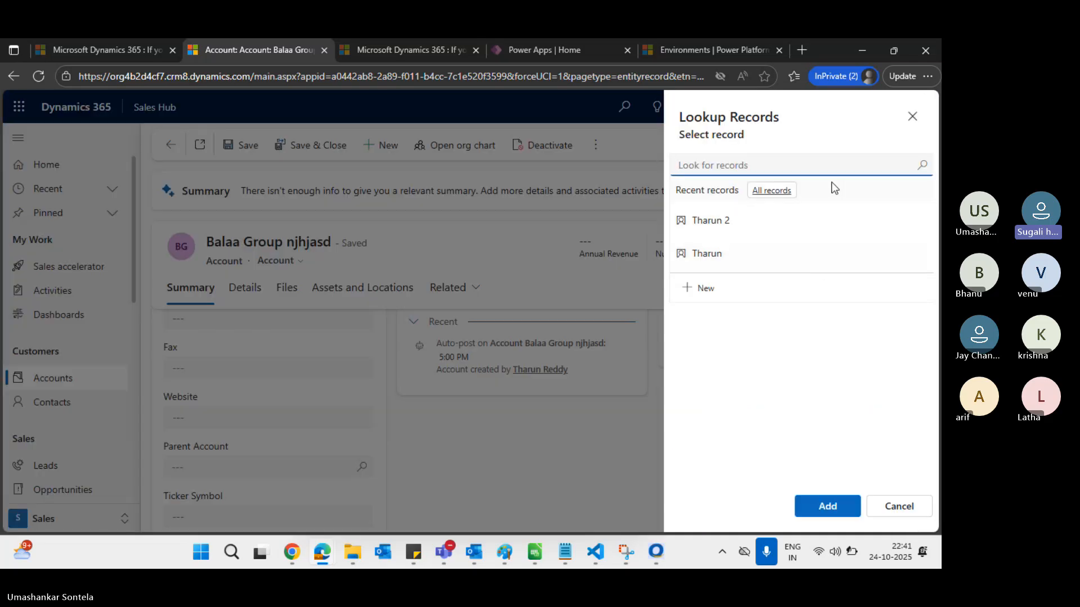
left_click(775, 221)
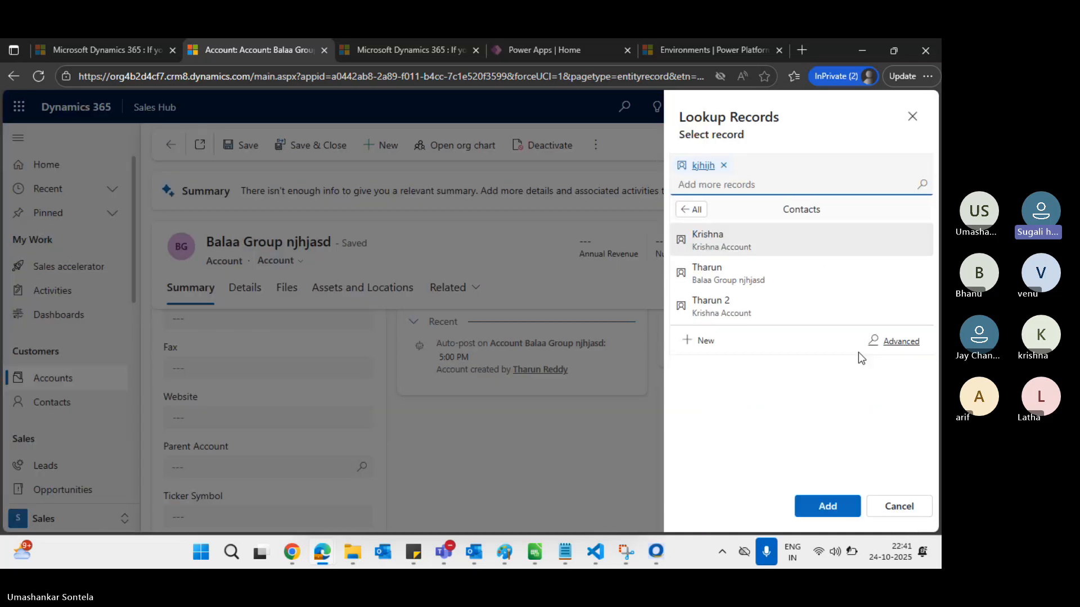
left_click(844, 514)
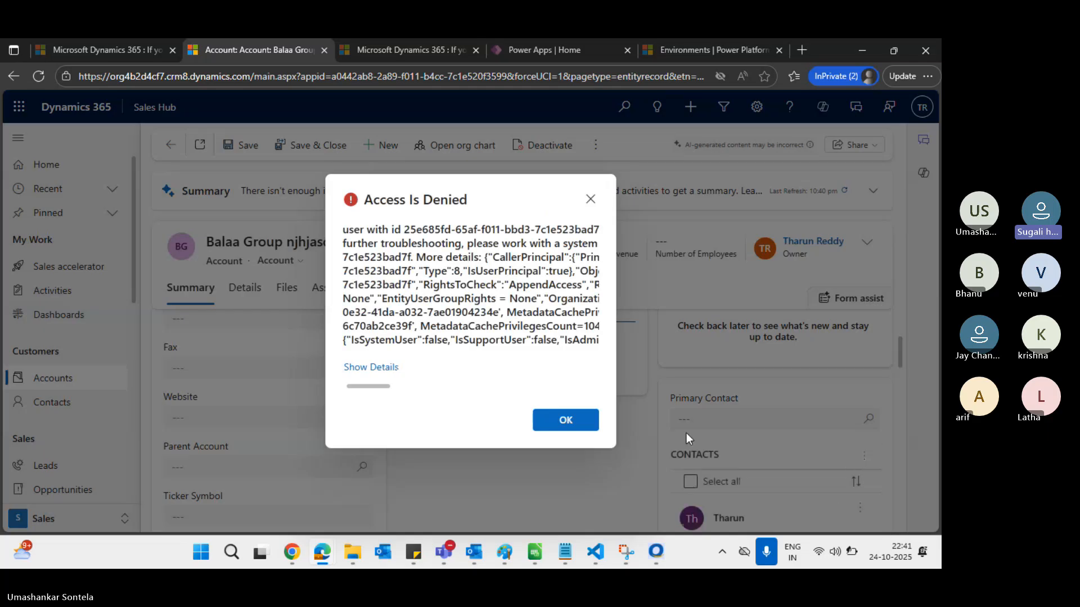
triple_click(385, 201)
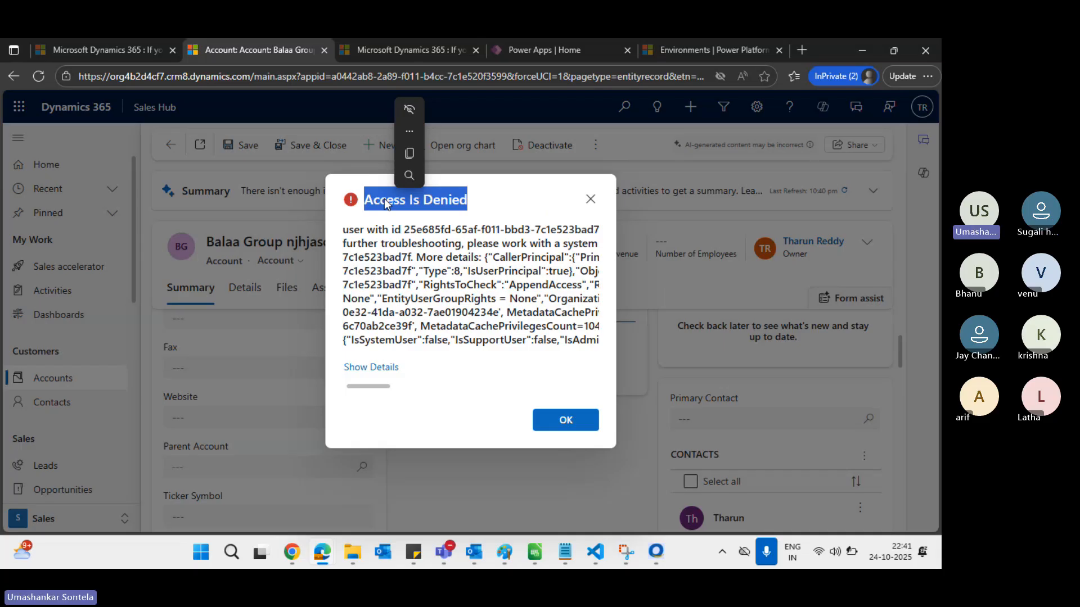
key("alt+Tab")
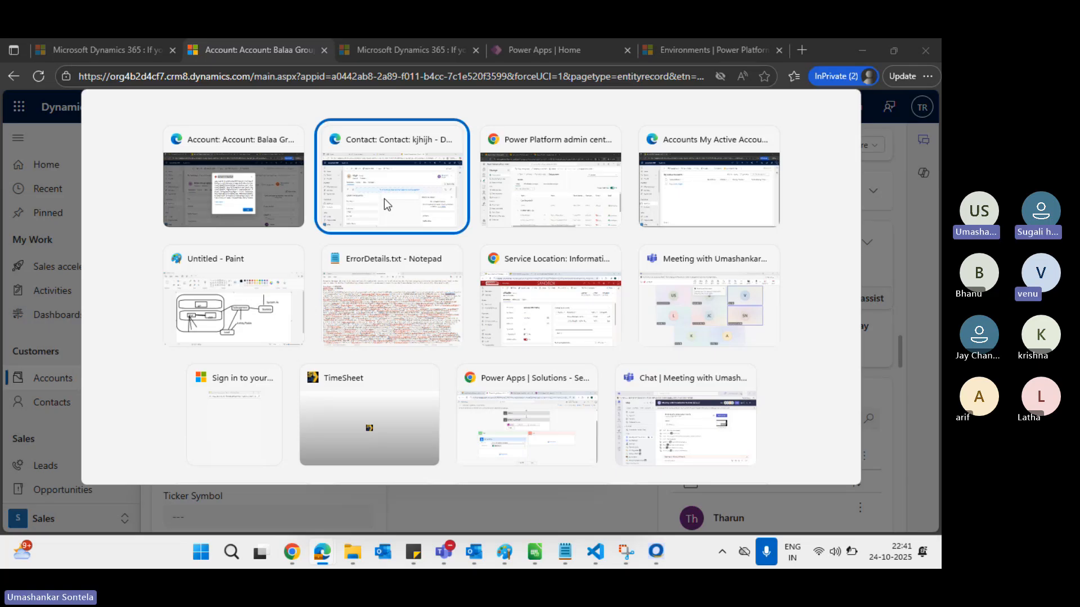
Check the Contact row's Write, Append, Append To and Assign levels, then dismiss the account's error
left_click(384, 198)
key("alt+Tab")
key("Tab")
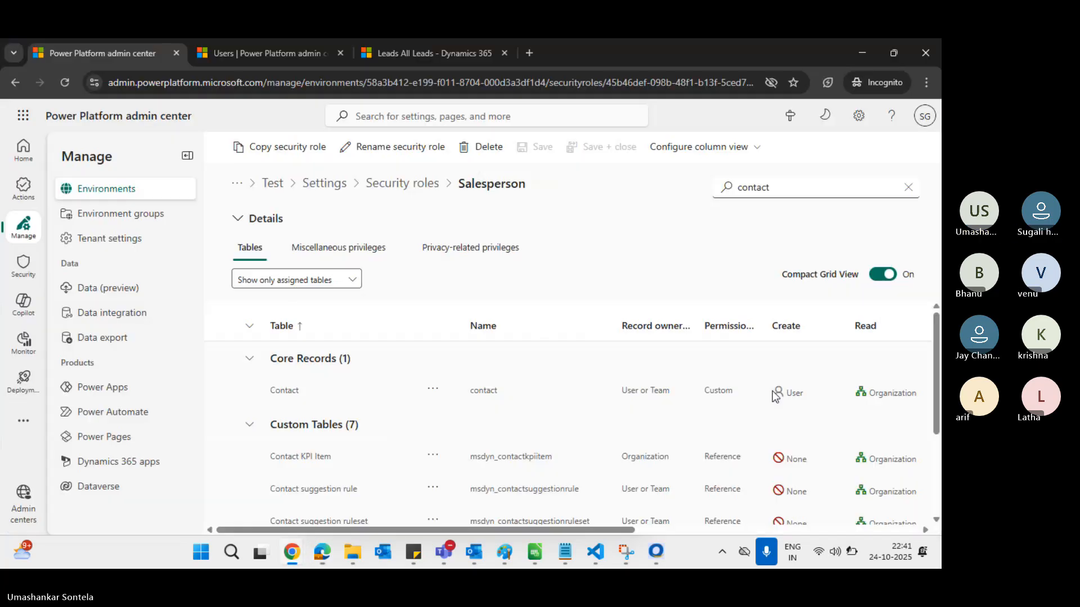
scroll(865, 434, "right", 6)
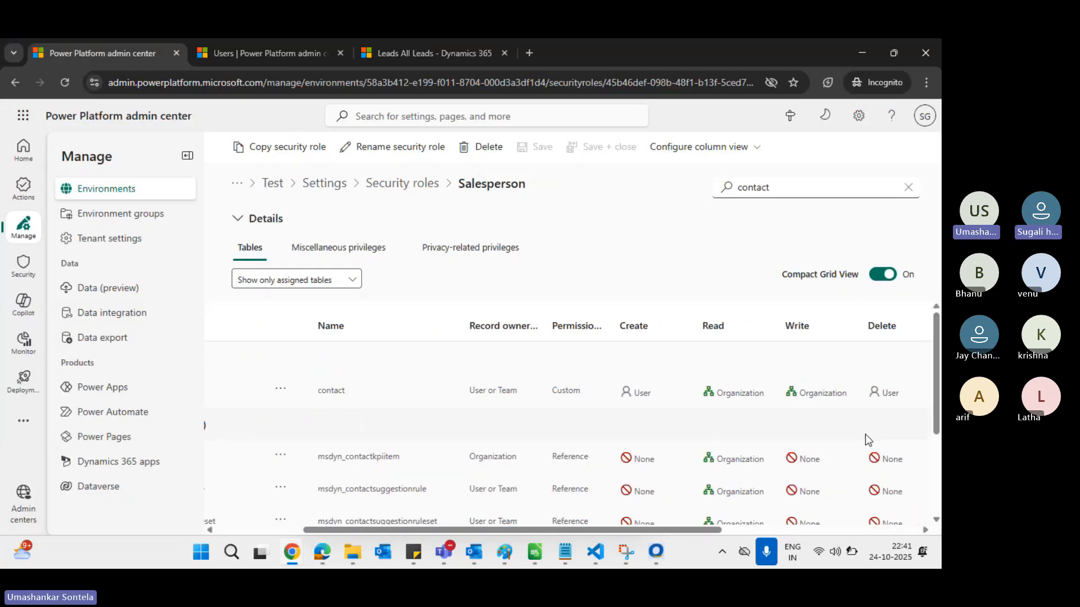
scroll(865, 435, "right", 2)
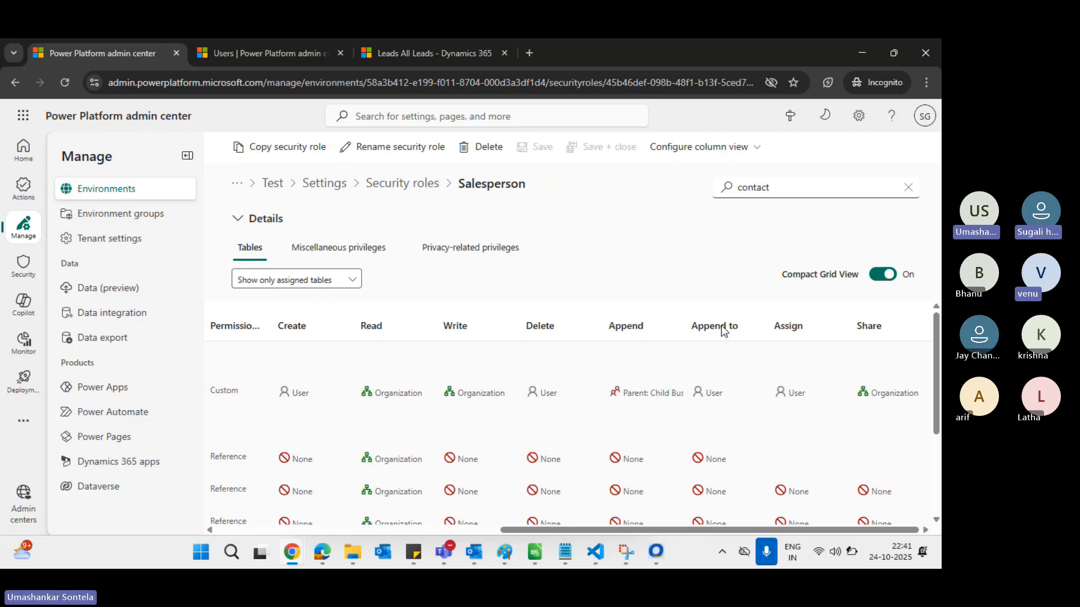
key("alt+Tab")
key("alt+Tab")
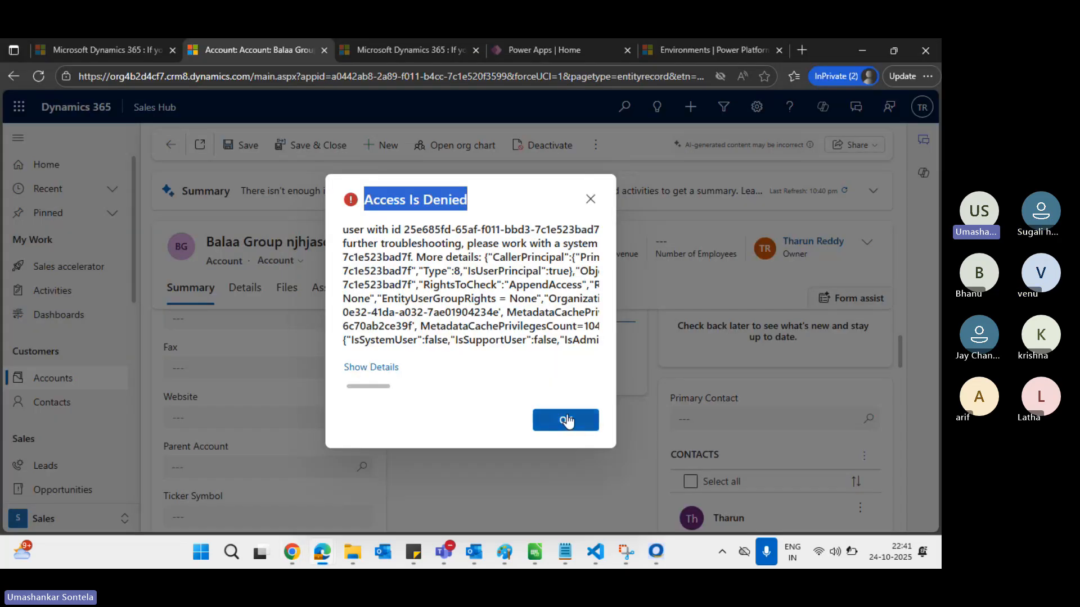
left_click(564, 420)
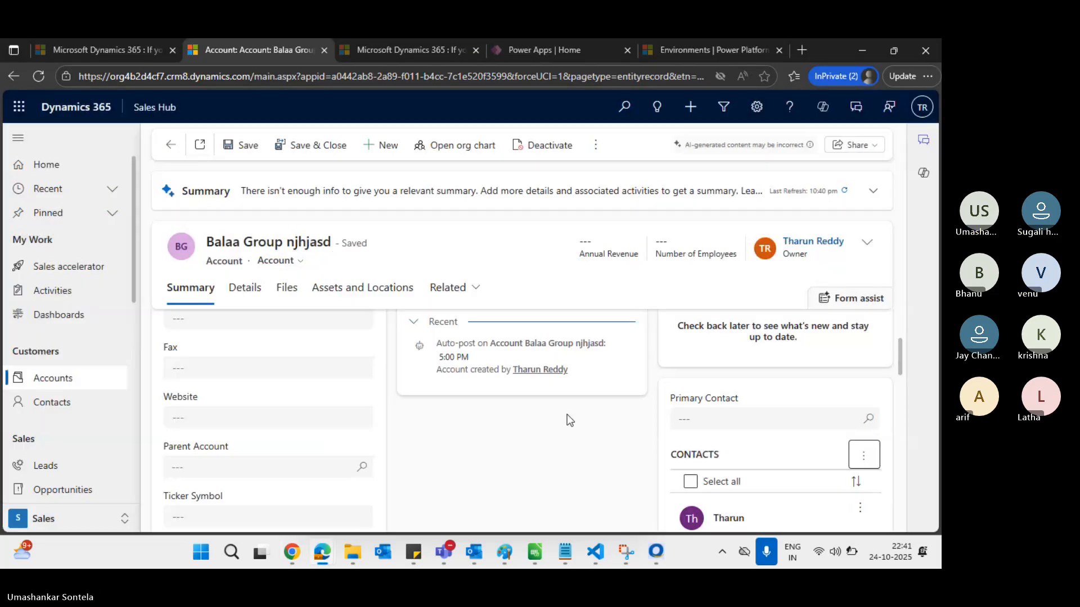
Select and then deselect the Balaa Group njhjasd name on the account record
double_click(228, 262)
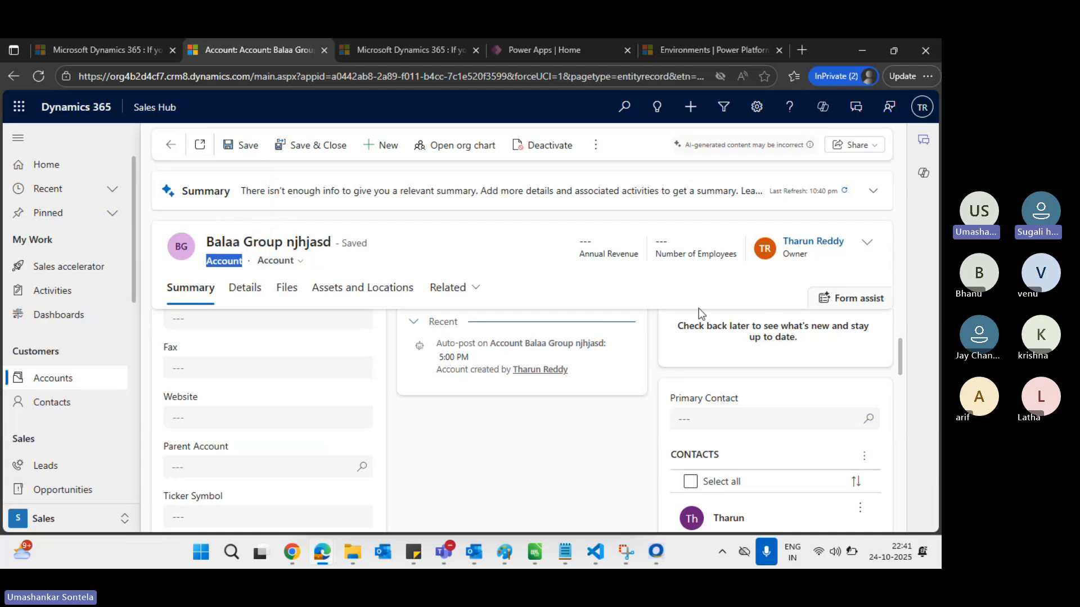
scroll(775, 400, "down", 2)
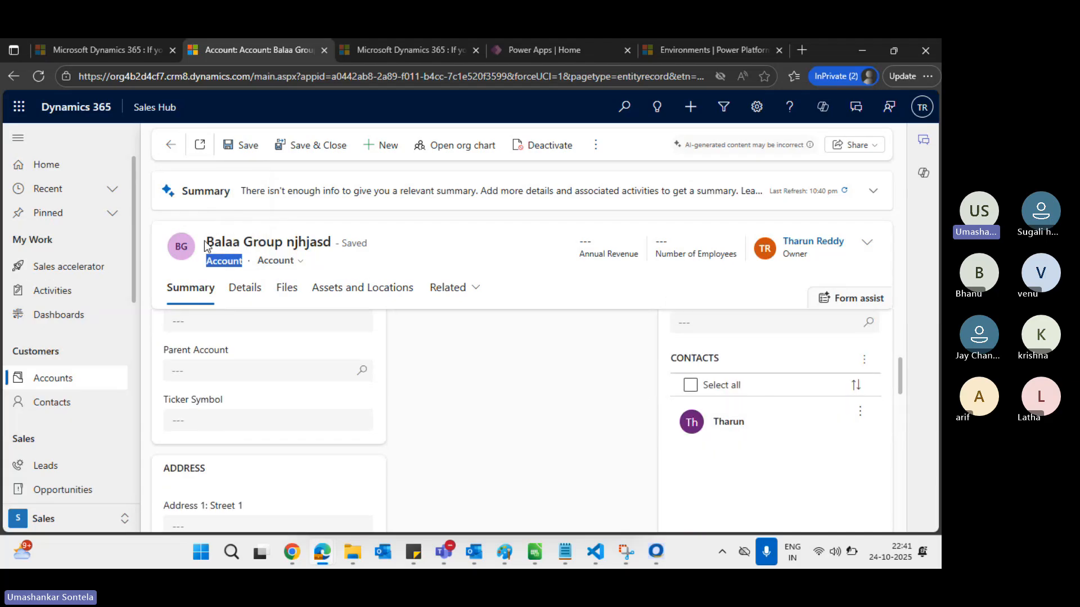
left_click_drag(205, 246, 331, 243)
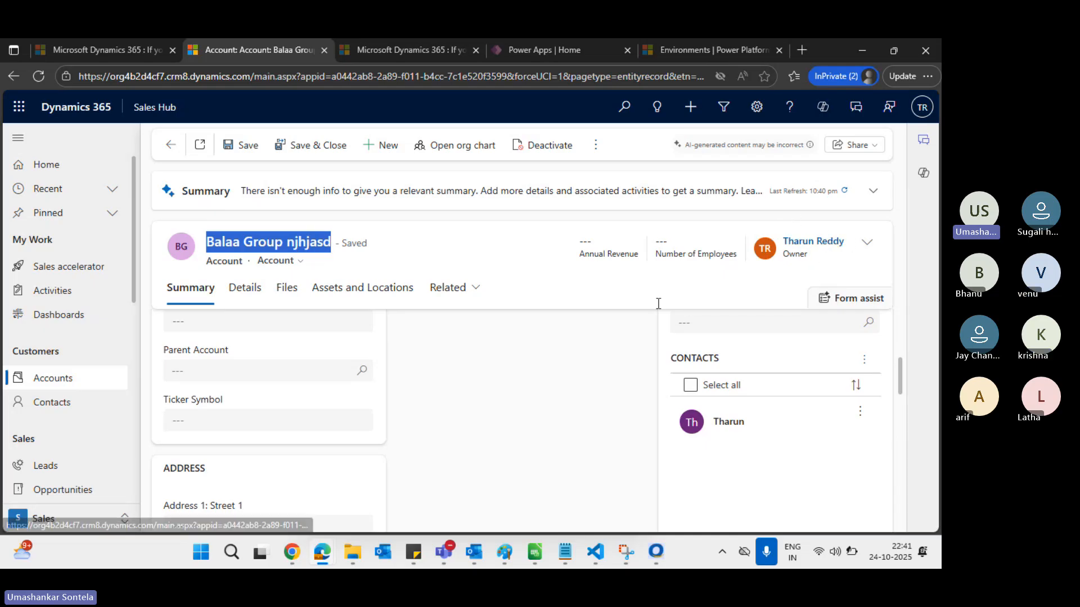
left_click(215, 238)
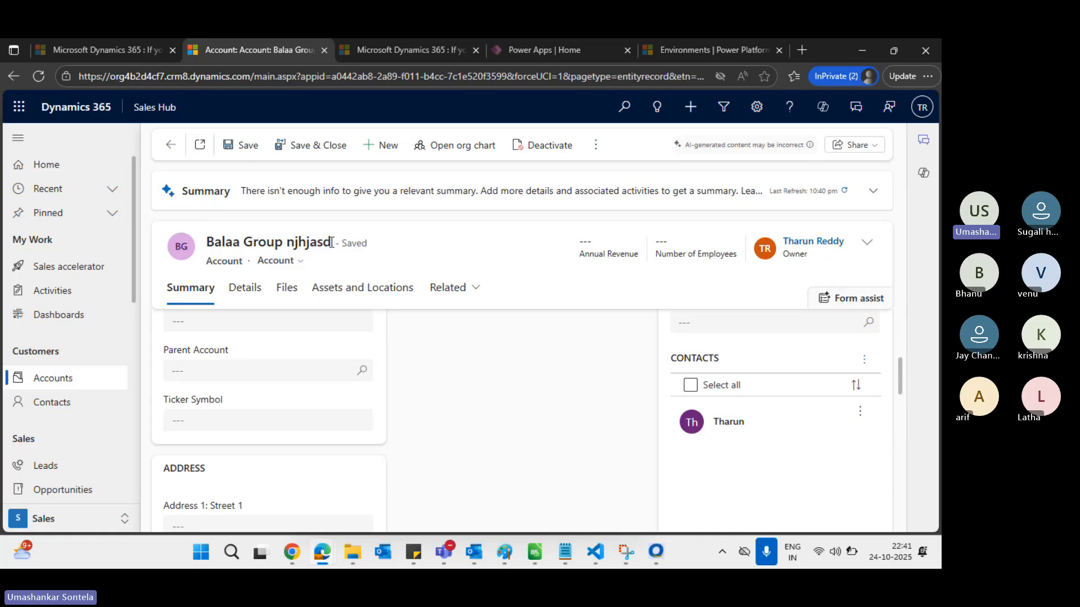
left_click_drag(331, 242, 207, 242)
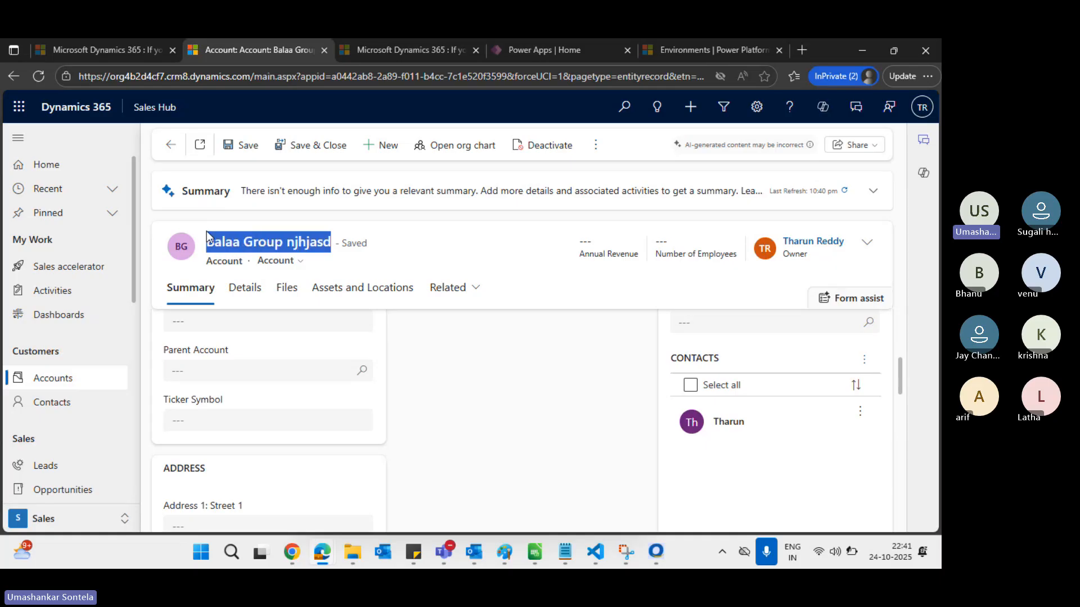
left_click(394, 248)
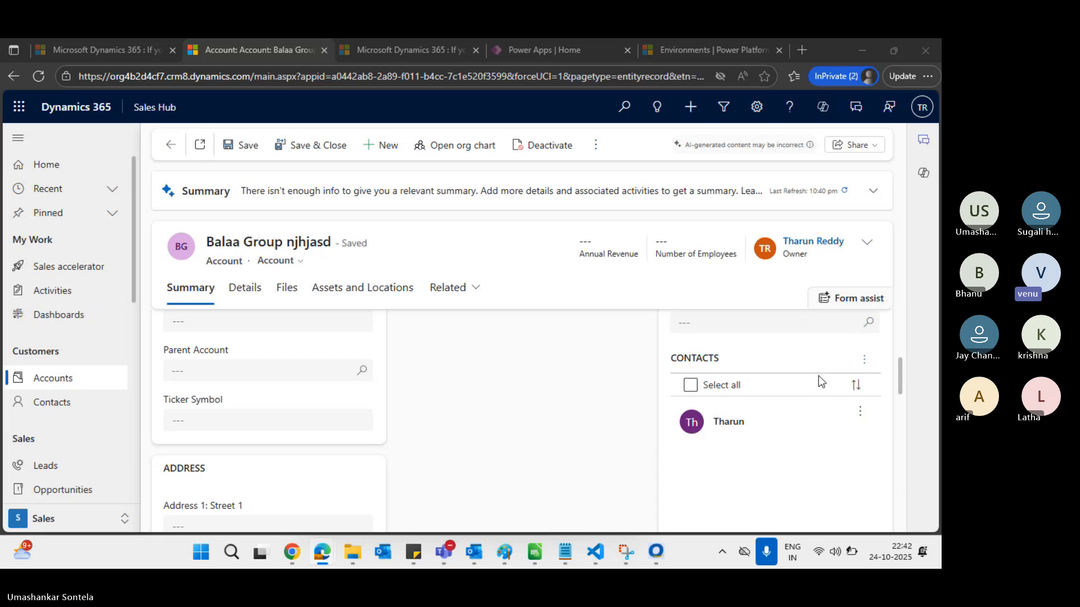
Switch between the account record and the Salesperson security role page, ending on the role
key("alt+Tab")
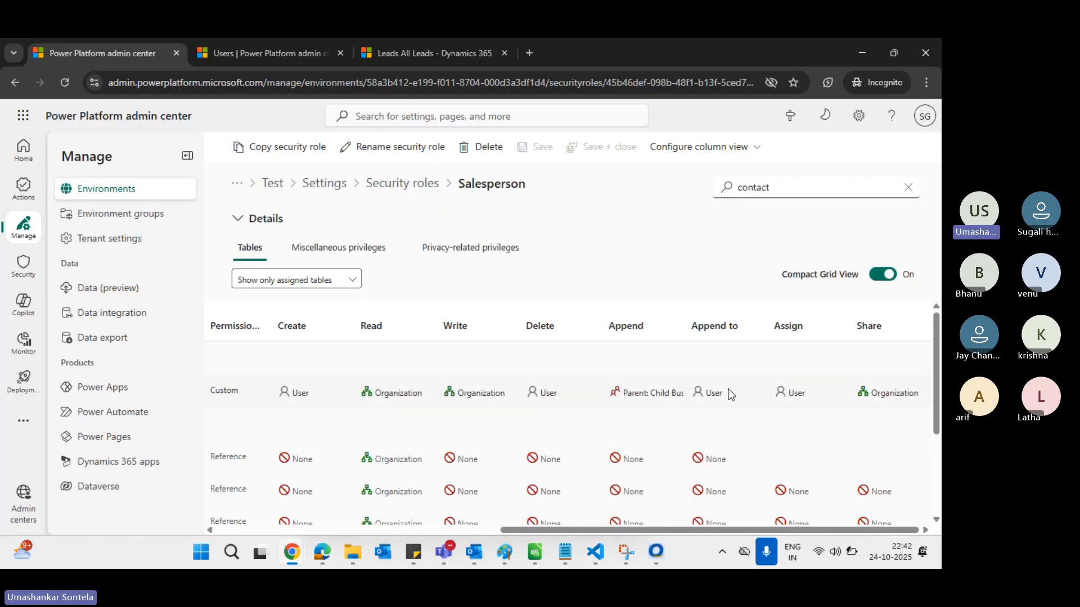
key("alt+Tab")
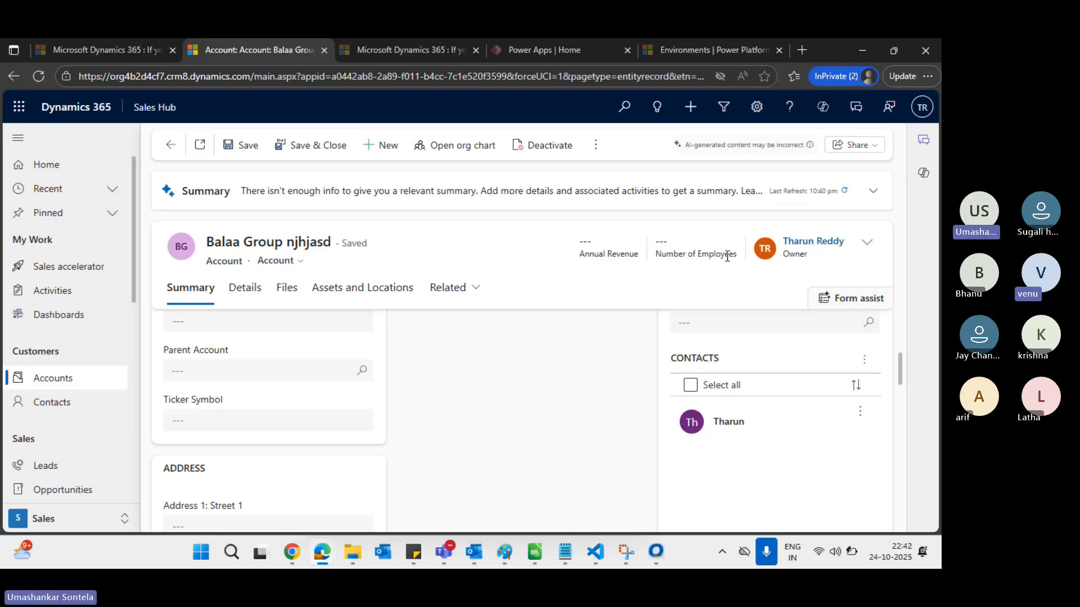
key("alt+Tab")
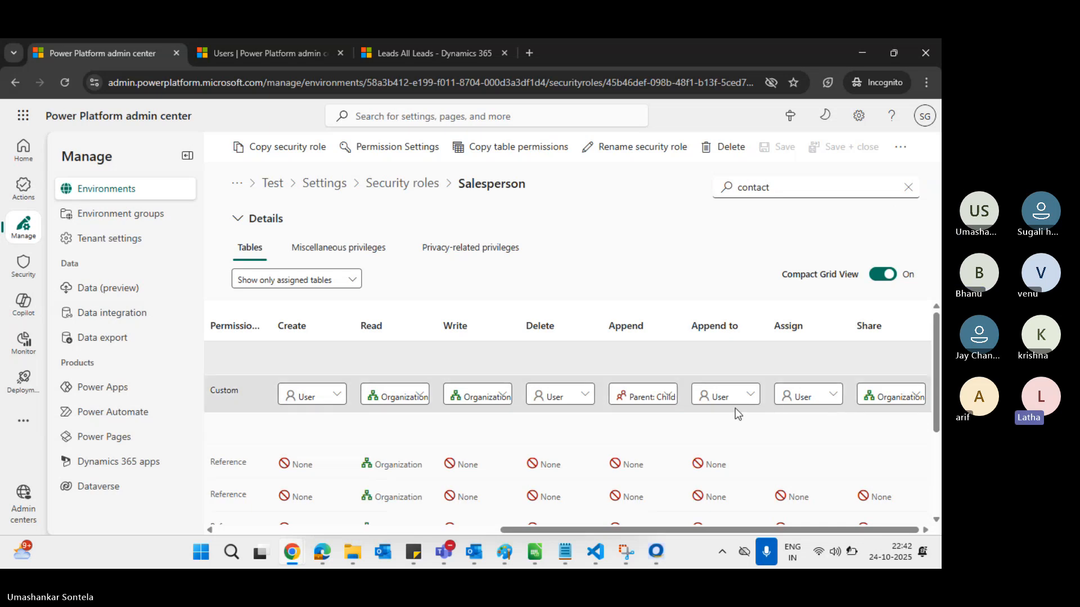
Set Contact Append to User on the Salesperson role, save, and return to the Balaa Group account
left_click(658, 398)
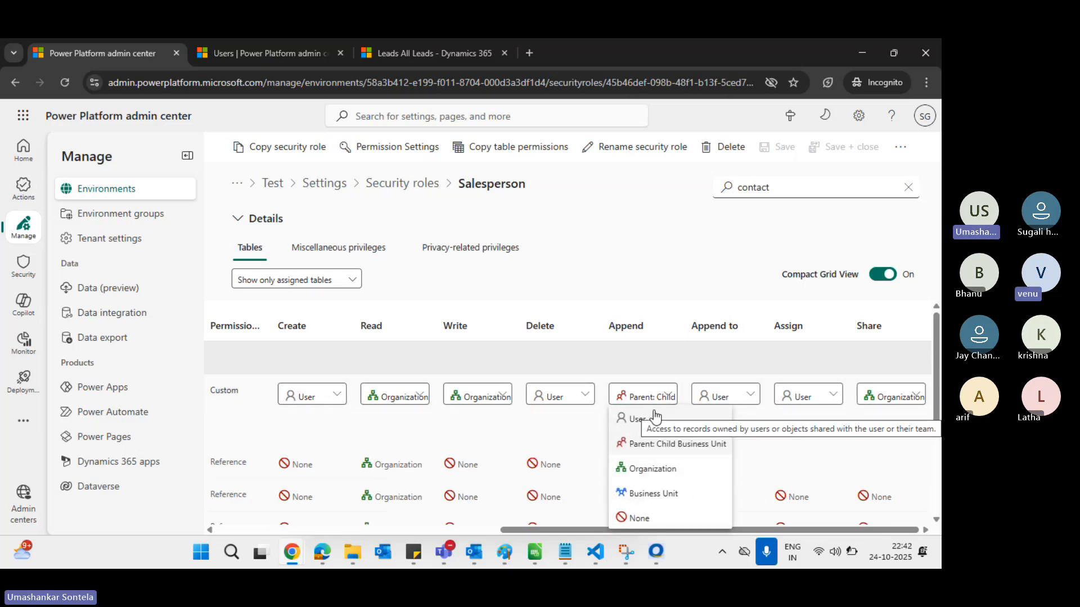
left_click(654, 417)
scroll(558, 372, "left", 3)
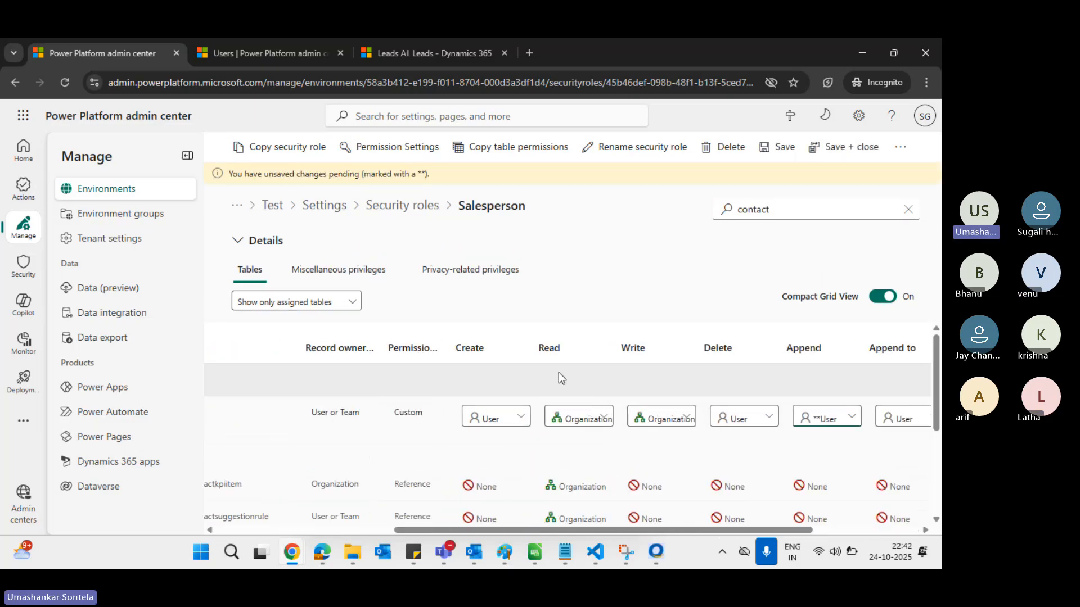
scroll(558, 373, "left", 5)
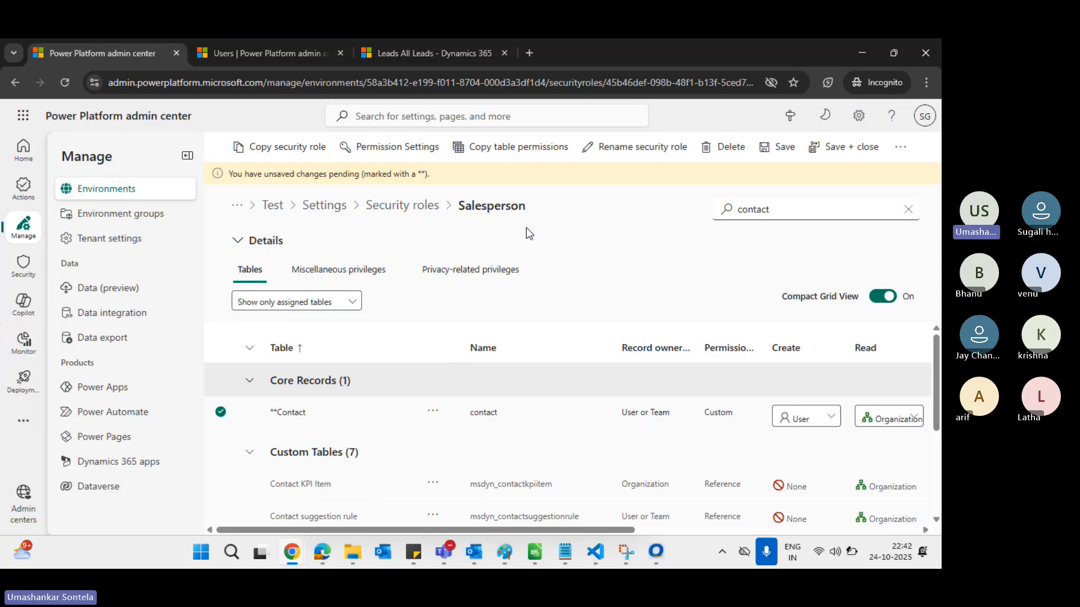
left_click(781, 148)
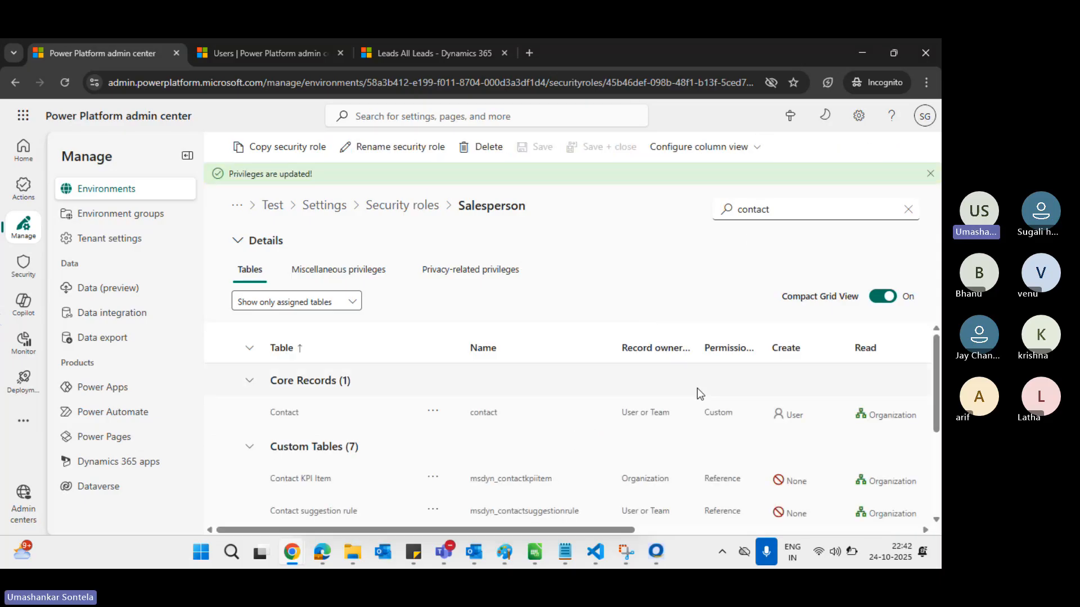
scroll(656, 411, "right", 8)
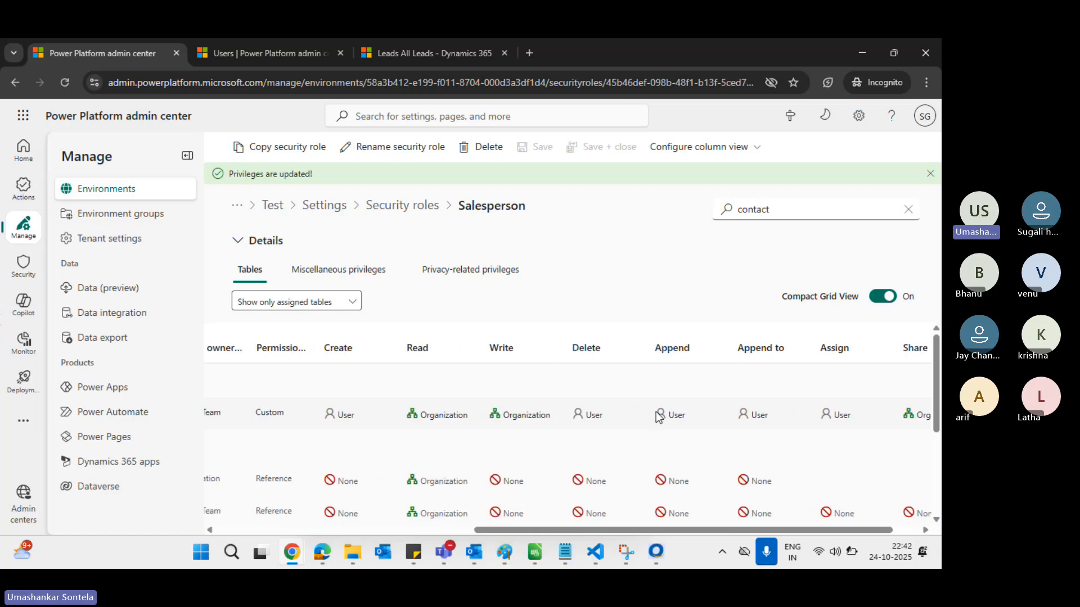
key("alt+Tab")
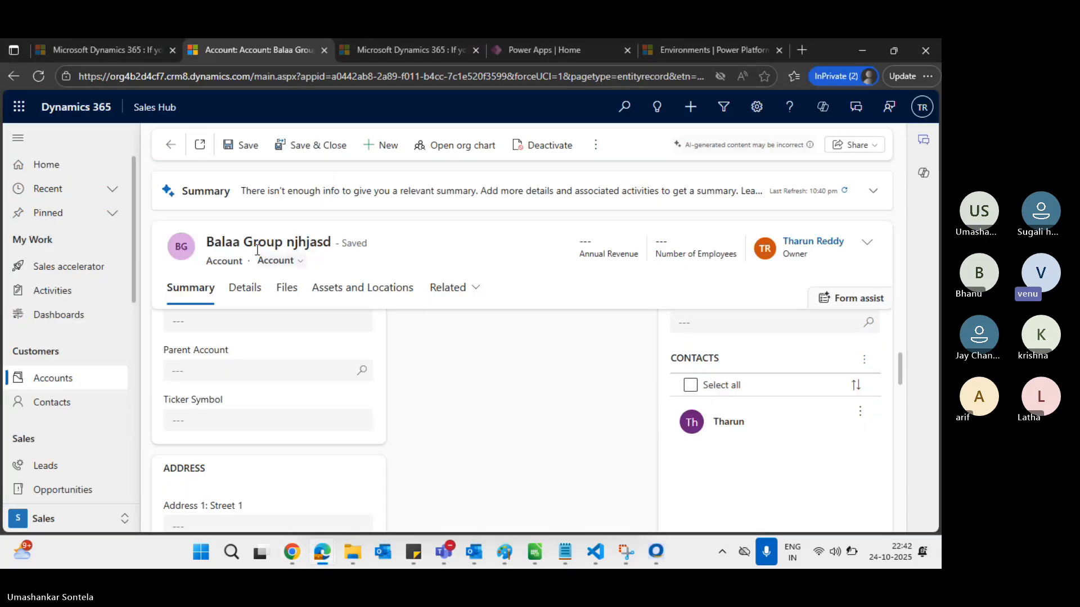
Inspect the account's CONTACTS subgrid actions and heading, then go back to the Salesperson role page
left_click(863, 360)
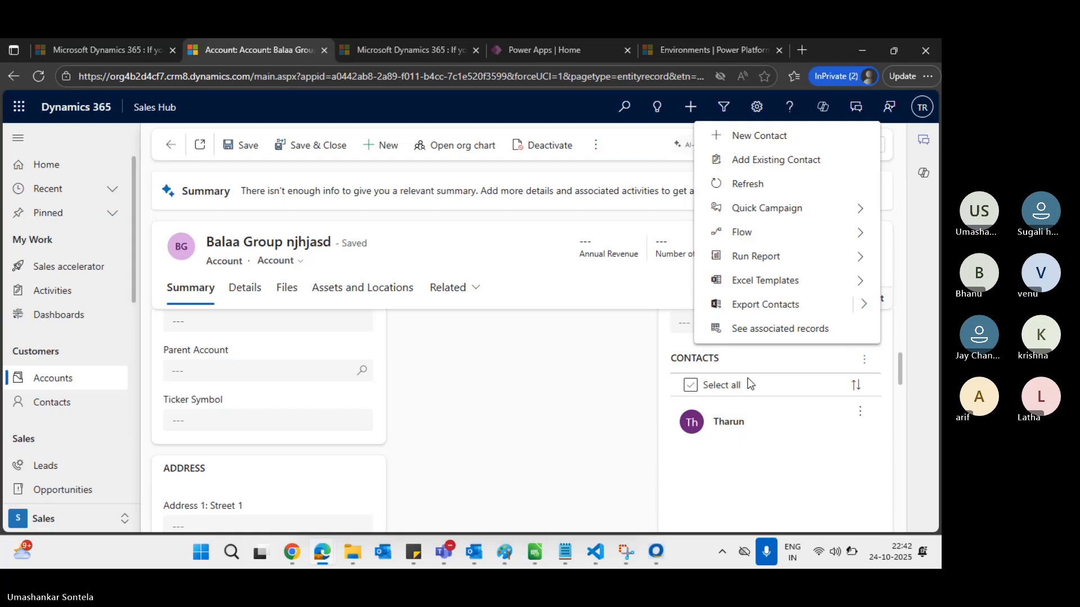
left_click(785, 477)
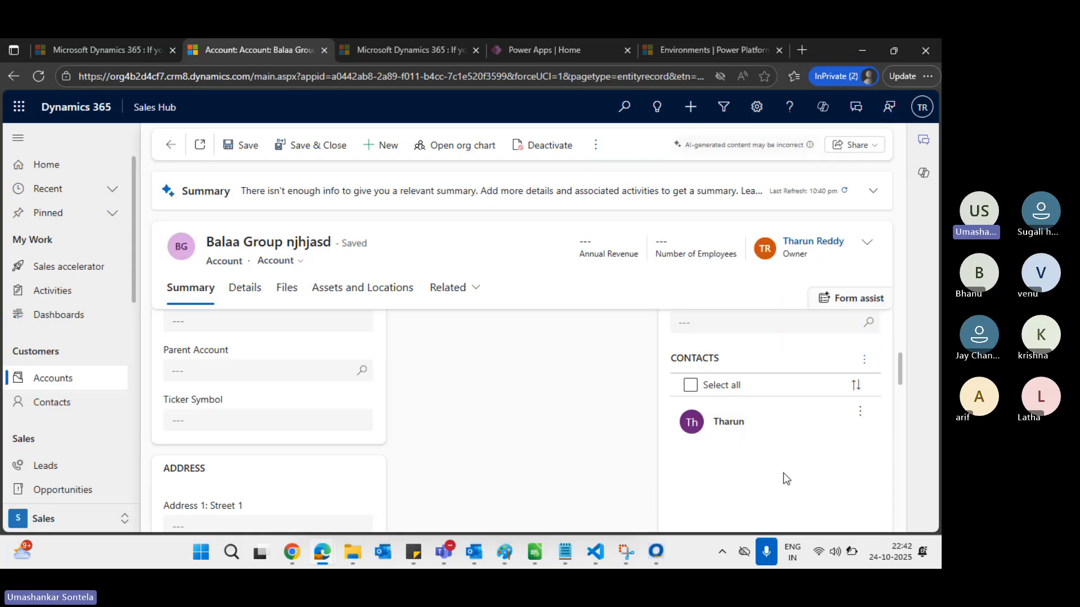
double_click(697, 359)
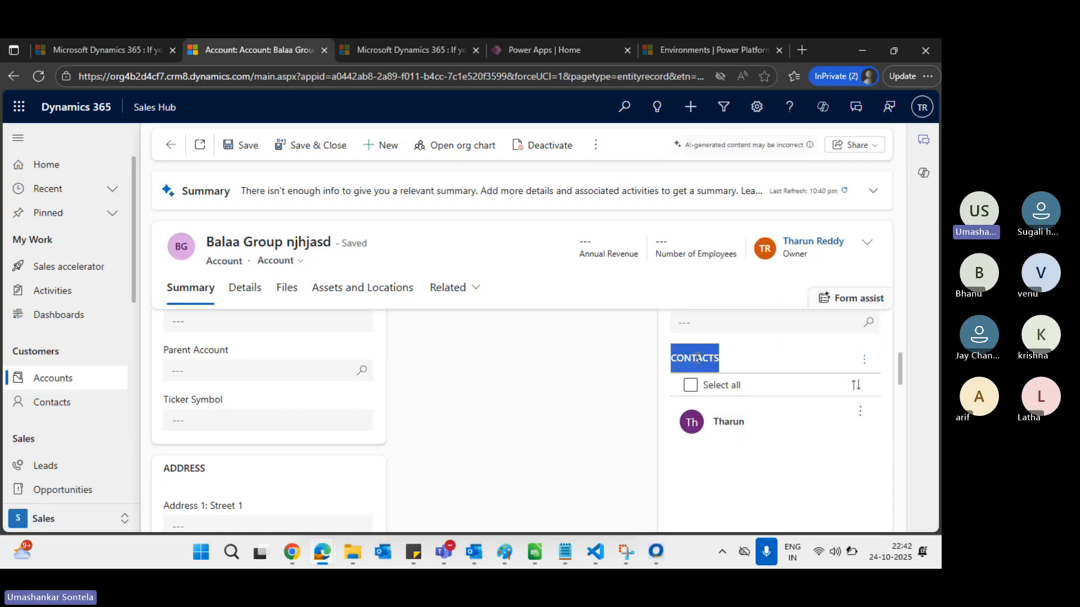
left_click(776, 451)
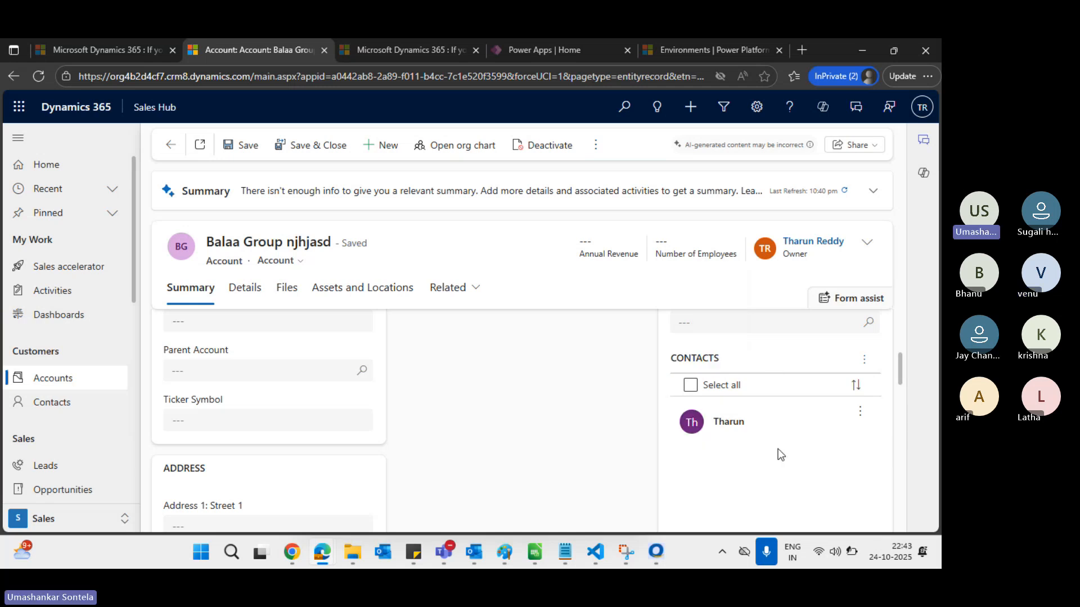
key("alt+Tab")
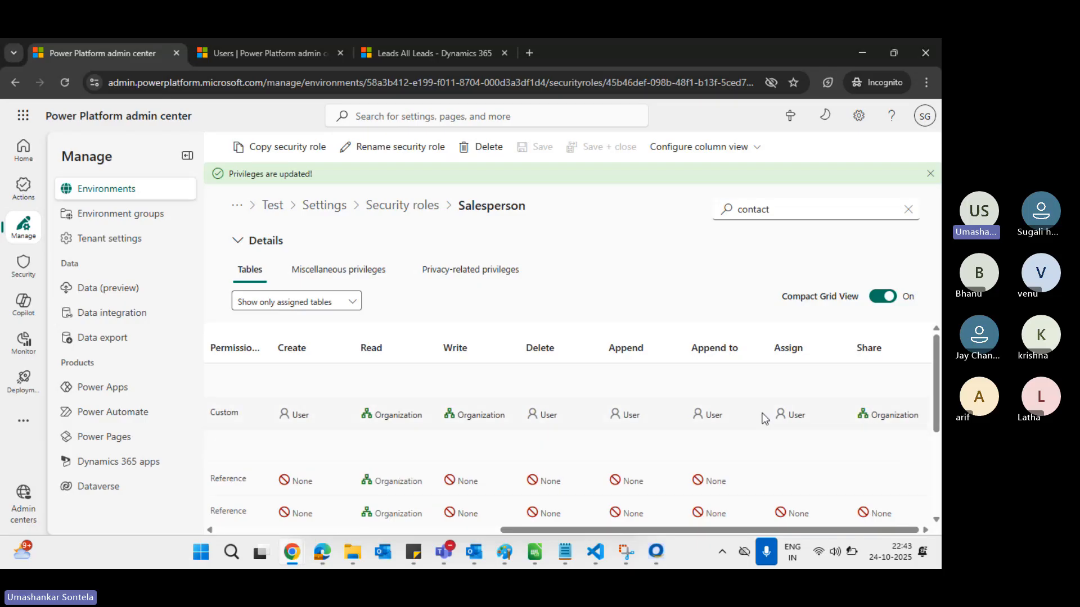
Change the Contact row's Append privilege to Business Unit, leave it unsaved, and bring Paint forward
left_click(645, 415)
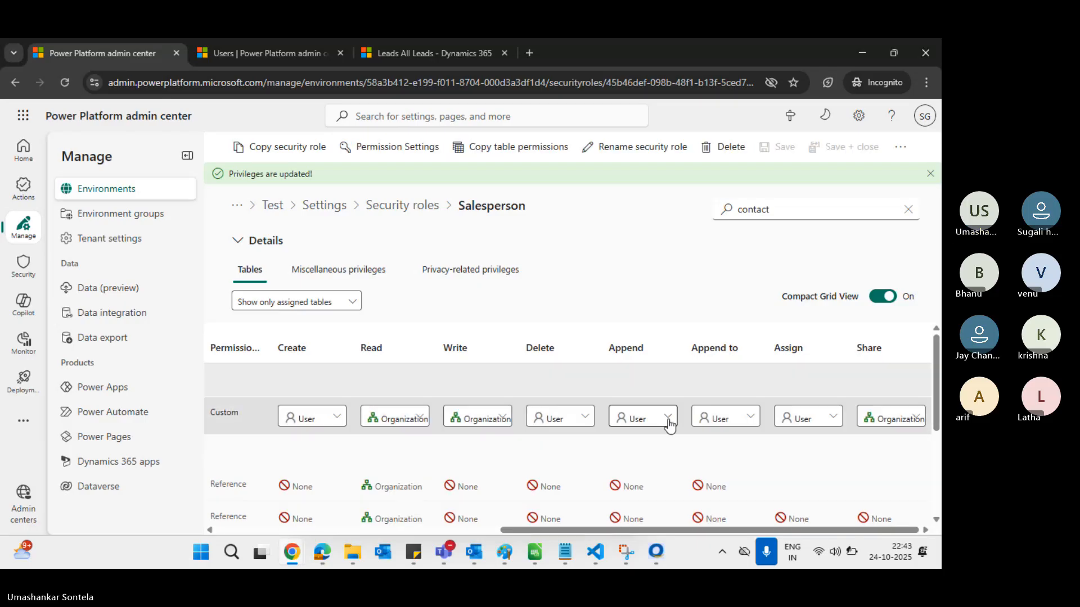
left_click(668, 417)
left_click(661, 371)
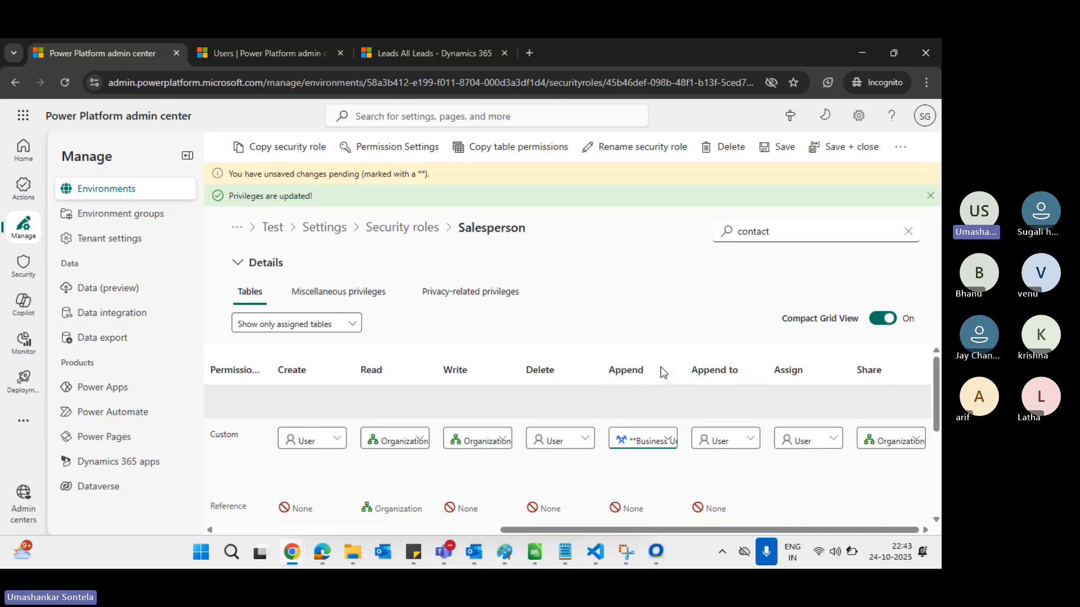
key("alt+Tab")
key("alt+Tab")
key("alt+Tab")
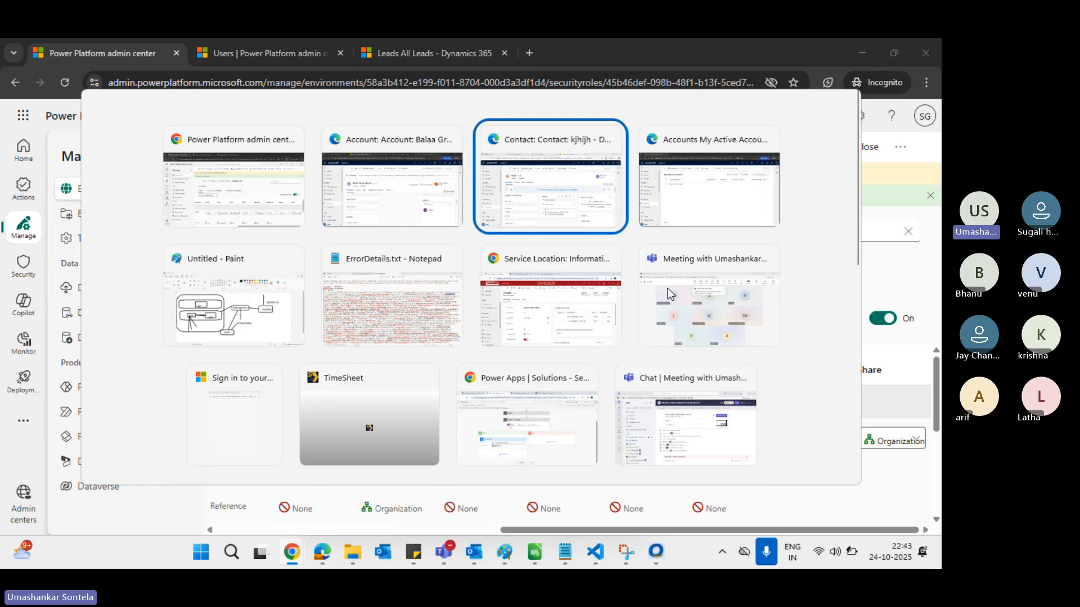
key("alt+Tab")
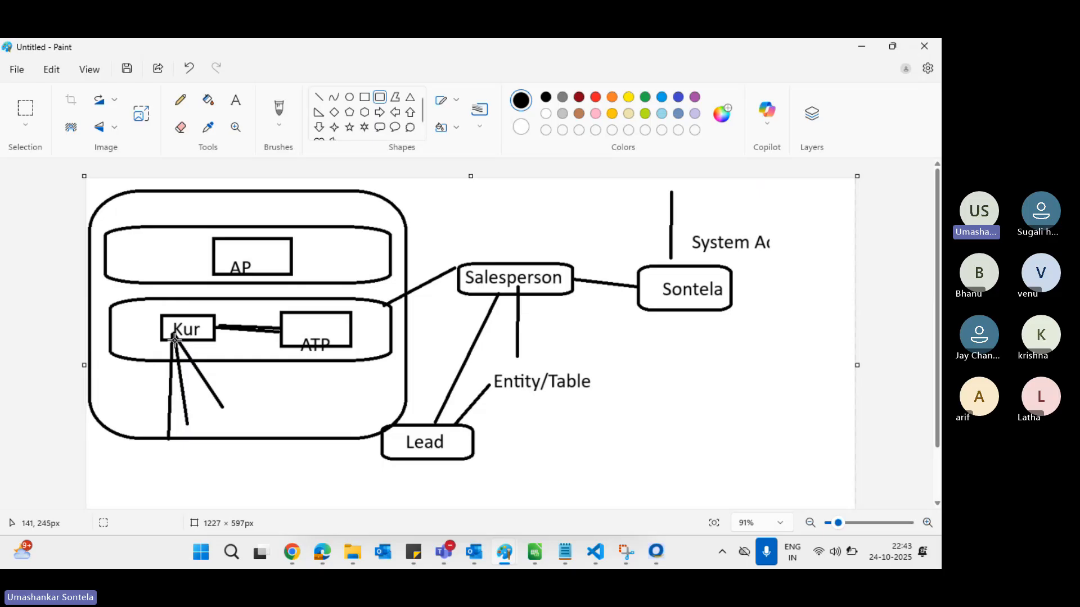
Switch back and forth between the Paint diagram and the Balaa Group account record
key("alt+Tab")
key("alt+Tab")
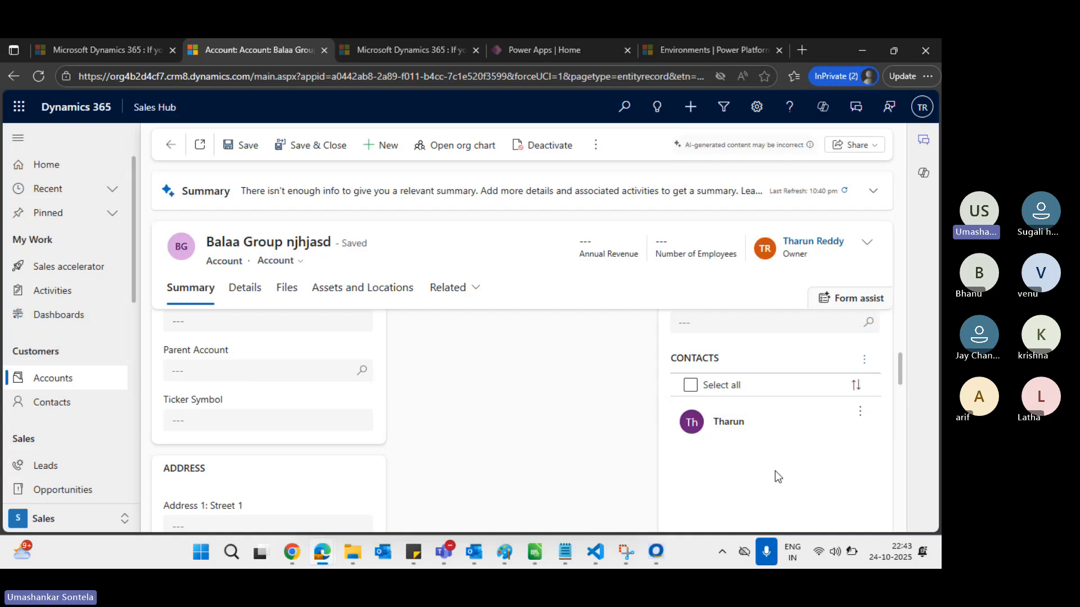
key("alt+Tab")
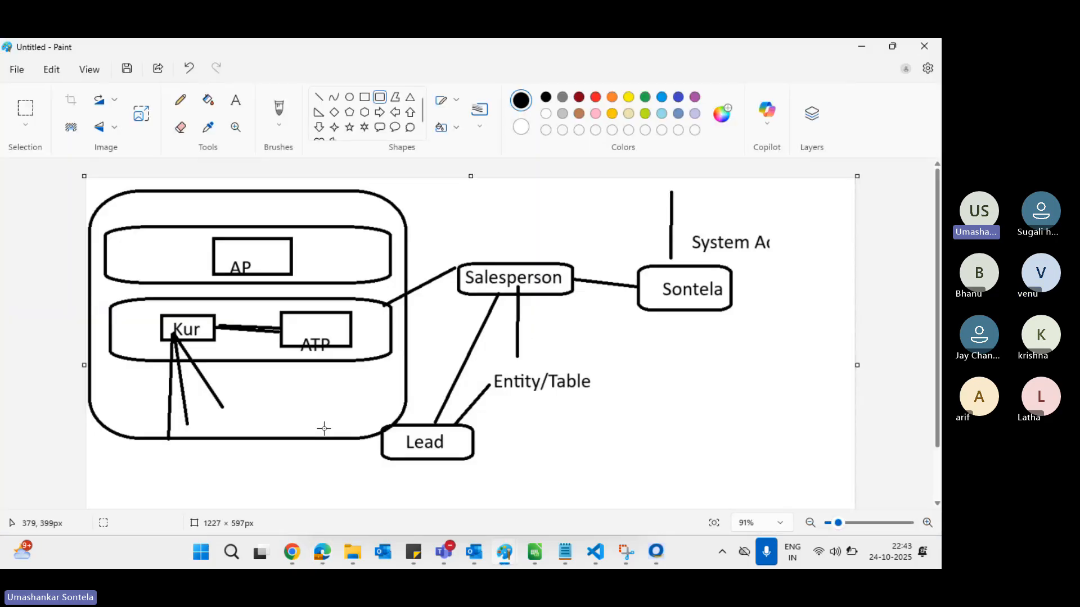
key("alt+Tab")
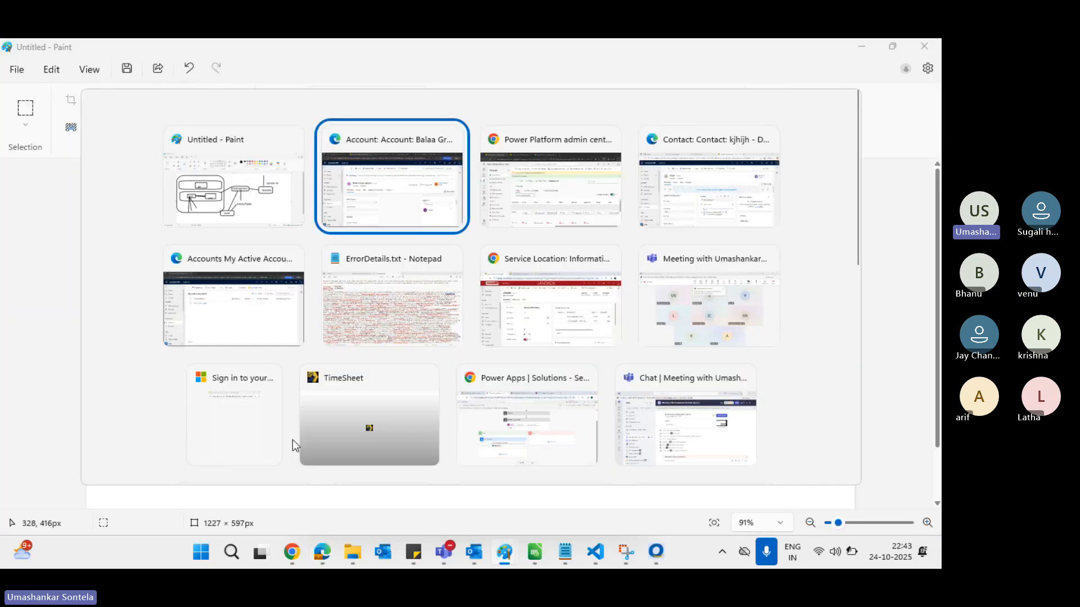
key("alt+Tab")
key("Tab")
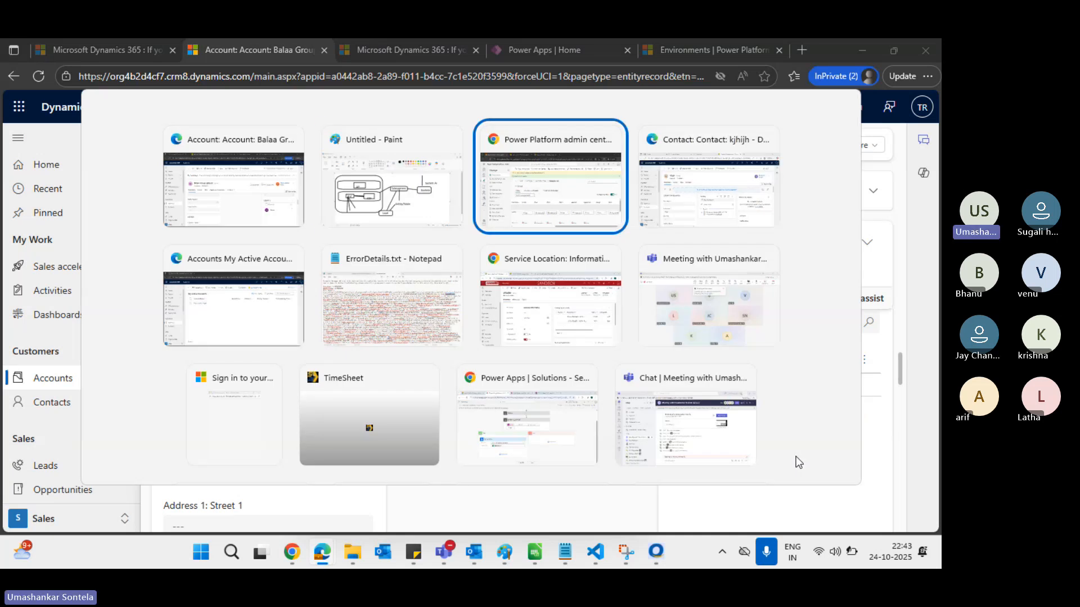
key("alt+shift+Tab")
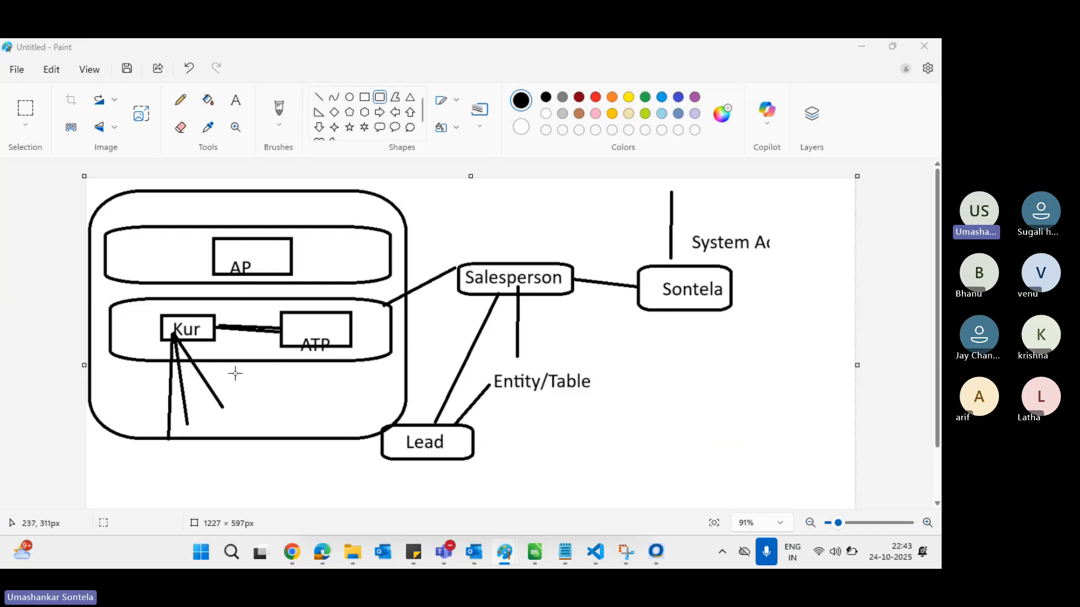
key("alt+Tab")
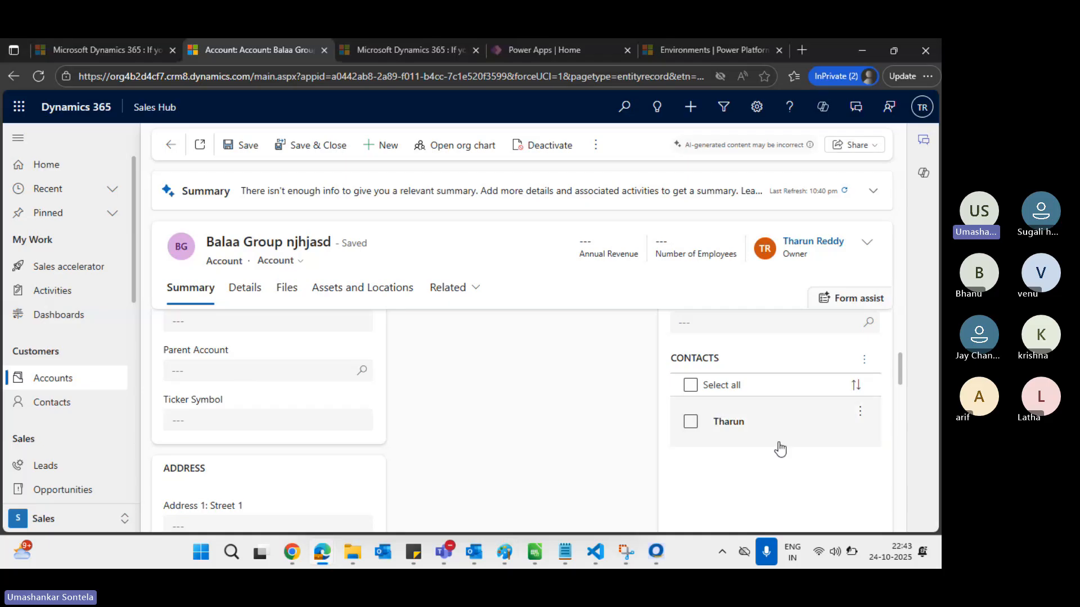
key("alt+Tab")
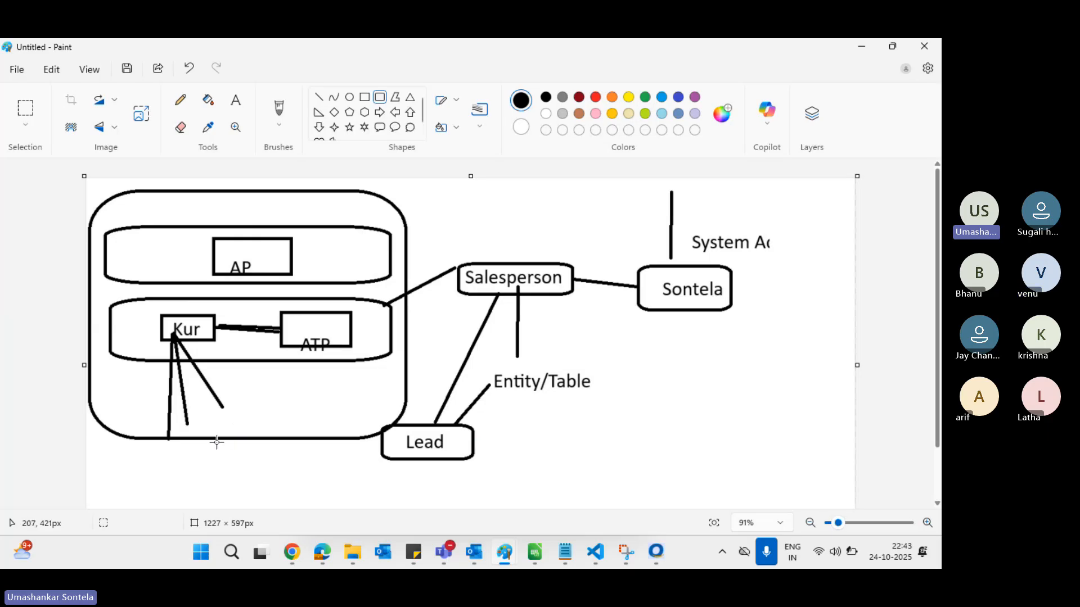
Open the Contact Assign privilege choices on the Salesperson role, then return to the Balaa Group account
key("alt+Tab")
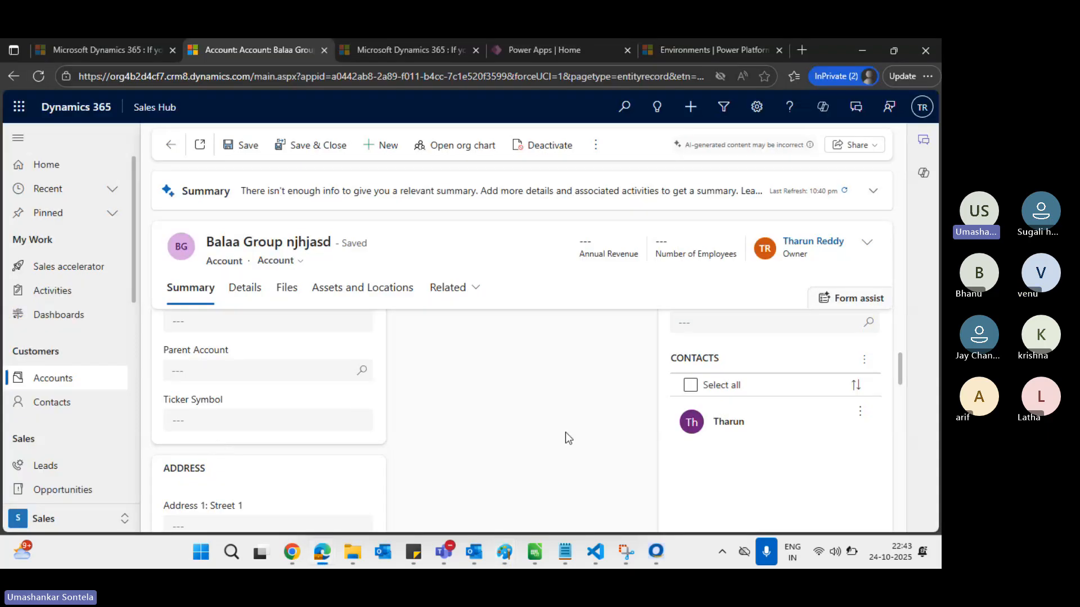
key("alt+Tab")
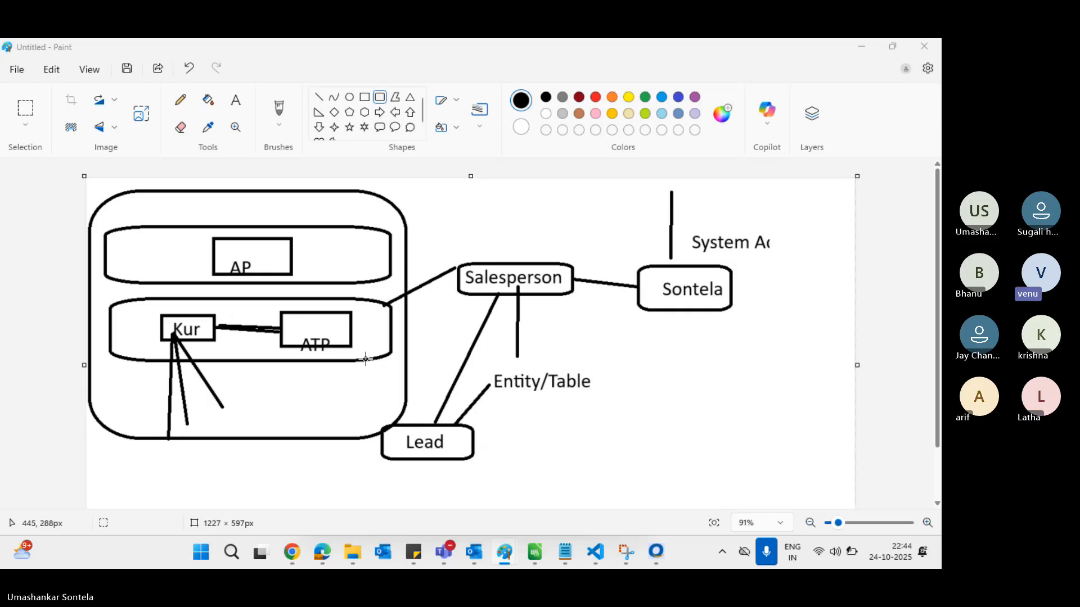
key("alt+Tab")
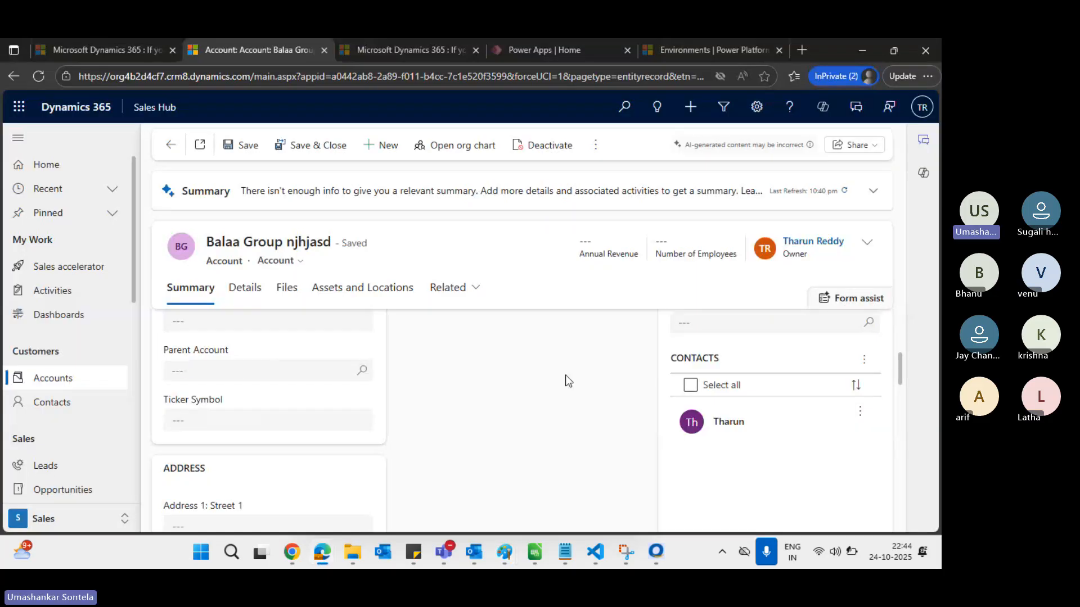
key("alt+Tab")
key("Tab")
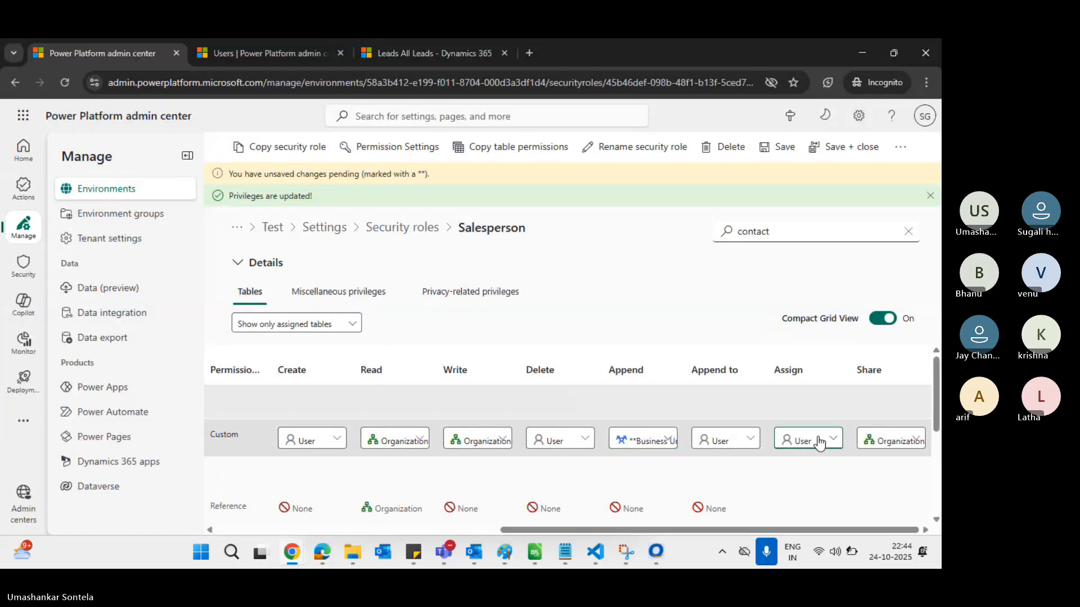
left_click(818, 442)
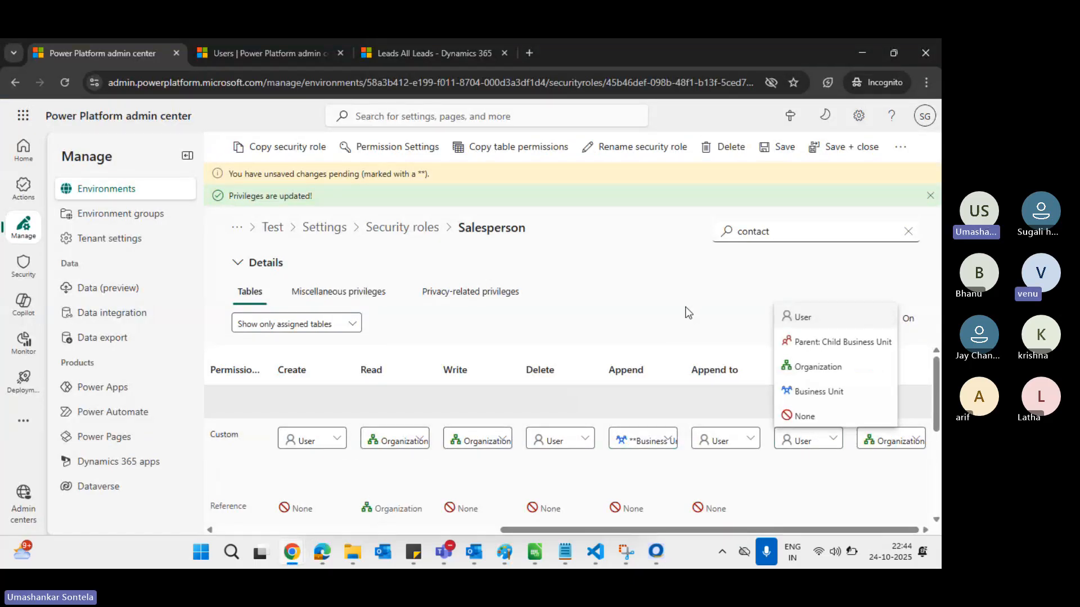
key("alt+Tab")
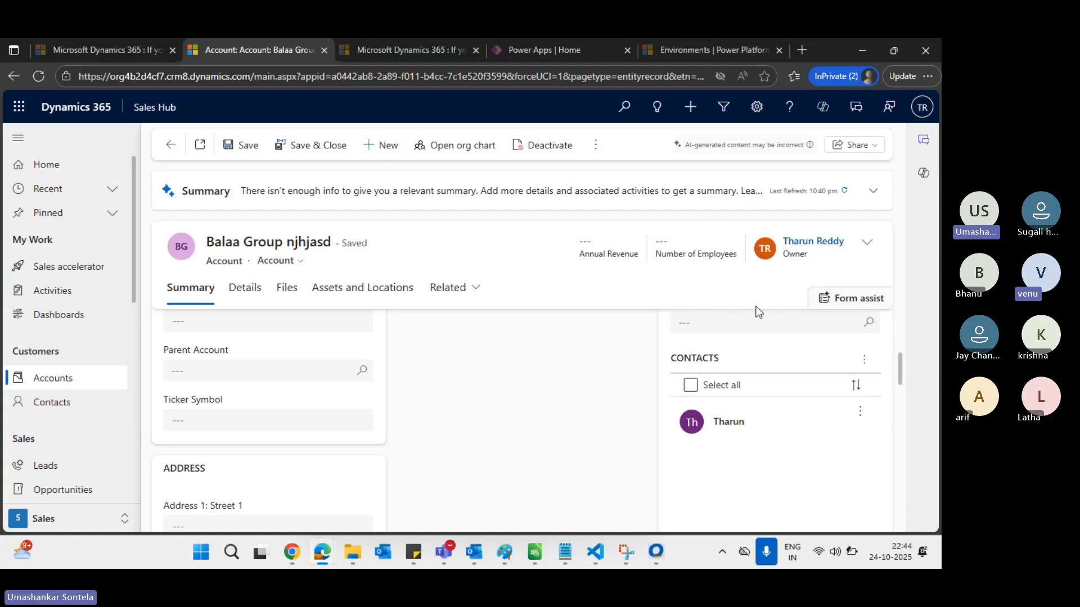
Assign the Balaa Group njhjasd account to Me
left_click(596, 147)
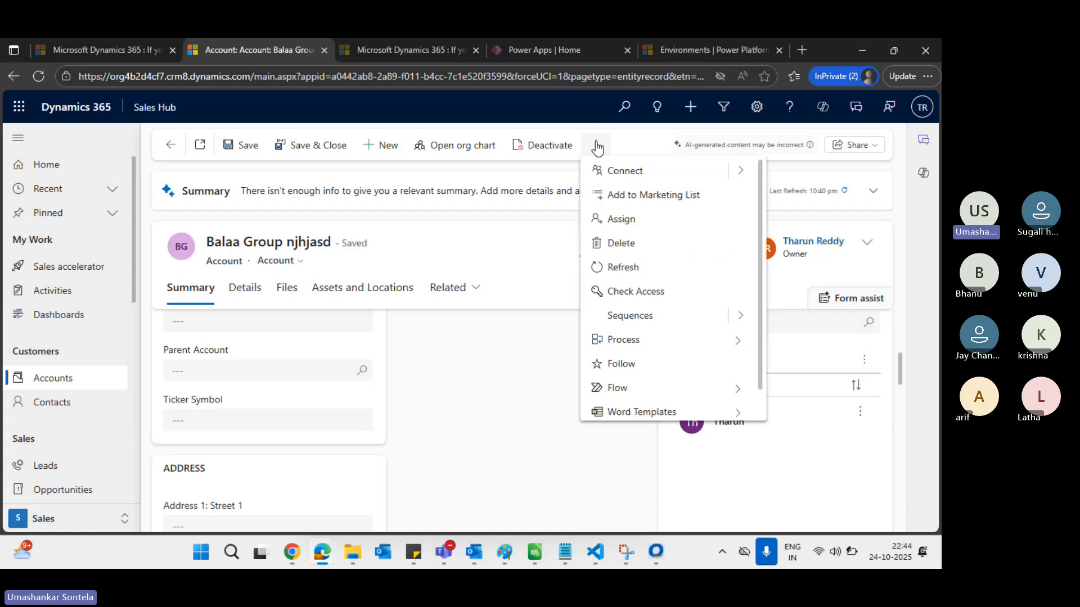
left_click(621, 220)
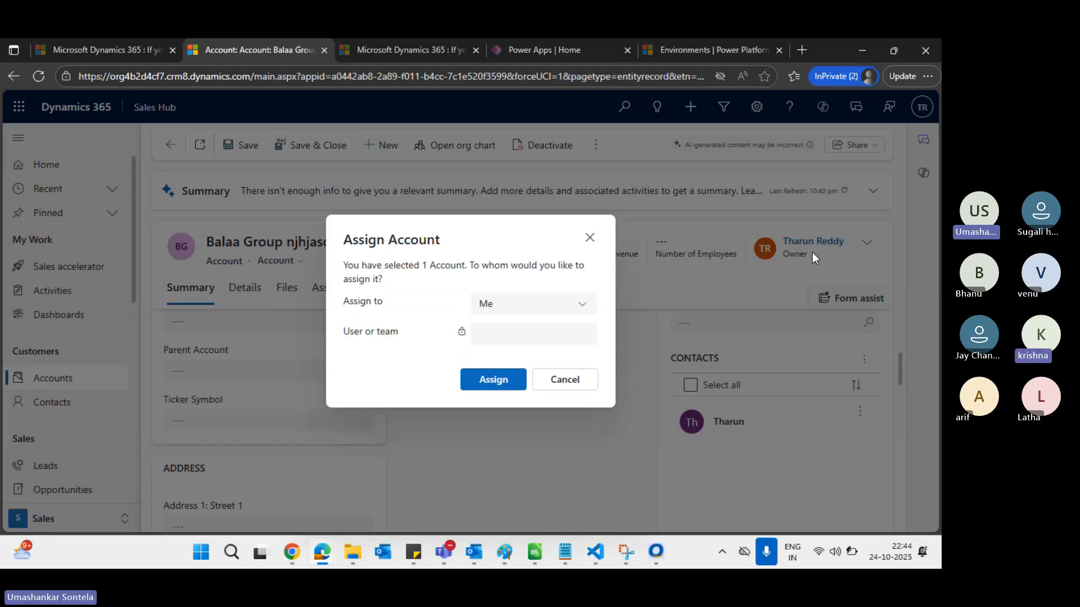
left_click(501, 378)
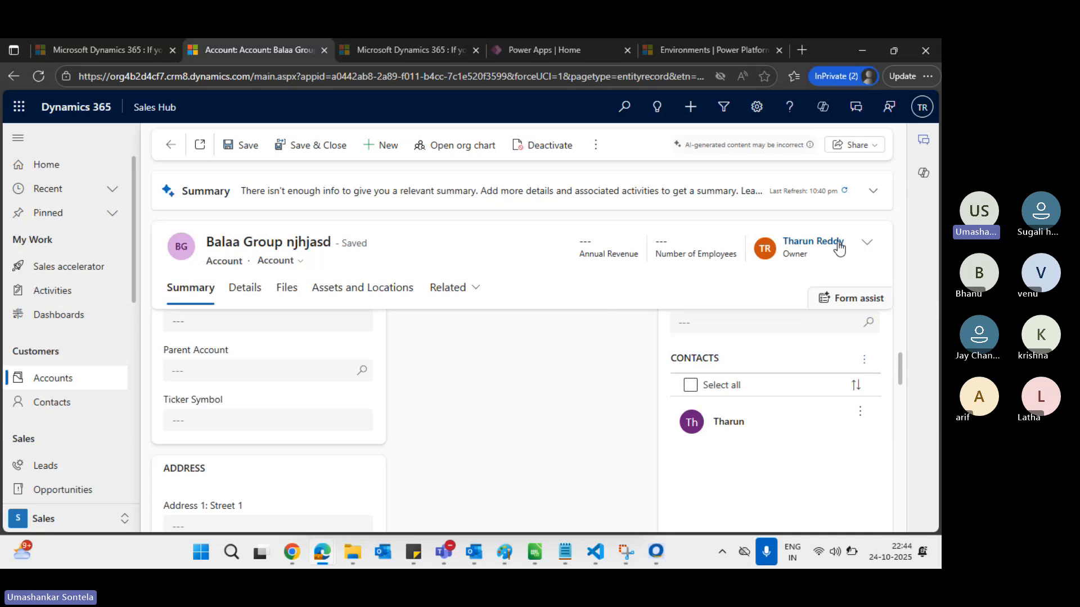
Browse the Related record types list on the account, then close it
left_click(476, 290)
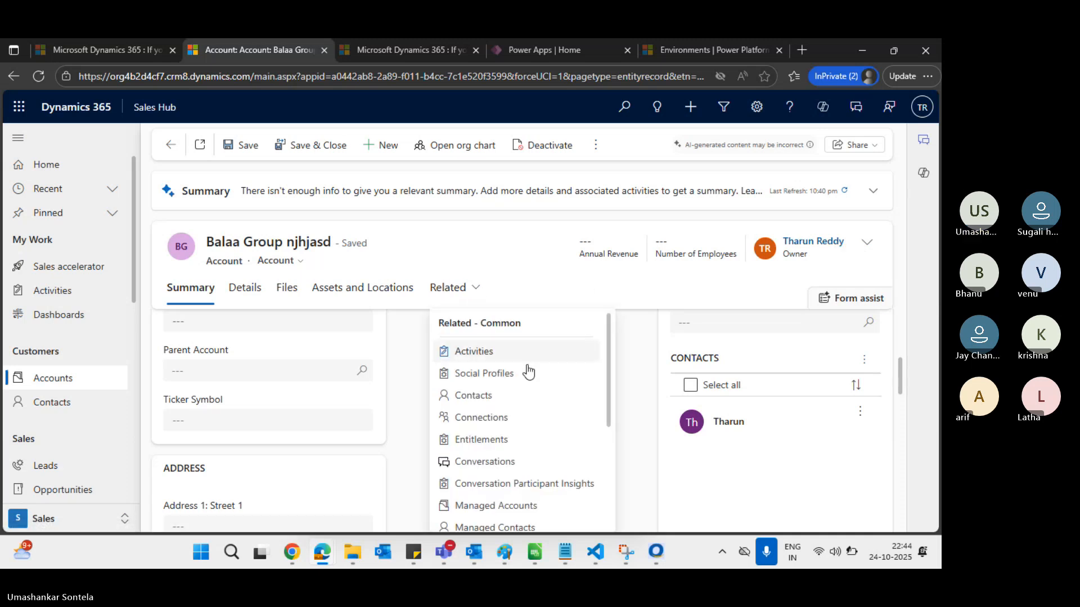
scroll(502, 447, "down", 2)
scroll(503, 444, "up", 3)
scroll(502, 441, "down", 4)
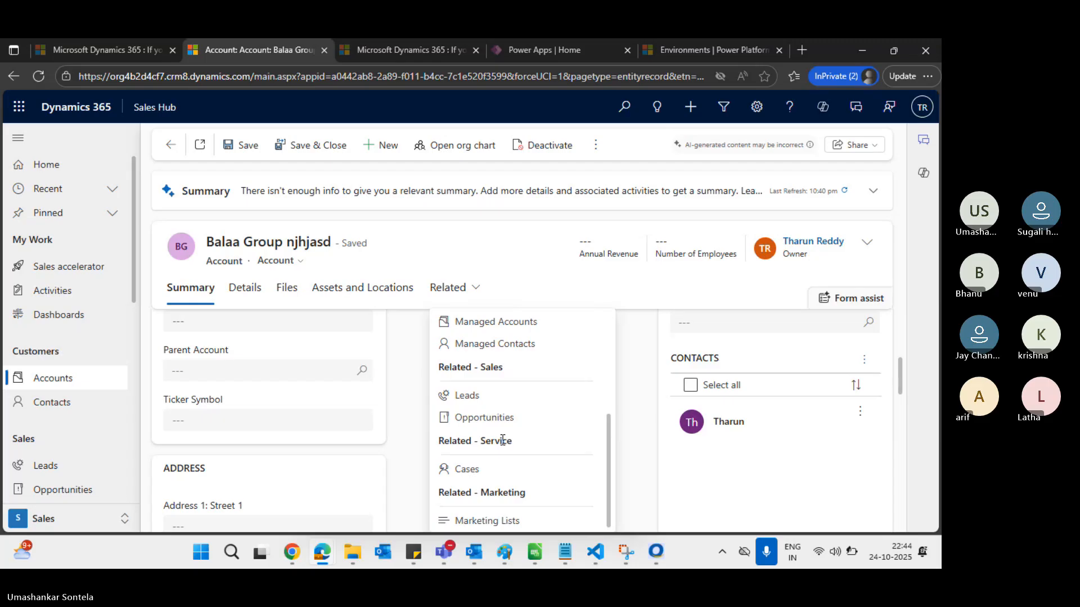
scroll(500, 441, "up", 3)
left_click(644, 288)
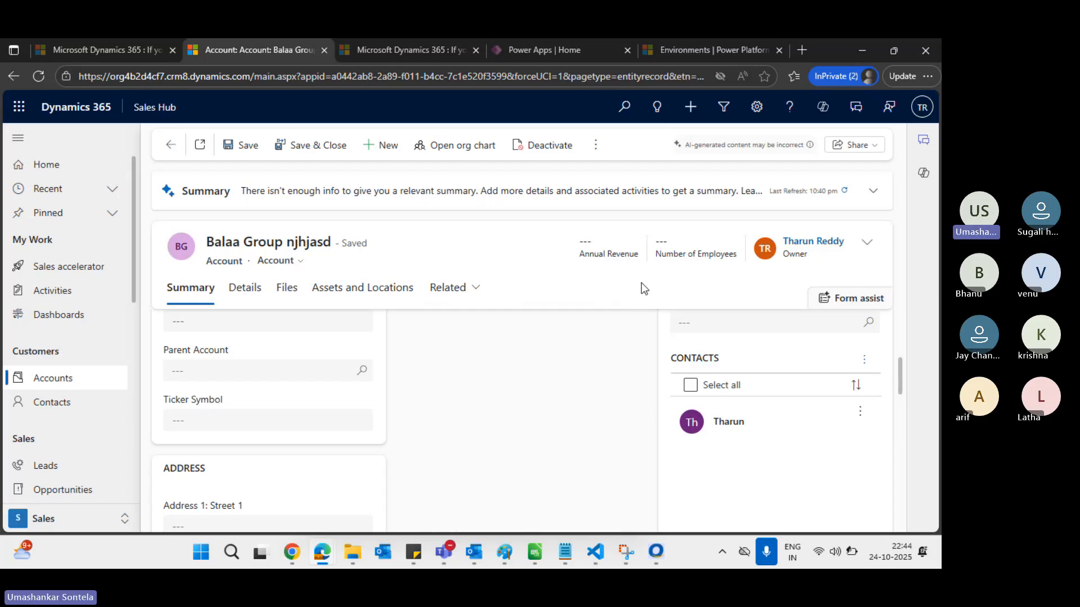
Close the Contact Assign dropdown with User kept, then switch to the Paint diagram
key("alt+Tab")
key("alt+Tab")
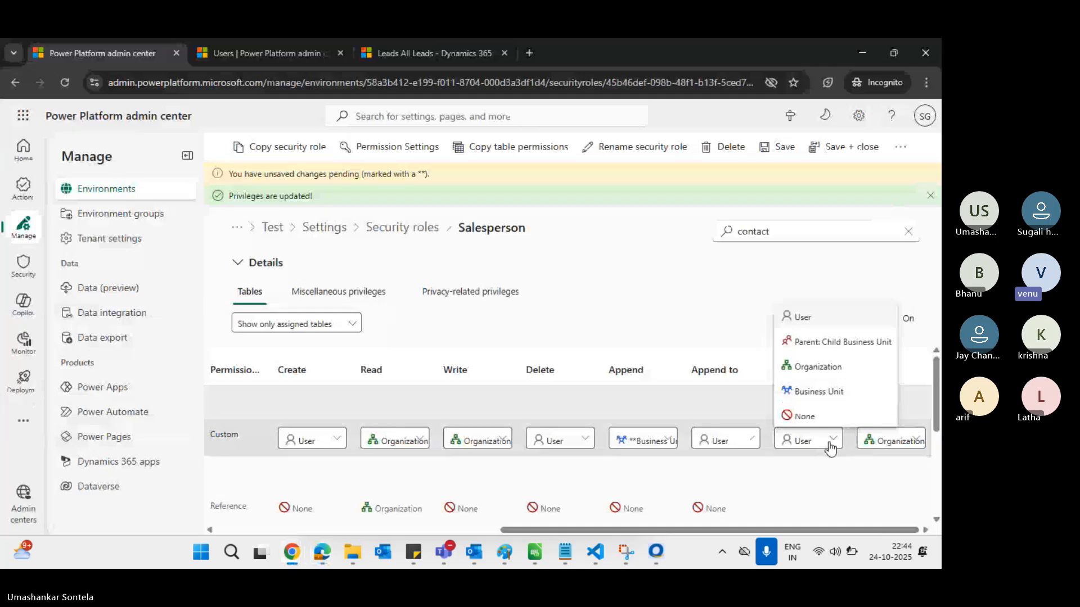
left_click(828, 492)
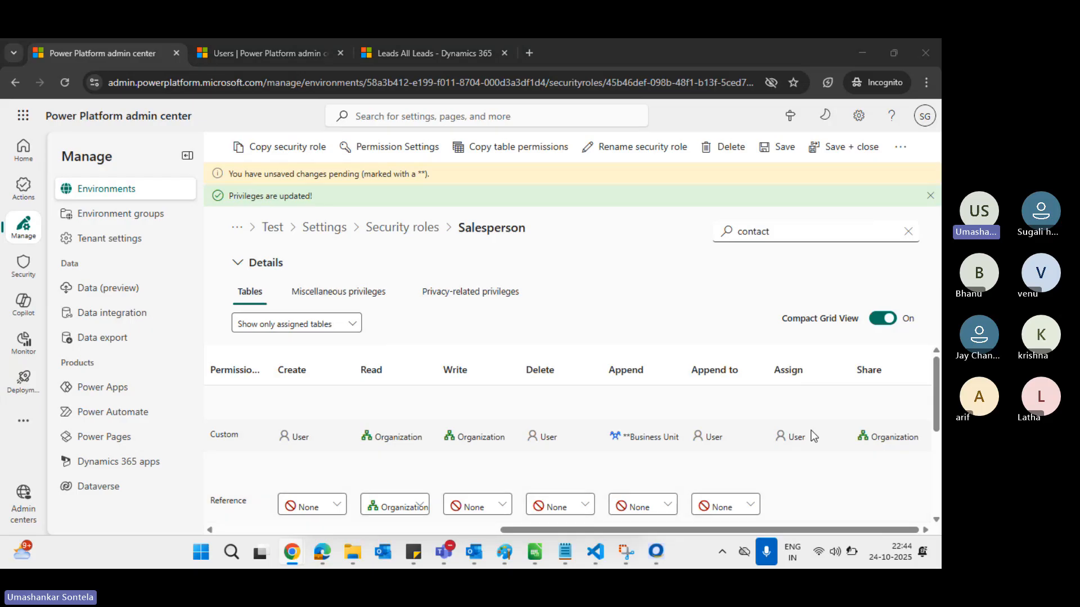
key("alt+Tab")
key("alt+Tab")
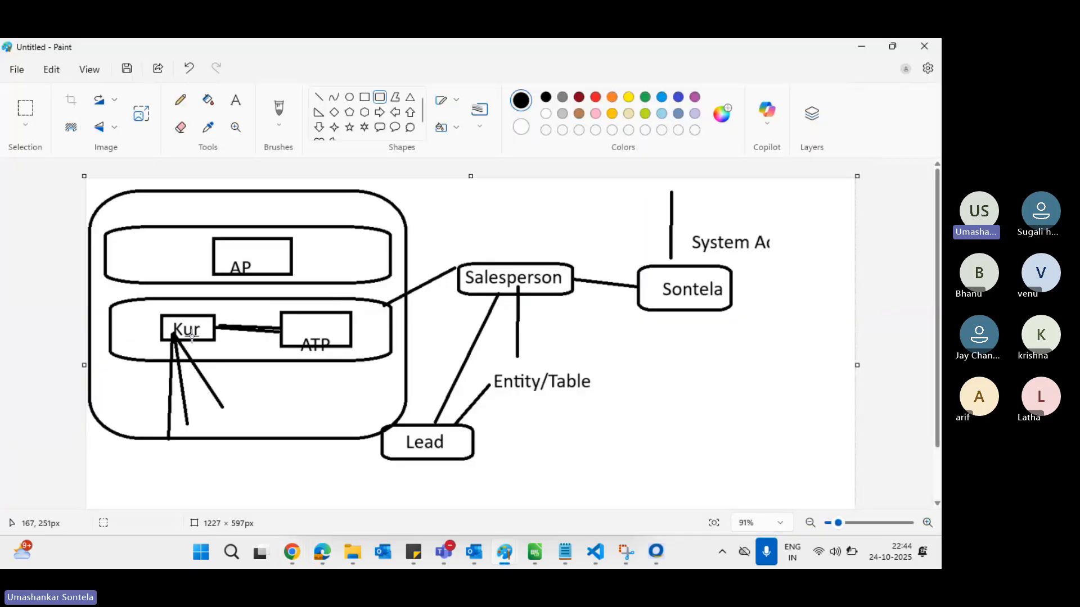
Cycle the windows from Paint back to the Balaa Group account record in Edge
key("alt+Tab")
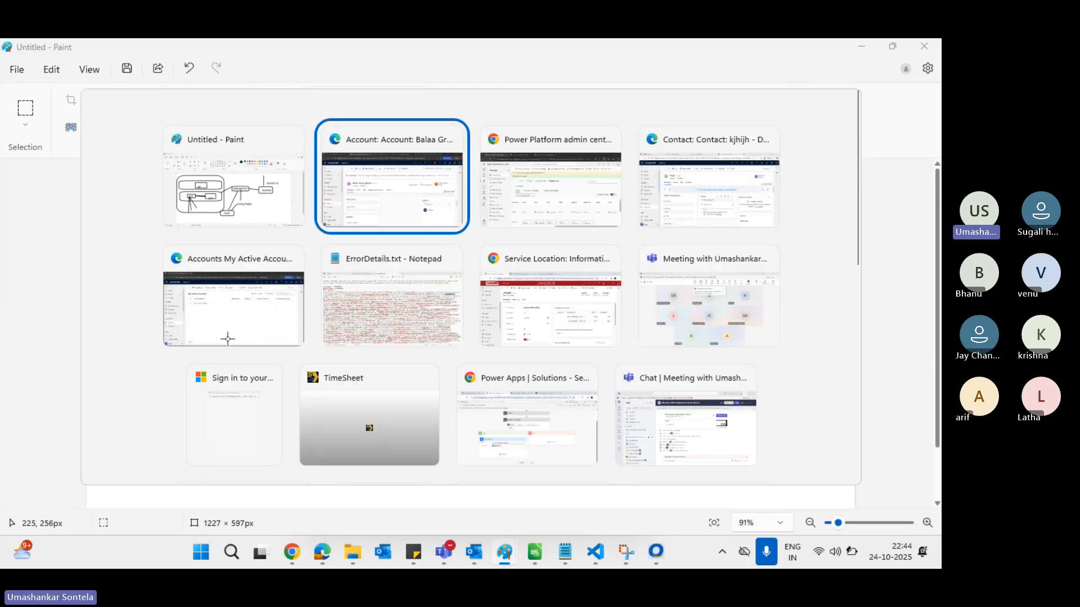
key("alt+Tab")
key("alt+shift+Tab")
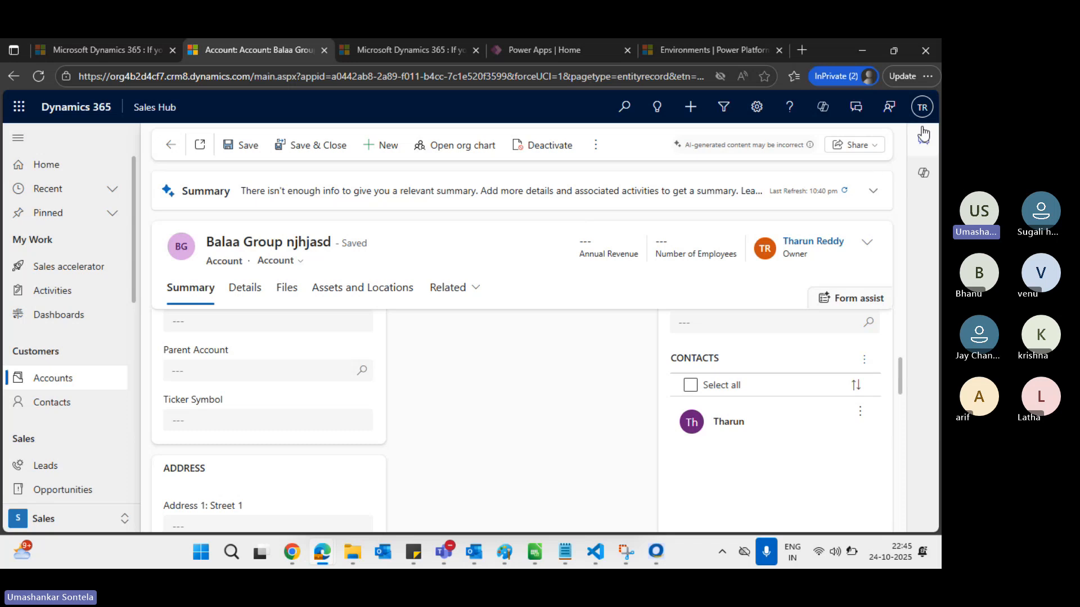
Reassign the Balaa Group account to another user found through the User or team lookup
left_click(595, 145)
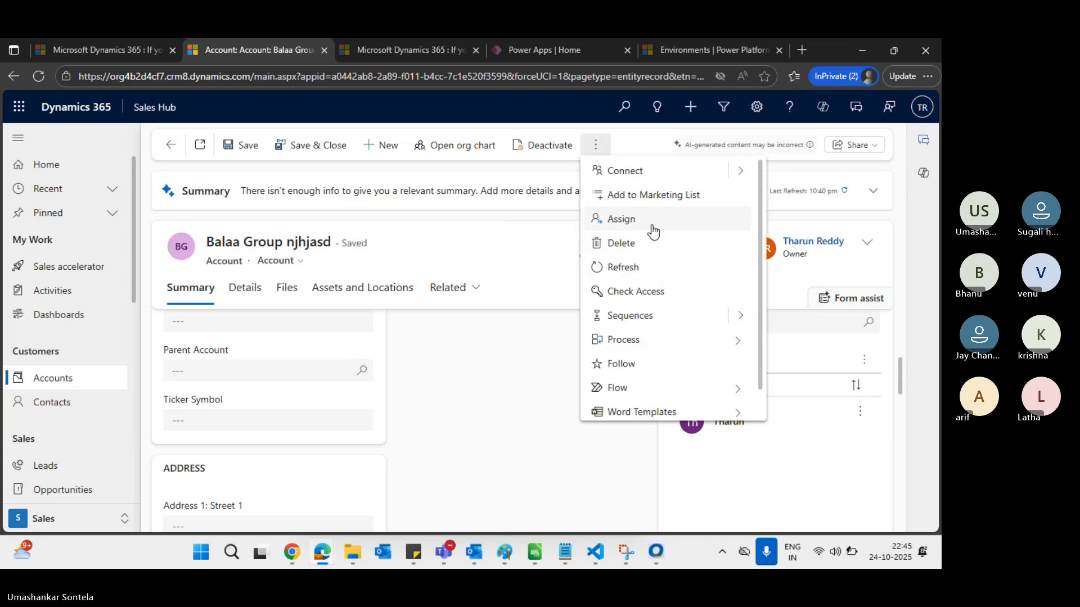
left_click(622, 218)
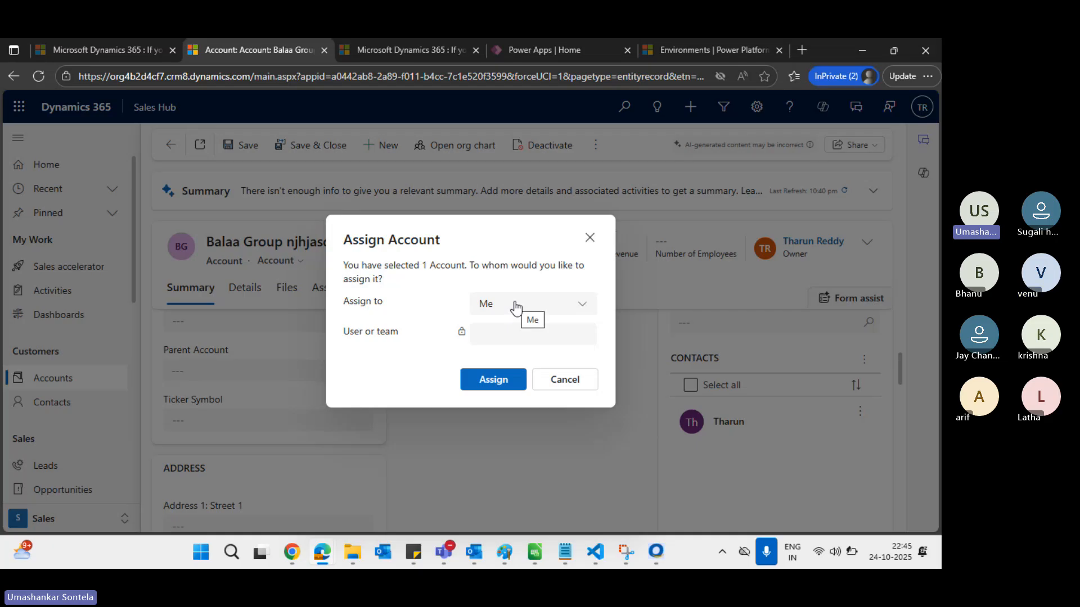
left_click(514, 307)
left_click(522, 353)
left_click(504, 333)
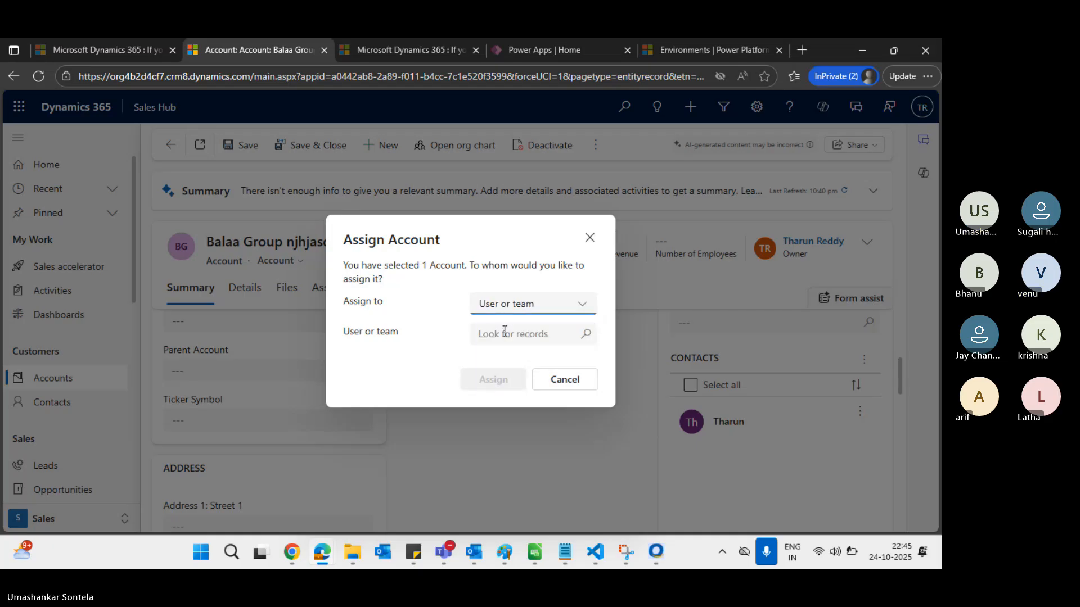
type("krish")
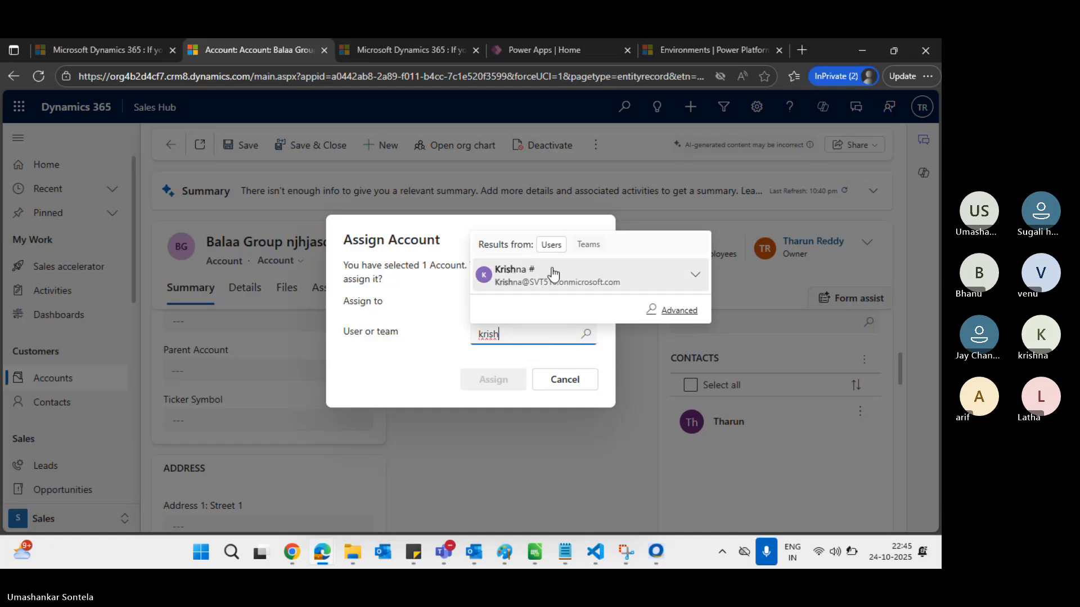
left_click(549, 274)
left_click(504, 380)
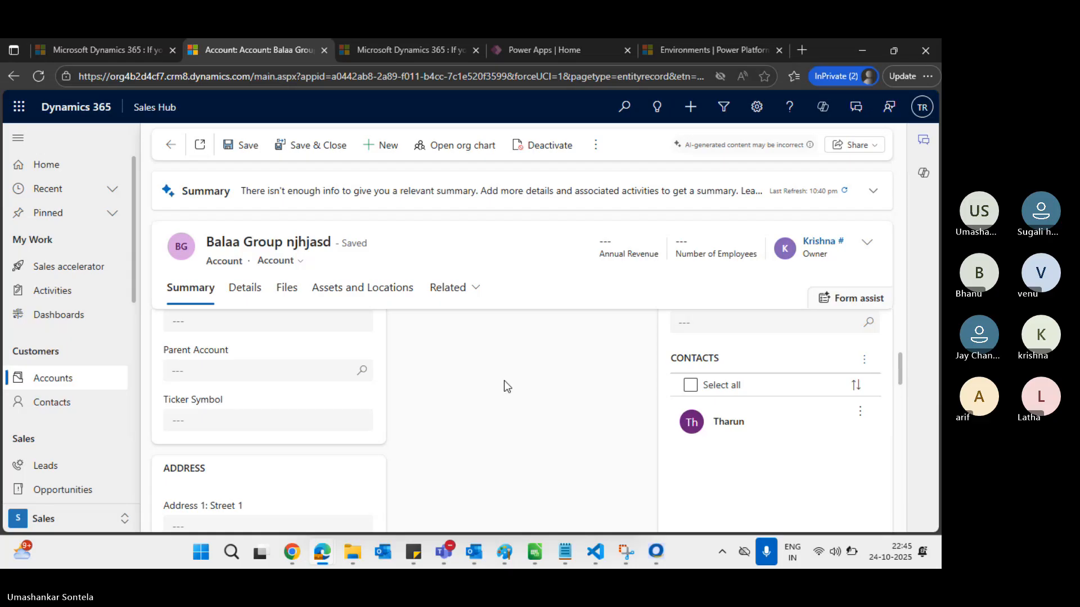
Check the signed-in user from the profile avatar, then return to the Salesperson role privileges
left_click(922, 107)
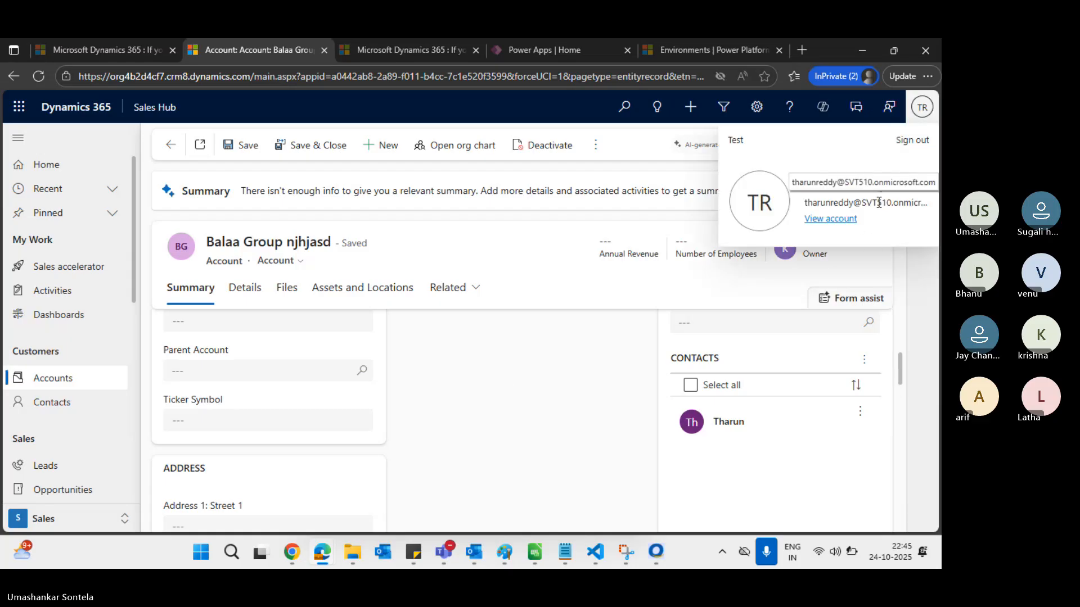
key("alt+Tab")
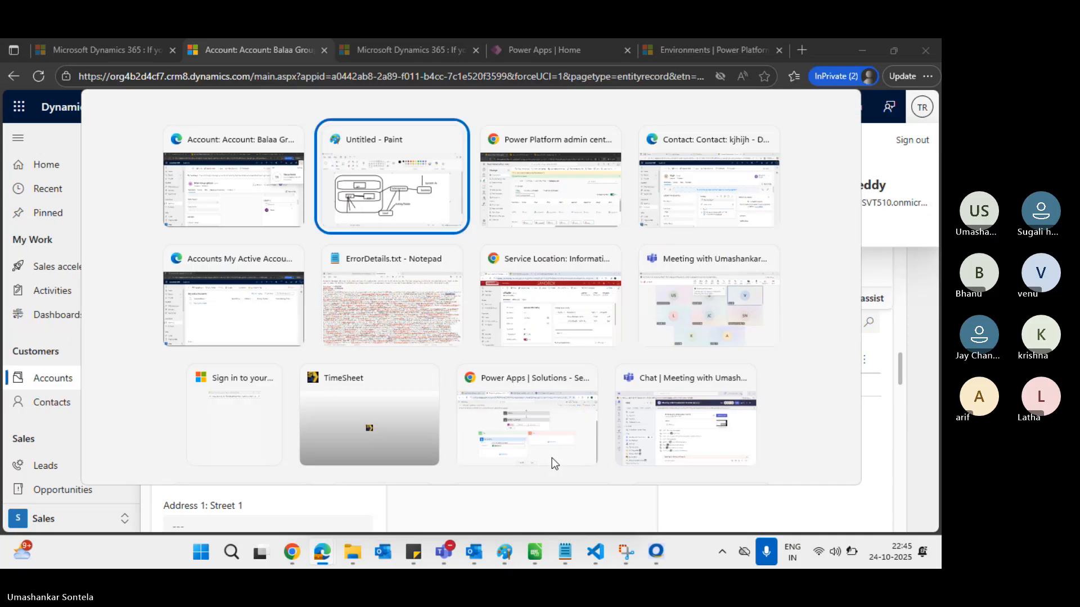
key("alt+Tab")
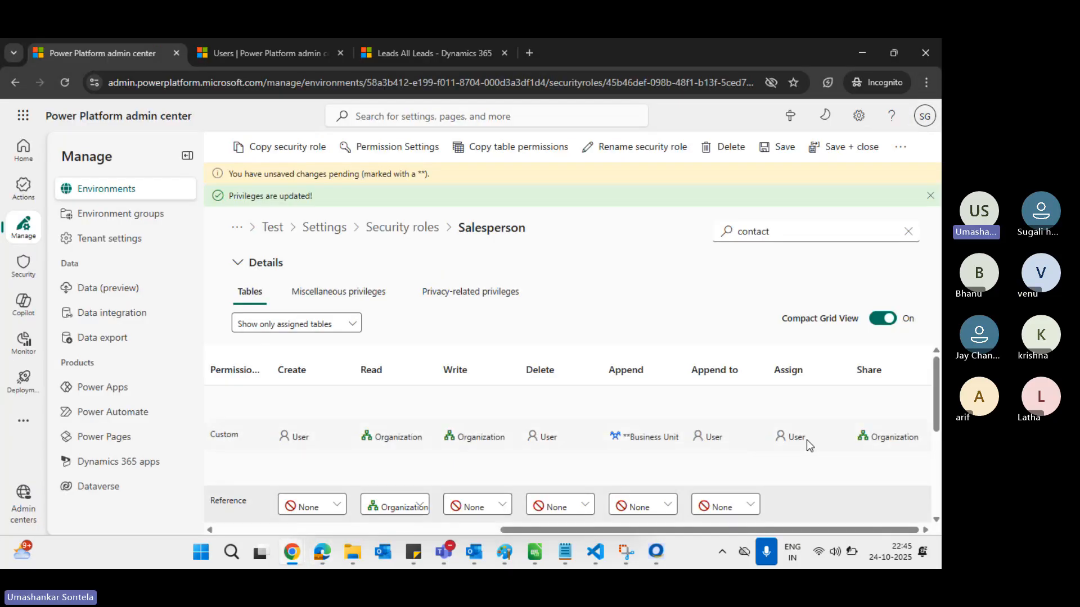
scroll(806, 439, "left", 3)
scroll(806, 440, "left", 5)
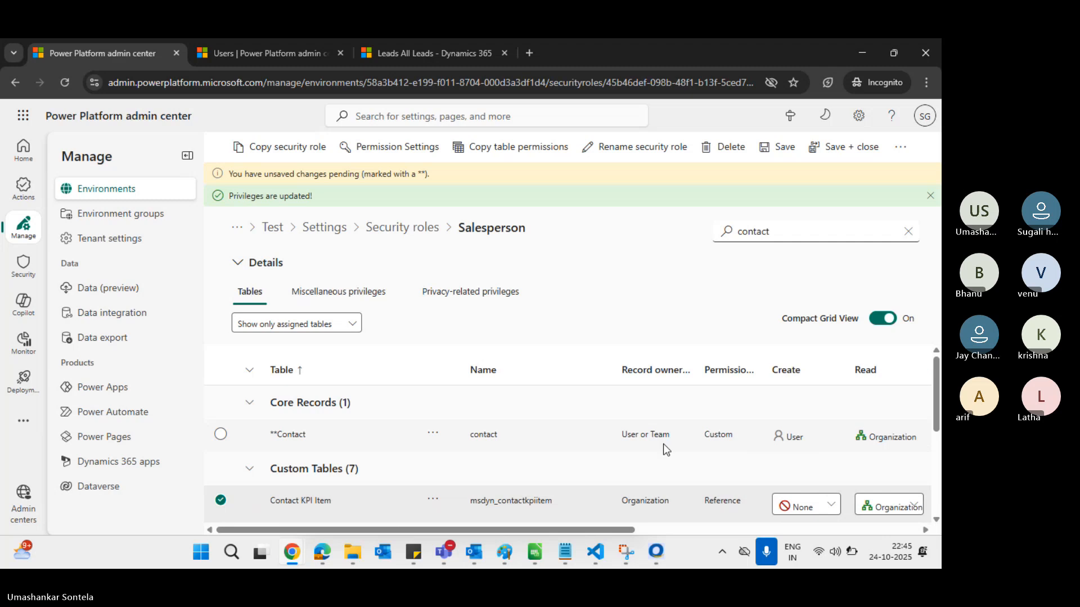
key("alt+Tab")
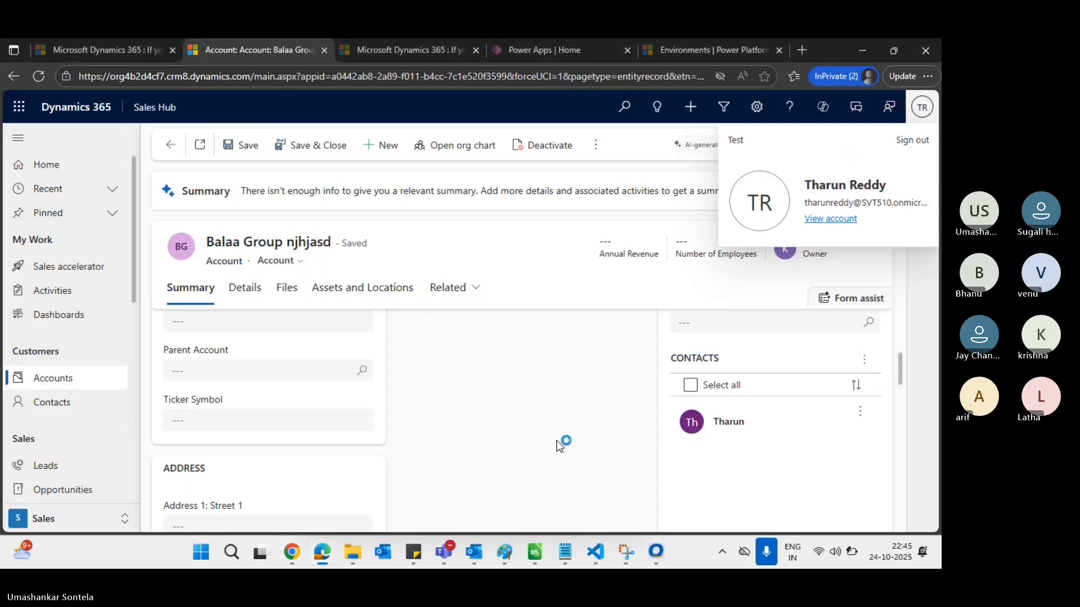
key("alt+Tab")
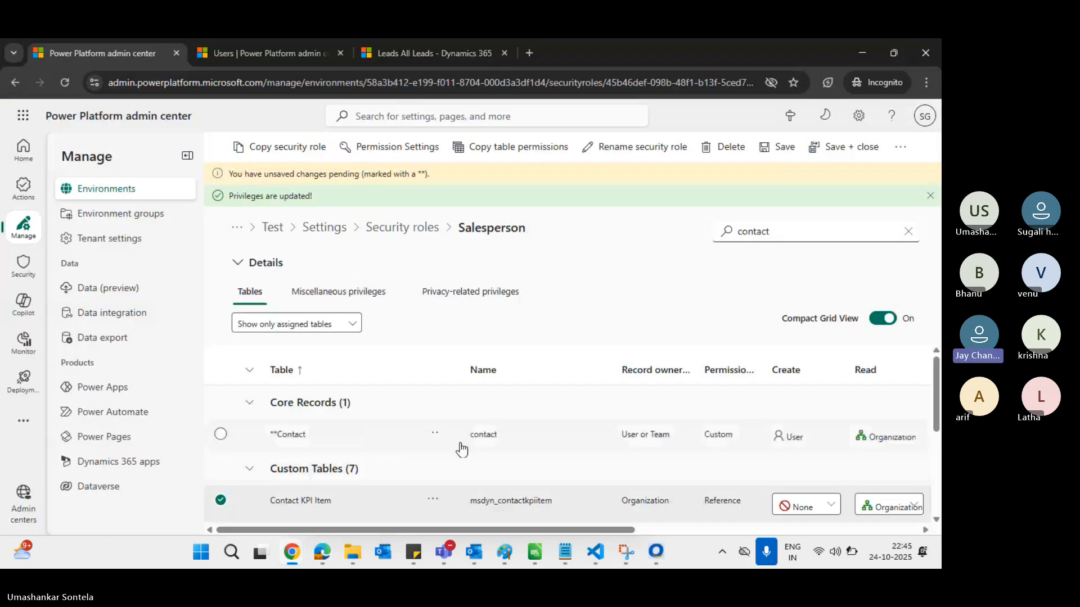
Scroll across the Contact privilege columns, glancing at the account record before returning
scroll(618, 465, "right", 4)
scroll(621, 466, "right", 5)
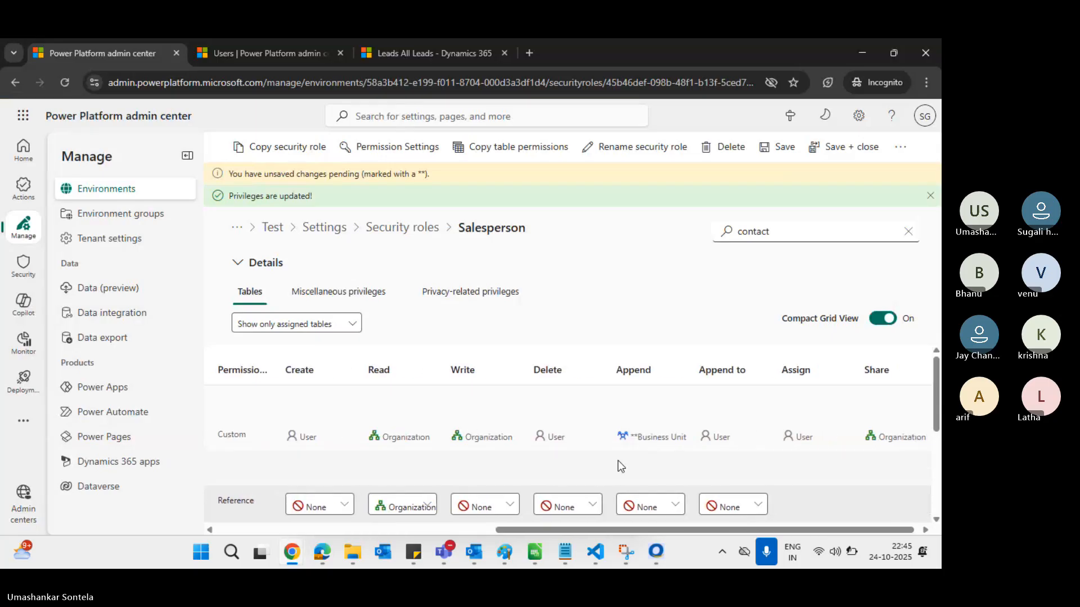
scroll(621, 466, "left", 9)
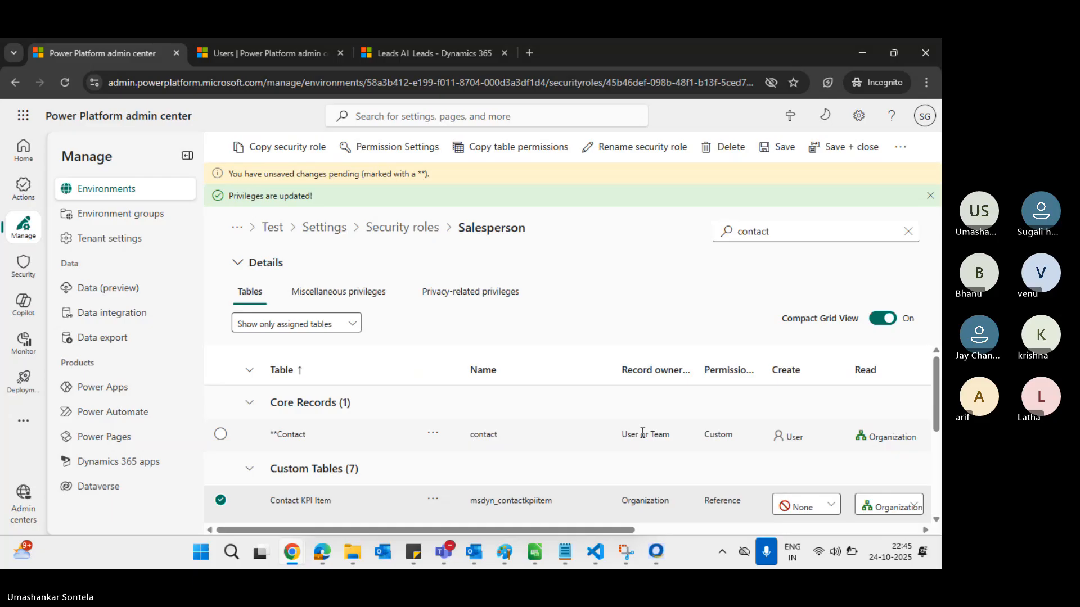
scroll(643, 432, "right", 5)
key("alt+Tab")
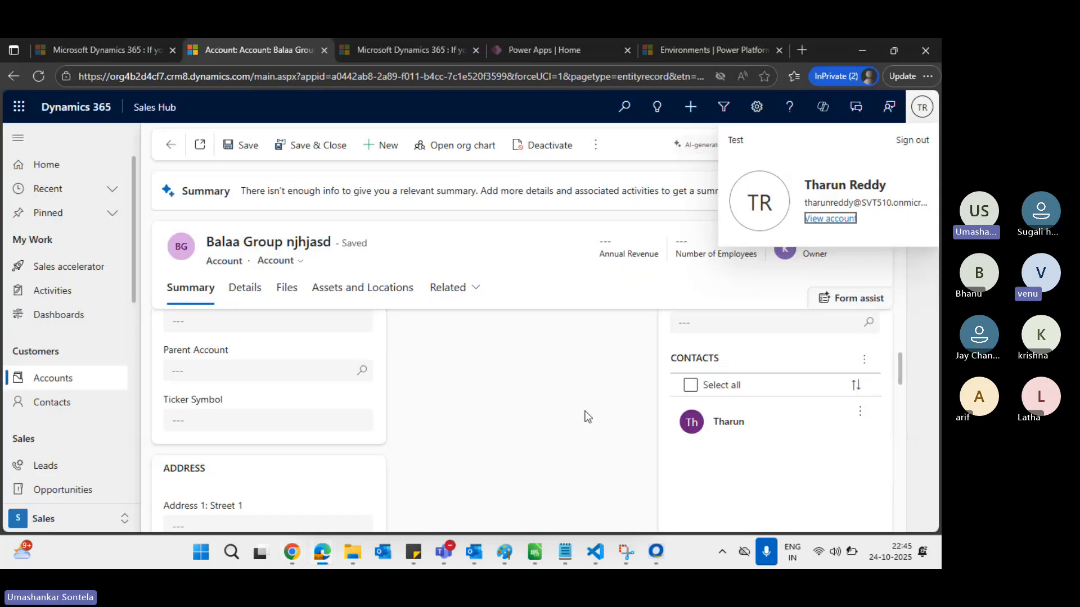
key("alt+Tab")
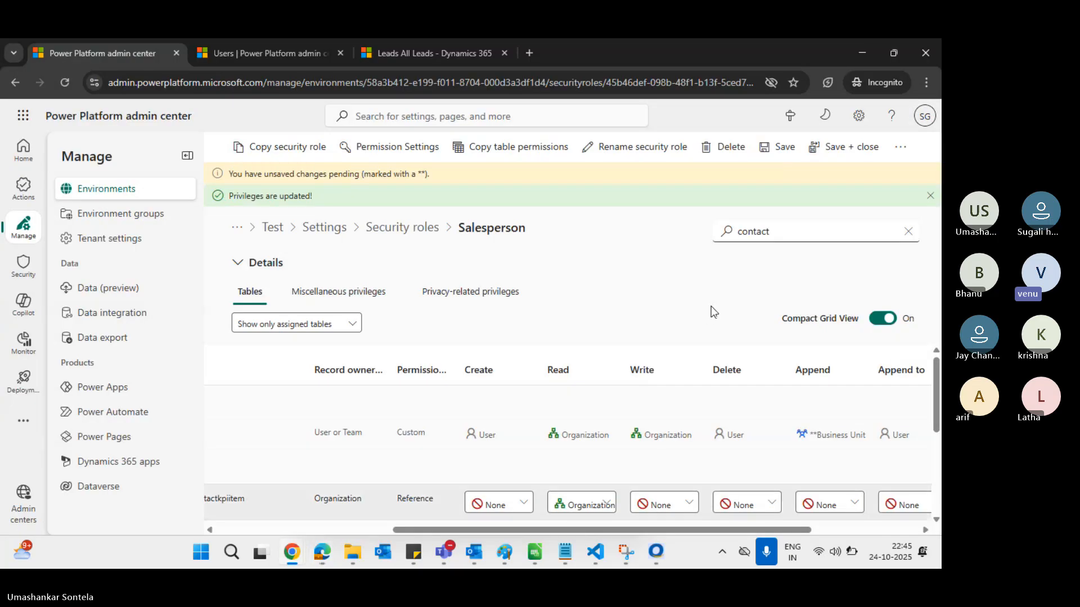
Filter the Salesperson role's tables by 'accoun', then switch to the Balaa Group account window
double_click(749, 235)
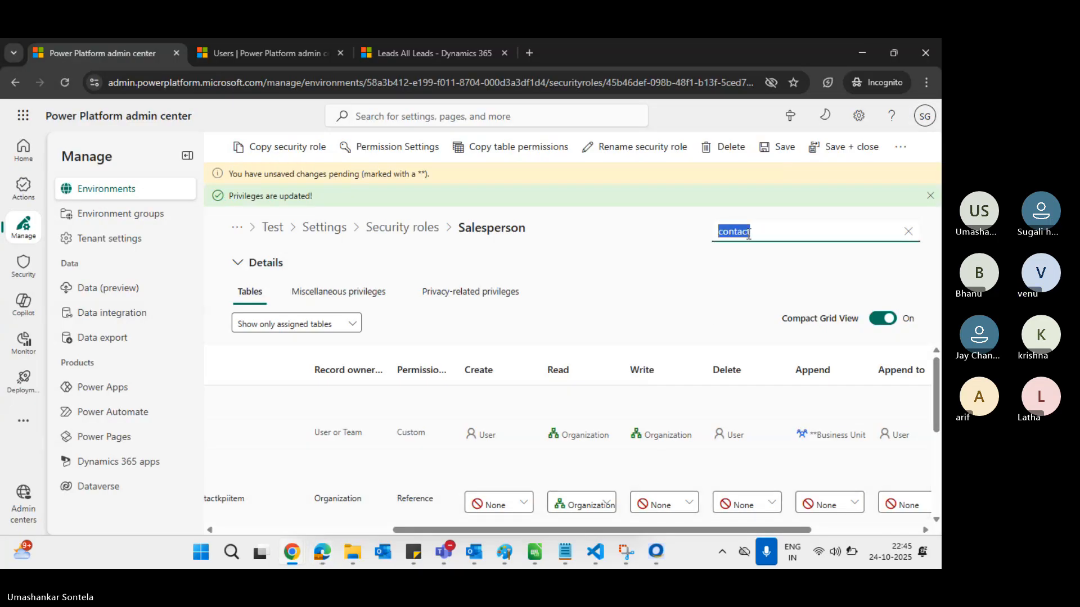
type("accoun")
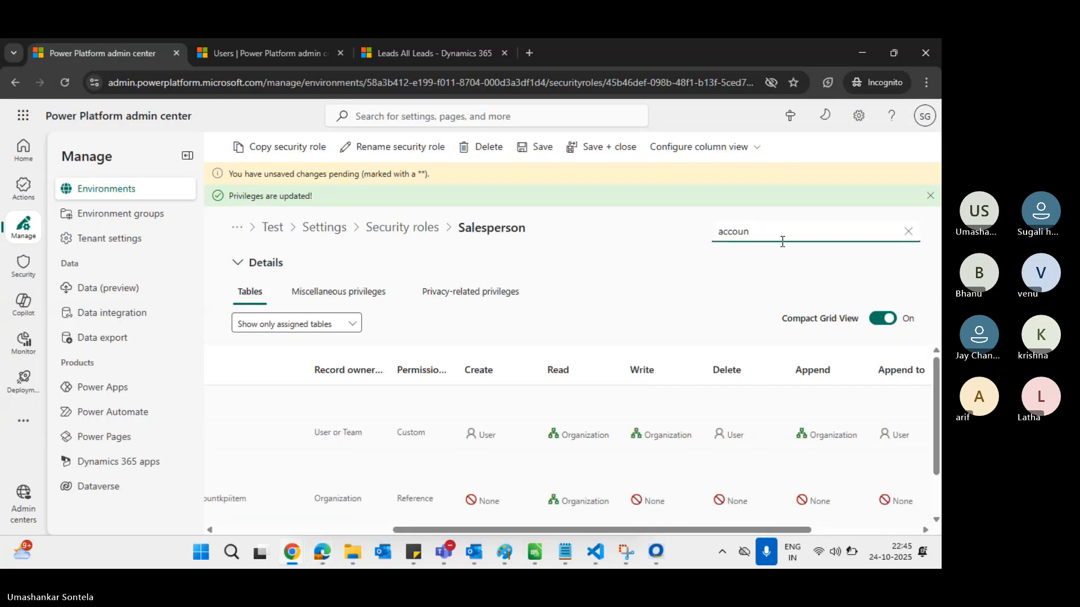
scroll(791, 414, "right", 2)
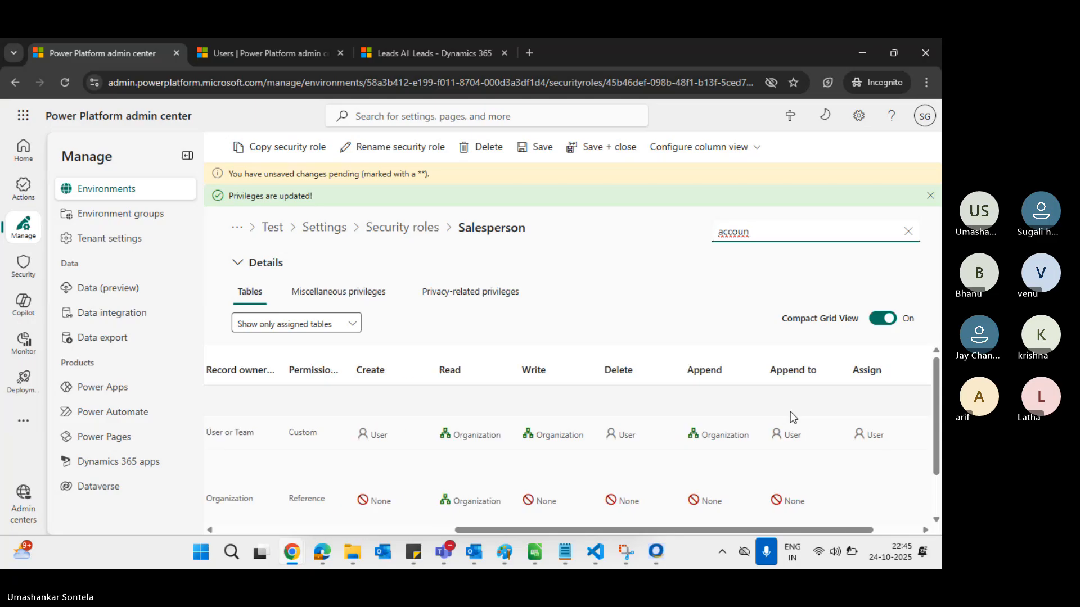
scroll(804, 417, "right", 2)
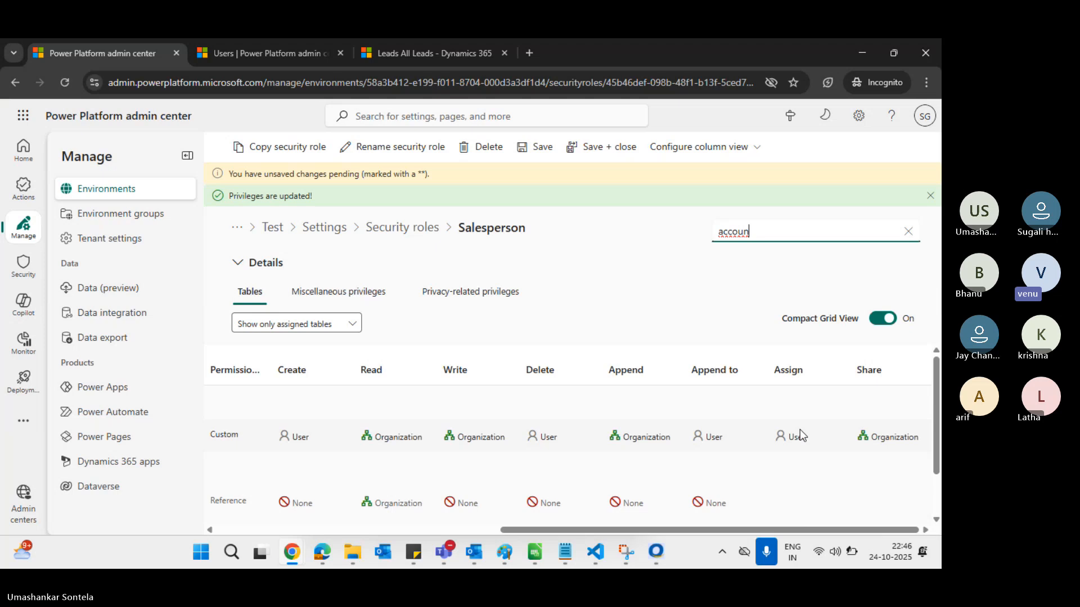
key("alt+Tab")
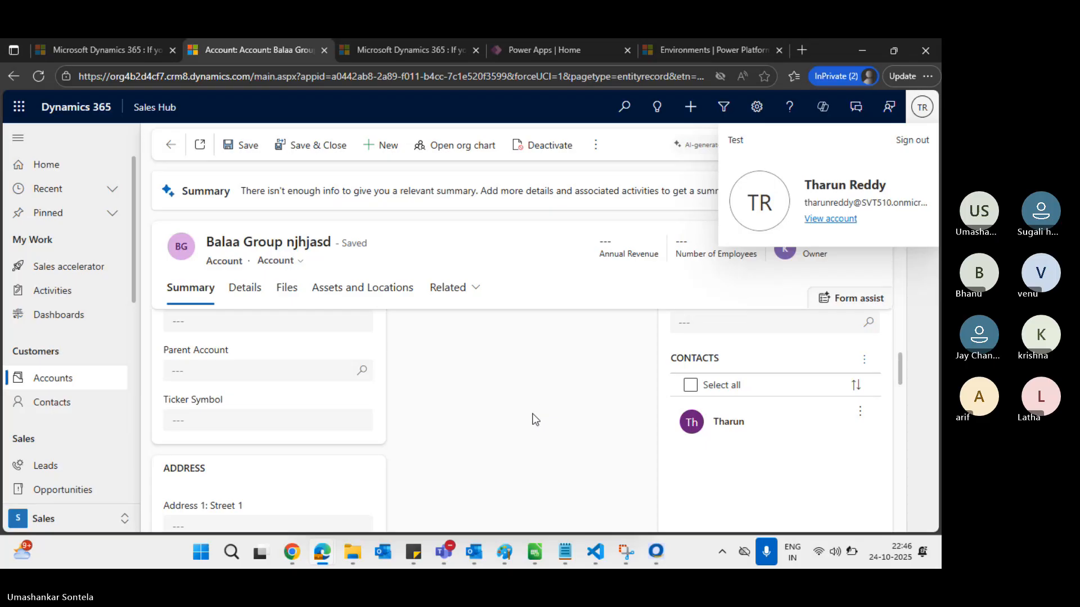
Close the profile card and reload the Balaa Group njhjasd account page from the top
left_click(600, 414)
scroll(600, 412, "up", 5)
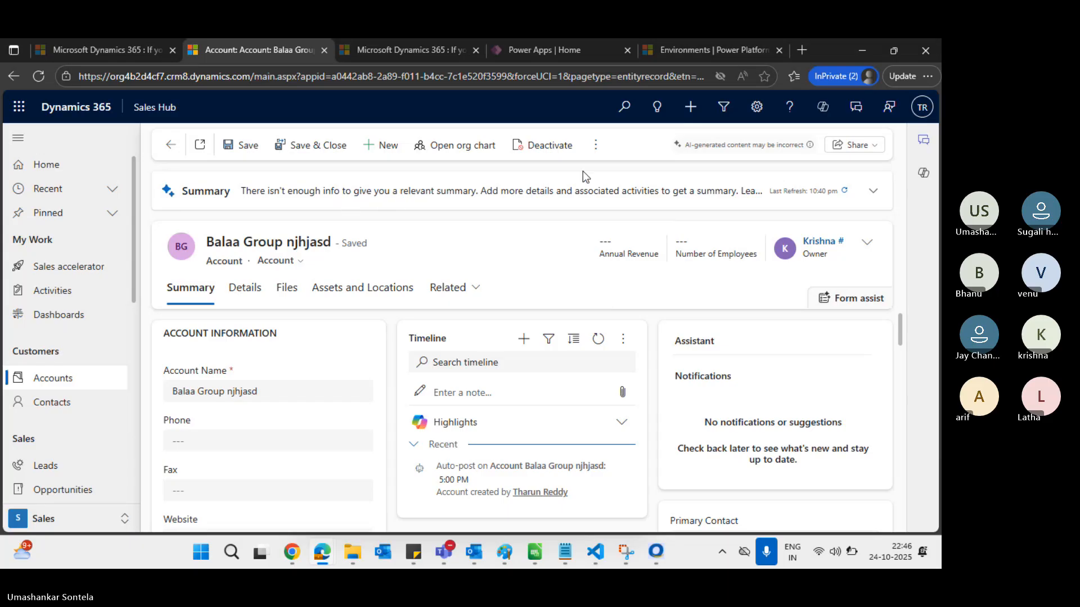
left_click(593, 151)
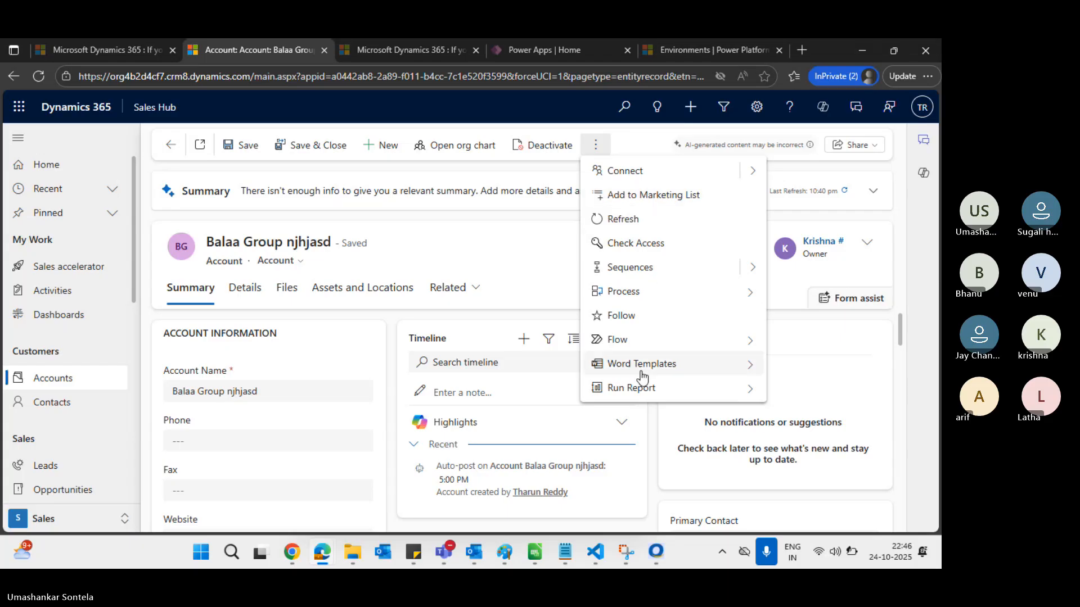
left_click(45, 82)
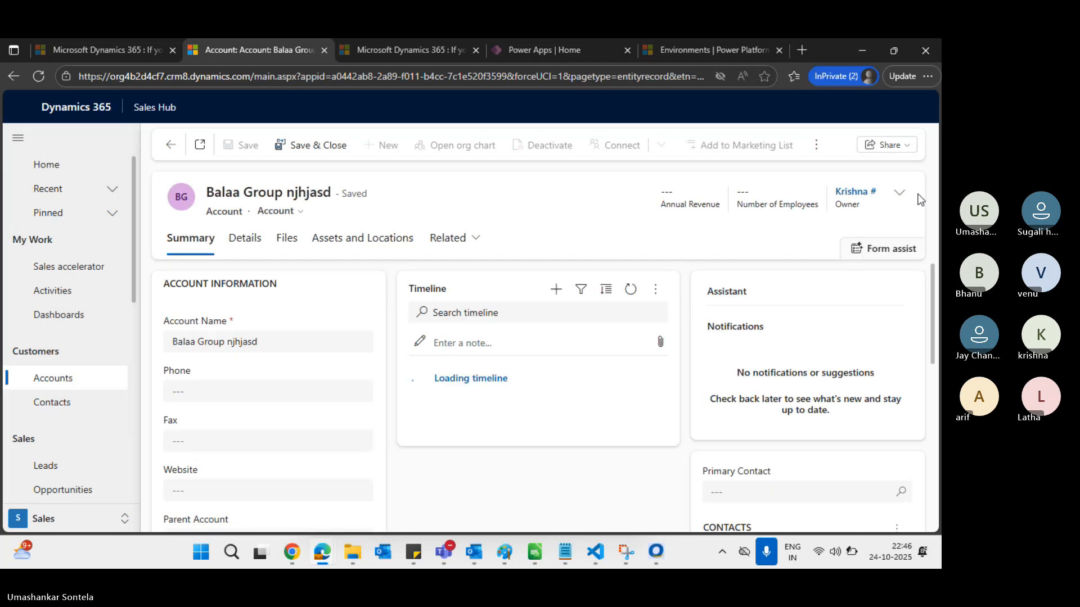
Change the Balaa Group njhjasd owner to the other salesperson user and save it
left_click(902, 197)
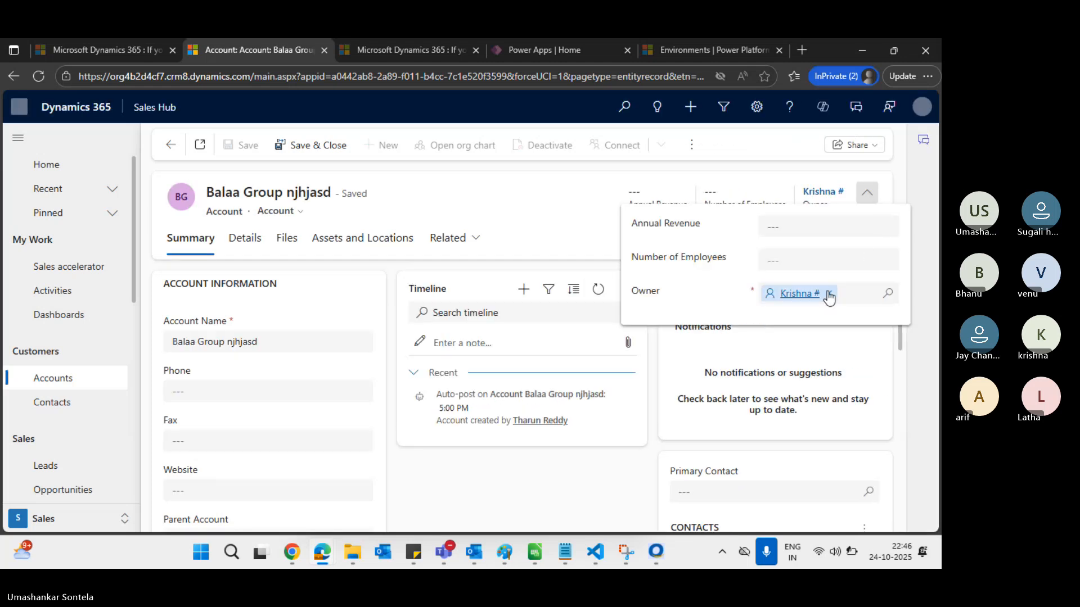
left_click(831, 293)
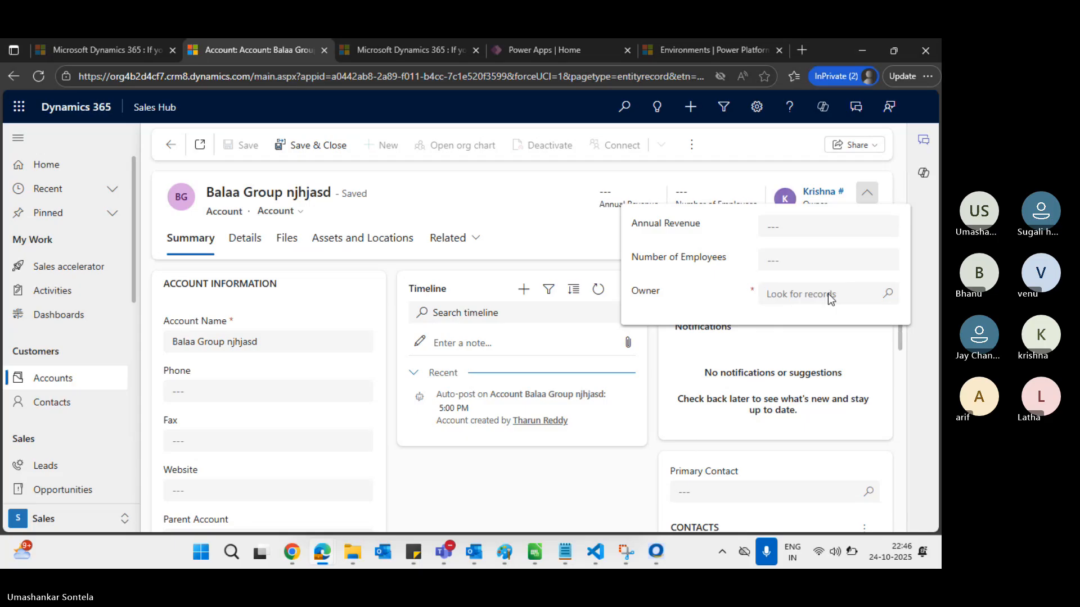
left_click(812, 295)
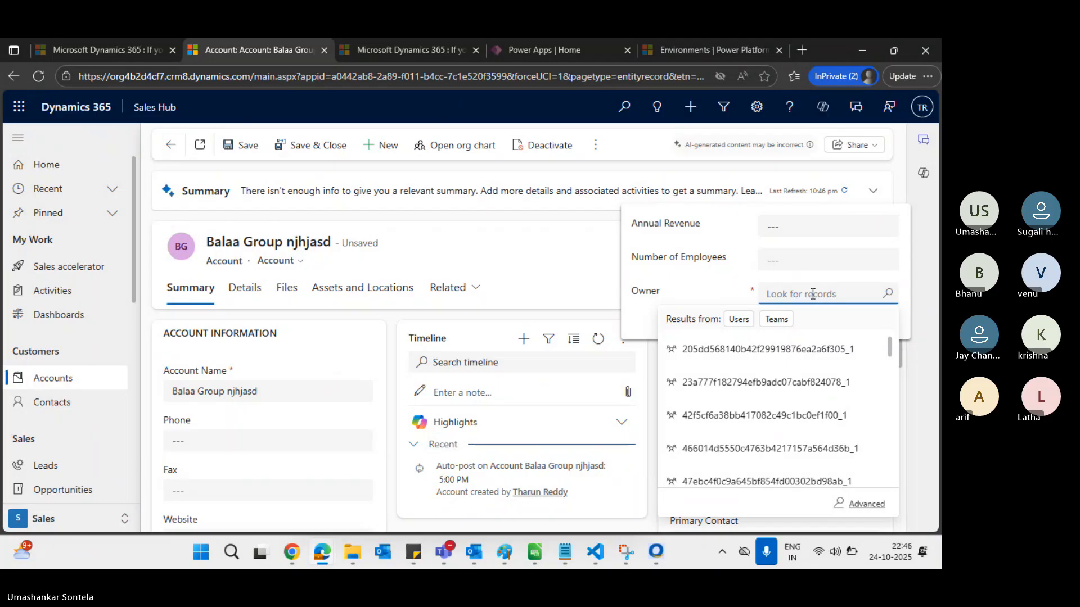
type("kris")
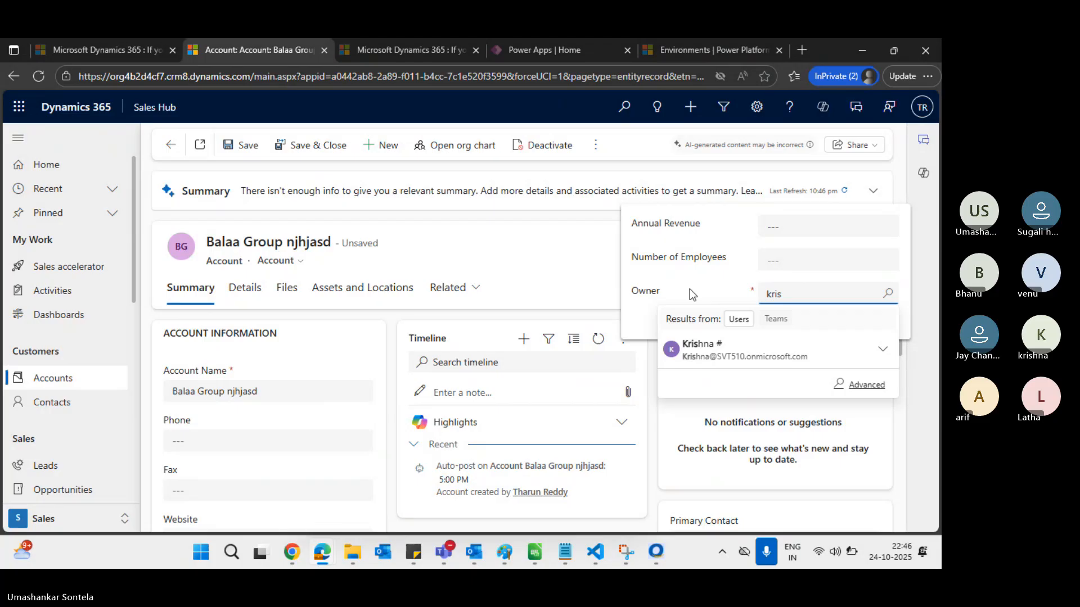
key("BackSpace")
key("BackSpace")
key("BackSpace")
key("BackSpace")
type("tharun")
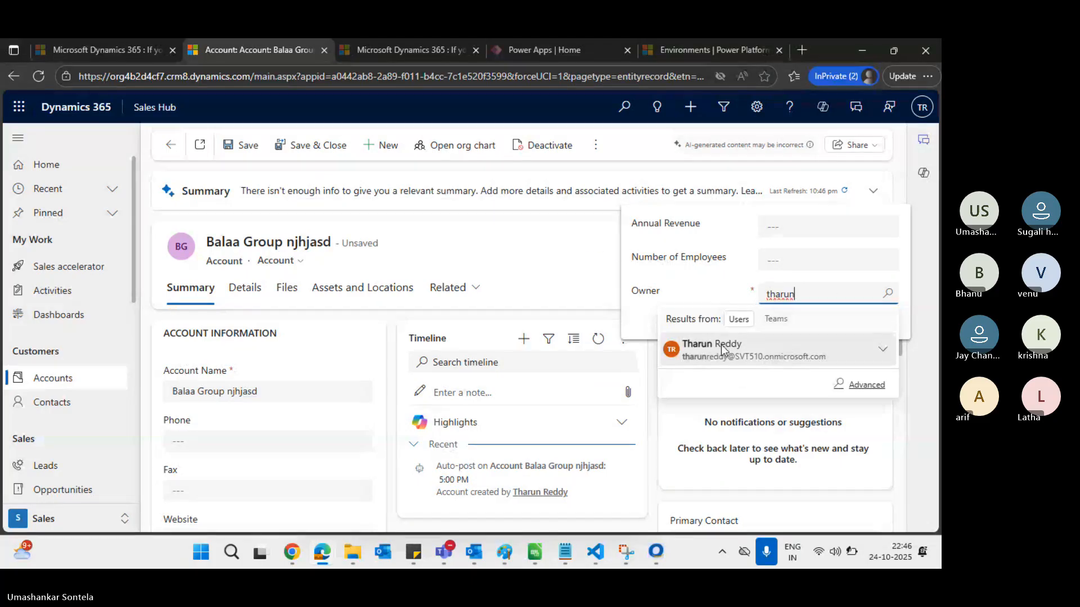
left_click(721, 347)
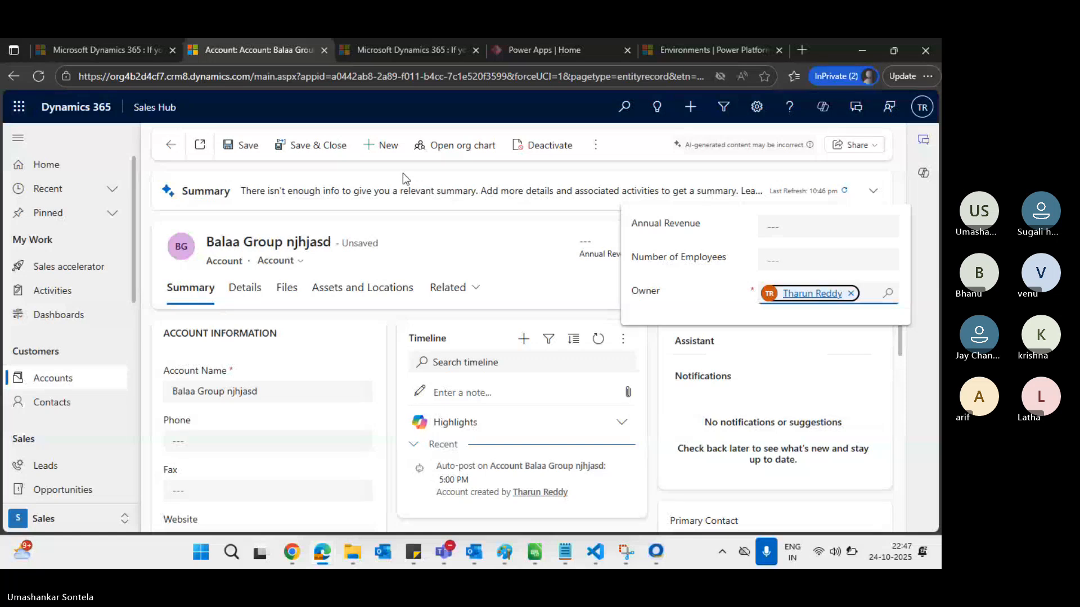
left_click(245, 145)
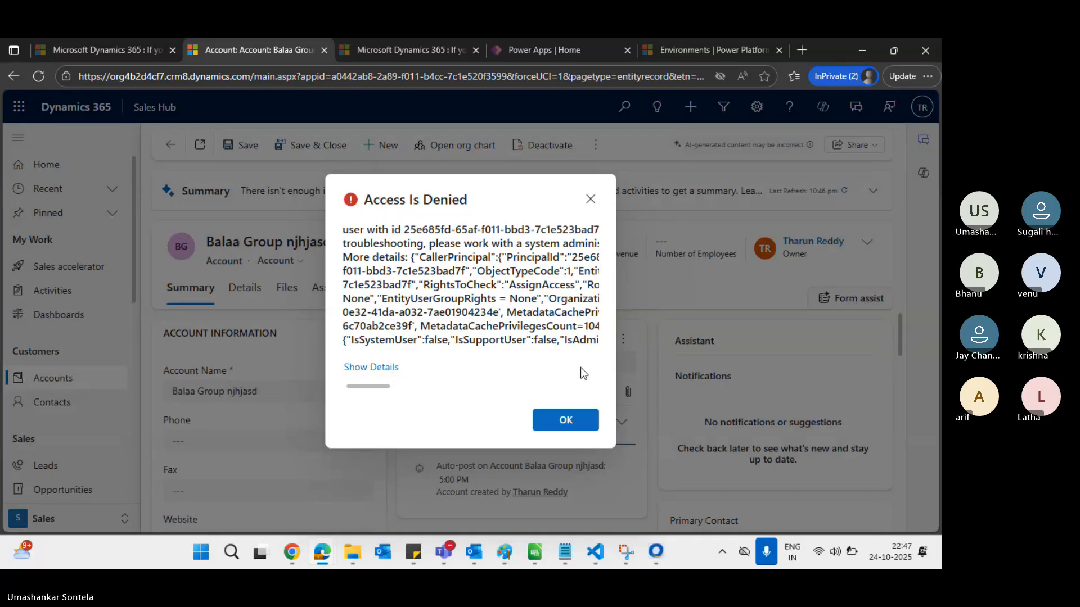
Dismiss the access error, review the Salesperson privileges grid, then bring up the kjhijh contact window
left_click(565, 421)
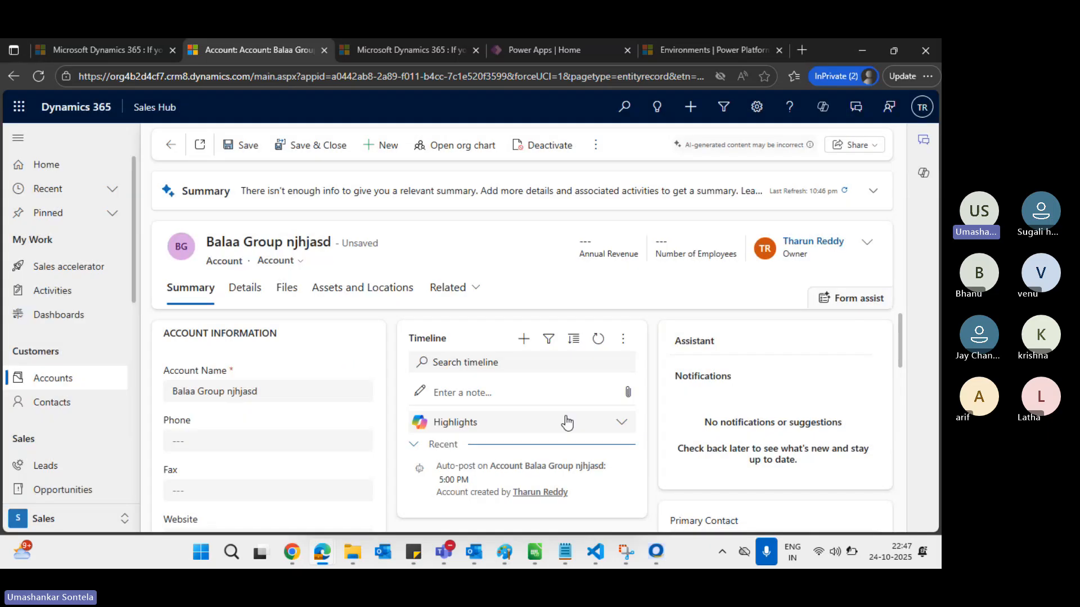
key("alt+Tab")
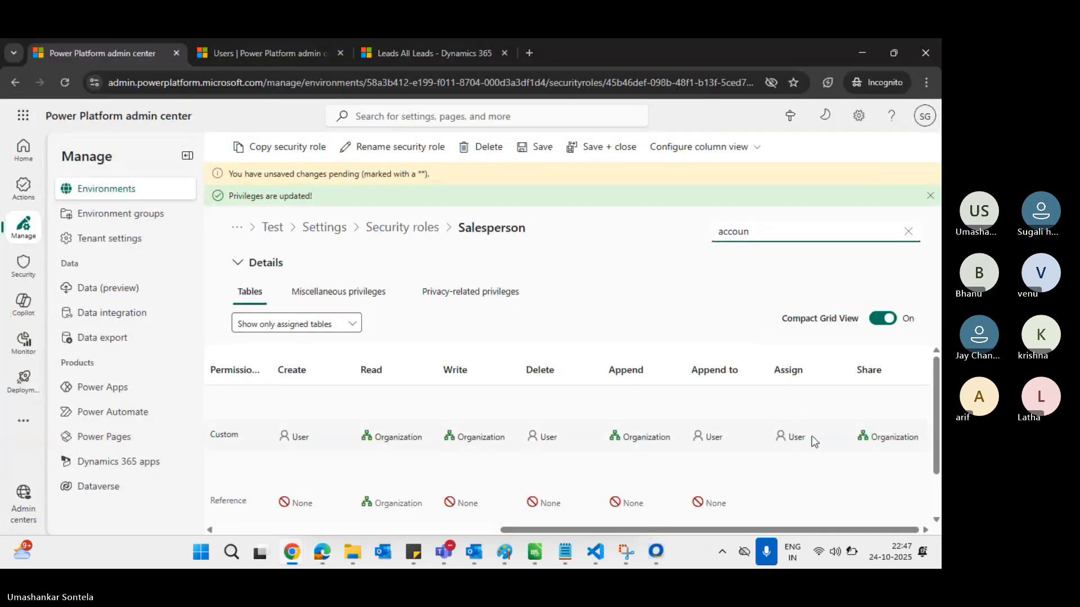
scroll(812, 441, "left", 4)
scroll(812, 441, "right", 4)
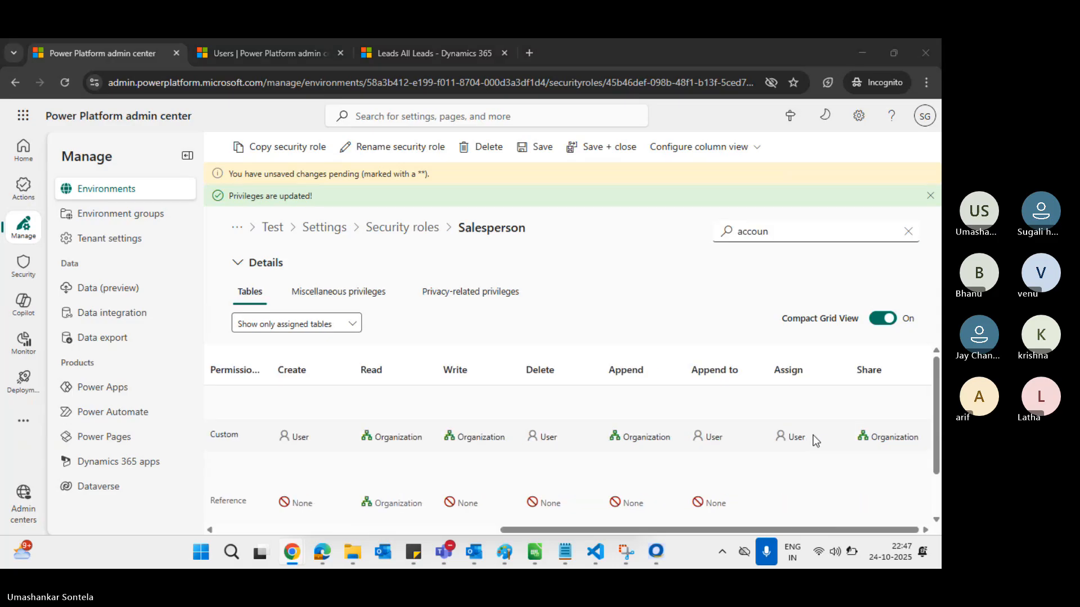
key("alt+Tab")
key("Tab")
key("Tab")
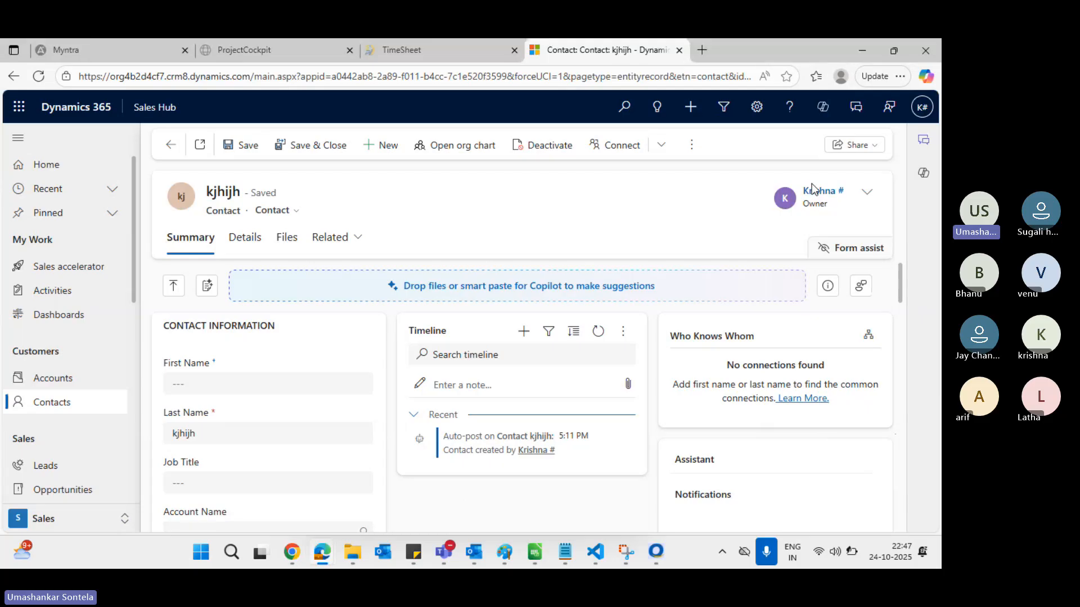
Open Krishna Account from the My Active Accounts list
left_click(51, 382)
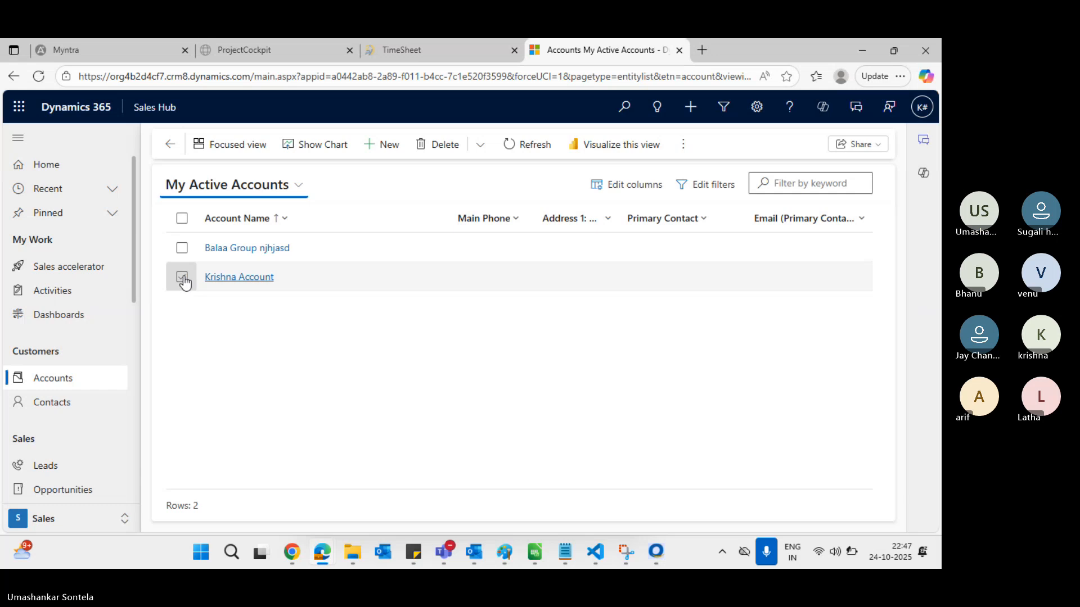
left_click(228, 277)
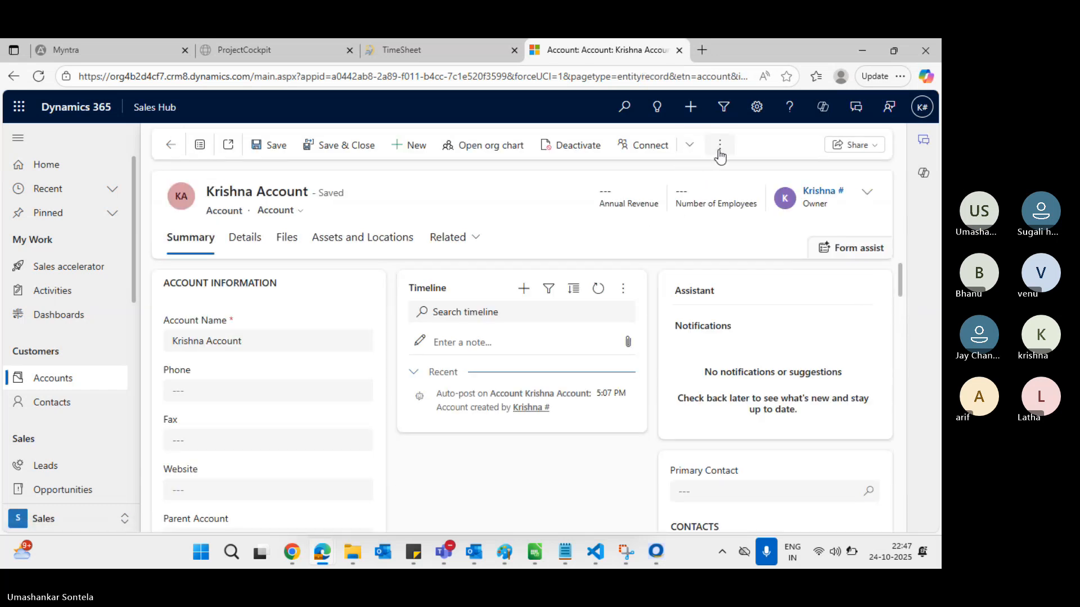
left_click(720, 147)
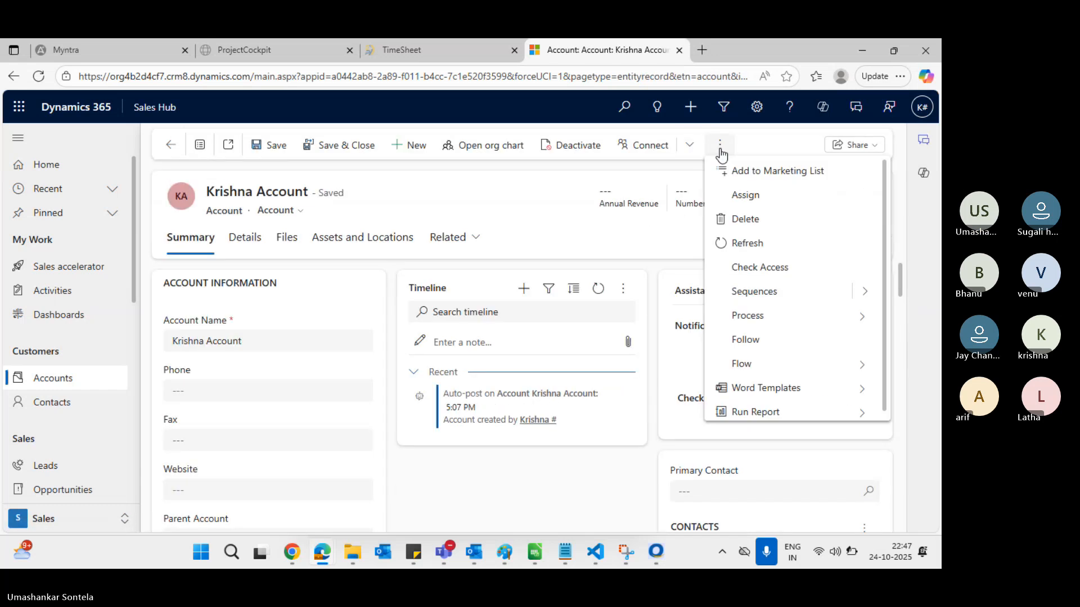
Assign Krishna Account to the other salesperson user through the User or team option
left_click(751, 197)
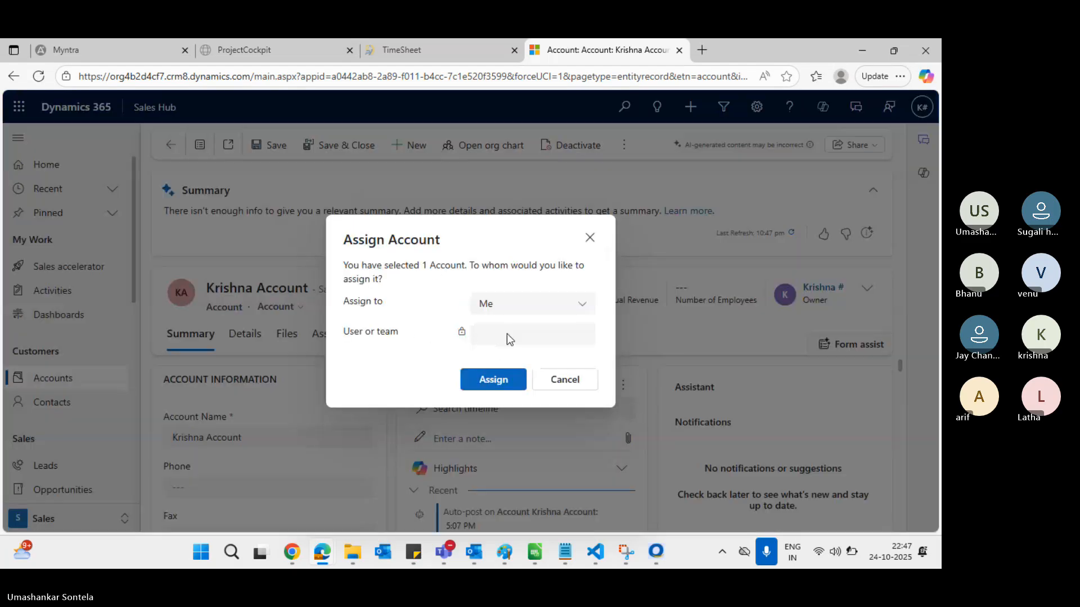
left_click(523, 309)
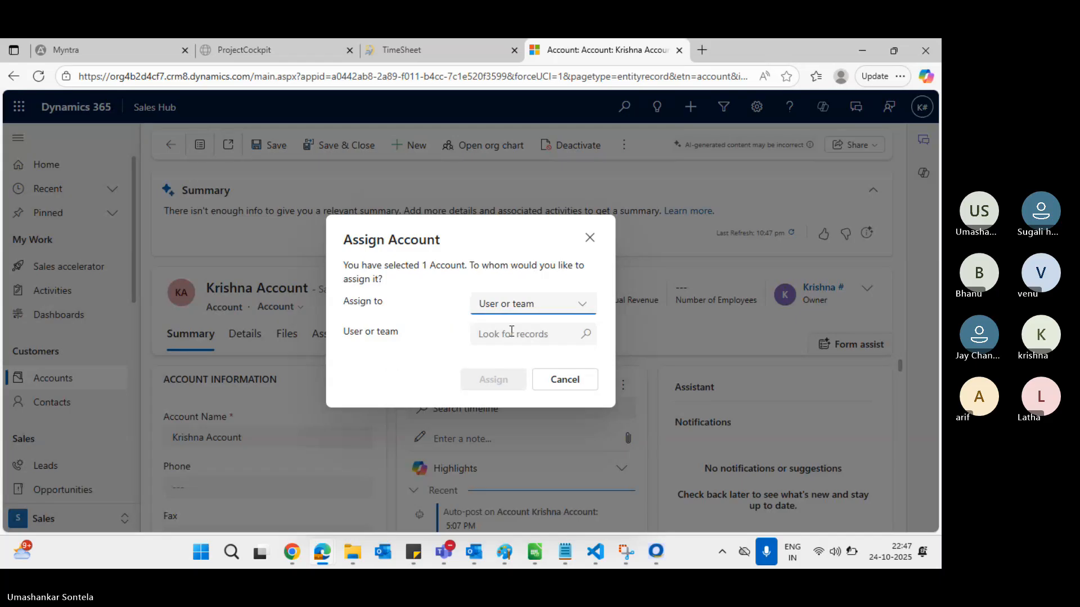
left_click(511, 333)
type("tha")
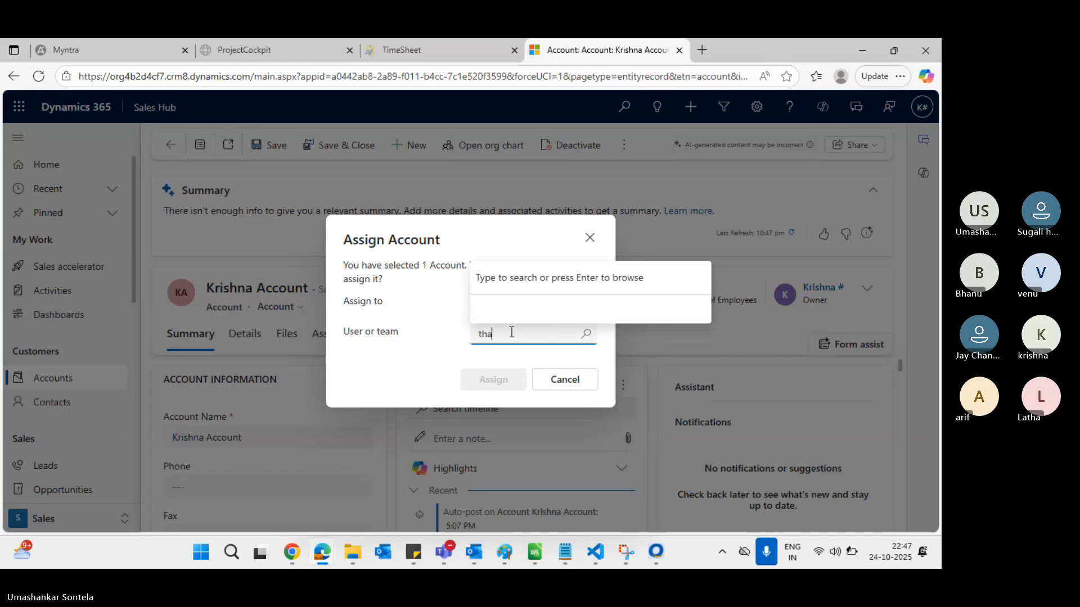
type("r")
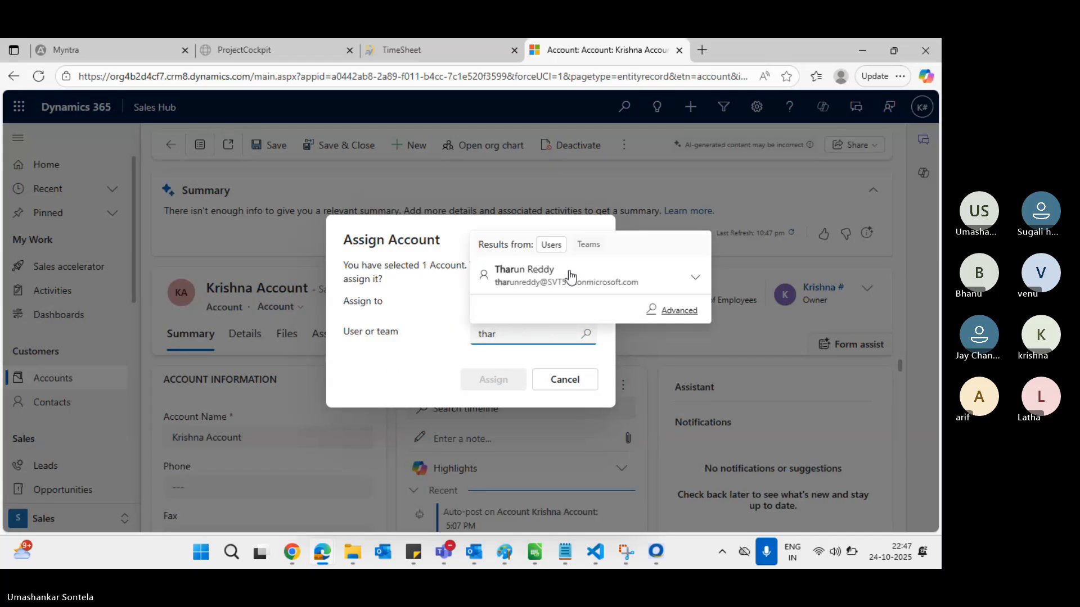
left_click(583, 273)
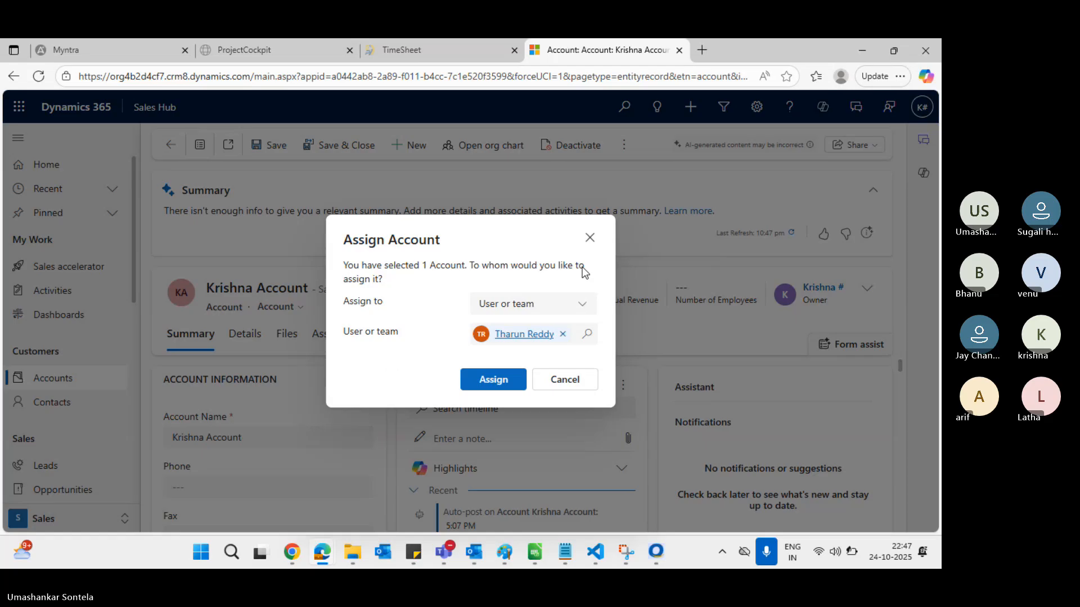
left_click(509, 378)
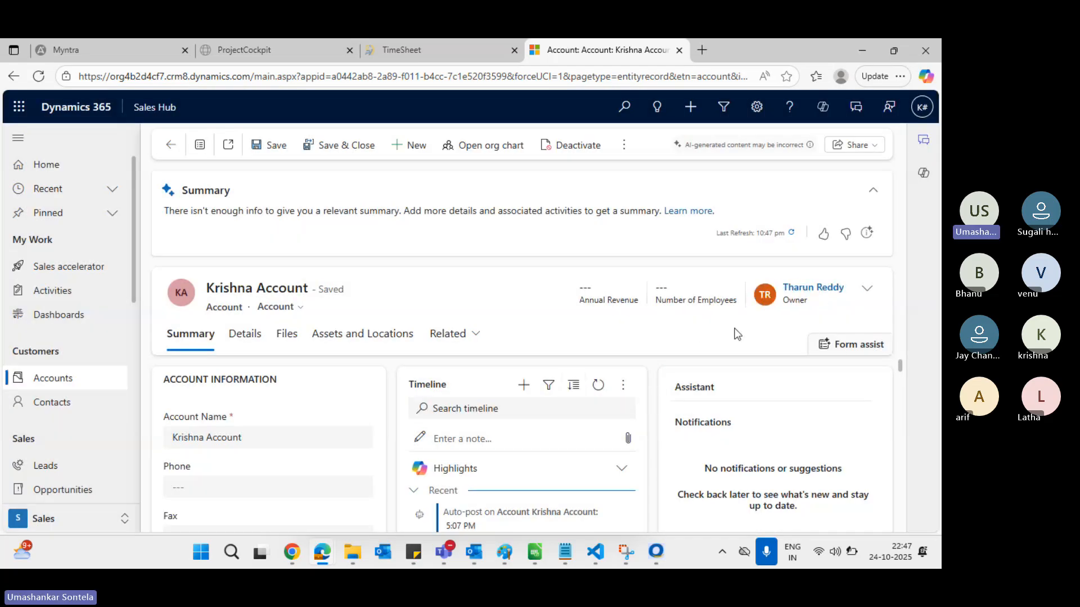
key("alt+Tab")
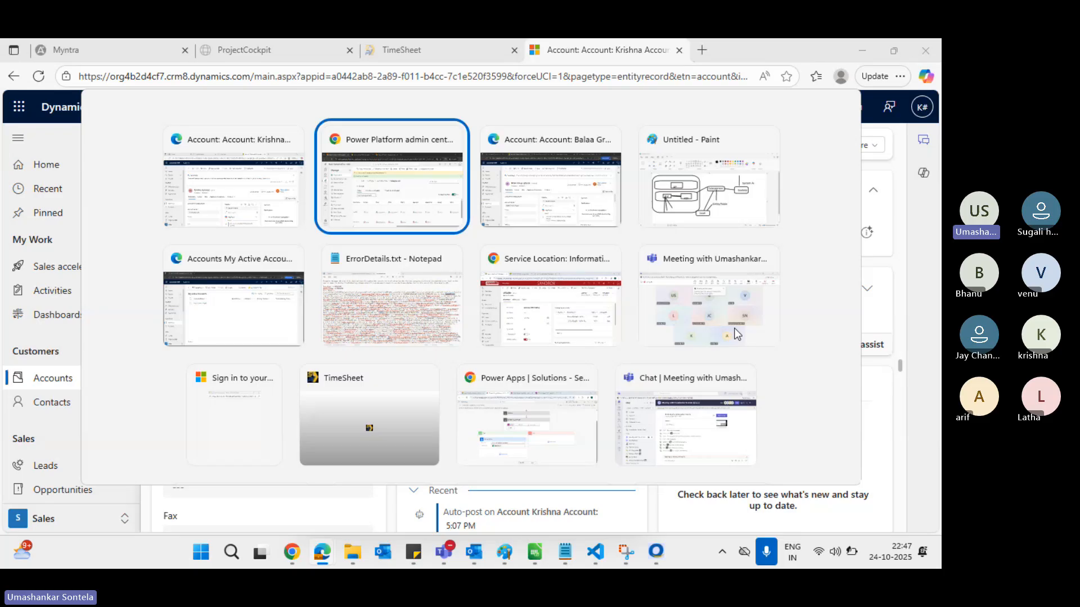
Limit the Salesperson role's Account Write privilege to User level and save the role
key("BackSpace")
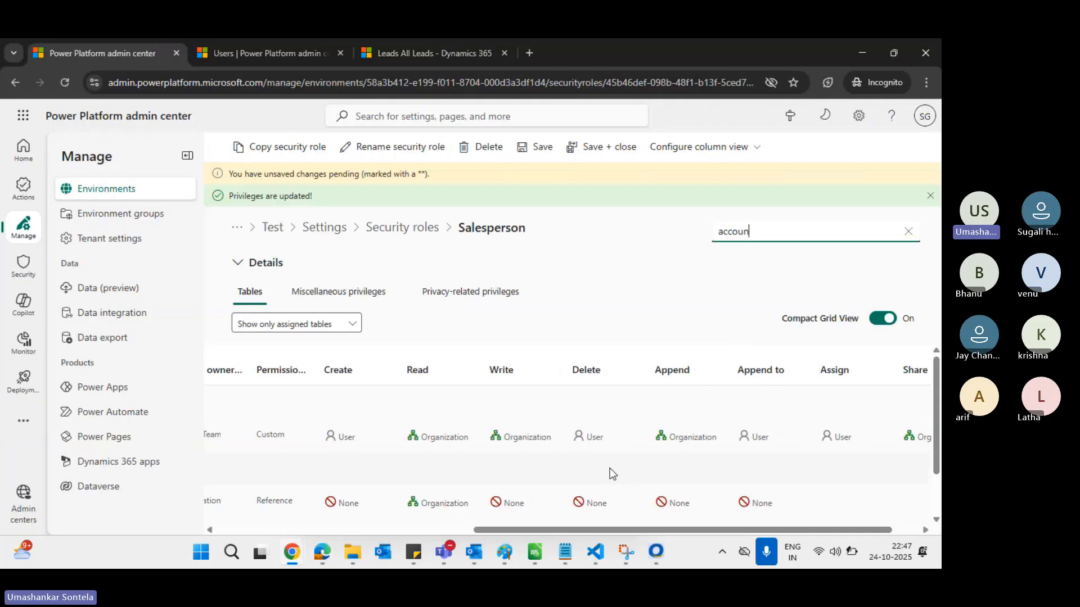
left_click(532, 440)
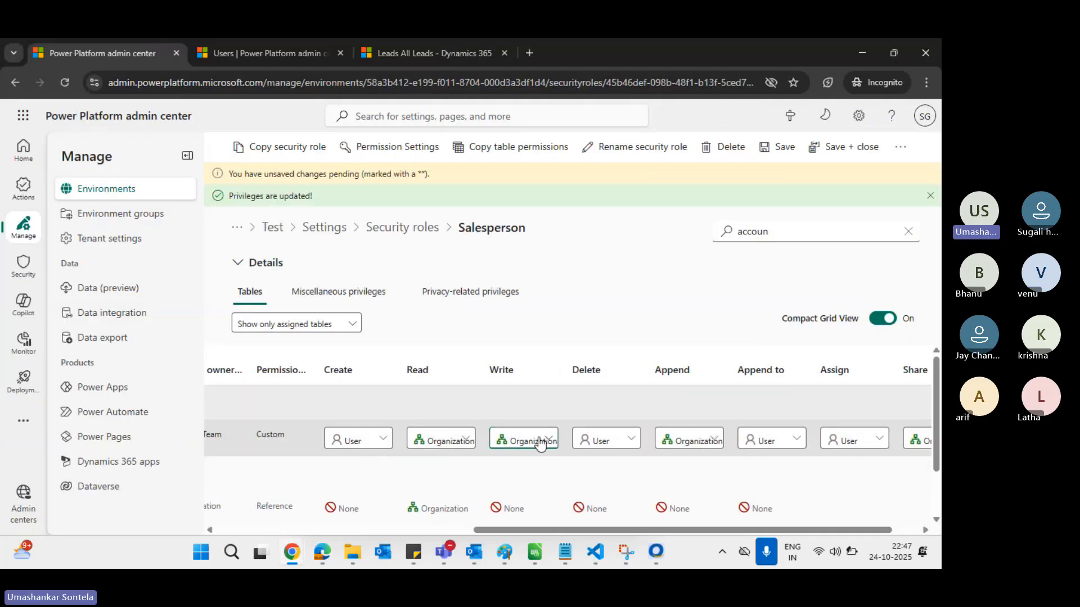
left_click(540, 442)
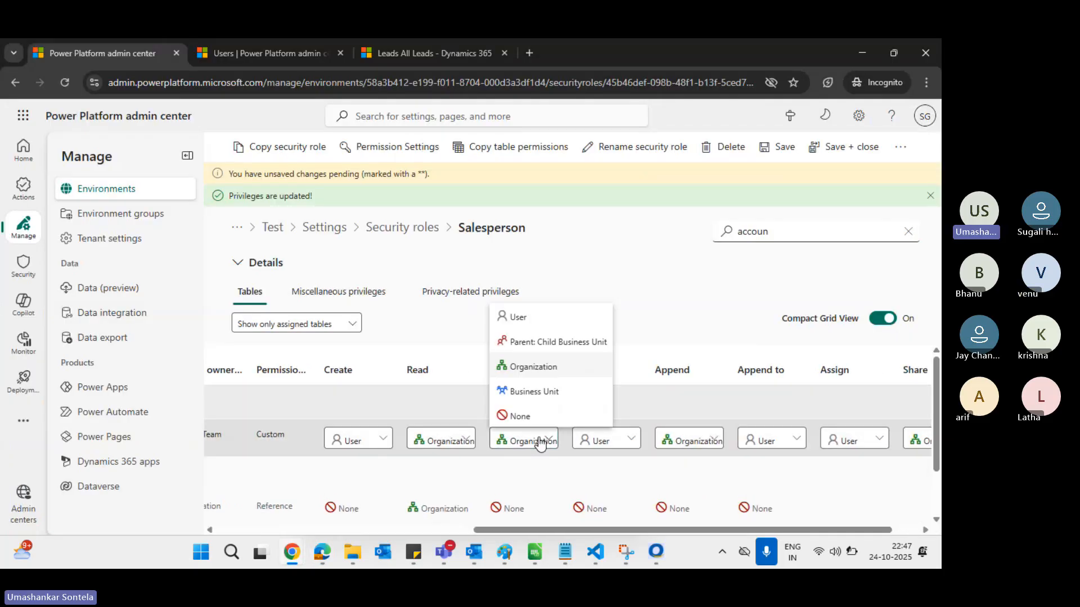
left_click(542, 321)
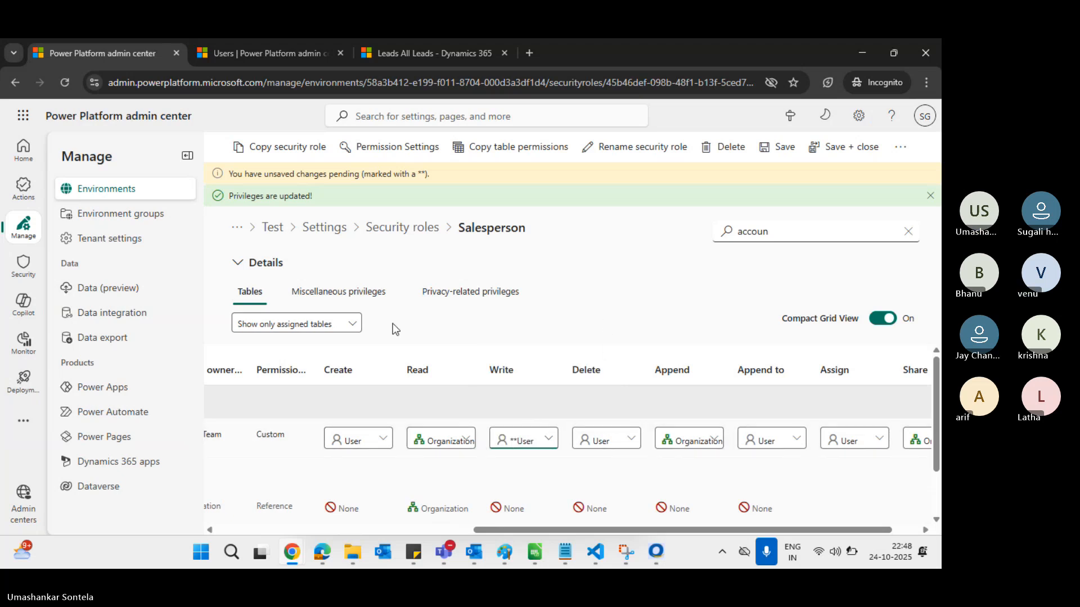
left_click(785, 148)
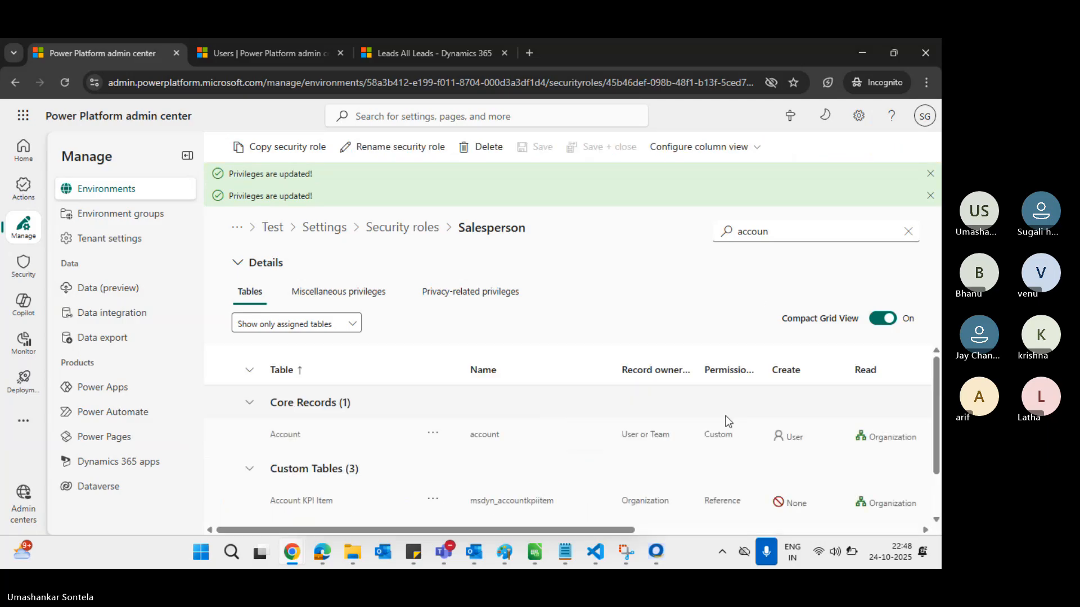
Scroll to the Account Assign privilege and make it editable, then return to Krishna Account
scroll(736, 426, "right", 6)
scroll(735, 426, "right", 2)
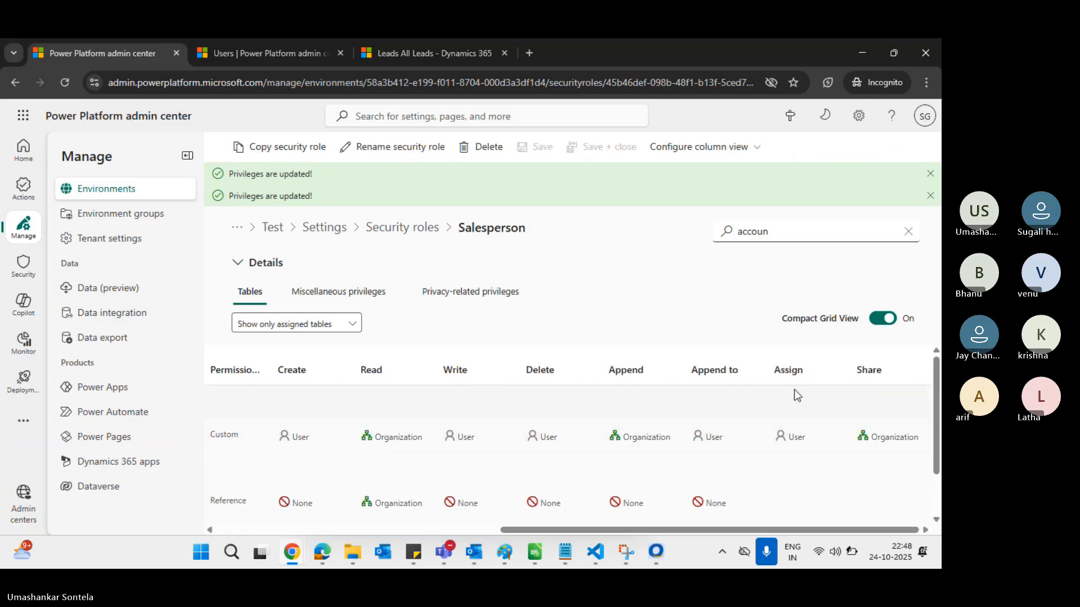
left_click(802, 448)
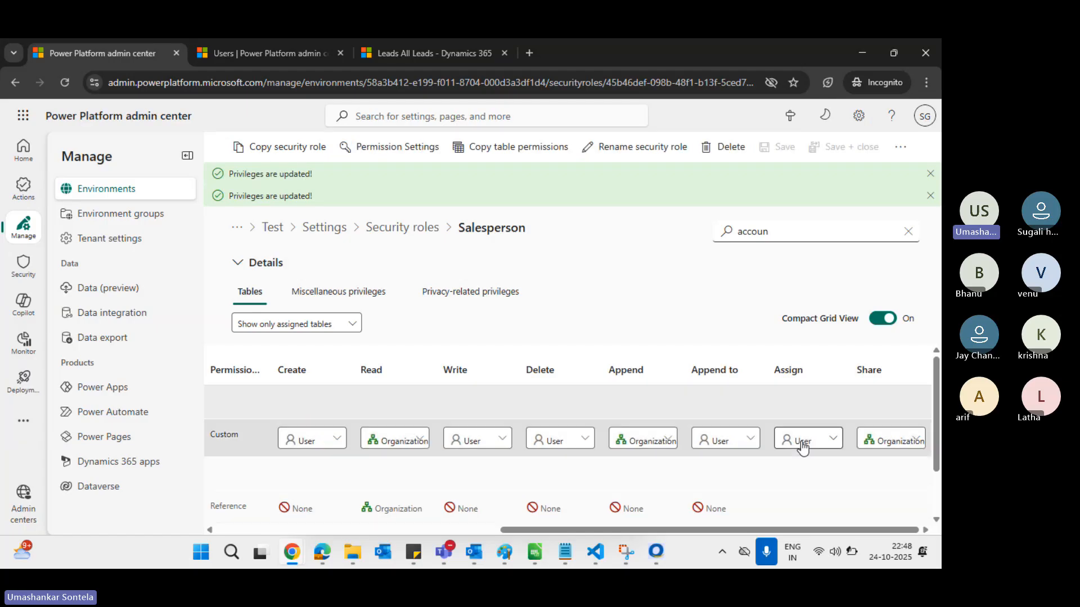
key("alt+Tab")
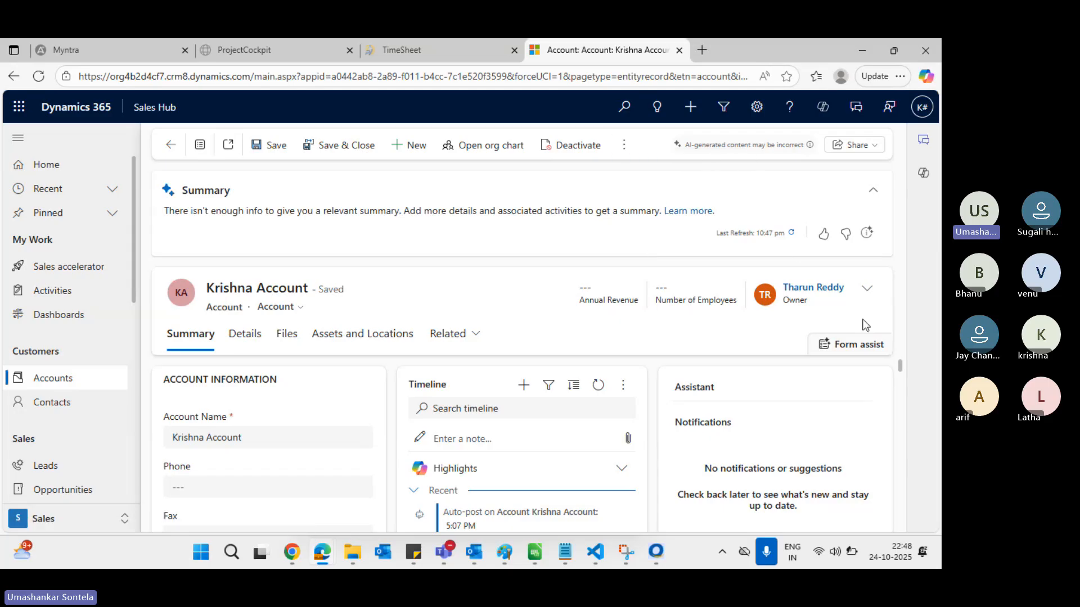
Reload Krishna Account and try assigning it to another user via User or team
left_click(621, 146)
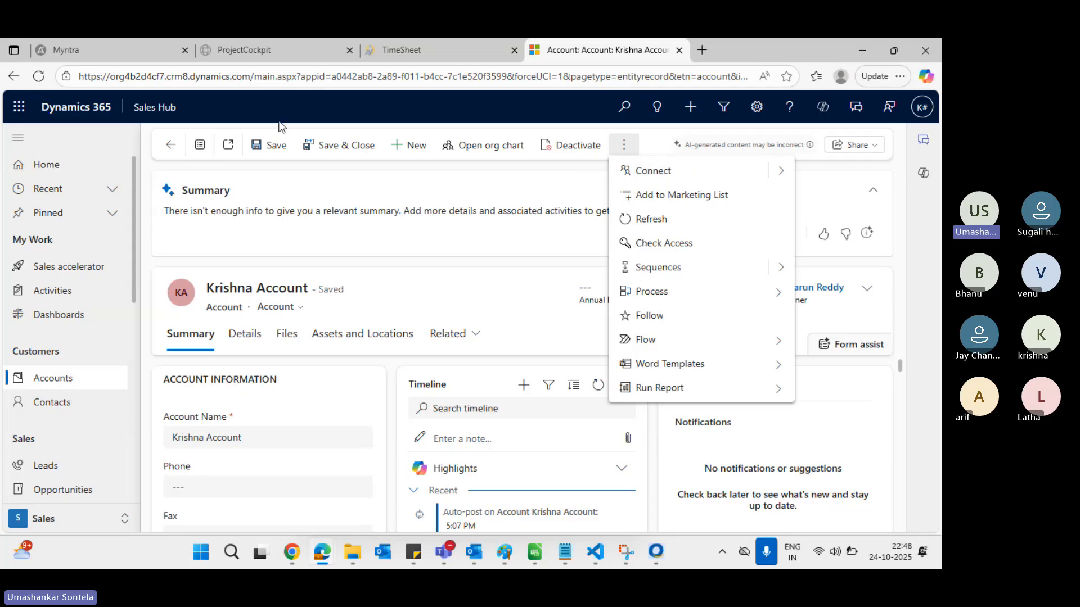
left_click(246, 76)
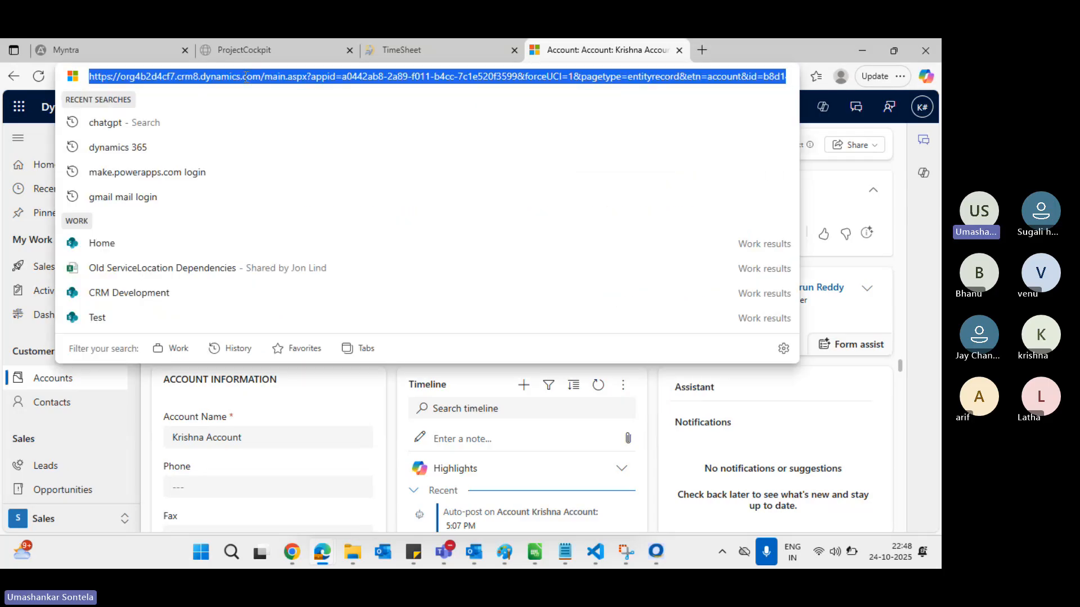
key("Return")
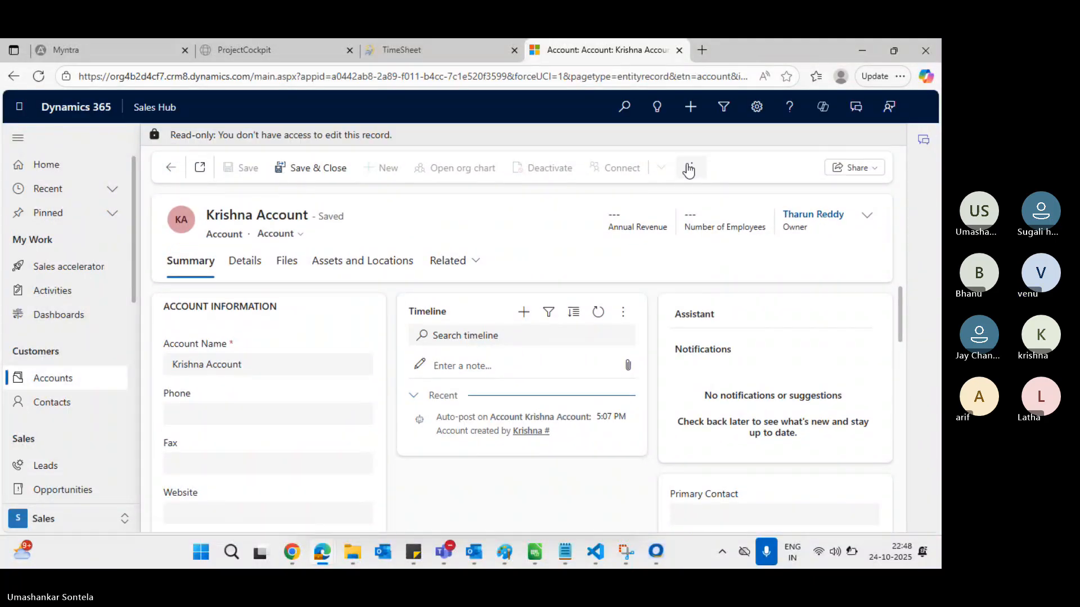
left_click(688, 169)
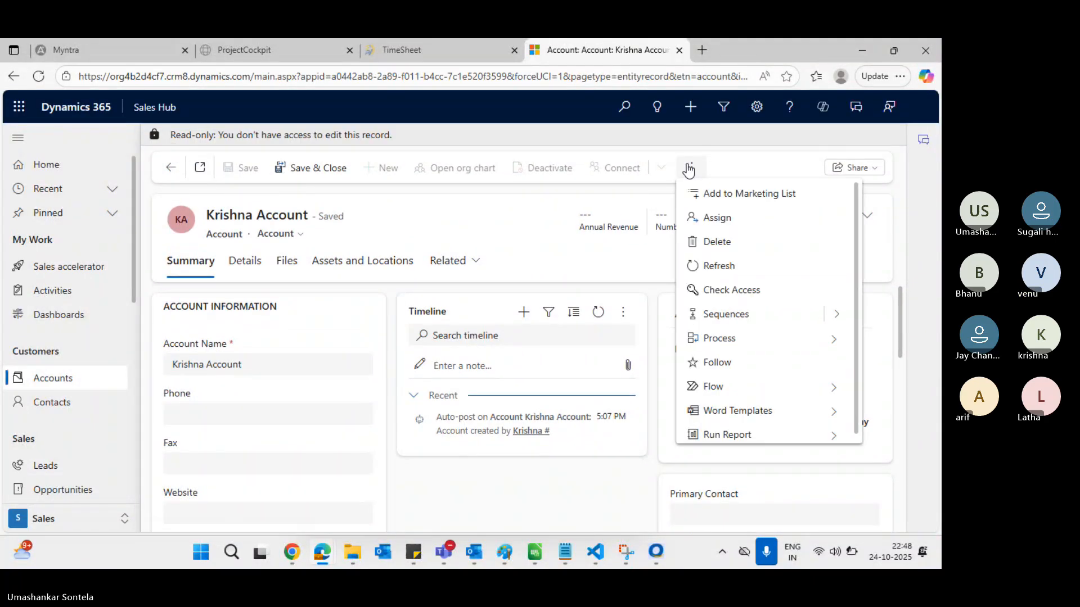
left_click(720, 219)
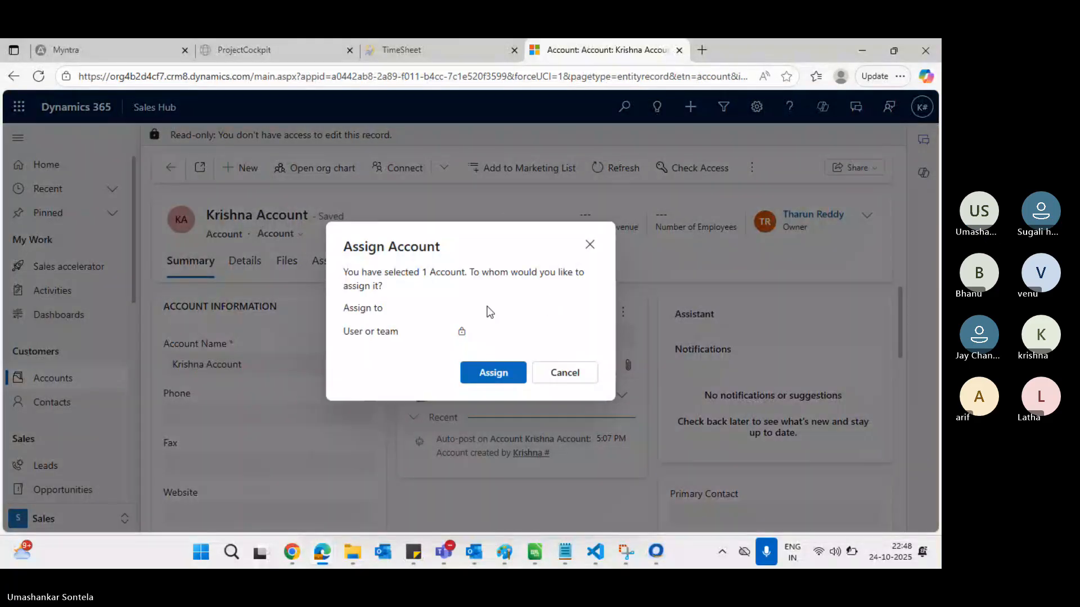
left_click(525, 307)
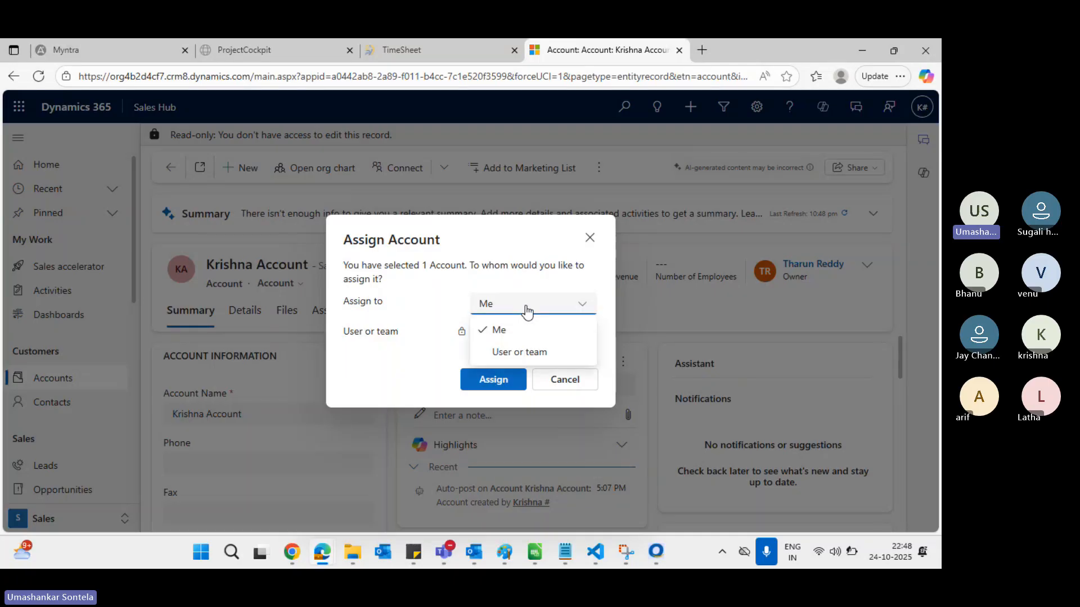
left_click(530, 352)
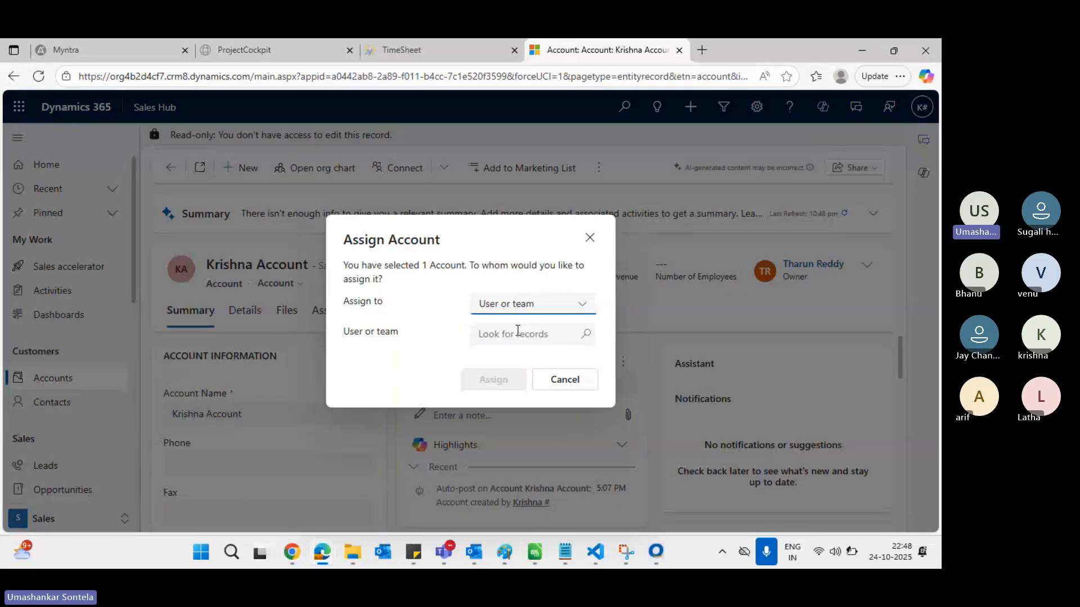
left_click(518, 333)
type("krish")
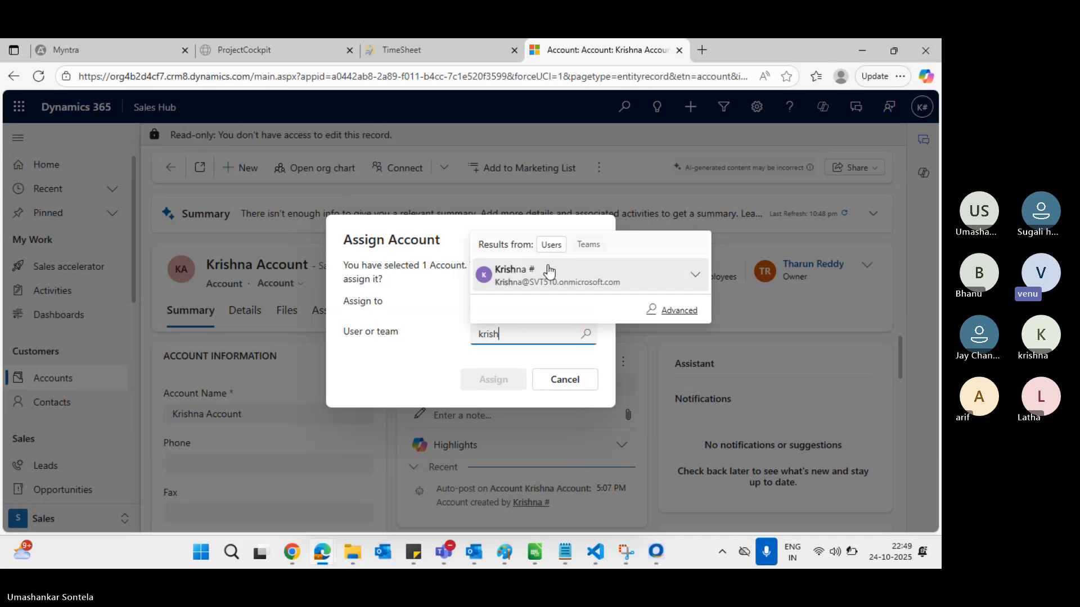
left_click(549, 274)
left_click(493, 383)
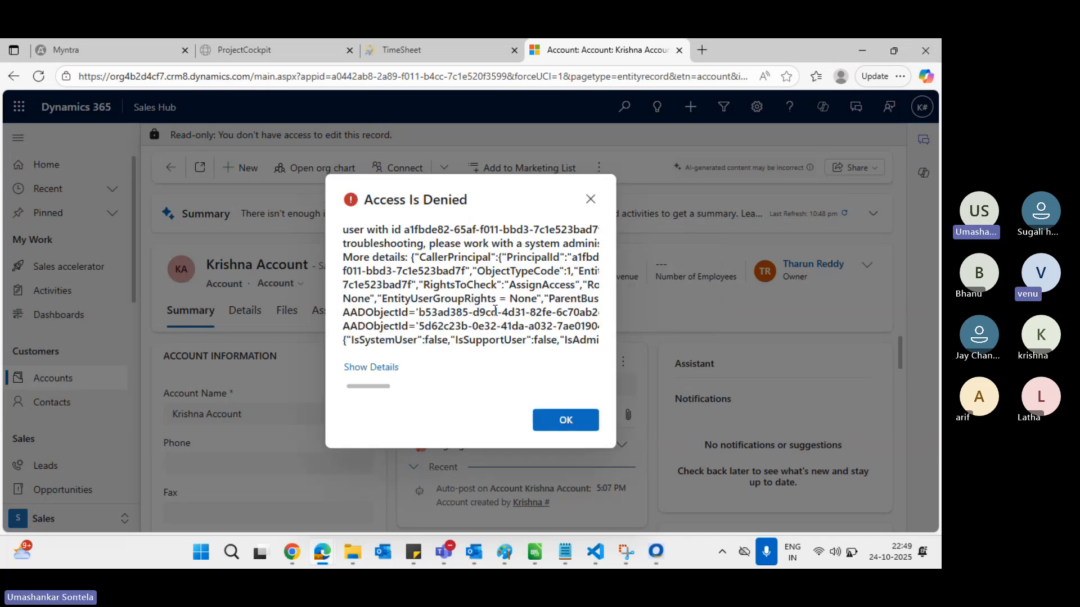
Dismiss the low-battery notice and the Access Is Denied error
key("alt+Tab")
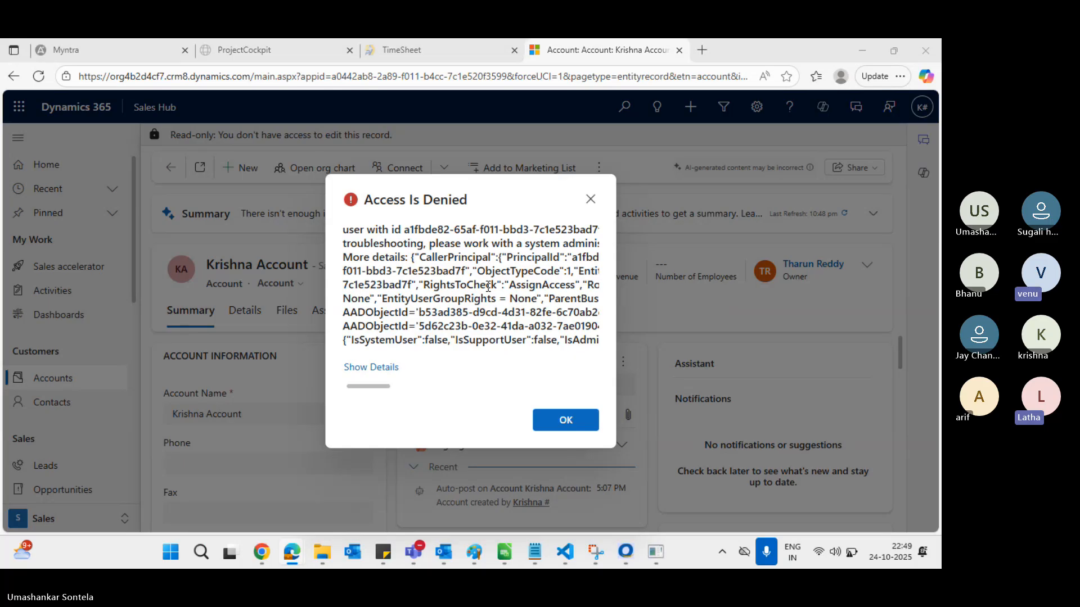
key("Escape")
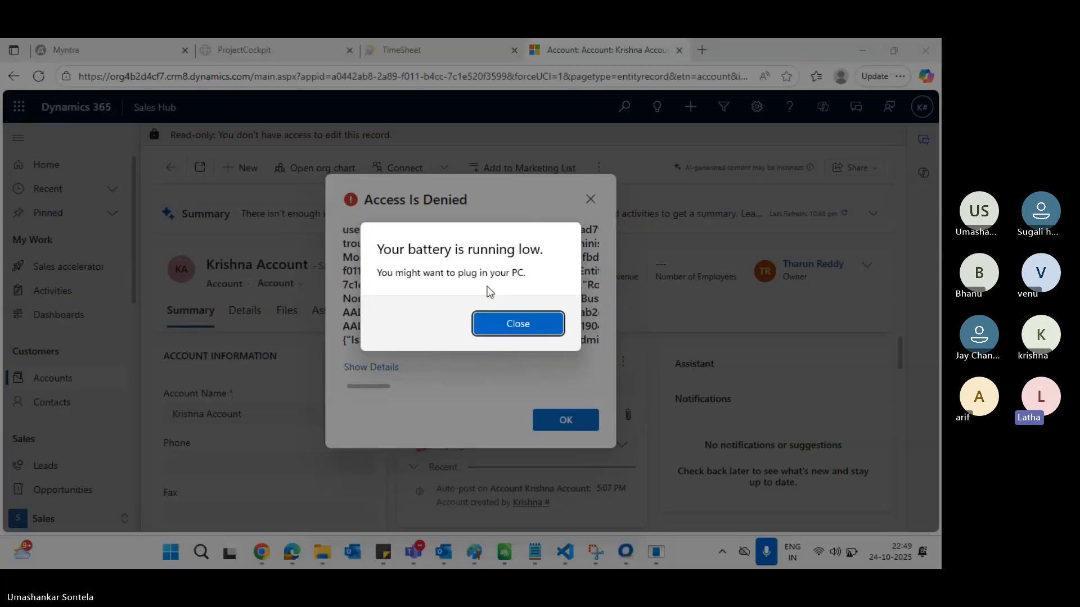
left_click(524, 324)
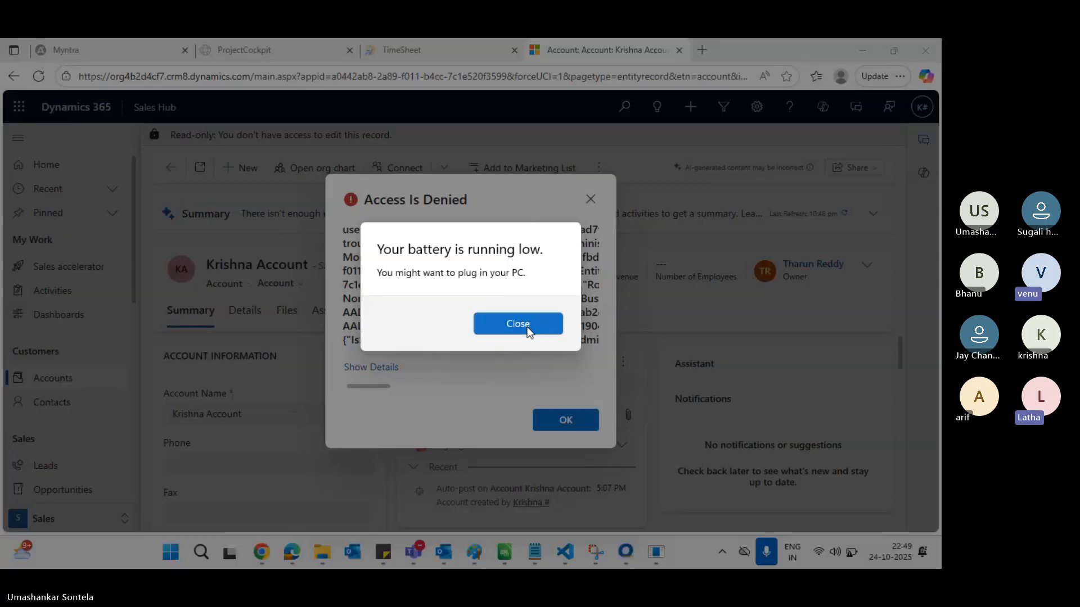
left_click(567, 429)
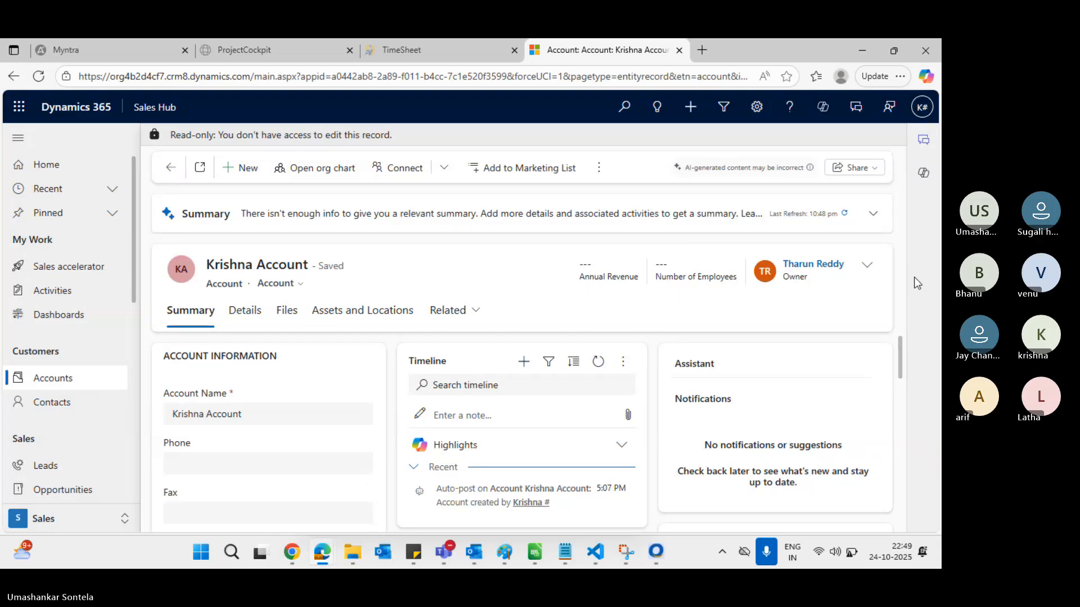
Check the account's current owner by opening their user record, then go back to Krishna Account
left_click(868, 266)
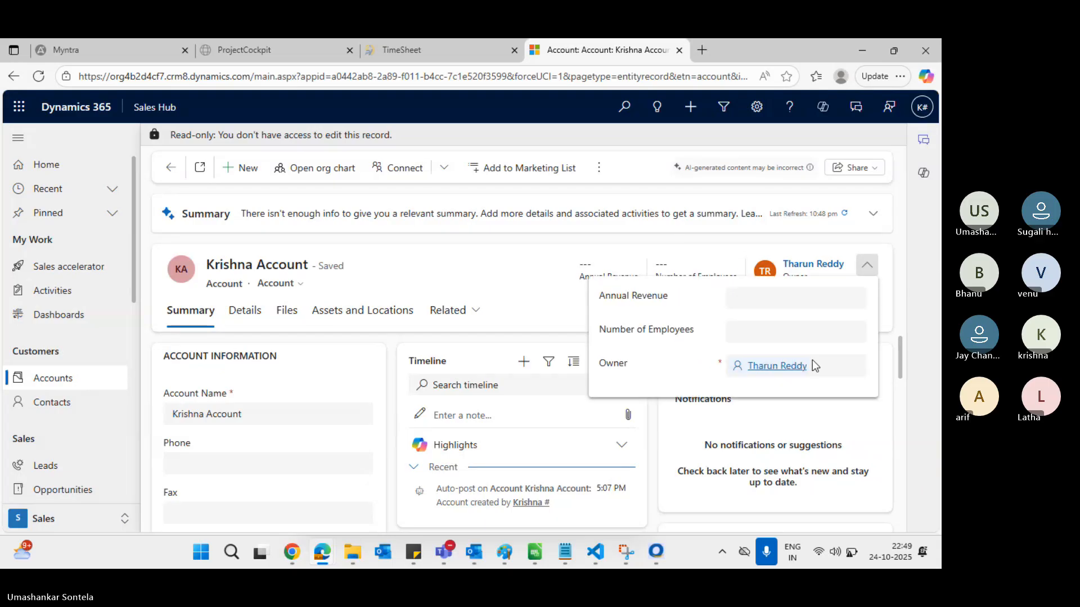
left_click(789, 367)
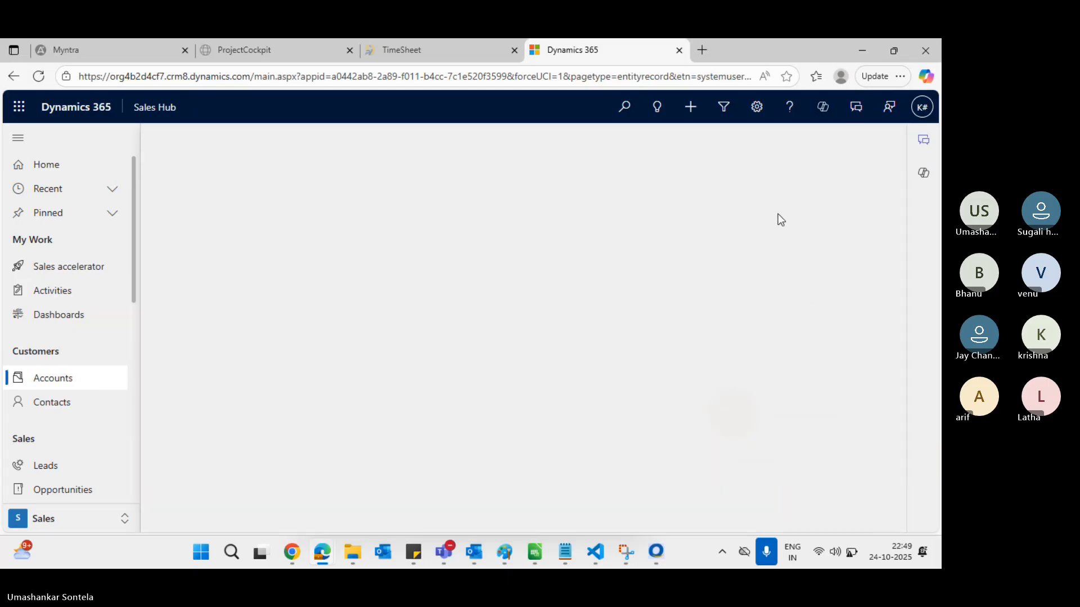
left_click(14, 76)
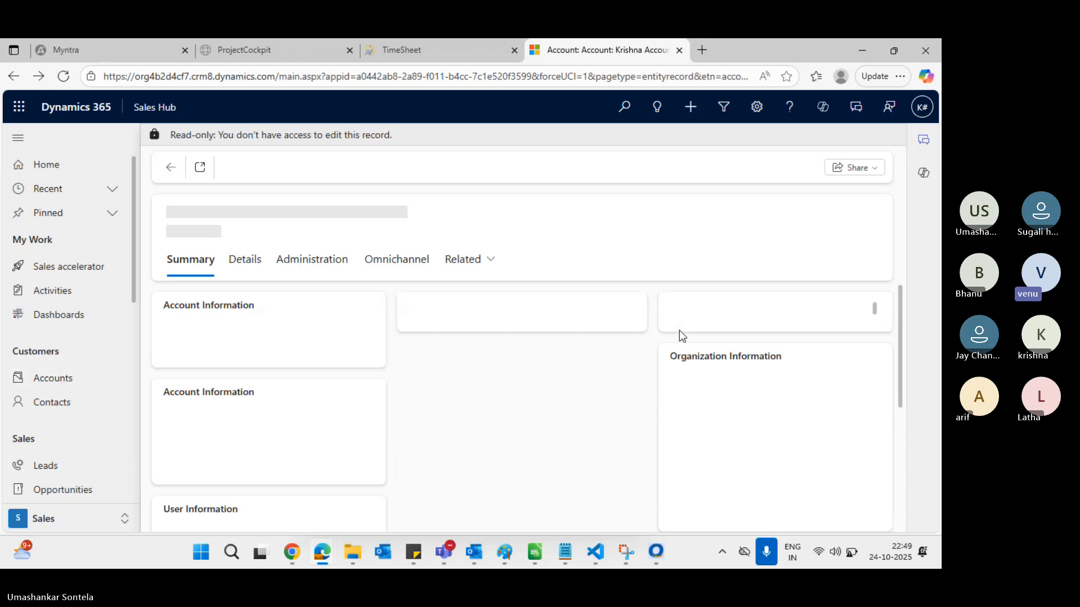
key("alt+Tab")
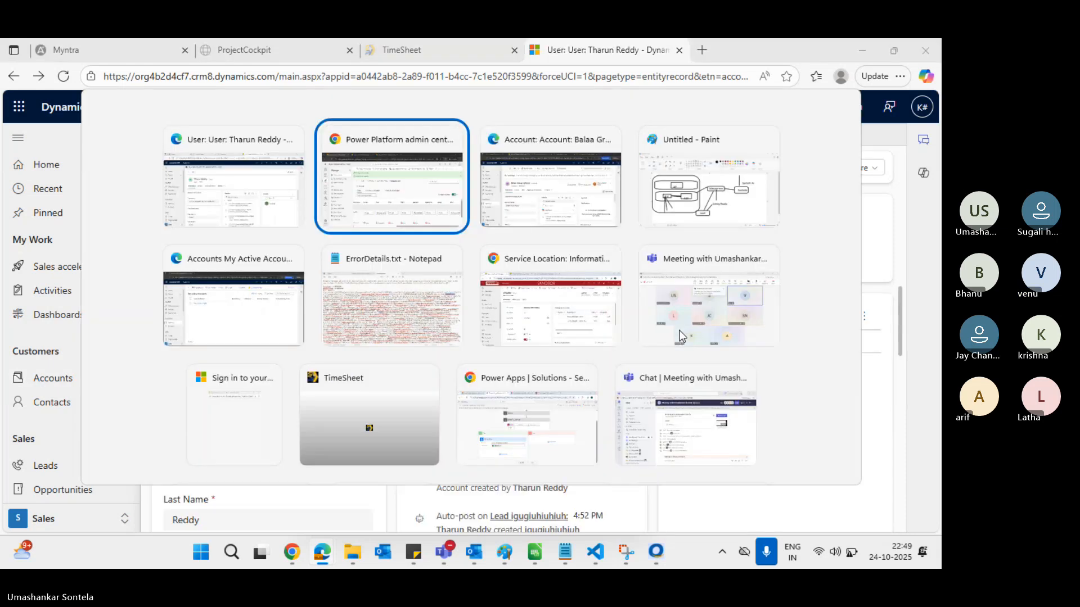
Set the Salesperson role's Account Assign privilege to Organization and save the role
key("alt+Tab")
key("alt+Tab")
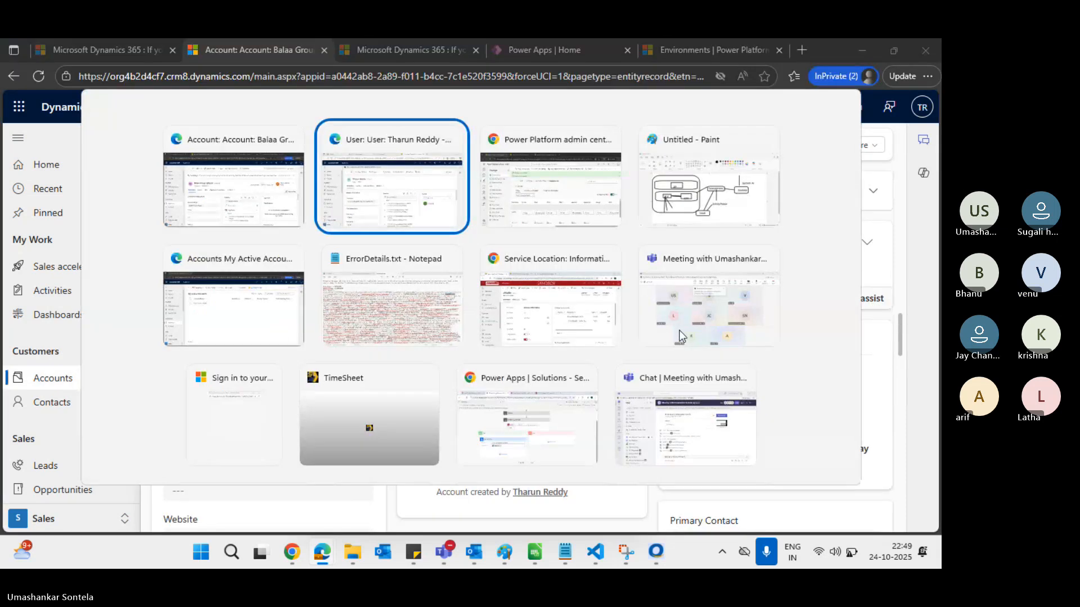
key("alt+Tab")
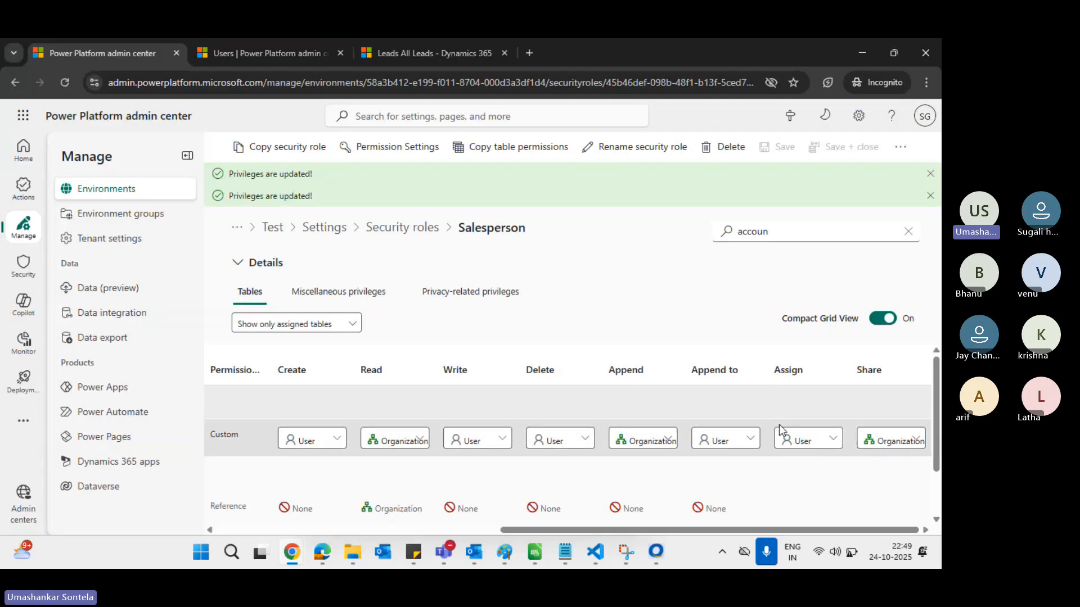
key("alt+Tab")
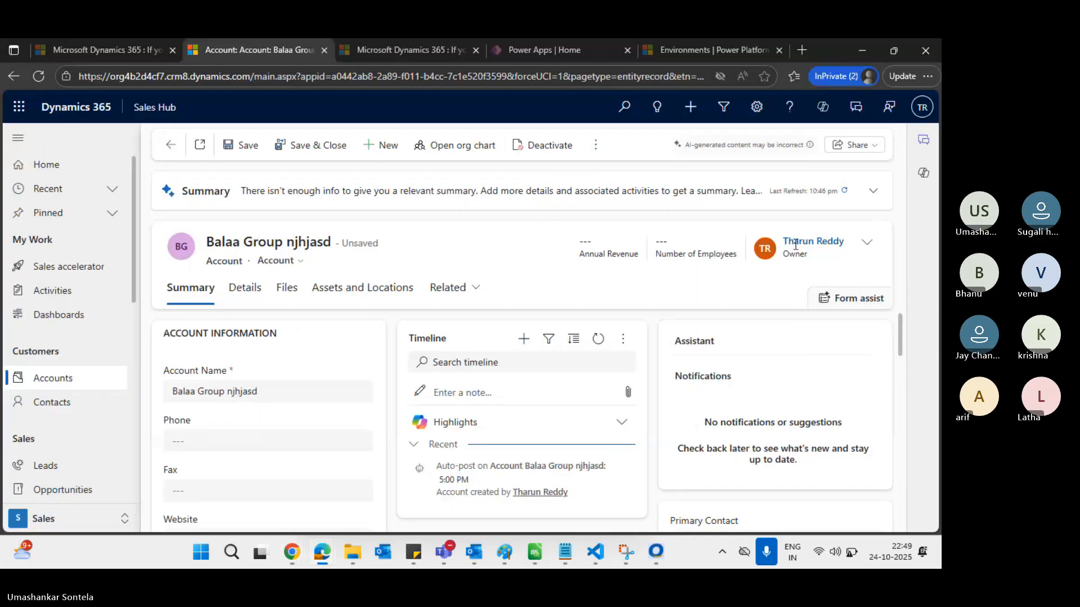
key("alt+Tab")
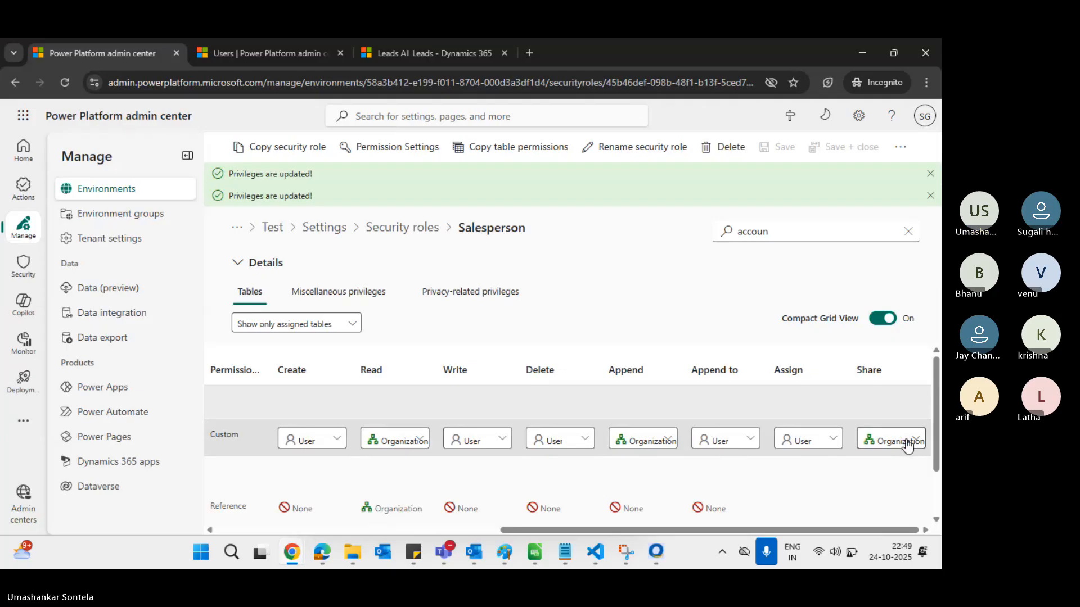
left_click(833, 442)
left_click(827, 369)
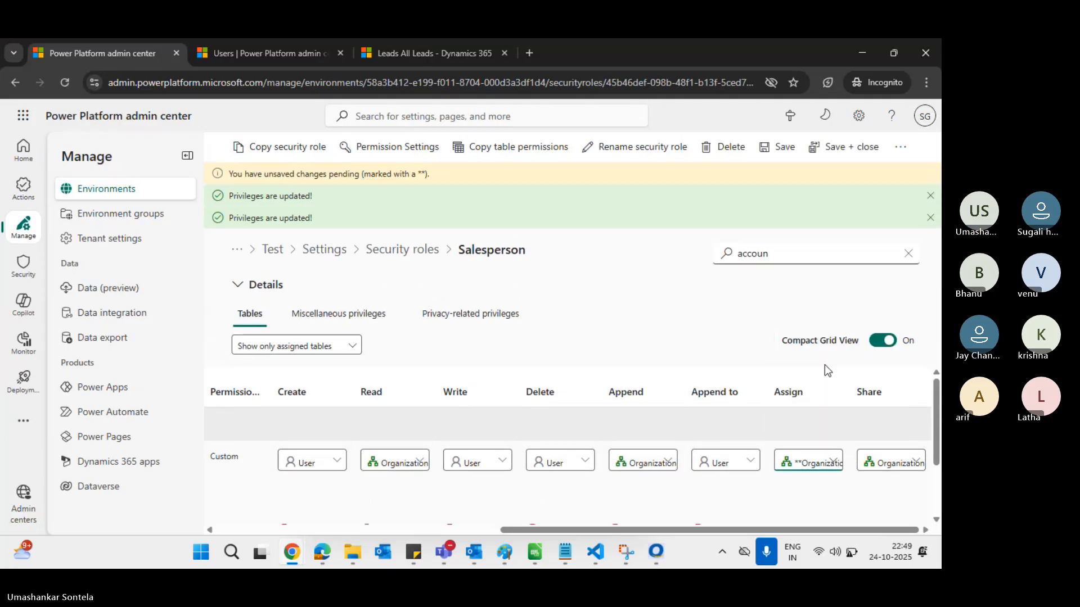
left_click(781, 147)
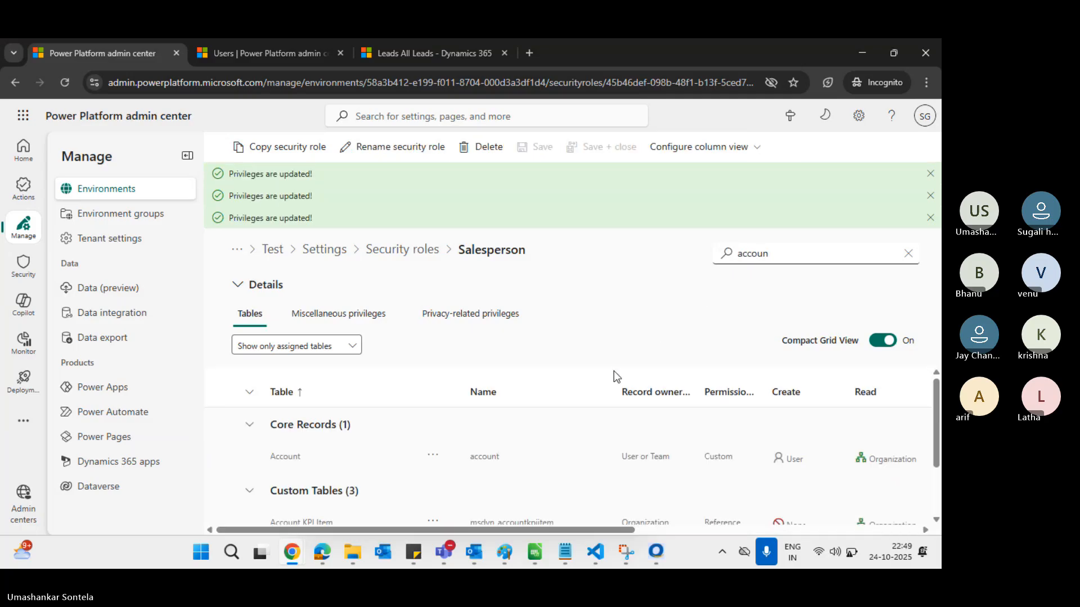
Reload the Balaa Group account page from the address bar
key("alt+Tab")
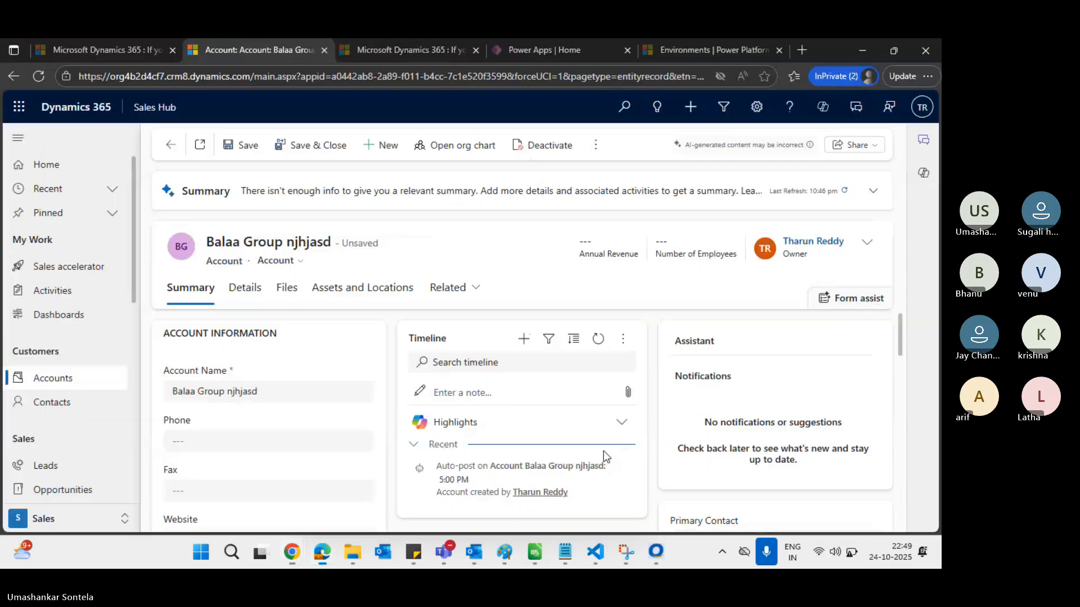
left_click(363, 77)
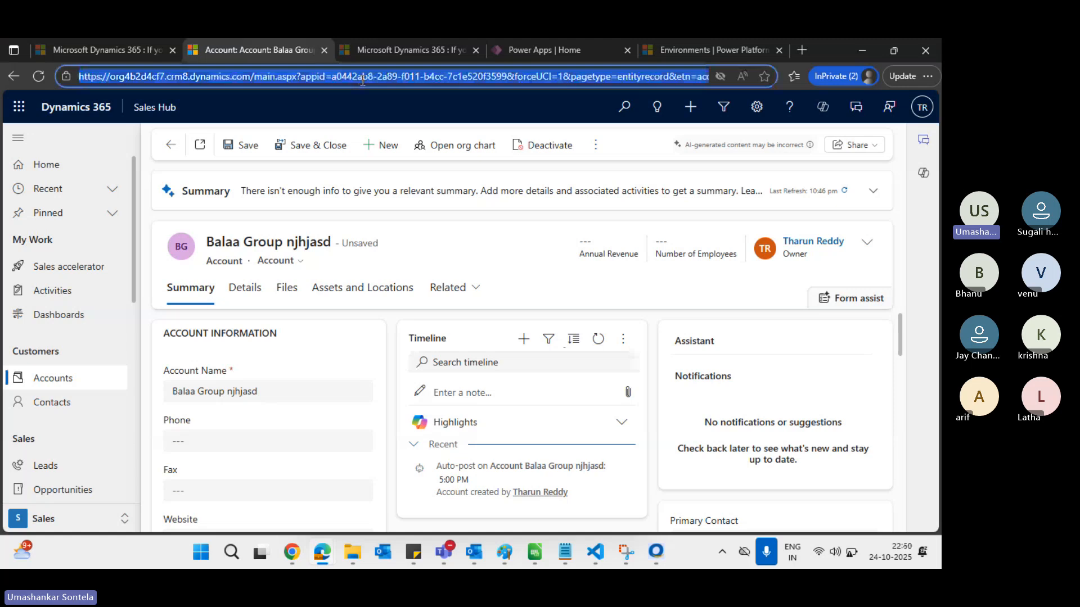
key("Return")
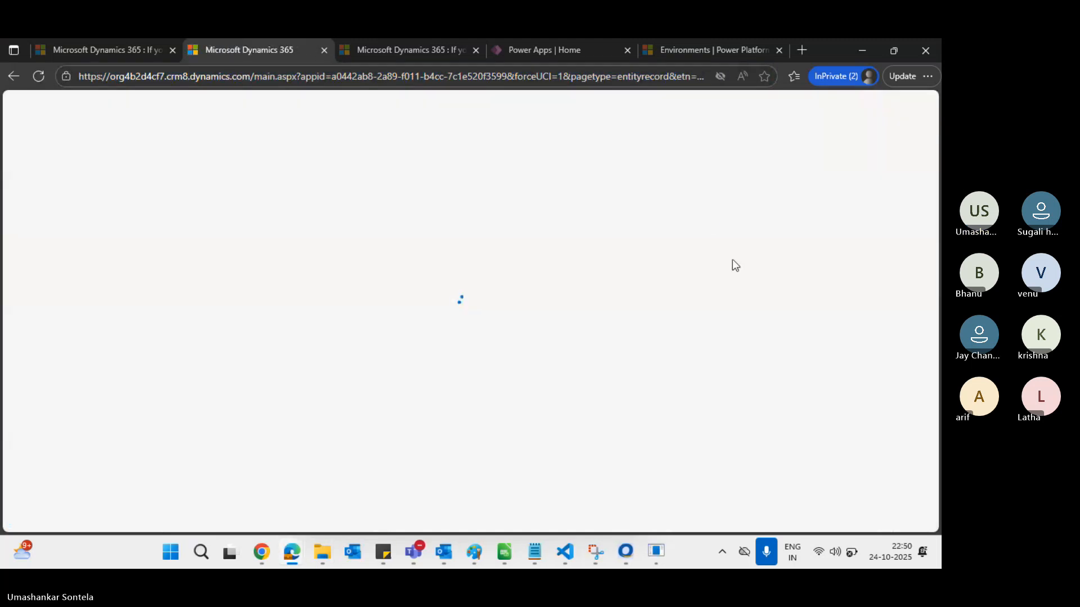